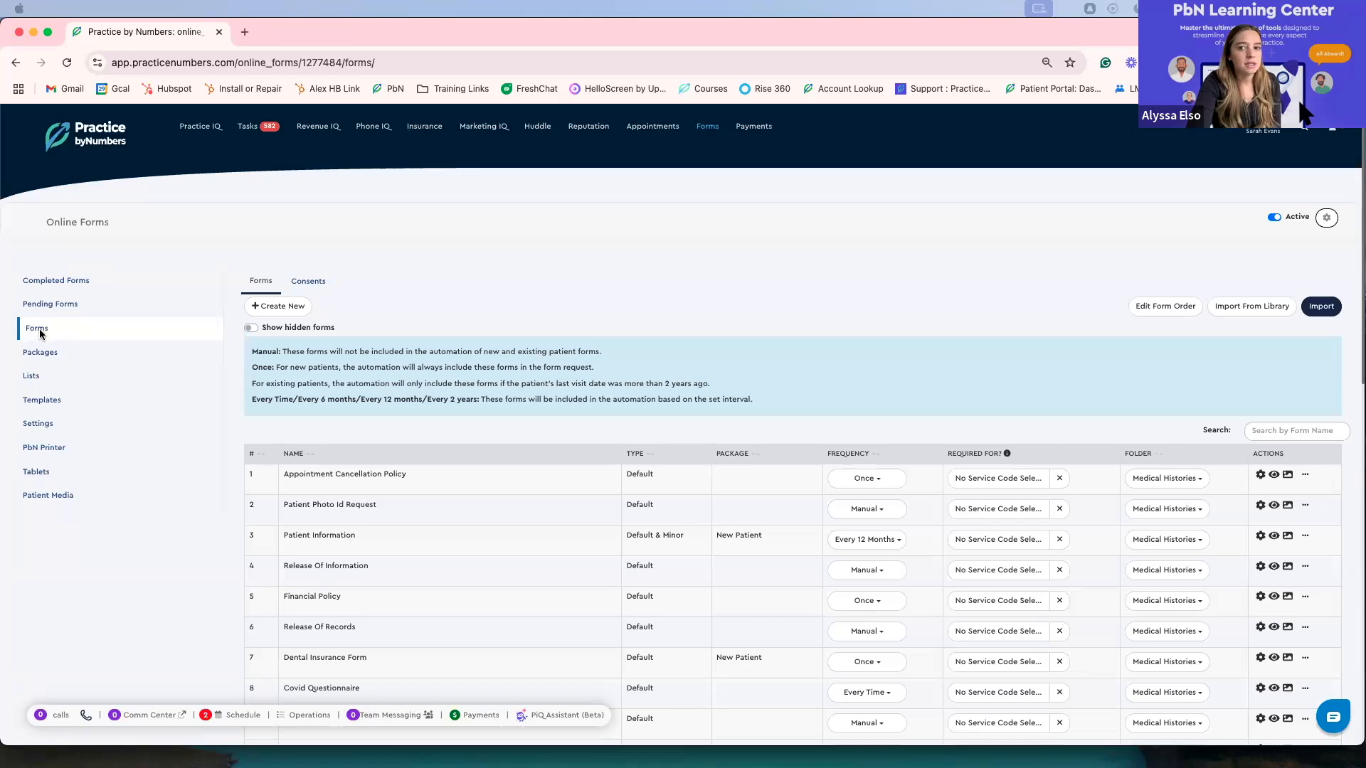
Review the forms list with its frequency settings and the service codes available as requirements for the Appointment Cancellation Policy form
{"action": "scroll", "coordinate": [334, 390], "scroll_direction": "down", "scroll_amount": 2}
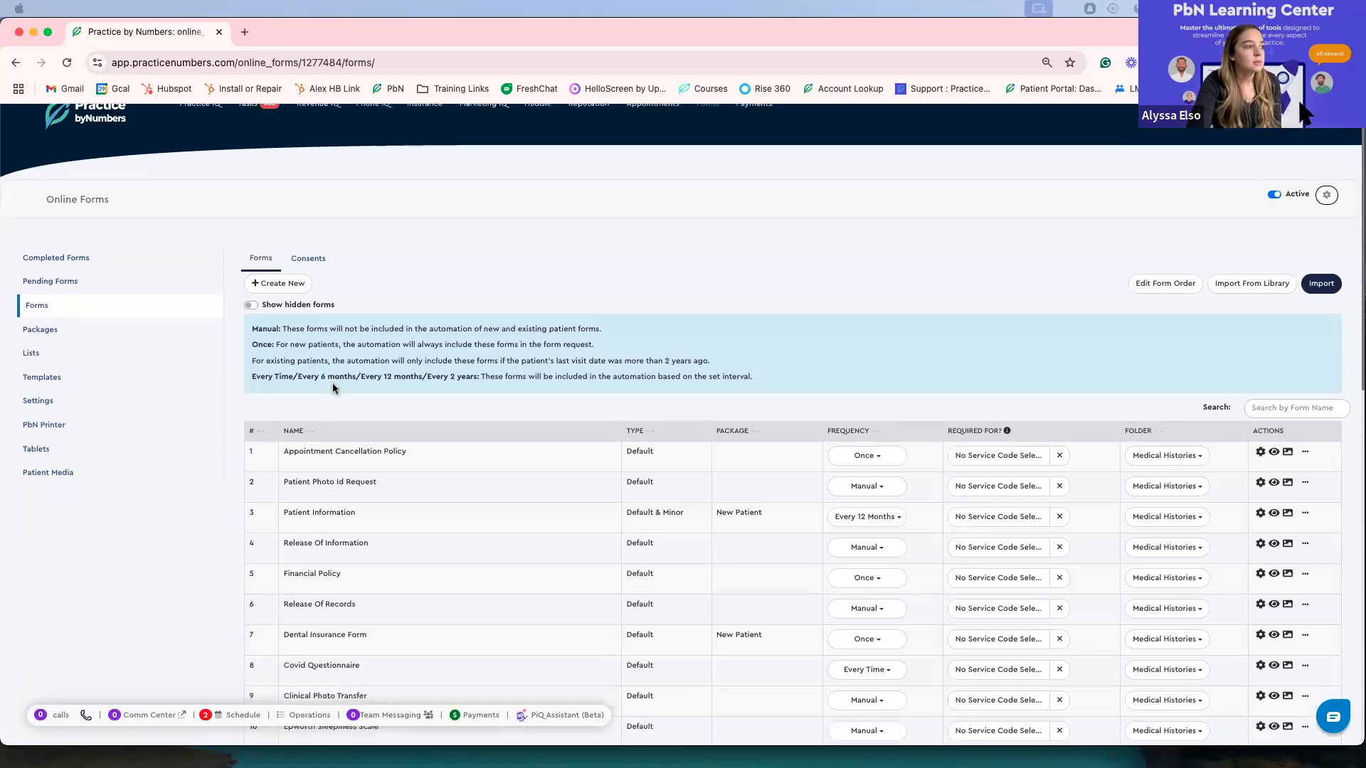
{"action": "scroll", "coordinate": [462, 433], "scroll_direction": "down", "scroll_amount": 5}
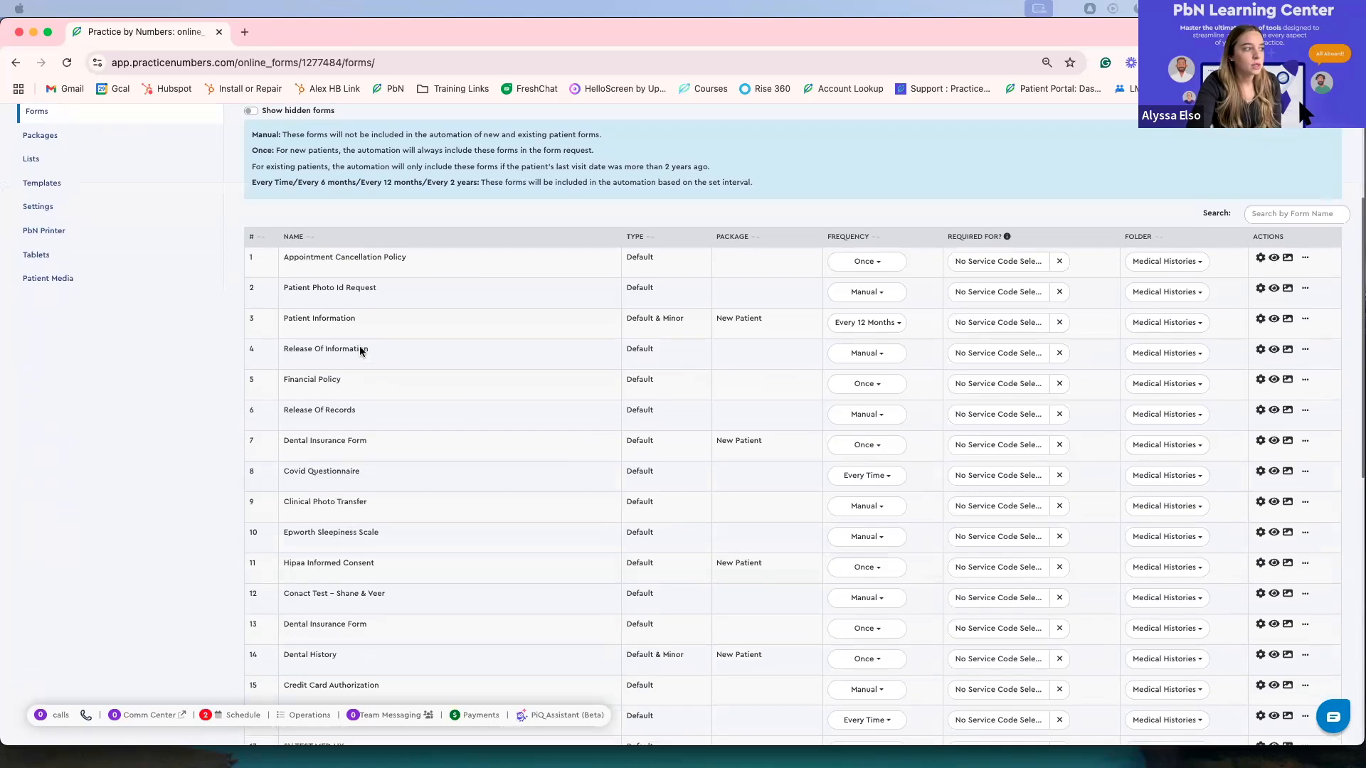
{"action": "scroll", "coordinate": [360, 347], "scroll_direction": "up", "scroll_amount": 6}
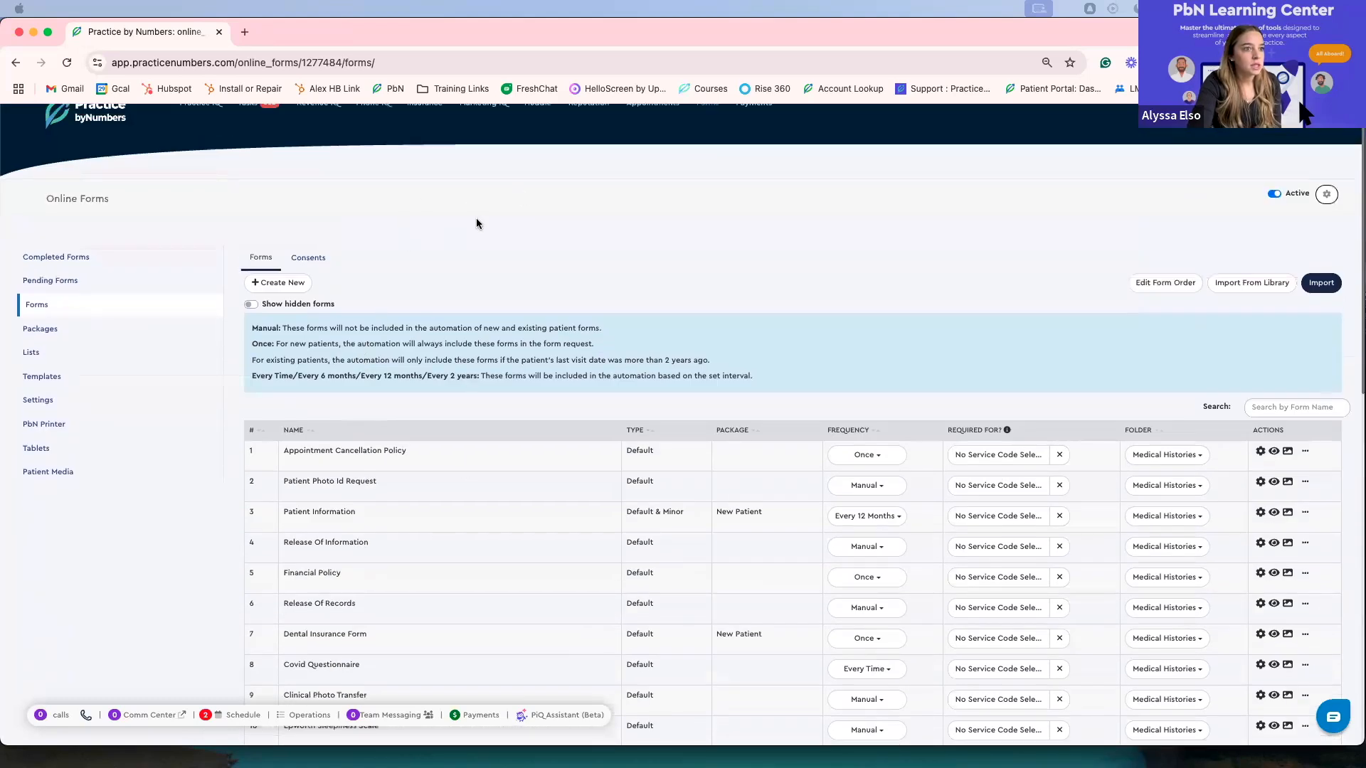
{"action": "scroll", "coordinate": [442, 555], "scroll_direction": "down", "scroll_amount": 3}
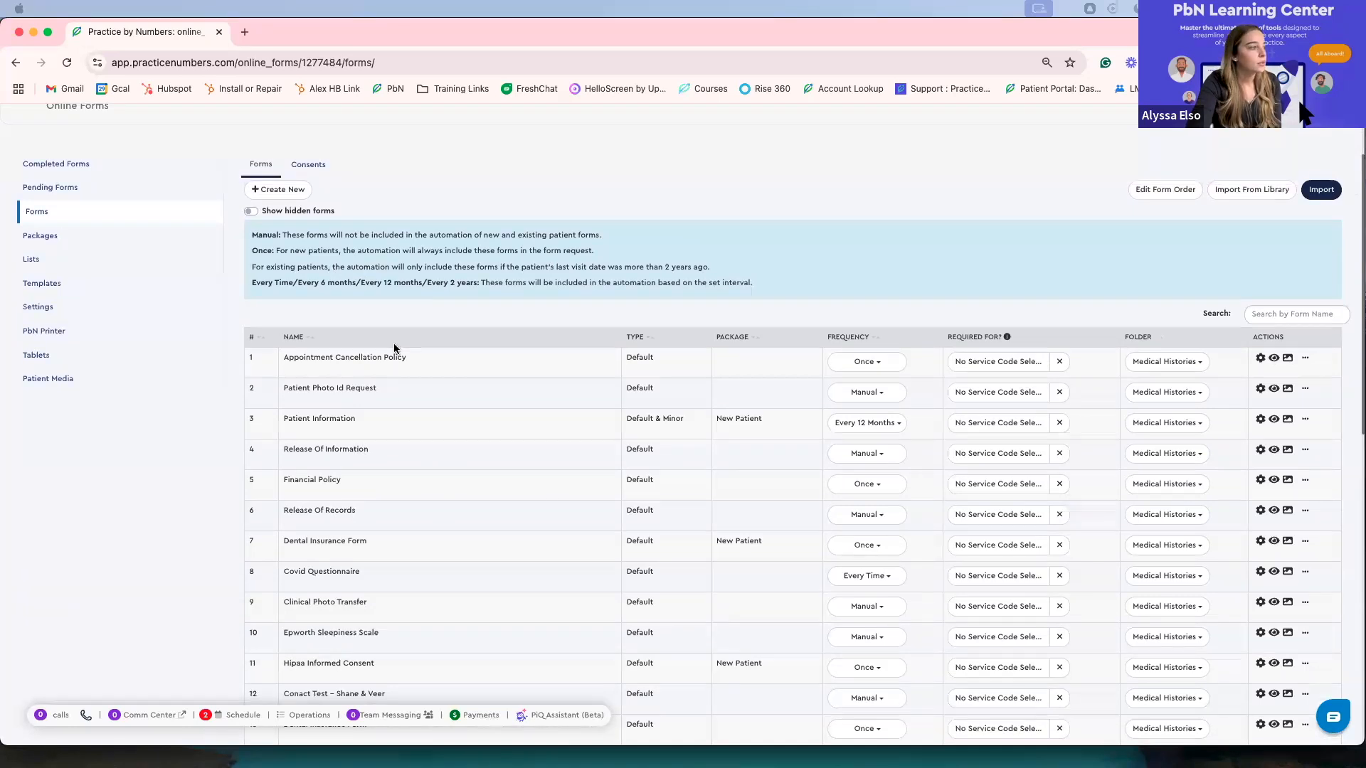
{"action": "scroll", "coordinate": [427, 359], "scroll_direction": "down", "scroll_amount": 1}
{"action": "scroll", "coordinate": [458, 377], "scroll_direction": "up", "scroll_amount": 3}
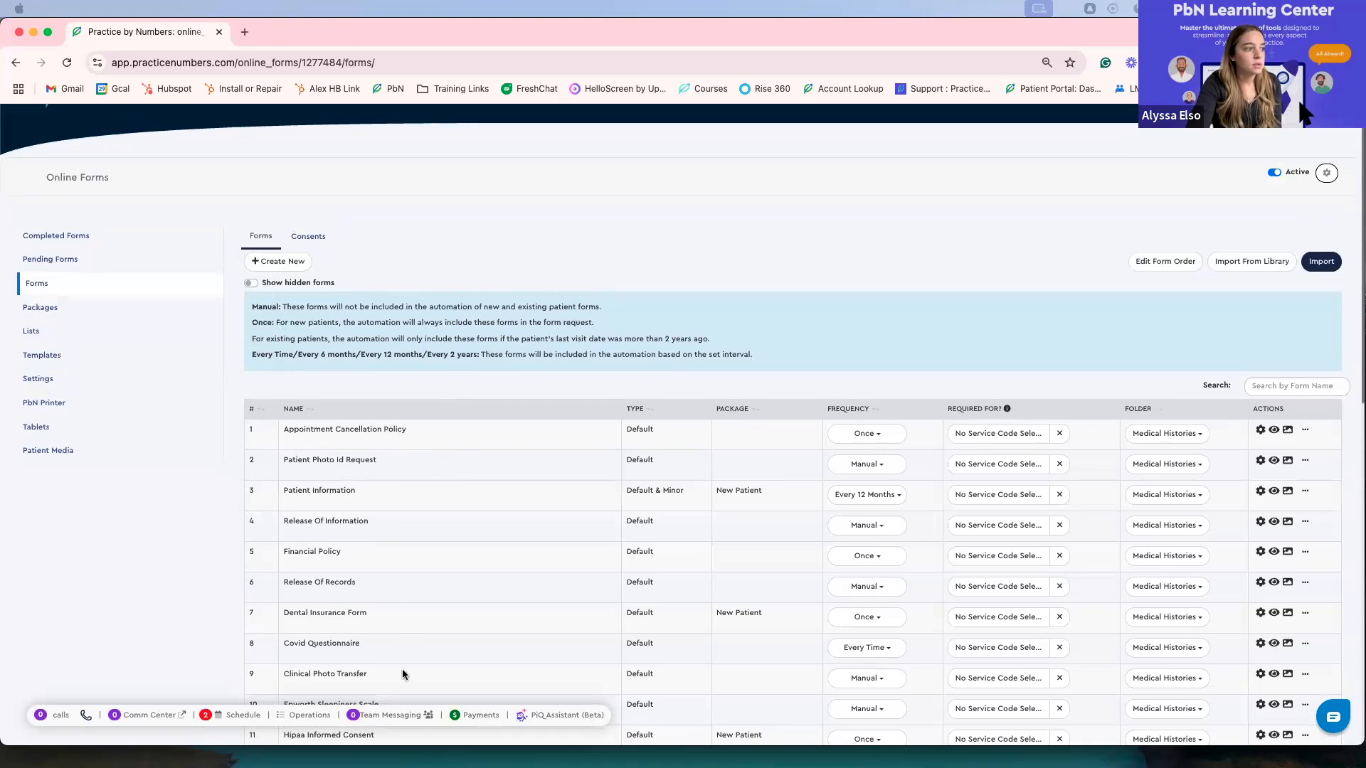
{"action": "scroll", "coordinate": [651, 377], "scroll_direction": "down", "scroll_amount": 3}
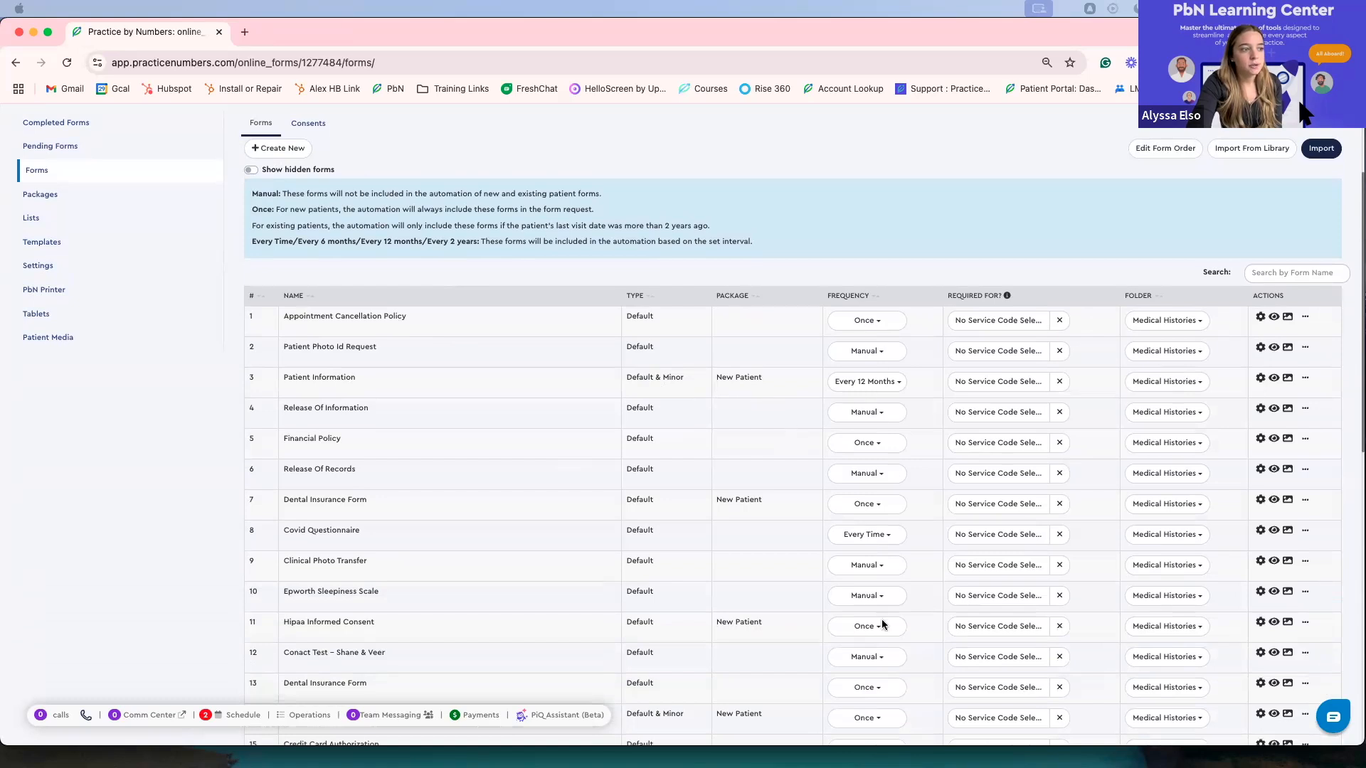
{"action": "left_click", "coordinate": [1000, 326]}
{"action": "left_click", "coordinate": [1003, 326]}
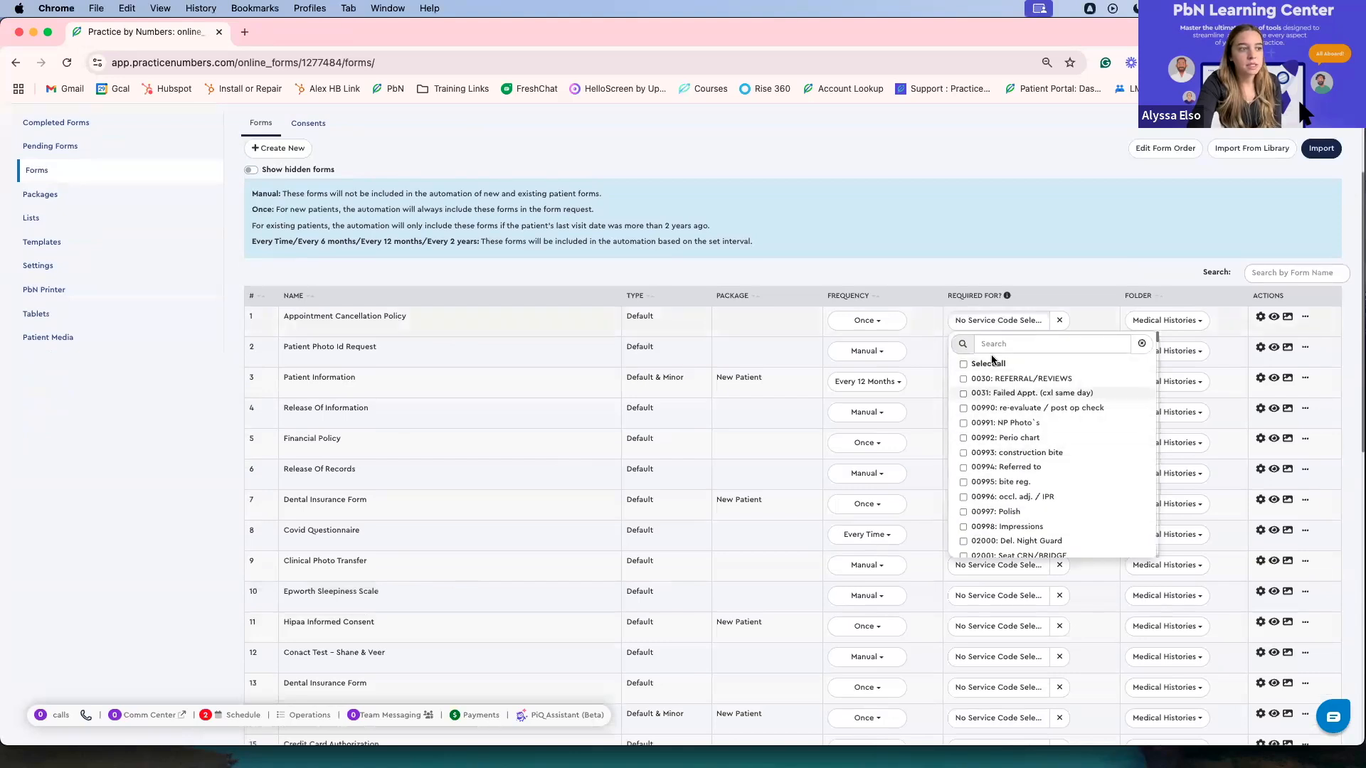
{"action": "left_click", "coordinate": [997, 321]}
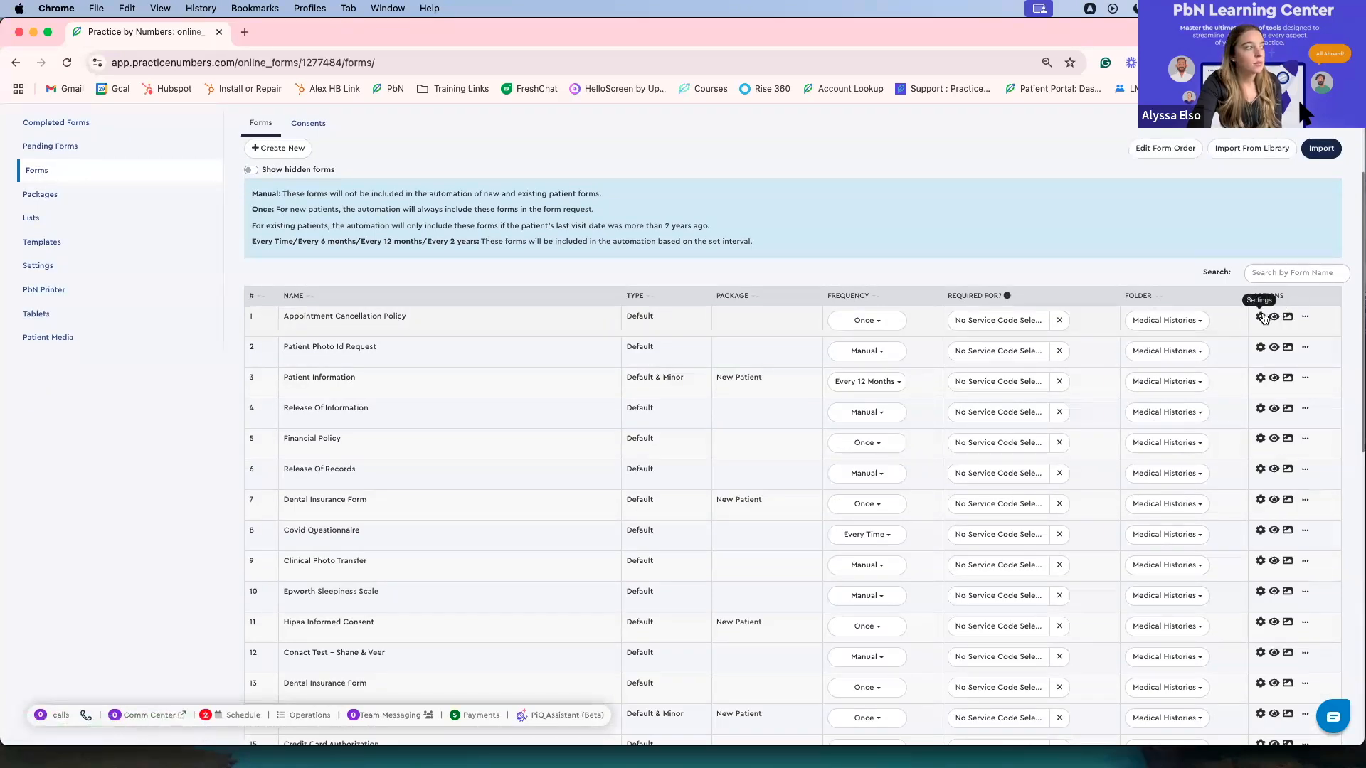
Open the Appointment Cancellation Policy form in the form editor
{"action": "scroll", "coordinate": [1263, 318], "scroll_direction": "up", "scroll_amount": 2}
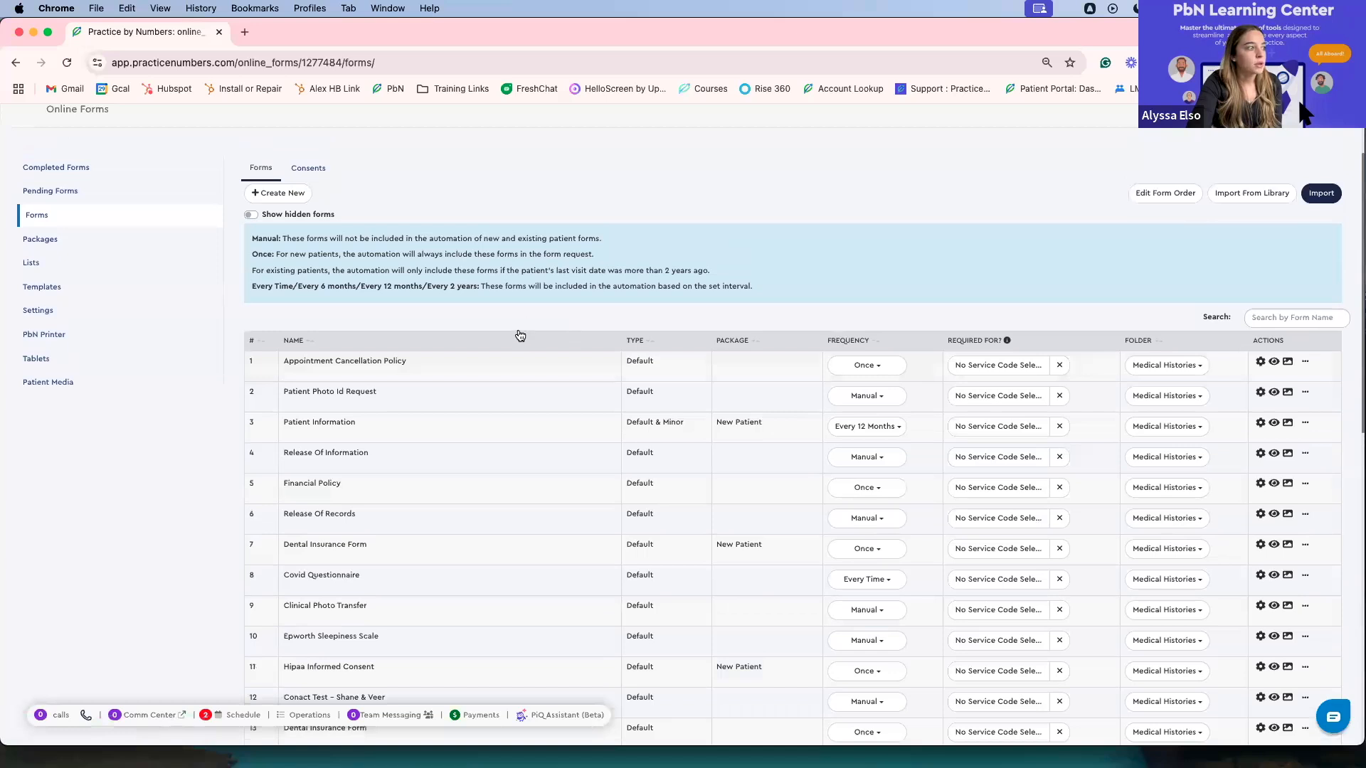
{"action": "scroll", "coordinate": [515, 326], "scroll_direction": "down", "scroll_amount": 2}
{"action": "scroll", "coordinate": [370, 294], "scroll_direction": "down", "scroll_amount": 1}
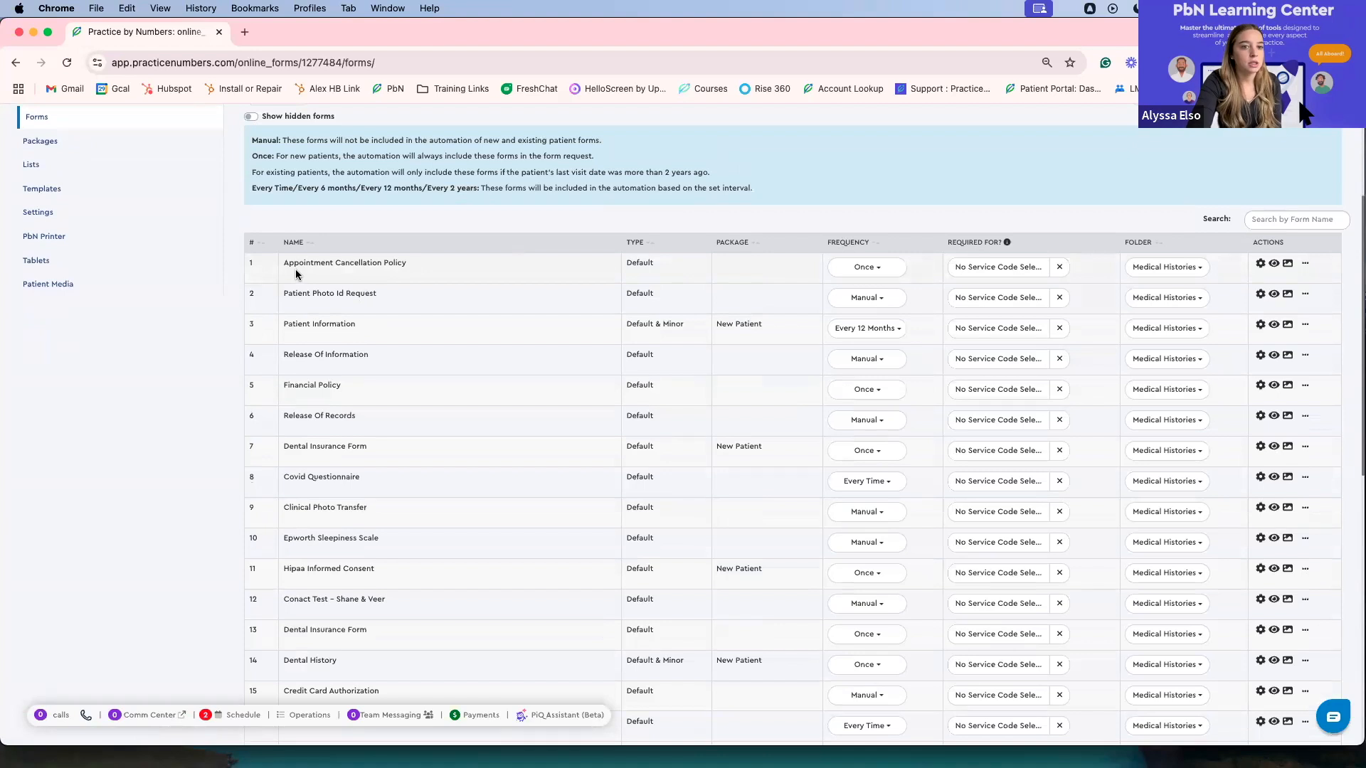
{"action": "scroll", "coordinate": [317, 284], "scroll_direction": "up", "scroll_amount": 1}
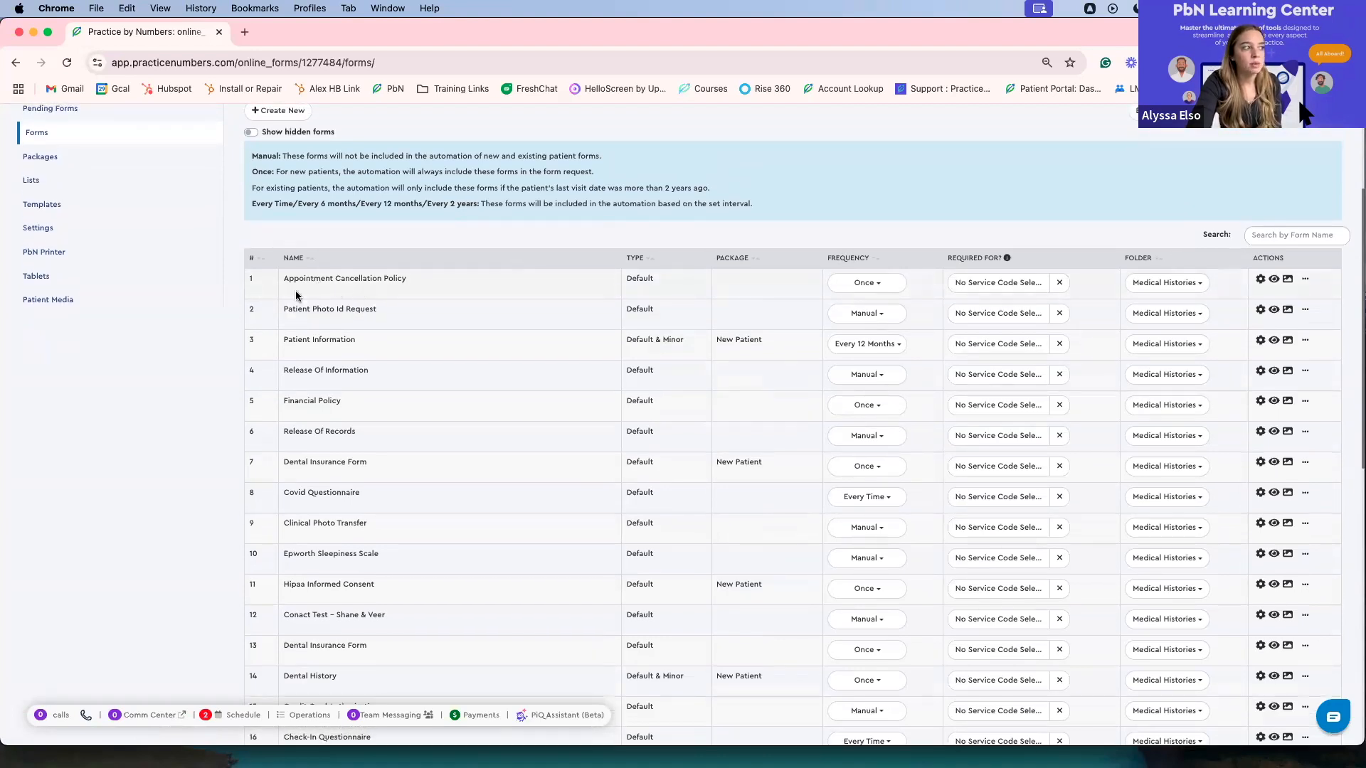
{"action": "scroll", "coordinate": [304, 285], "scroll_direction": "up", "scroll_amount": 1}
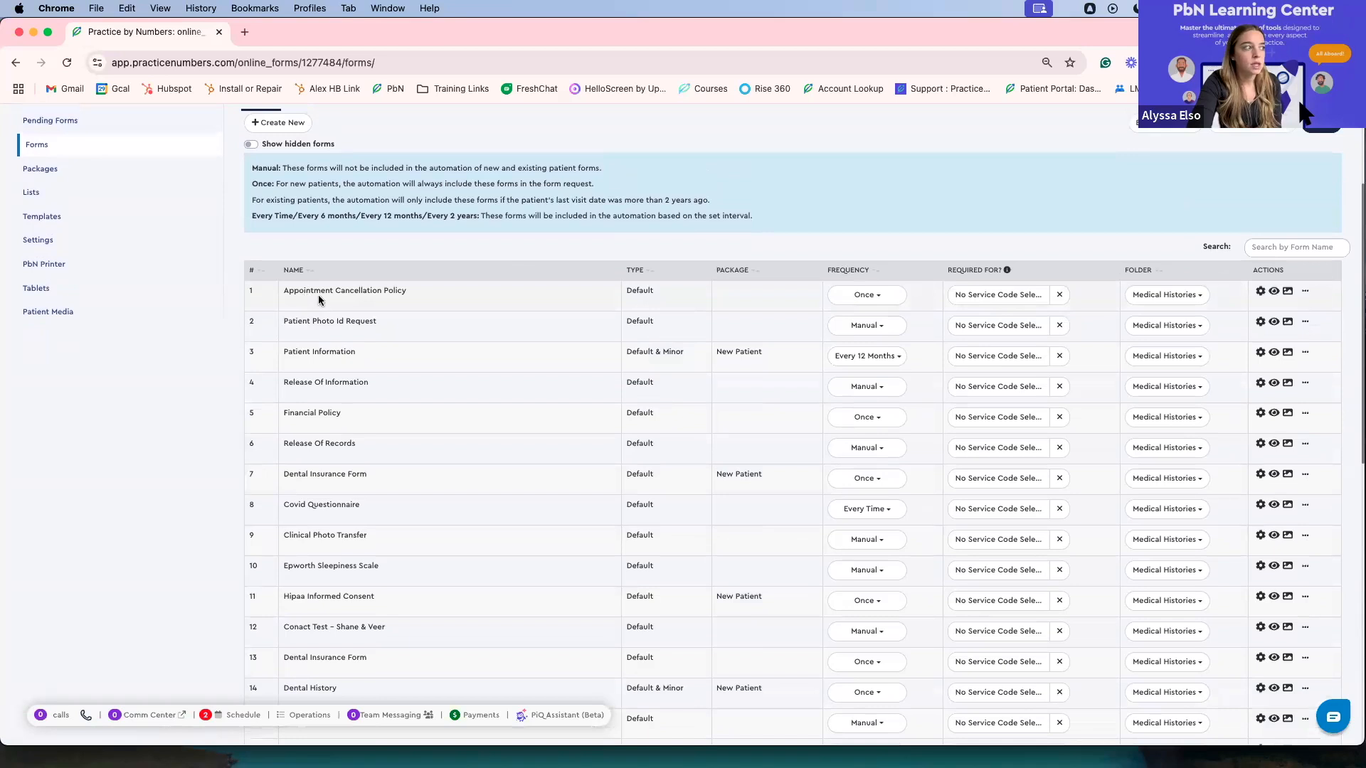
{"action": "left_click", "coordinate": [322, 290]}
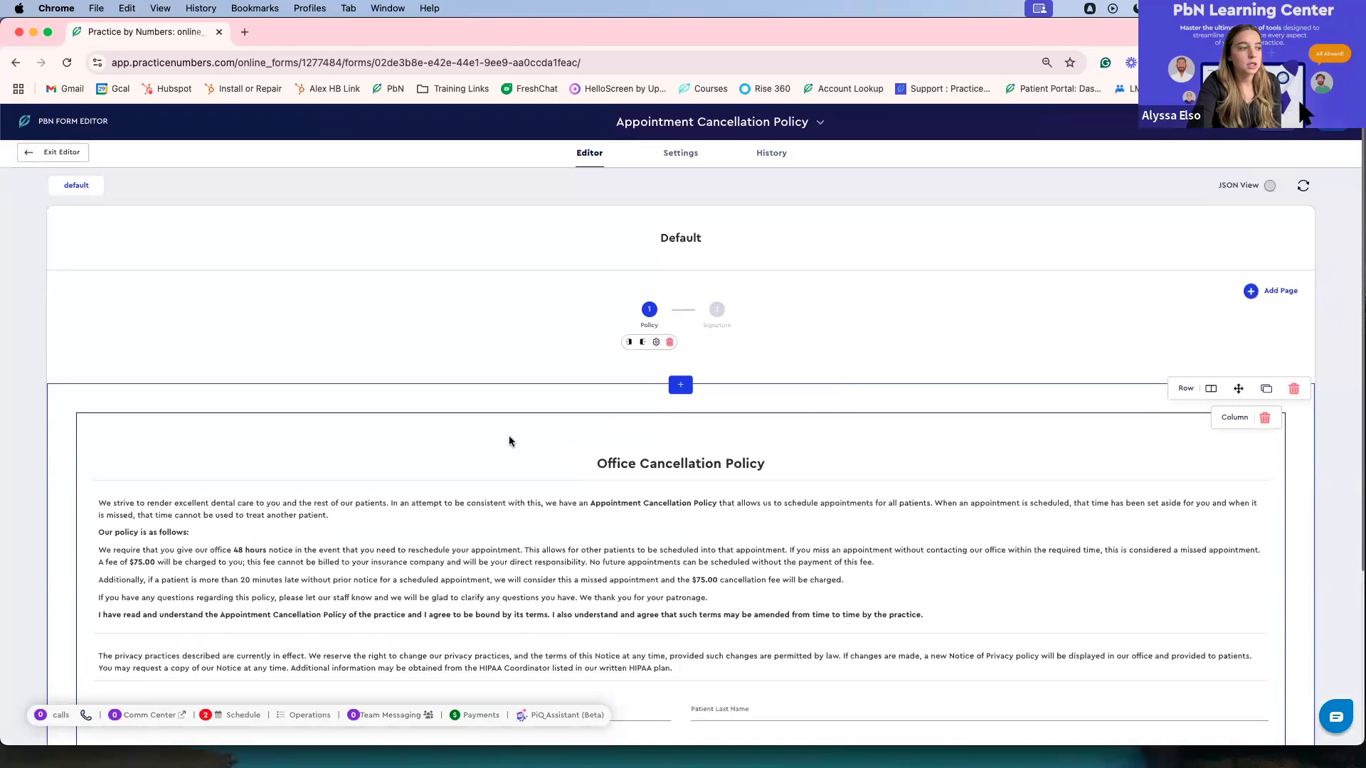
Change the notice period in the Office Cancellation Policy paragraph to 24 hours and make the new number bold
{"action": "scroll", "coordinate": [509, 441], "scroll_direction": "down", "scroll_amount": 5}
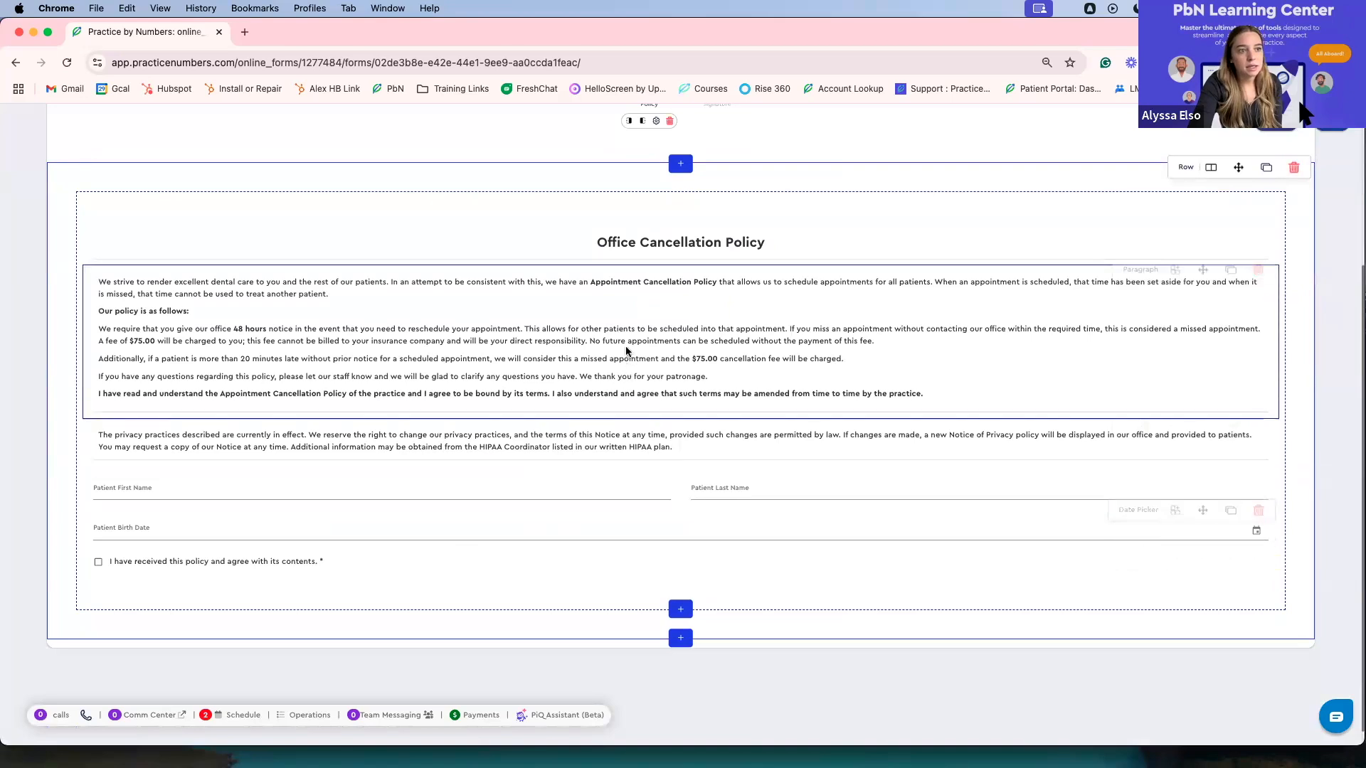
{"action": "scroll", "coordinate": [626, 350], "scroll_direction": "up", "scroll_amount": 4}
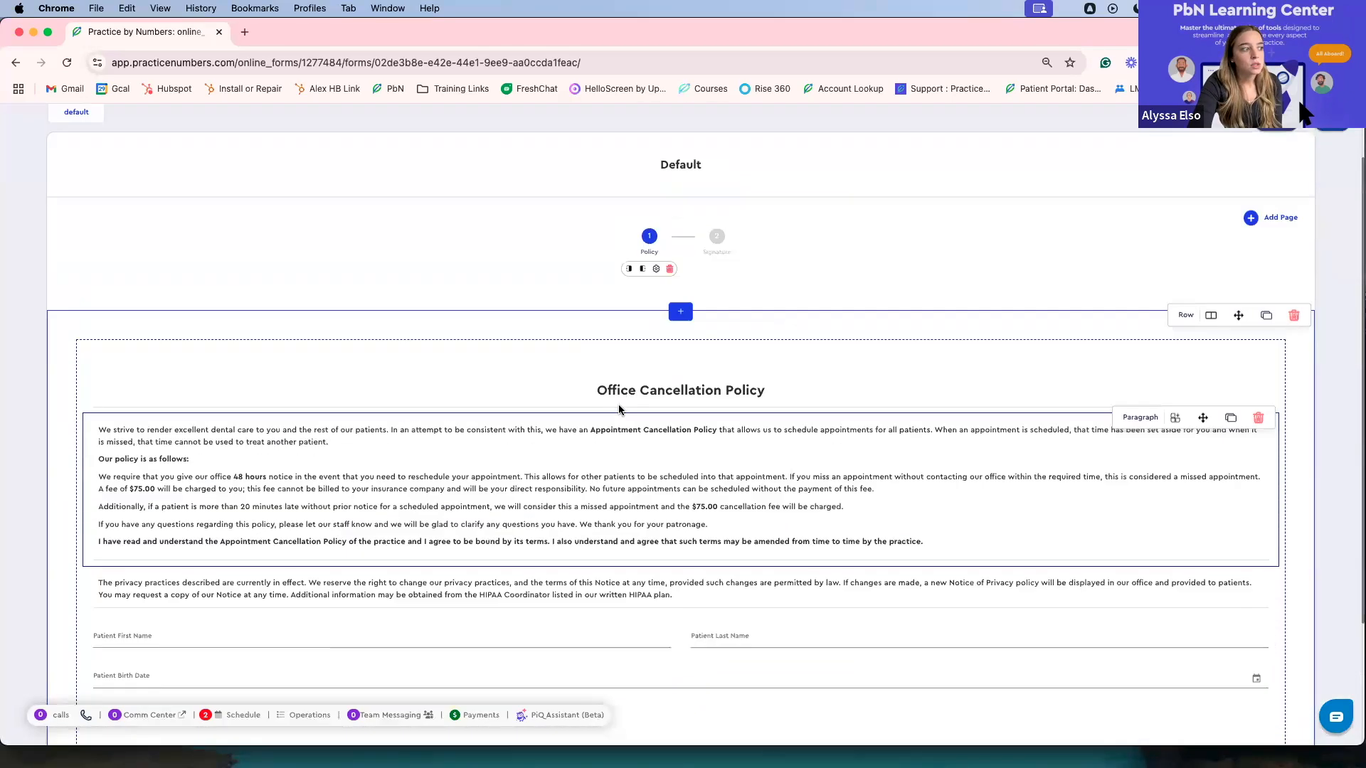
{"action": "scroll", "coordinate": [610, 478], "scroll_direction": "down", "scroll_amount": 2}
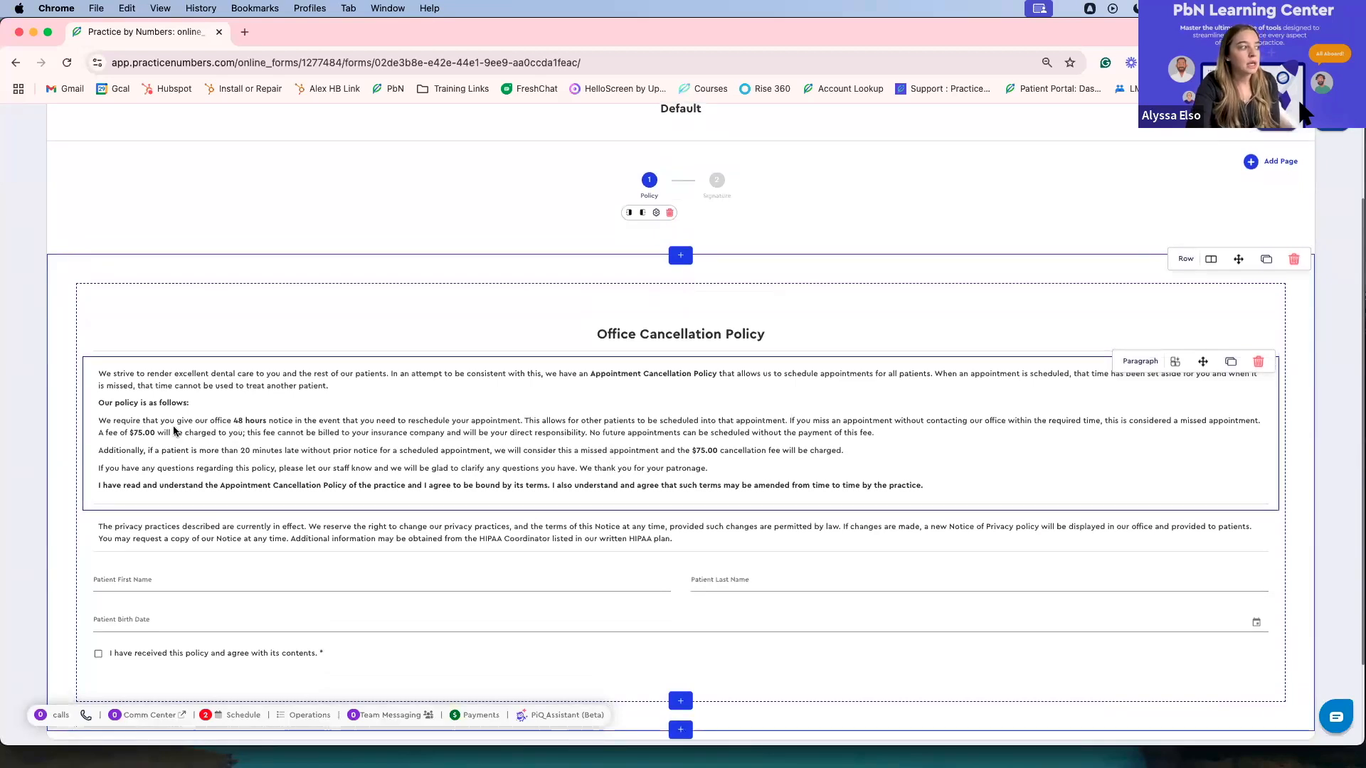
{"action": "left_click", "coordinate": [239, 422]}
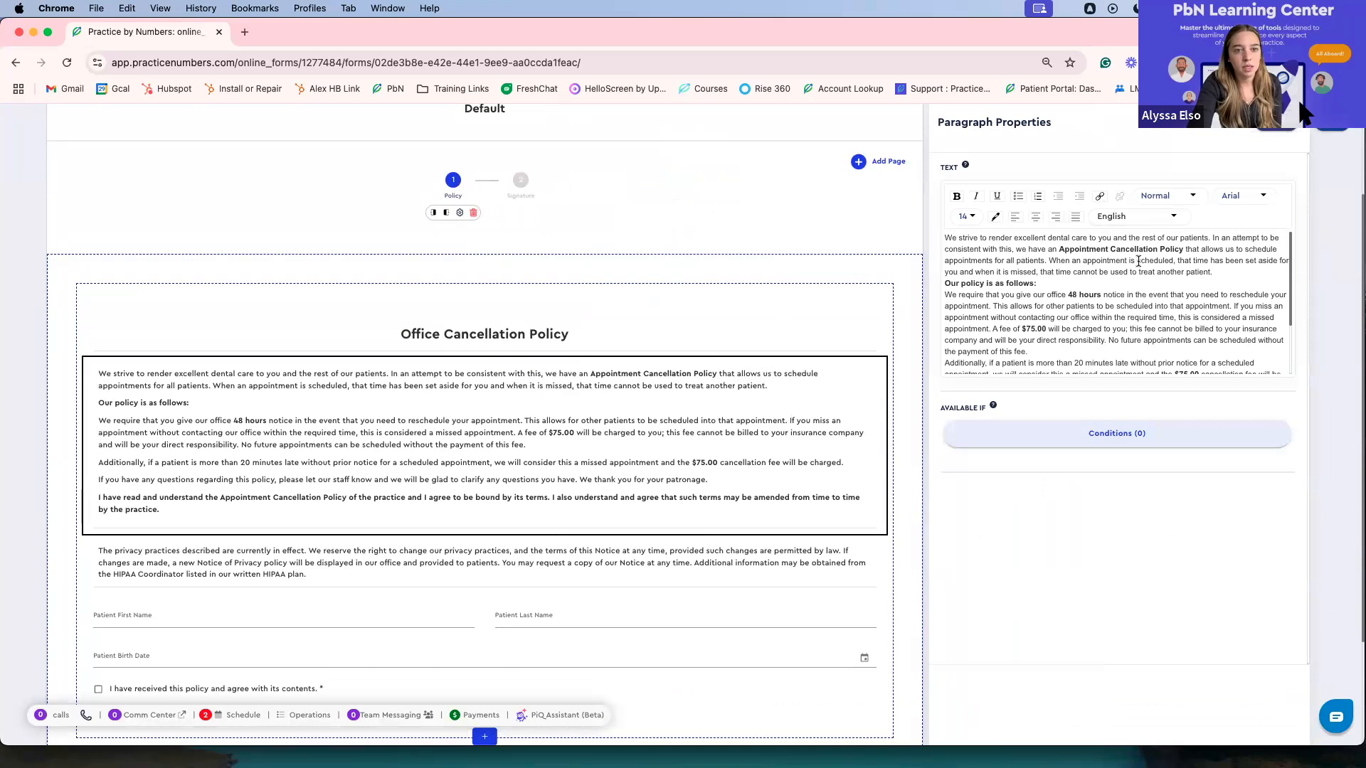
{"action": "left_click", "coordinate": [1075, 293]}
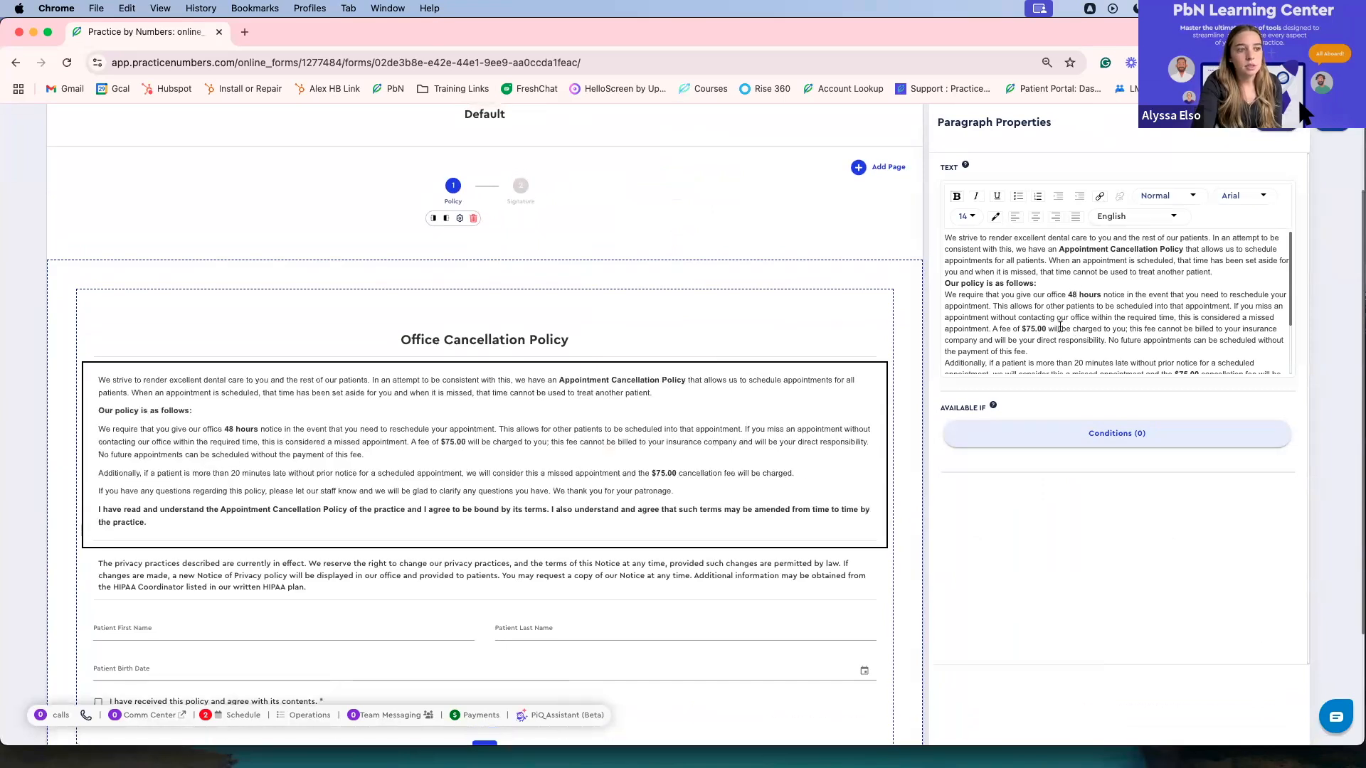
{"action": "key", "text": "BackSpace"}
{"action": "key", "text": "BackSpace"}
{"action": "type", "text": "24"}
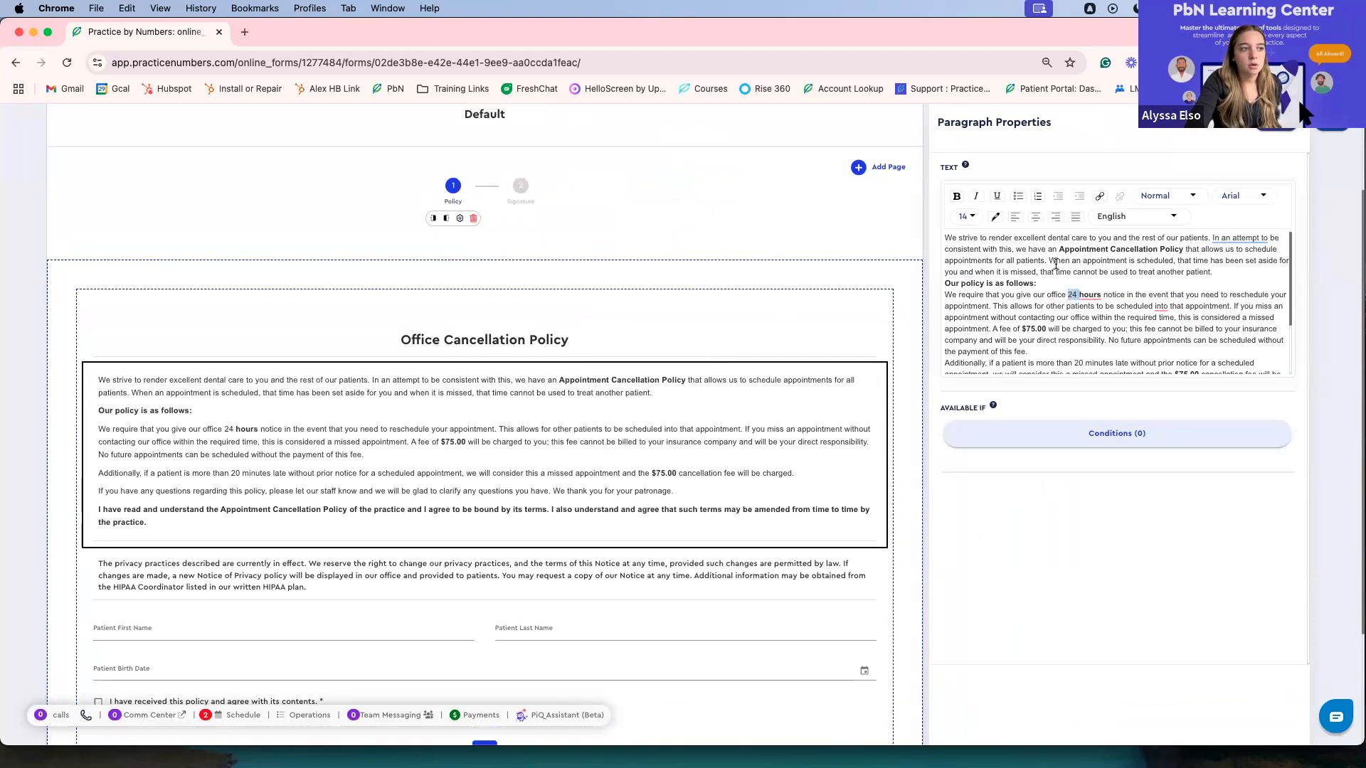
{"action": "left_click", "coordinate": [958, 197]}
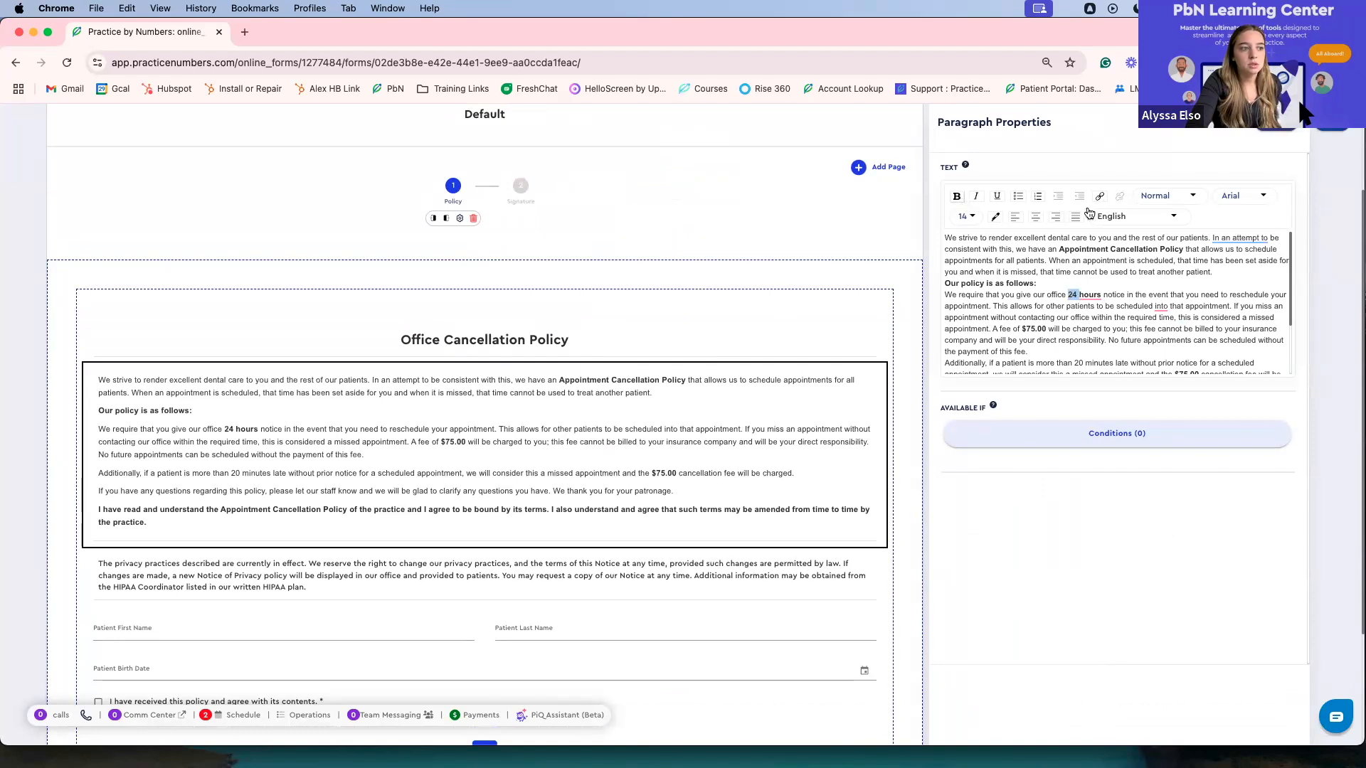
Change both the missed appointment fee and the late-arrival cancellation fee in the policy paragraph to $50.00
{"action": "left_click", "coordinate": [1029, 329]}
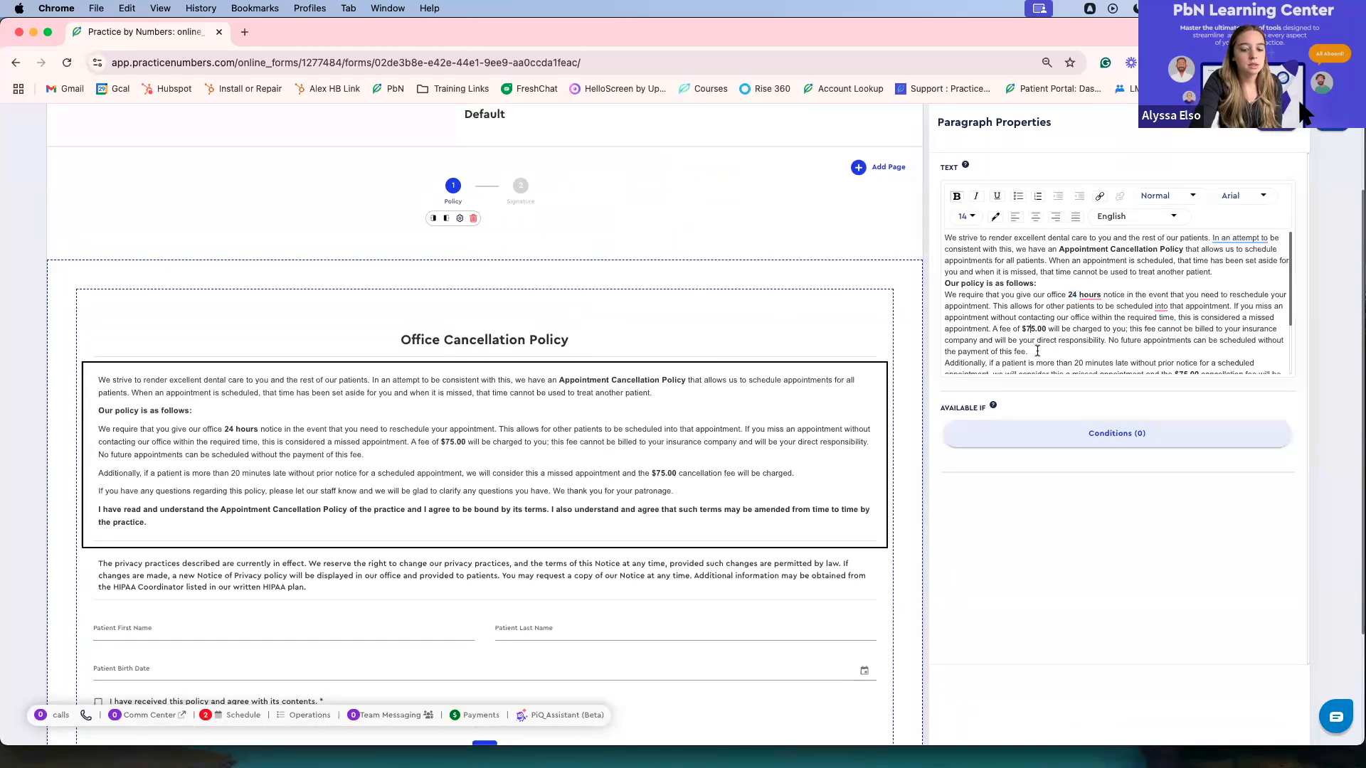
{"action": "key", "text": "BackSpace"}
{"action": "key", "text": "Right"}
{"action": "type", "text": "0"}
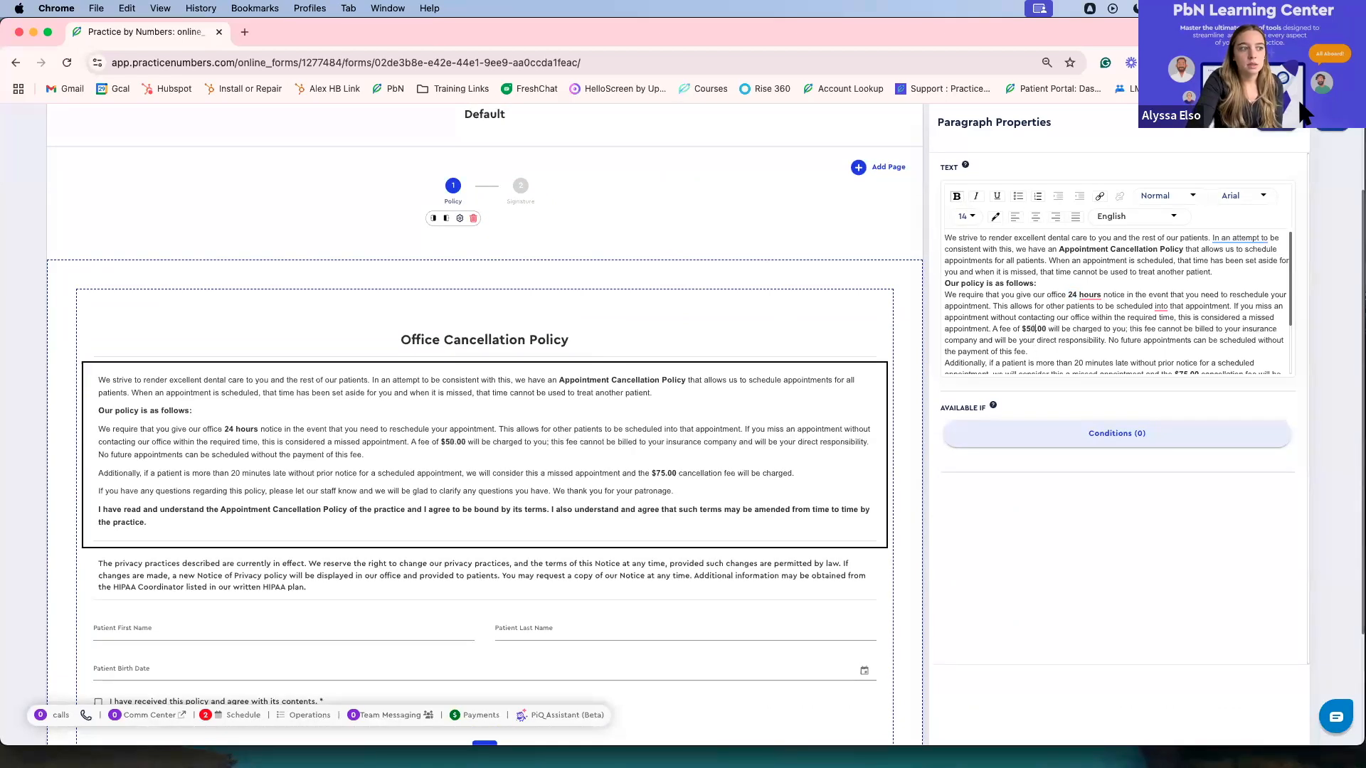
{"action": "scroll", "coordinate": [1042, 311], "scroll_direction": "down", "scroll_amount": 3}
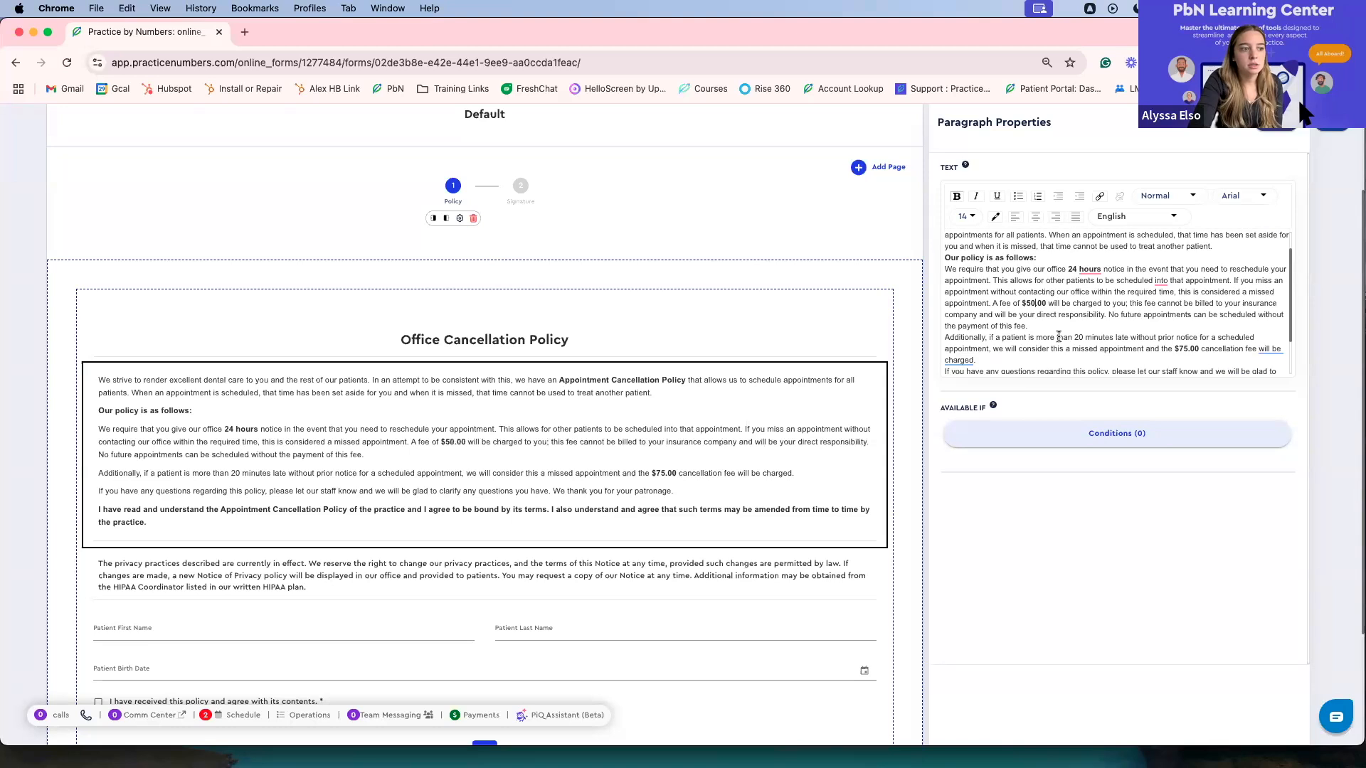
{"action": "scroll", "coordinate": [1043, 311], "scroll_direction": "down", "scroll_amount": 1}
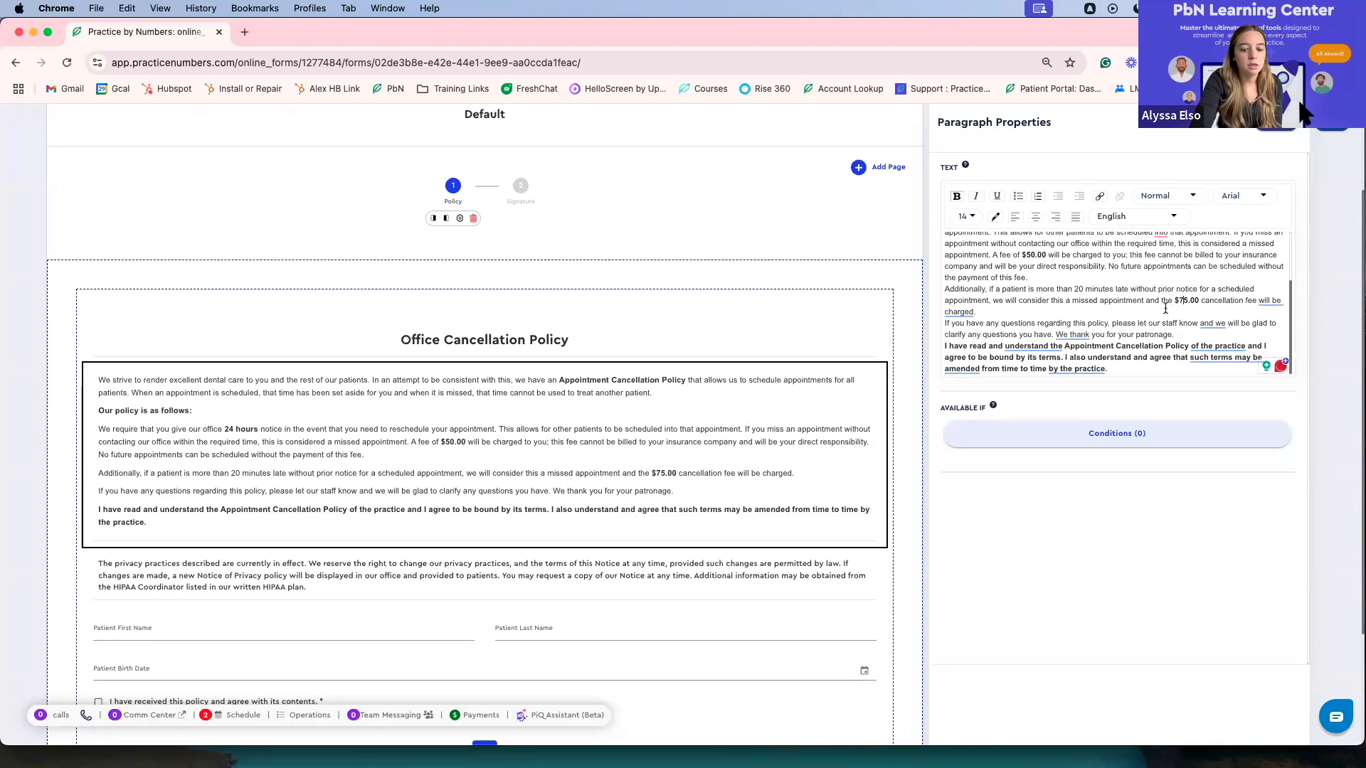
{"action": "key", "text": "BackSpace"}
{"action": "type", "text": "0"}
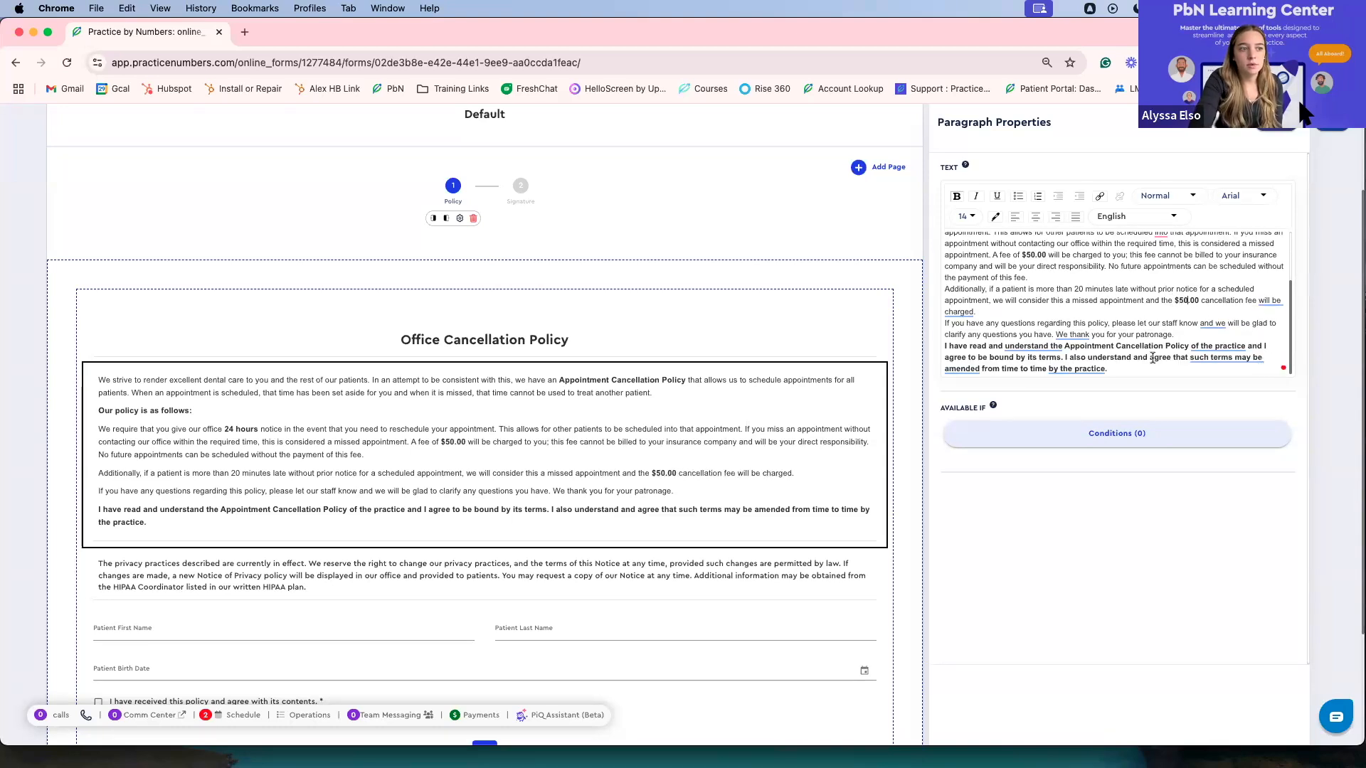
Save the edited Appointment Cancellation Policy form and exit the editor to return to the forms list
{"action": "scroll", "coordinate": [1084, 300], "scroll_direction": "down", "scroll_amount": 2}
{"action": "scroll", "coordinate": [1084, 300], "scroll_direction": "up", "scroll_amount": 2}
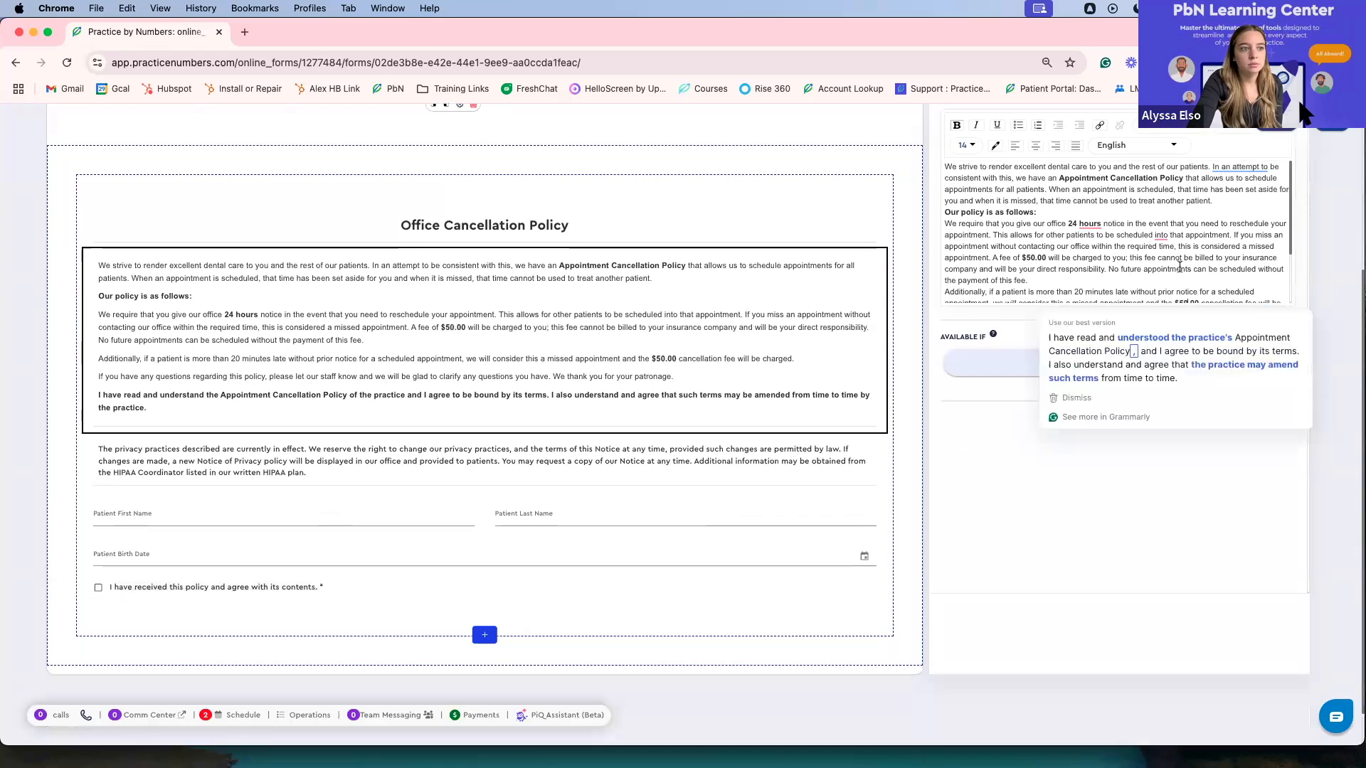
{"action": "left_click", "coordinate": [1330, 124]}
{"action": "left_click", "coordinate": [699, 461]}
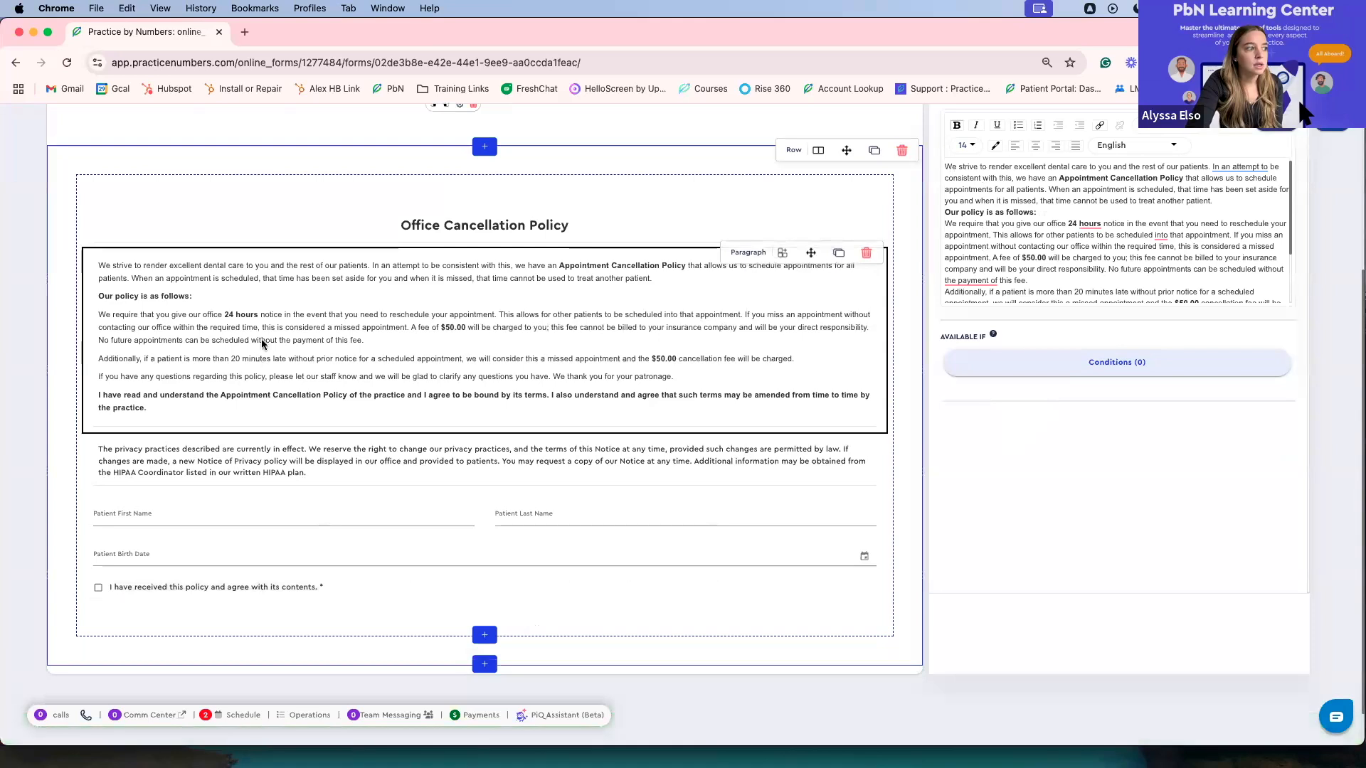
{"action": "scroll", "coordinate": [475, 475], "scroll_direction": "up", "scroll_amount": 3}
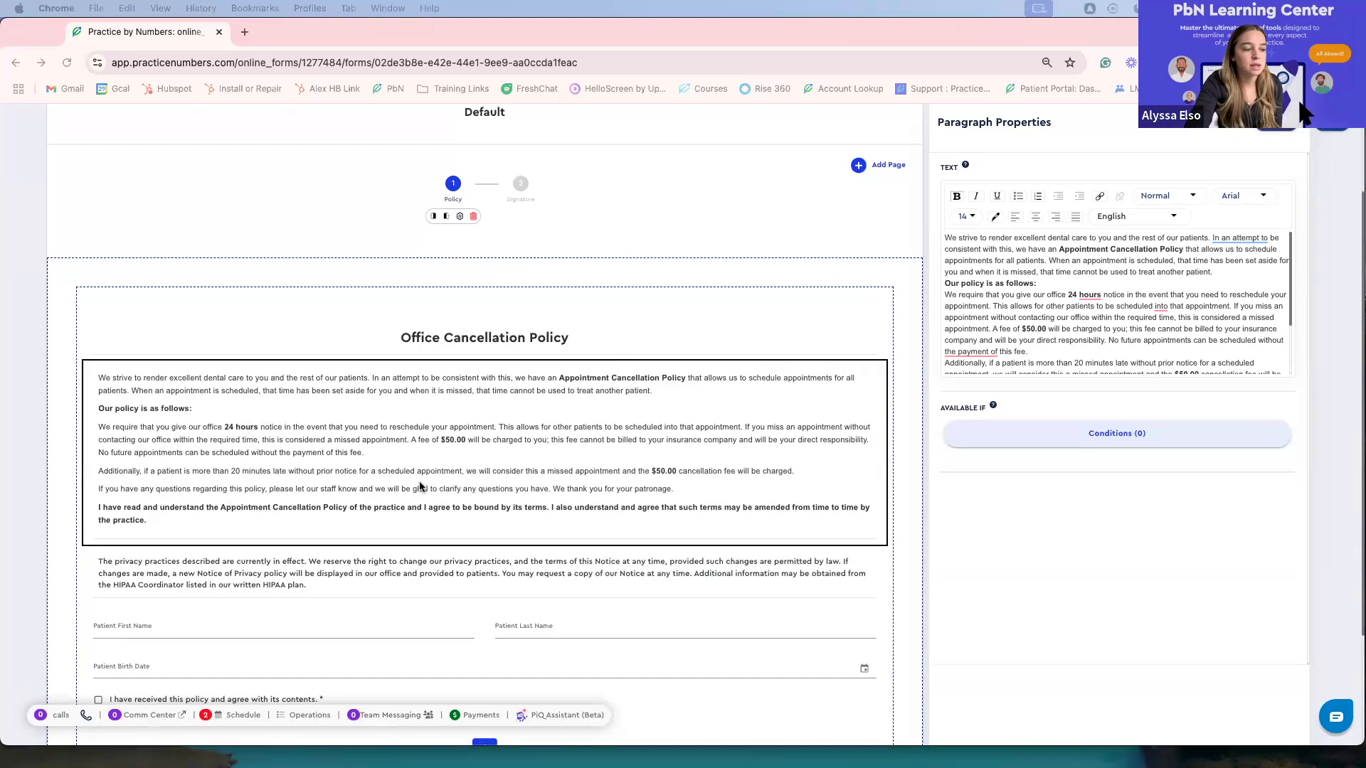
{"action": "scroll", "coordinate": [649, 498], "scroll_direction": "up", "scroll_amount": 4}
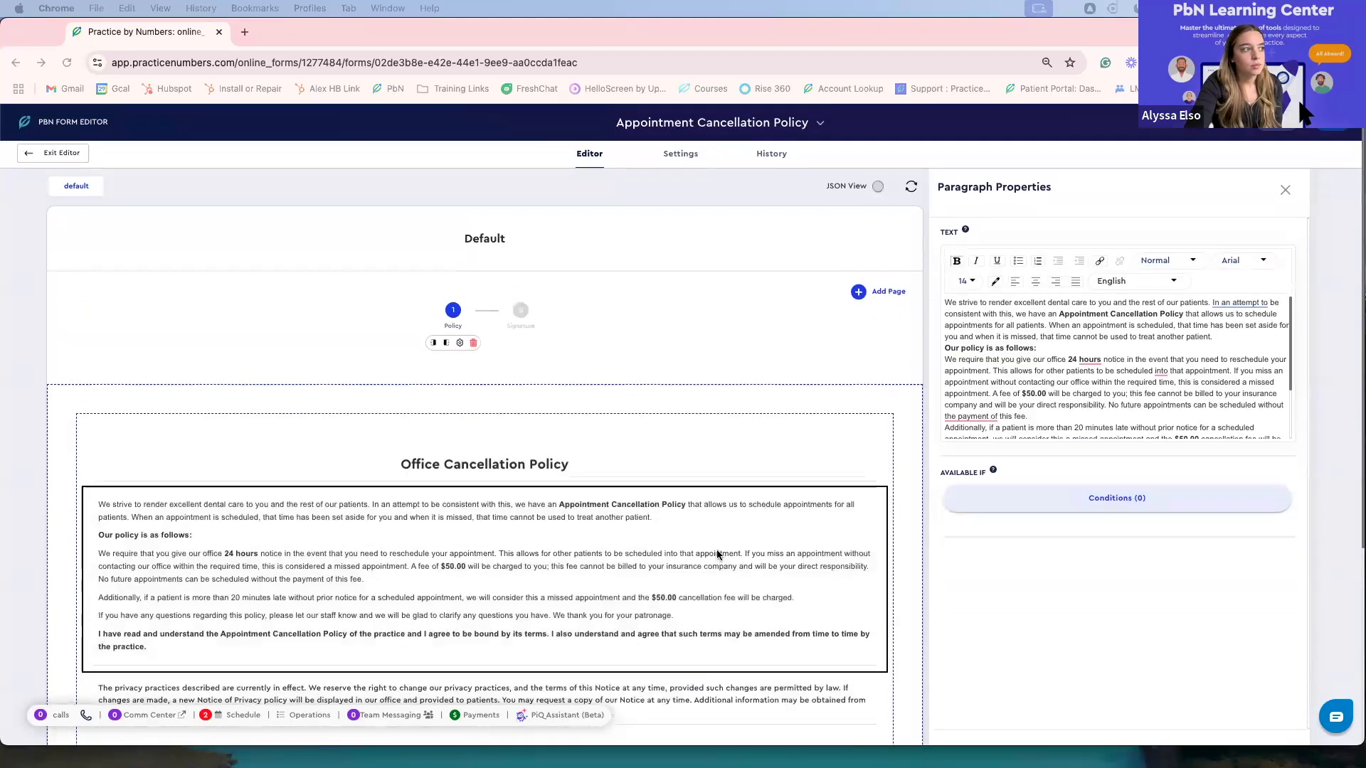
{"action": "scroll", "coordinate": [716, 549], "scroll_direction": "down", "scroll_amount": 3}
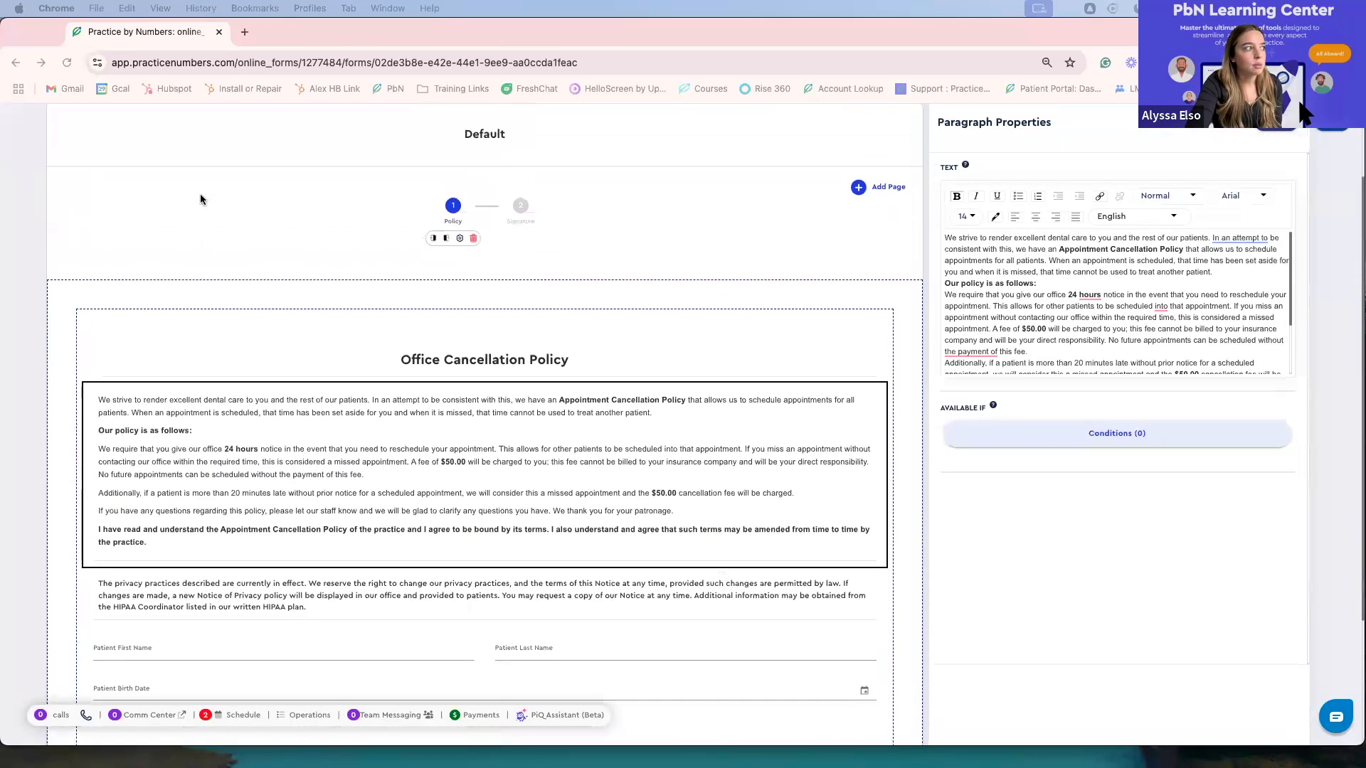
{"action": "scroll", "coordinate": [185, 226], "scroll_direction": "up", "scroll_amount": 3}
{"action": "left_click", "coordinate": [46, 153]}
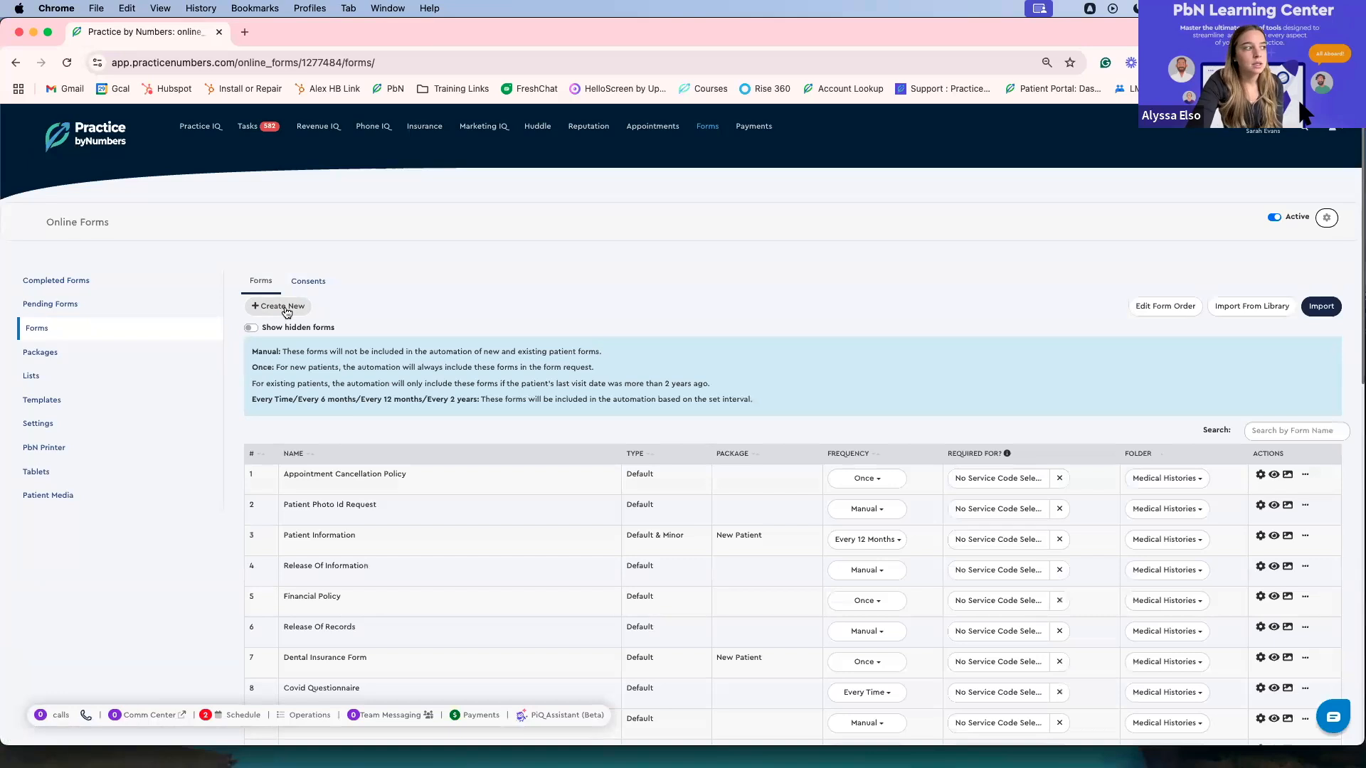
Create a new form from the blank form option
{"action": "left_click", "coordinate": [287, 308]}
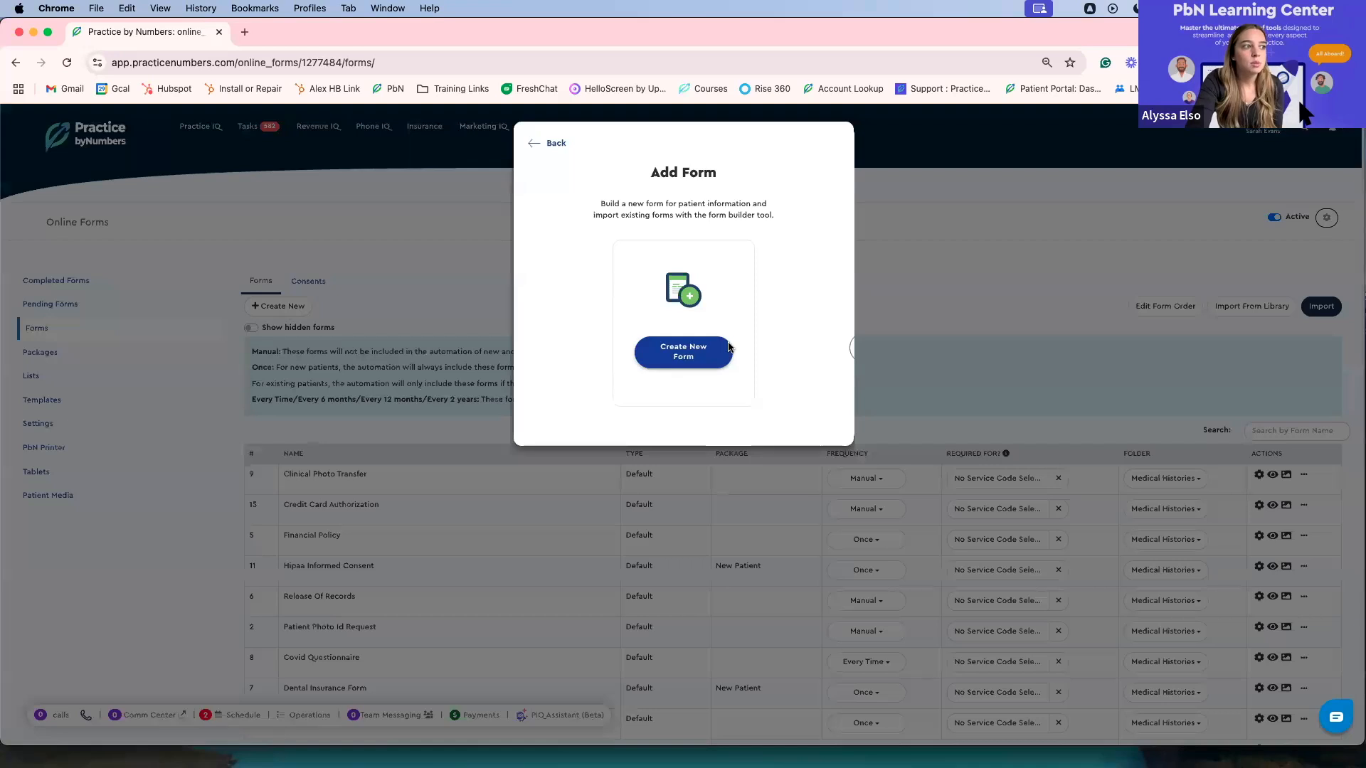
{"action": "left_click", "coordinate": [675, 355]}
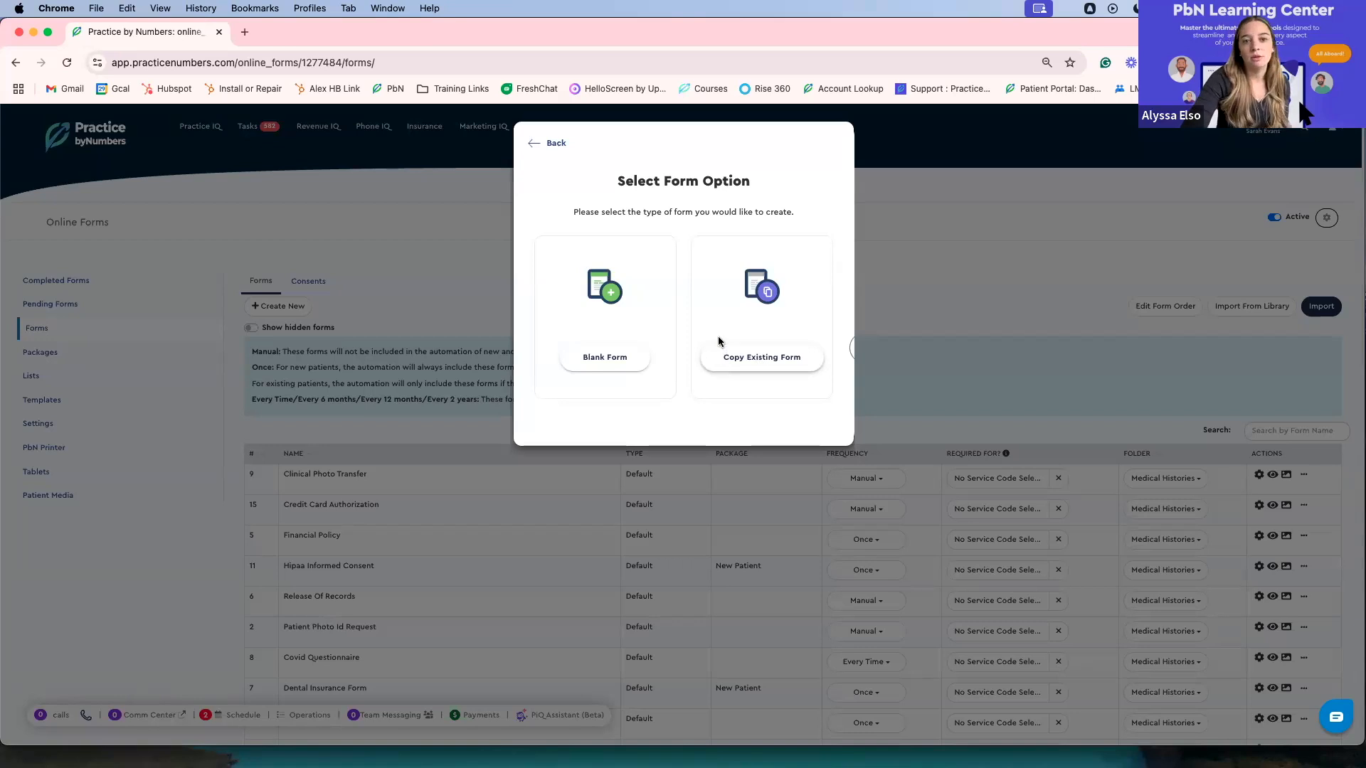
{"action": "left_click", "coordinate": [586, 364]}
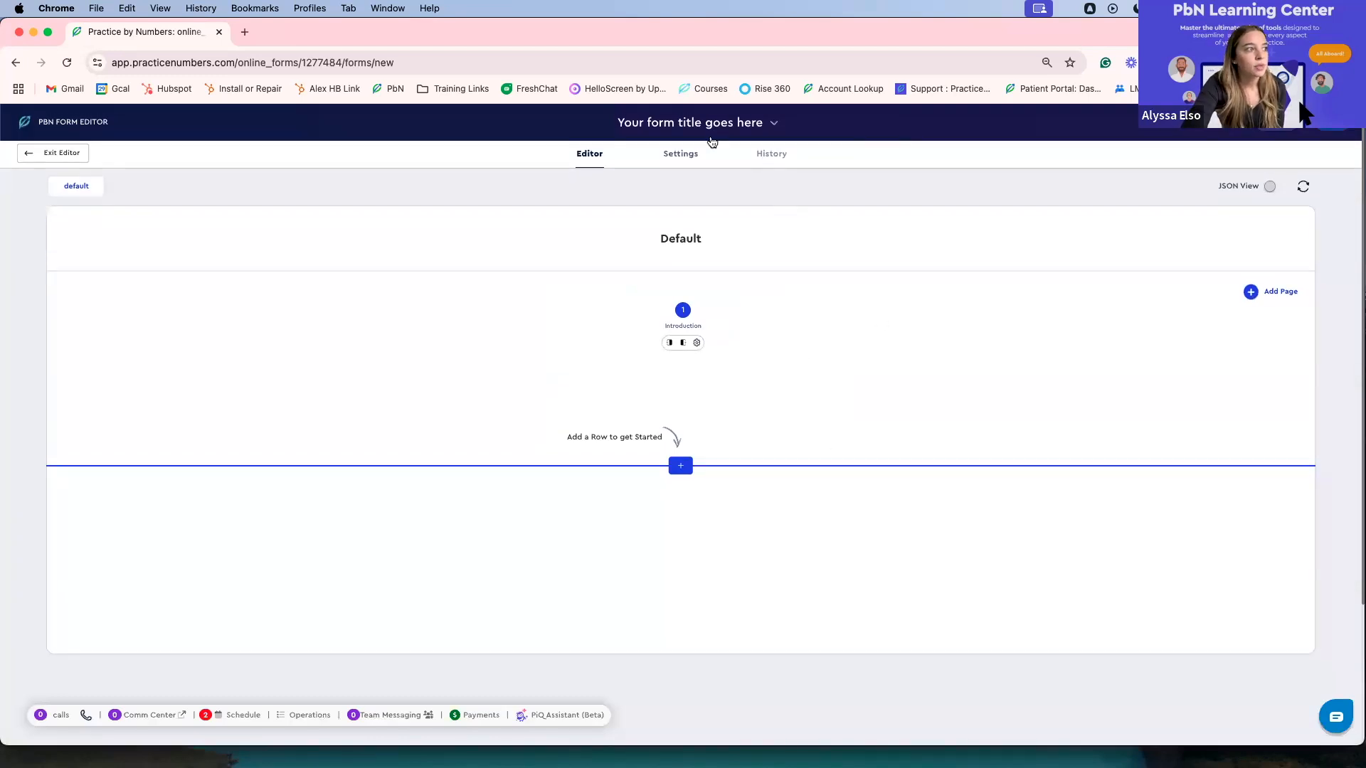
Rename the new blank form as Medical History
{"action": "left_click", "coordinate": [704, 127]}
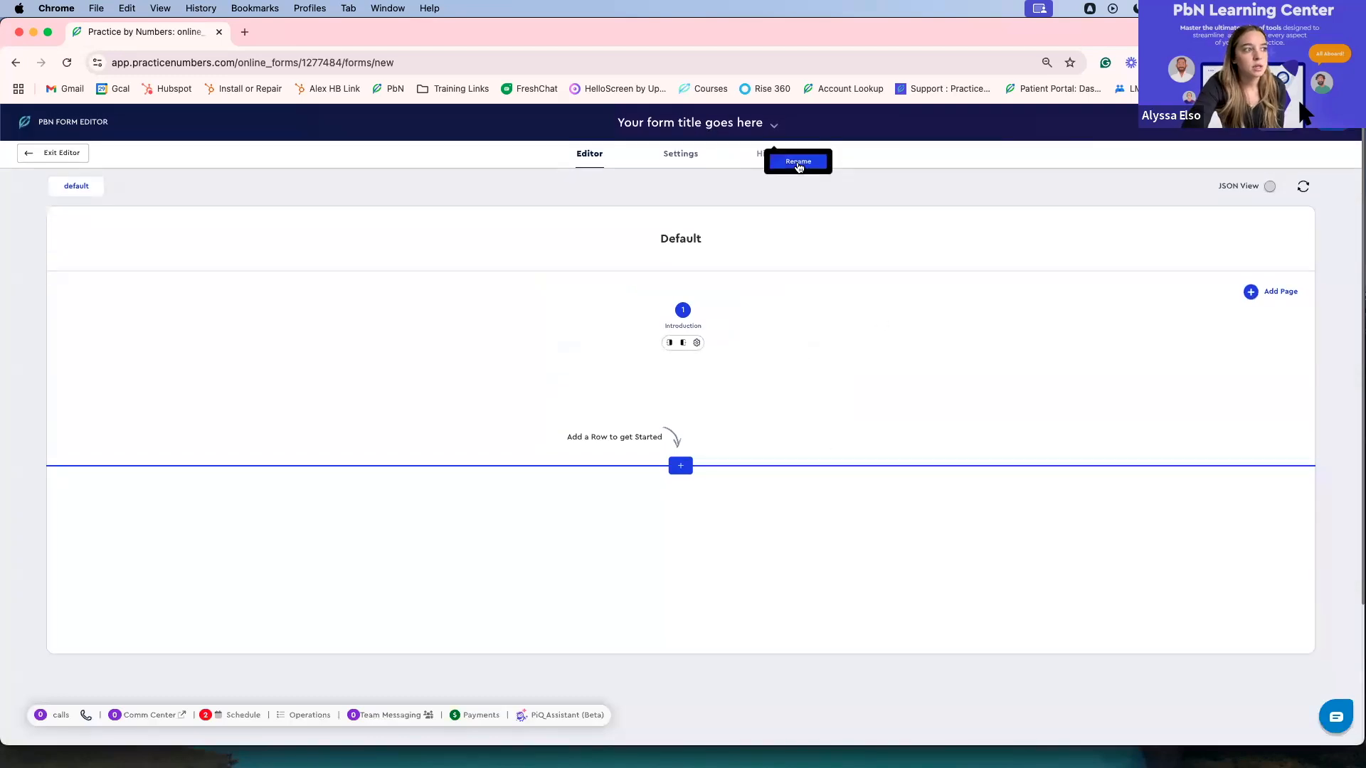
{"action": "left_click", "coordinate": [798, 163]}
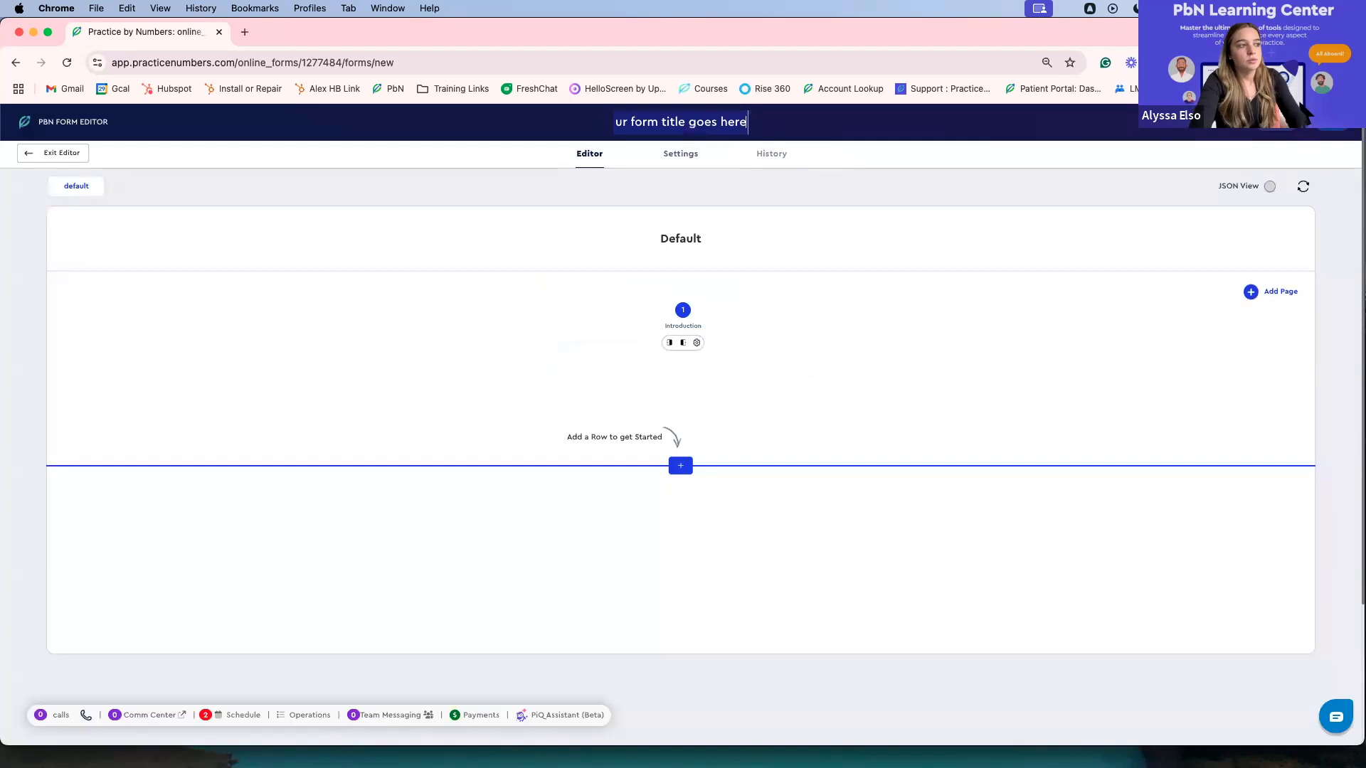
{"action": "key", "text": "BackSpace"}
{"action": "key", "text": "BackSpace"}
{"action": "key", "text": "BackSpace"}
{"action": "key", "text": "BackSpace"}
{"action": "key", "text": "BackSpace"}
{"action": "key", "text": "BackSpace"}
{"action": "key", "text": "BackSpace"}
{"action": "key", "text": "BackSpace"}
{"action": "key", "text": "BackSpace"}
{"action": "key", "text": "BackSpace"}
{"action": "key", "text": "BackSpace"}
{"action": "key", "text": "BackSpace"}
{"action": "key", "text": "BackSpace"}
{"action": "key", "text": "BackSpace"}
{"action": "key", "text": "BackSpace"}
{"action": "key", "text": "BackSpace"}
{"action": "key", "text": "BackSpace"}
{"action": "key", "text": "BackSpace"}
{"action": "key", "text": "BackSpace"}
{"action": "key", "text": "BackSpace"}
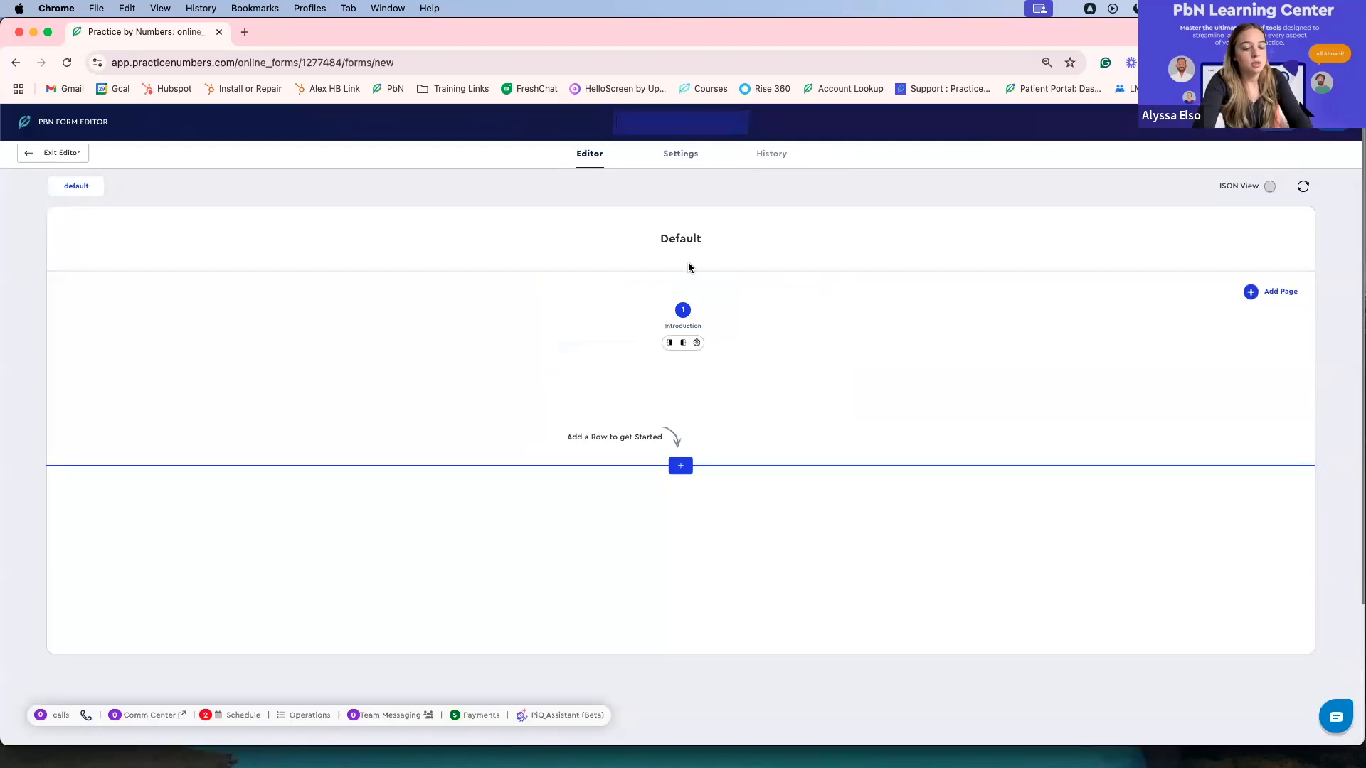
{"action": "type", "text": "Medical"}
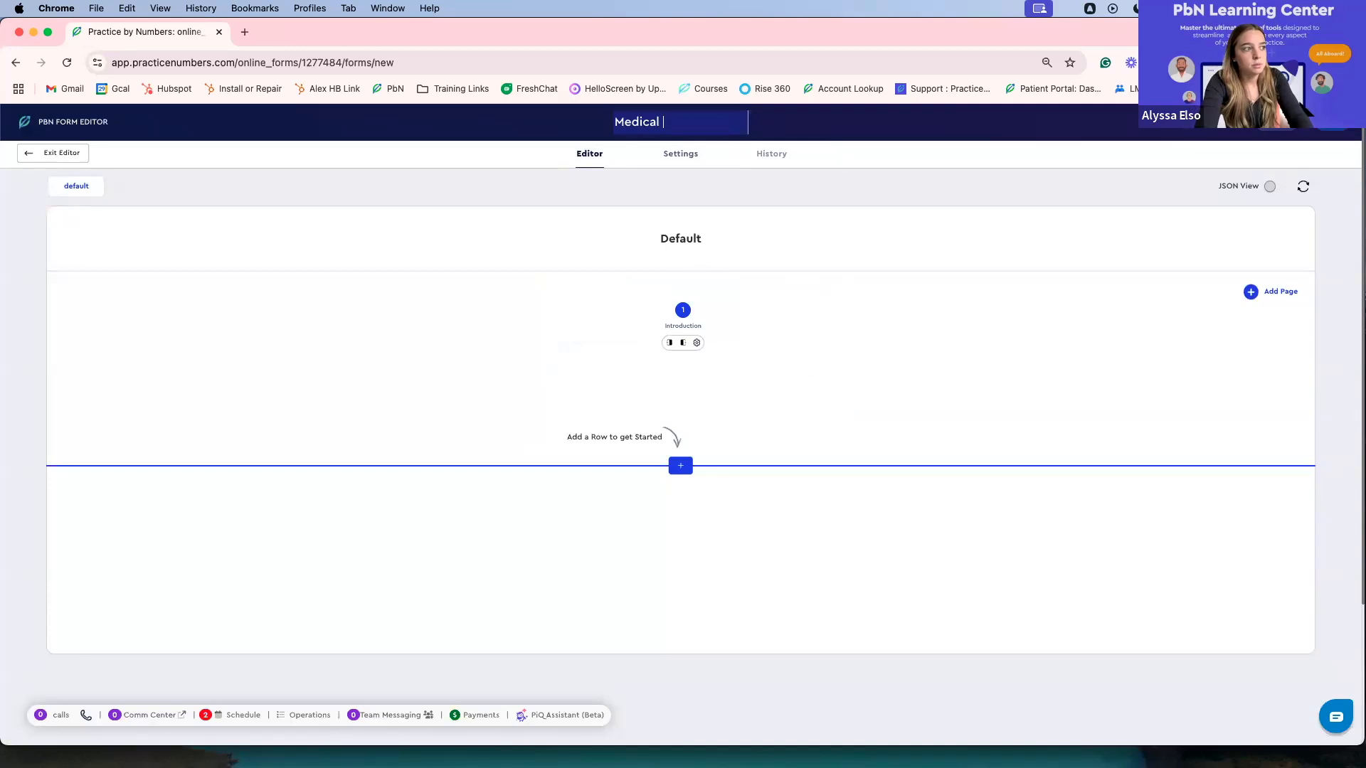
{"action": "type", "text": " History"}
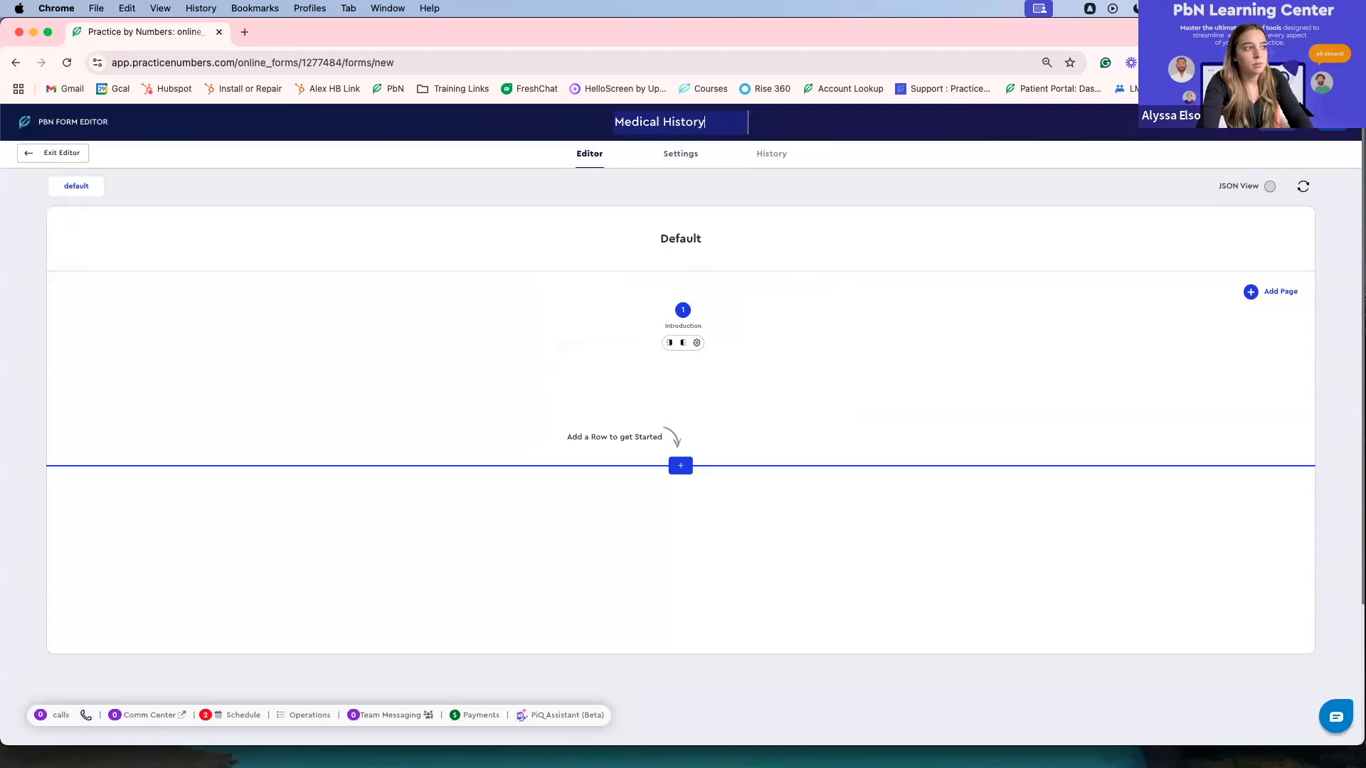
{"action": "left_click", "coordinate": [736, 195]}
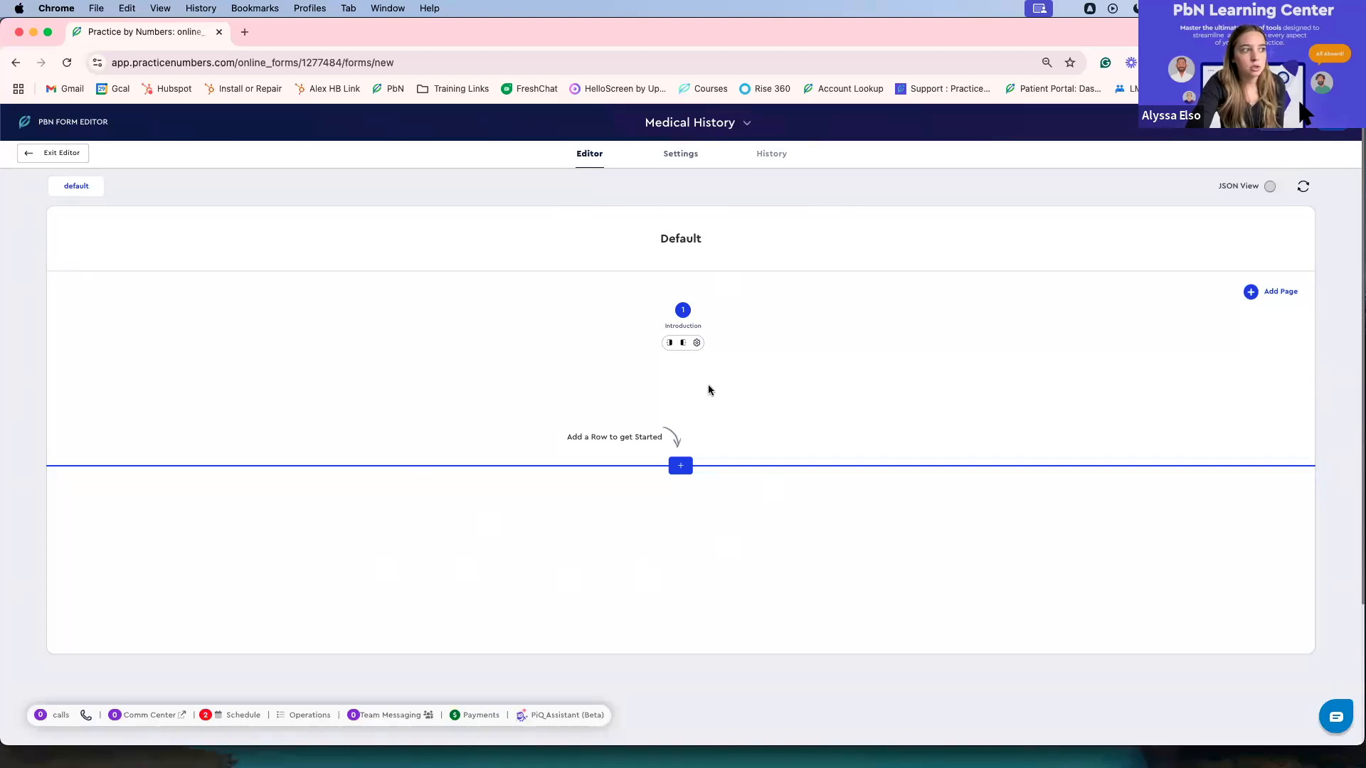
Examine the form's settings, including the available tags, the required-frequency choices and the service codes it can be required for
{"action": "left_click", "coordinate": [679, 155]}
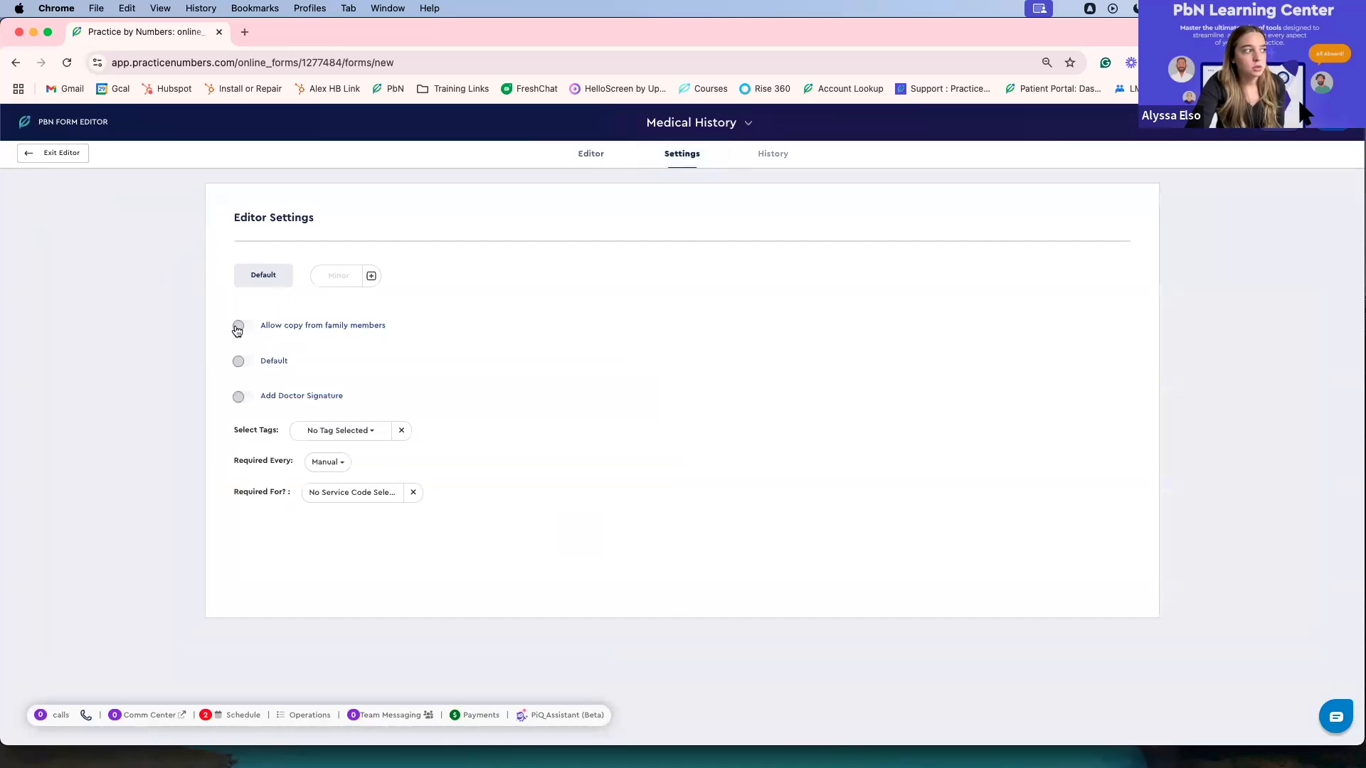
{"action": "mouse_move", "coordinate": [260, 332]}
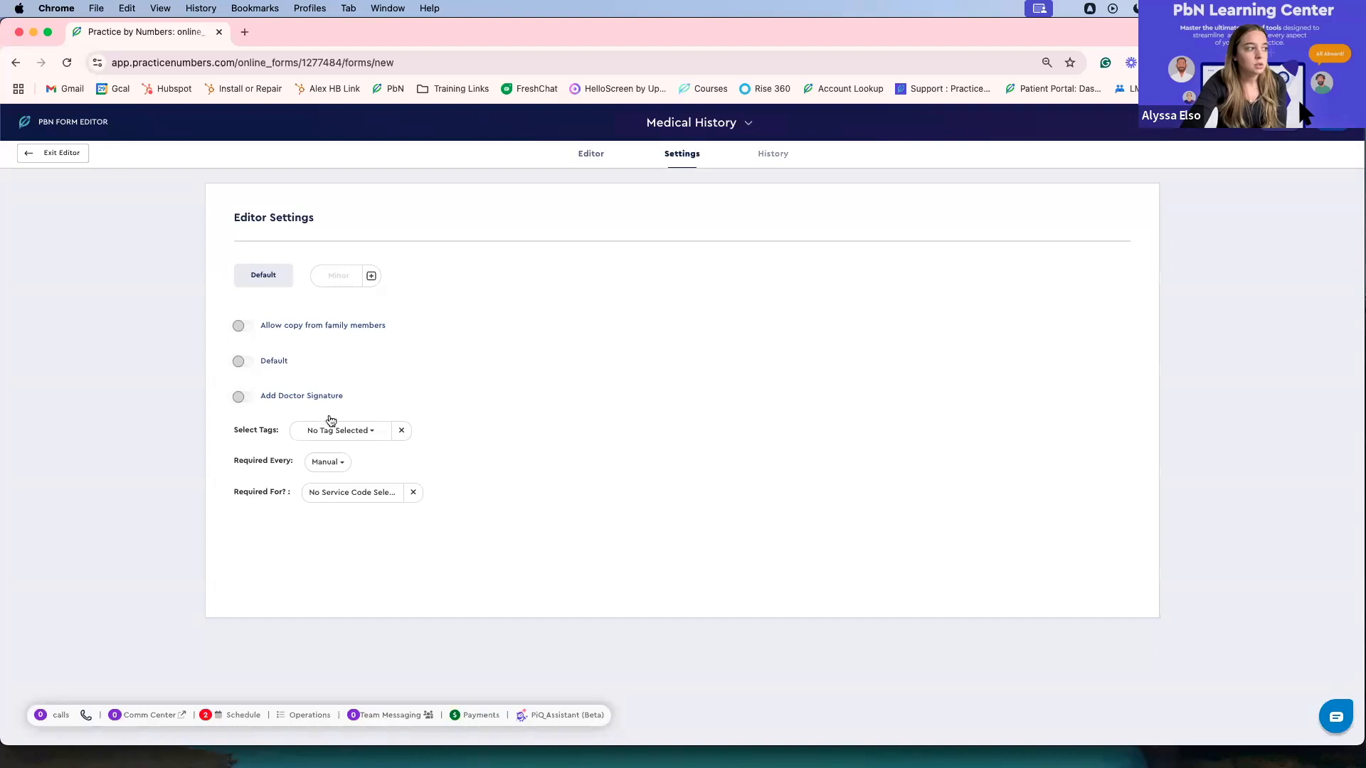
{"action": "left_click", "coordinate": [367, 436]}
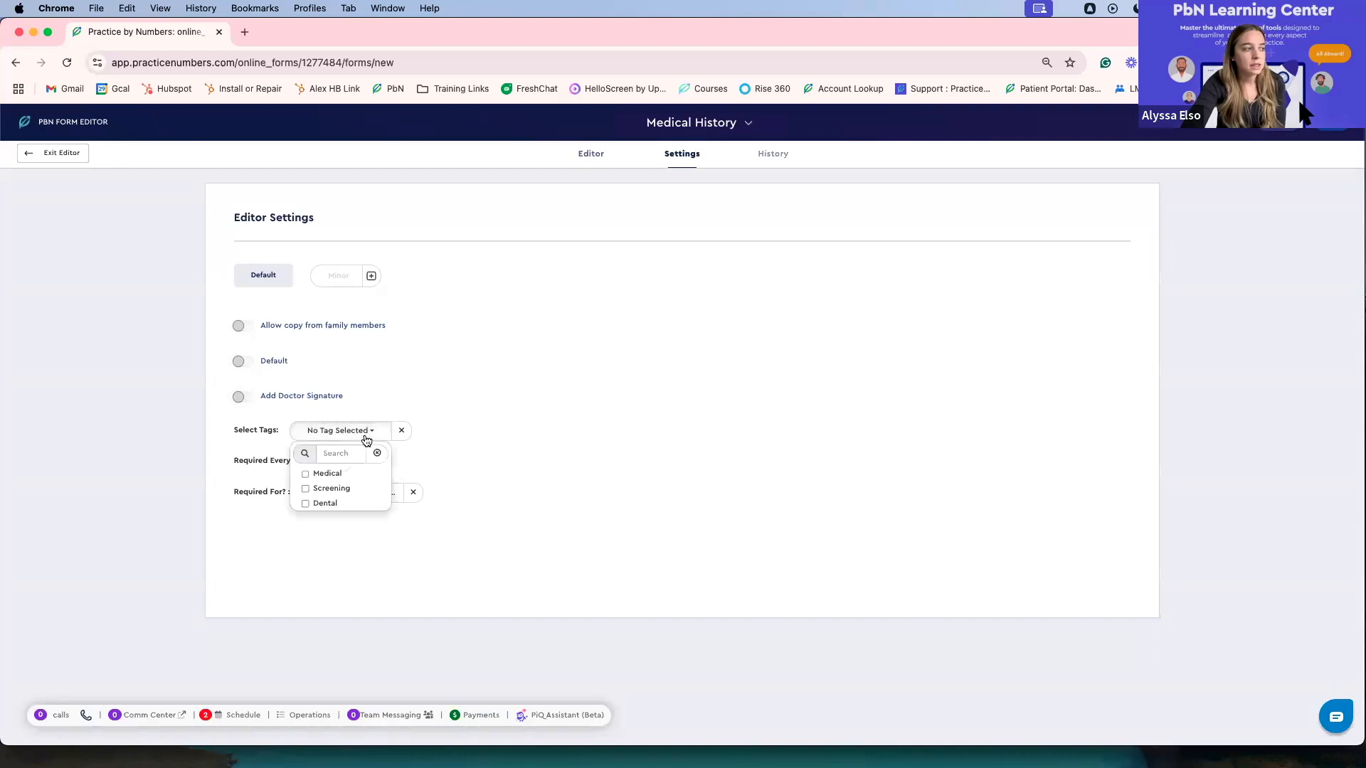
{"action": "left_click", "coordinate": [364, 433]}
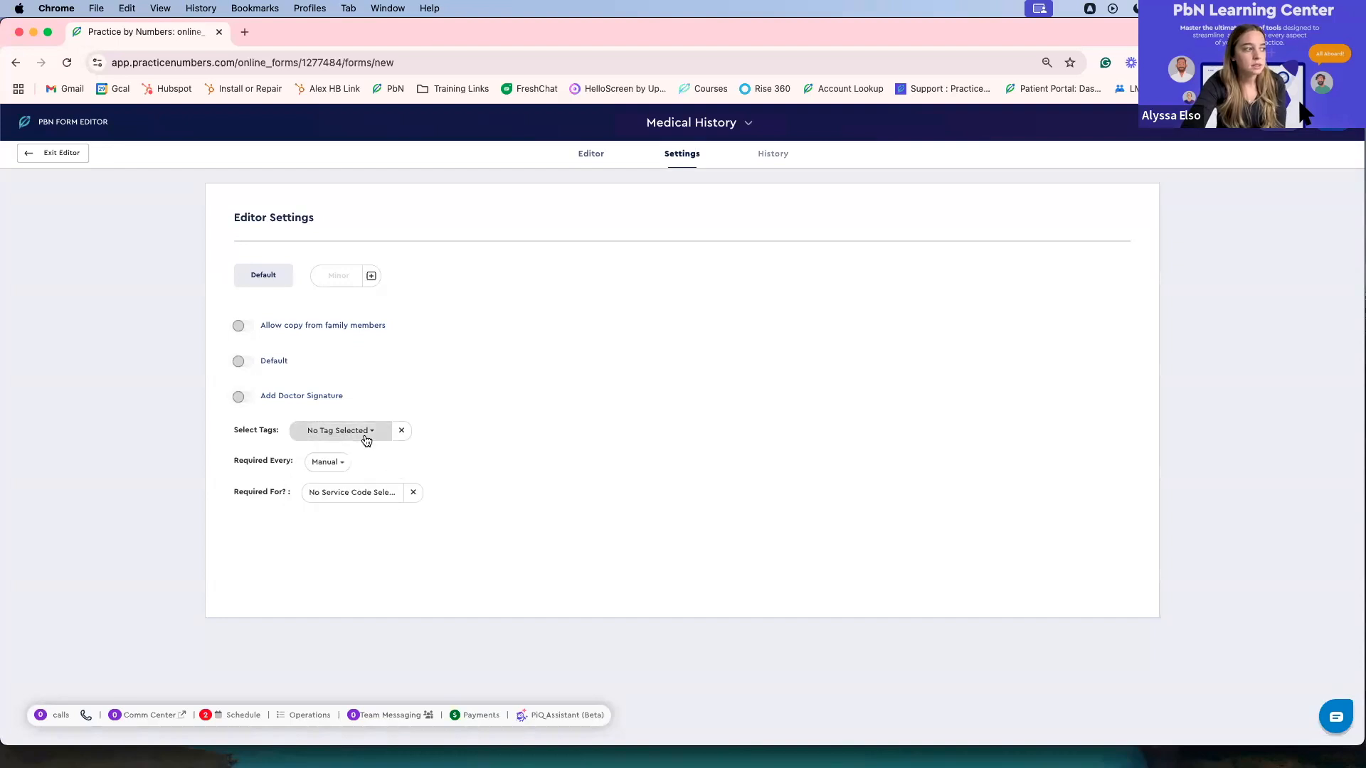
{"action": "left_click", "coordinate": [331, 469]}
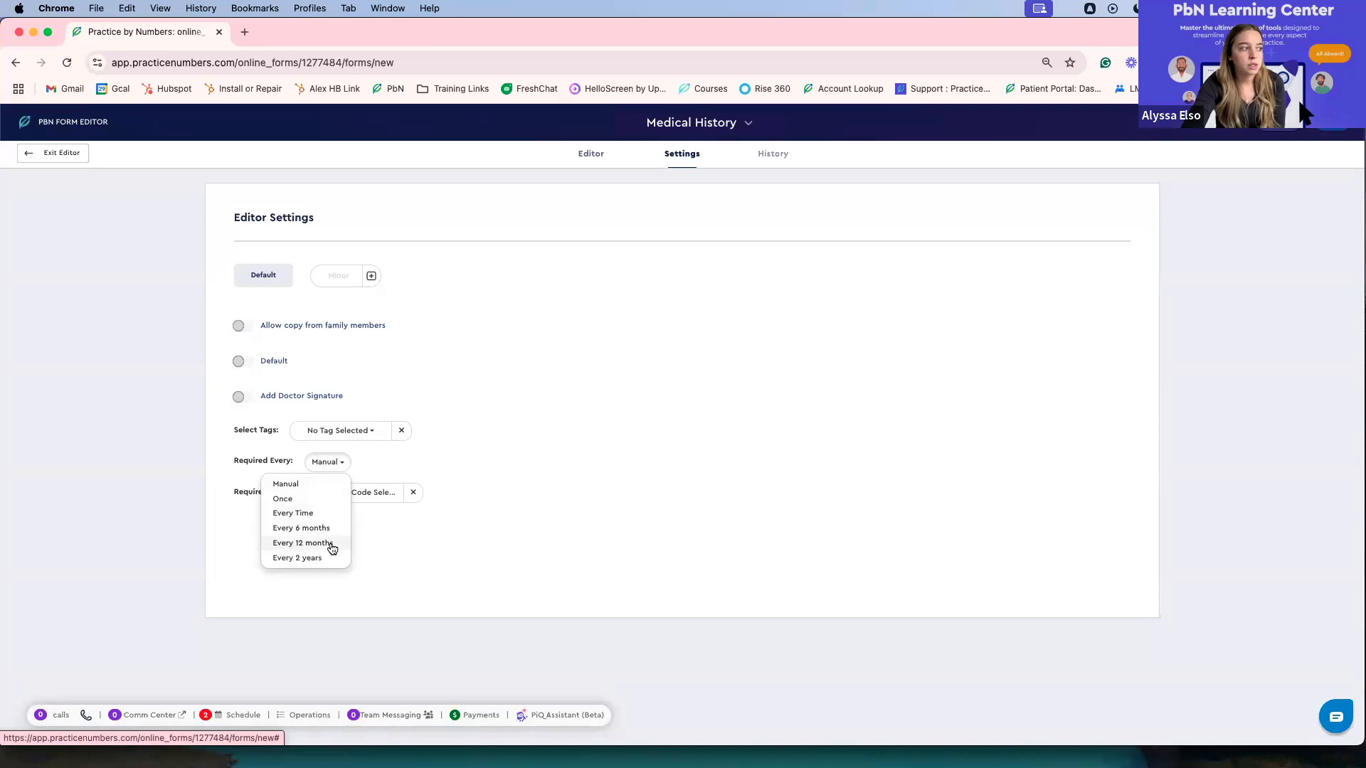
{"action": "left_click", "coordinate": [325, 464]}
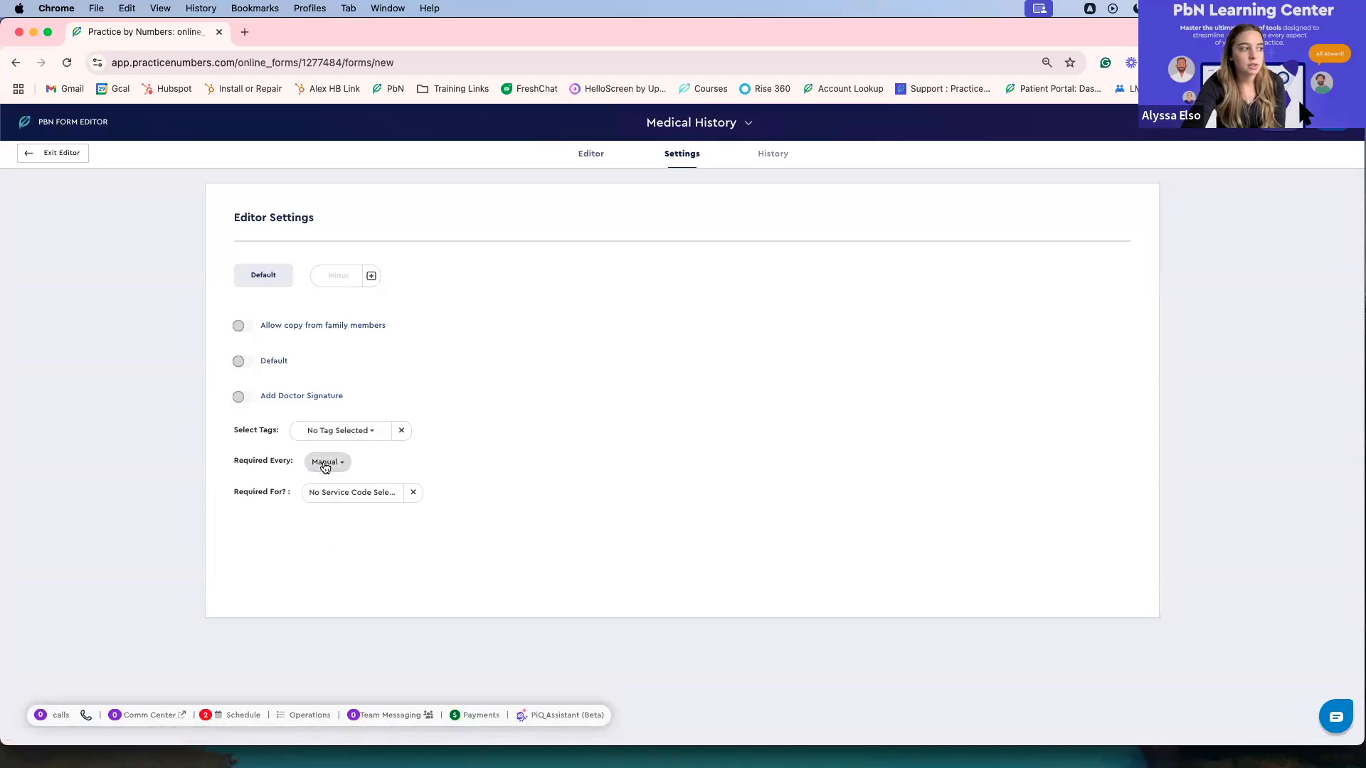
{"action": "left_click", "coordinate": [334, 498]}
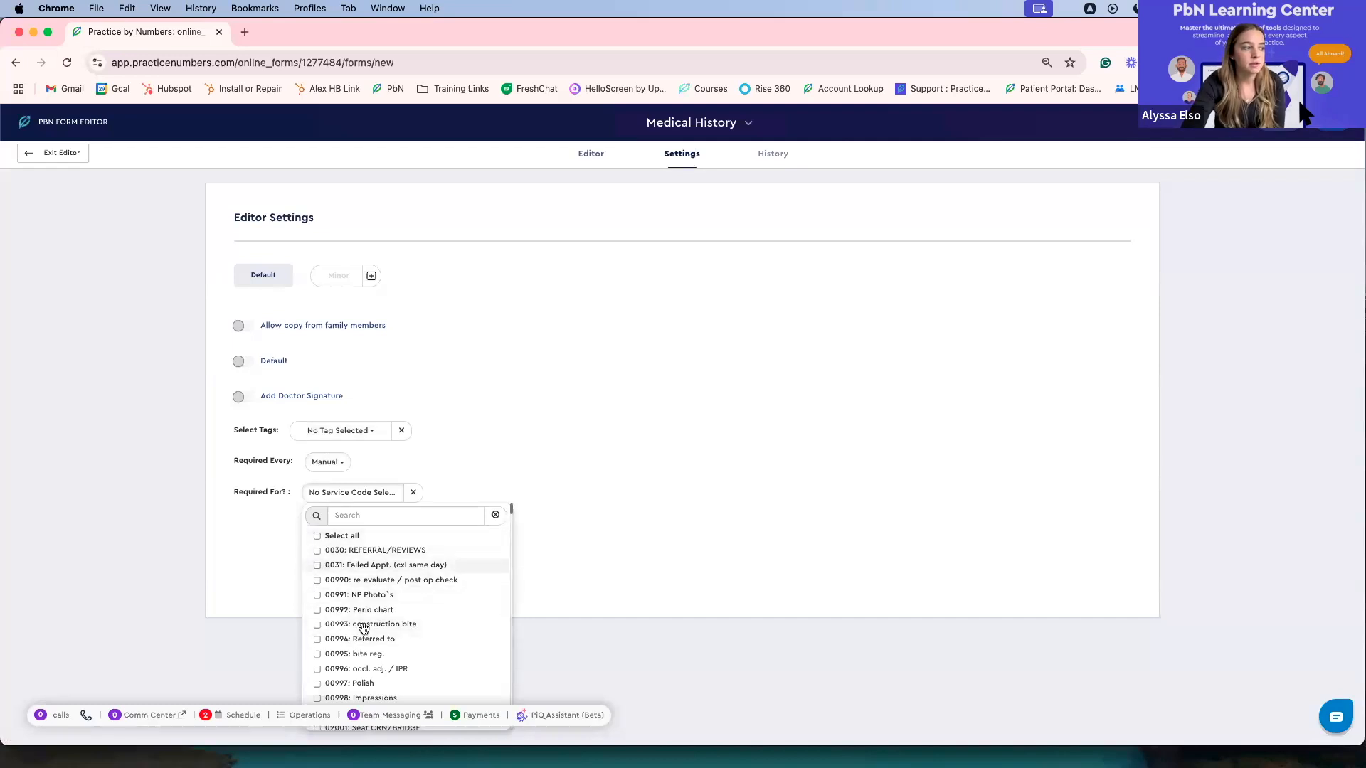
{"action": "scroll", "coordinate": [377, 607], "scroll_direction": "down", "scroll_amount": 5}
{"action": "scroll", "coordinate": [376, 607], "scroll_direction": "up", "scroll_amount": 5}
{"action": "left_click", "coordinate": [363, 492]}
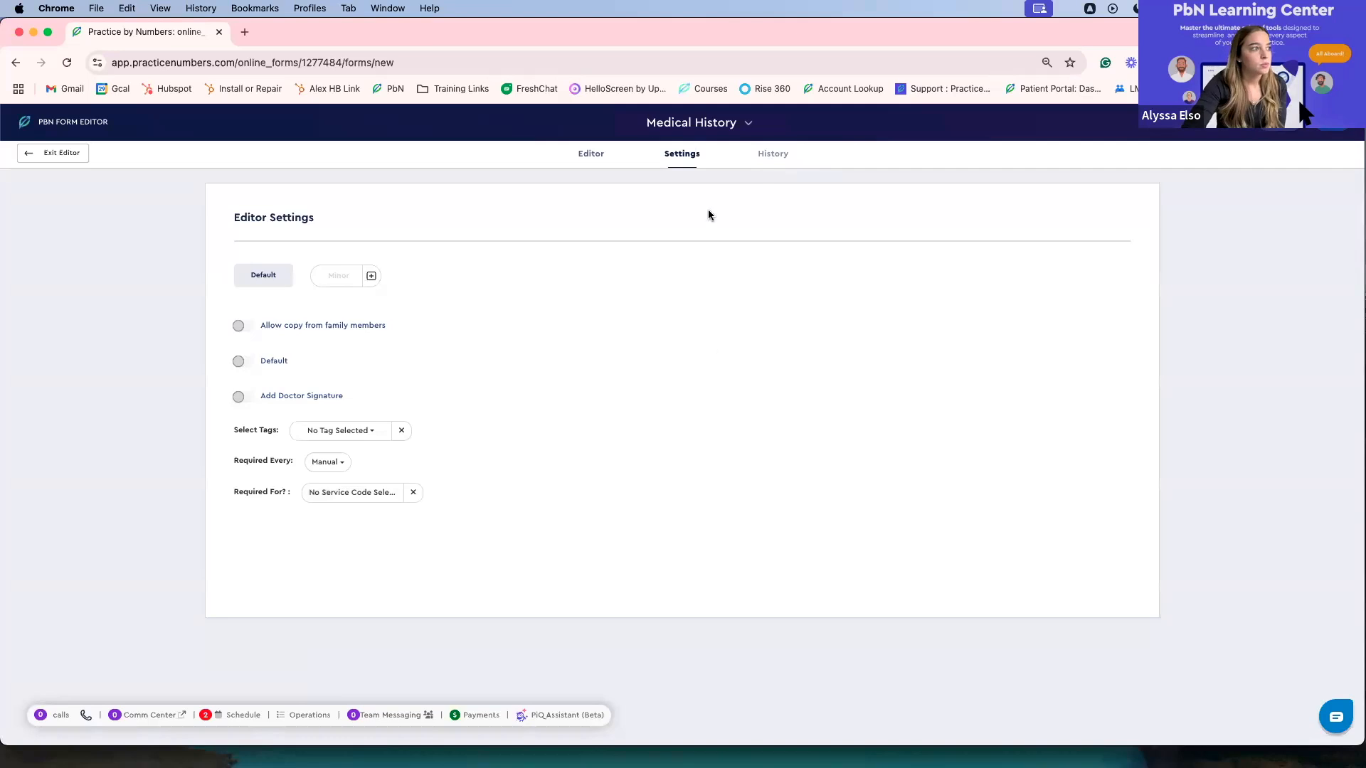
Return to the form layout and set the English label of the form's title heading to Medical History
{"action": "left_click", "coordinate": [590, 155]}
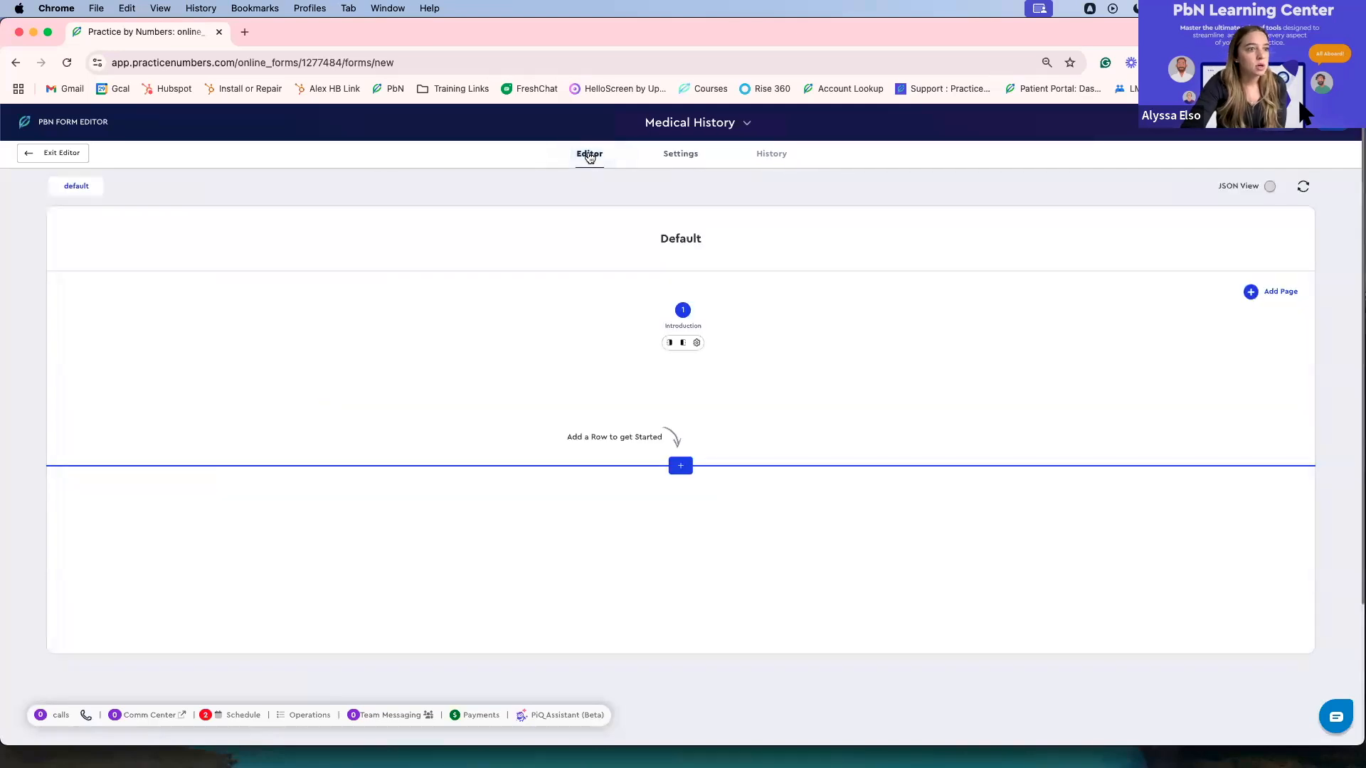
{"action": "left_click", "coordinate": [678, 240]}
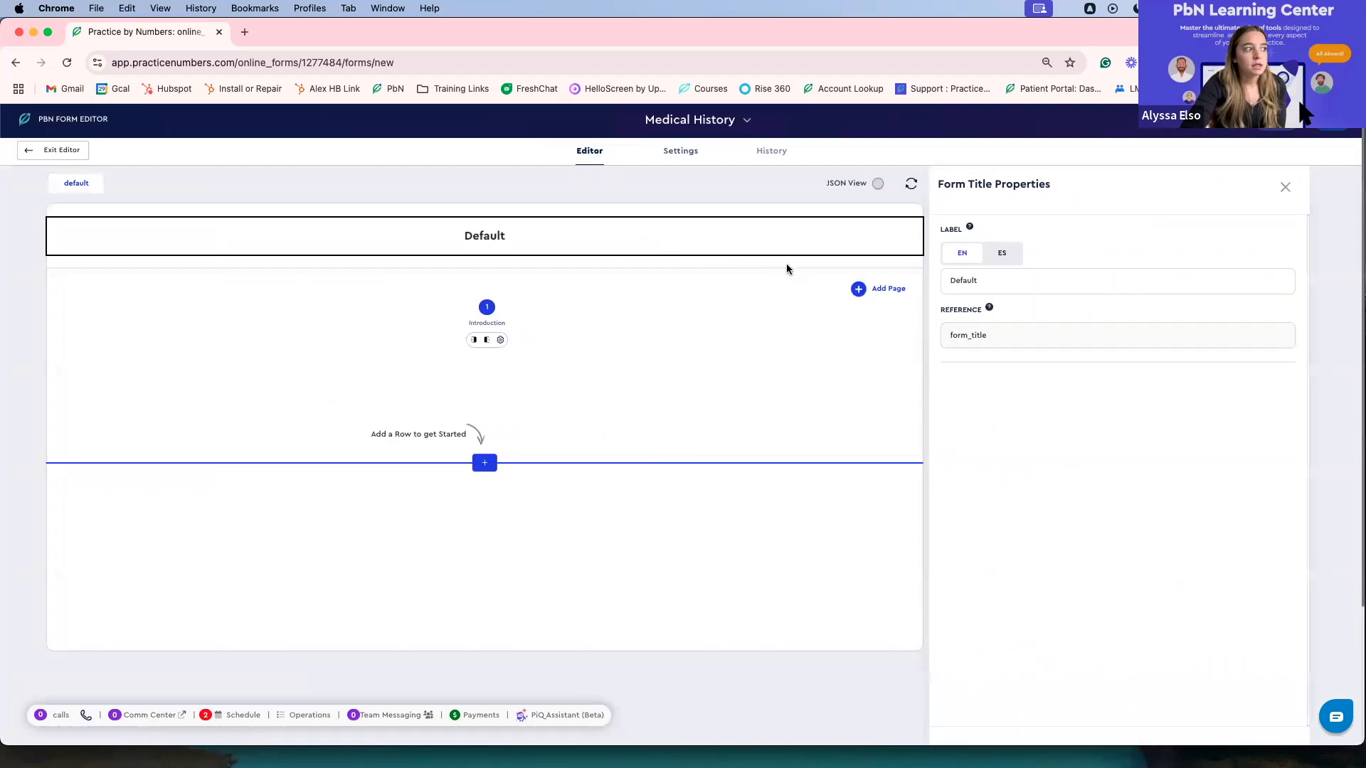
{"action": "left_click_drag", "start_coordinate": [984, 284], "coordinate": [932, 287]}
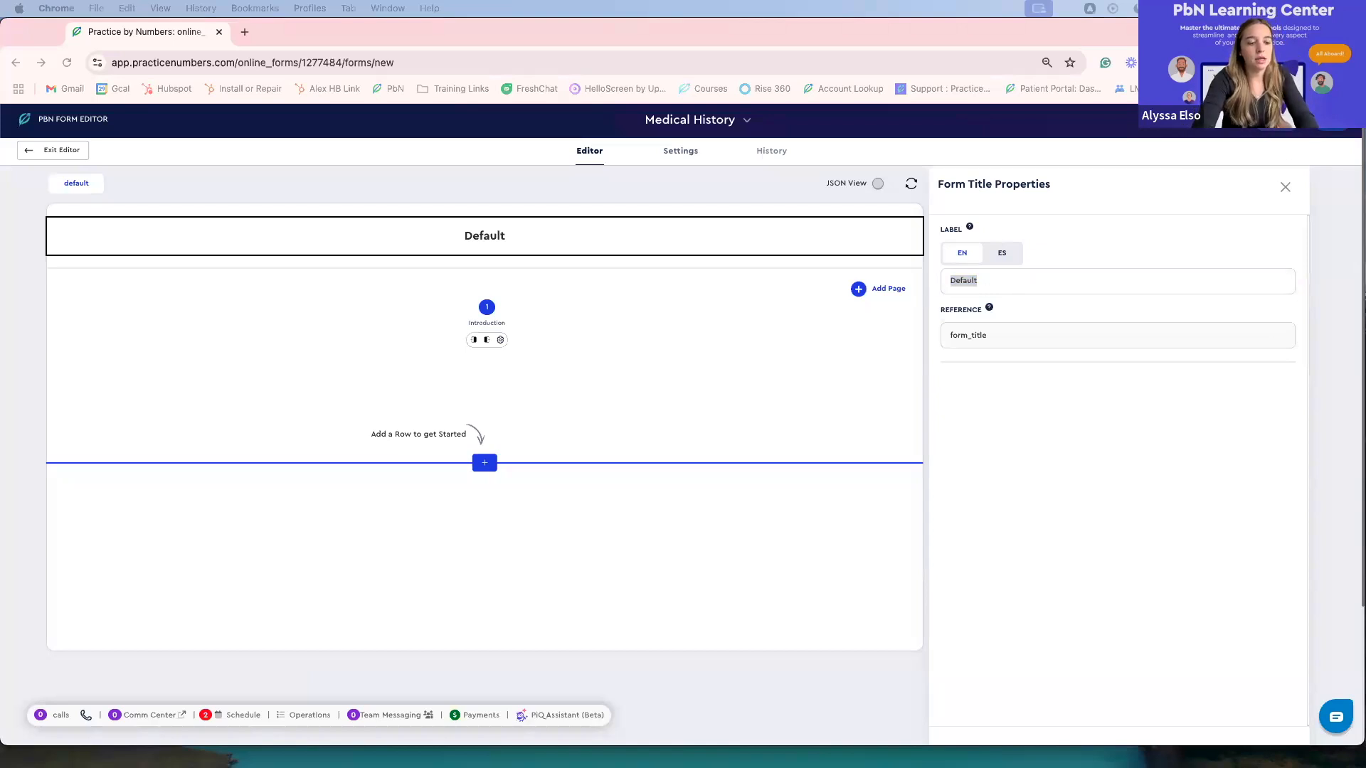
{"action": "left_click", "coordinate": [987, 277]}
{"action": "type", "text": "Medival"}
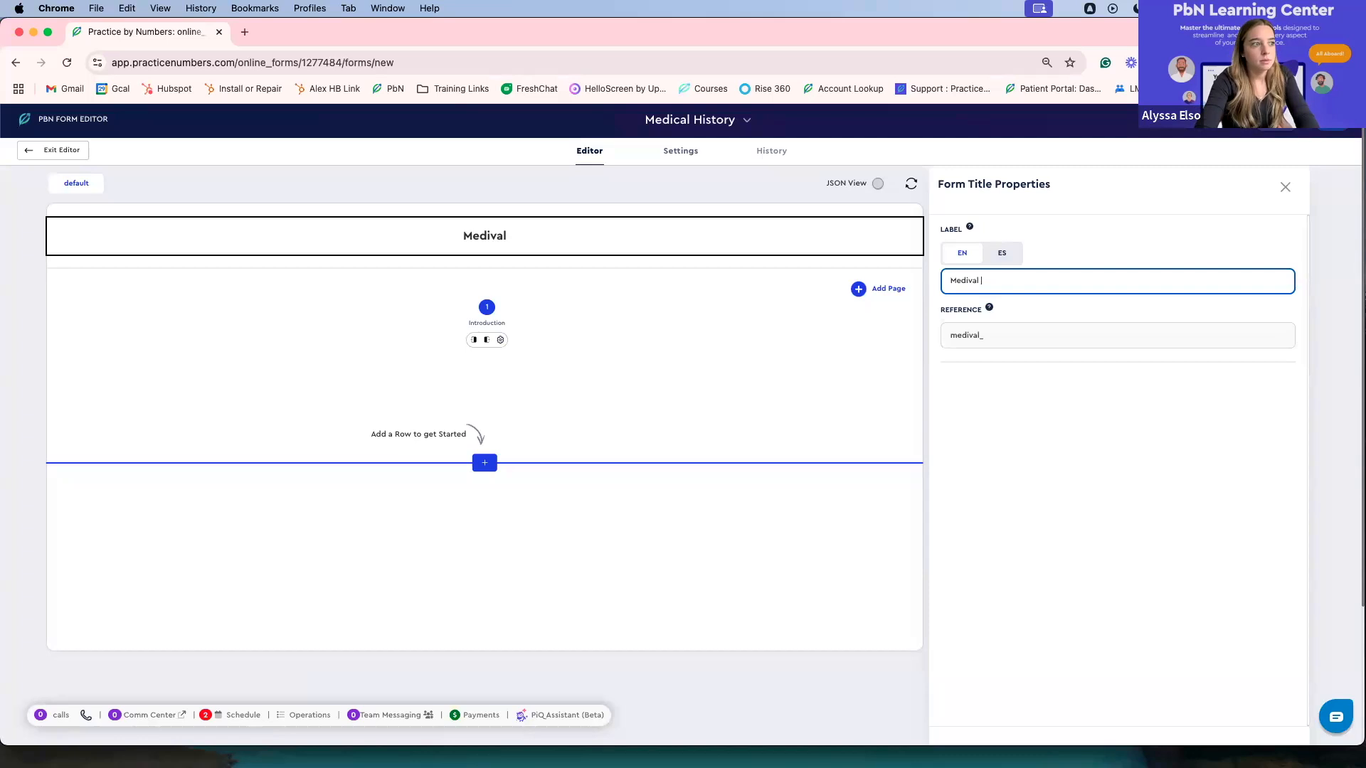
{"action": "key", "text": "BackSpace"}
{"action": "key", "text": "BackSpace"}
{"action": "key", "text": "BackSpace"}
{"action": "type", "text": "cal"}
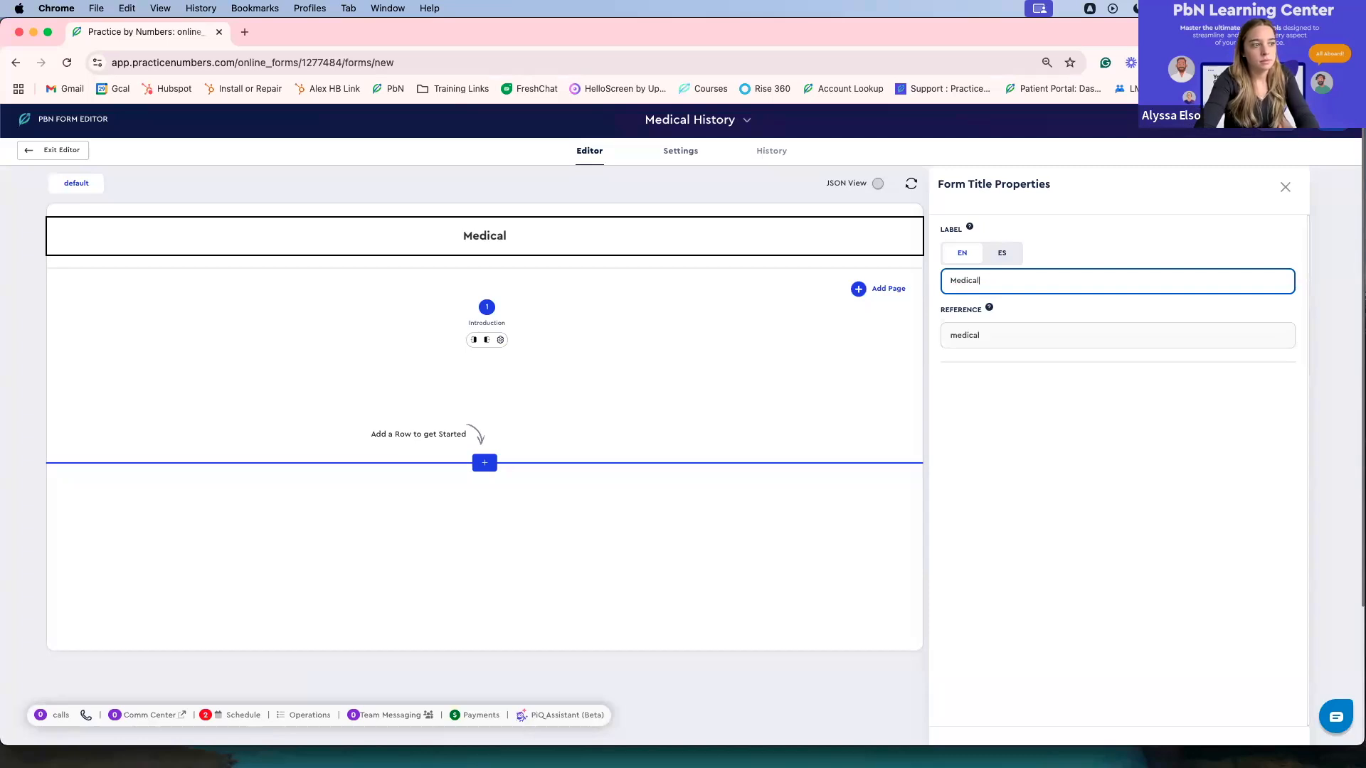
{"action": "type", "text": " History"}
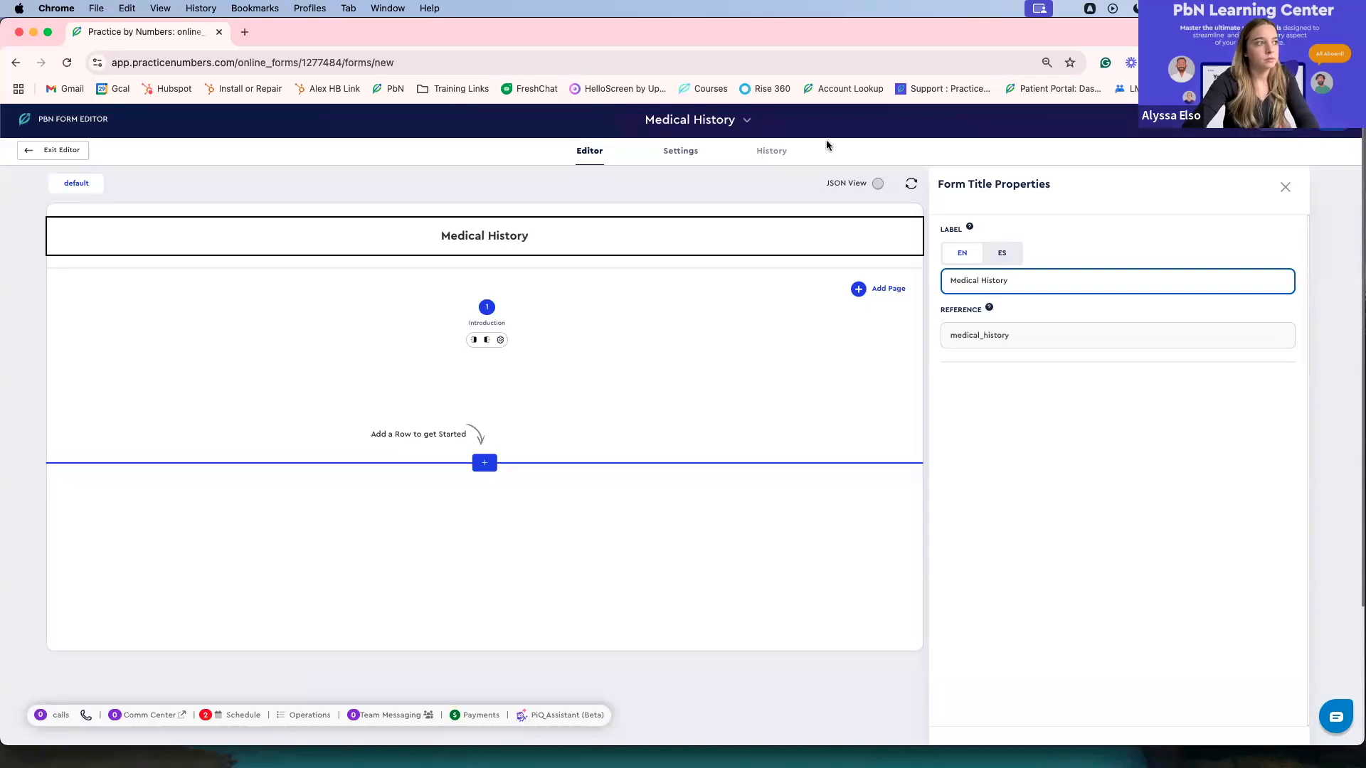
{"action": "left_click", "coordinate": [723, 338]}
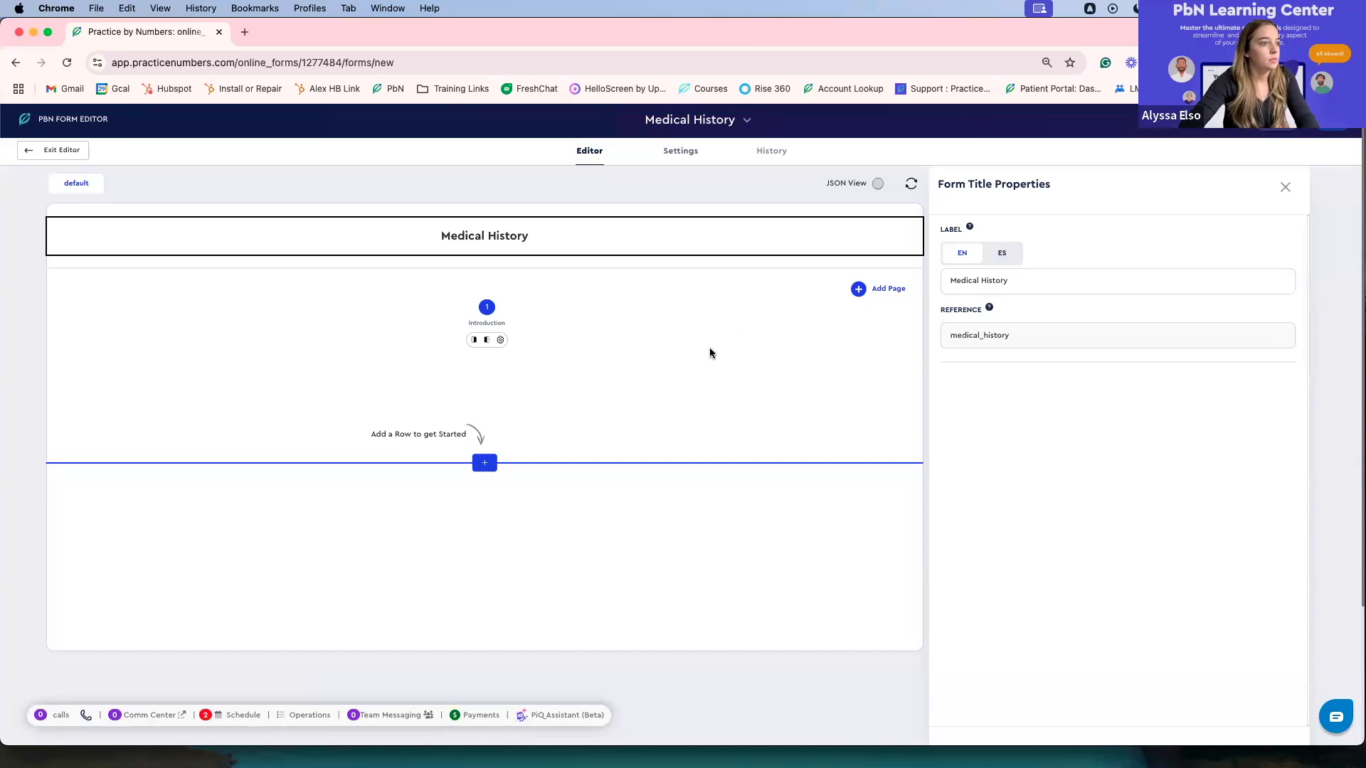
{"action": "left_click", "coordinate": [1284, 186]}
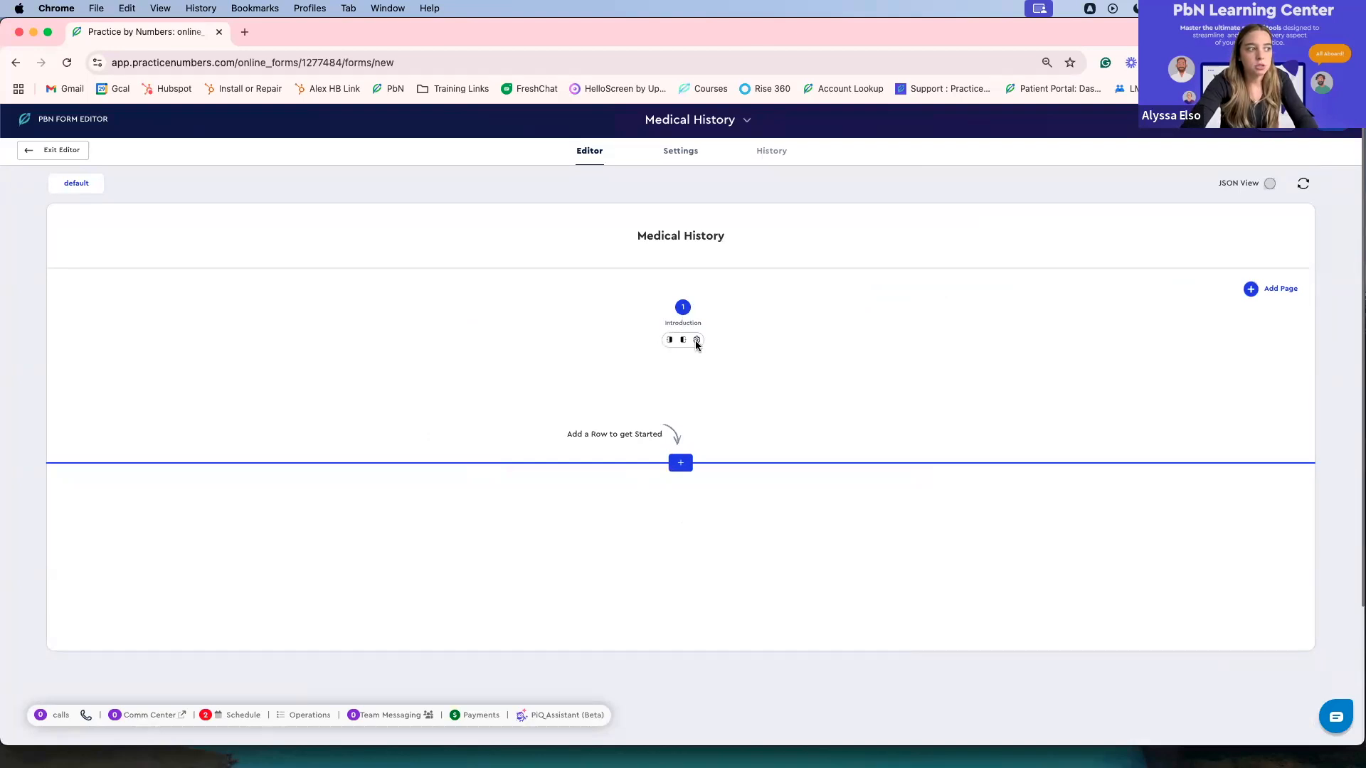
Change the English label of the Introduction page to Patient Info
{"action": "left_click", "coordinate": [697, 340]}
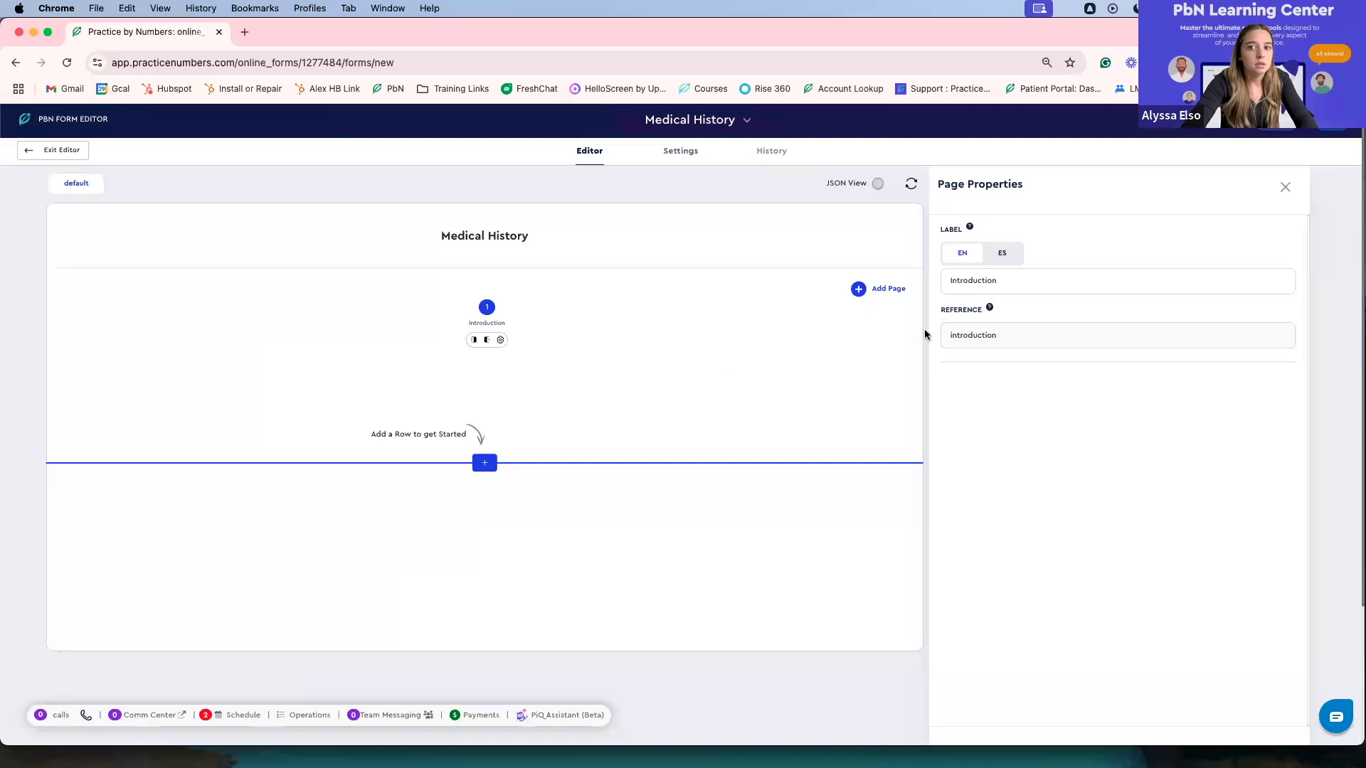
{"action": "double_click", "coordinate": [1014, 290]}
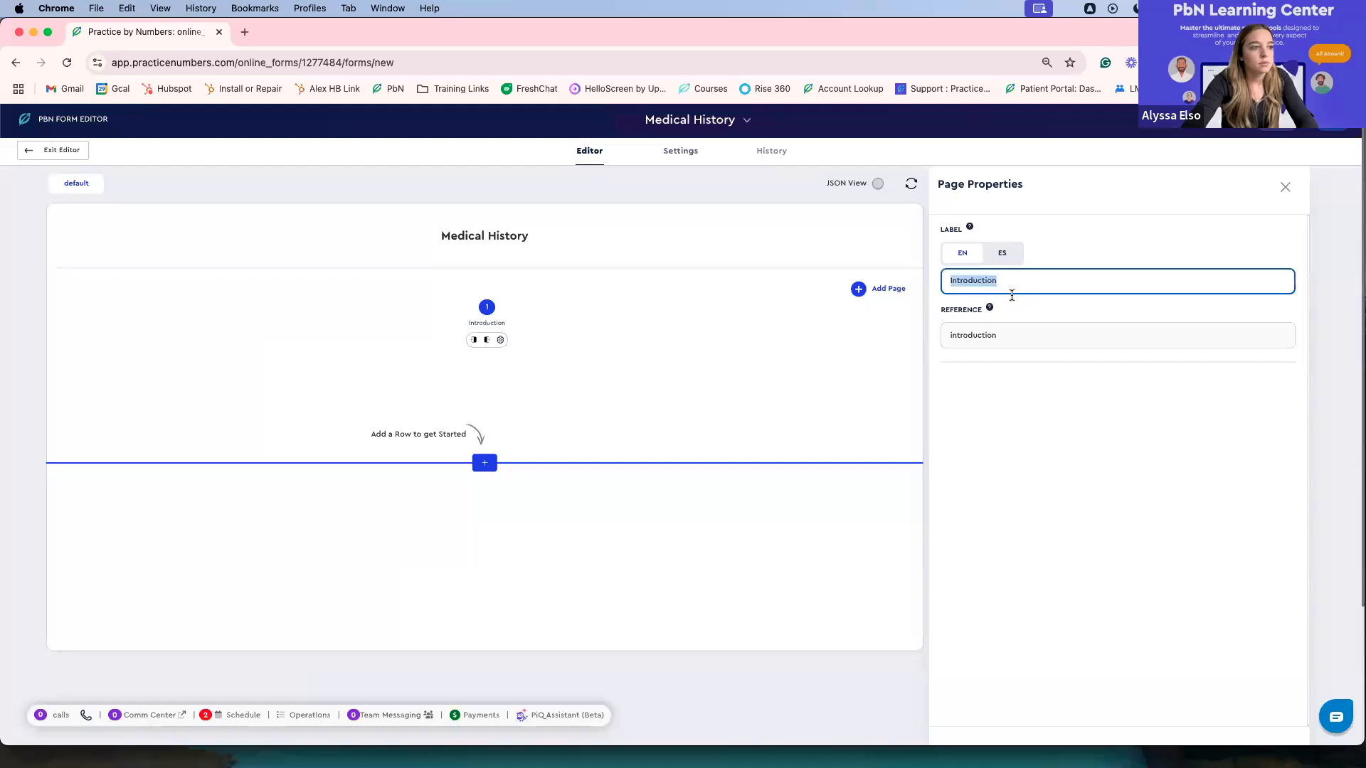
{"action": "type", "text": "Page 1"}
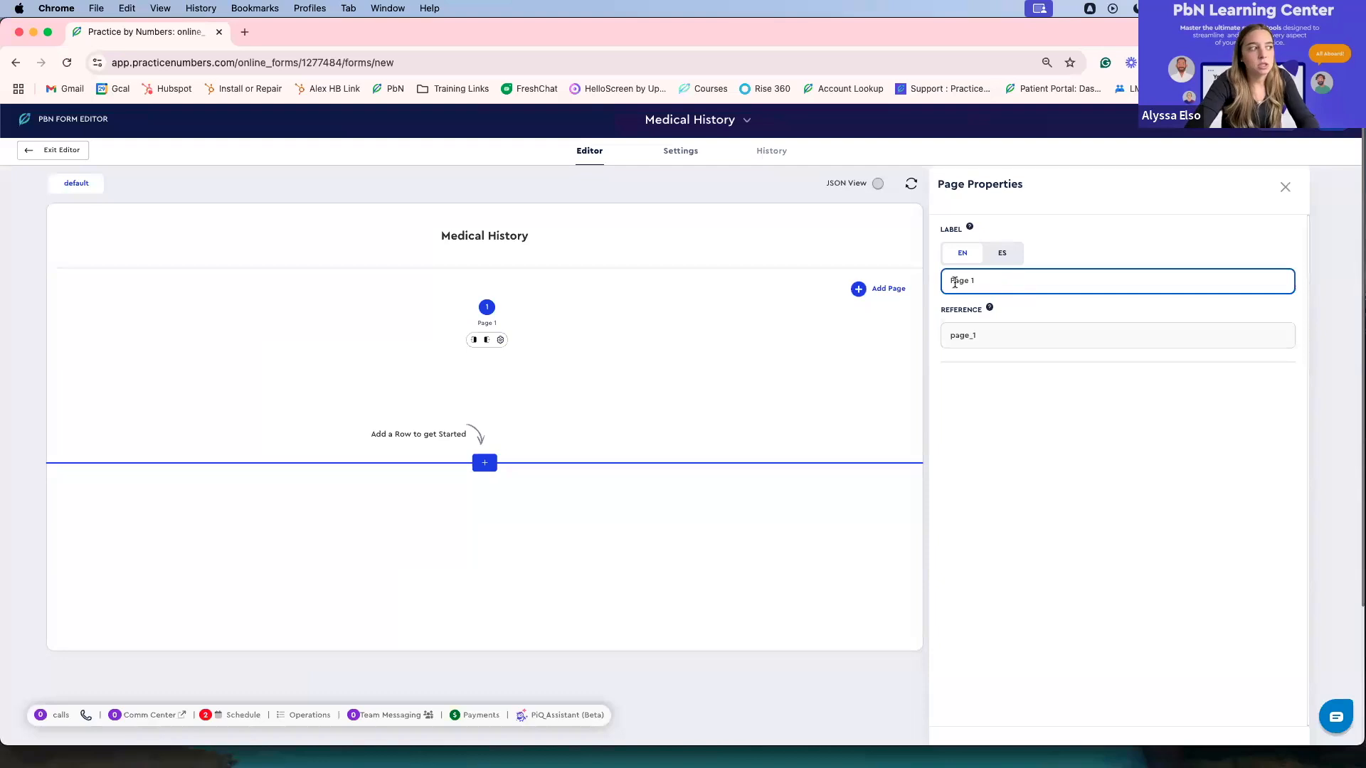
{"action": "key", "text": "super+a"}
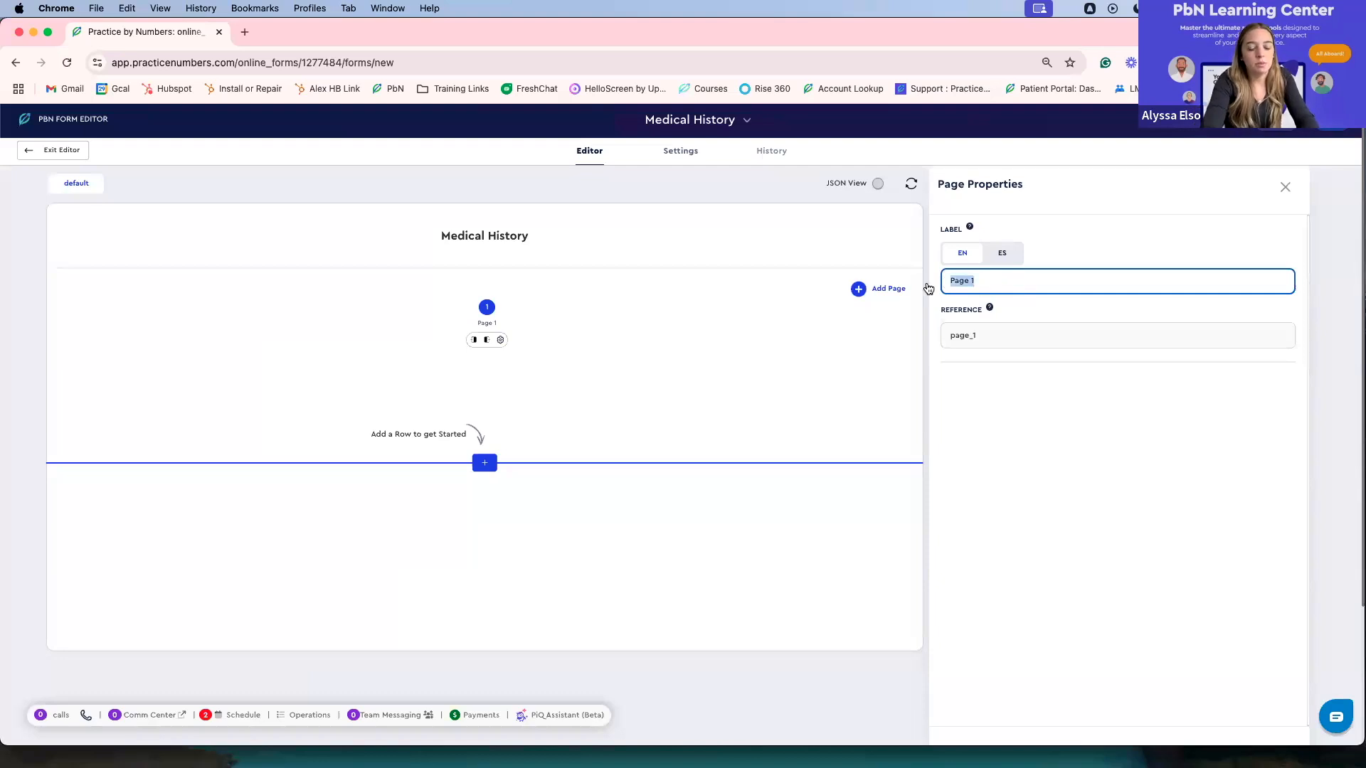
{"action": "type", "text": "Pat"}
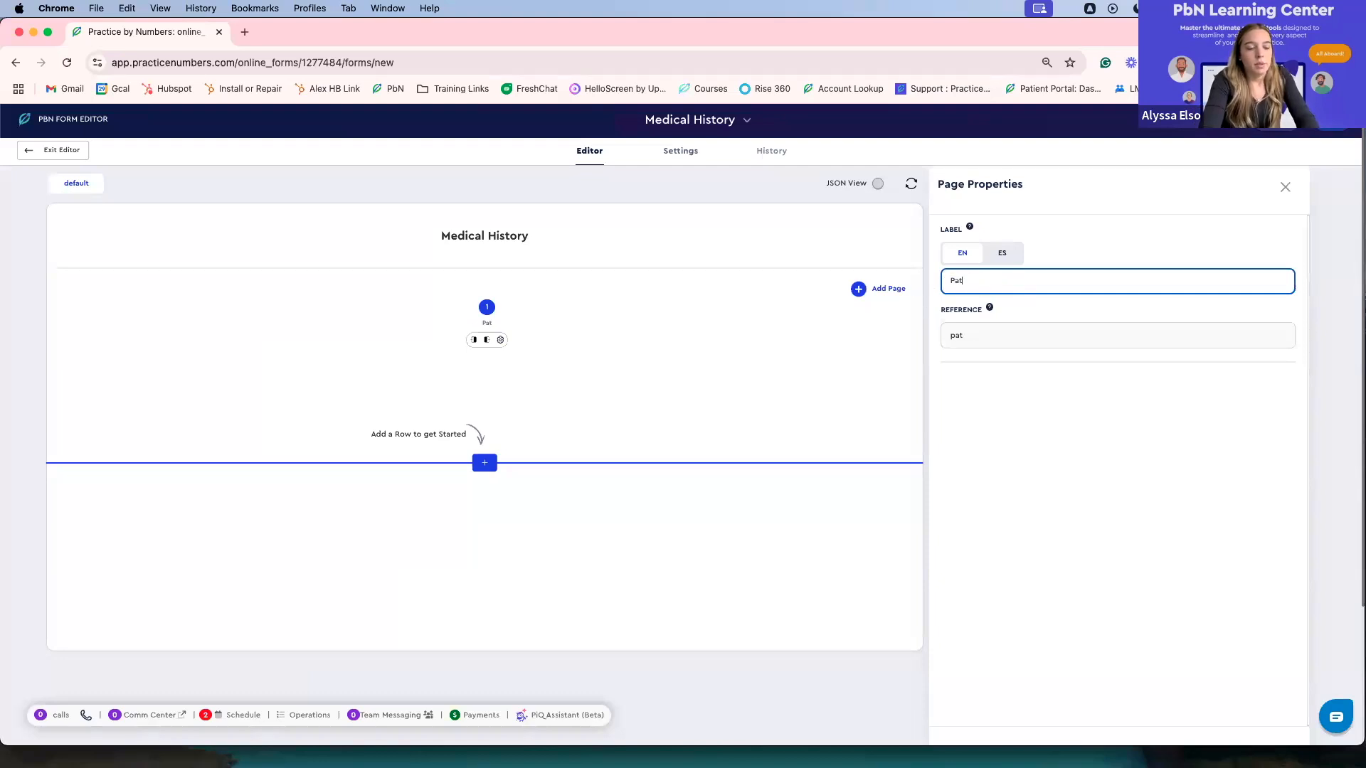
{"action": "type", "text": "ient Info"}
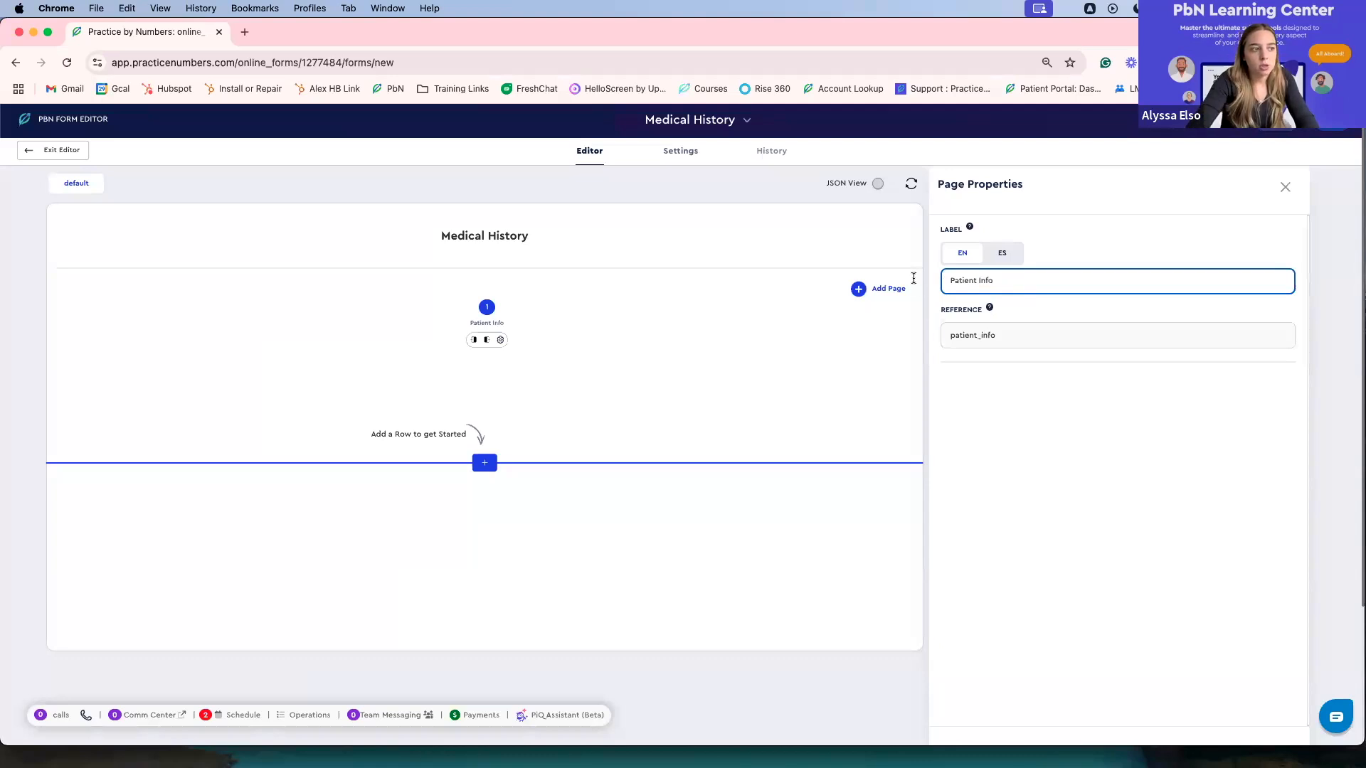
{"action": "left_click", "coordinate": [1285, 187]}
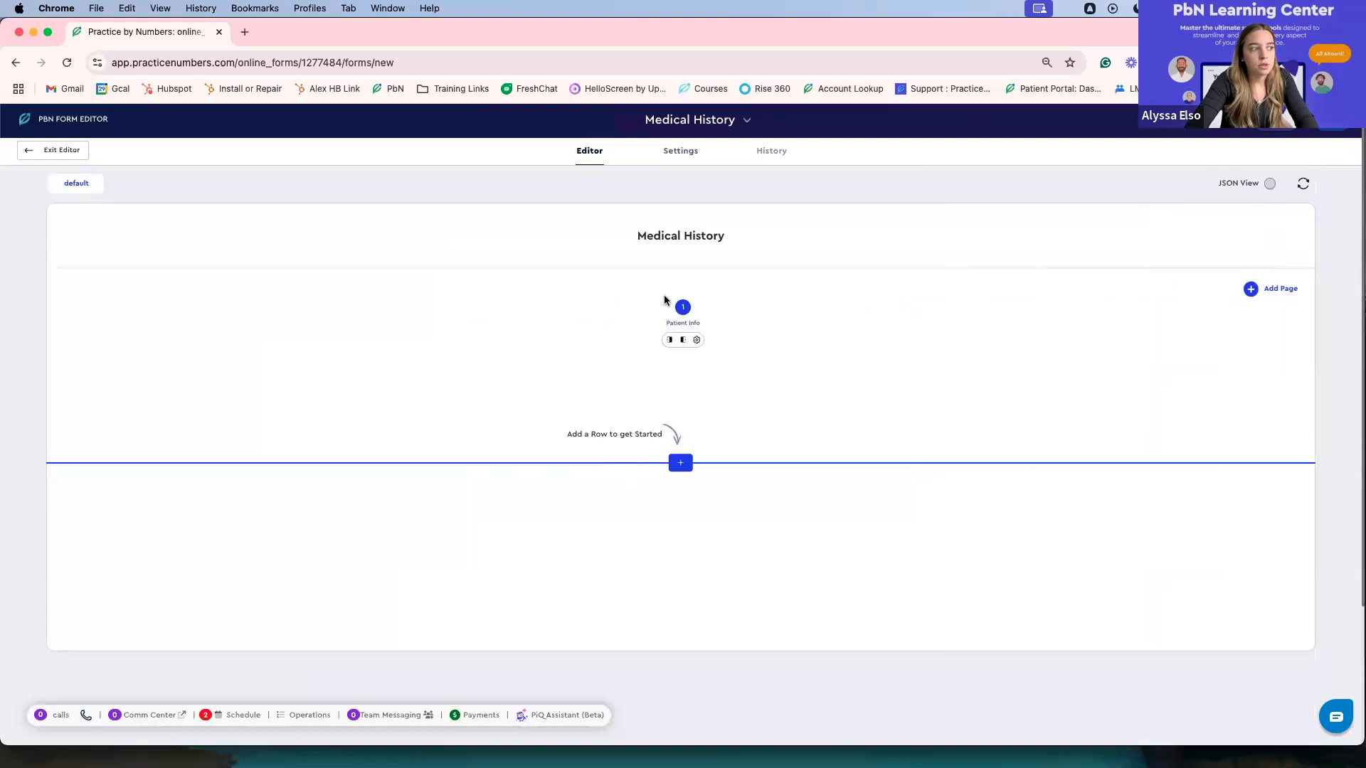
Insert a new page before the Patient Info page and label it Medications
{"action": "left_click", "coordinate": [667, 341]}
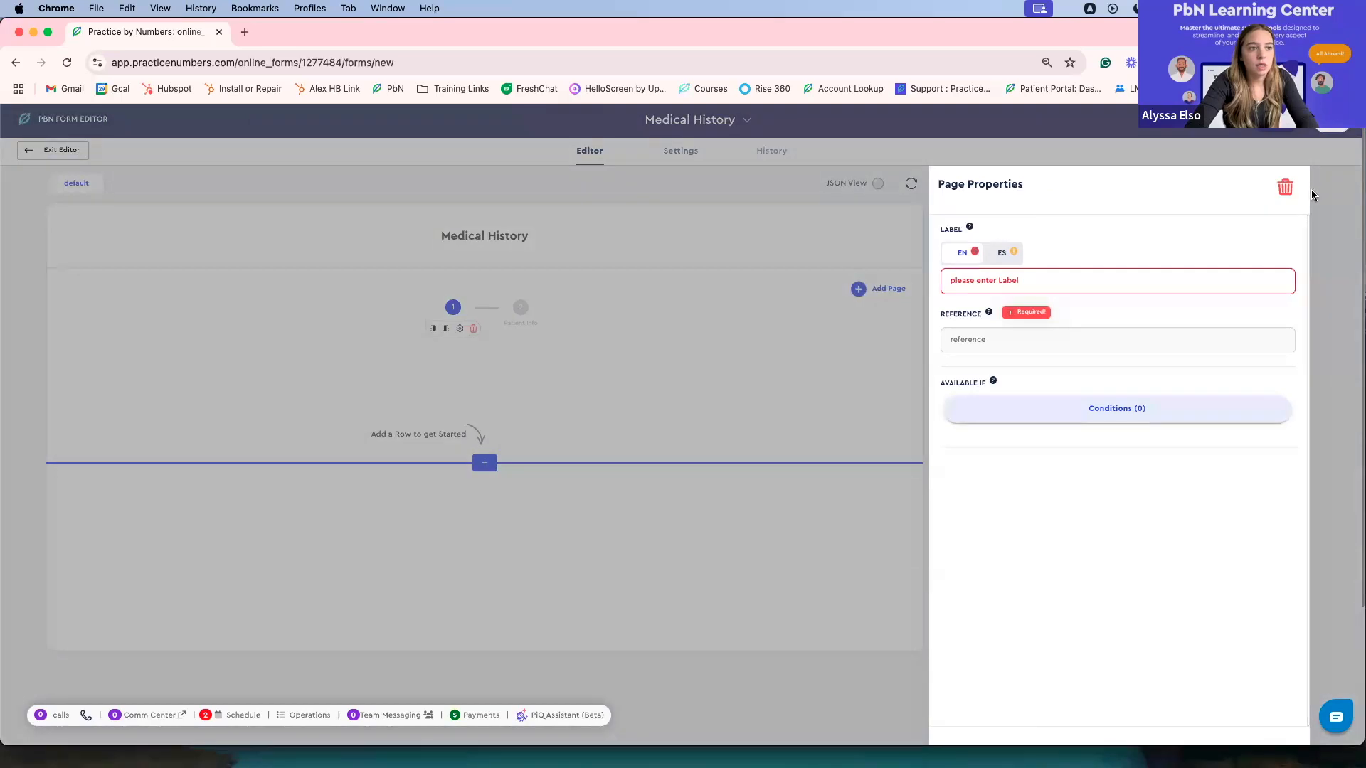
{"action": "left_click", "coordinate": [1285, 188]}
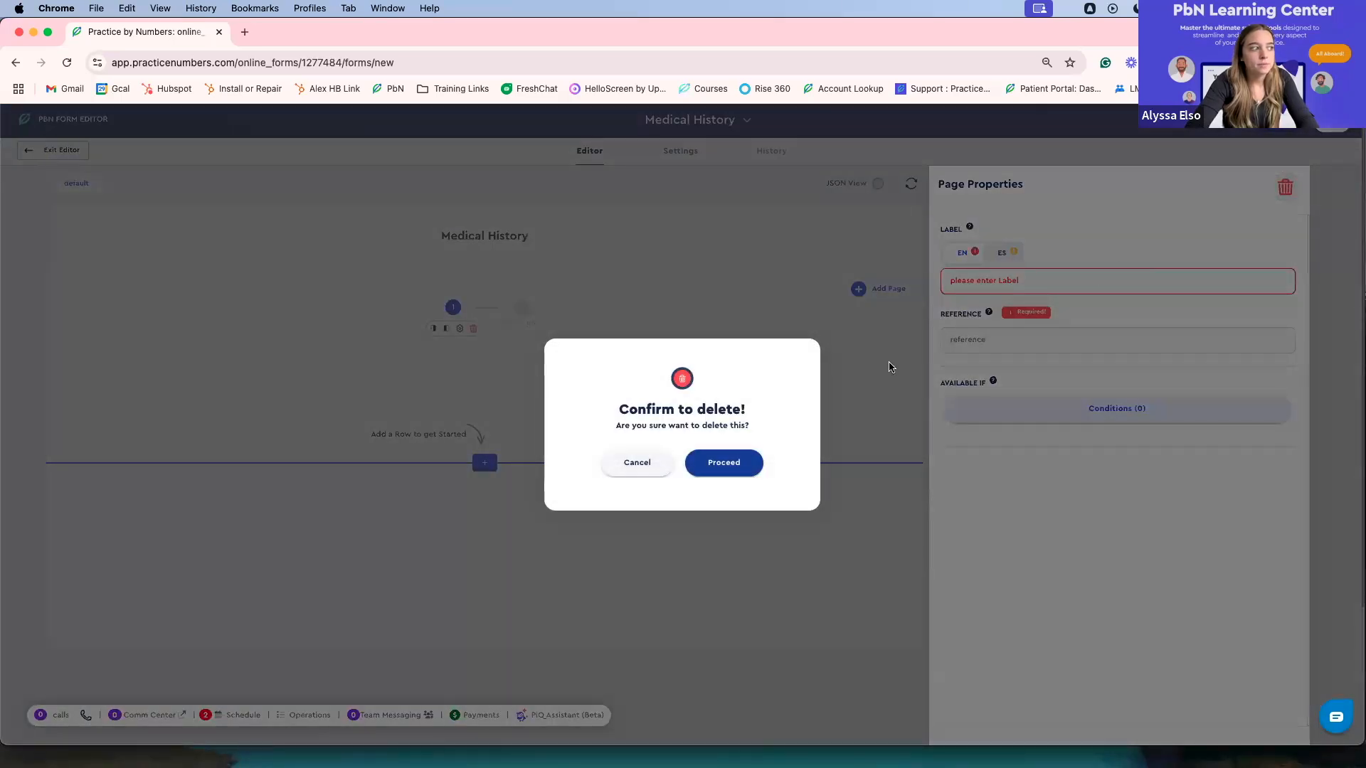
{"action": "left_click", "coordinate": [665, 463]}
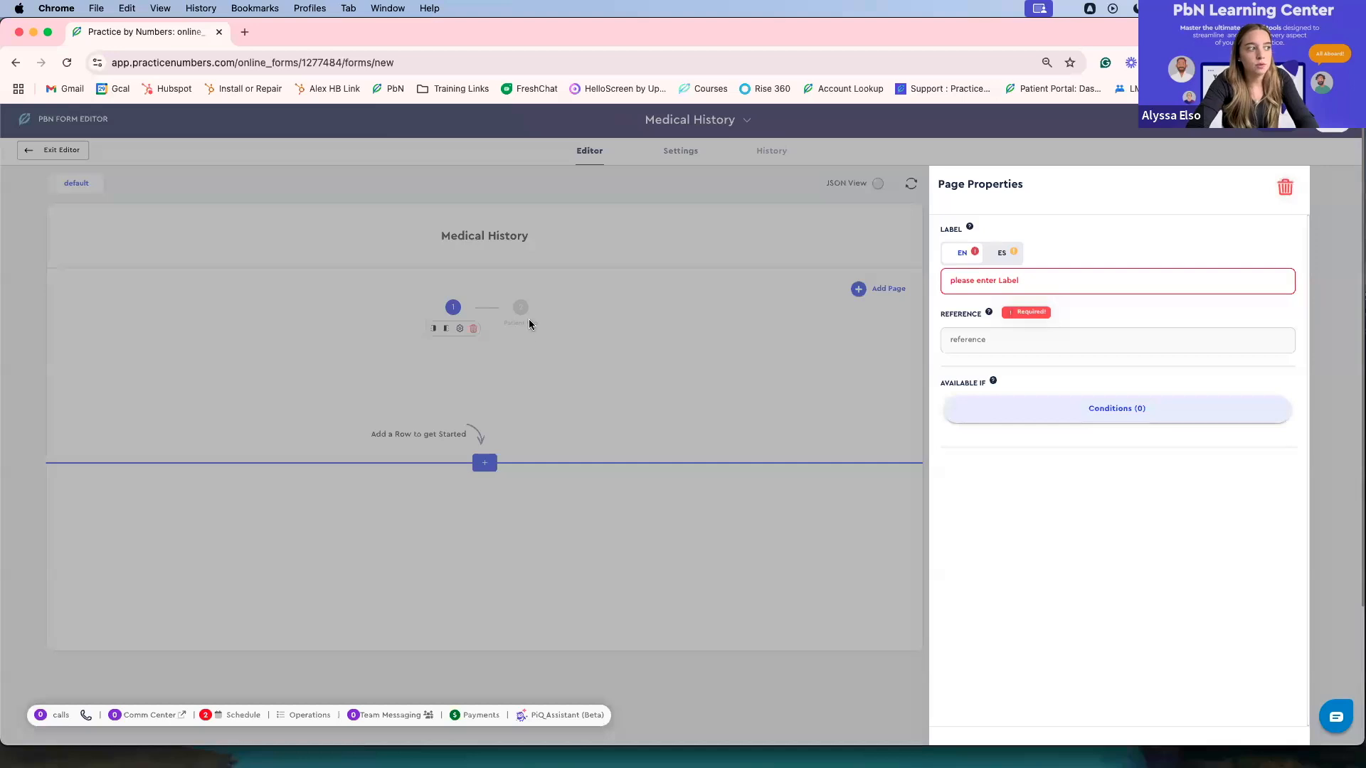
{"action": "left_click", "coordinate": [987, 289]}
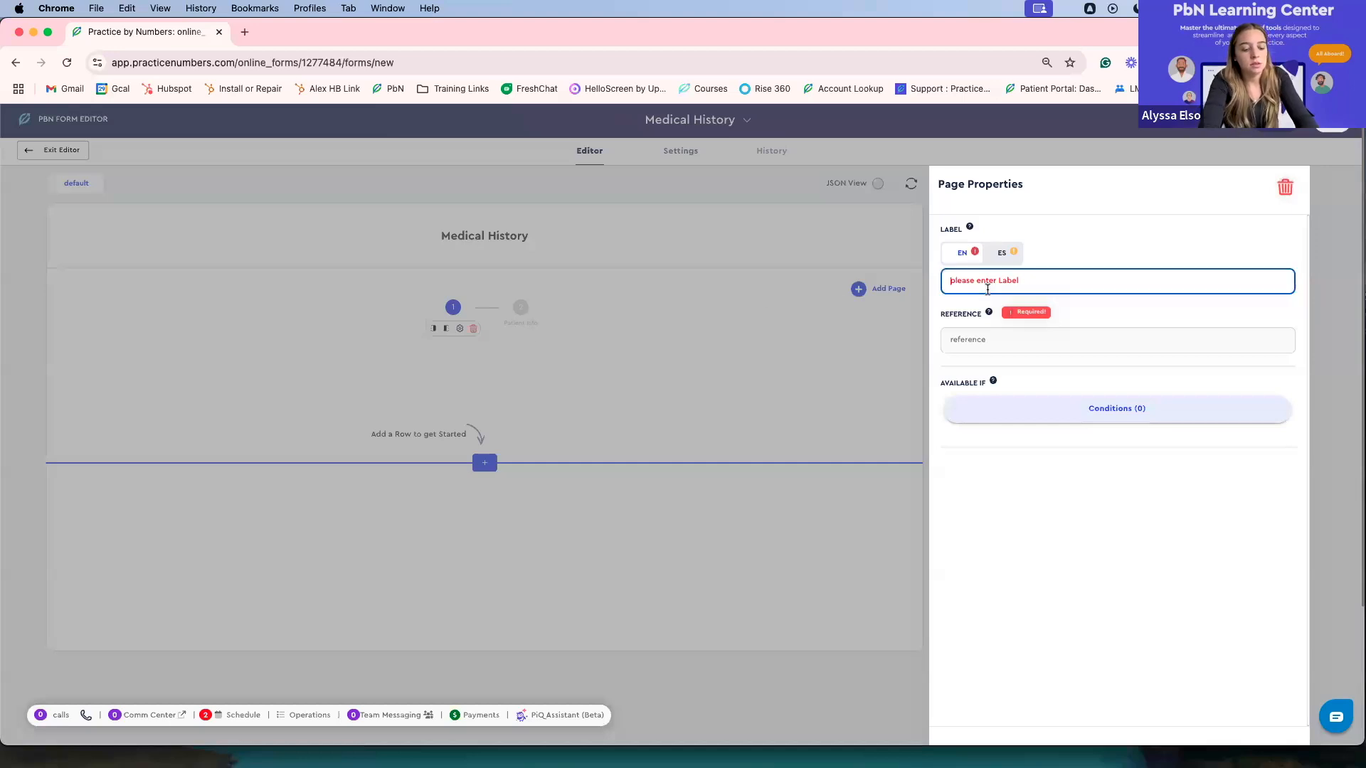
{"action": "type", "text": "Medications"}
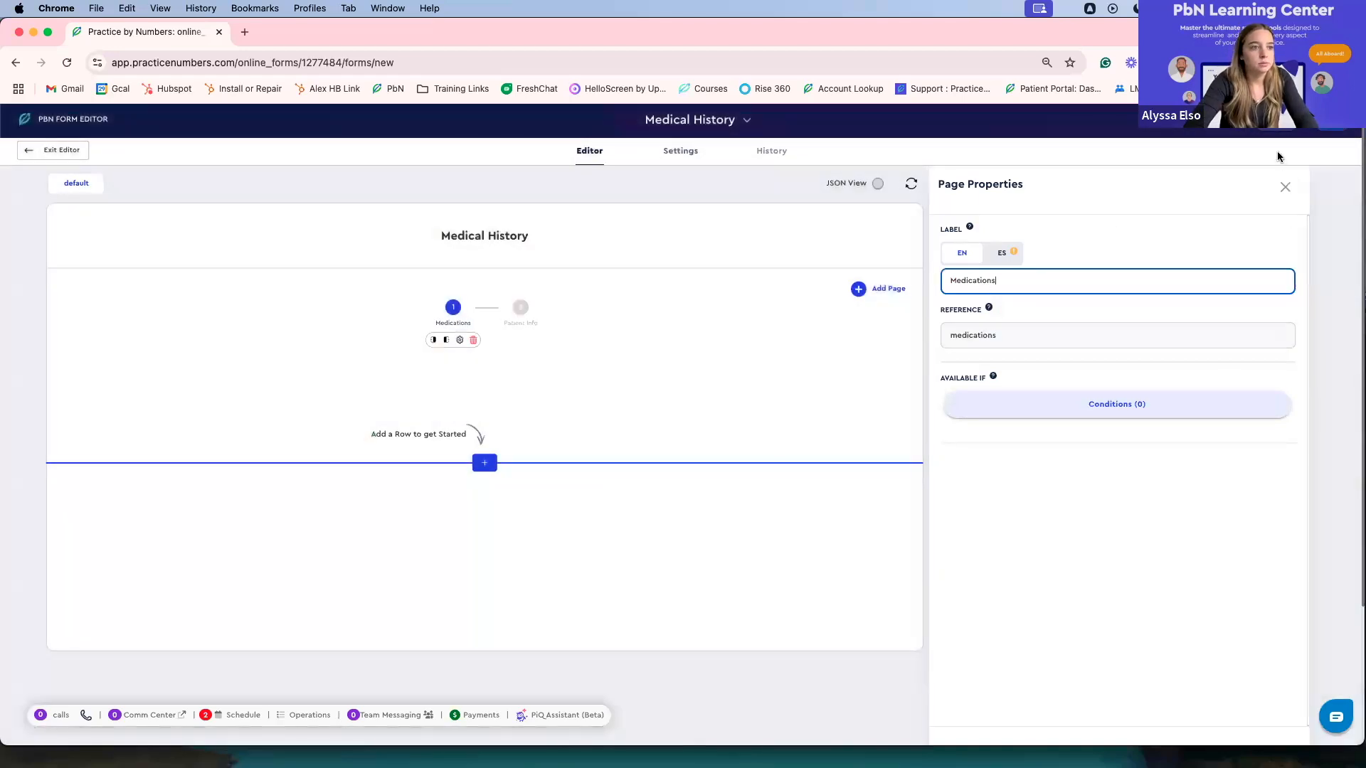
{"action": "left_click", "coordinate": [1282, 187]}
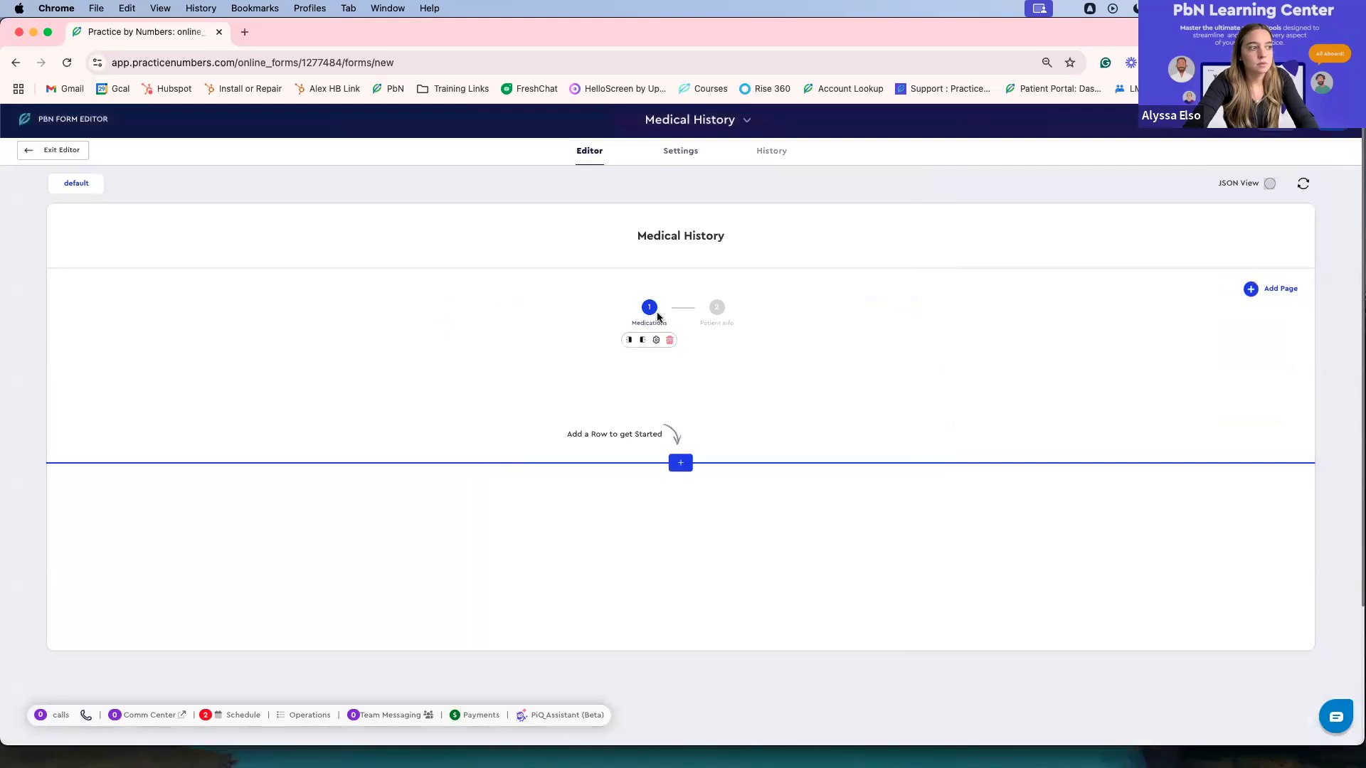
Examine the Patient Info page's properties, including its Spanish label, and close them
{"action": "left_click", "coordinate": [716, 307]}
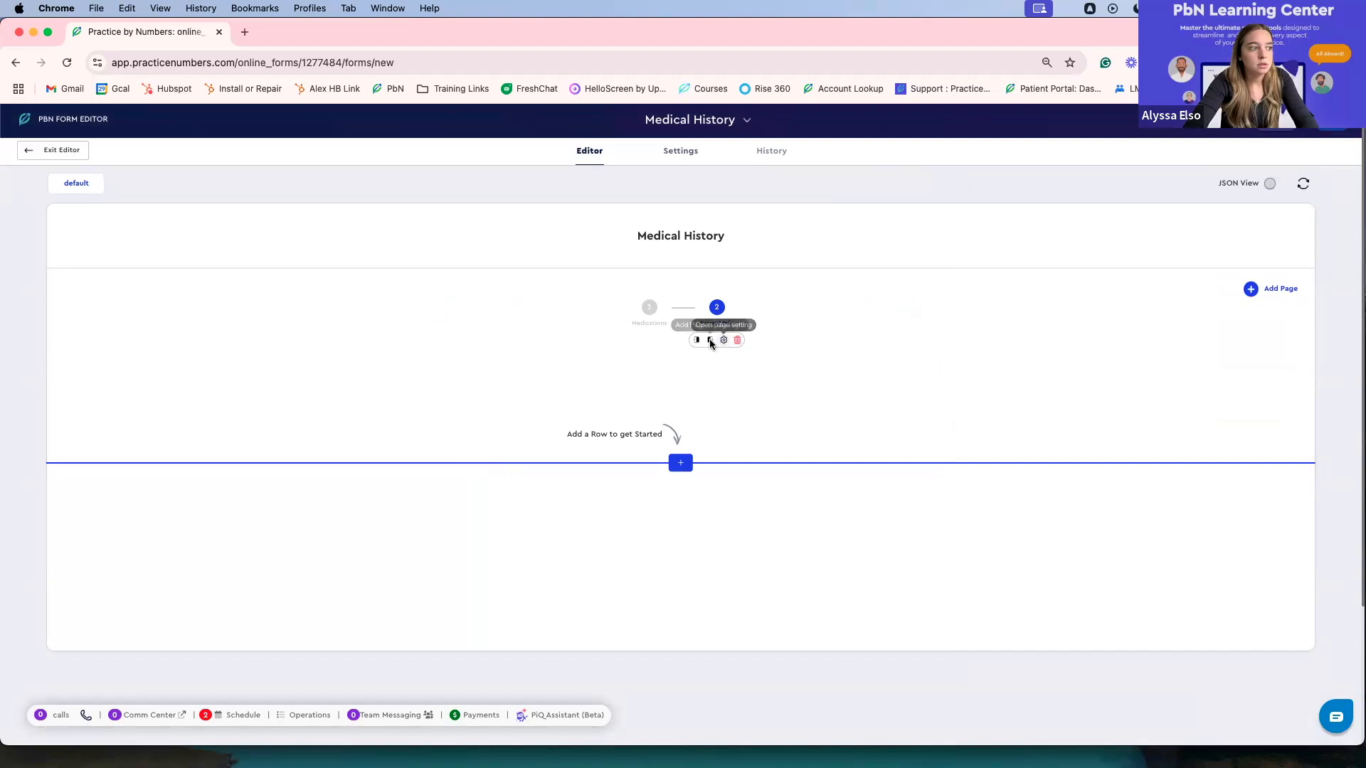
{"action": "left_click", "coordinate": [722, 341]}
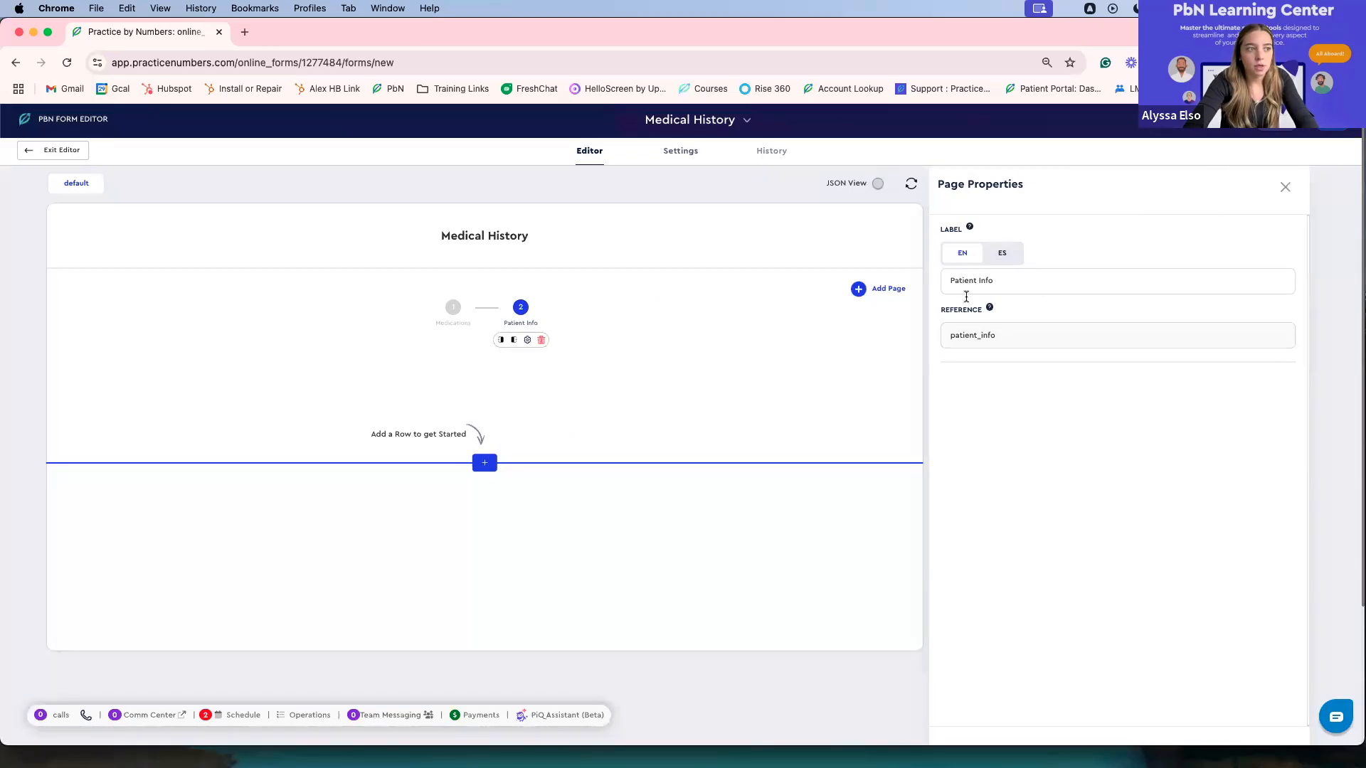
{"action": "left_click", "coordinate": [1009, 257]}
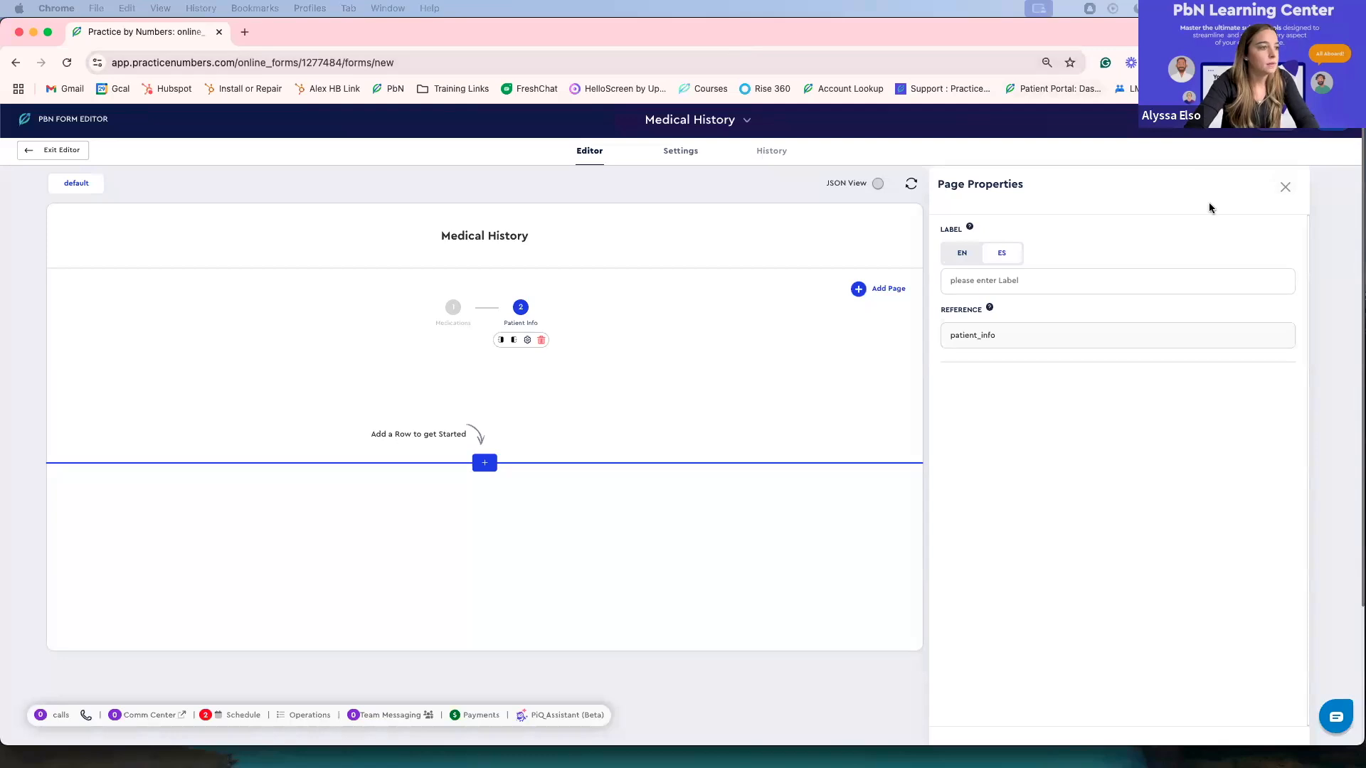
{"action": "left_click", "coordinate": [1292, 187]}
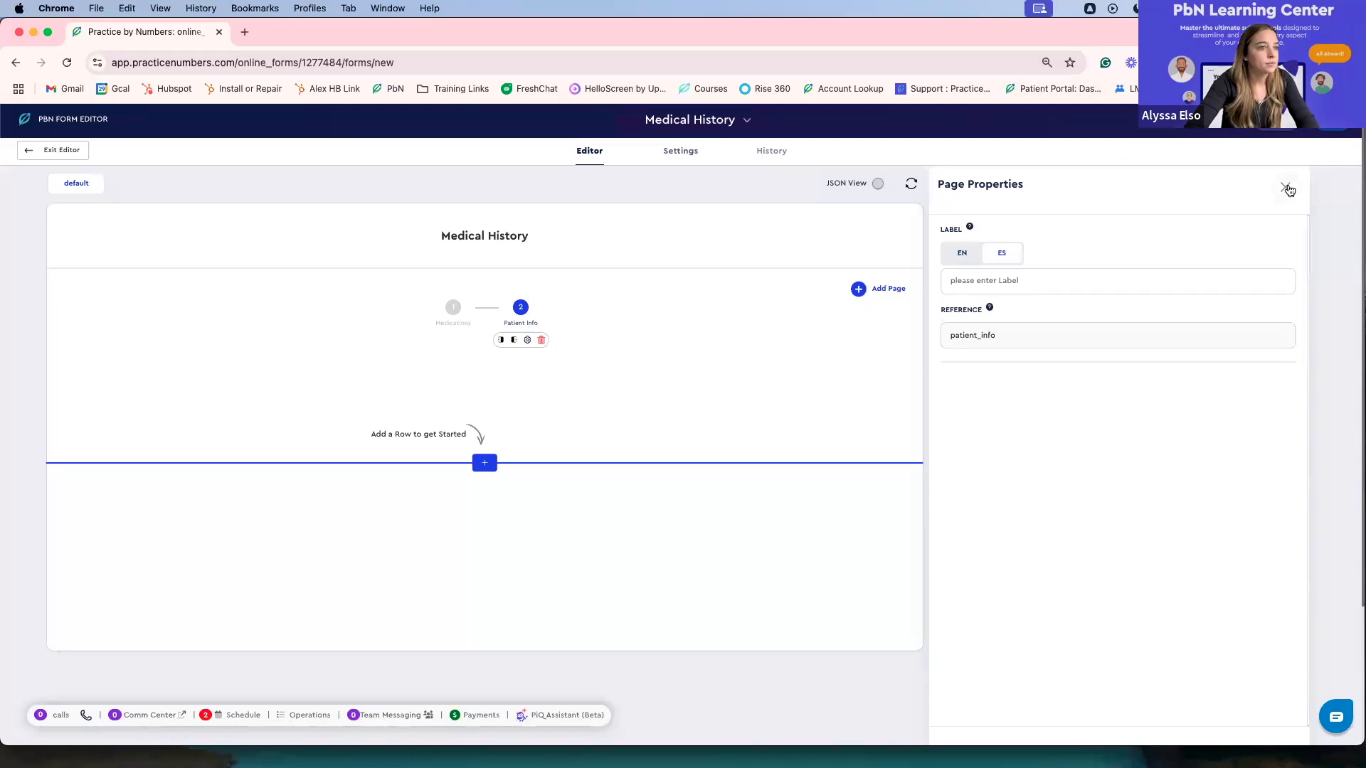
{"action": "left_click", "coordinate": [1287, 188]}
Delete the Medications page from the form
{"action": "left_click", "coordinate": [641, 311]}
{"action": "left_click", "coordinate": [670, 341]}
{"action": "left_click", "coordinate": [738, 486]}
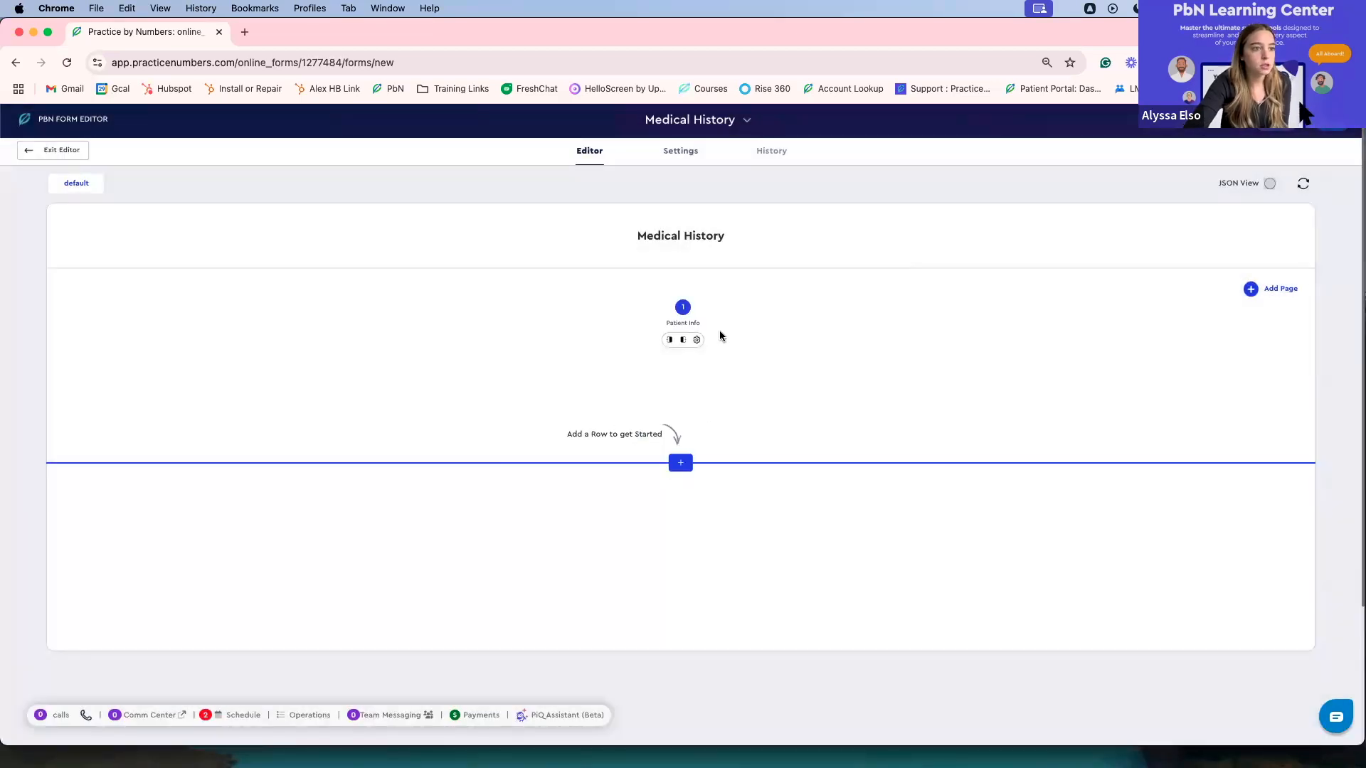
Add a one-column row to the Patient Info page
{"action": "scroll", "coordinate": [838, 345], "scroll_direction": "down", "scroll_amount": 1}
{"action": "scroll", "coordinate": [839, 347], "scroll_direction": "down", "scroll_amount": 2}
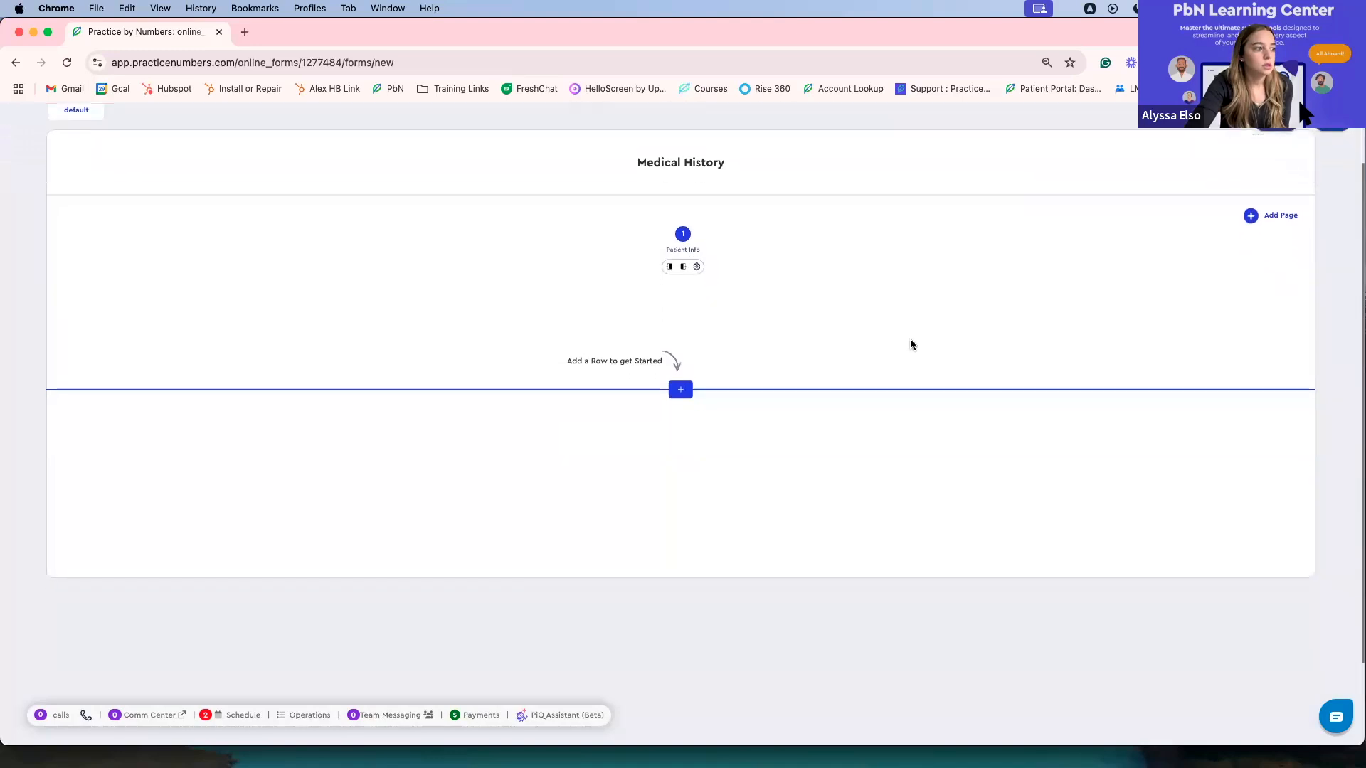
{"action": "scroll", "coordinate": [672, 398], "scroll_direction": "down", "scroll_amount": 1}
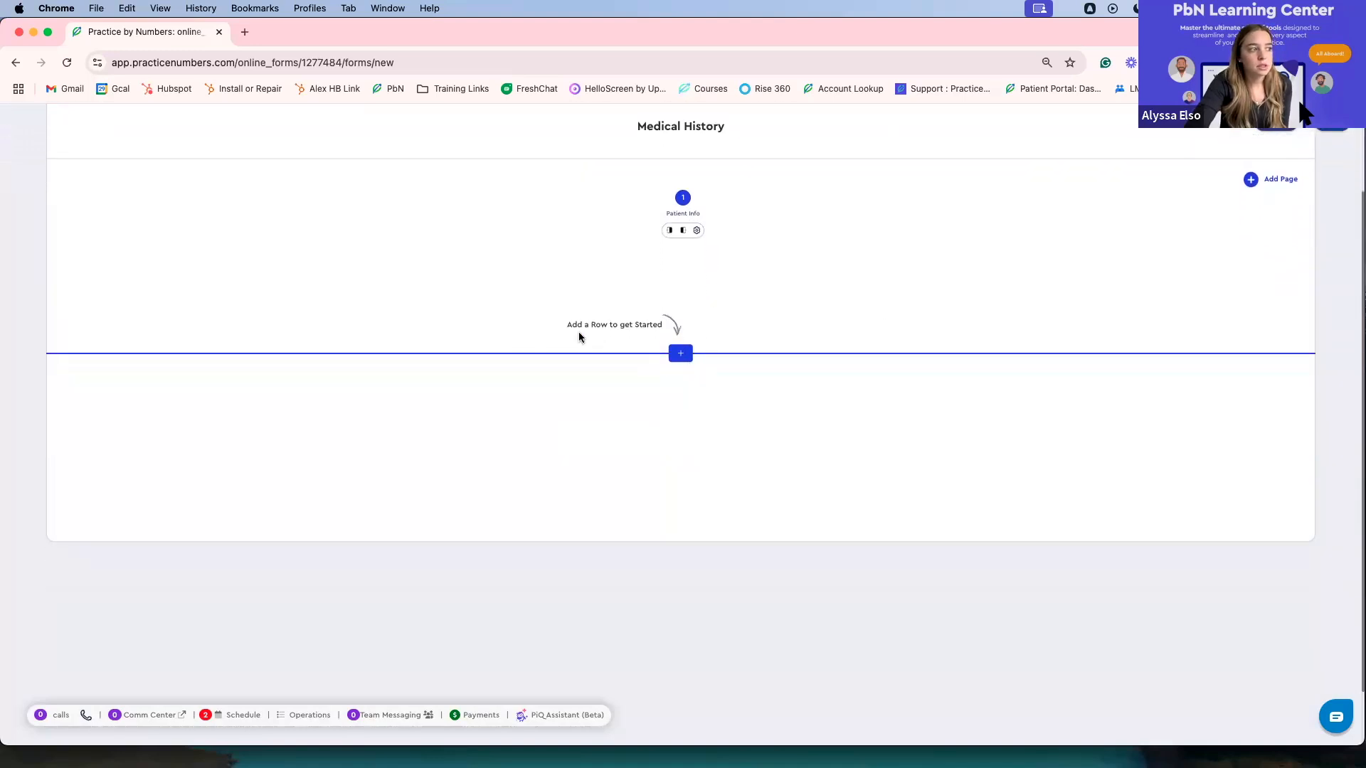
{"action": "left_click", "coordinate": [681, 359]}
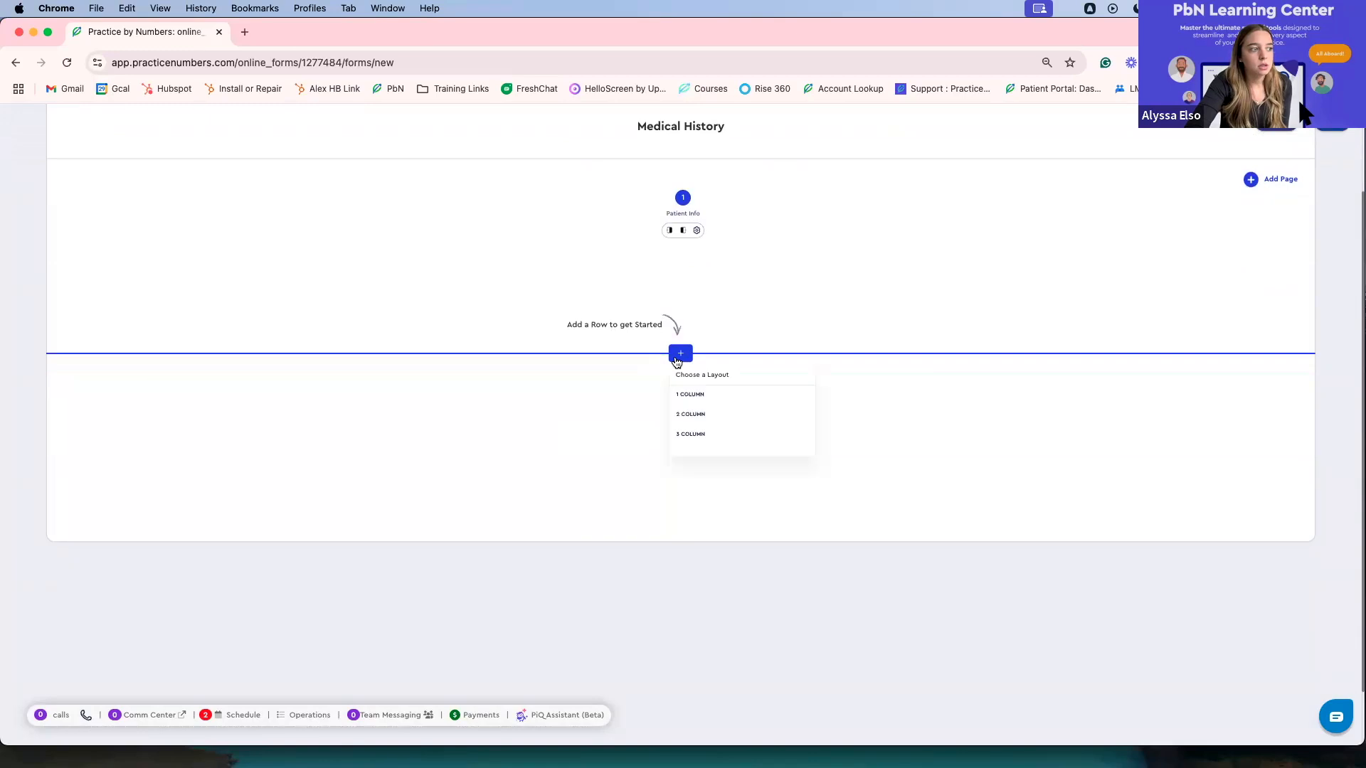
{"action": "left_click", "coordinate": [710, 395]}
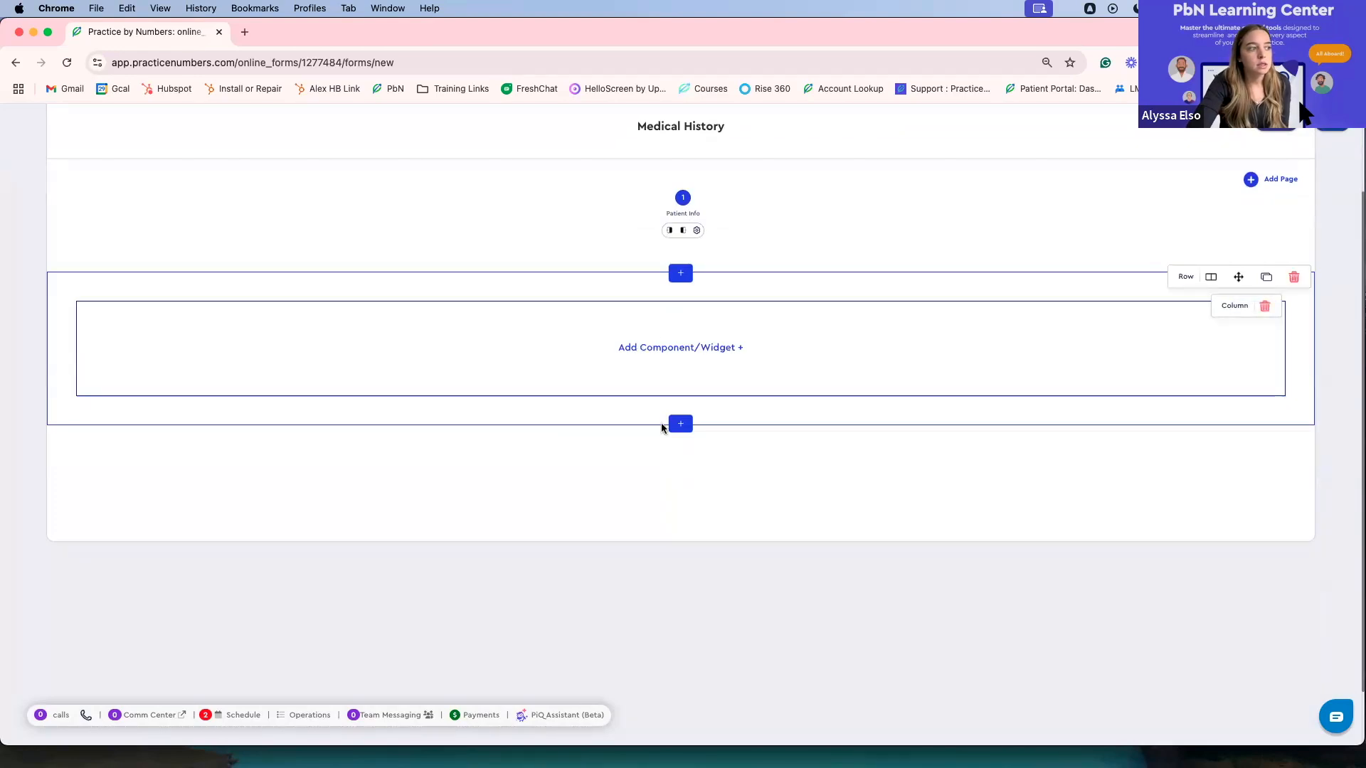
Add a two-column row below the one-column row, followed by a three-column row
{"action": "left_click", "coordinate": [680, 417]}
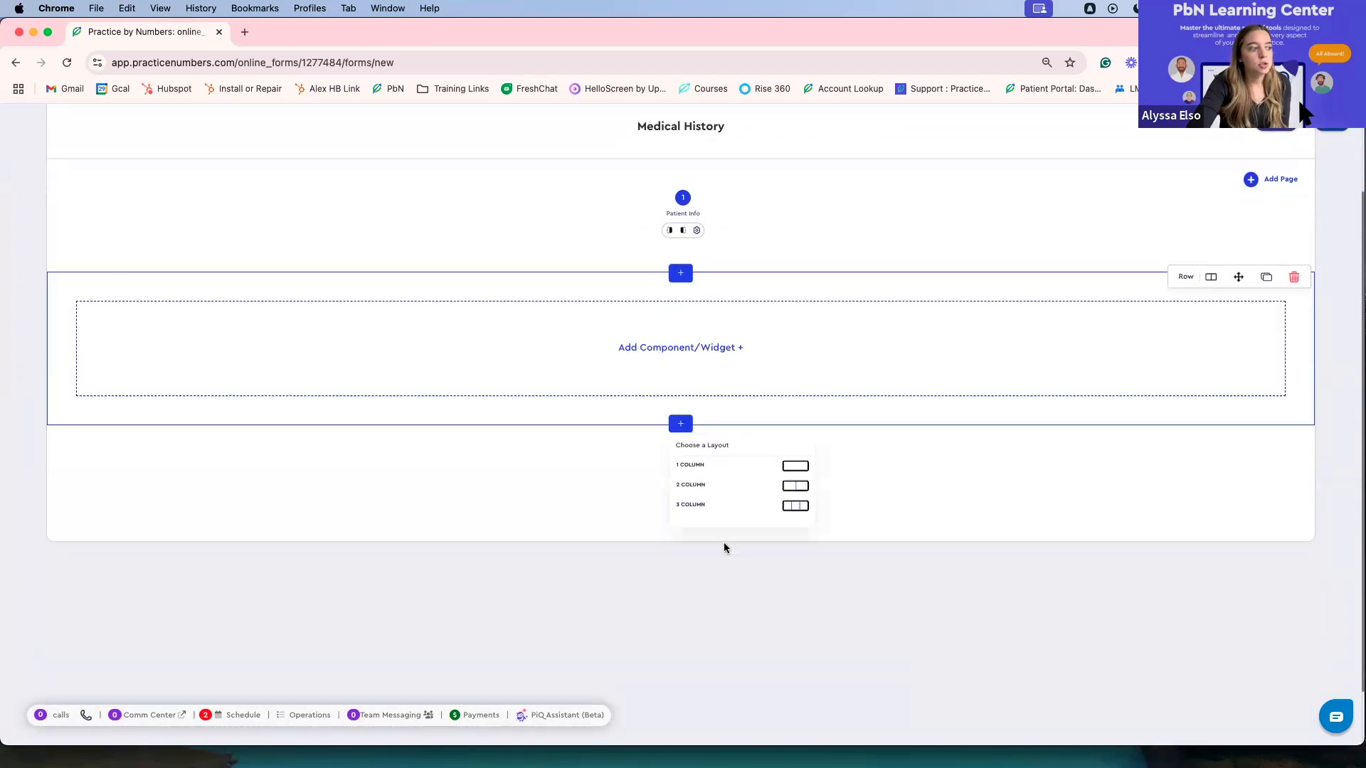
{"action": "left_click", "coordinate": [739, 490]}
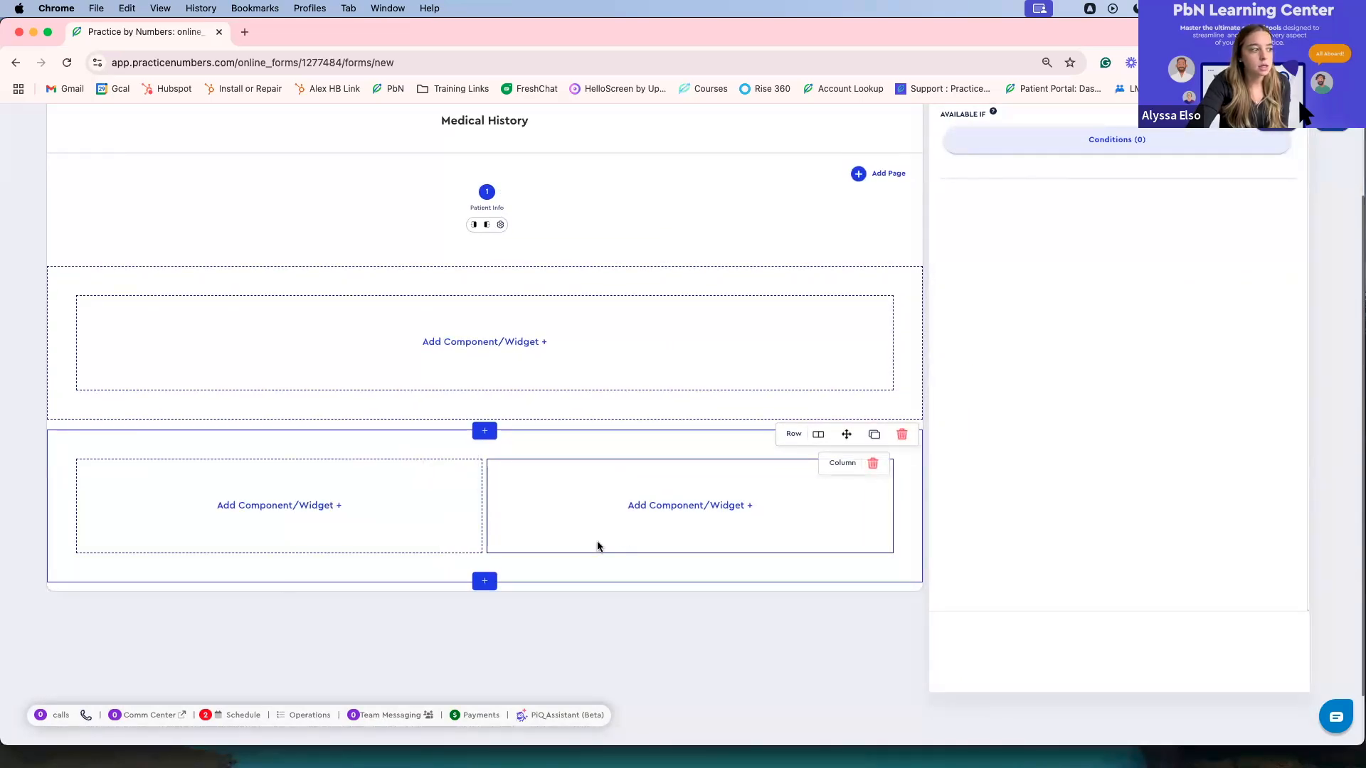
{"action": "left_click", "coordinate": [489, 584]}
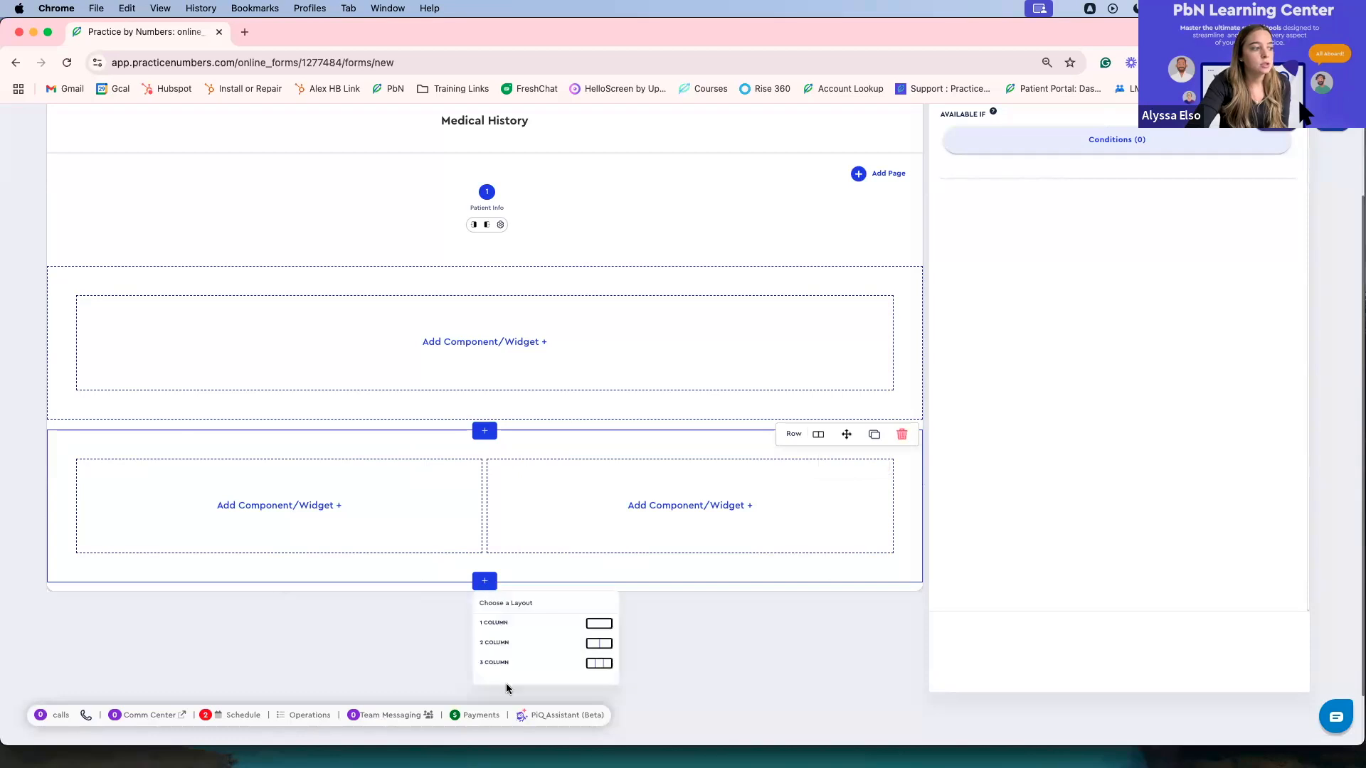
{"action": "left_click", "coordinate": [517, 663]}
{"action": "scroll", "coordinate": [560, 576], "scroll_direction": "down", "scroll_amount": 4}
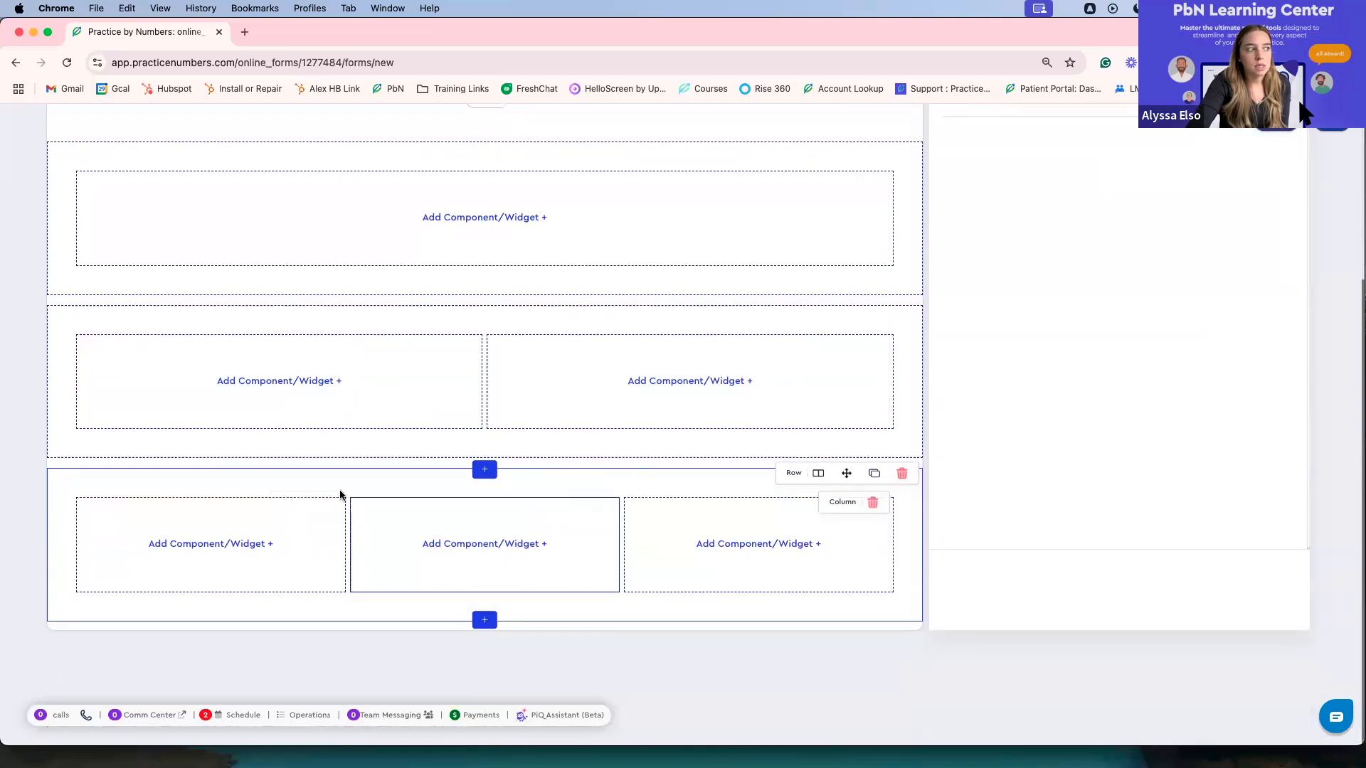
Delete the three-column and two-column rows from the Patient Info page
{"action": "left_click", "coordinate": [901, 476]}
{"action": "left_click", "coordinate": [725, 464]}
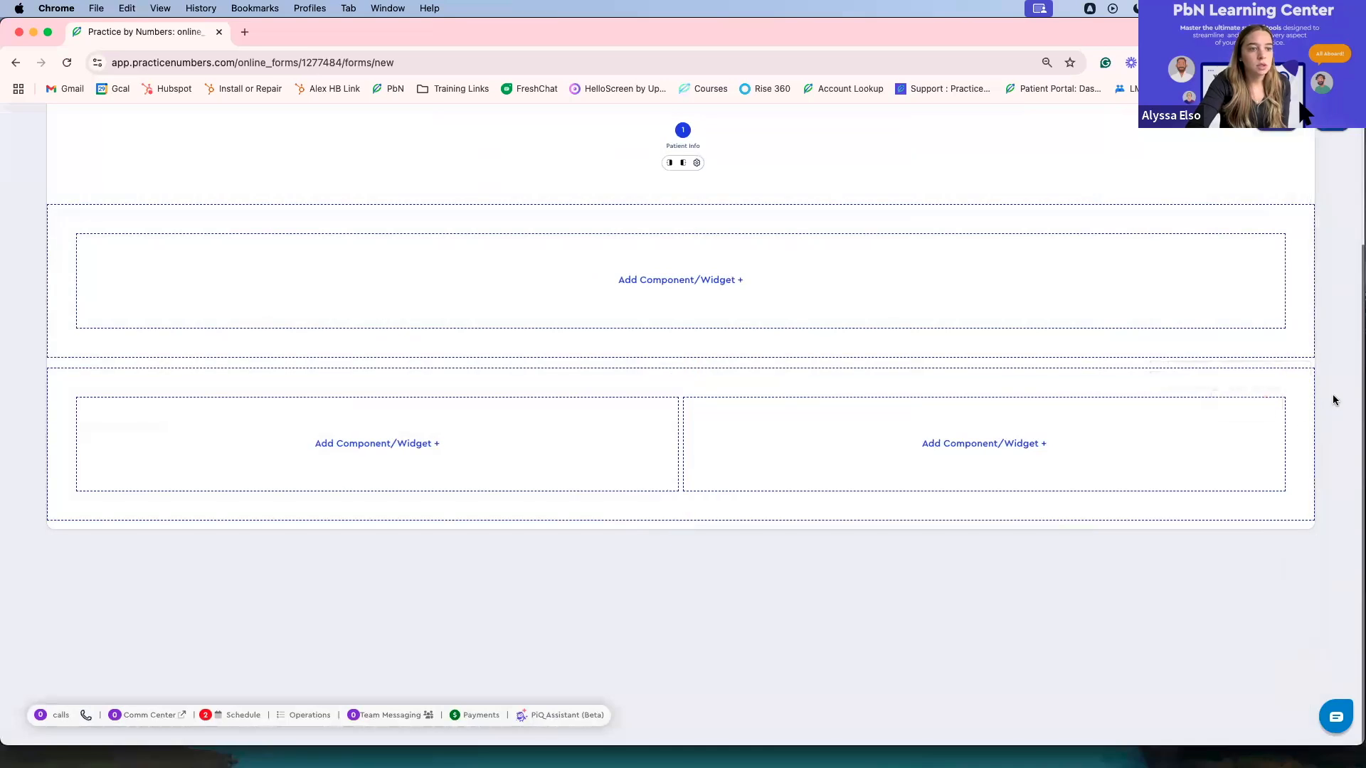
{"action": "left_click", "coordinate": [1294, 372]}
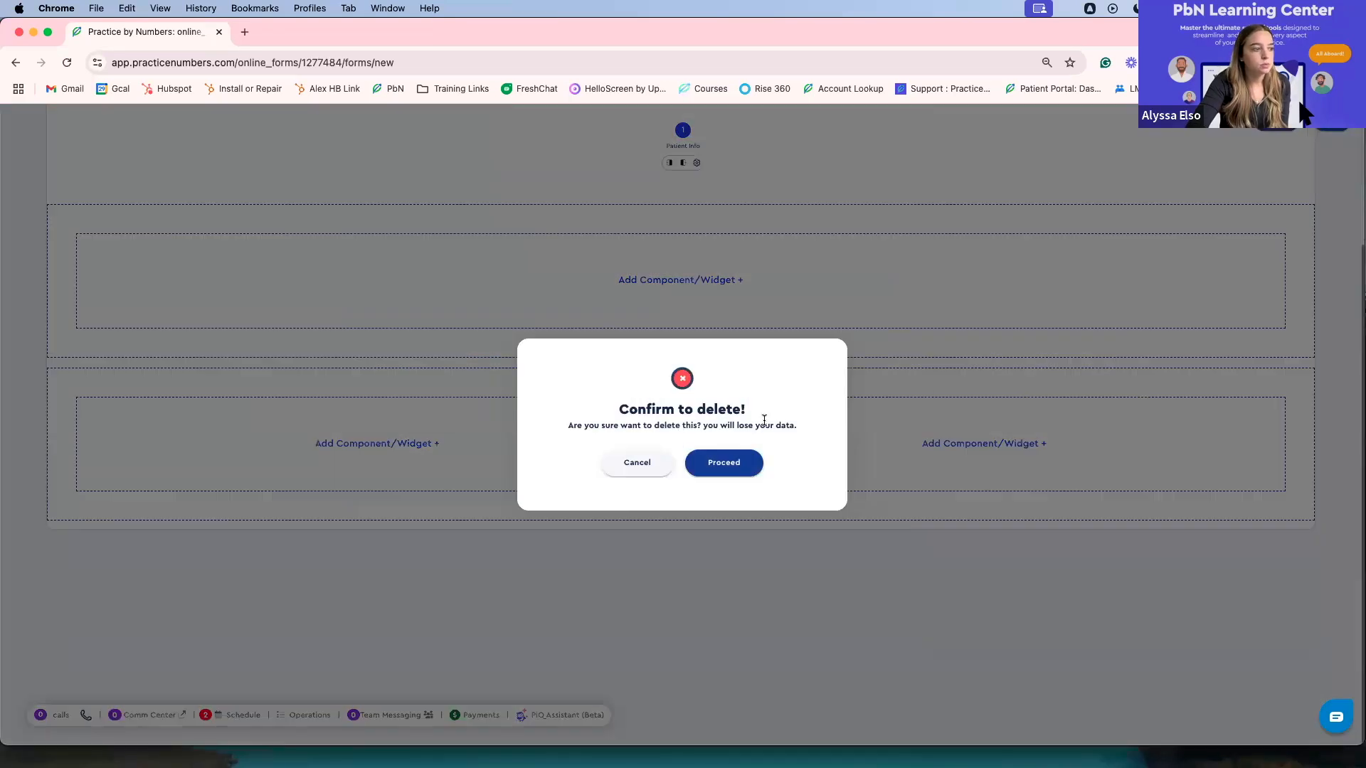
{"action": "left_click", "coordinate": [738, 456]}
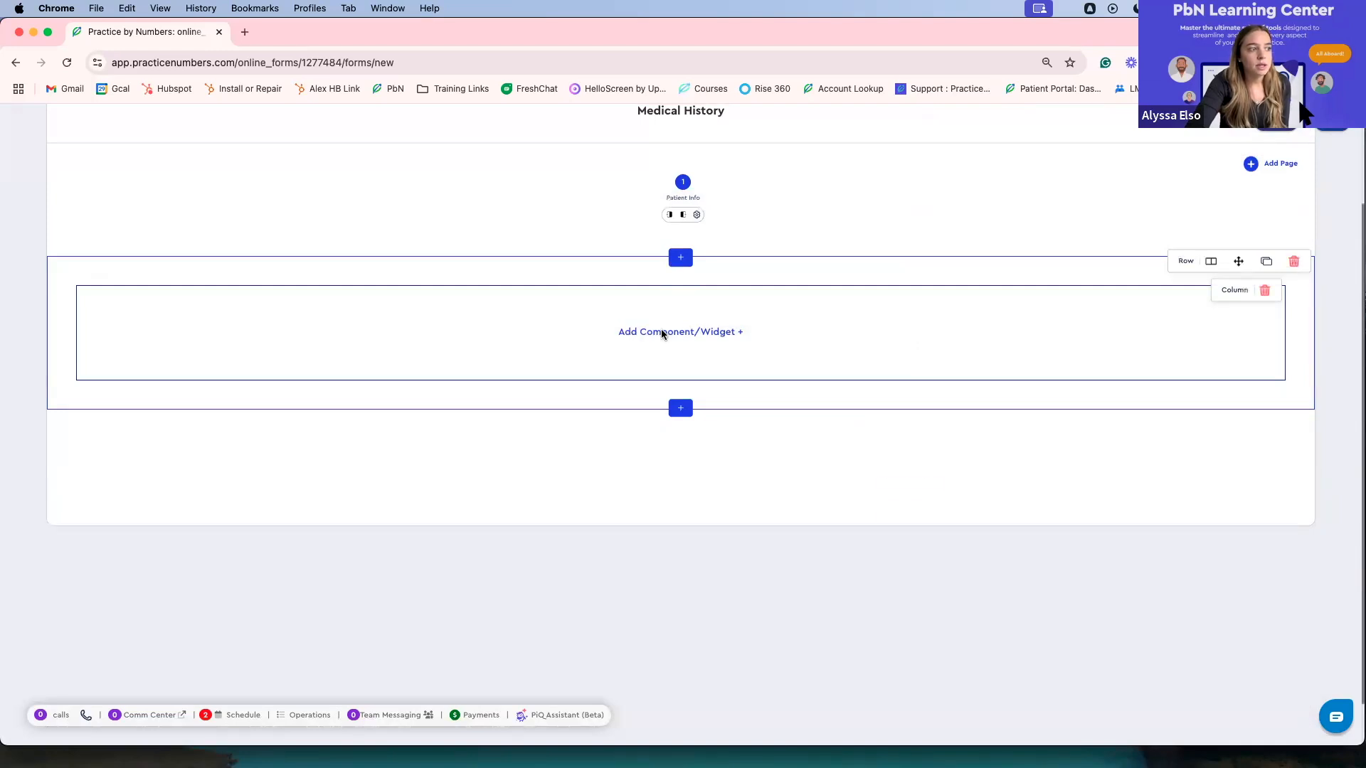
Add a Header component to the one-column row with the English text Patient Information, and save the form
{"action": "left_click", "coordinate": [661, 334]}
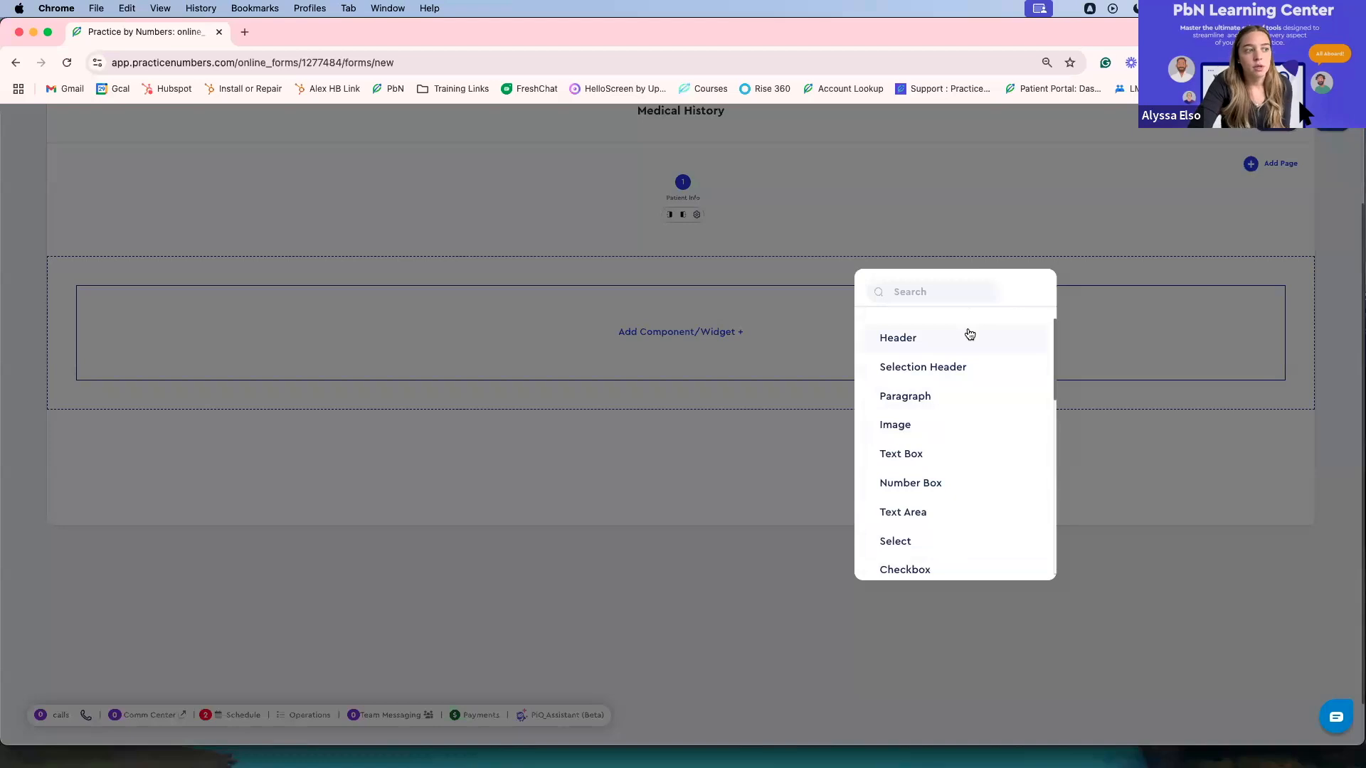
{"action": "left_click", "coordinate": [965, 343]}
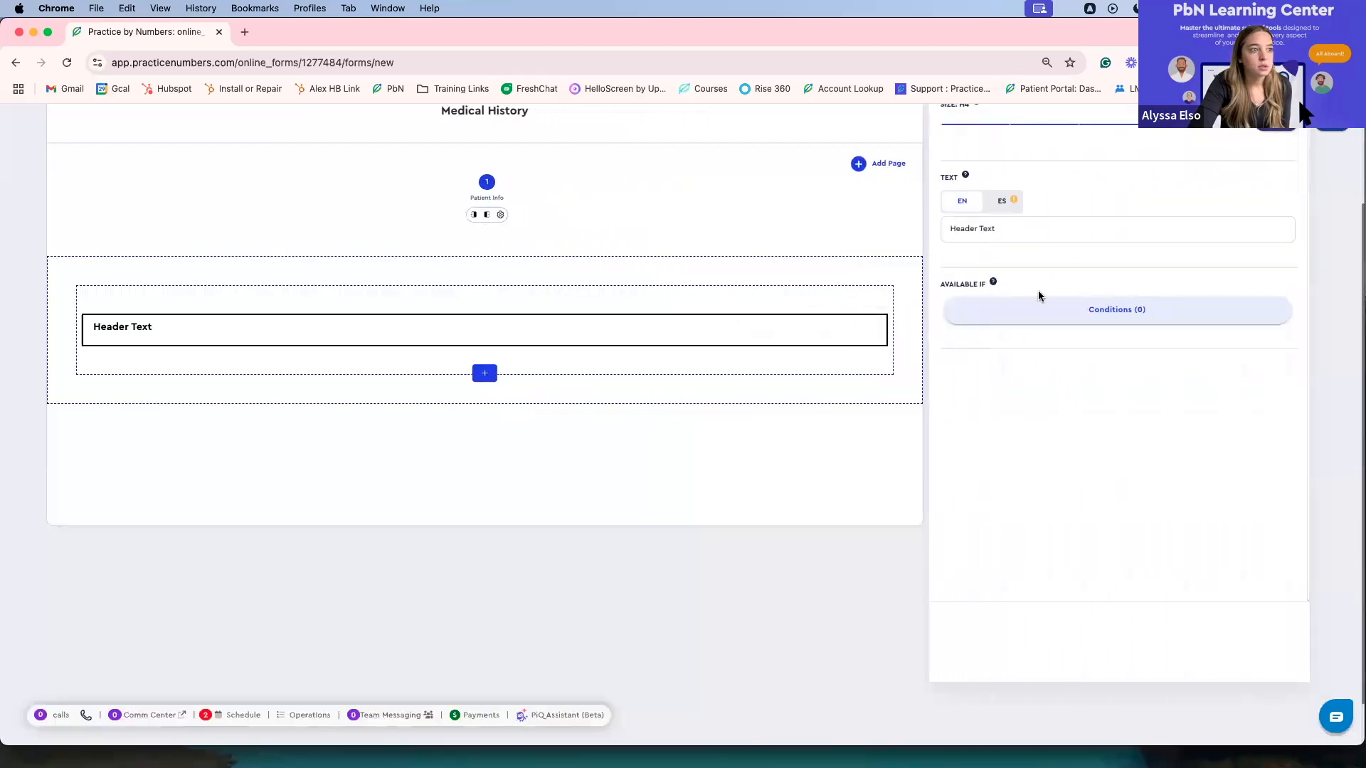
{"action": "double_click", "coordinate": [1077, 231]}
{"action": "left_click", "coordinate": [1077, 231]}
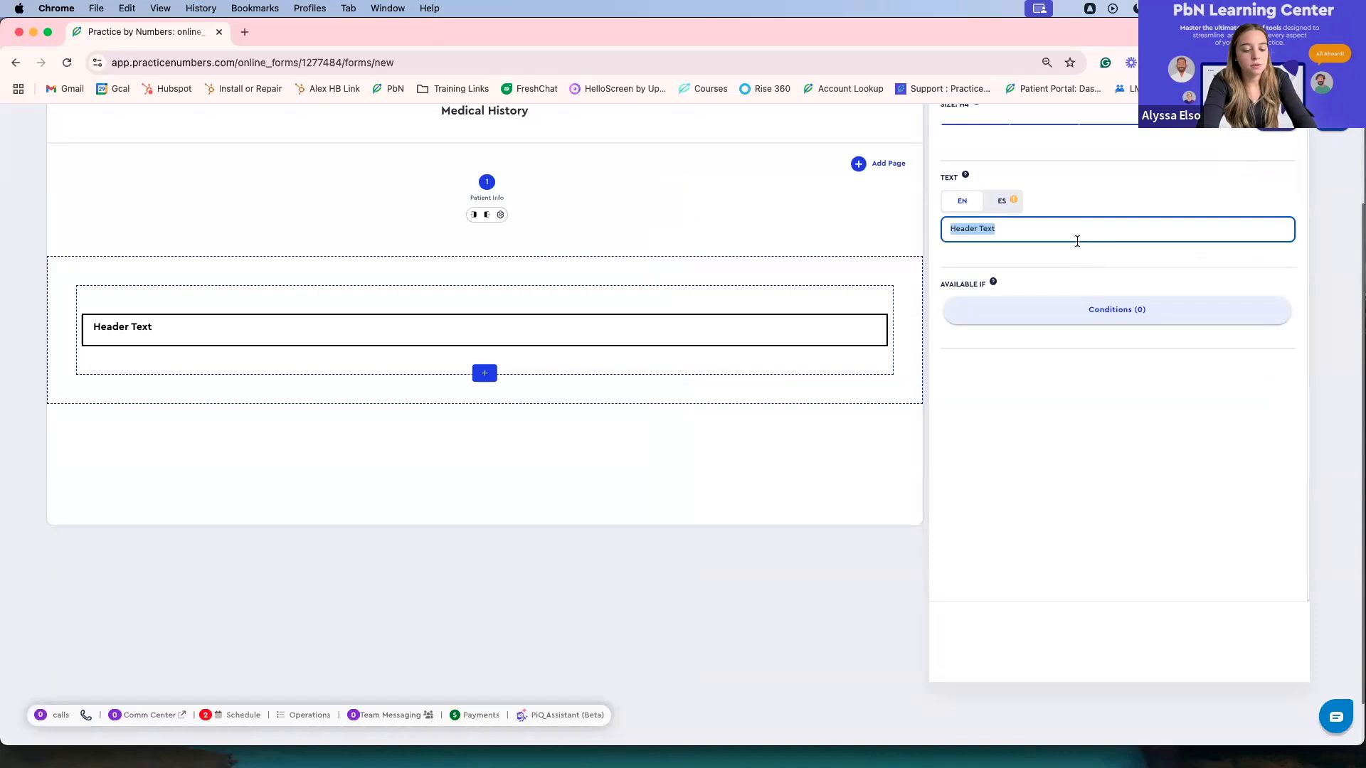
{"action": "type", "text": "Pati"}
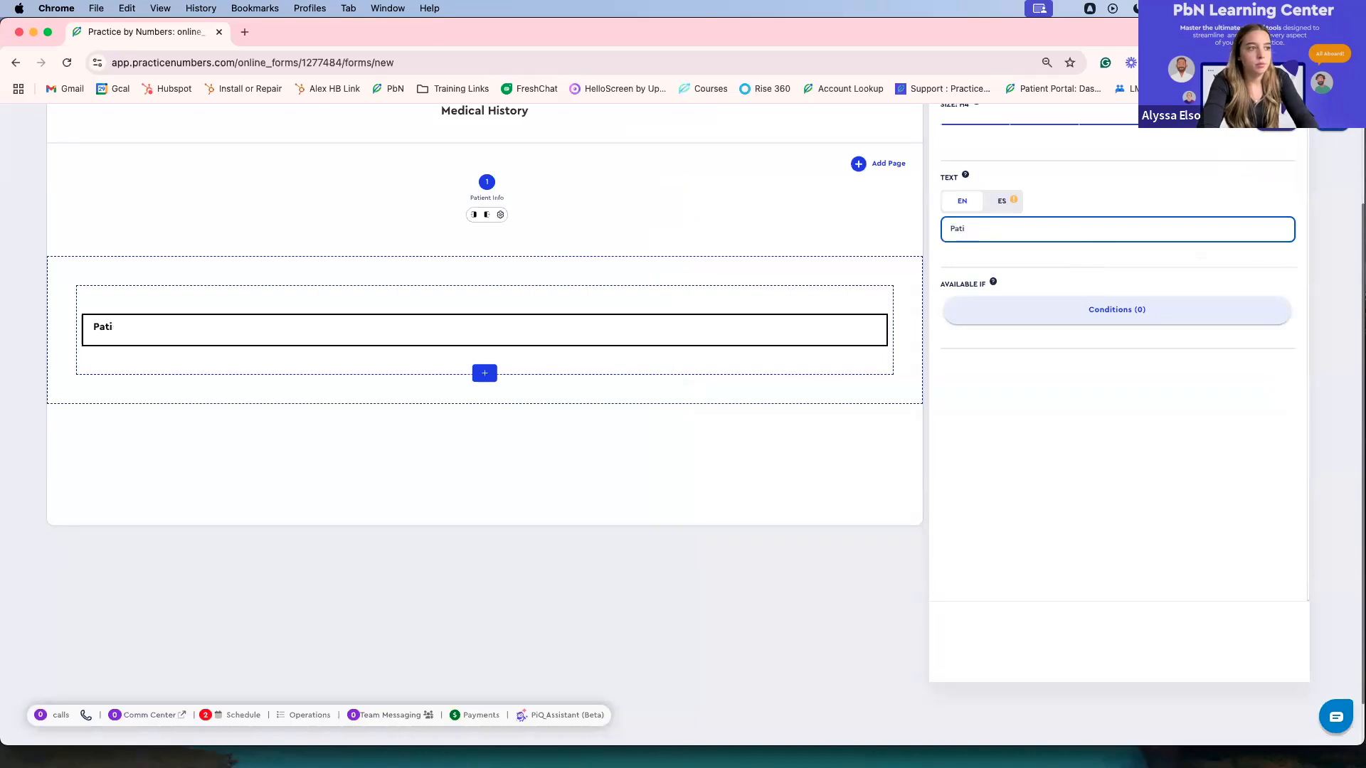
{"action": "type", "text": "ent In"}
{"action": "key", "text": "BackSpace"}
{"action": "key", "text": "BackSpace"}
{"action": "key", "text": "BackSpace"}
{"action": "type", "text": "Information"}
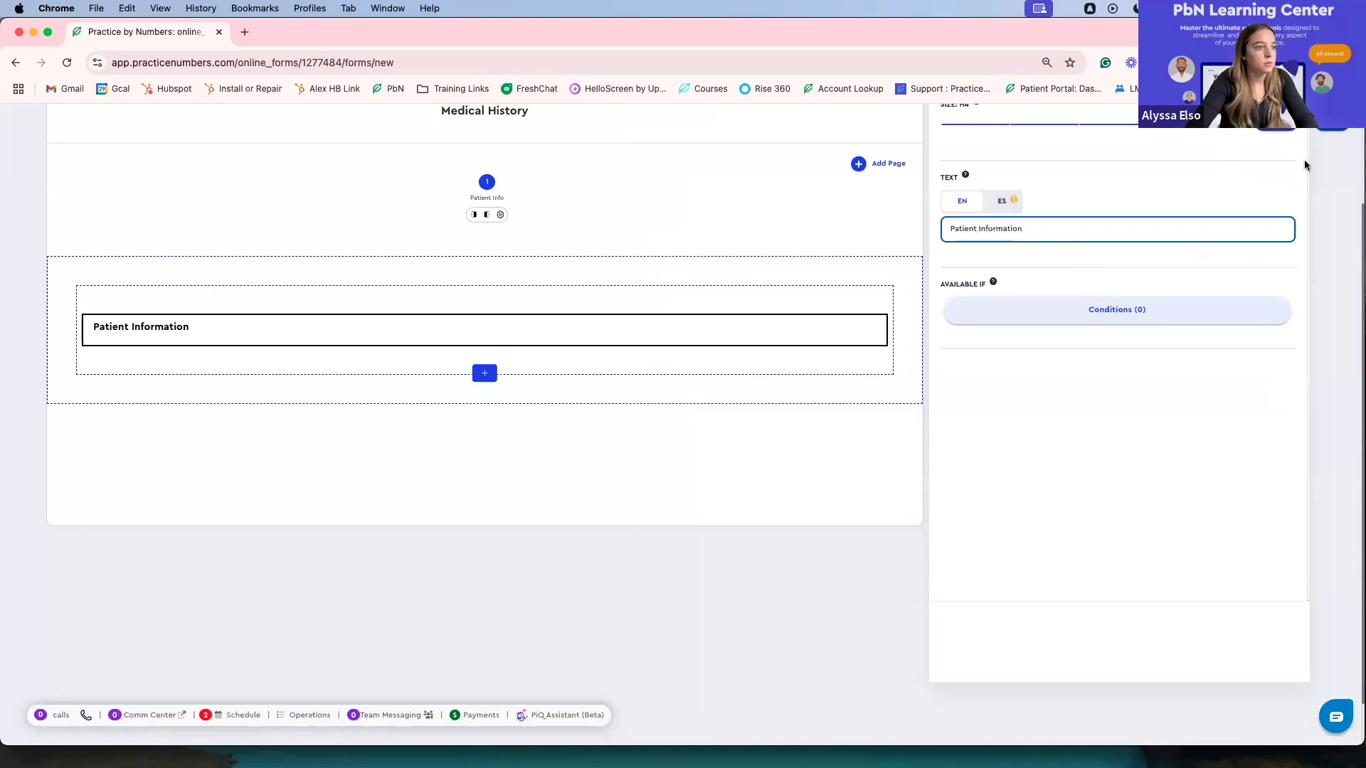
{"action": "left_click", "coordinate": [1332, 119]}
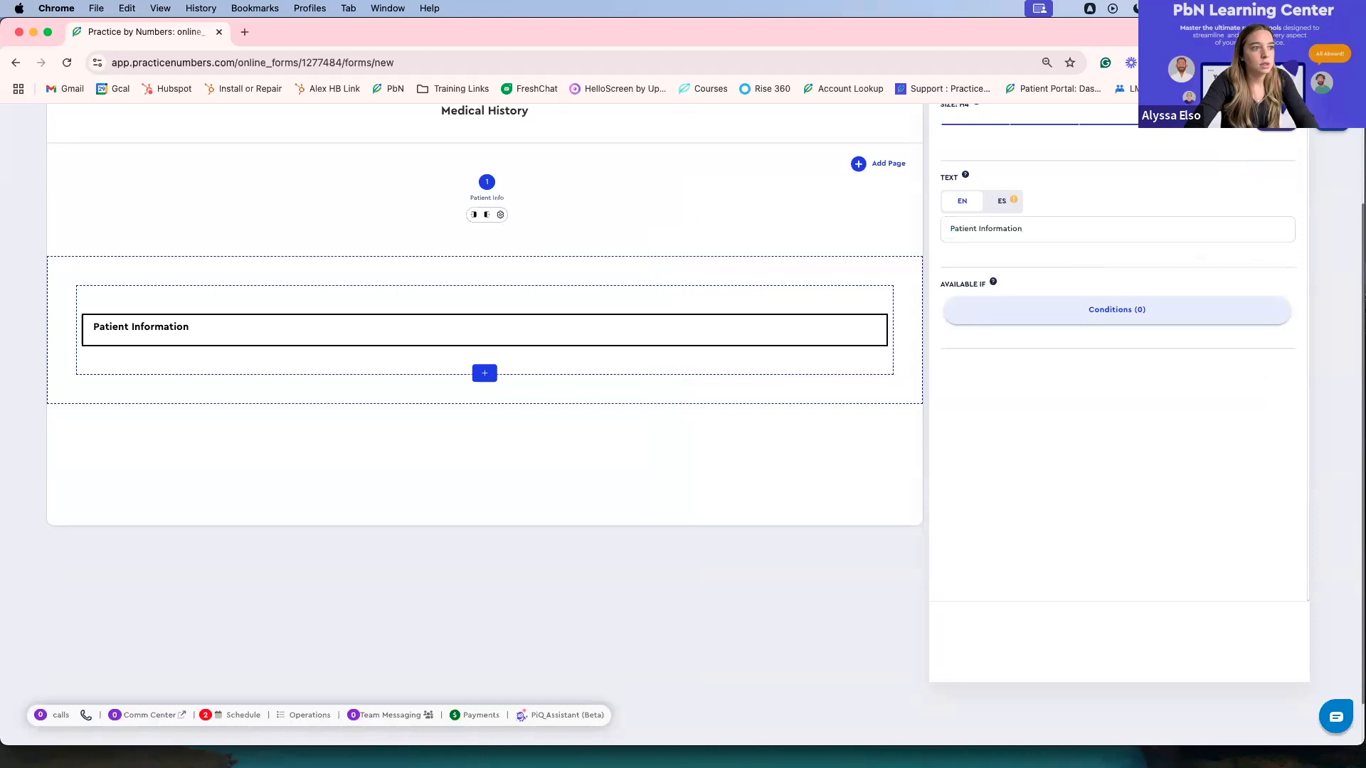
{"action": "left_click", "coordinate": [736, 462]}
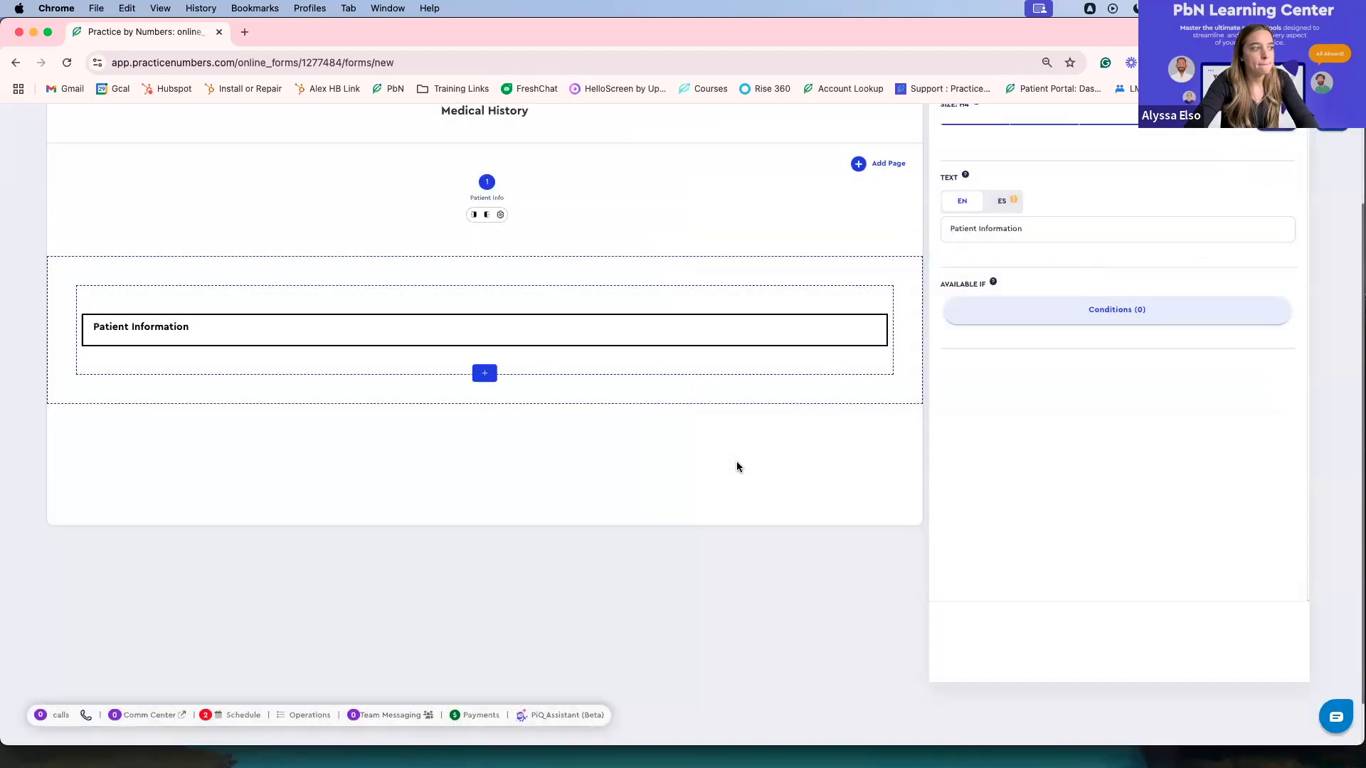
Add a Selection Header with the English label Name below the Patient Information header, and save the form
{"action": "left_click", "coordinate": [484, 372]}
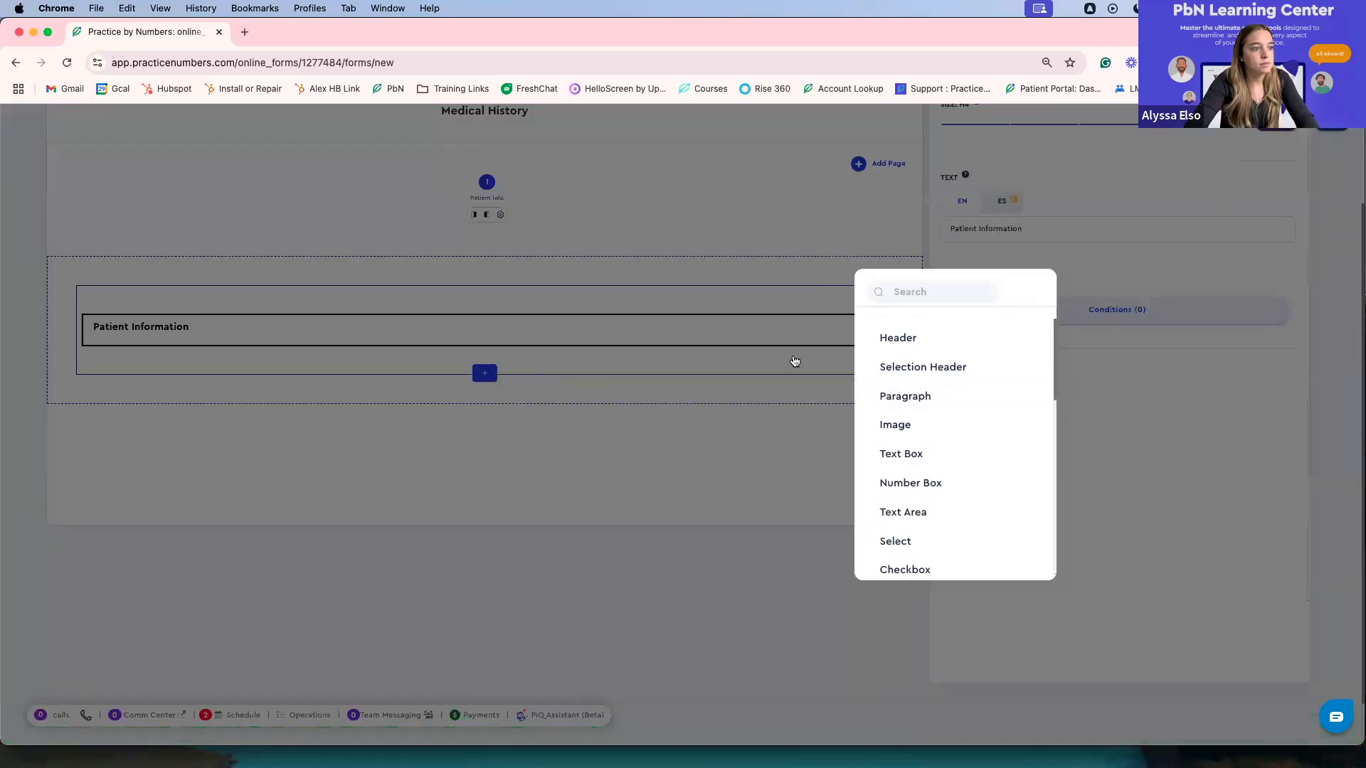
{"action": "left_click", "coordinate": [886, 367]}
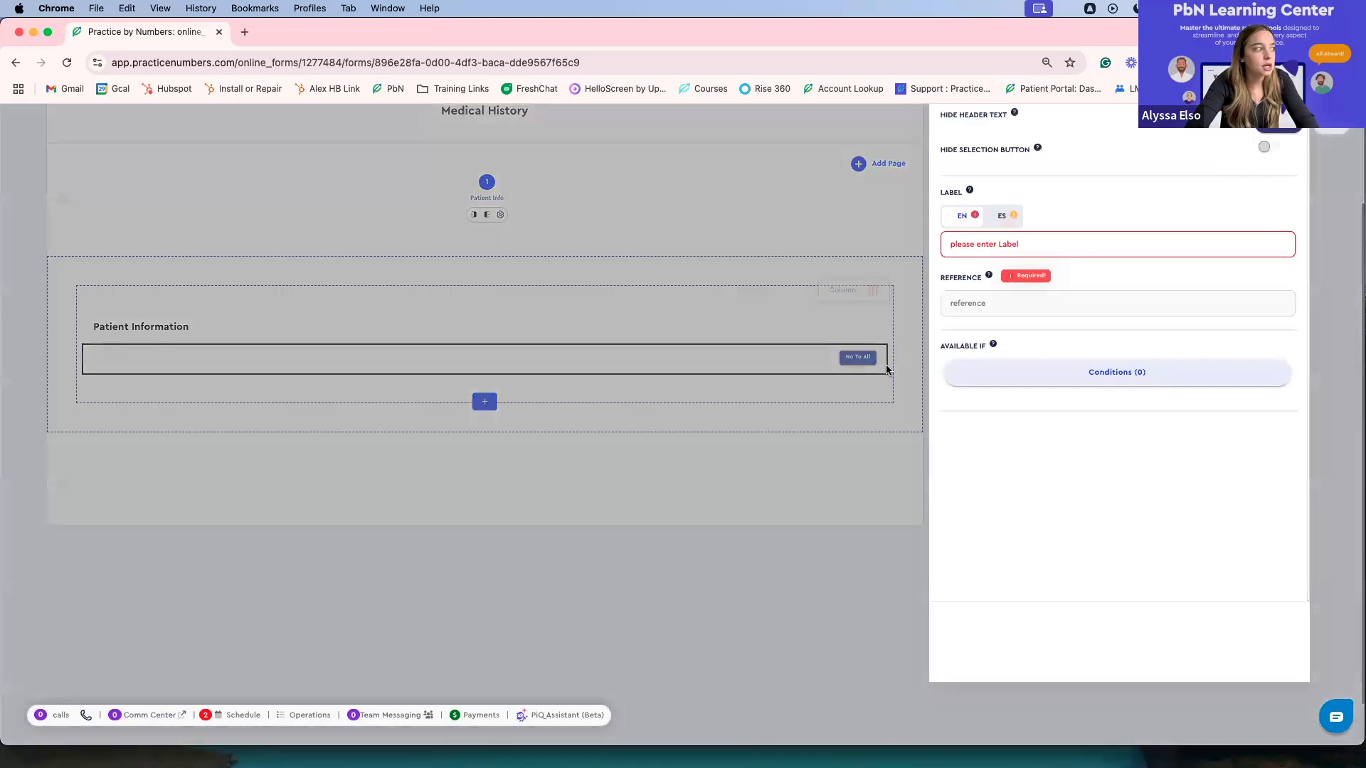
{"action": "left_click", "coordinate": [1023, 240]}
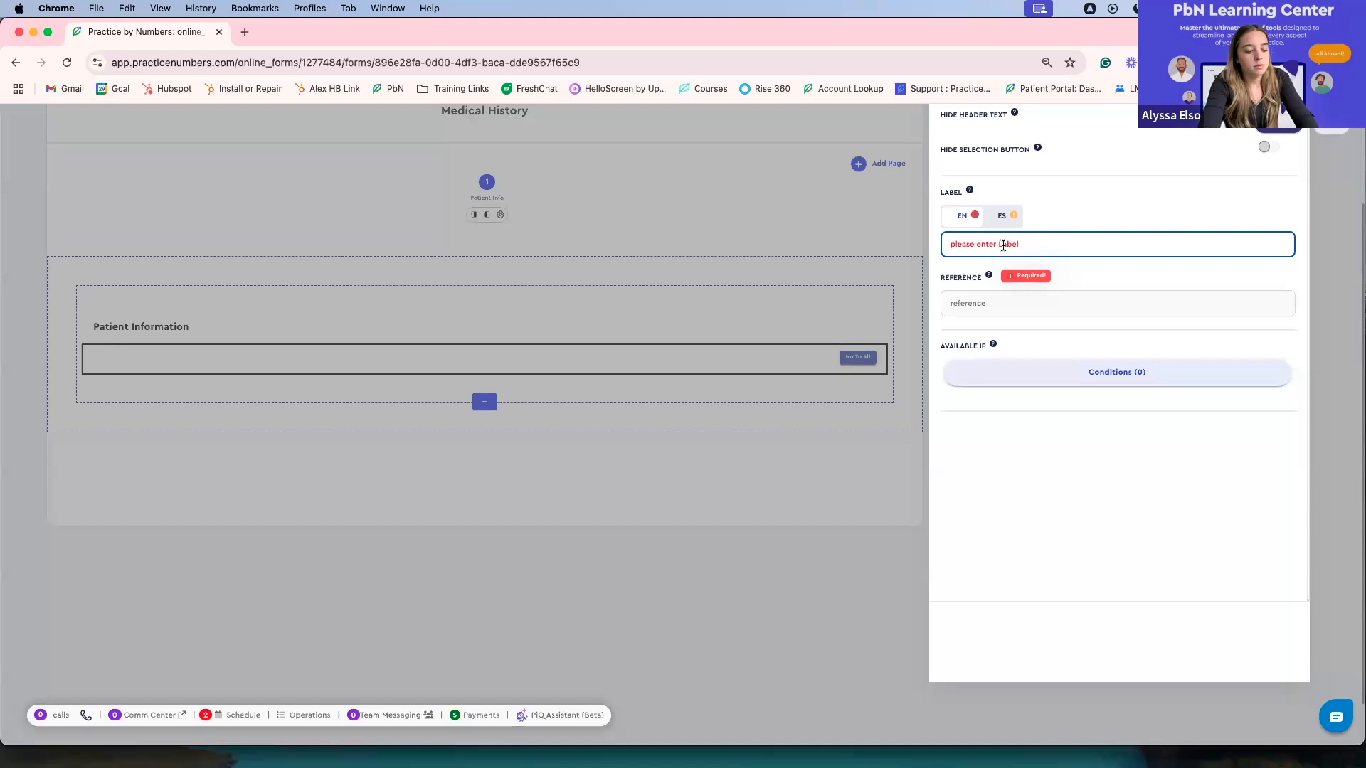
{"action": "type", "text": "Name"}
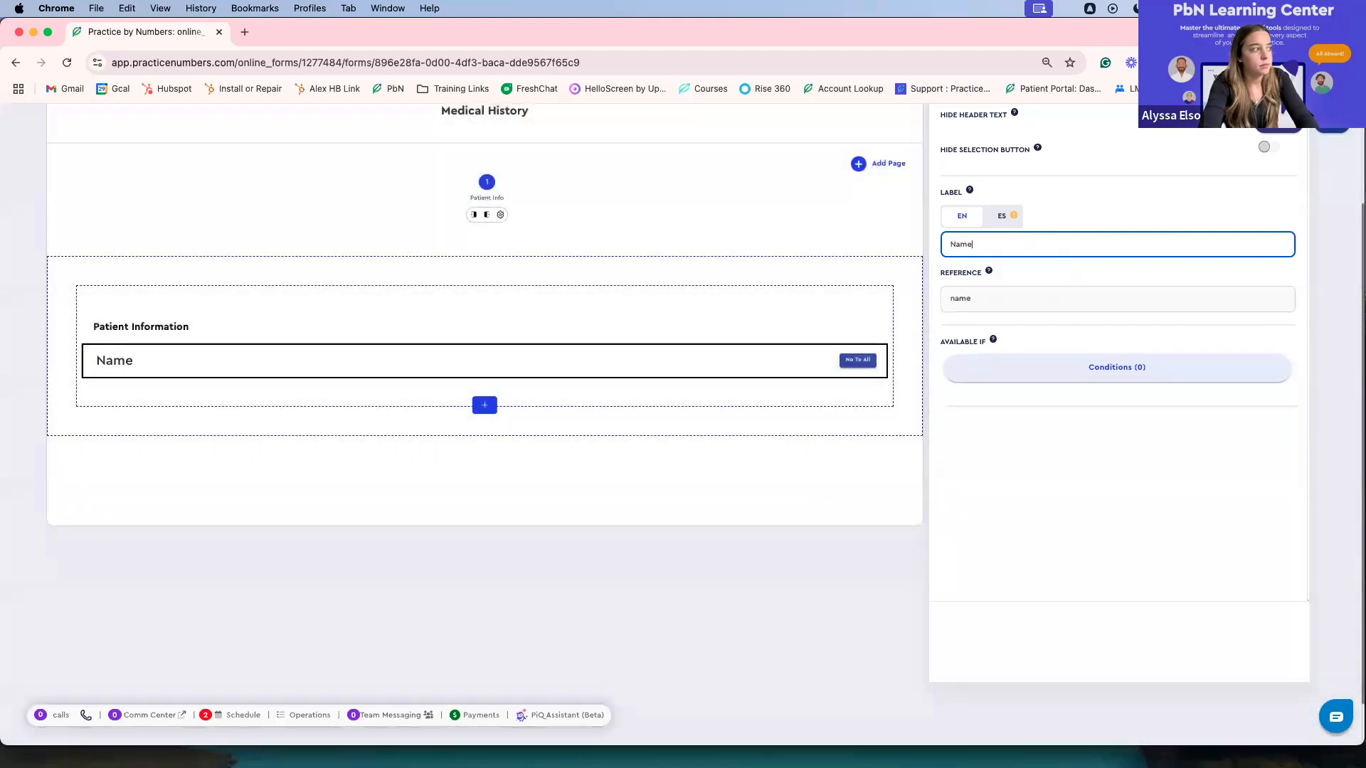
{"action": "scroll", "coordinate": [1117, 171], "scroll_direction": "up", "scroll_amount": 3}
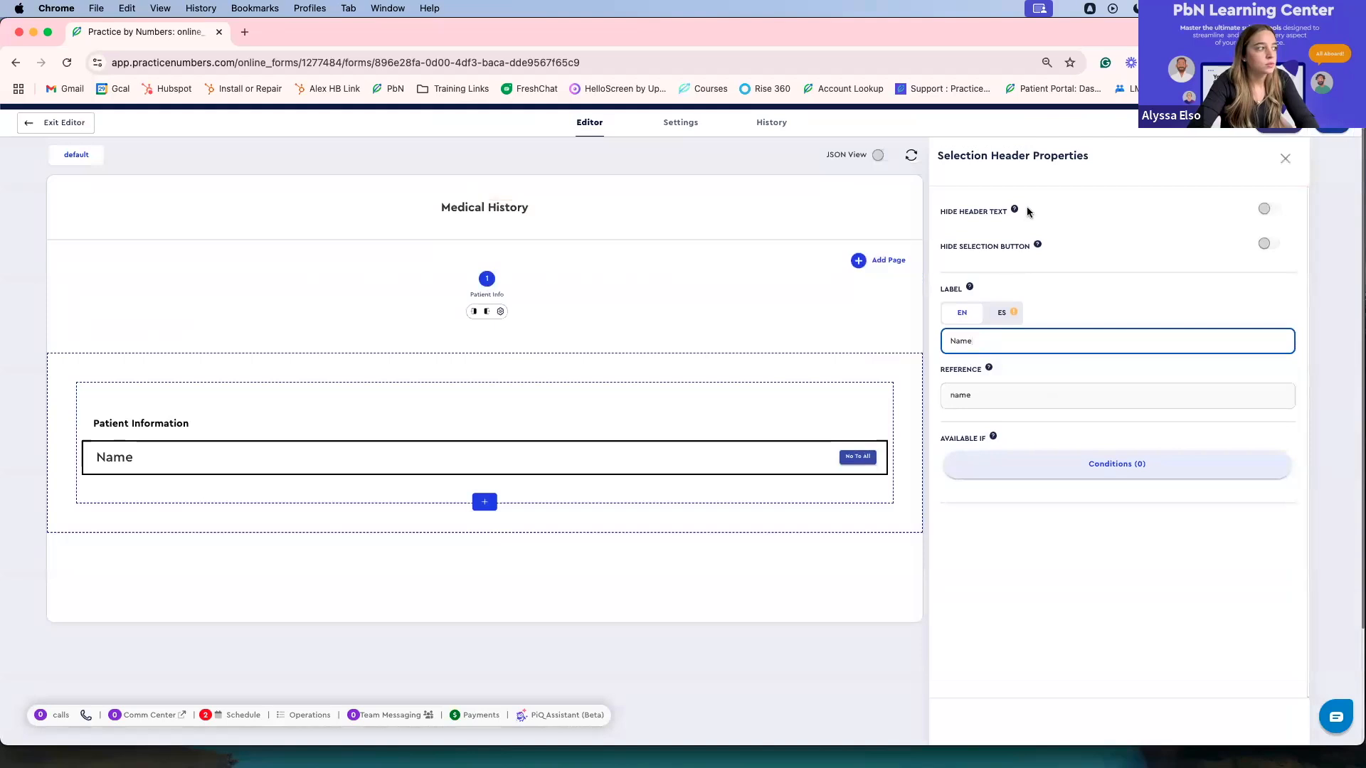
{"action": "left_click", "coordinate": [853, 459]}
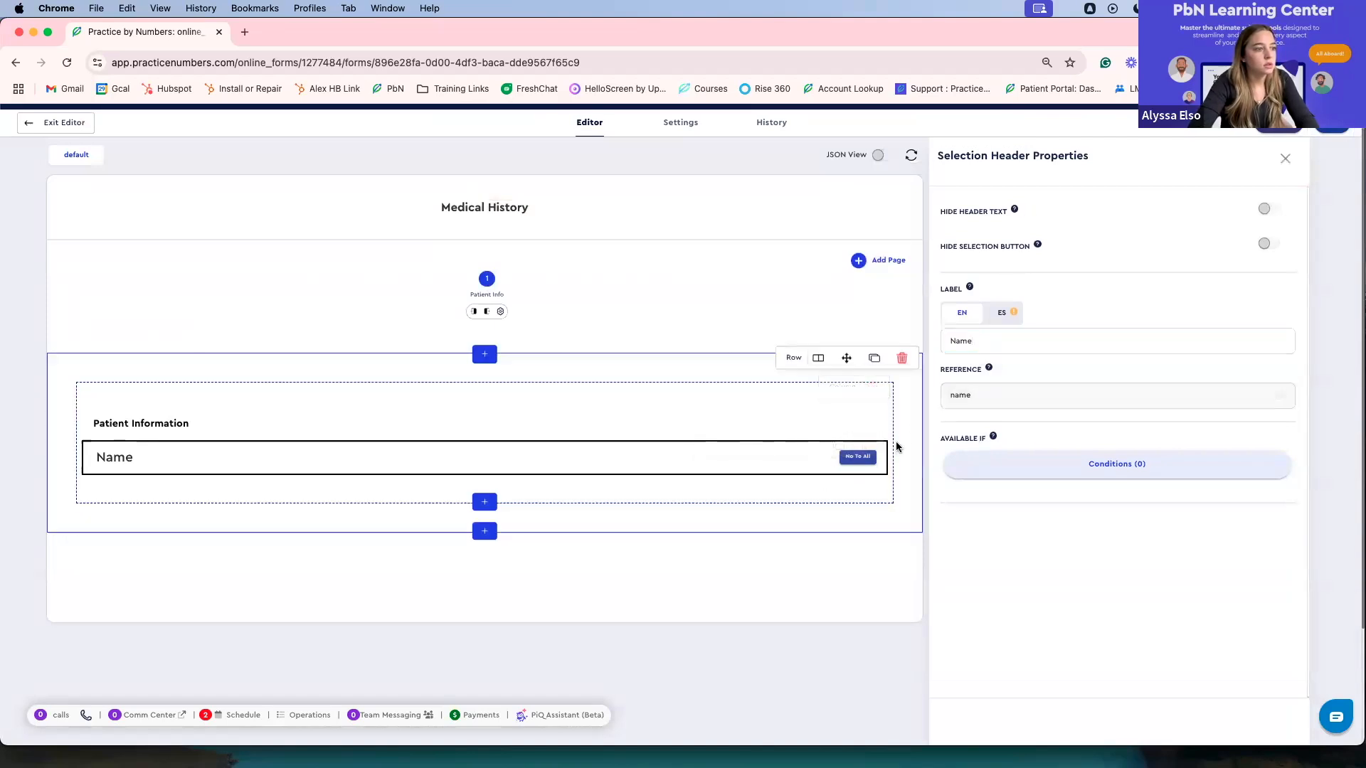
{"action": "left_click", "coordinate": [1331, 135]}
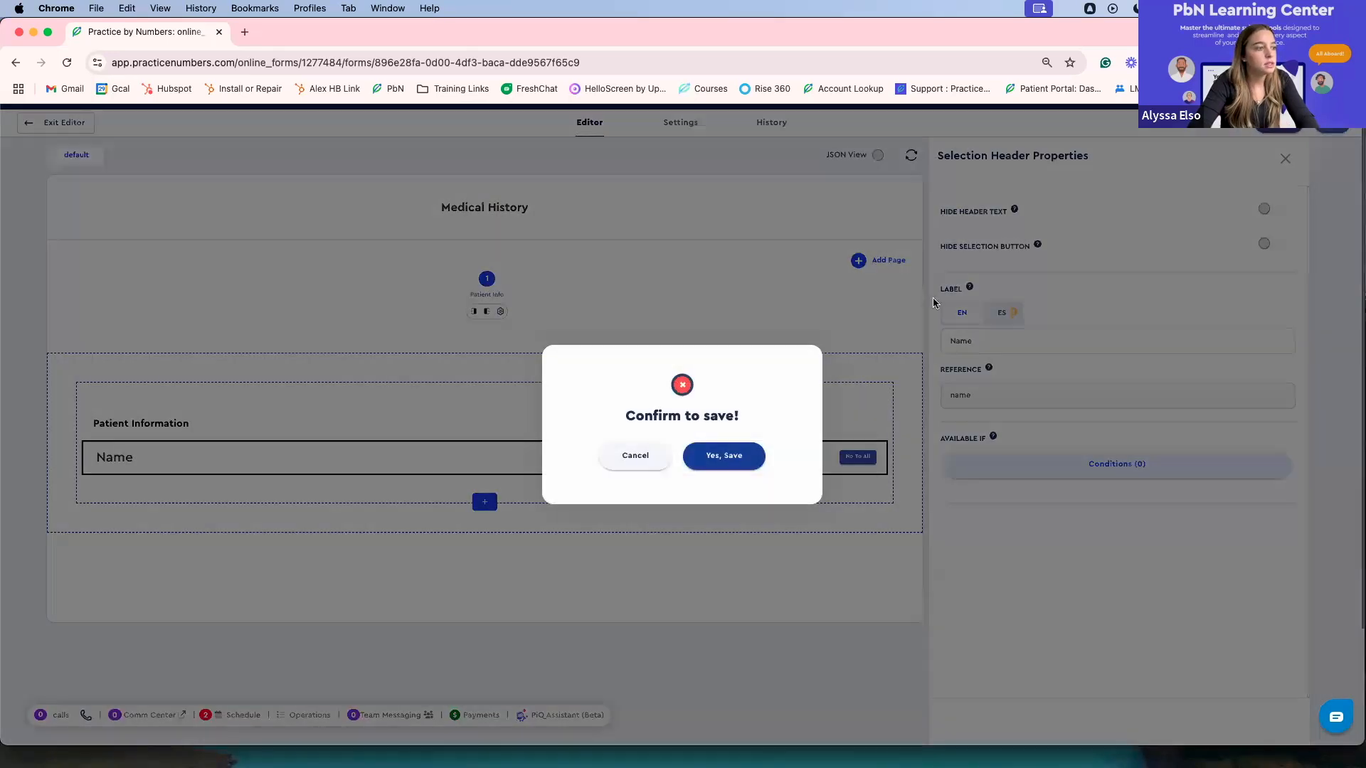
{"action": "left_click", "coordinate": [710, 462]}
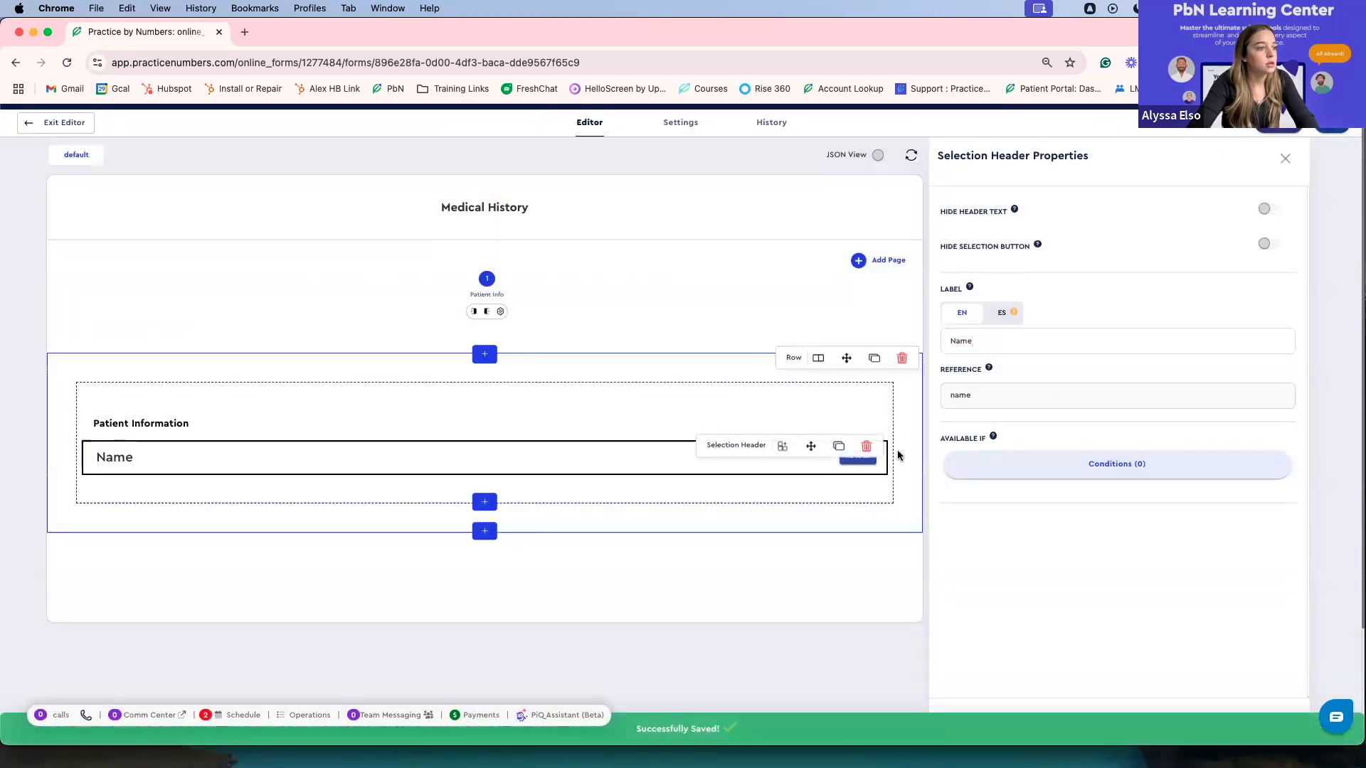
Delete the Name Selection Header from below the Patient Information header
{"action": "left_click", "coordinate": [866, 459]}
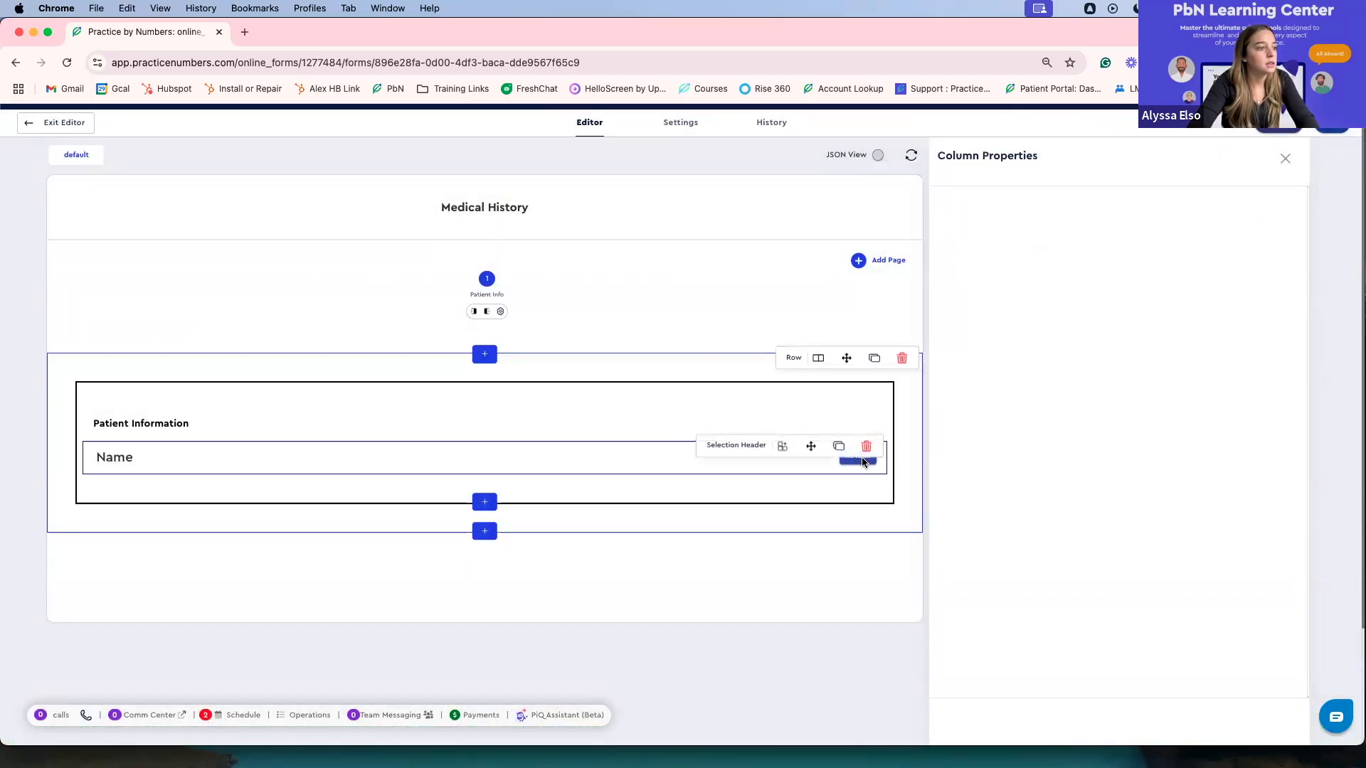
{"action": "left_click", "coordinate": [848, 463]}
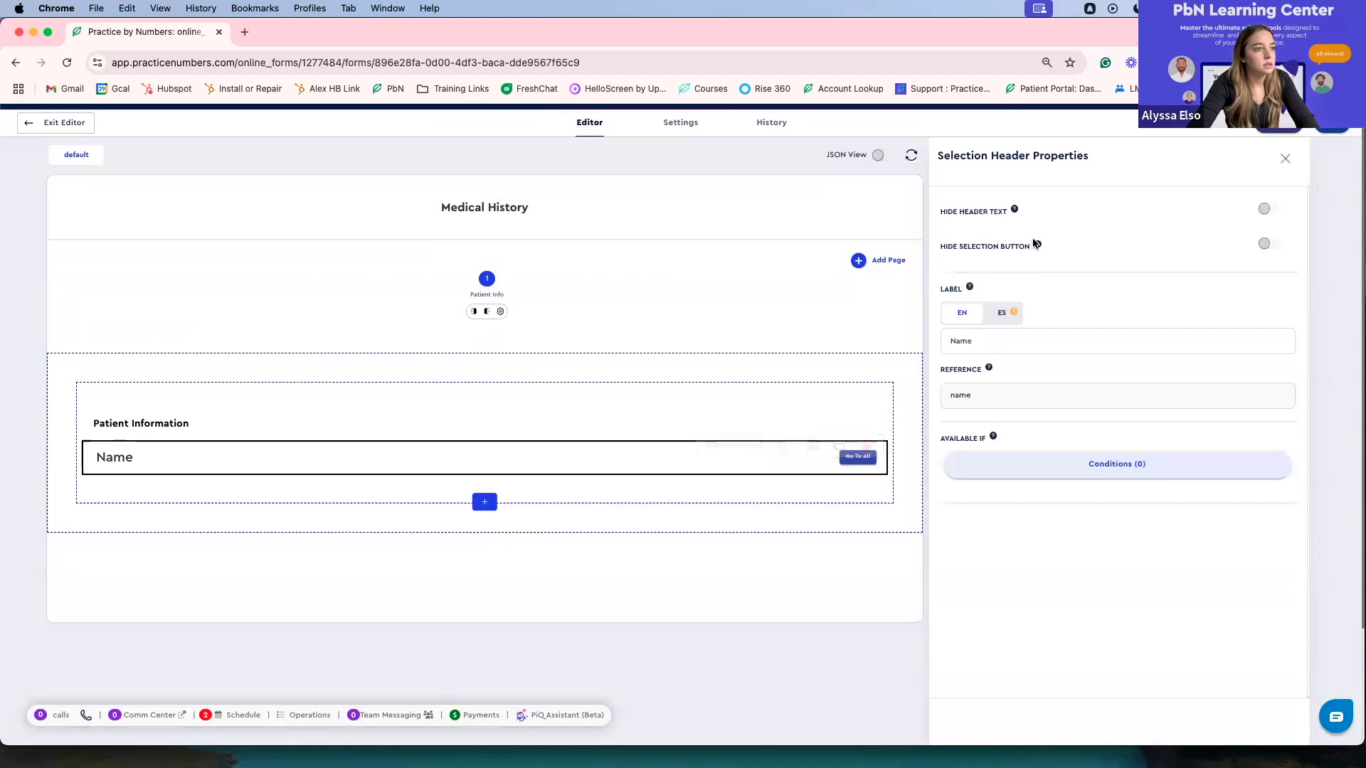
{"action": "scroll", "coordinate": [1010, 384], "scroll_direction": "down", "scroll_amount": 1}
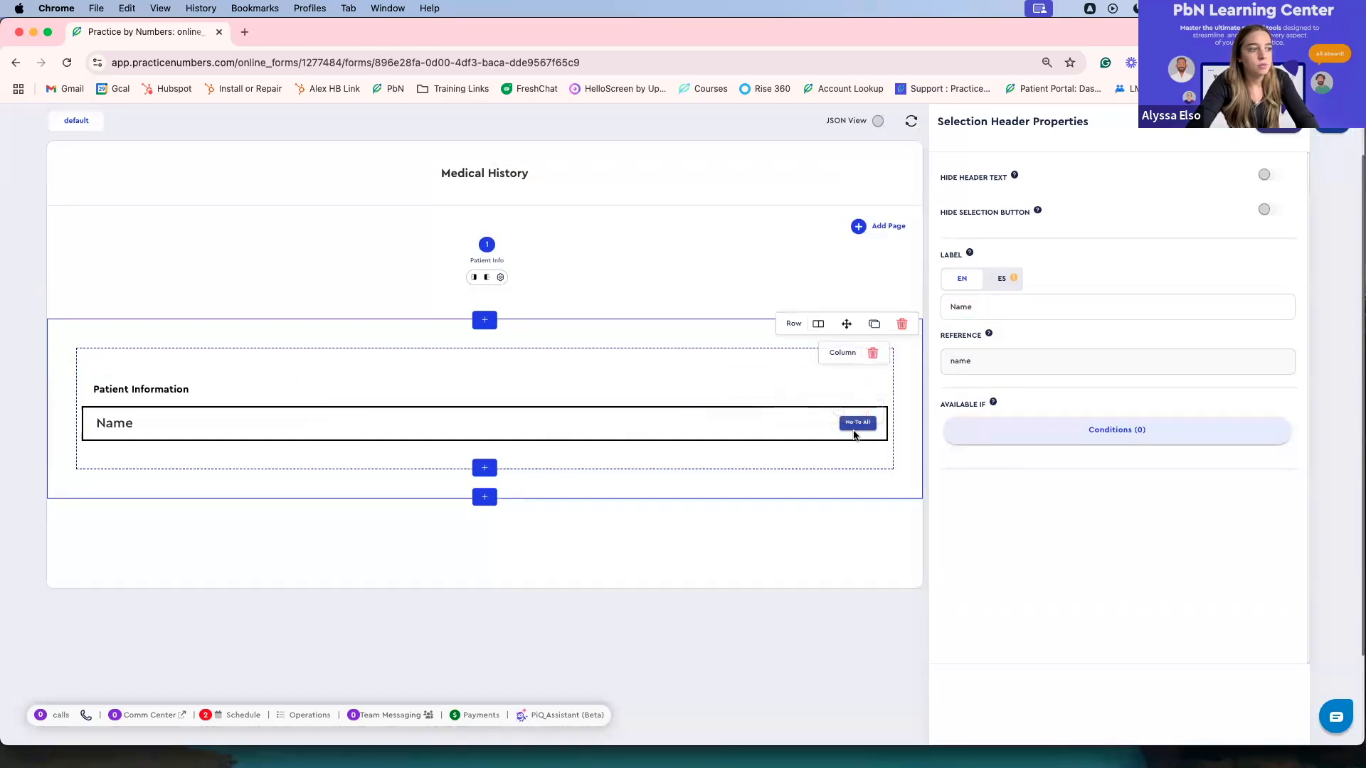
{"action": "left_click", "coordinate": [867, 412]}
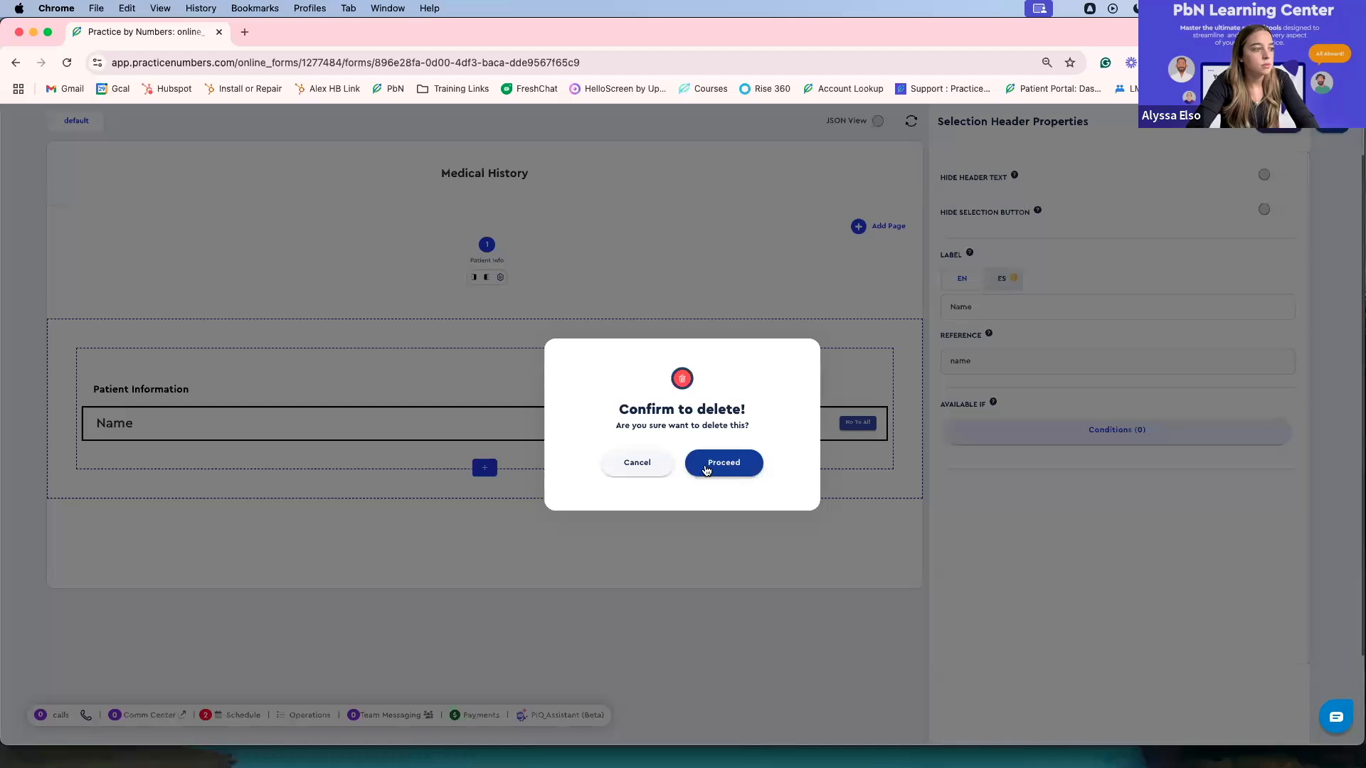
{"action": "left_click", "coordinate": [706, 463]}
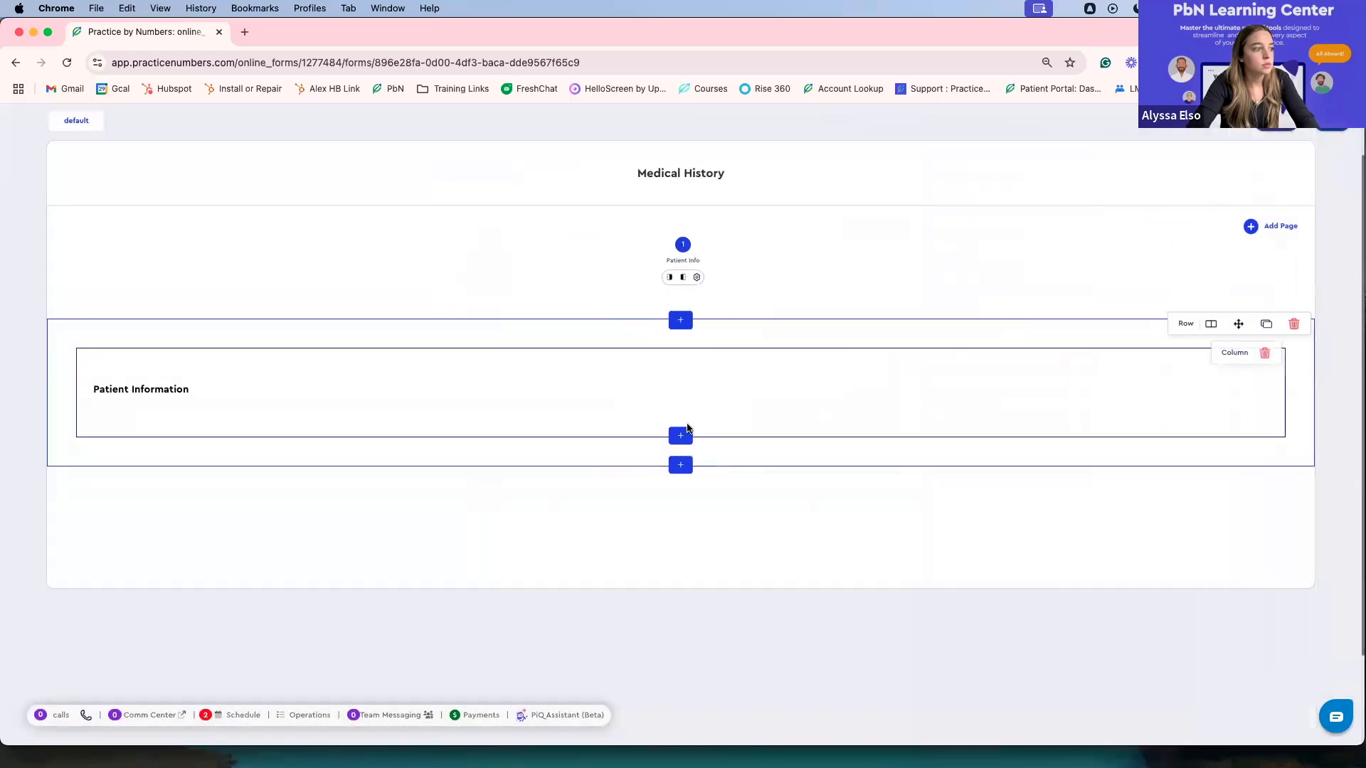
Add a Paragraph component below the Patient Information header with the text "Cncellation Policy is 24 hours"
{"action": "left_click", "coordinate": [680, 435]}
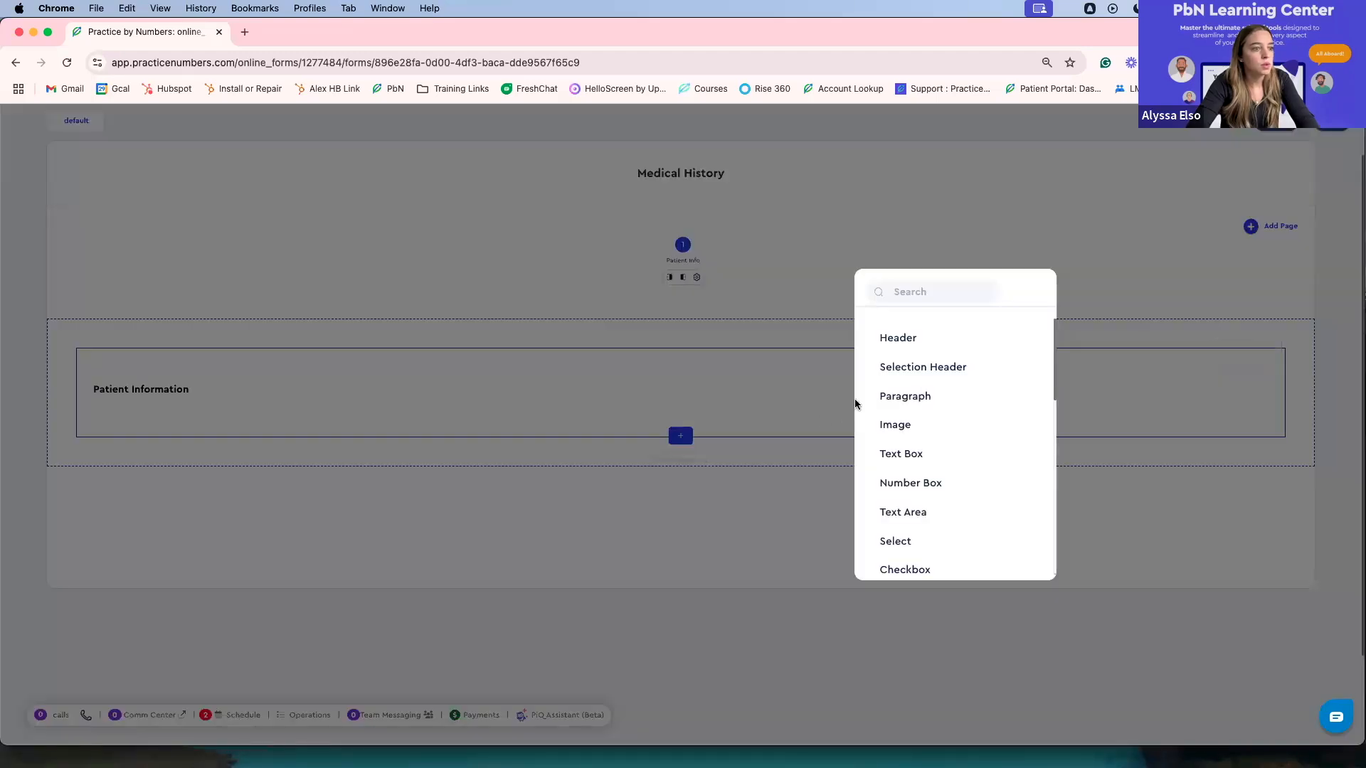
{"action": "left_click", "coordinate": [921, 396]}
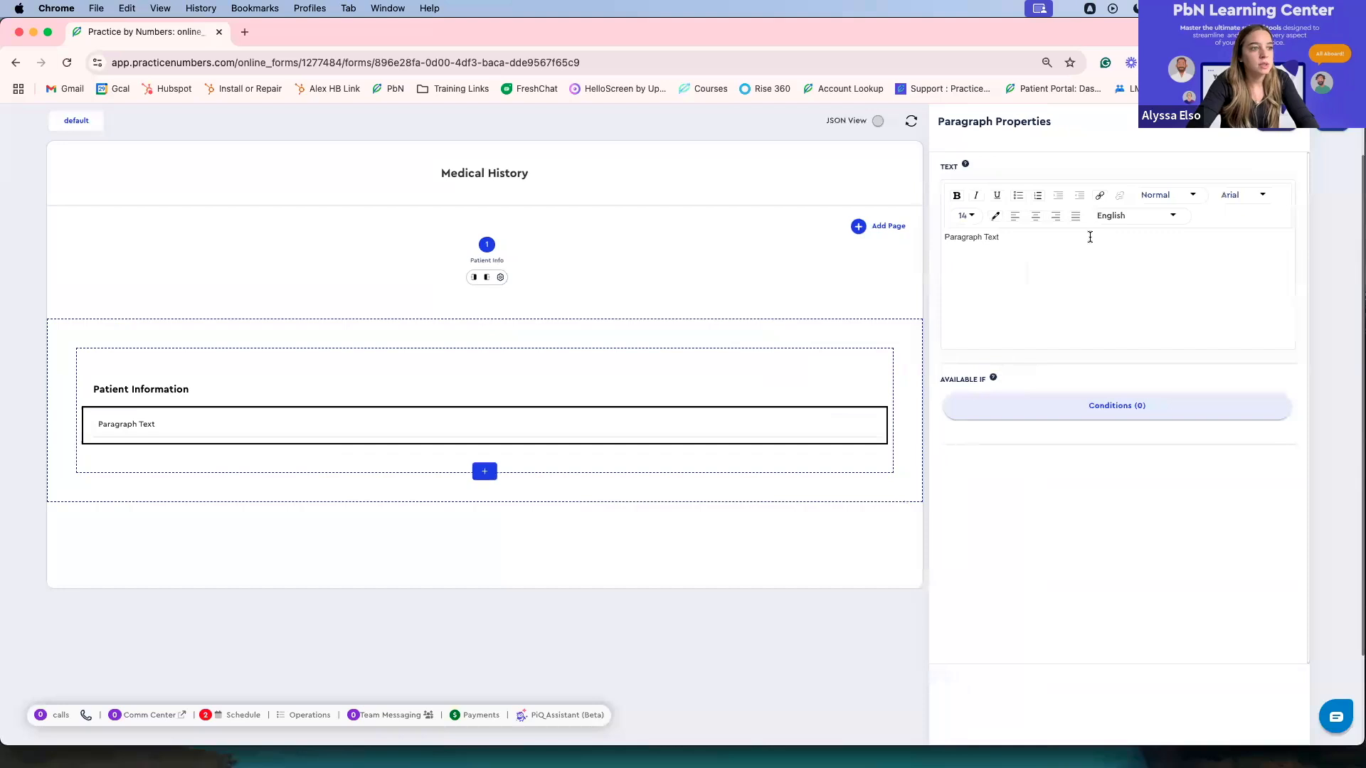
{"action": "triple_click", "coordinate": [1010, 240]}
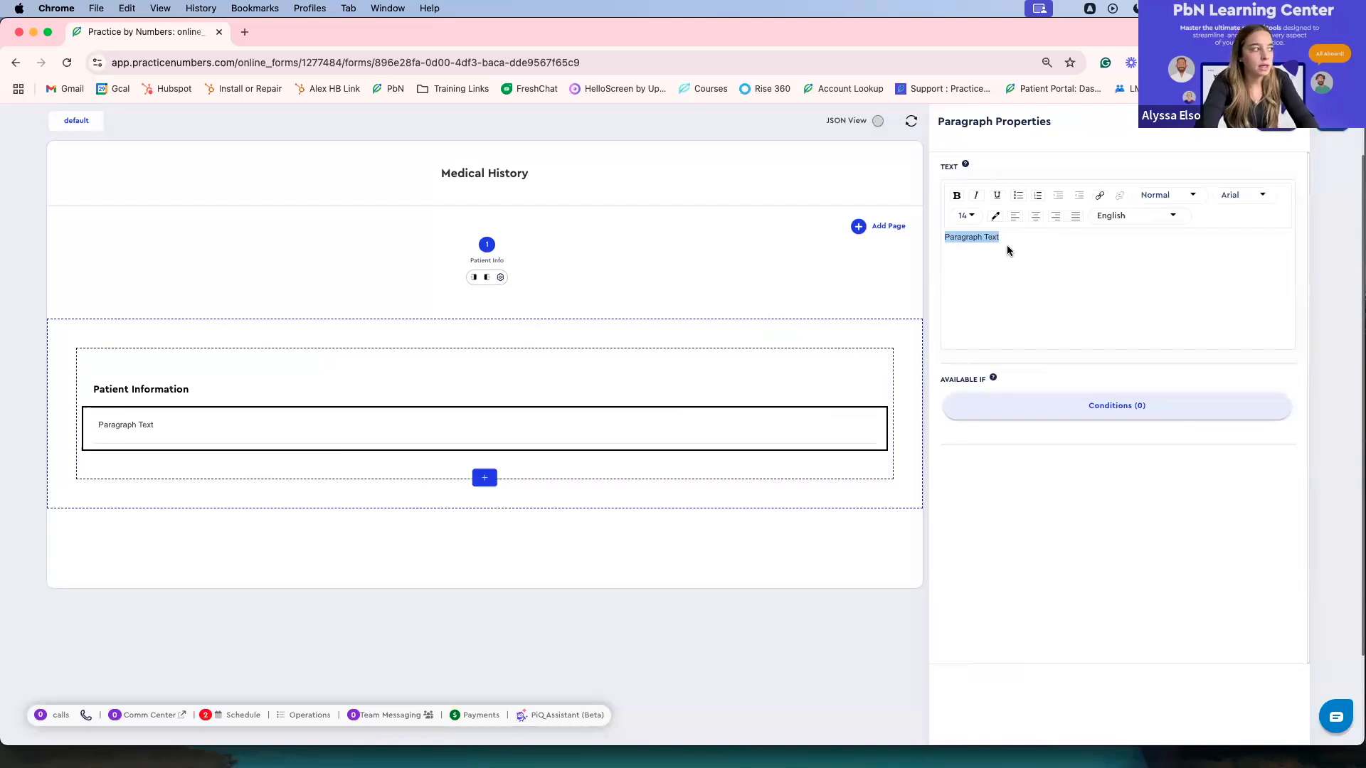
{"action": "type", "text": "Cam"}
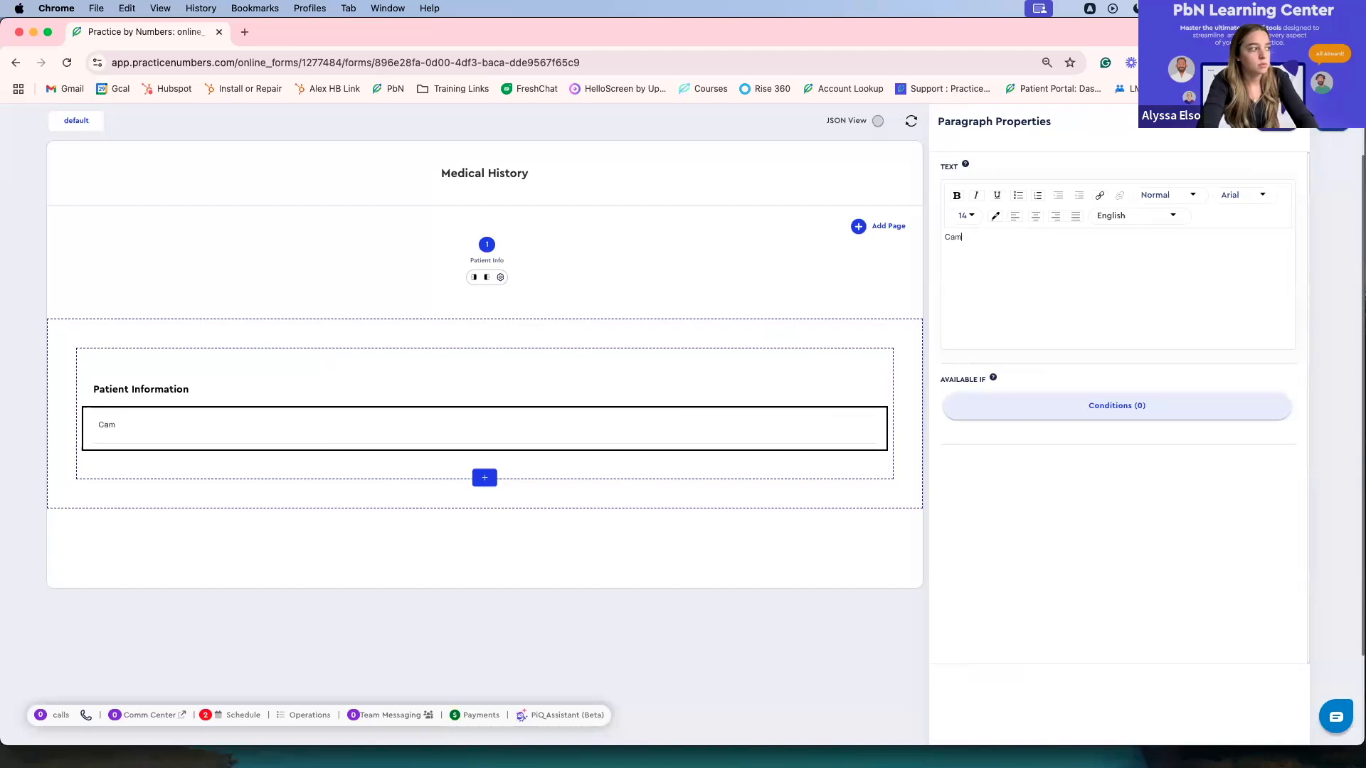
{"action": "type", "text": "cellation "}
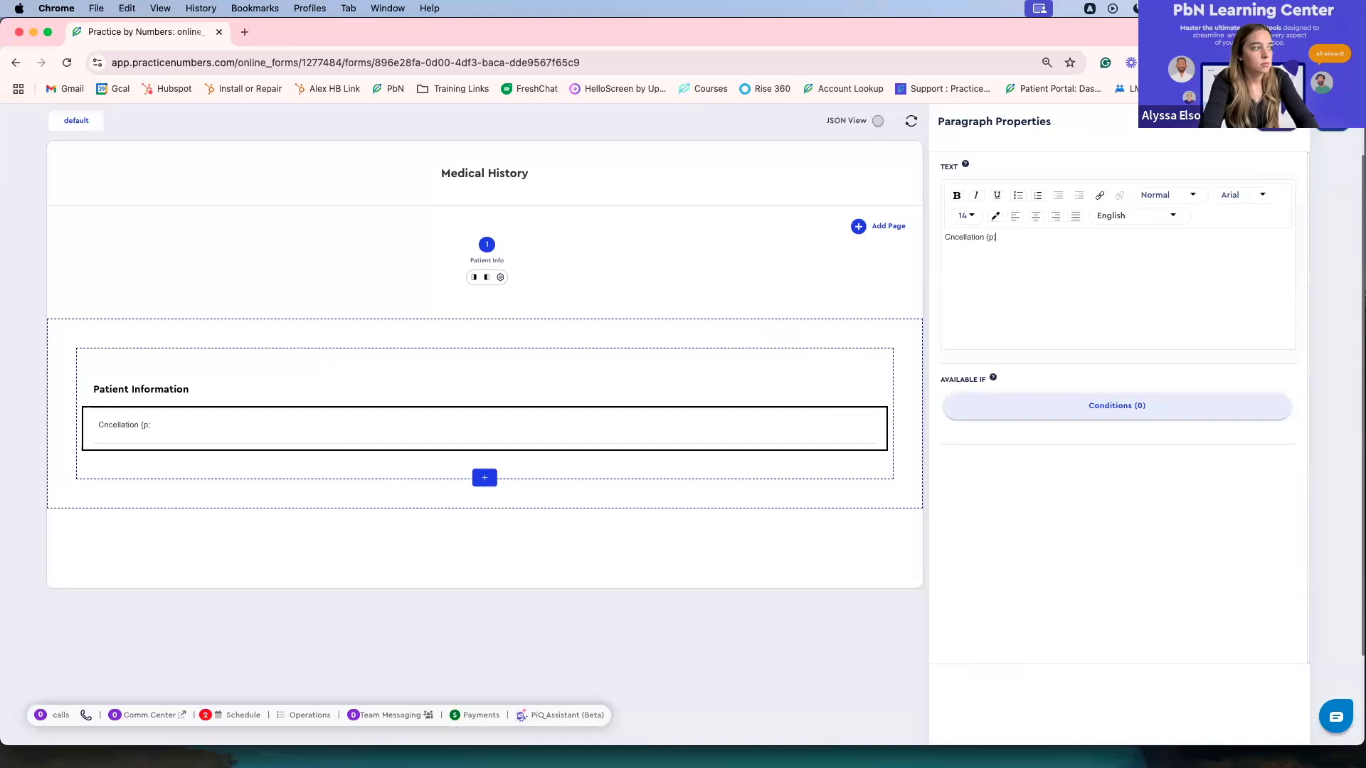
{"action": "type", "text": "Policy is 24 hours"}
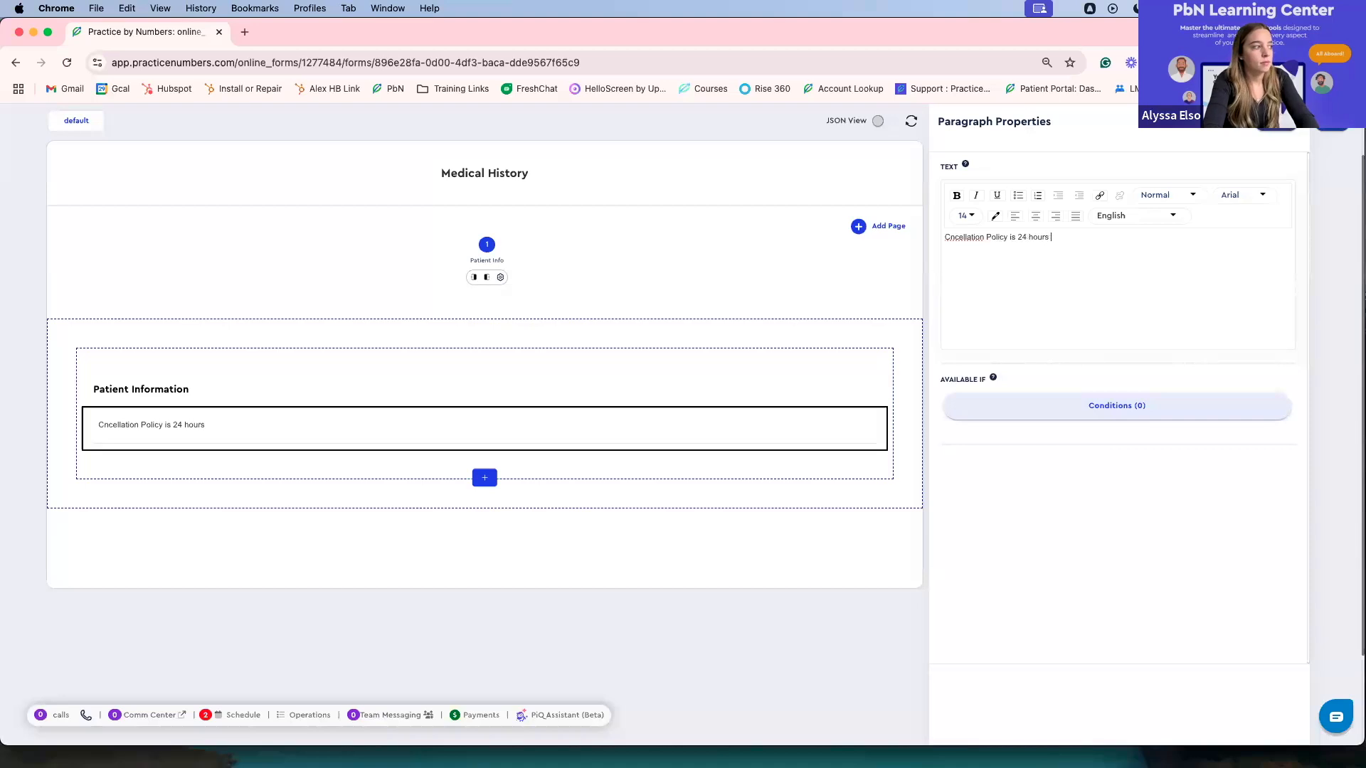
Make the whole cancellation policy paragraph bold at font size 14, and close its properties
{"action": "left_click_drag", "start_coordinate": [1057, 238], "coordinate": [937, 238]}
{"action": "left_click", "coordinate": [956, 199]}
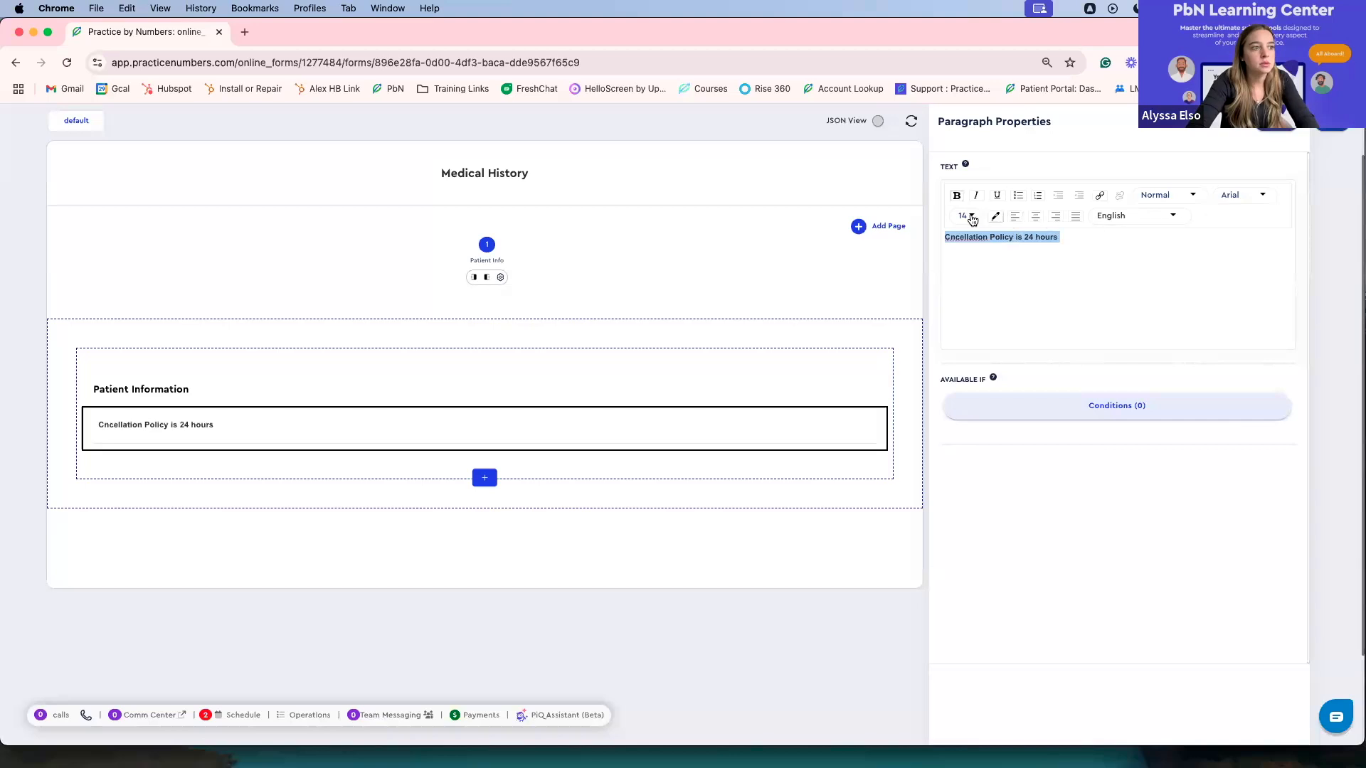
{"action": "left_click", "coordinate": [972, 217]}
{"action": "left_click", "coordinate": [976, 304]}
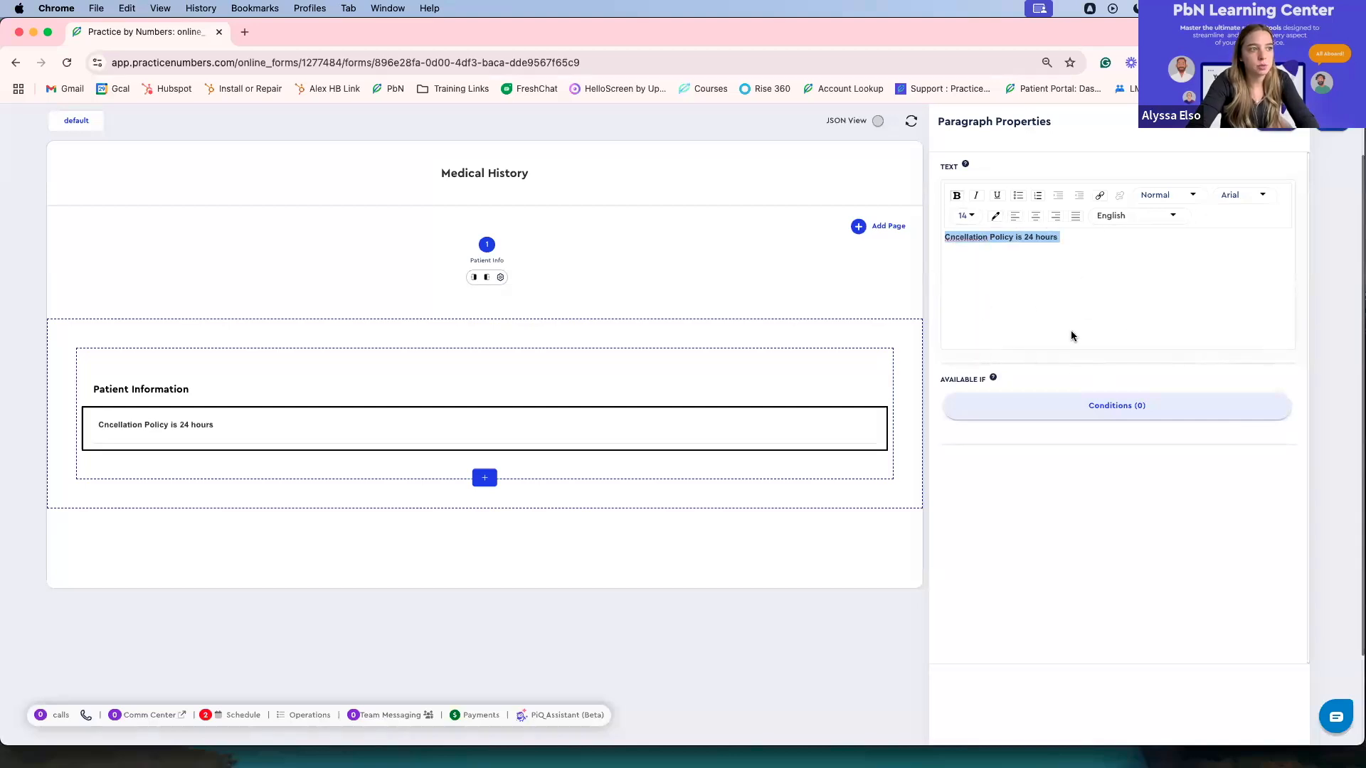
{"action": "scroll", "coordinate": [1056, 318], "scroll_direction": "up", "scroll_amount": 2}
{"action": "left_click", "coordinate": [1286, 194]}
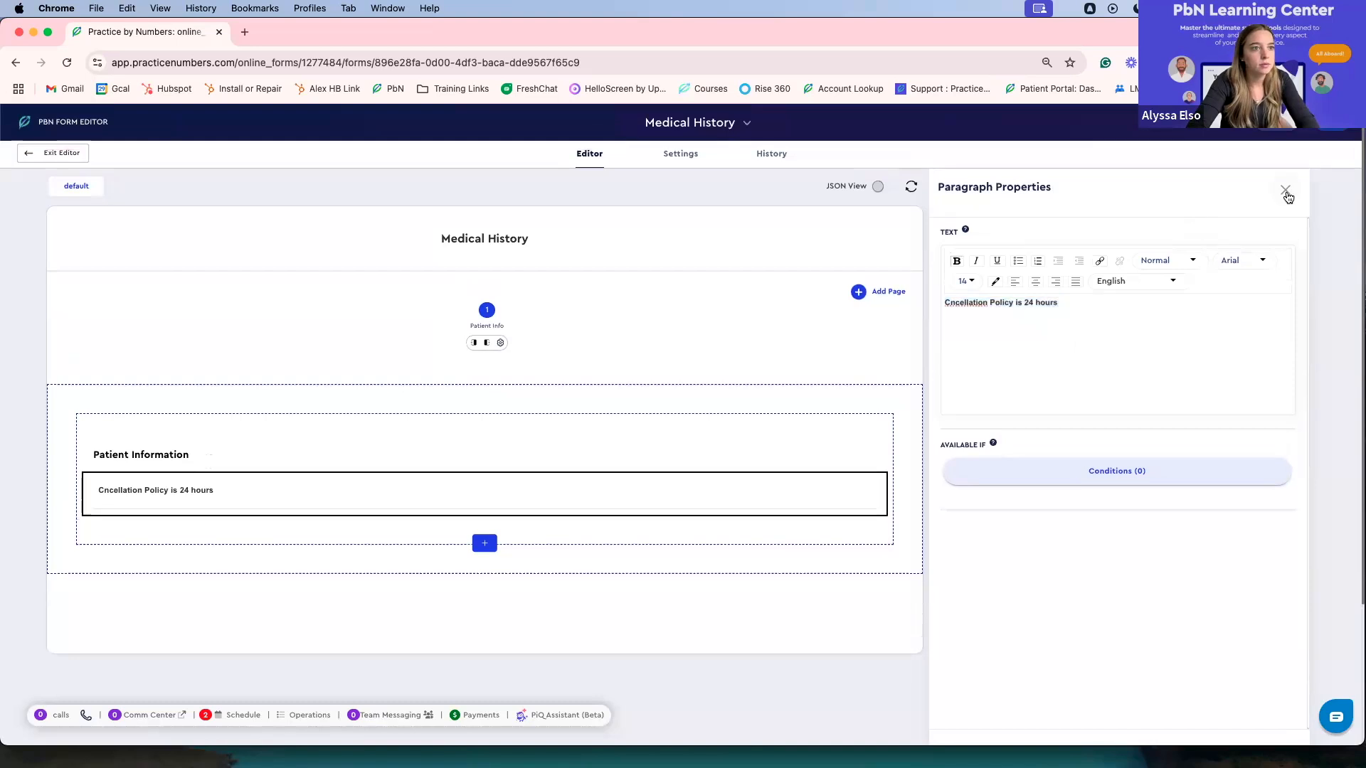
Add an Image component below the paragraph, using the tooth picture from My Images with the image size at 55%
{"action": "left_click", "coordinate": [680, 543]}
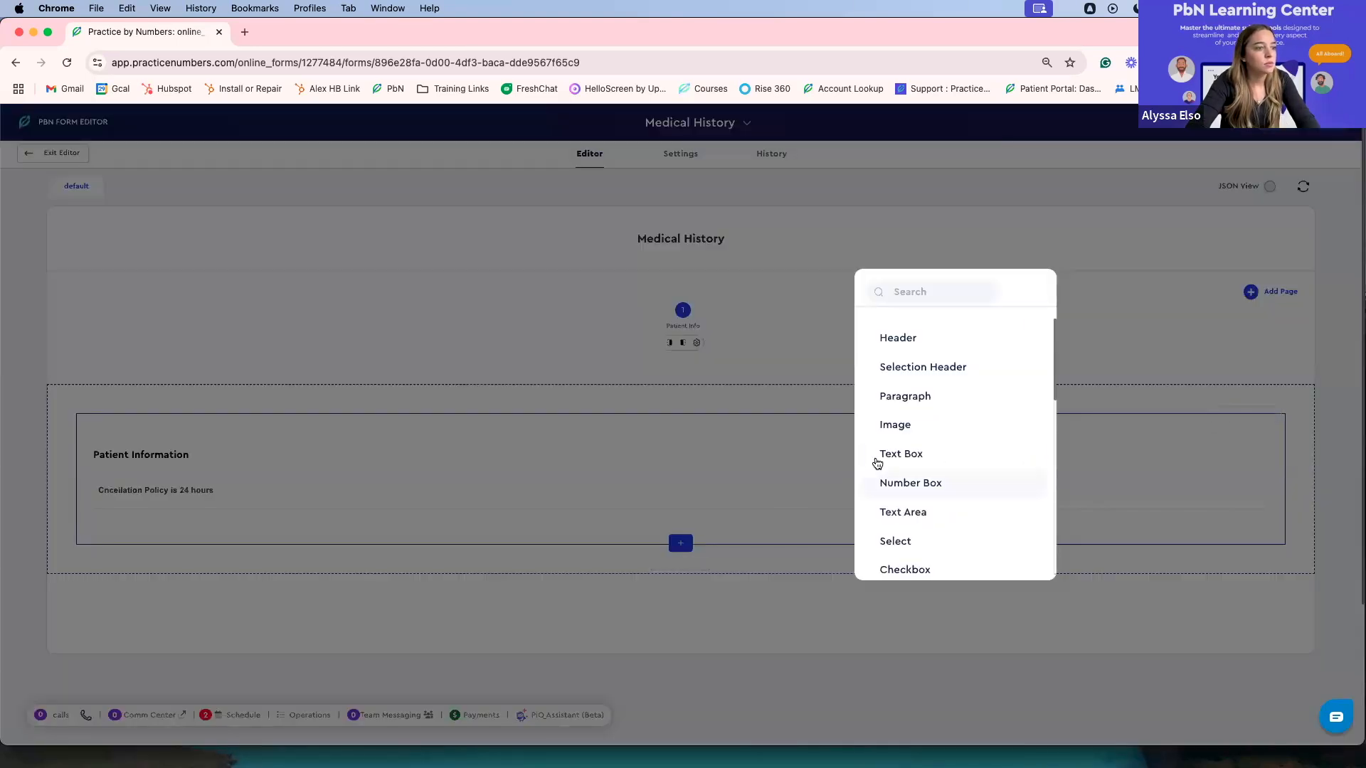
{"action": "left_click", "coordinate": [890, 428]}
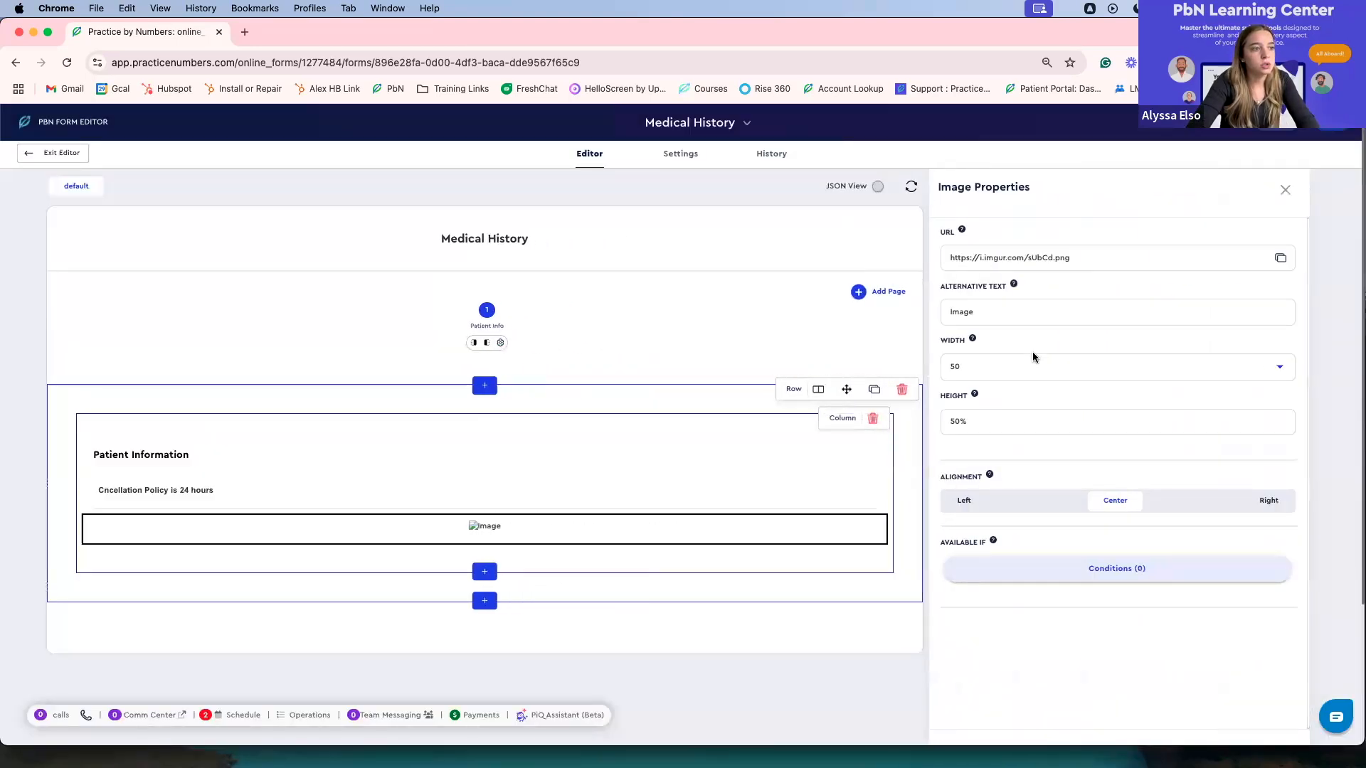
{"action": "left_click", "coordinate": [1280, 259]}
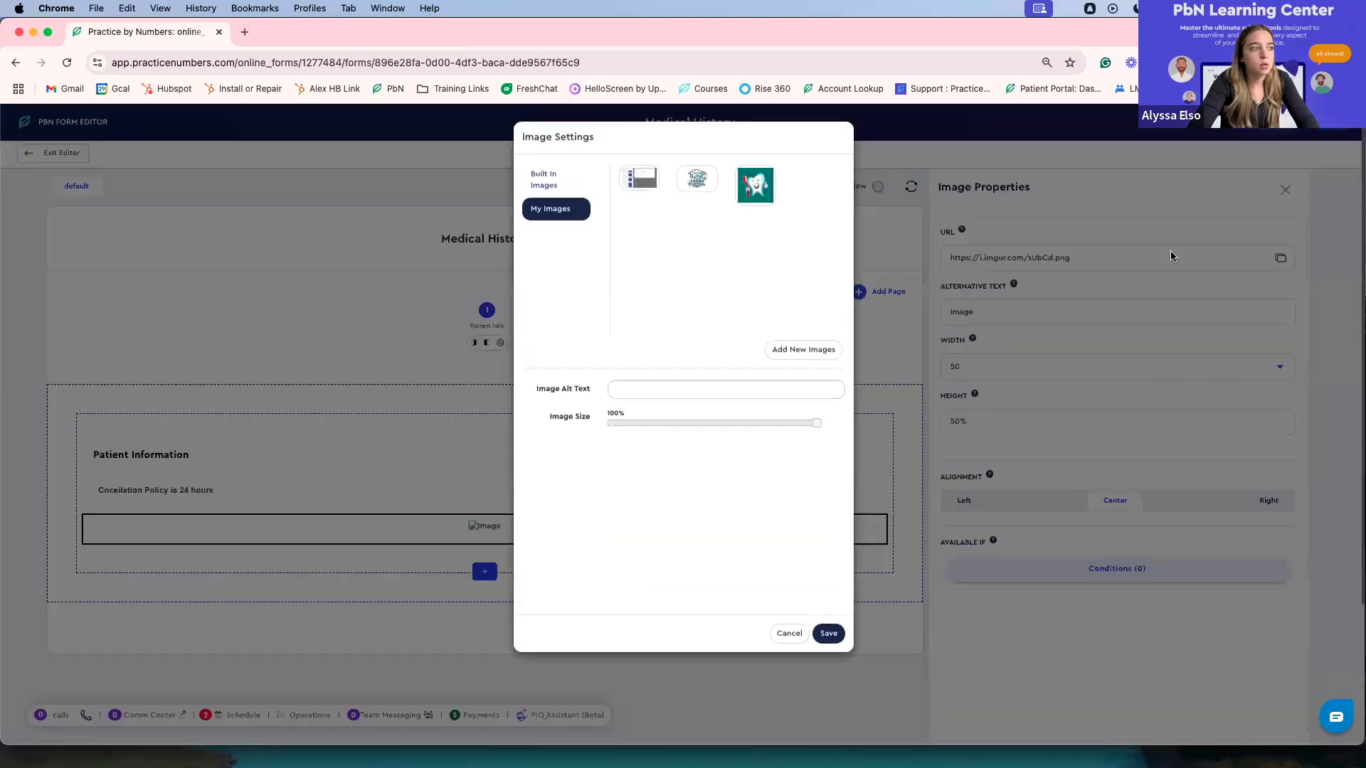
{"action": "left_click", "coordinate": [760, 188]}
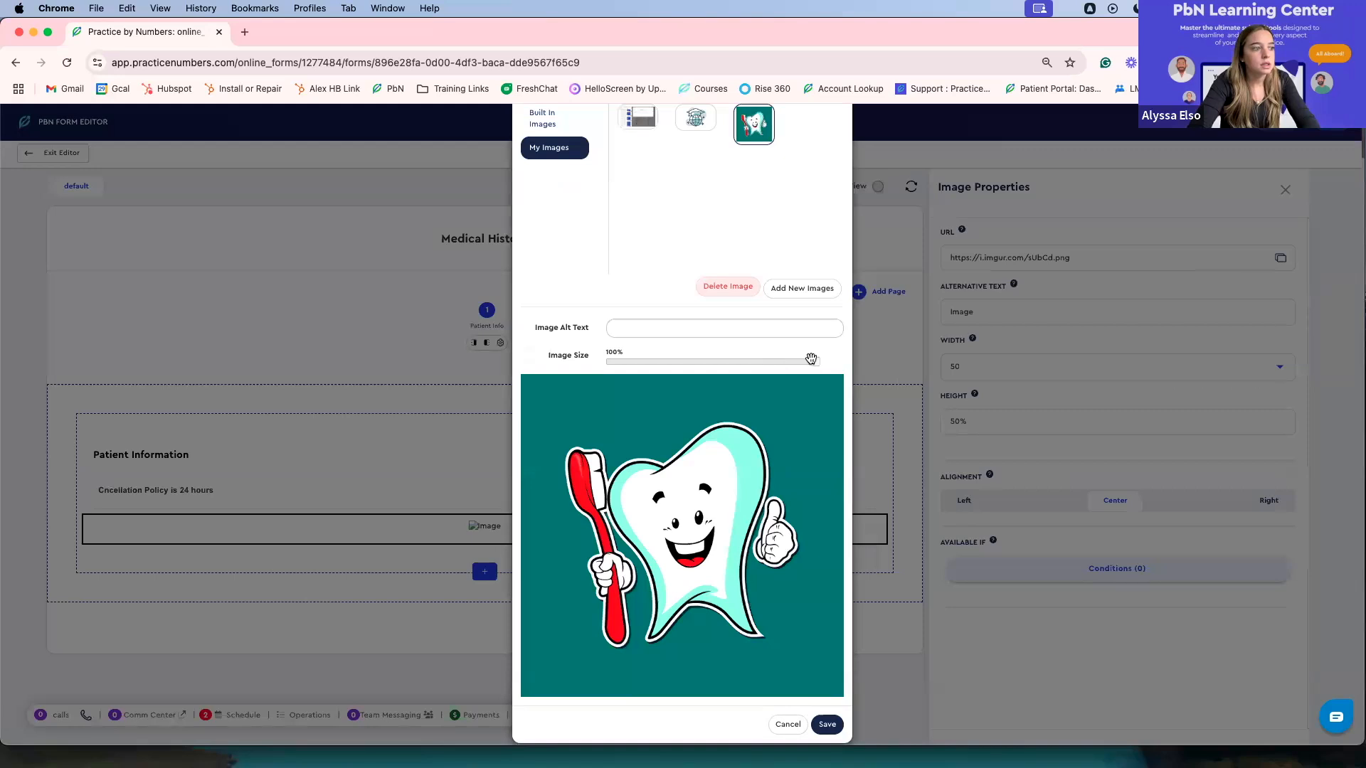
{"action": "left_click_drag", "start_coordinate": [815, 362], "coordinate": [712, 382]}
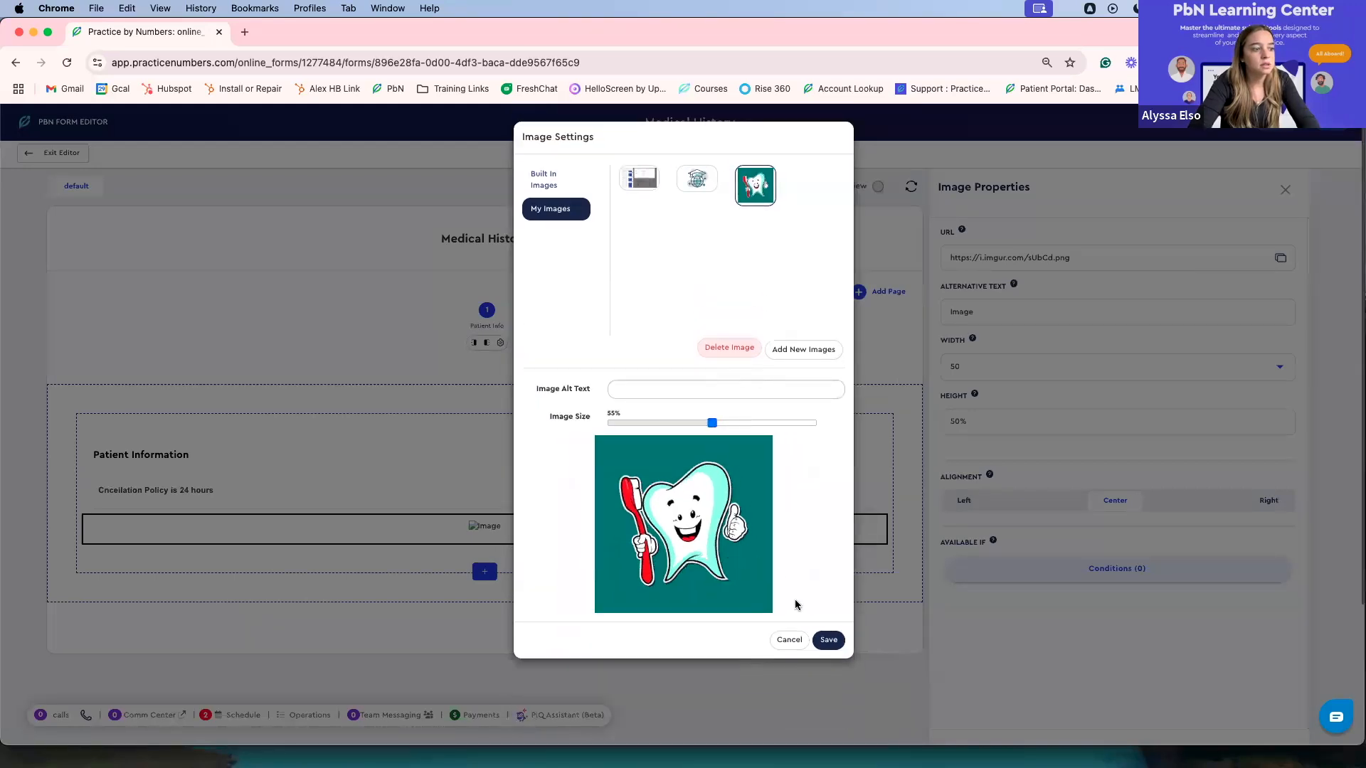
{"action": "left_click", "coordinate": [829, 639]}
Try left and right alignment on the tooth image, and set it back to Center
{"action": "scroll", "coordinate": [835, 619], "scroll_direction": "down", "scroll_amount": 3}
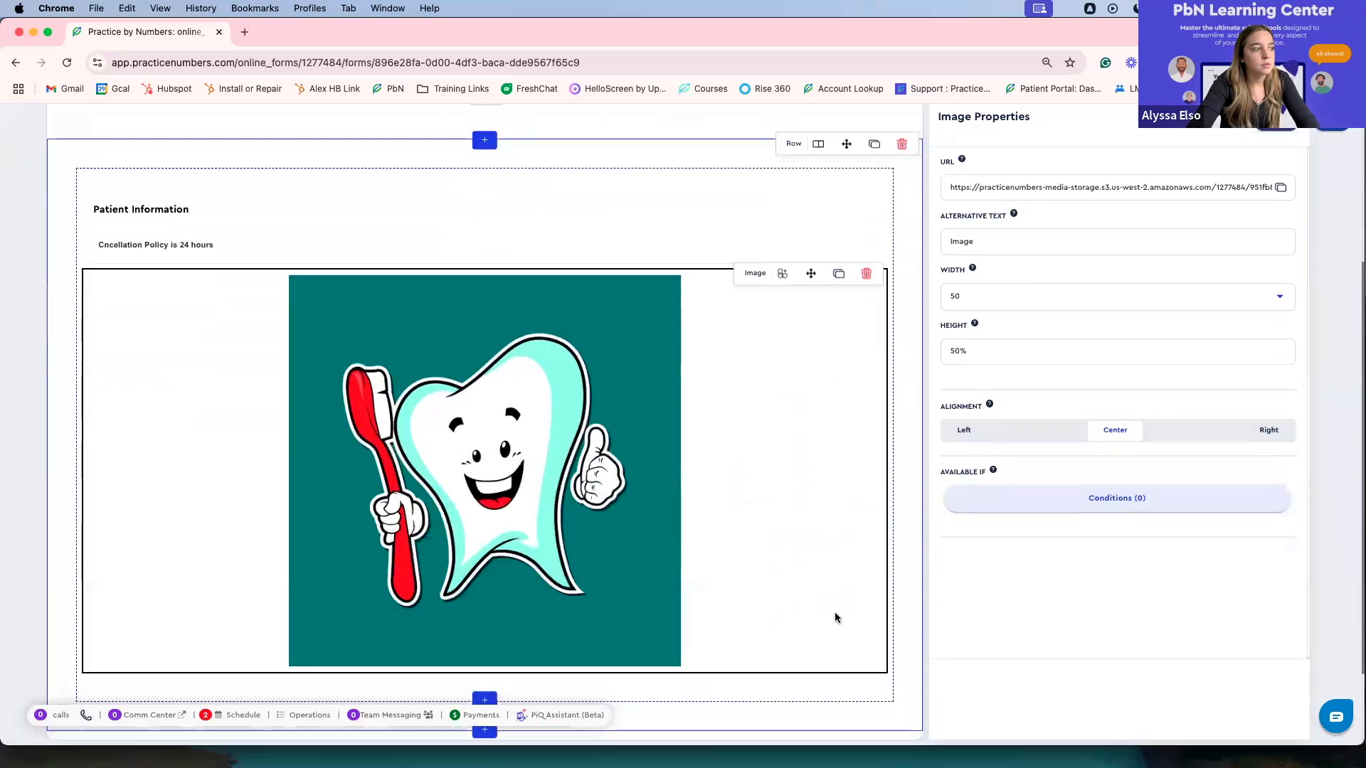
{"action": "scroll", "coordinate": [748, 545], "scroll_direction": "up", "scroll_amount": 2}
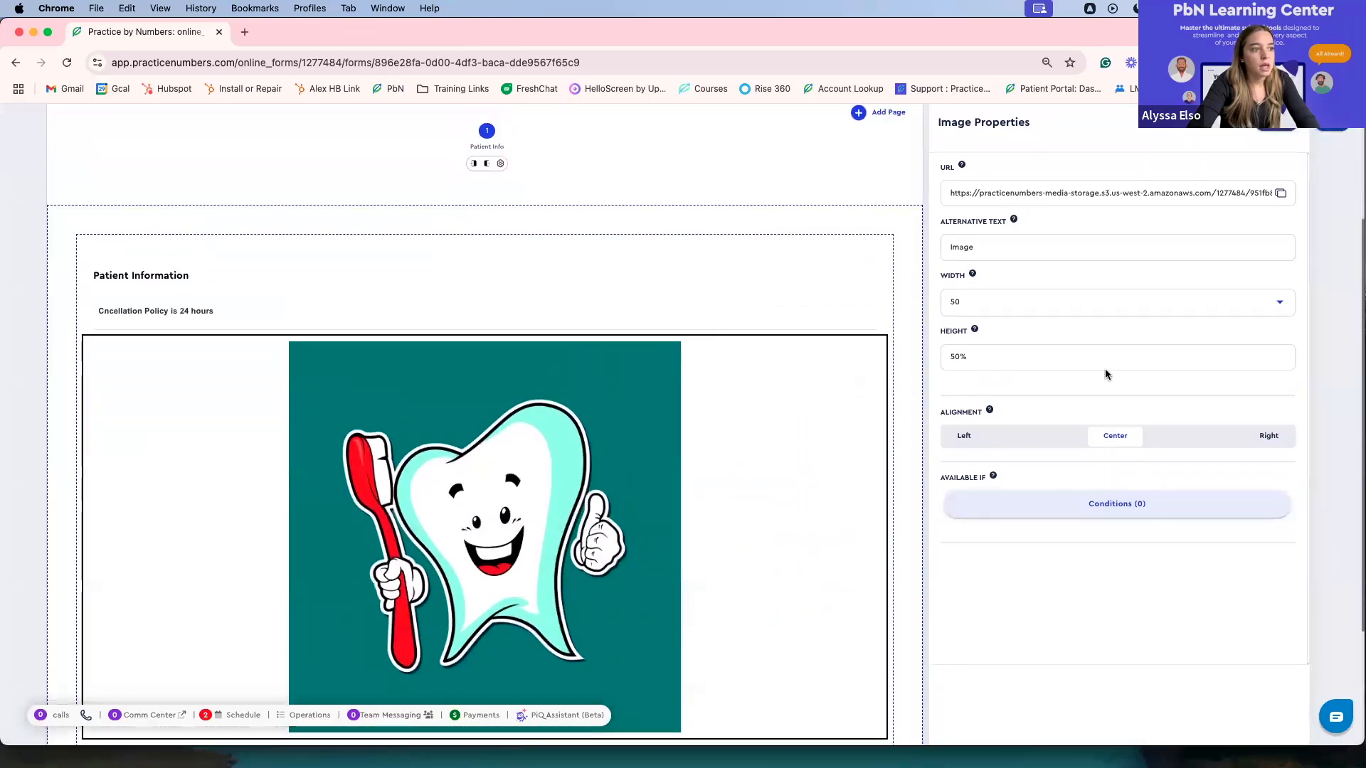
{"action": "left_click", "coordinate": [965, 438]}
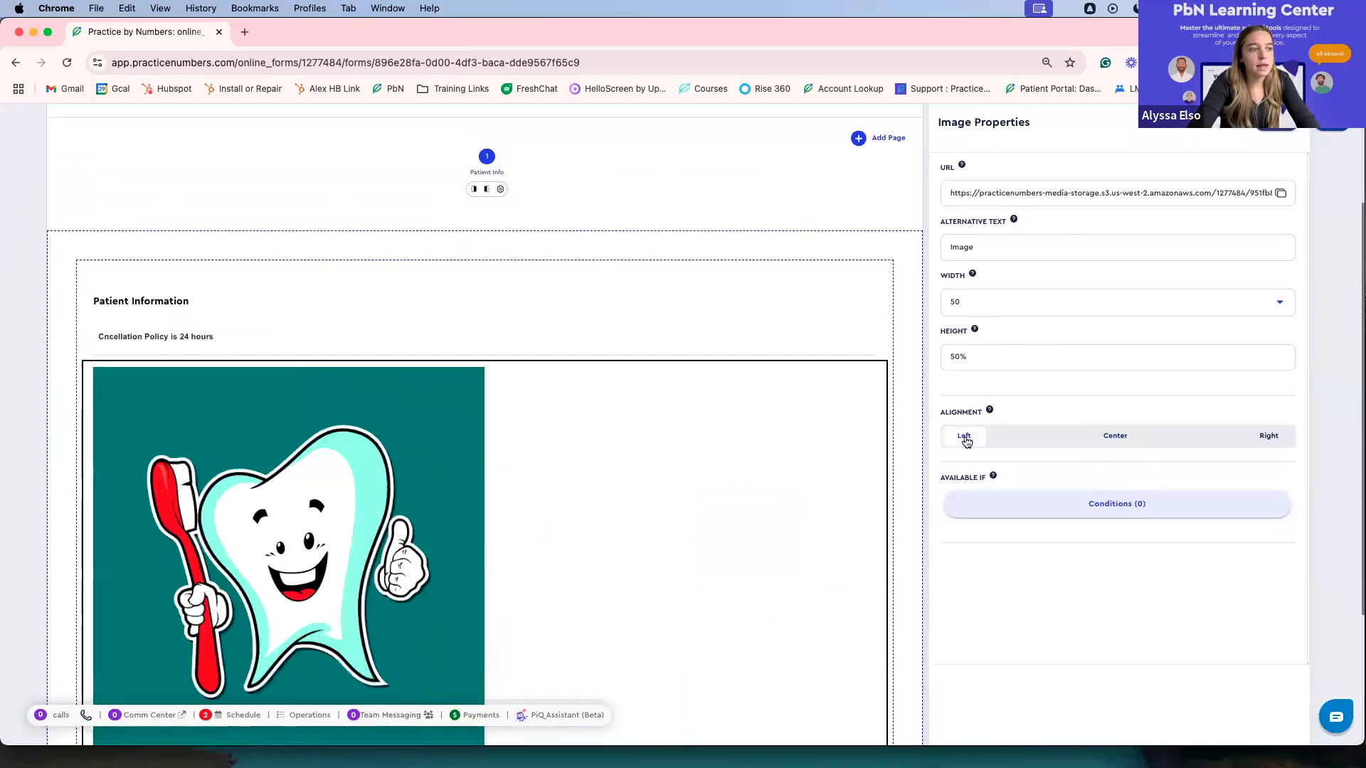
{"action": "left_click", "coordinate": [1111, 438]}
{"action": "left_click", "coordinate": [1269, 436]}
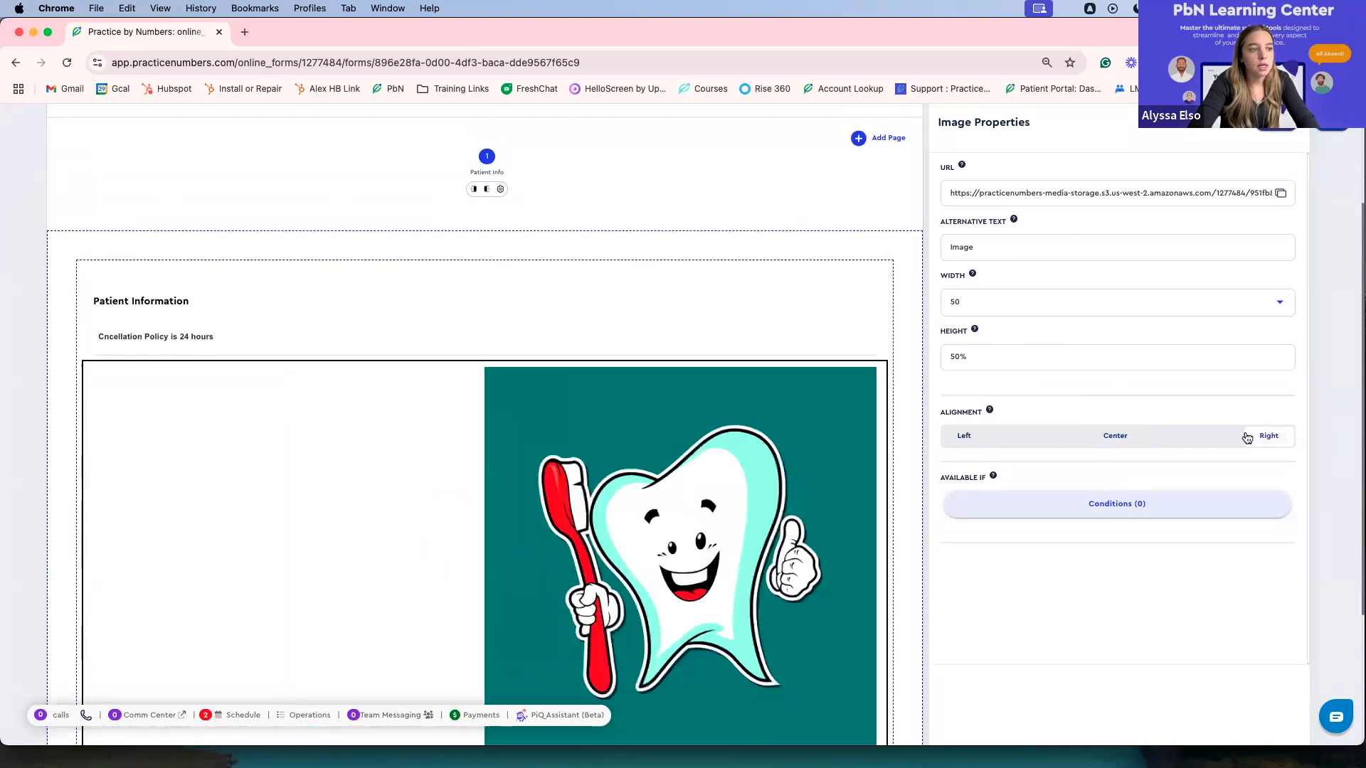
{"action": "left_click", "coordinate": [1137, 437]}
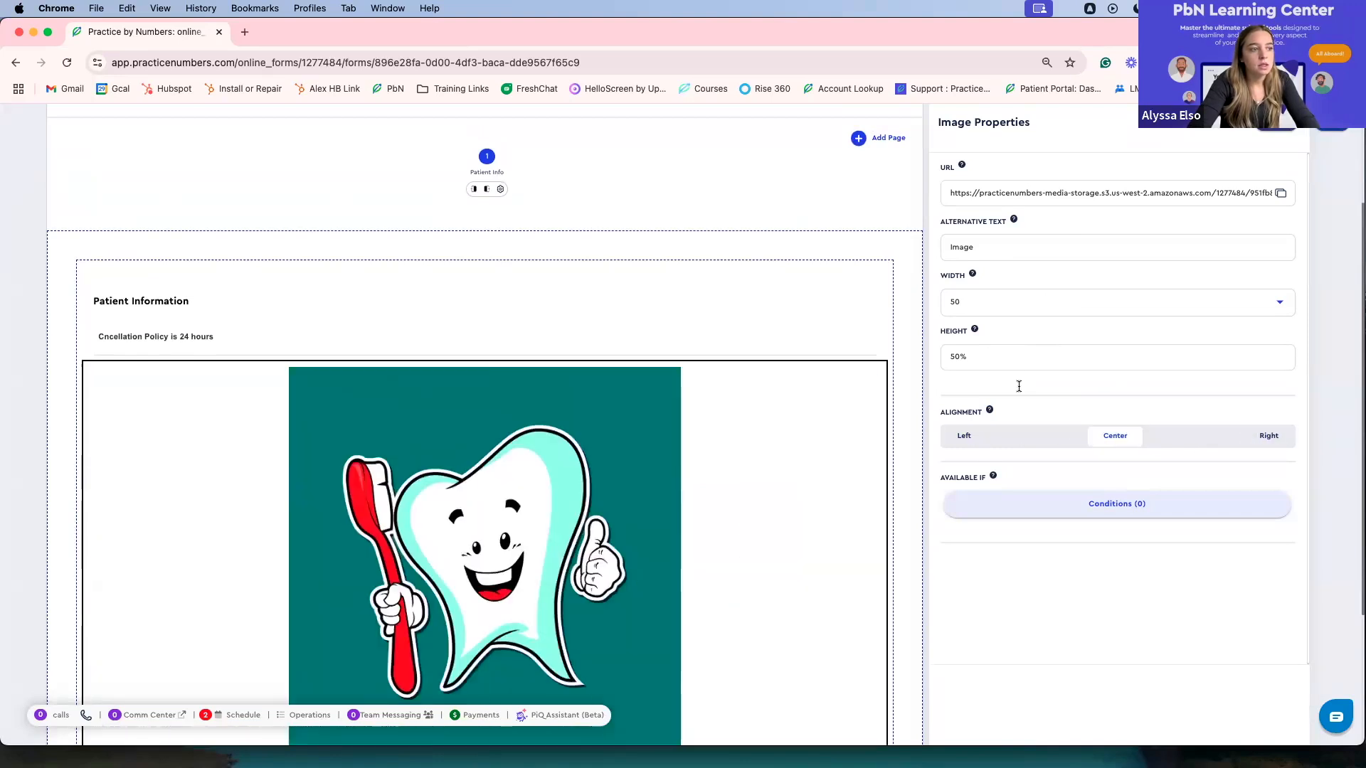
Try widths of 33 and 25 on the tooth image, and set its width to 100
{"action": "left_click", "coordinate": [976, 357]}
{"action": "left_click_drag", "start_coordinate": [976, 357], "coordinate": [949, 357]}
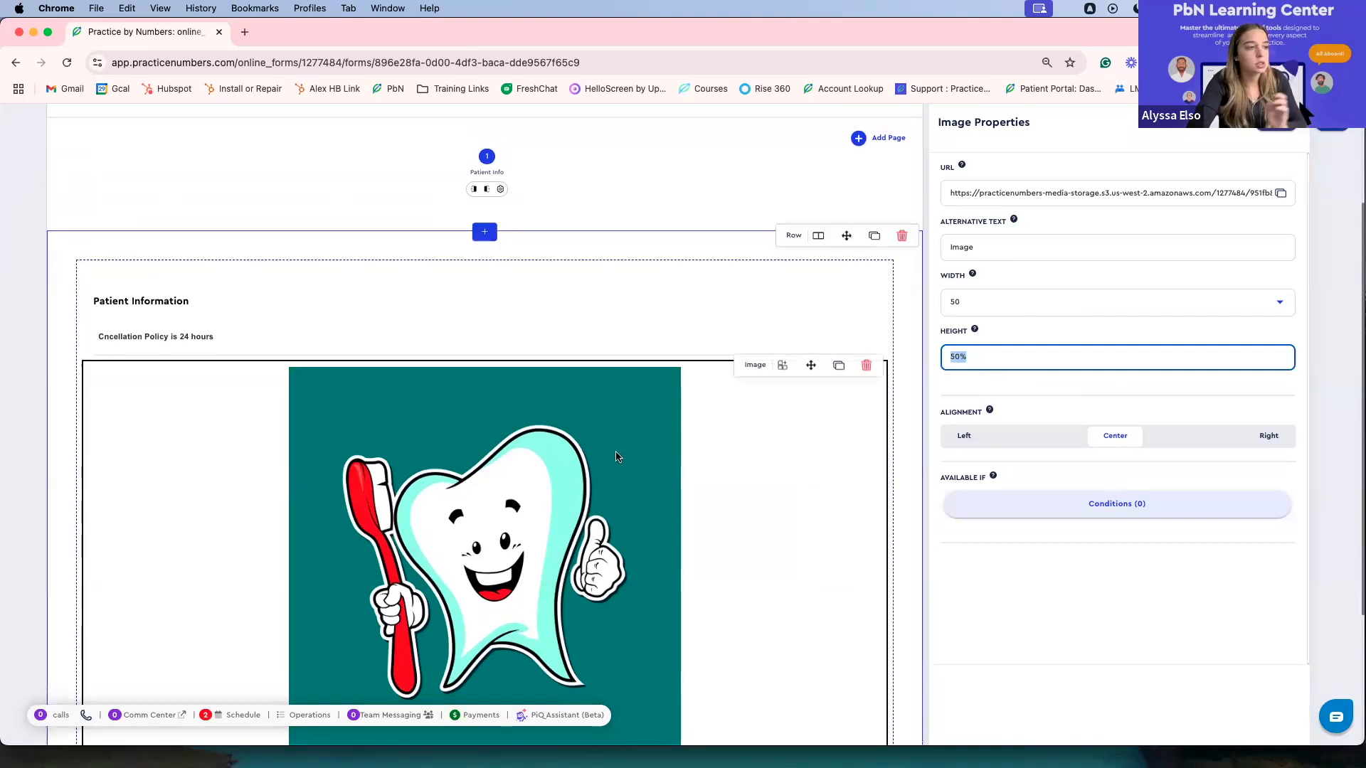
{"action": "left_click", "coordinate": [985, 305]}
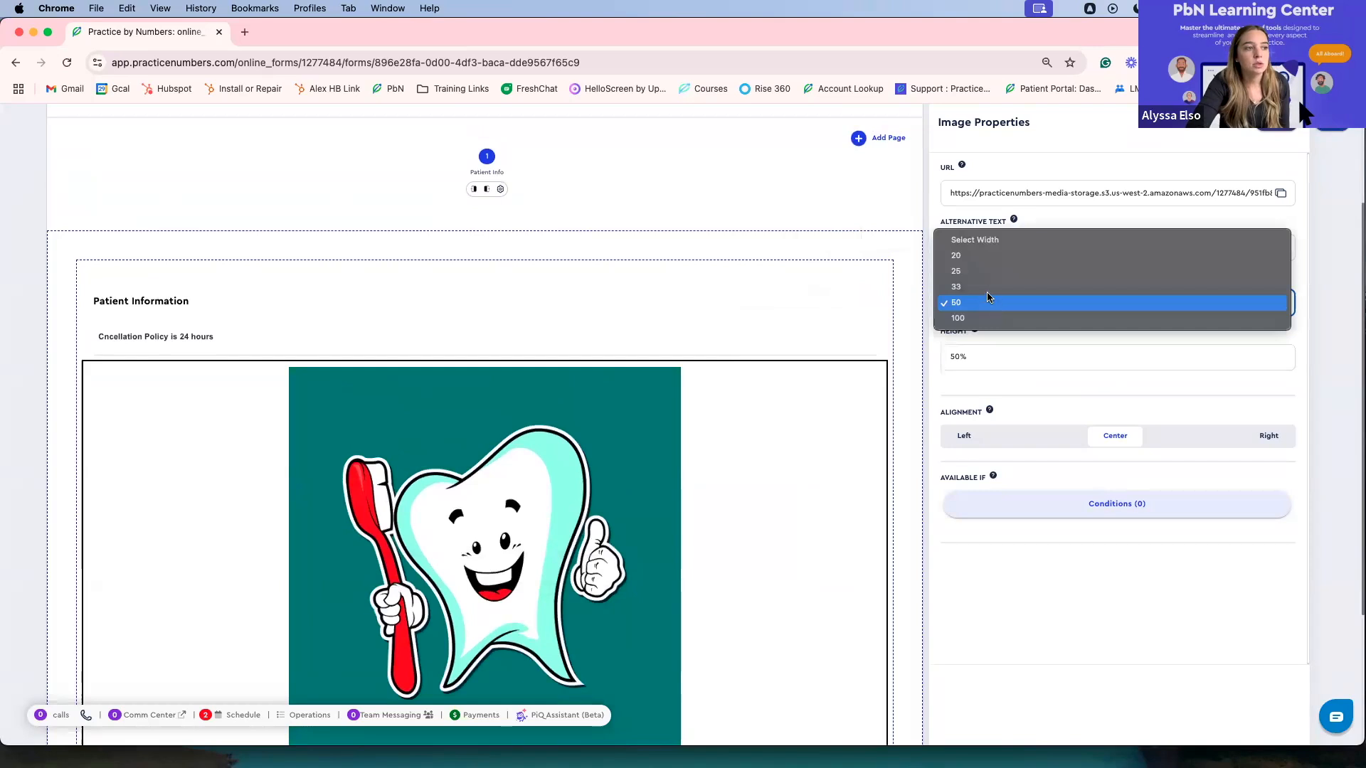
{"action": "left_click", "coordinate": [988, 290]}
{"action": "left_click", "coordinate": [997, 265]}
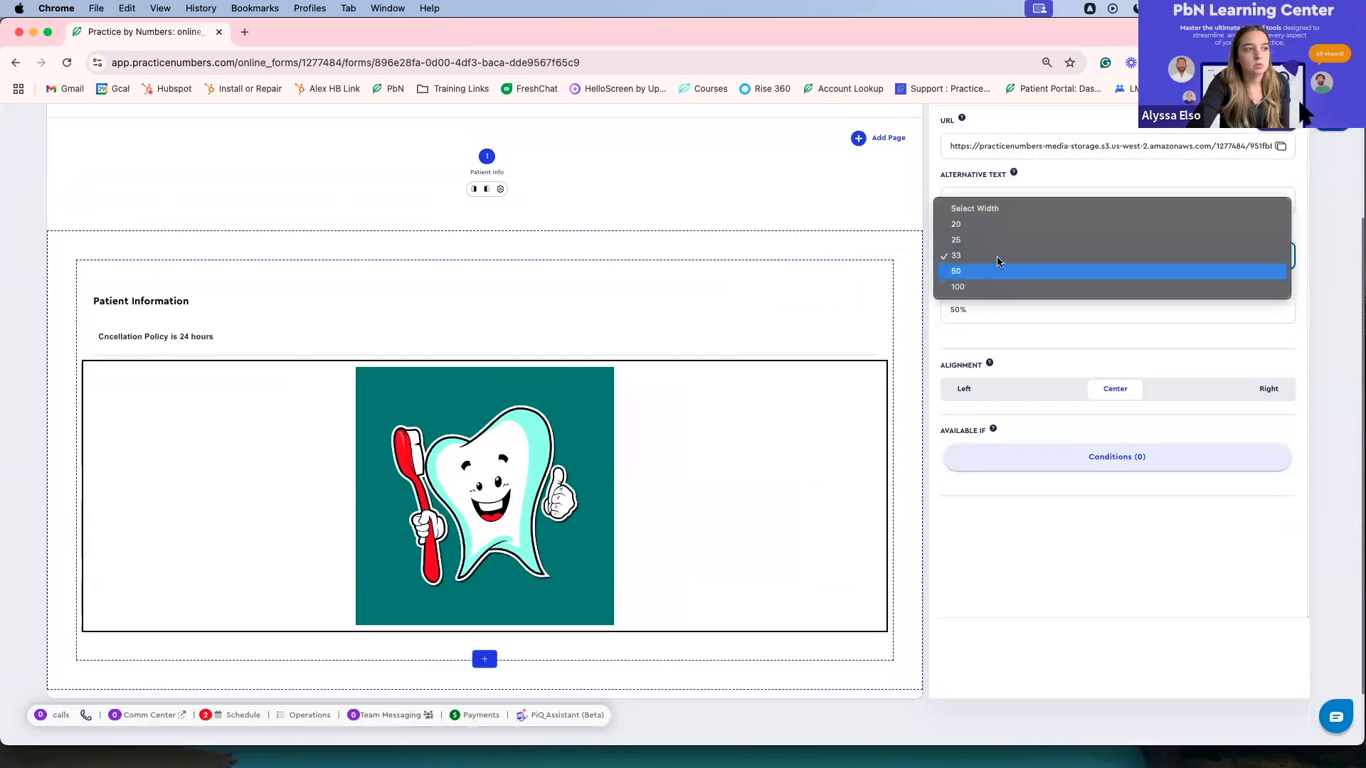
{"action": "left_click", "coordinate": [1000, 243]}
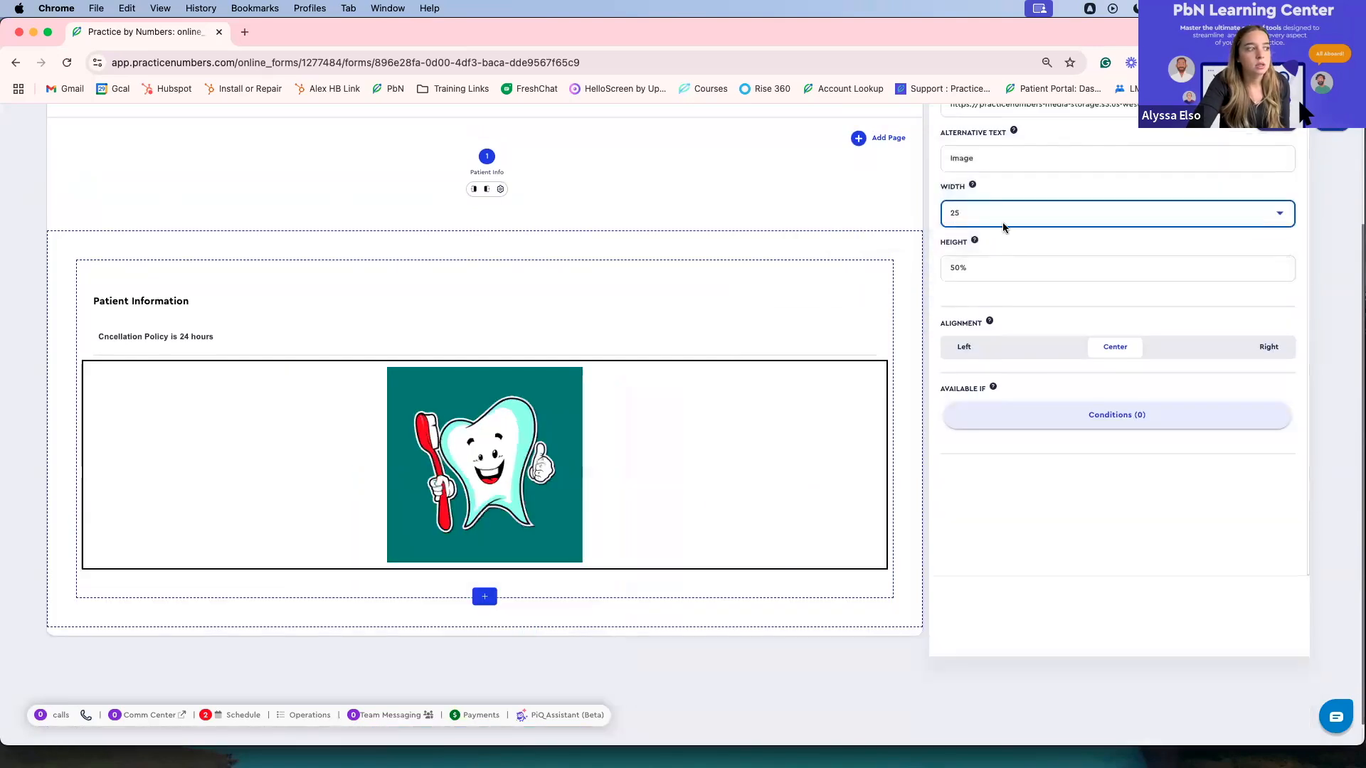
{"action": "left_click", "coordinate": [1001, 221]}
{"action": "left_click", "coordinate": [997, 260]}
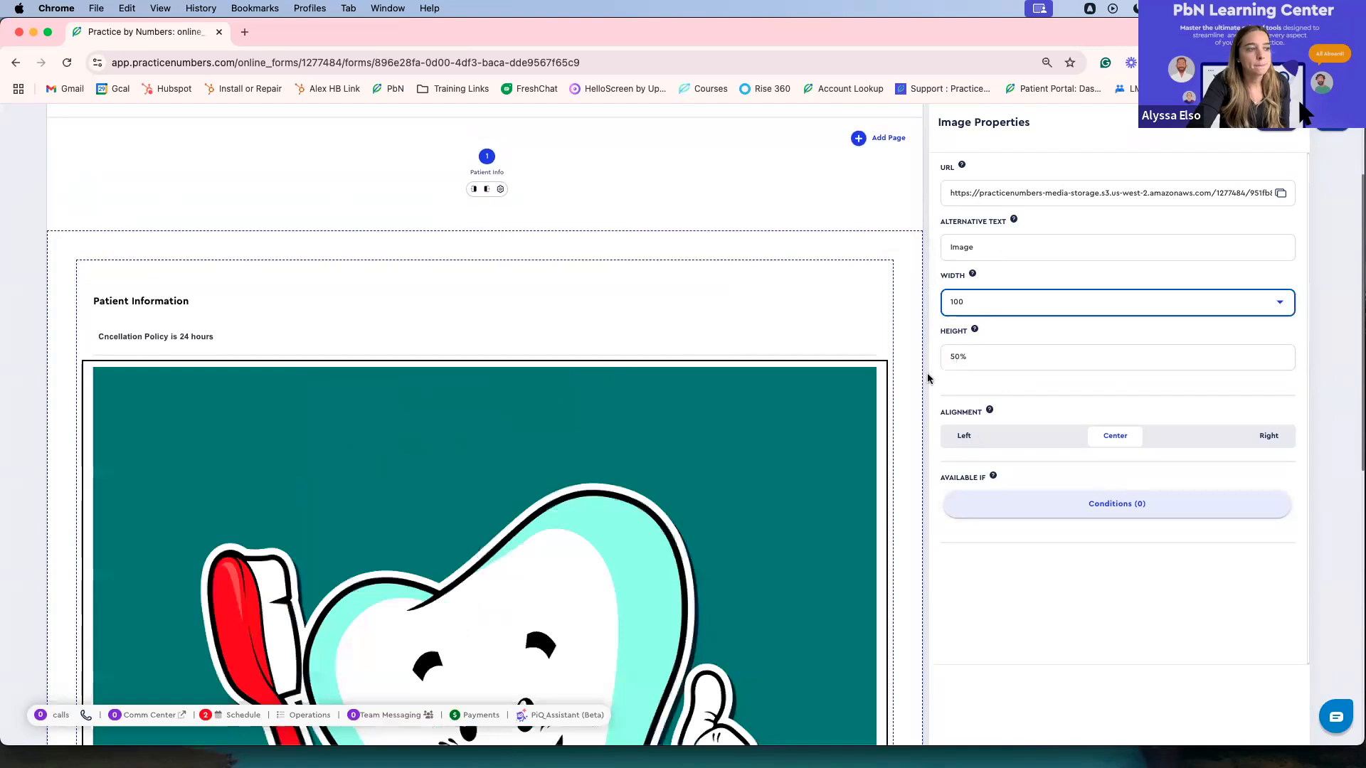
Delete the tooth image from the Patient Info page
{"action": "left_click", "coordinate": [866, 365]}
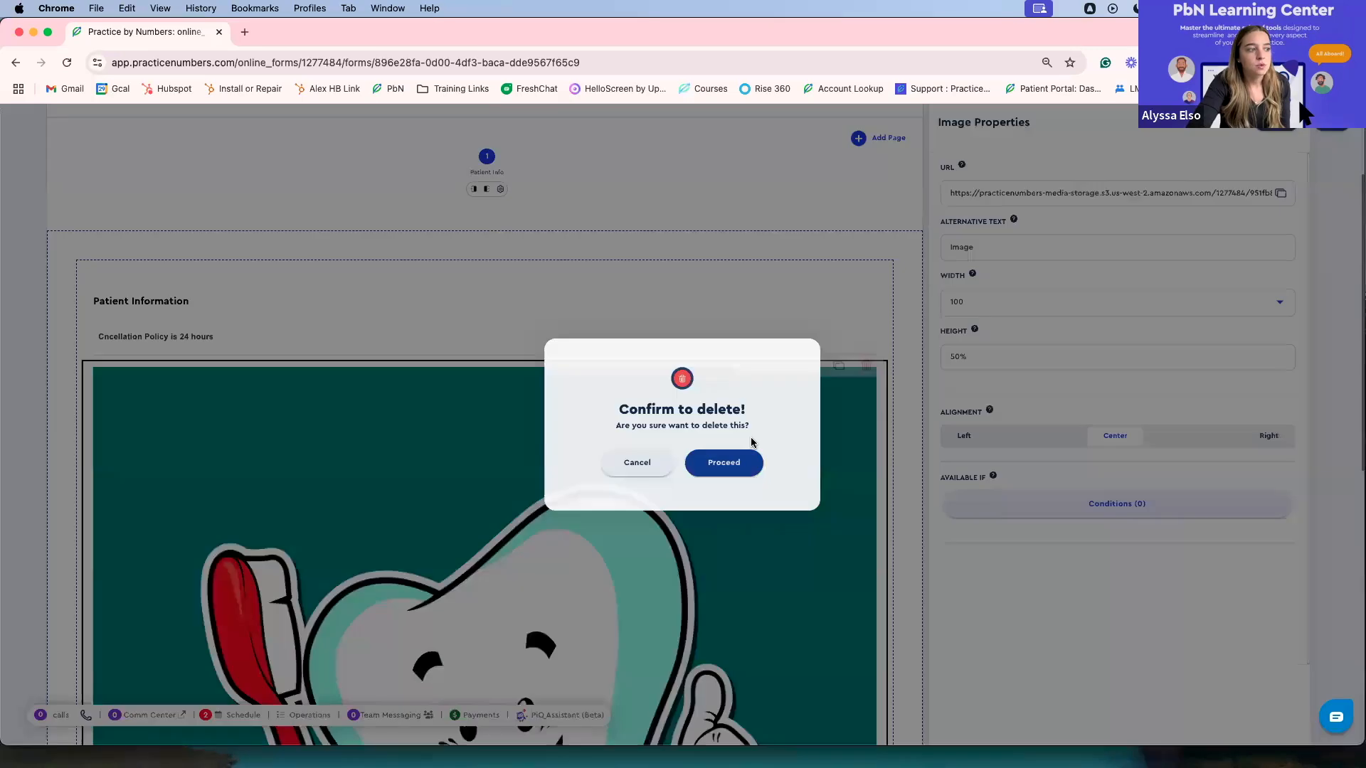
{"action": "left_click", "coordinate": [723, 463]}
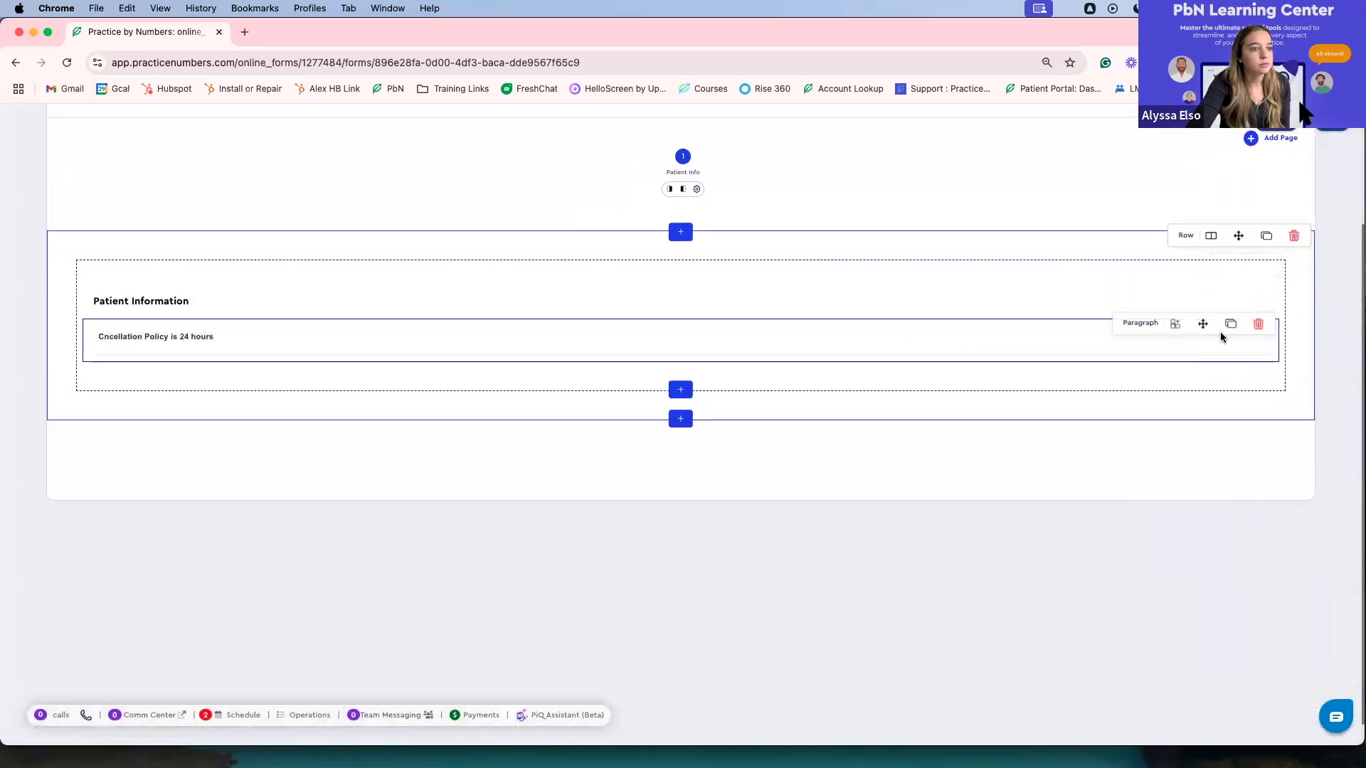
{"action": "left_click", "coordinate": [1249, 325]}
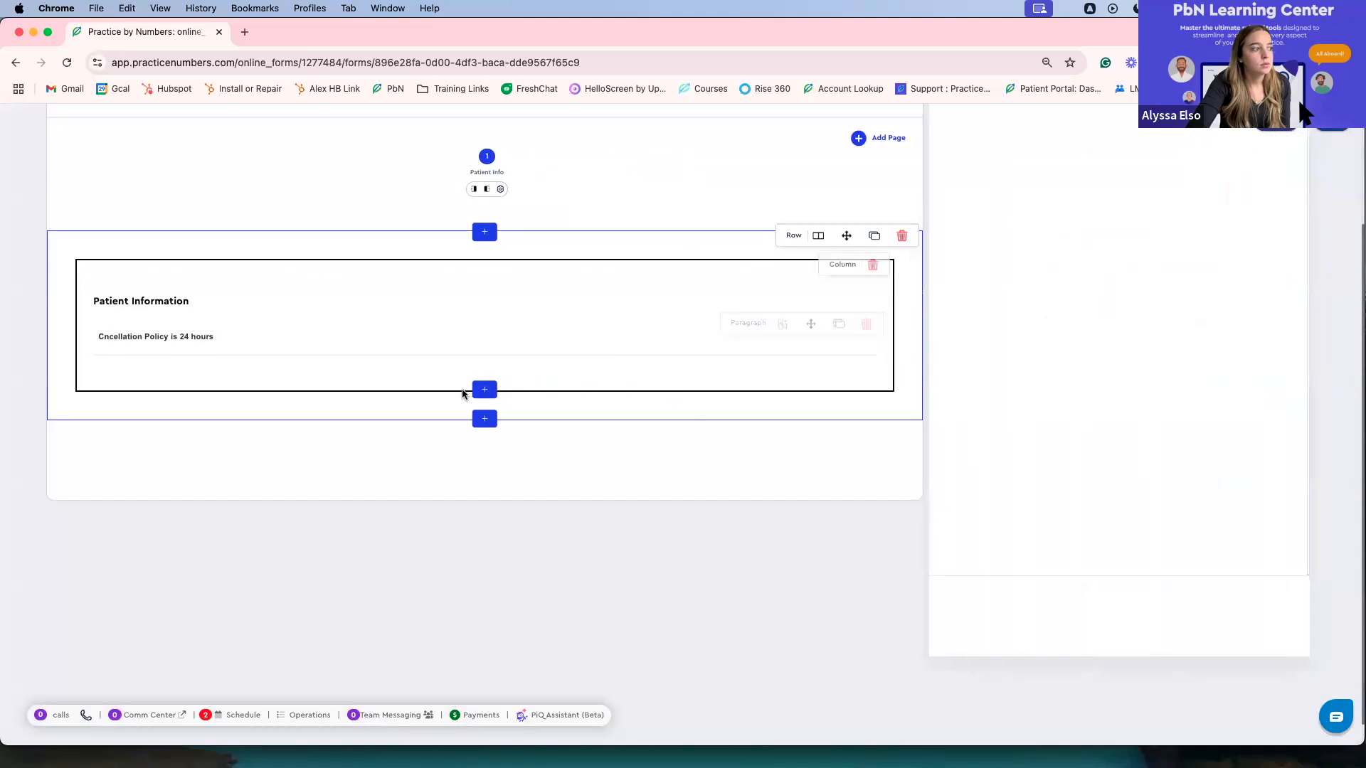
Try a Text Box component below the cancellation policy paragraph, and delete it from the Patient Info page
{"action": "left_click", "coordinate": [490, 391]}
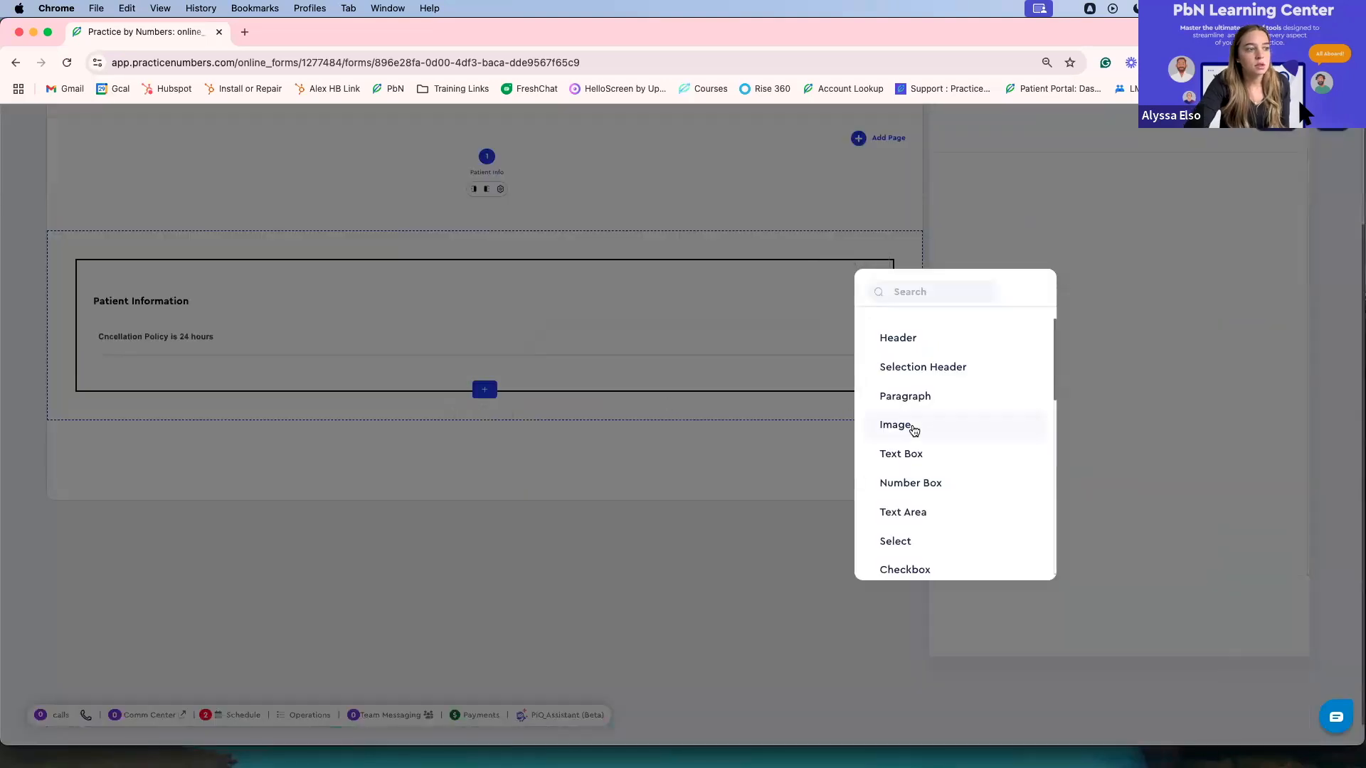
{"action": "left_click", "coordinate": [912, 451]}
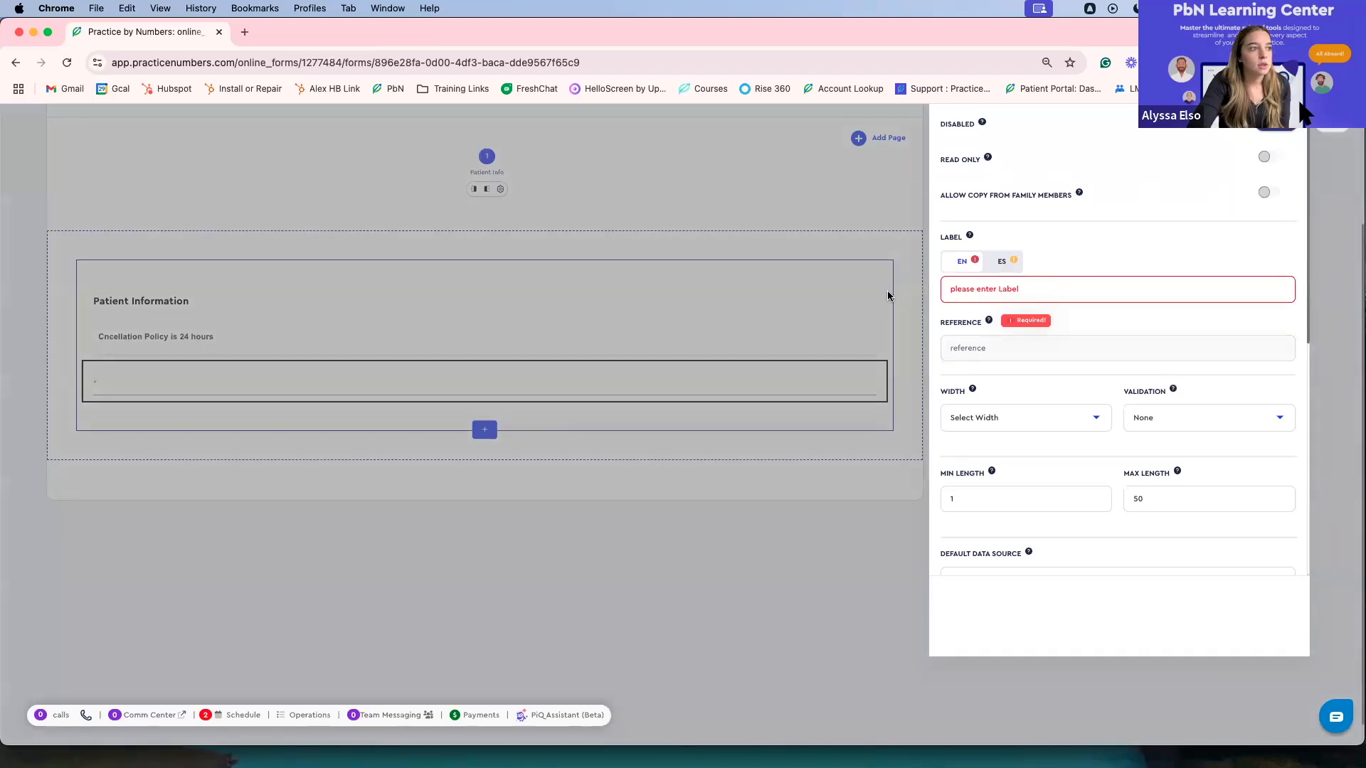
{"action": "scroll", "coordinate": [1136, 321], "scroll_direction": "up", "scroll_amount": 3}
{"action": "left_click", "coordinate": [1285, 166]}
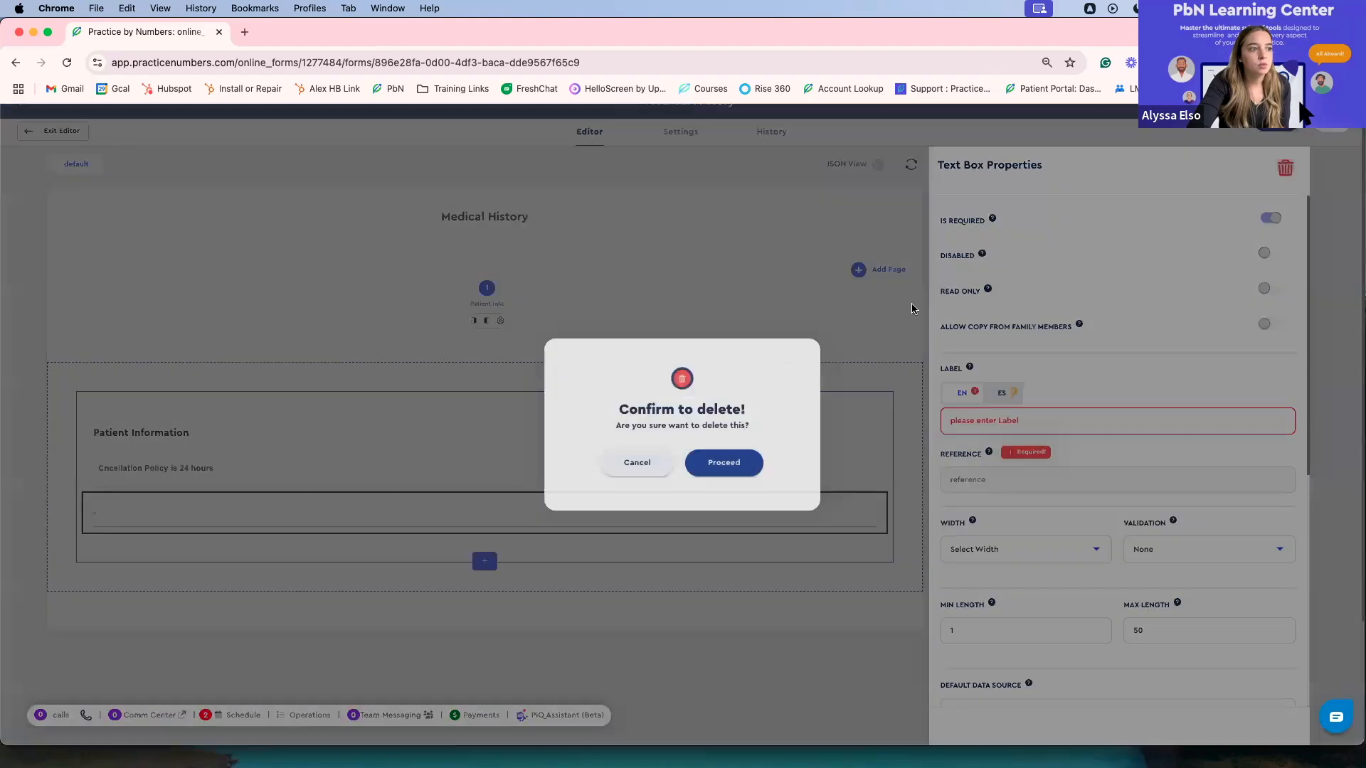
{"action": "left_click", "coordinate": [723, 463]}
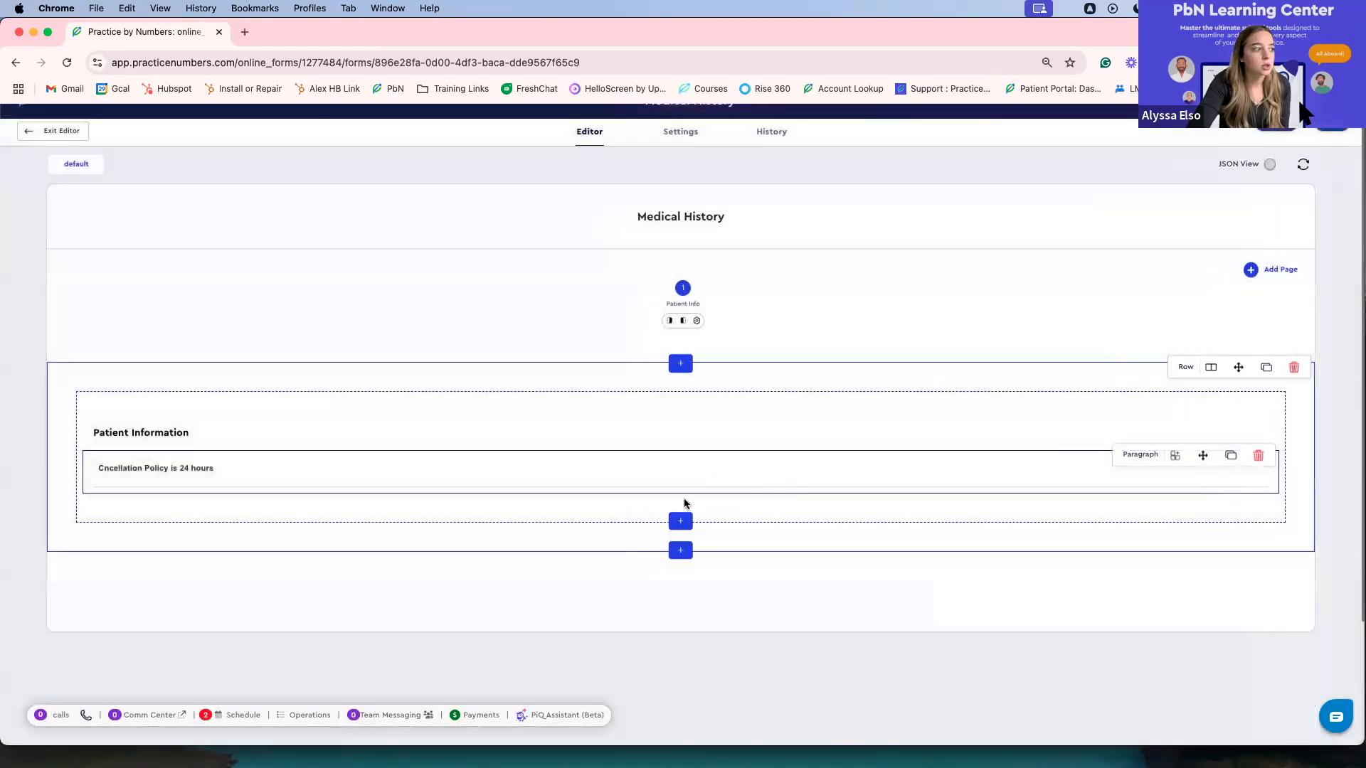
Try a Text Area component below the cancellation policy paragraph, and delete it
{"action": "left_click", "coordinate": [685, 524]}
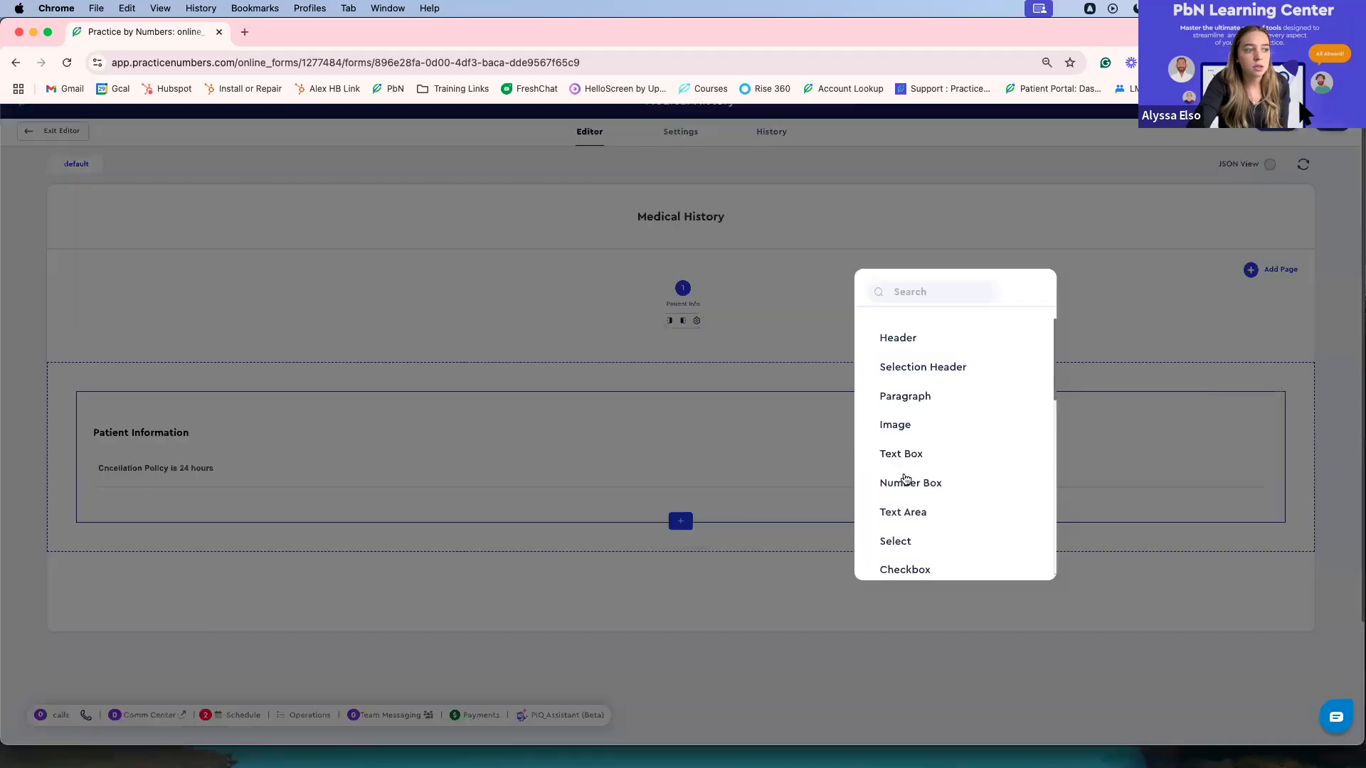
{"action": "left_click", "coordinate": [904, 513]}
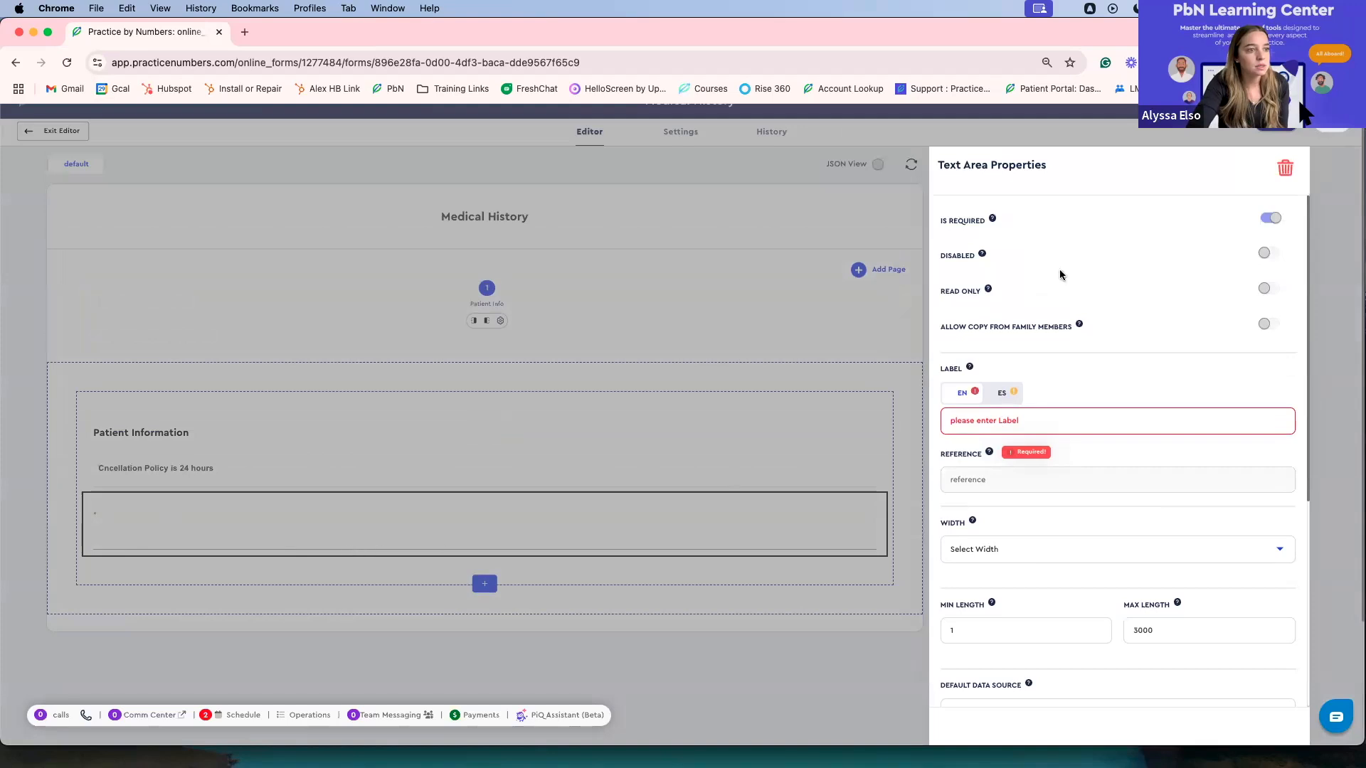
{"action": "left_click", "coordinate": [1286, 167]}
{"action": "left_click", "coordinate": [736, 463]}
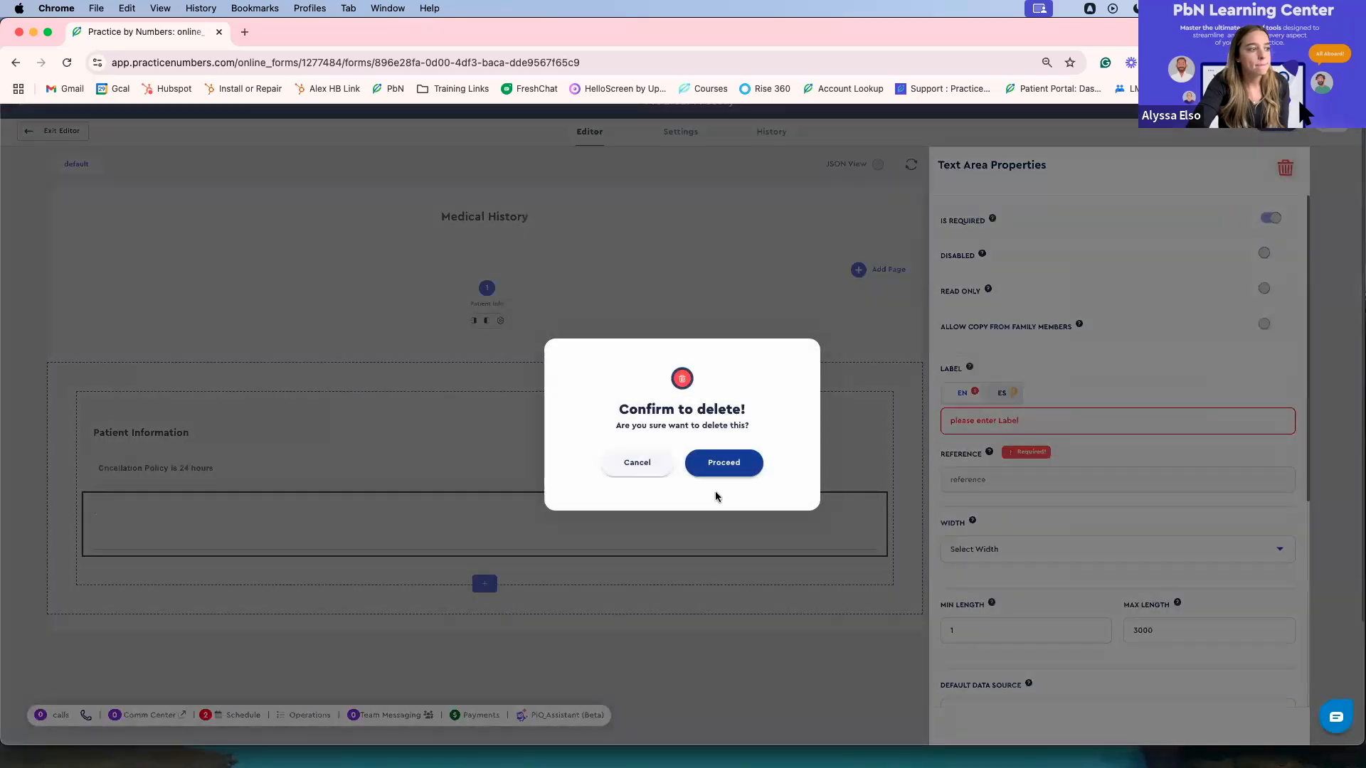
Try a Number Box component below the paragraph, look over its properties, and delete it
{"action": "left_click", "coordinate": [681, 522]}
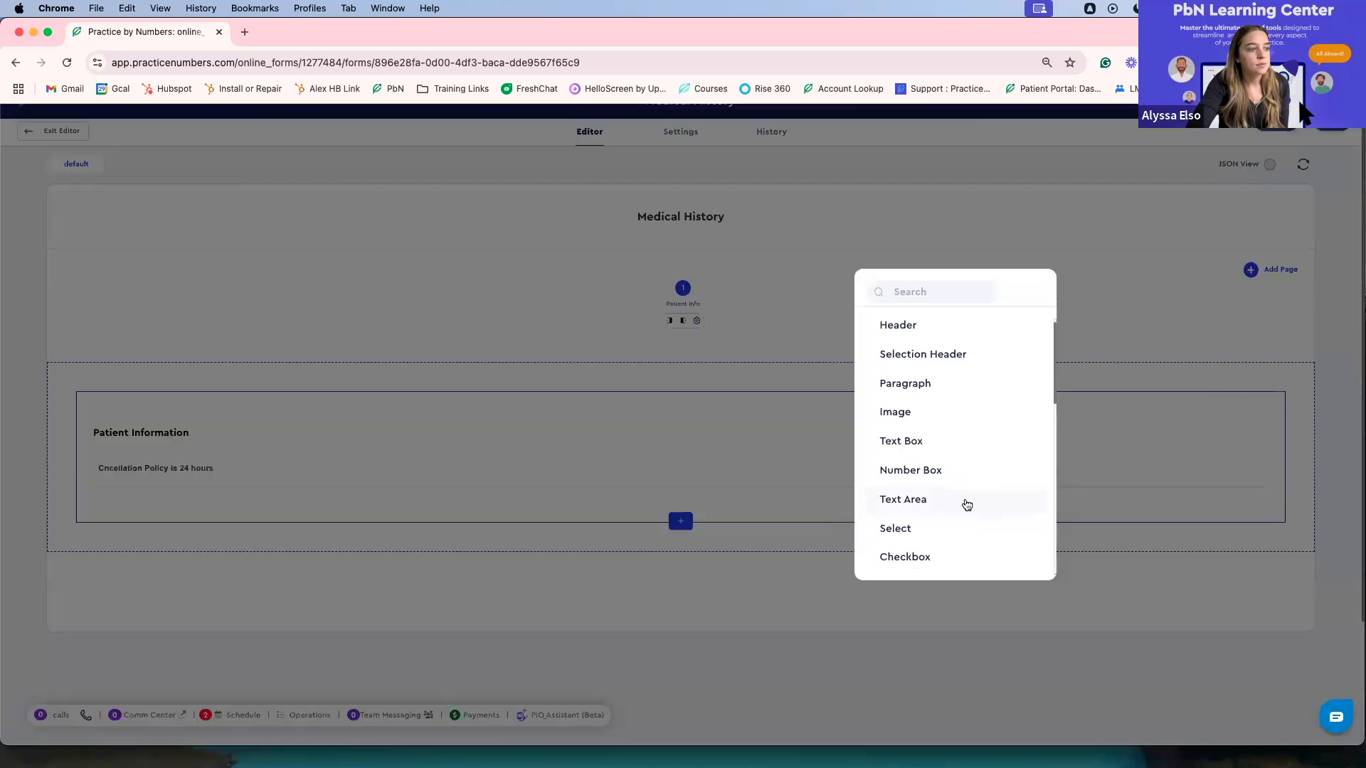
{"action": "left_click", "coordinate": [953, 476]}
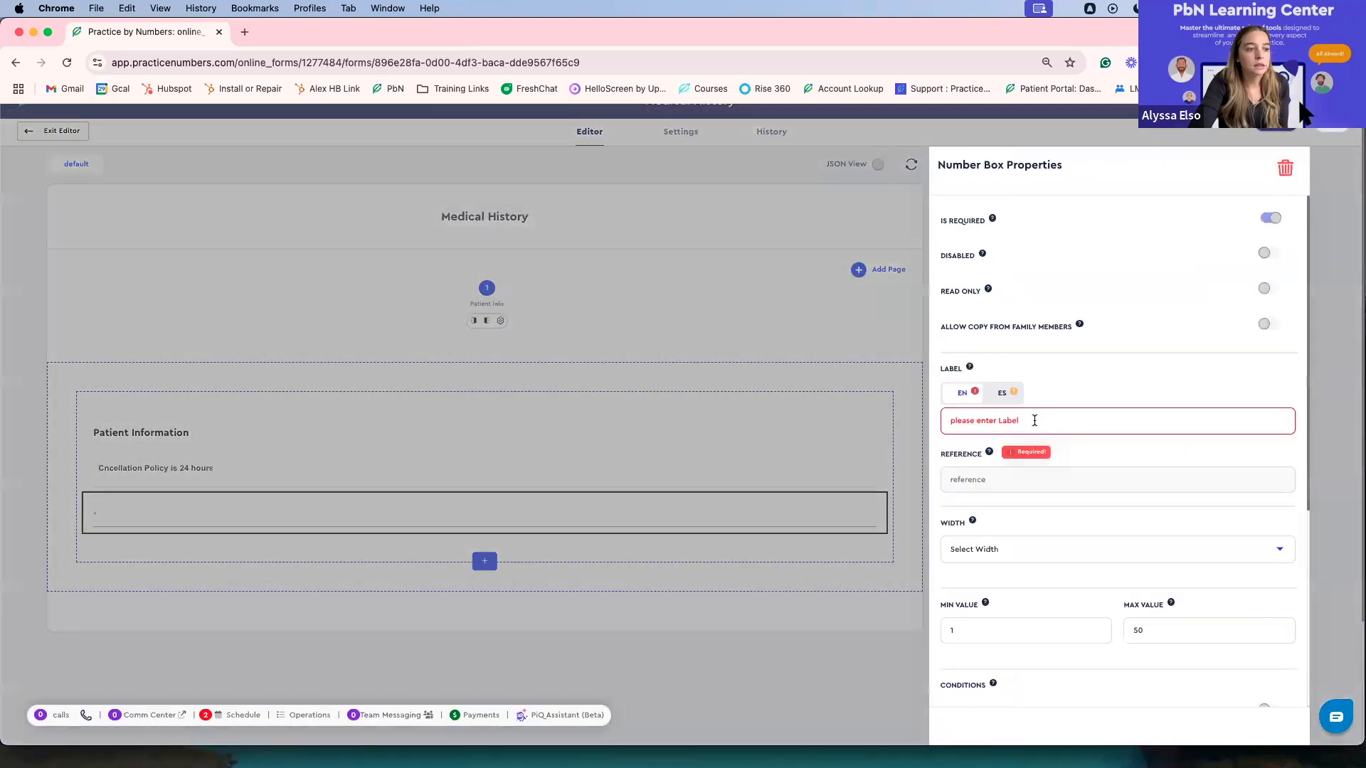
{"action": "scroll", "coordinate": [1038, 420], "scroll_direction": "down", "scroll_amount": 1}
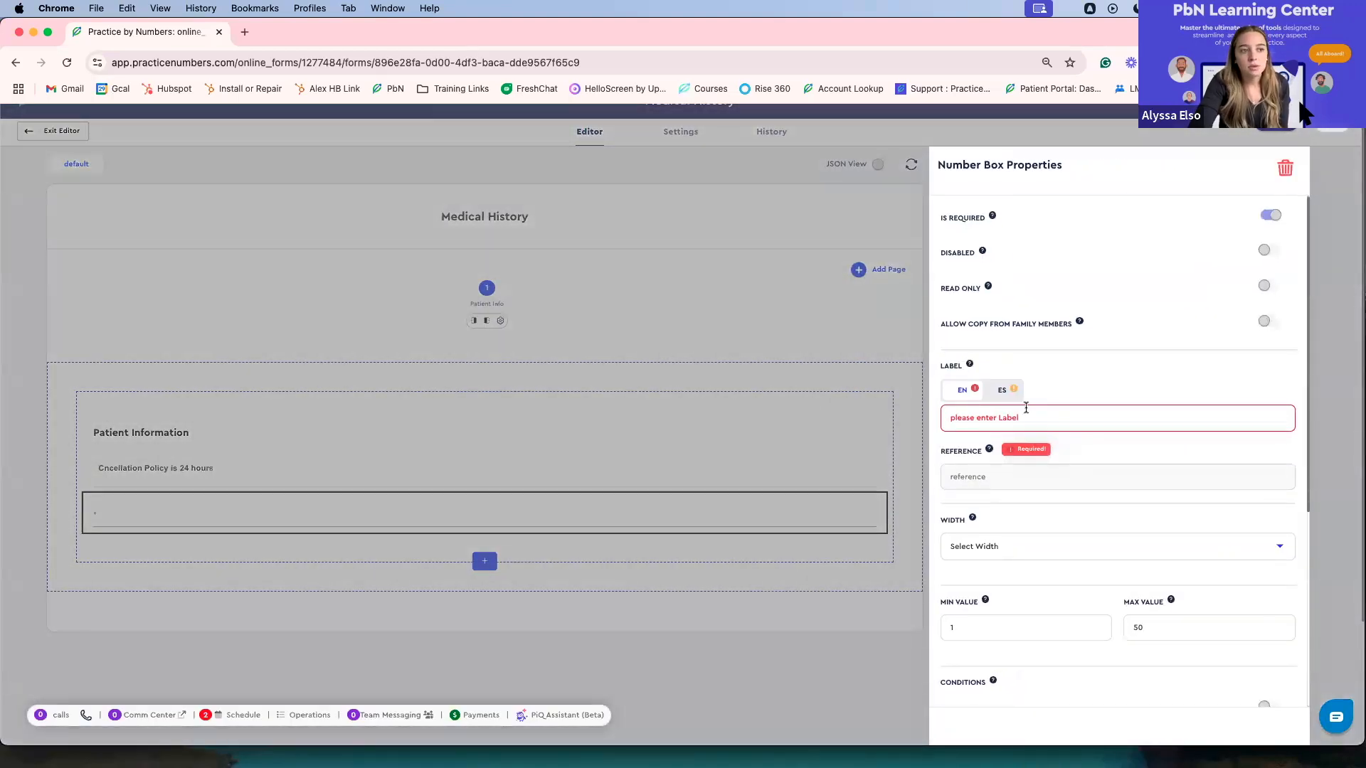
{"action": "left_click", "coordinate": [1285, 169]}
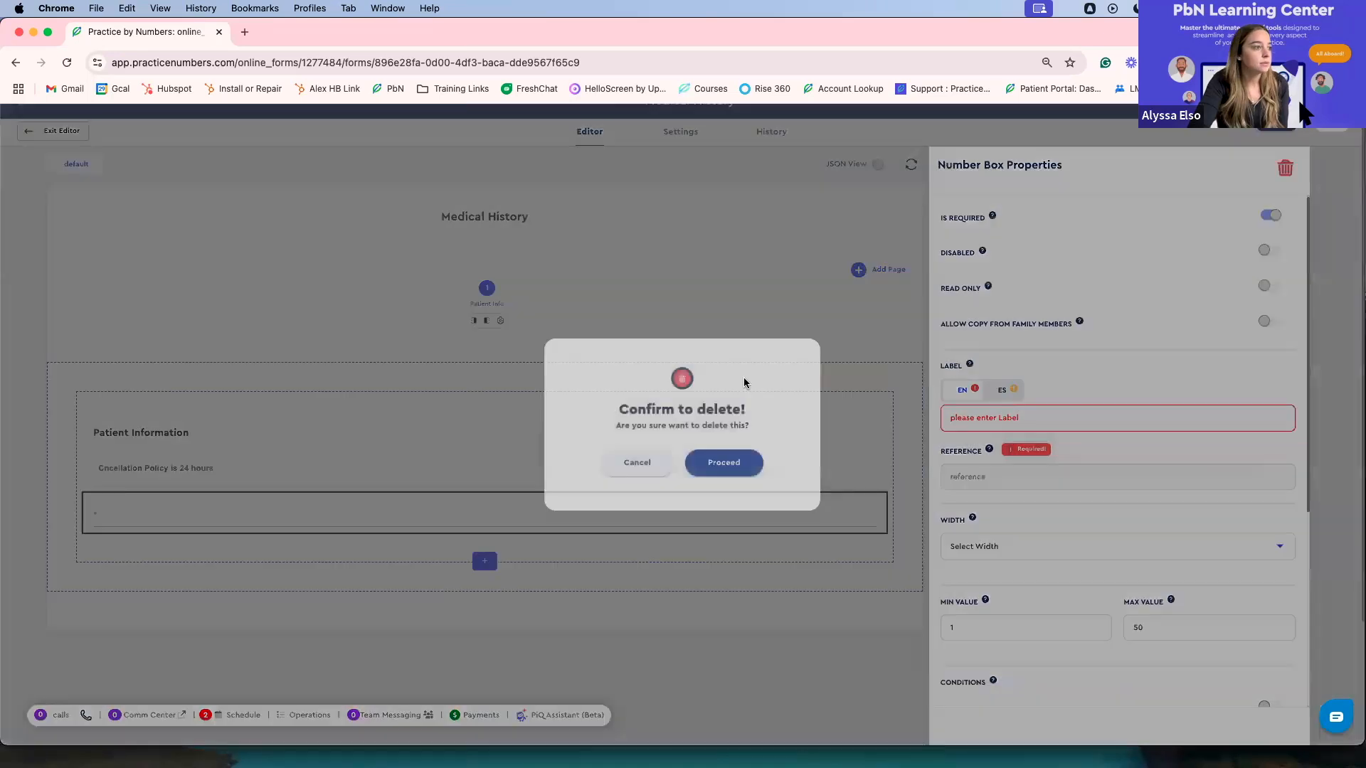
{"action": "left_click", "coordinate": [725, 461]}
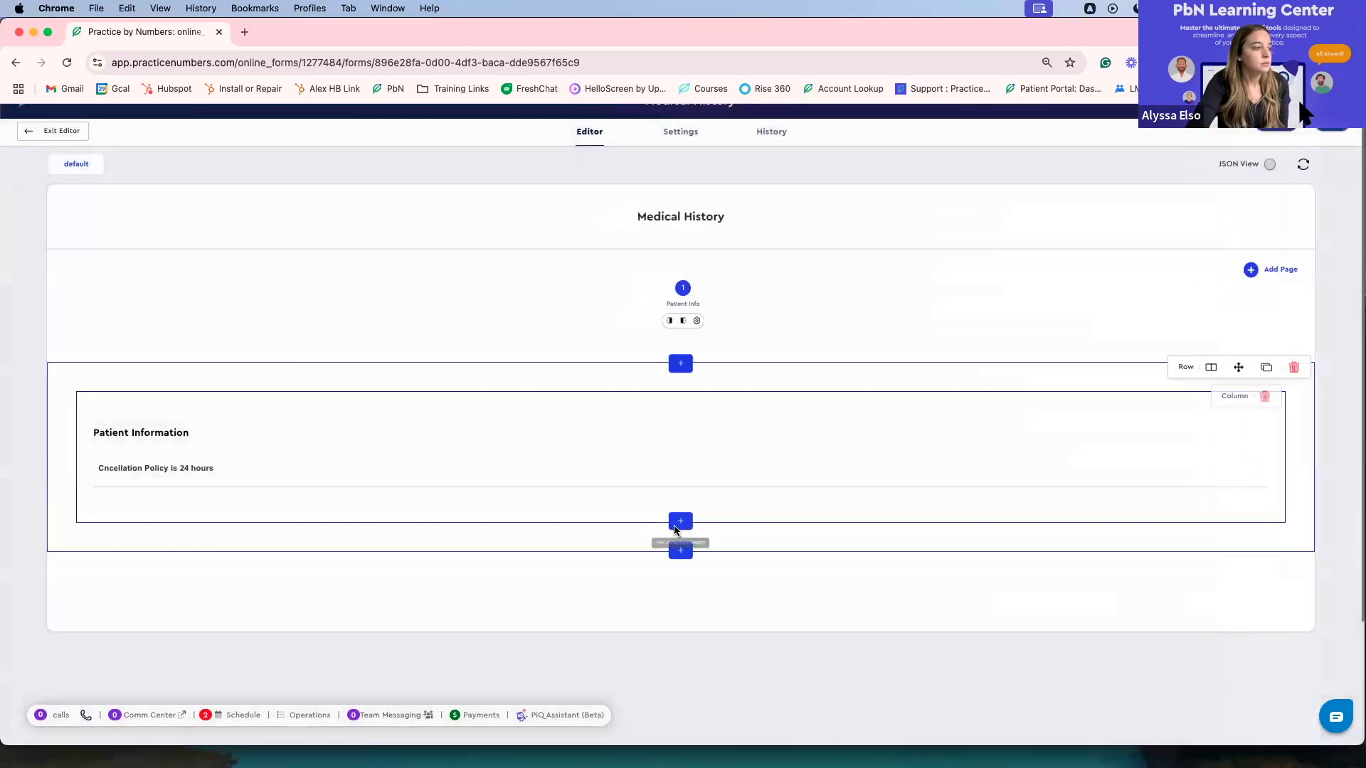
Try a Select component below the paragraph, review its option and choices settings, and delete it
{"action": "left_click", "coordinate": [680, 521]}
{"action": "scroll", "coordinate": [929, 524], "scroll_direction": "down", "scroll_amount": 5}
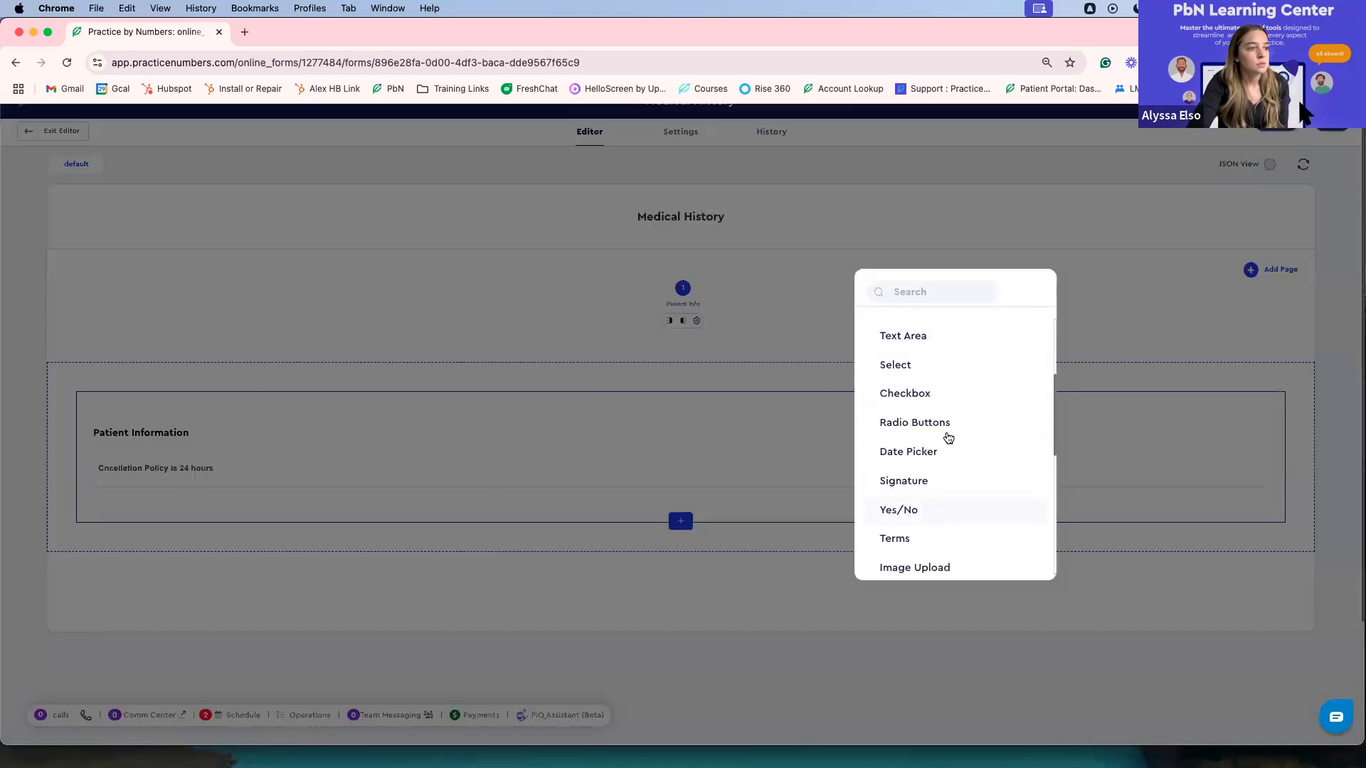
{"action": "left_click", "coordinate": [924, 374]}
{"action": "scroll", "coordinate": [1048, 424], "scroll_direction": "down", "scroll_amount": 2}
{"action": "scroll", "coordinate": [1050, 424], "scroll_direction": "down", "scroll_amount": 5}
{"action": "left_click", "coordinate": [1048, 393]}
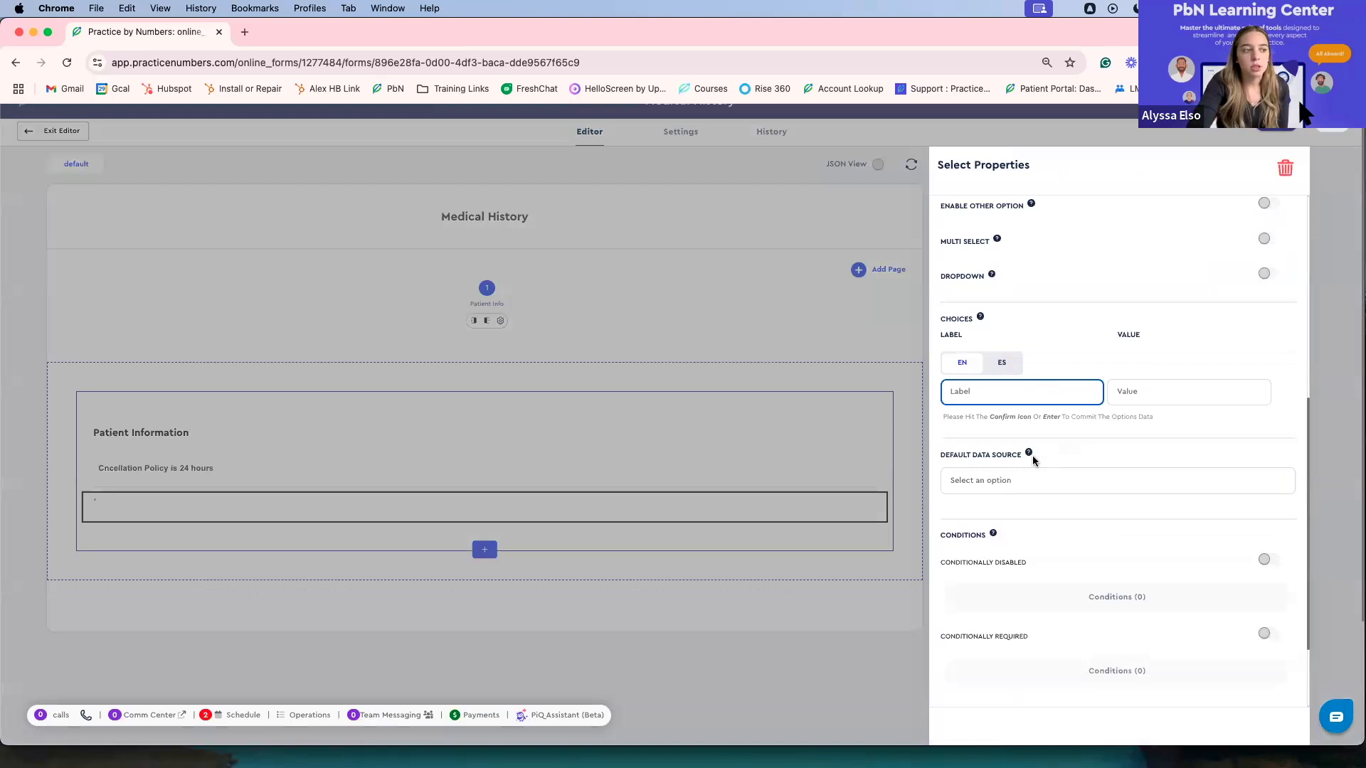
{"action": "scroll", "coordinate": [1034, 460], "scroll_direction": "up", "scroll_amount": 5}
{"action": "left_click", "coordinate": [1282, 173]}
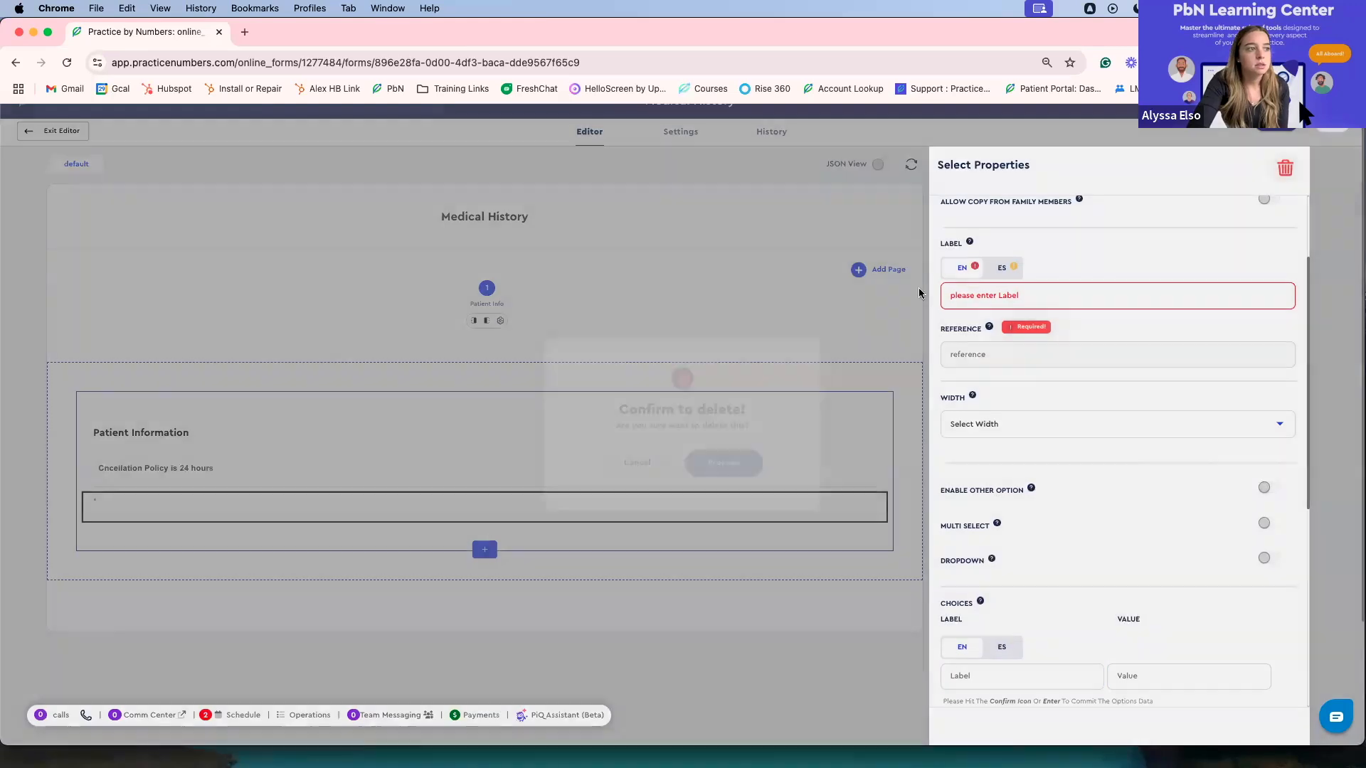
{"action": "left_click", "coordinate": [723, 464]}
Try a Checkbox component below the cancellation policy paragraph, and delete it
{"action": "left_click", "coordinate": [681, 523]}
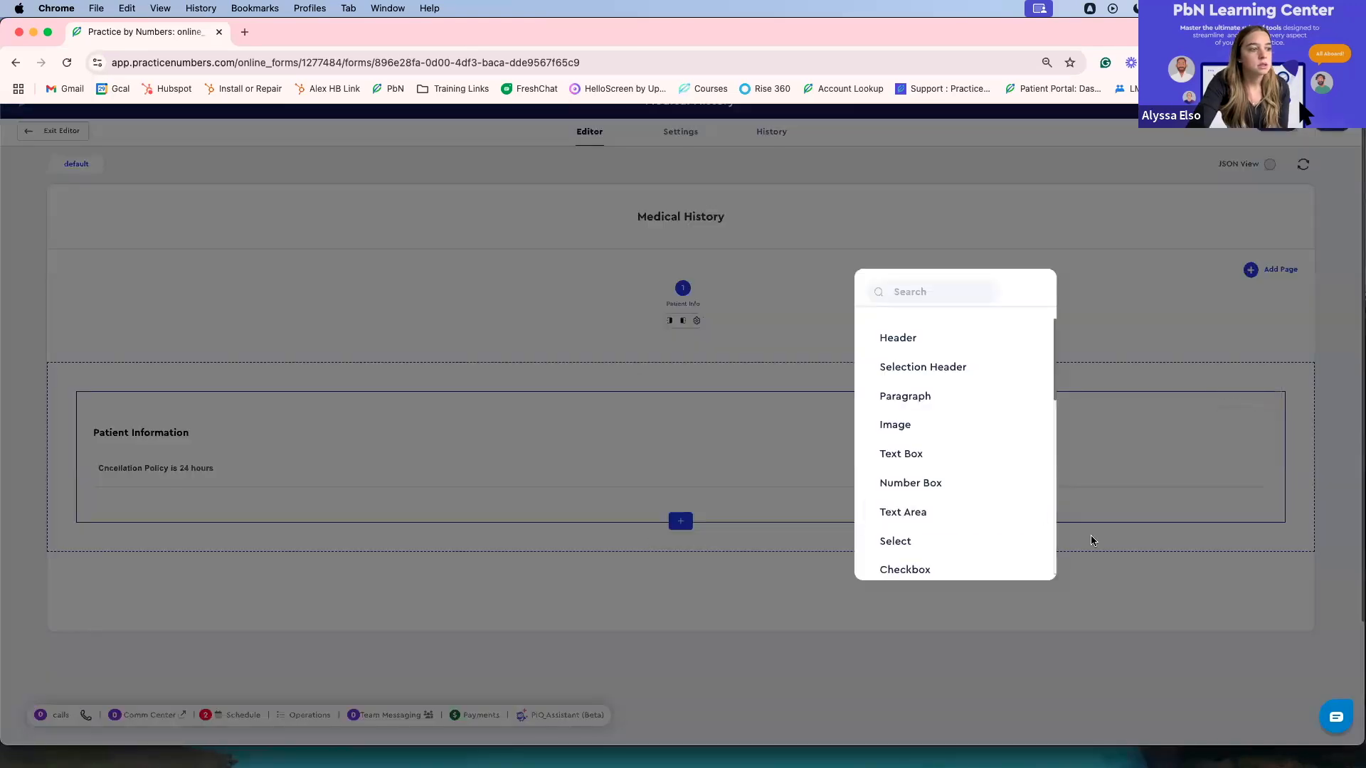
{"action": "scroll", "coordinate": [964, 463], "scroll_direction": "down", "scroll_amount": 3}
{"action": "left_click", "coordinate": [965, 461]}
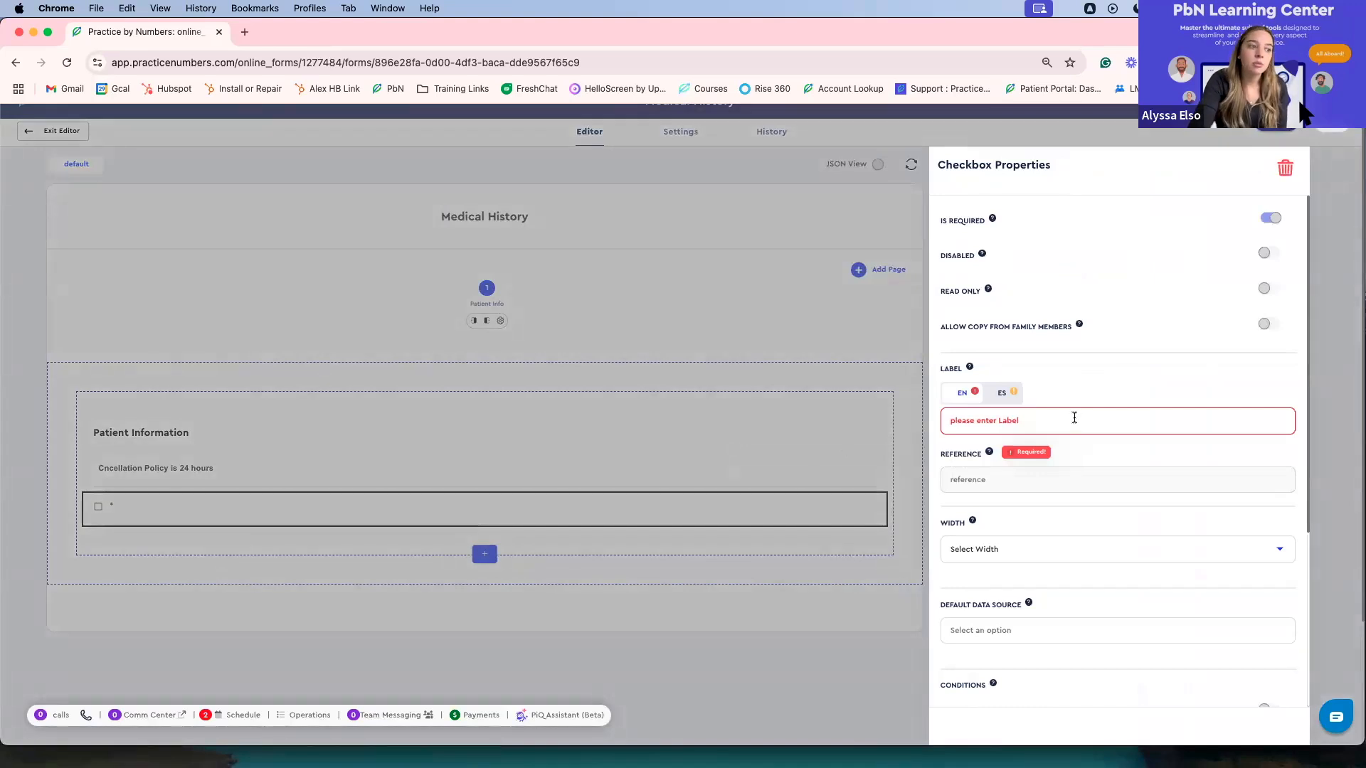
{"action": "left_click", "coordinate": [1285, 168]}
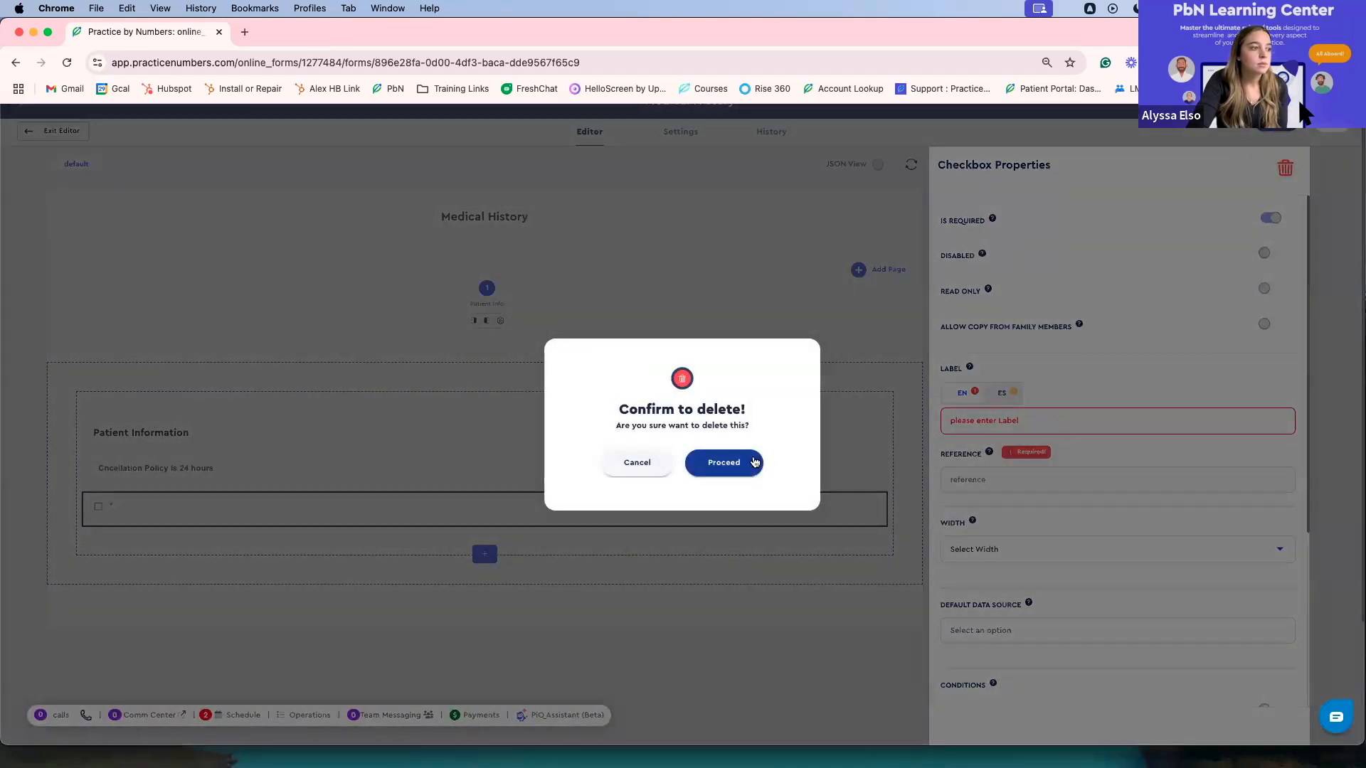
{"action": "left_click", "coordinate": [754, 463]}
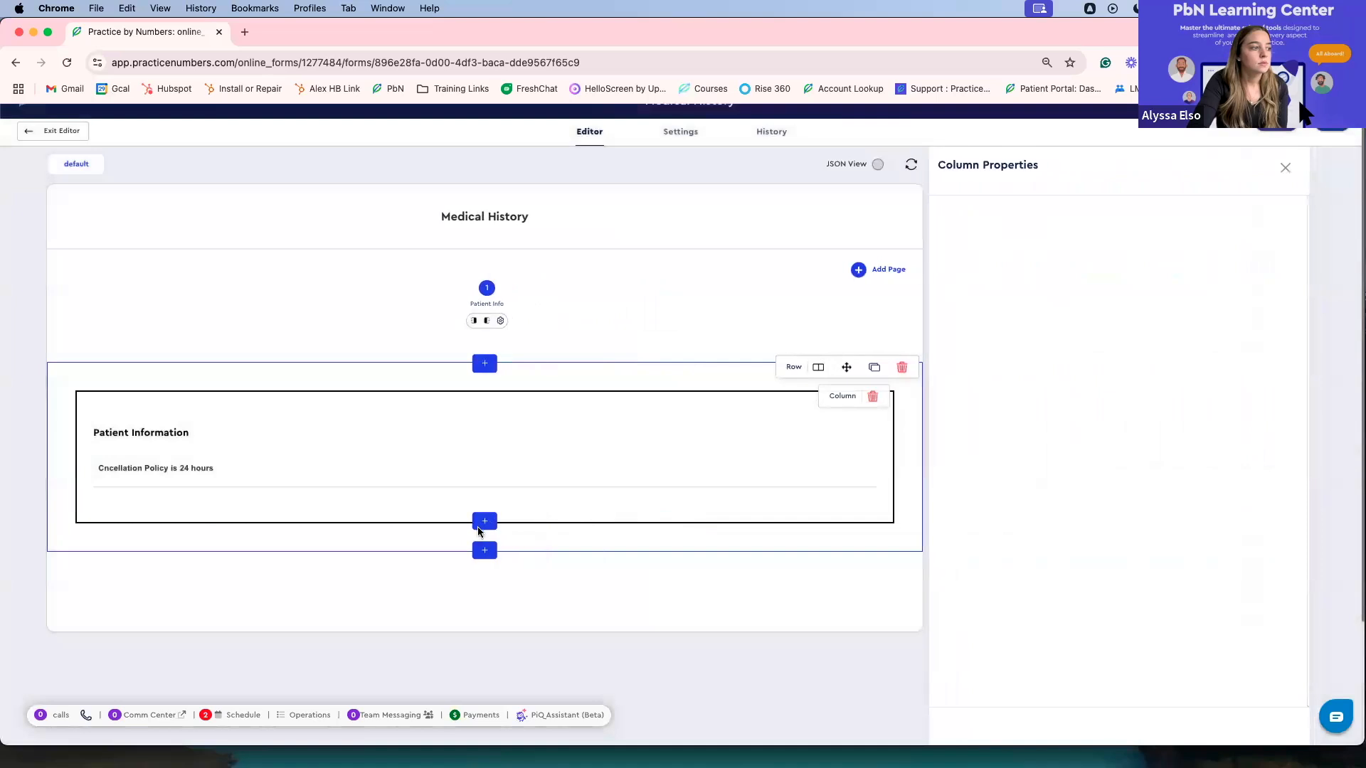
Try a Radio Buttons component below the paragraph, review its choices settings, and delete it
{"action": "left_click", "coordinate": [479, 527]}
{"action": "scroll", "coordinate": [1001, 529], "scroll_direction": "down", "scroll_amount": 2}
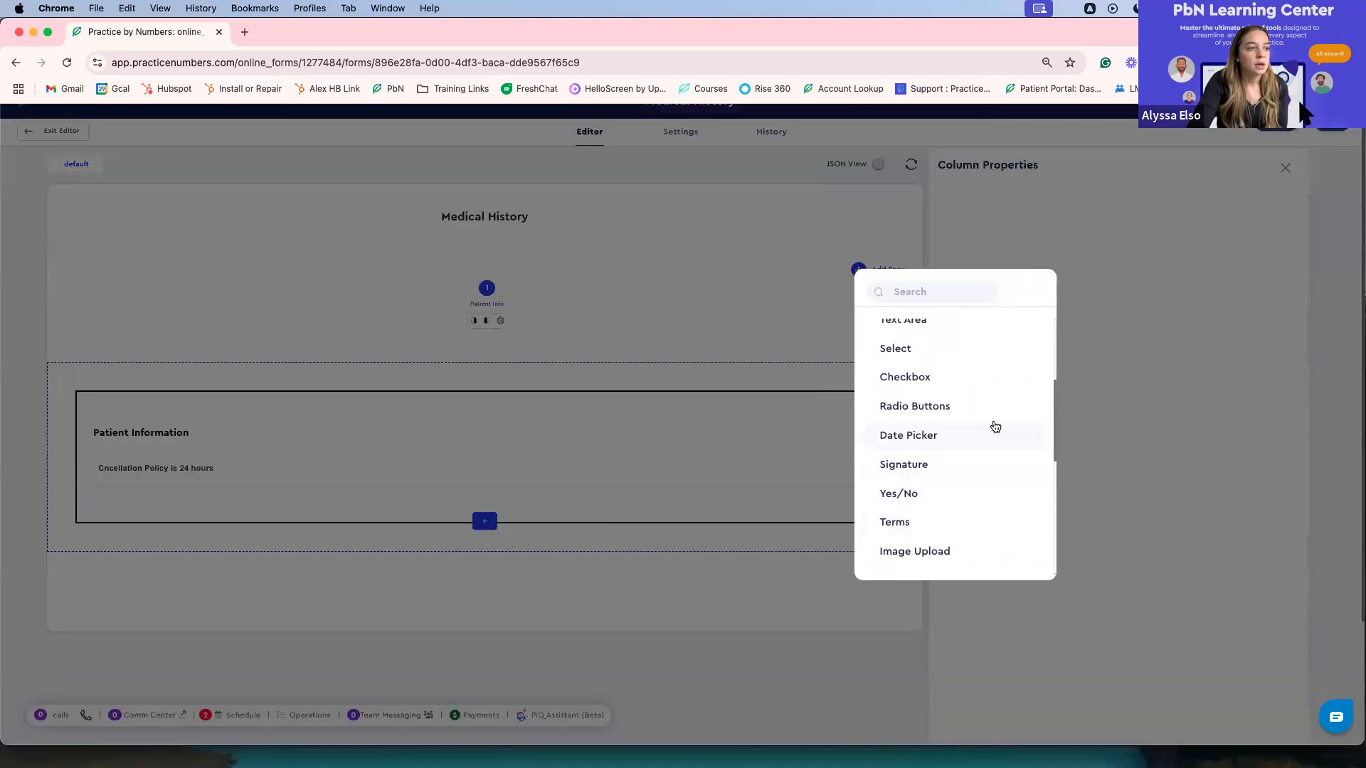
{"action": "left_click", "coordinate": [994, 412]}
{"action": "scroll", "coordinate": [1000, 452], "scroll_direction": "down", "scroll_amount": 3}
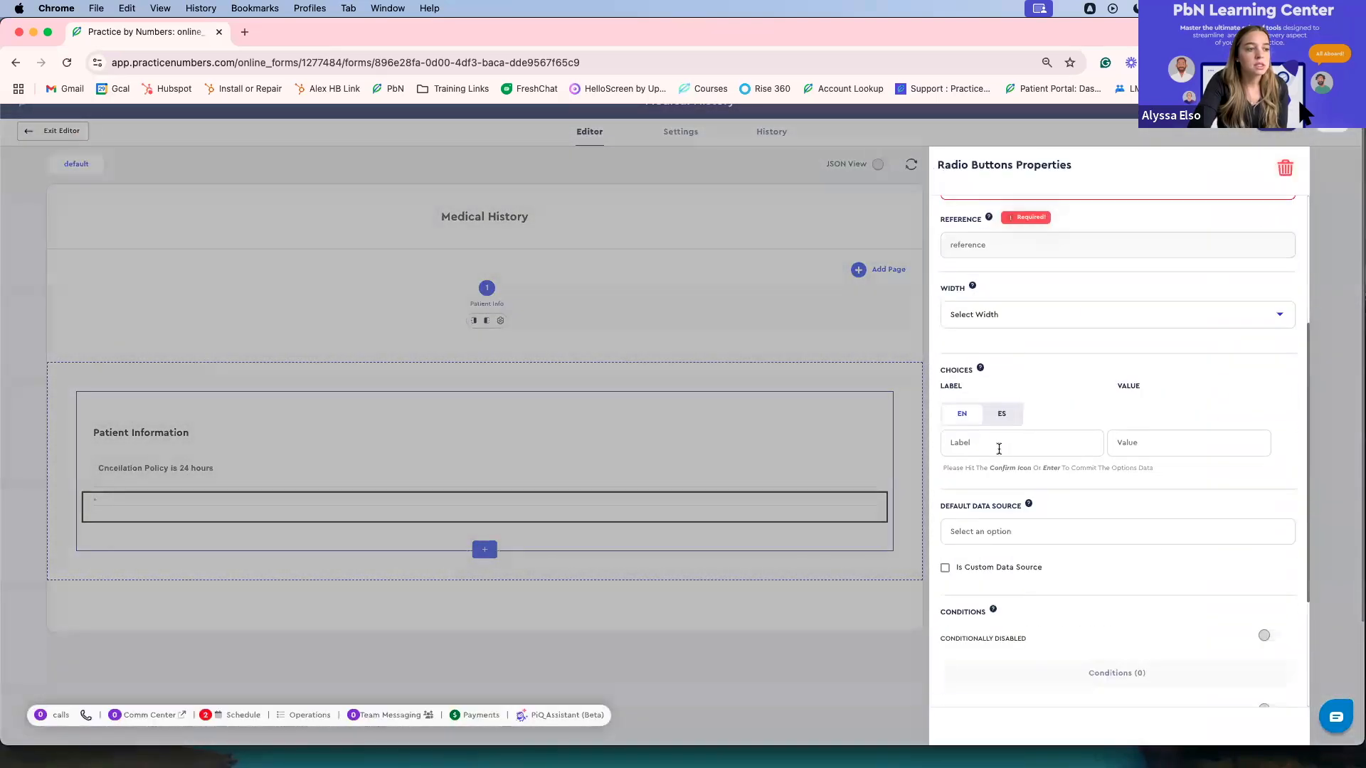
{"action": "left_click", "coordinate": [1049, 443]}
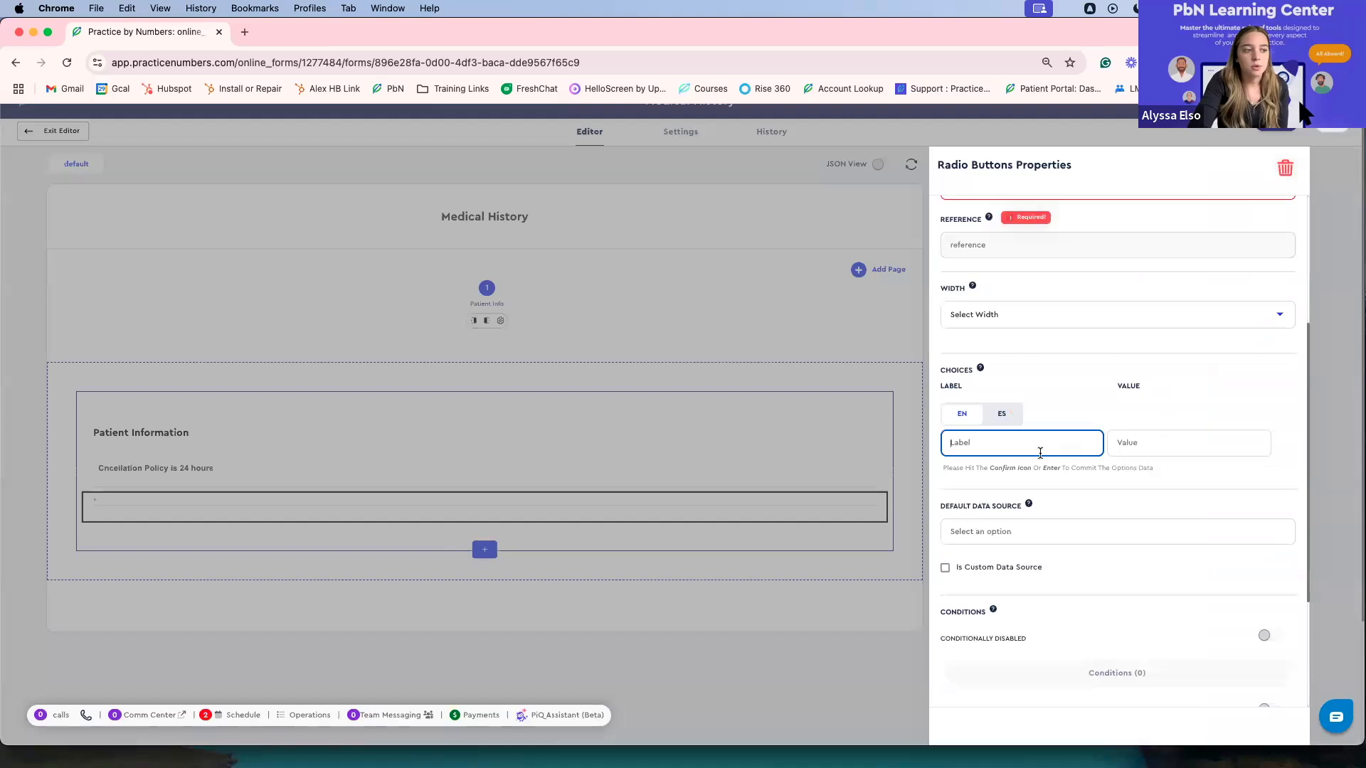
{"action": "scroll", "coordinate": [1022, 510], "scroll_direction": "up", "scroll_amount": 3}
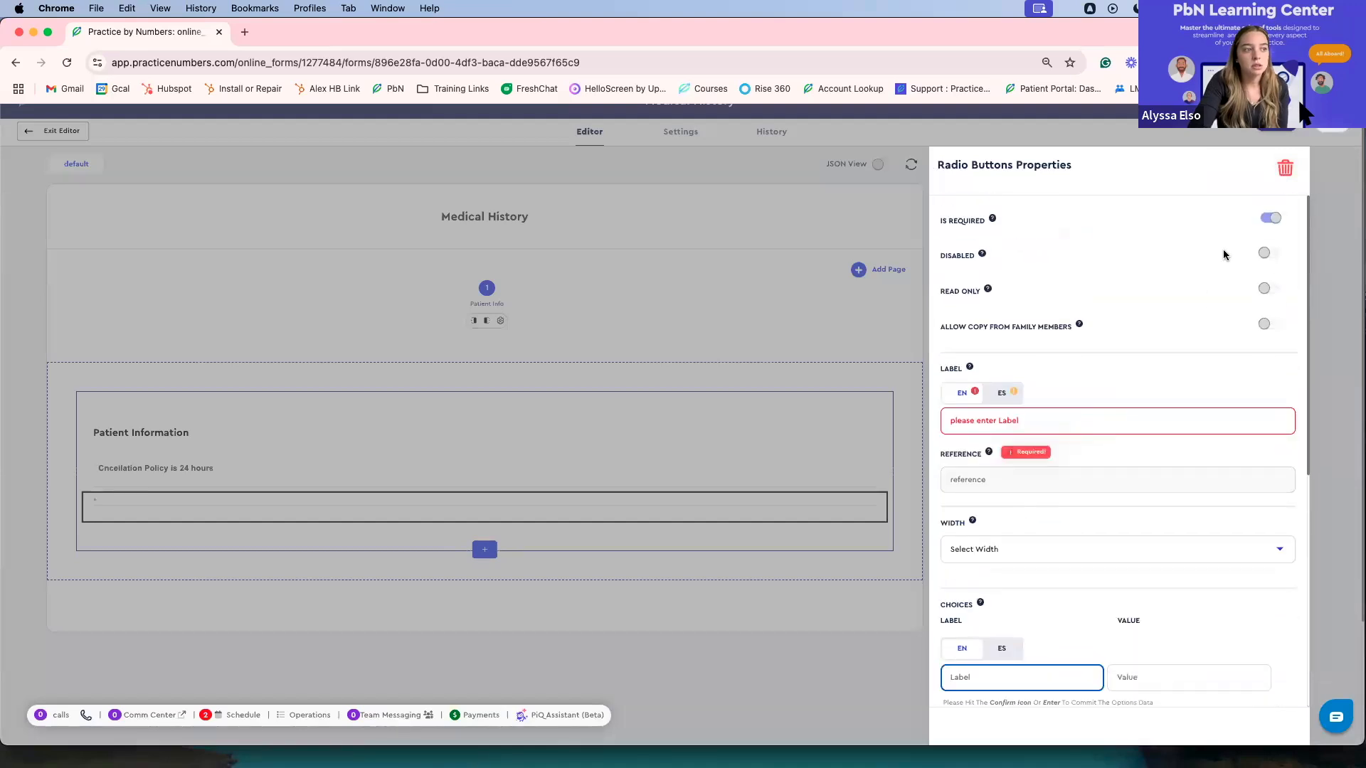
{"action": "left_click", "coordinate": [1285, 168]}
{"action": "left_click", "coordinate": [747, 465]}
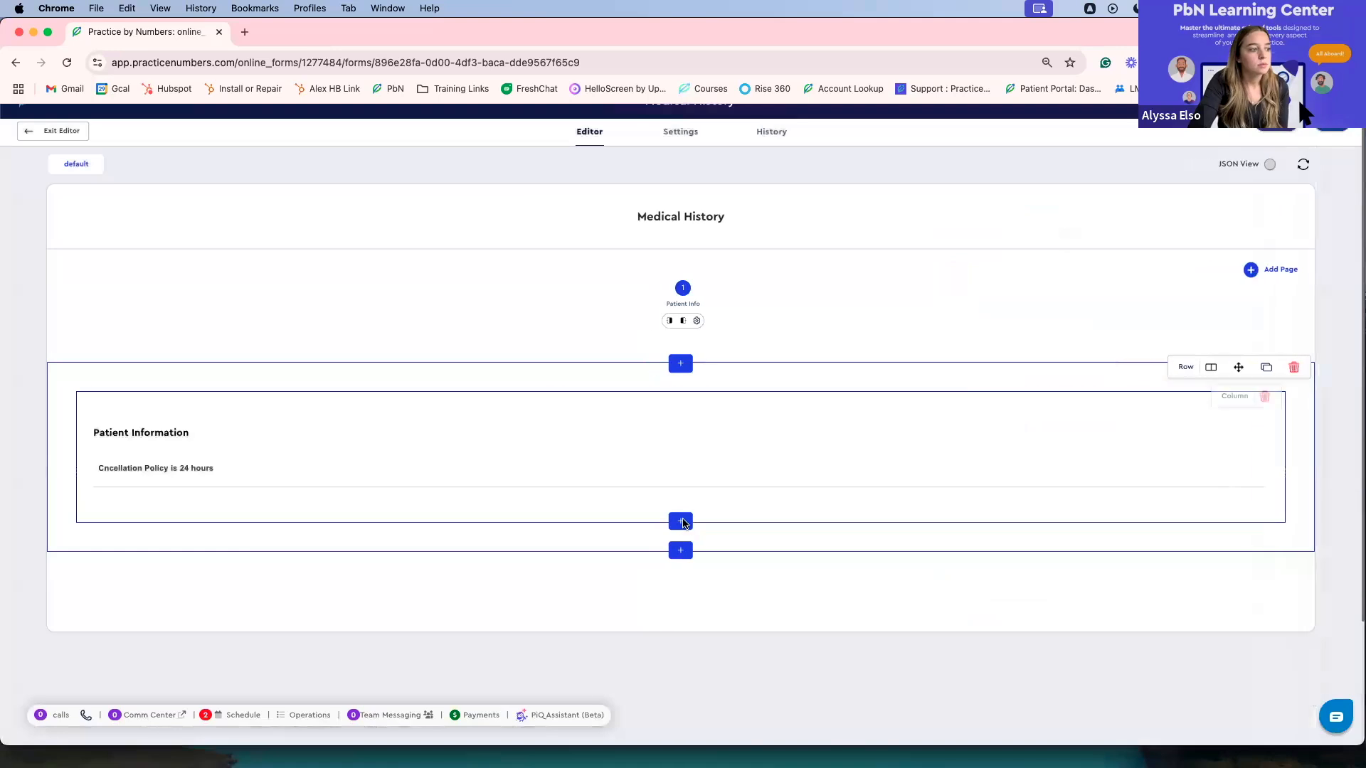
Try a Date Picker component below the cancellation policy paragraph, and delete it
{"action": "left_click", "coordinate": [683, 522]}
{"action": "left_click", "coordinate": [486, 522]}
{"action": "scroll", "coordinate": [922, 500], "scroll_direction": "down", "scroll_amount": 4}
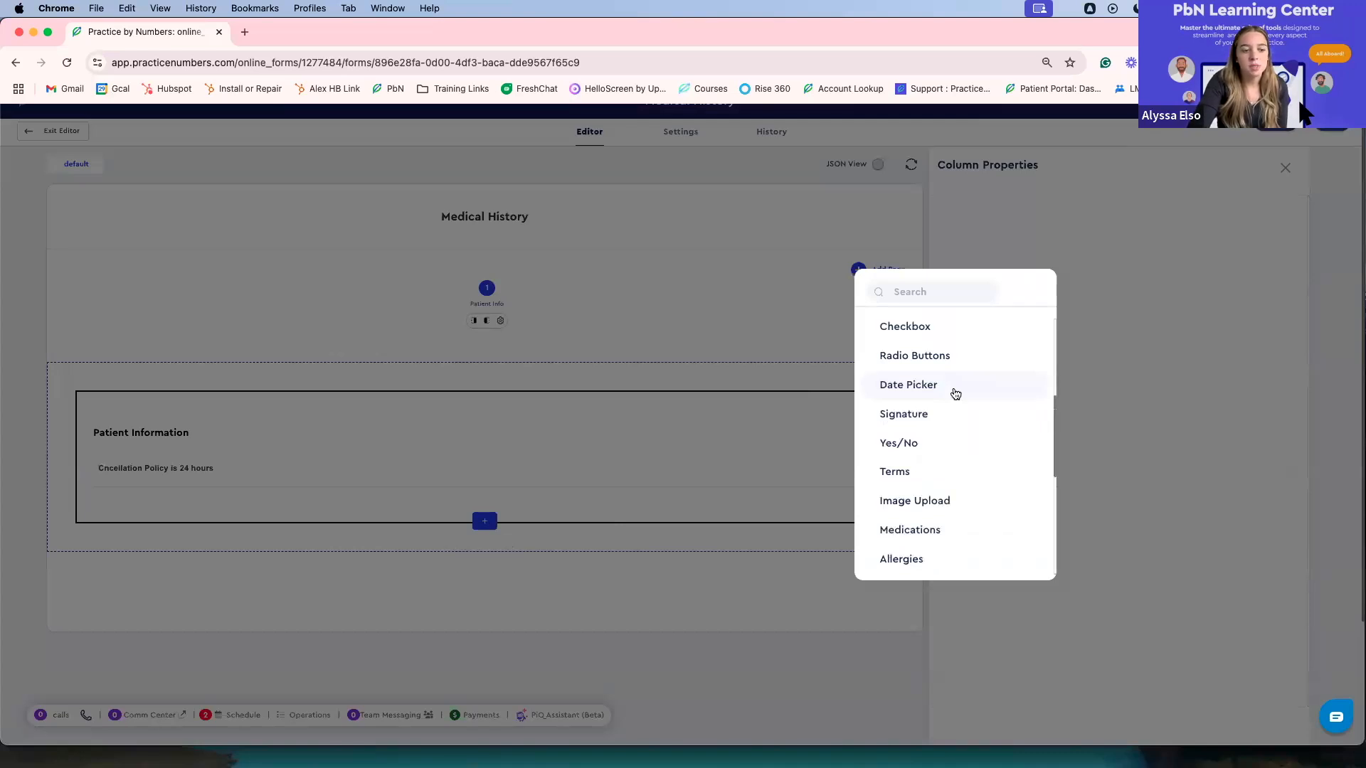
{"action": "left_click", "coordinate": [906, 388]}
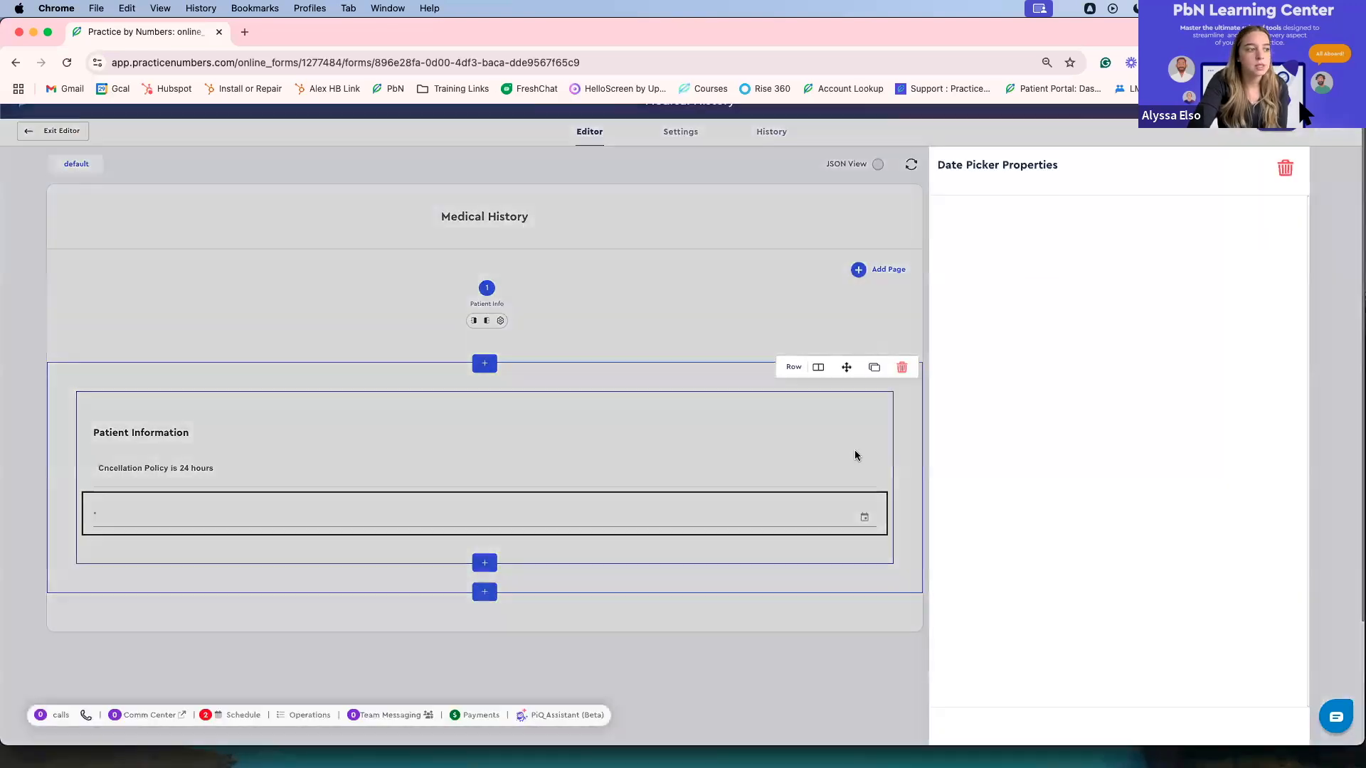
{"action": "left_click", "coordinate": [1286, 170]}
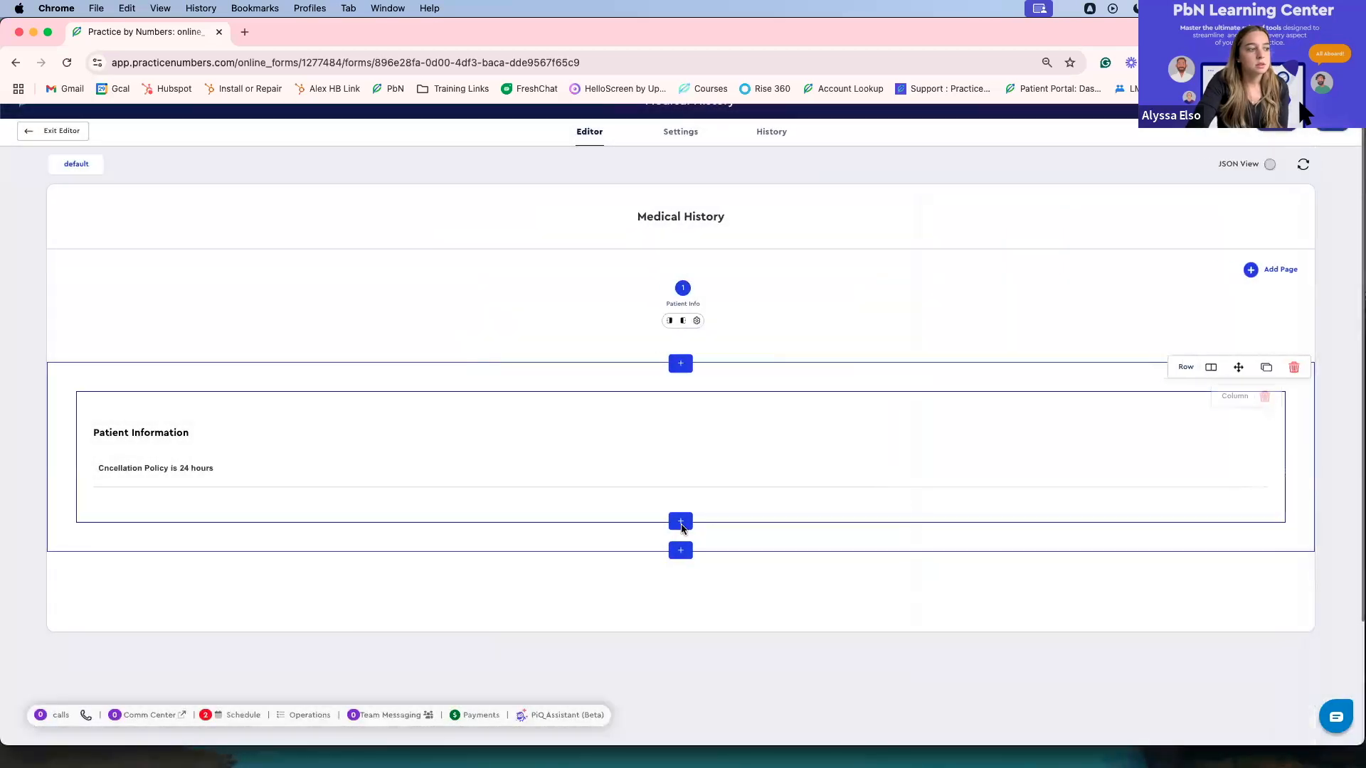
Review the remaining component types, add a Medications component below the paragraph, and set its English label to Medications
{"action": "left_click", "coordinate": [676, 550]}
{"action": "scroll", "coordinate": [932, 469], "scroll_direction": "down", "scroll_amount": 3}
{"action": "scroll", "coordinate": [934, 461], "scroll_direction": "down", "scroll_amount": 1}
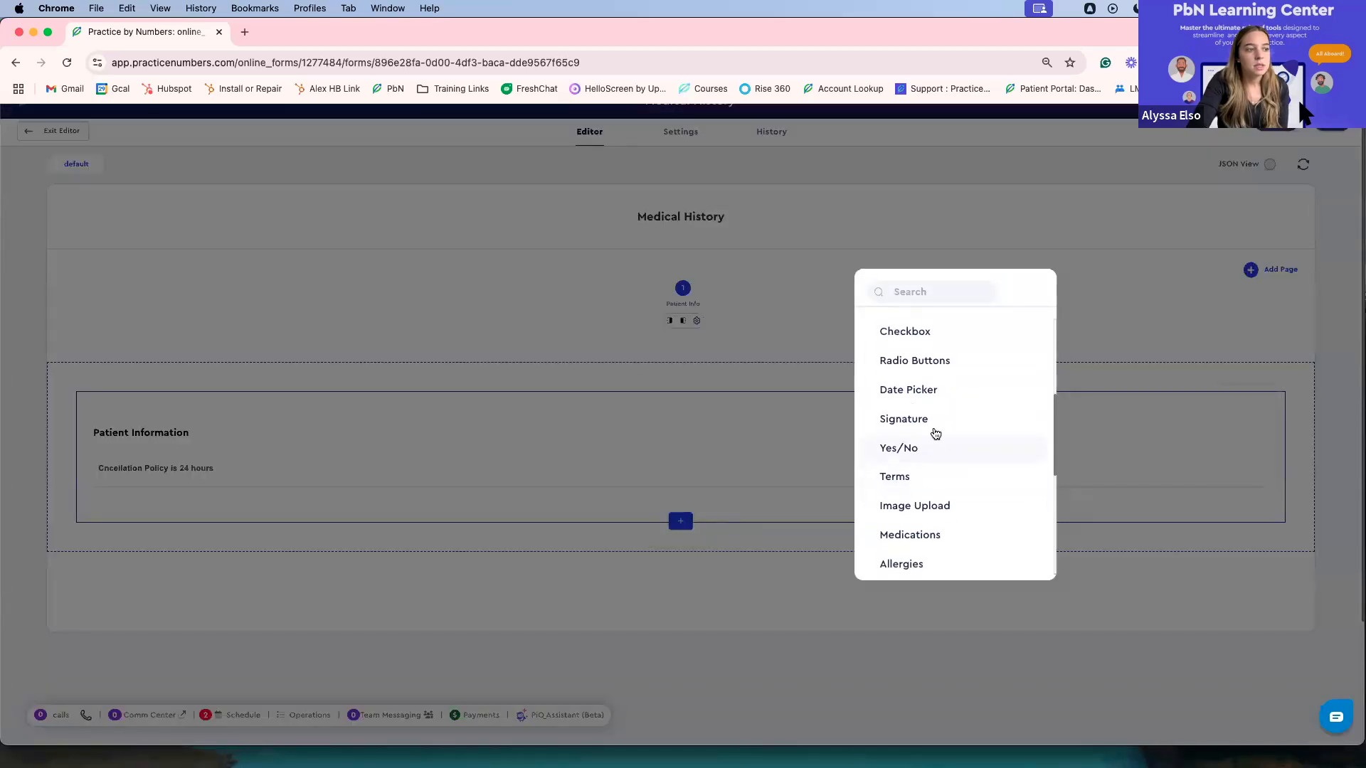
{"action": "scroll", "coordinate": [936, 431], "scroll_direction": "down", "scroll_amount": 1}
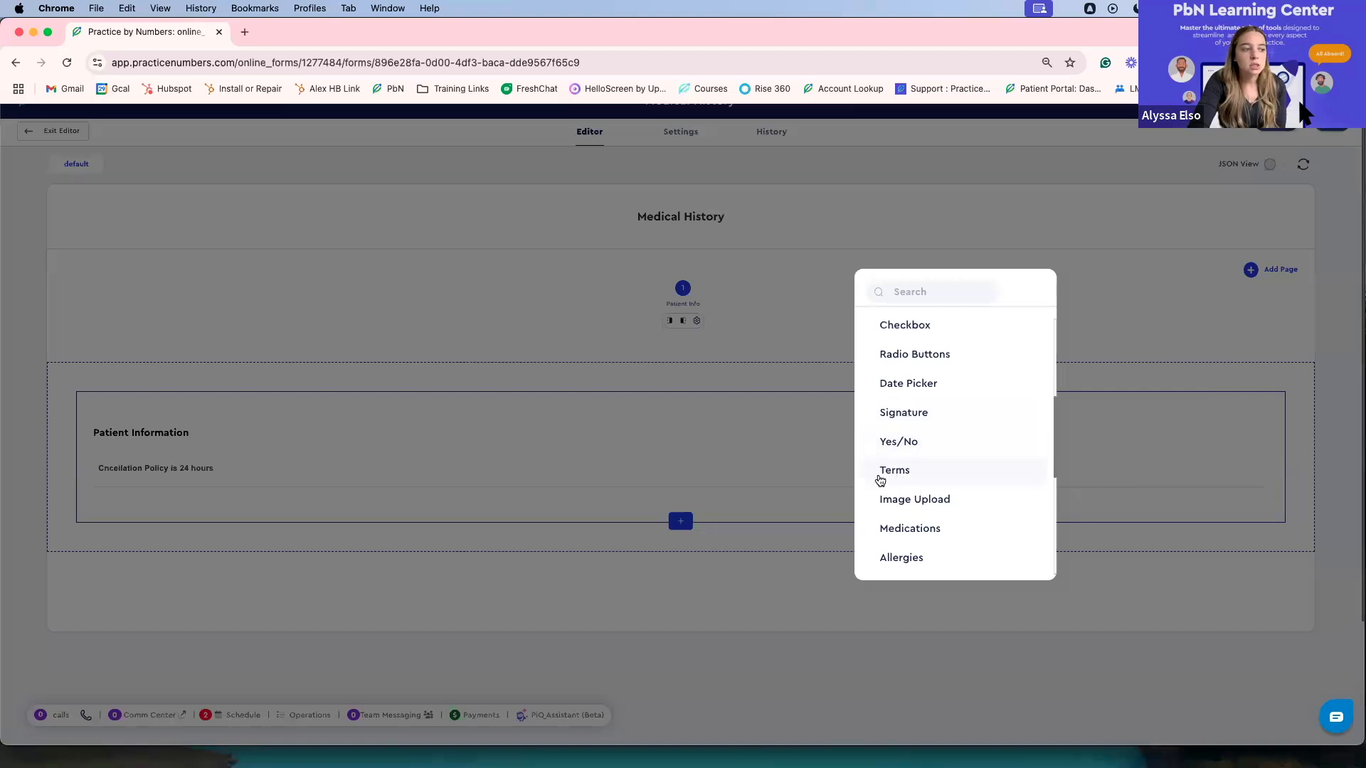
{"action": "scroll", "coordinate": [926, 498], "scroll_direction": "down", "scroll_amount": 1}
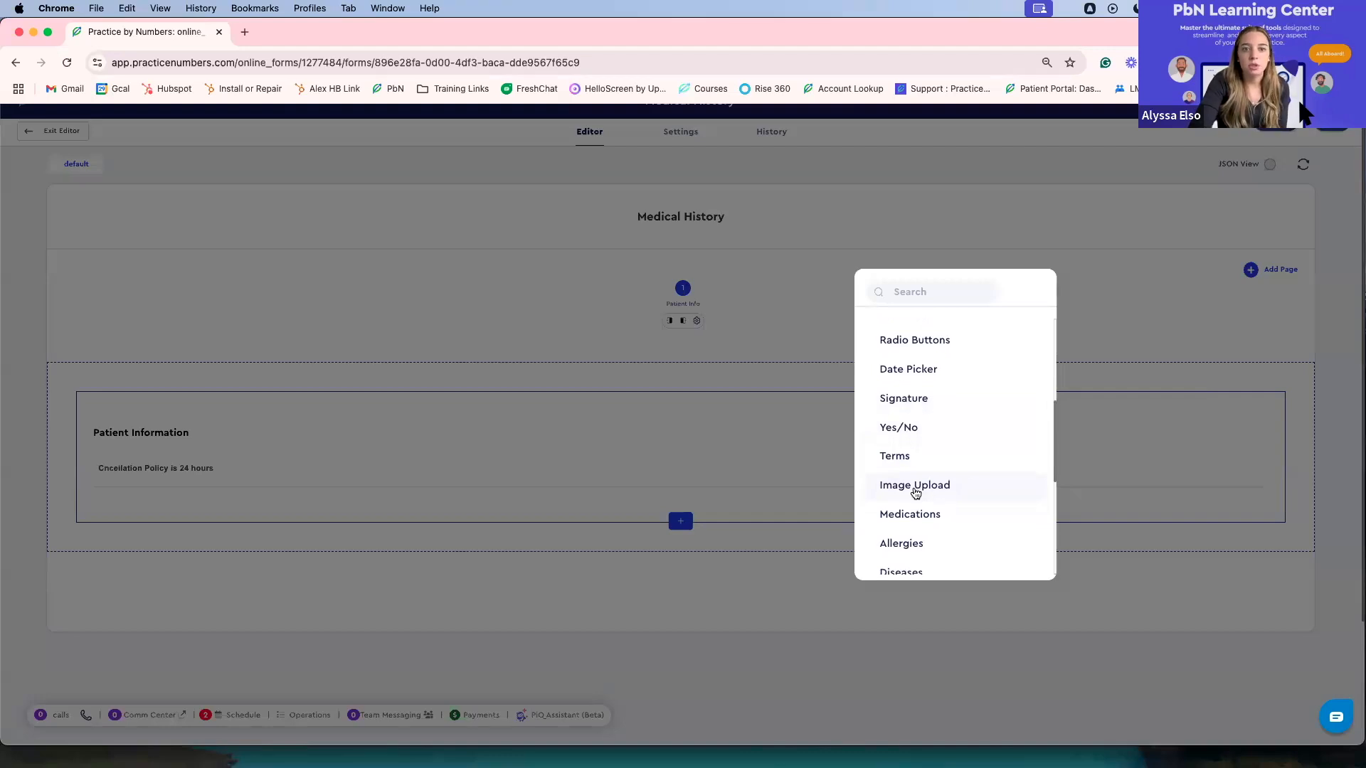
{"action": "scroll", "coordinate": [917, 484], "scroll_direction": "down", "scroll_amount": 1}
{"action": "scroll", "coordinate": [918, 469], "scroll_direction": "down", "scroll_amount": 3}
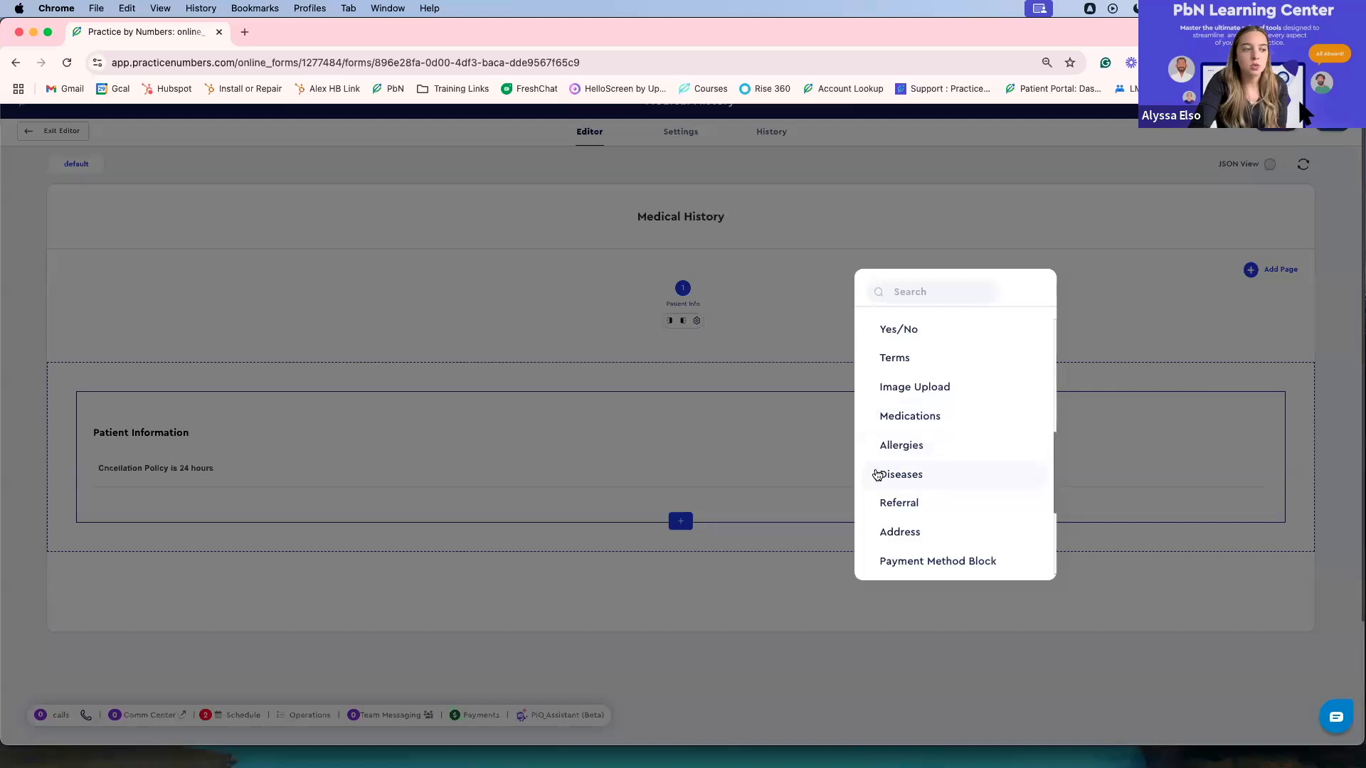
{"action": "left_click", "coordinate": [911, 419]}
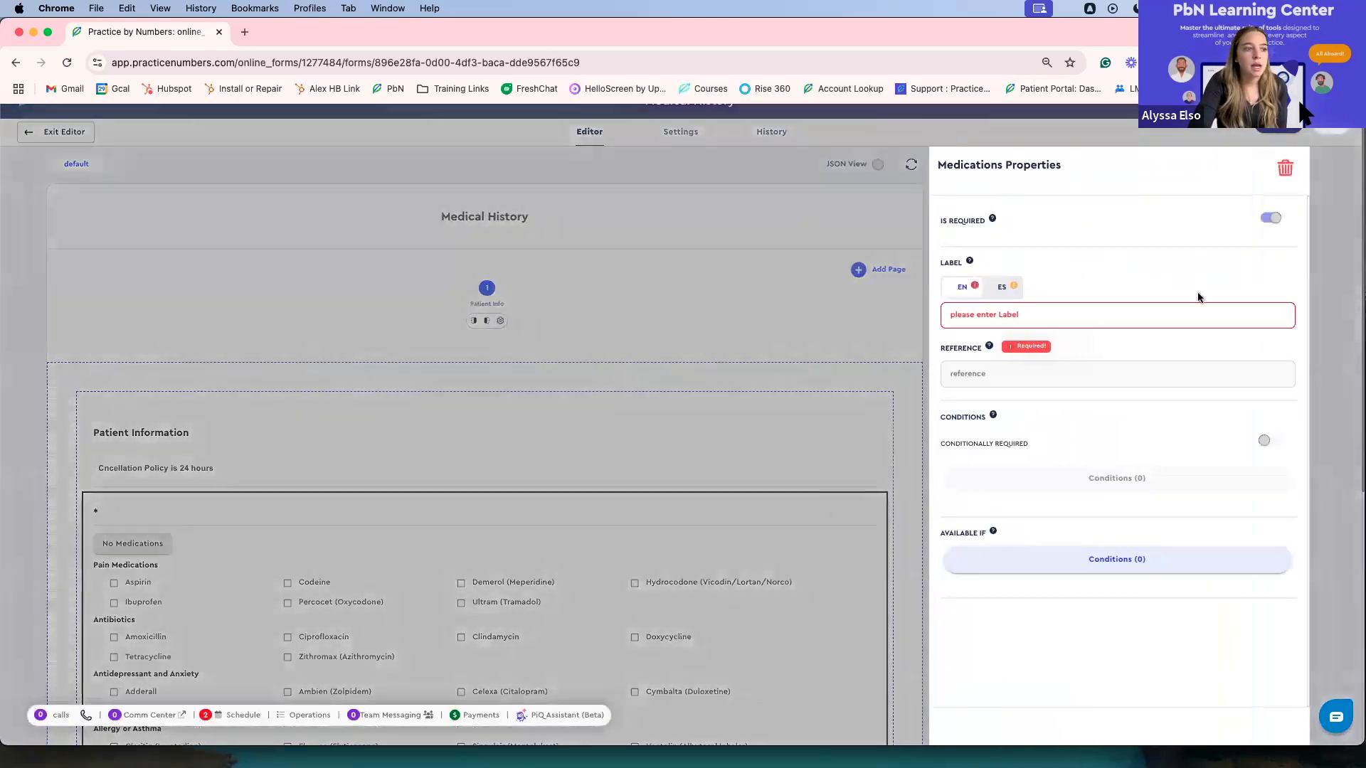
{"action": "left_click", "coordinate": [1064, 312]}
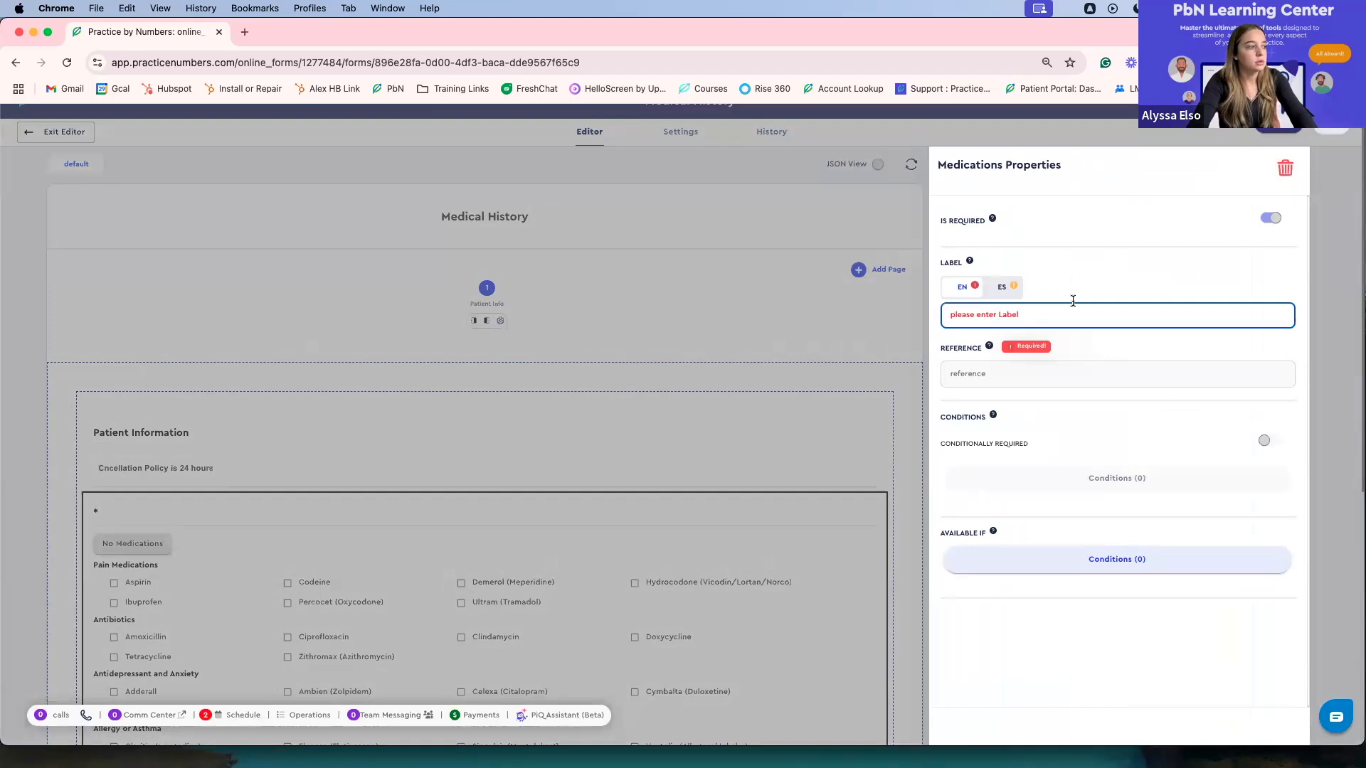
{"action": "type", "text": "Medications"}
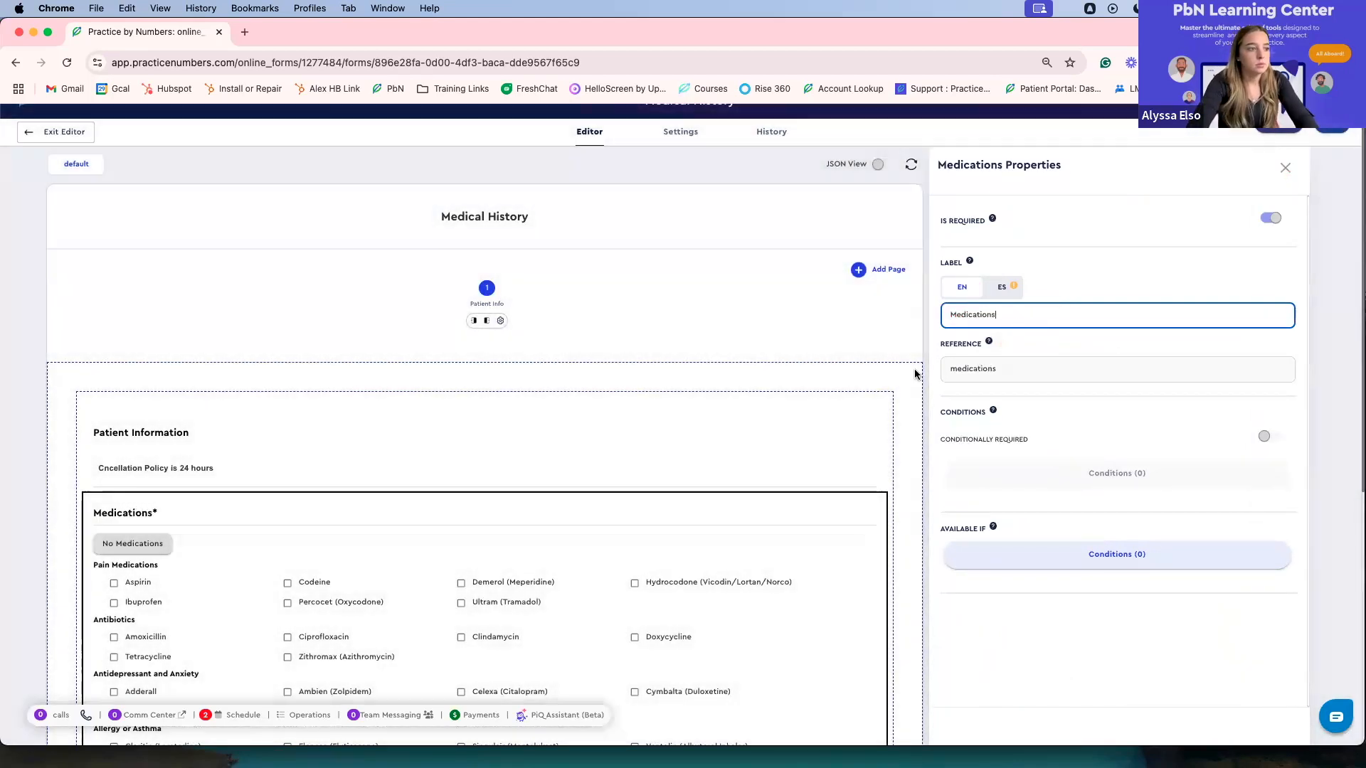
Save the Medical History form and accept the save confirmation
{"action": "scroll", "coordinate": [1316, 145], "scroll_direction": "down", "scroll_amount": 3}
{"action": "left_click", "coordinate": [1316, 142]}
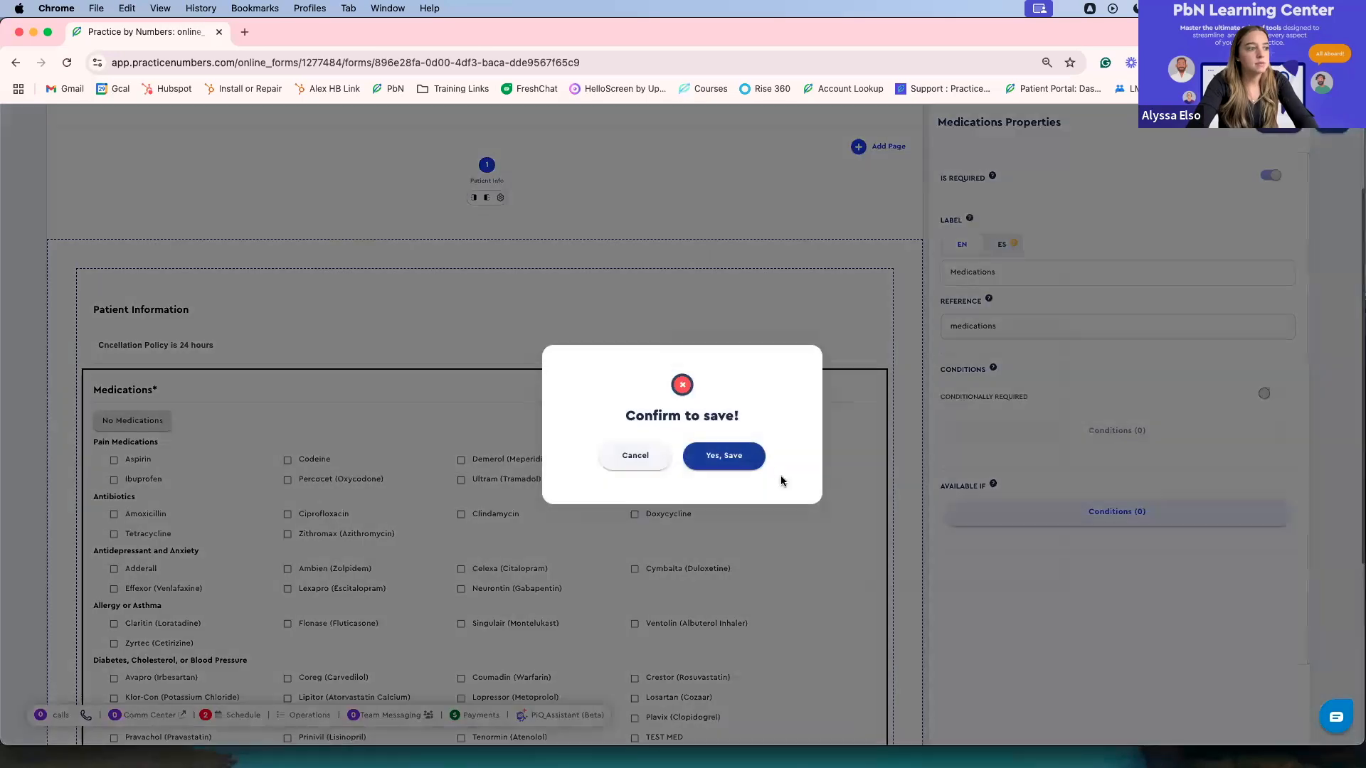
{"action": "left_click", "coordinate": [752, 462]}
Review the medication choices listed in the Medications component, and delete the component from the Patient Info page
{"action": "scroll", "coordinate": [785, 464], "scroll_direction": "down", "scroll_amount": 5}
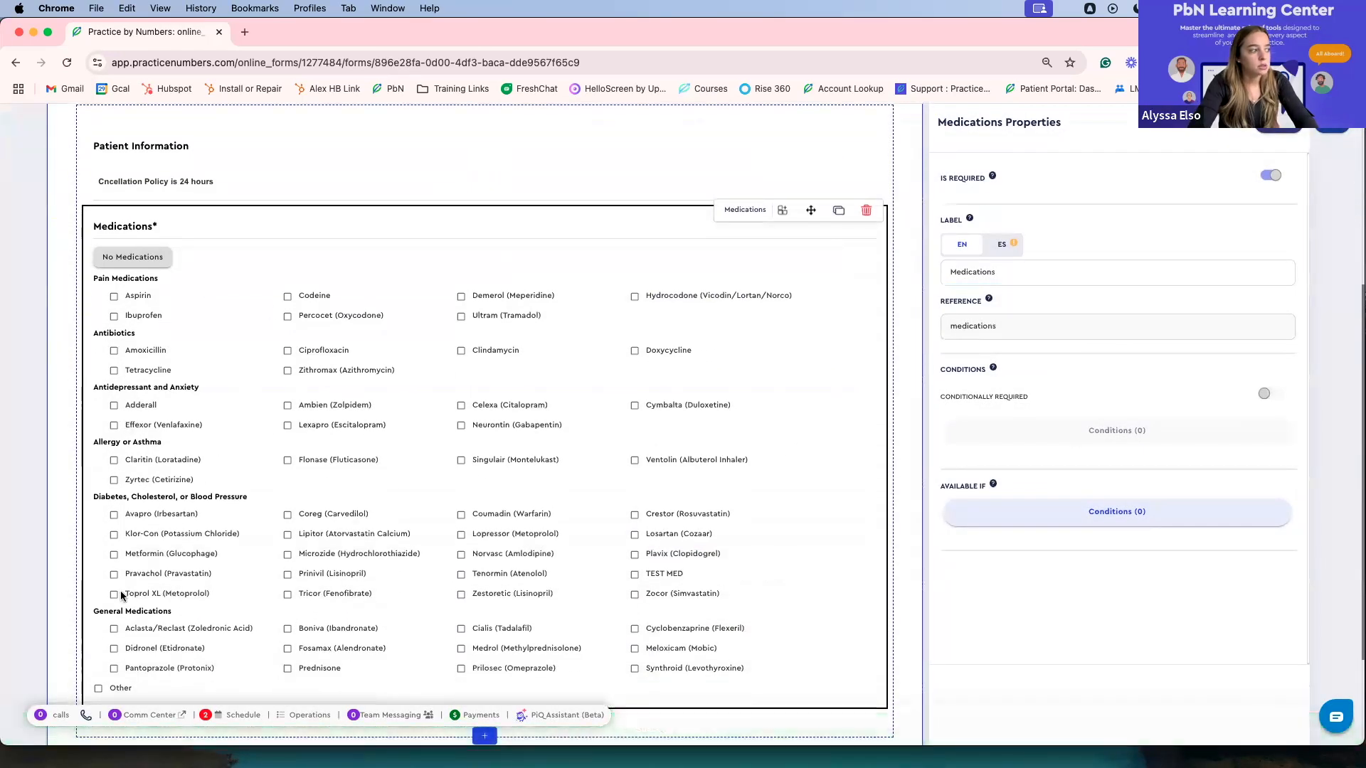
{"action": "scroll", "coordinate": [168, 578], "scroll_direction": "down", "scroll_amount": 4}
{"action": "scroll", "coordinate": [259, 570], "scroll_direction": "up", "scroll_amount": 3}
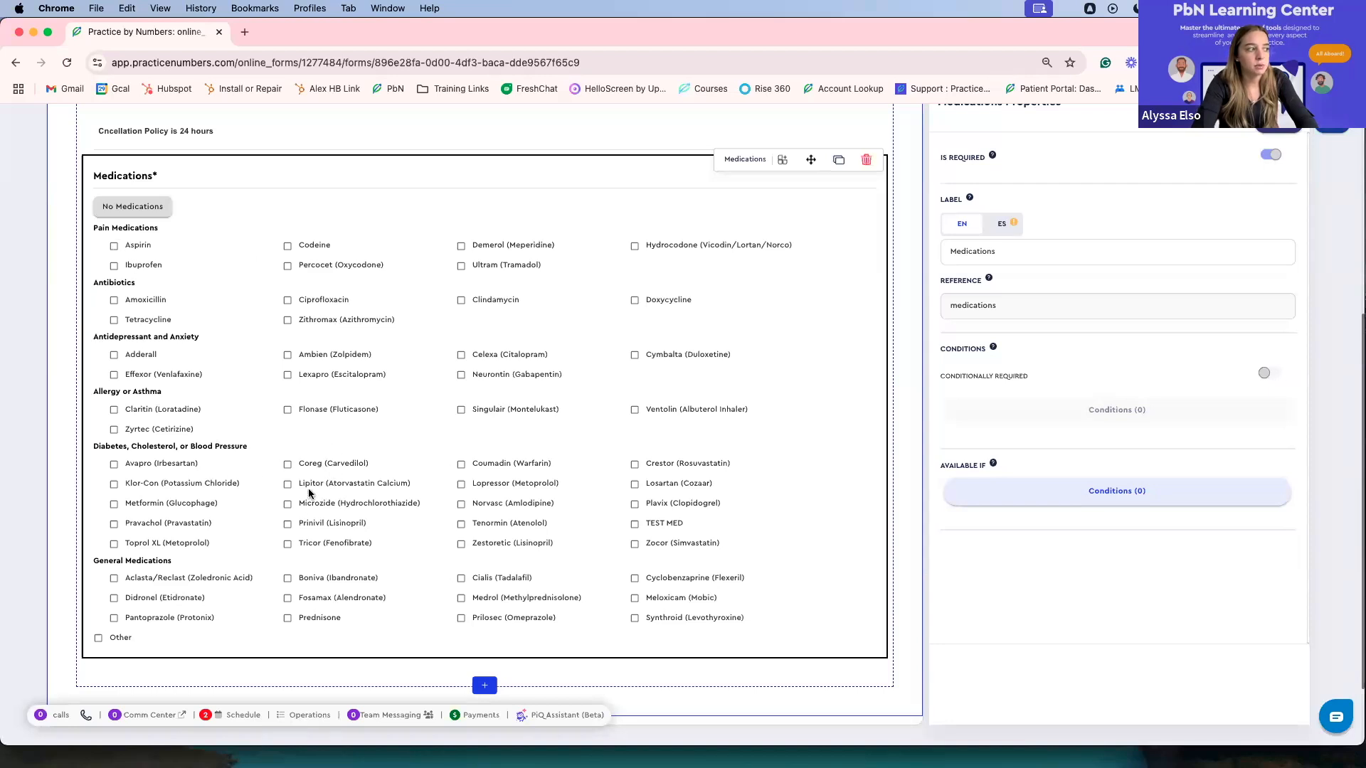
{"action": "scroll", "coordinate": [137, 429], "scroll_direction": "up", "scroll_amount": 1}
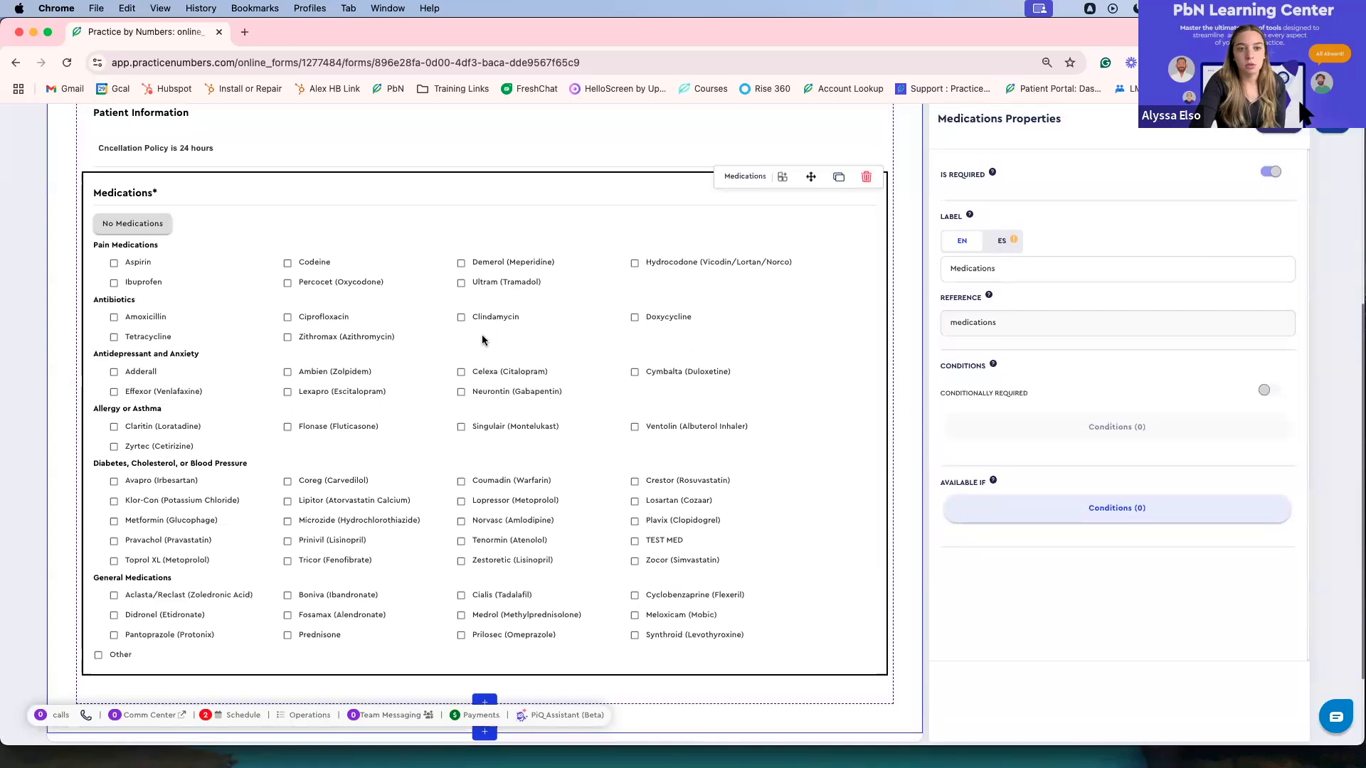
{"action": "left_click", "coordinate": [867, 176]}
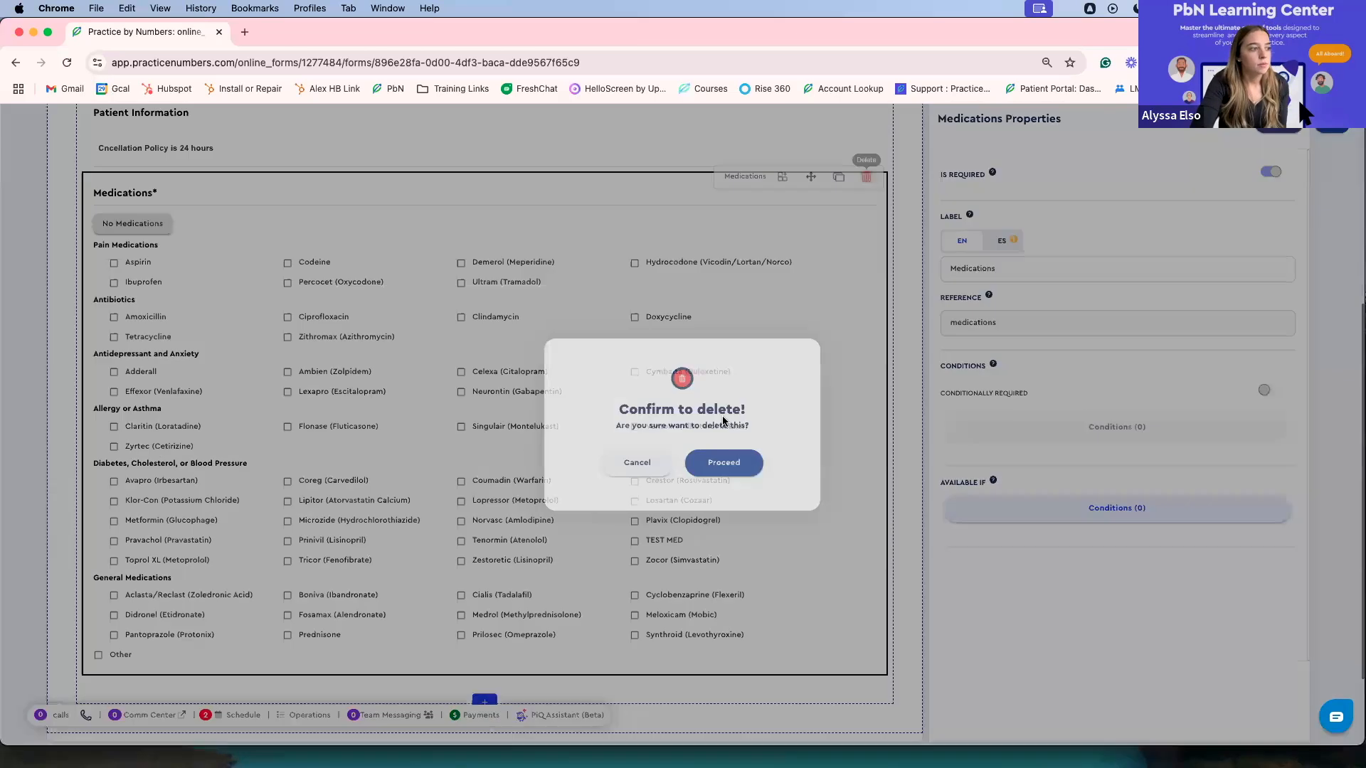
{"action": "left_click", "coordinate": [723, 462]}
Review the remaining component types, try a Separator below the cancellation policy paragraph, and delete it
{"action": "left_click", "coordinate": [680, 363]}
{"action": "scroll", "coordinate": [1036, 438], "scroll_direction": "down", "scroll_amount": 10}
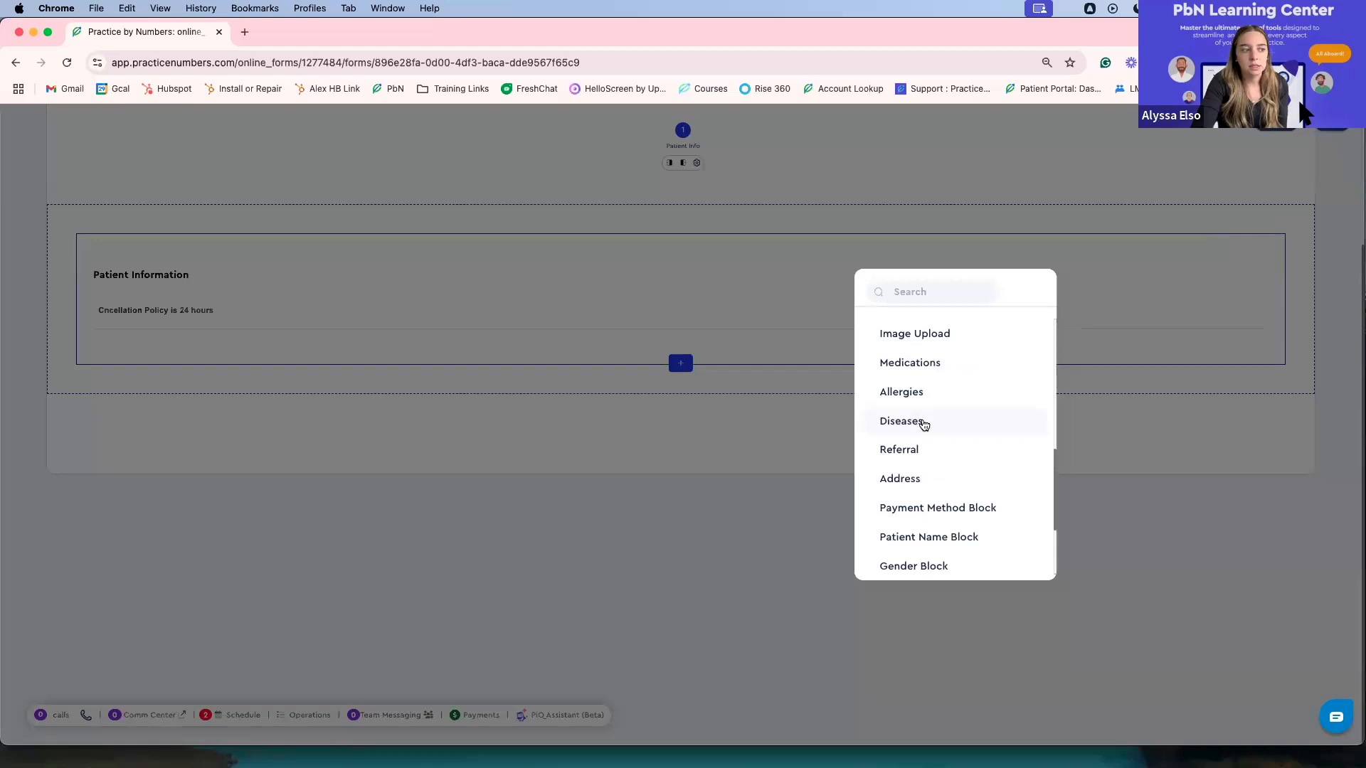
{"action": "scroll", "coordinate": [917, 430], "scroll_direction": "down", "scroll_amount": 1}
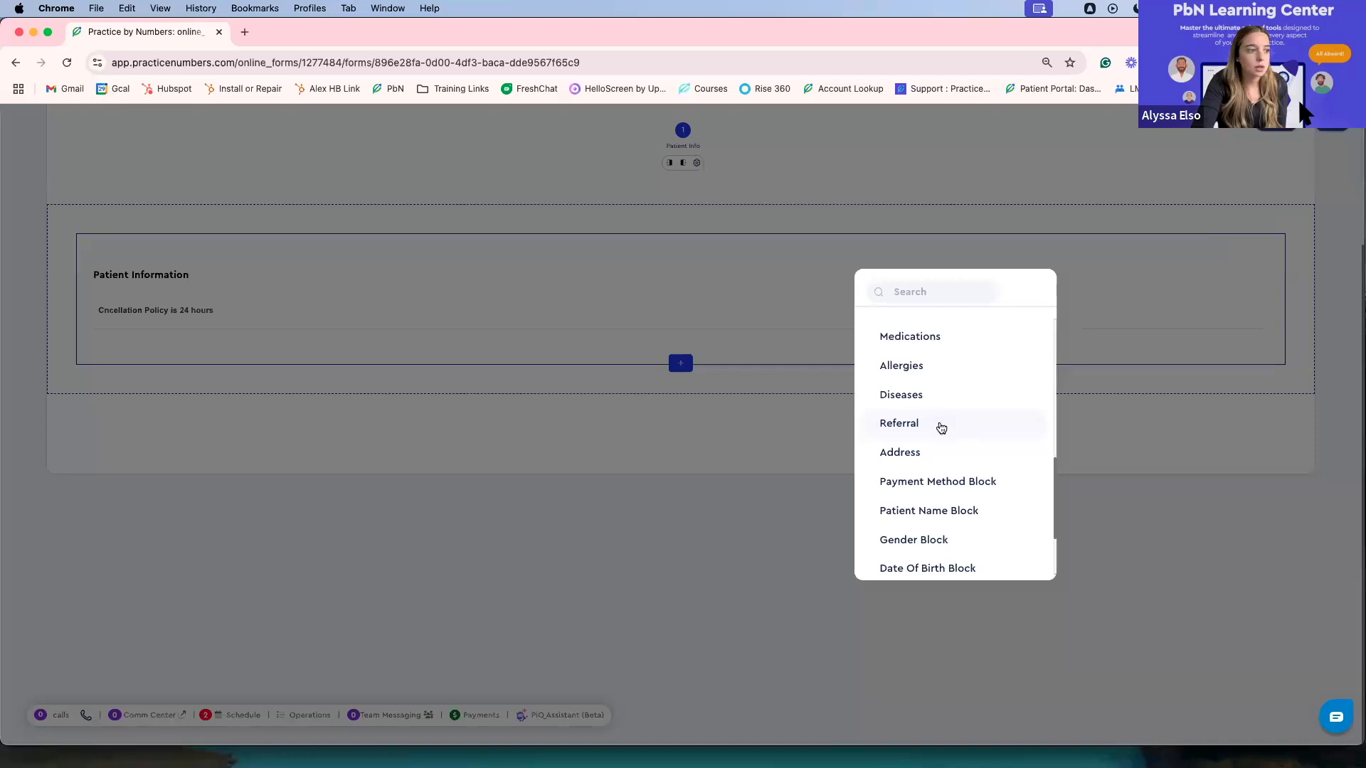
{"action": "scroll", "coordinate": [941, 427], "scroll_direction": "down", "scroll_amount": 2}
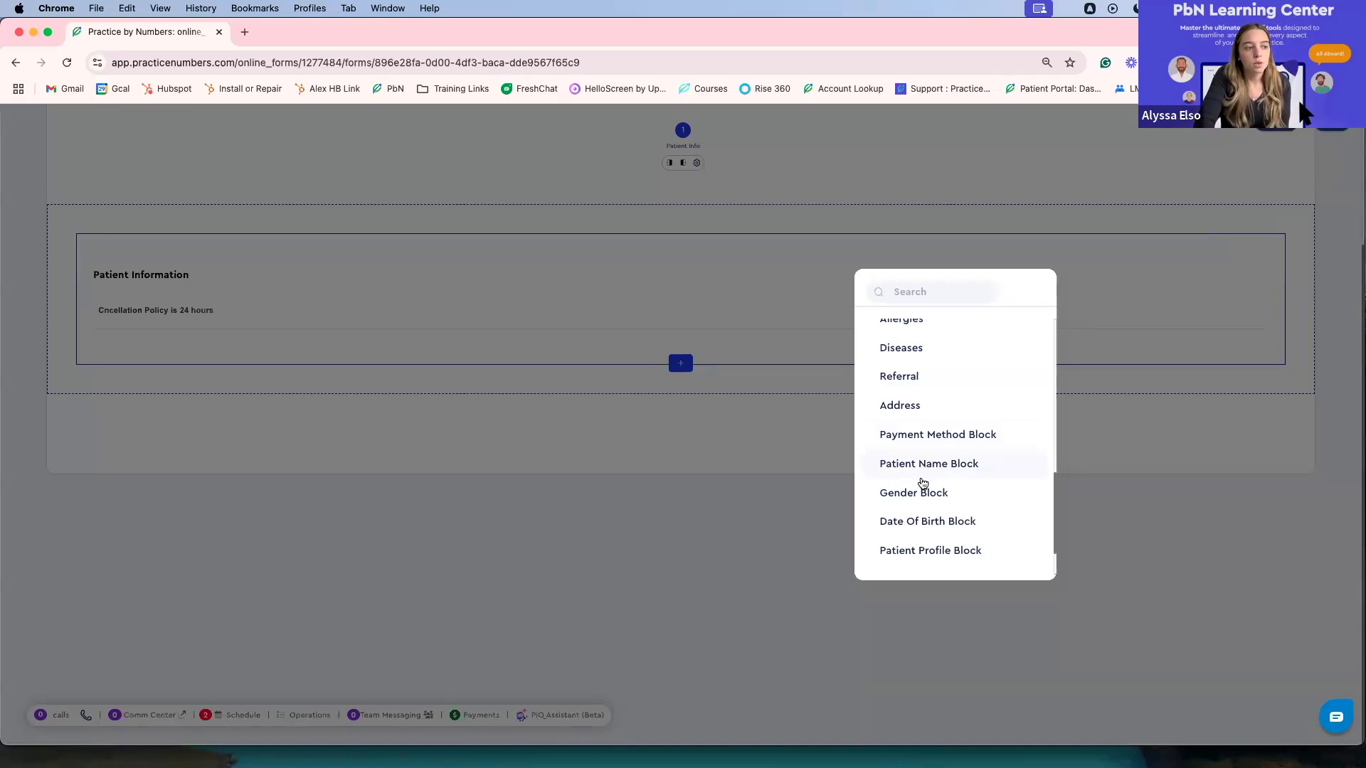
{"action": "scroll", "coordinate": [937, 487], "scroll_direction": "down", "scroll_amount": 1}
{"action": "scroll", "coordinate": [936, 487], "scroll_direction": "down", "scroll_amount": 3}
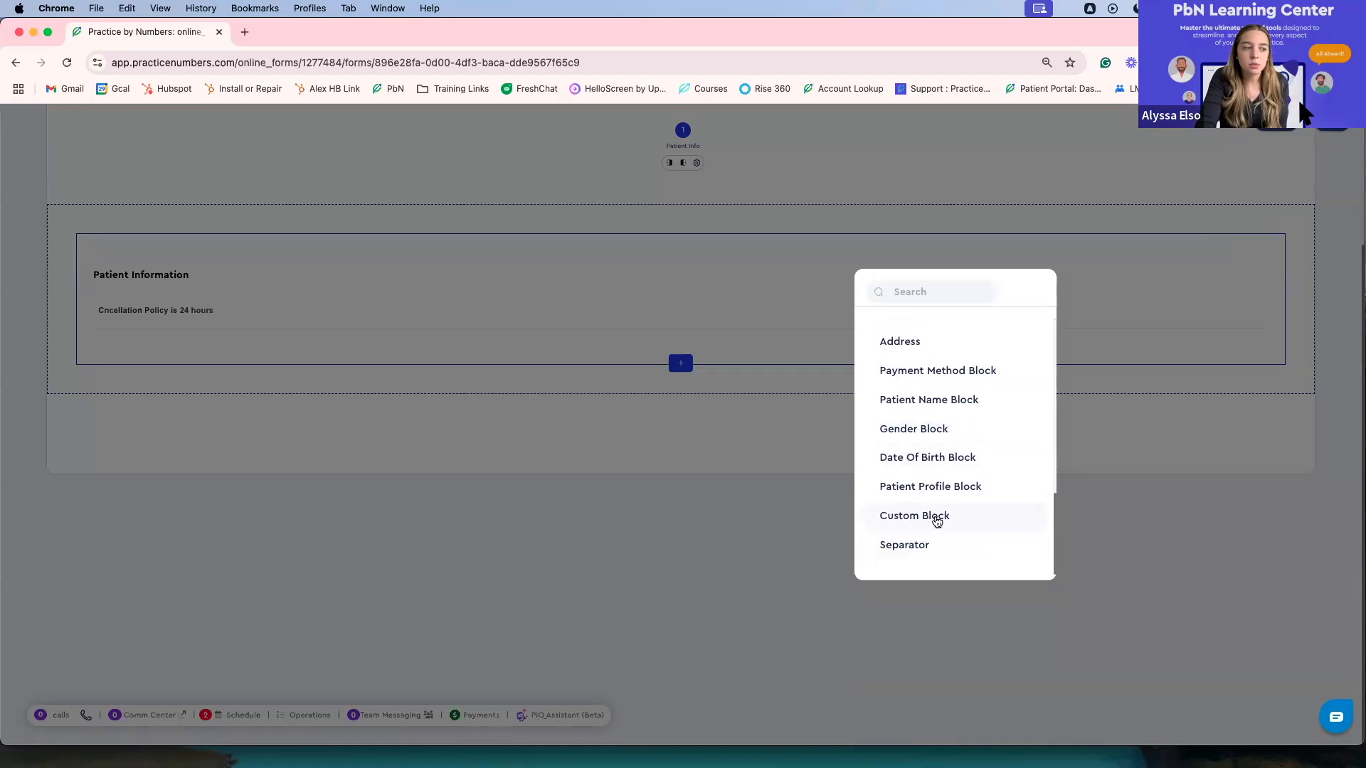
{"action": "left_click", "coordinate": [898, 549]}
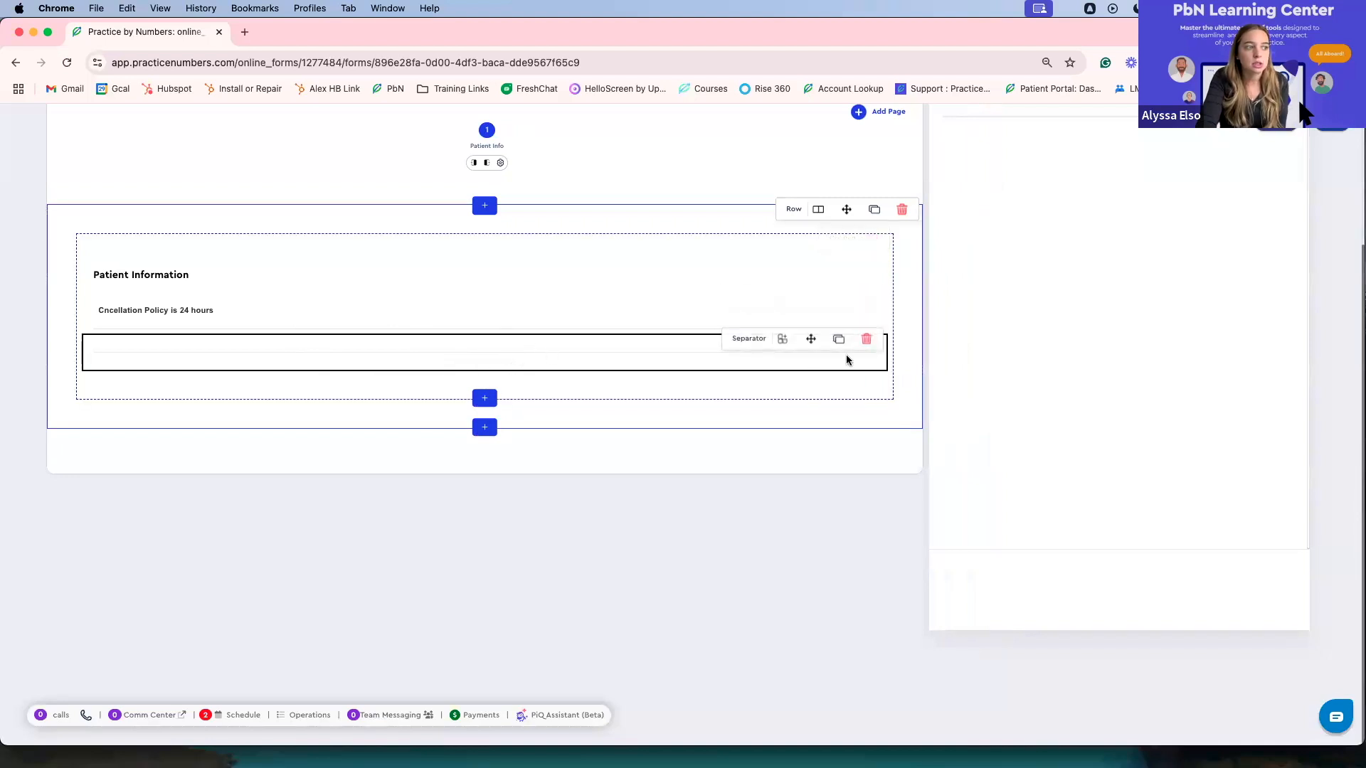
{"action": "left_click", "coordinate": [866, 339]}
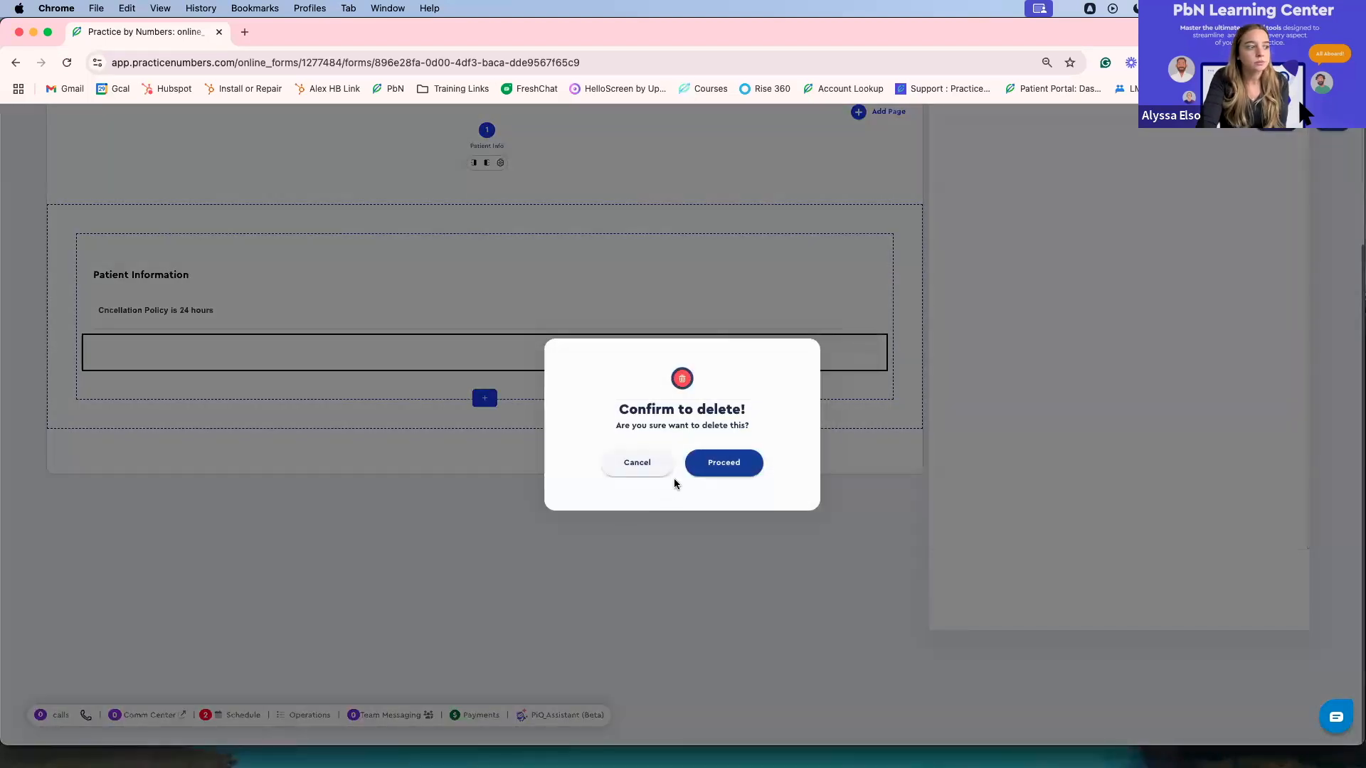
{"action": "left_click", "coordinate": [708, 464]}
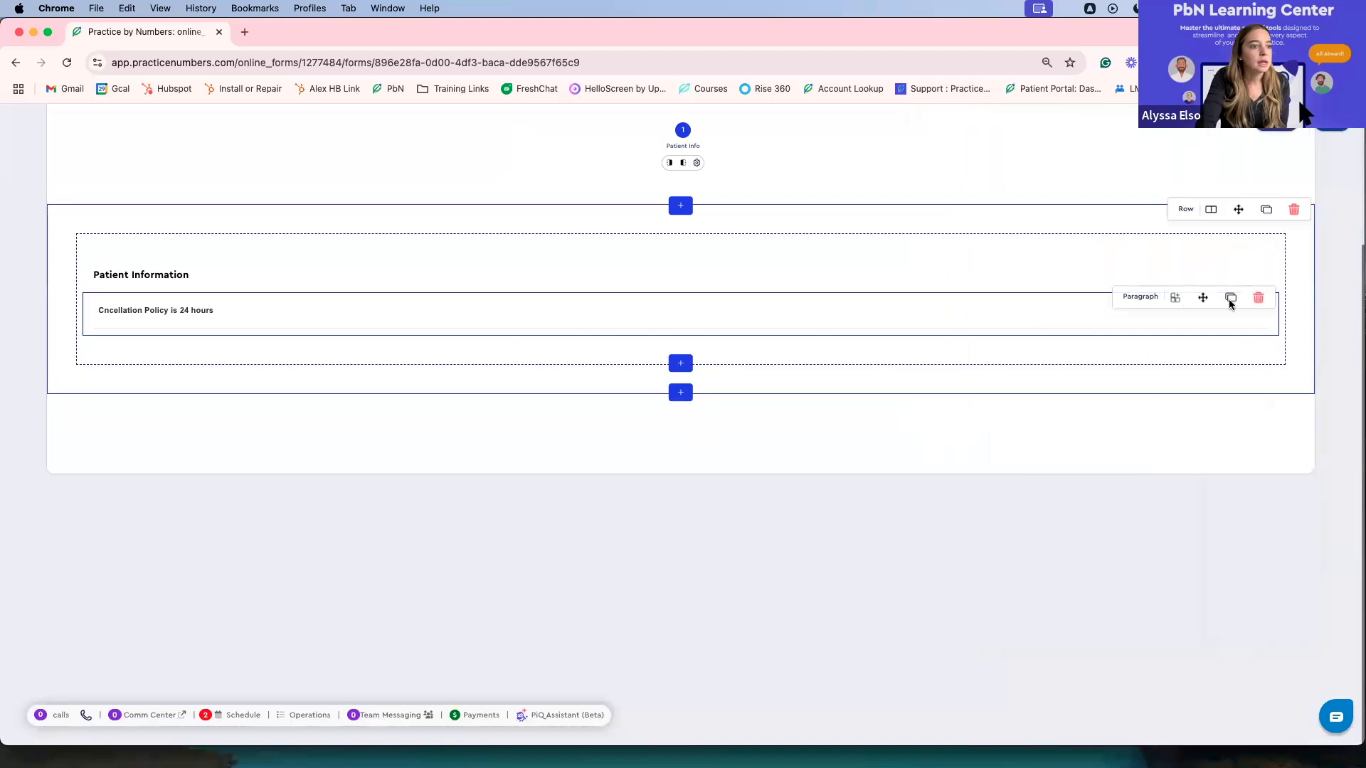
Delete the cancellation policy paragraph and the Patient Information header from the Patient Info page
{"action": "left_click", "coordinate": [1259, 298]}
{"action": "left_click", "coordinate": [760, 460]}
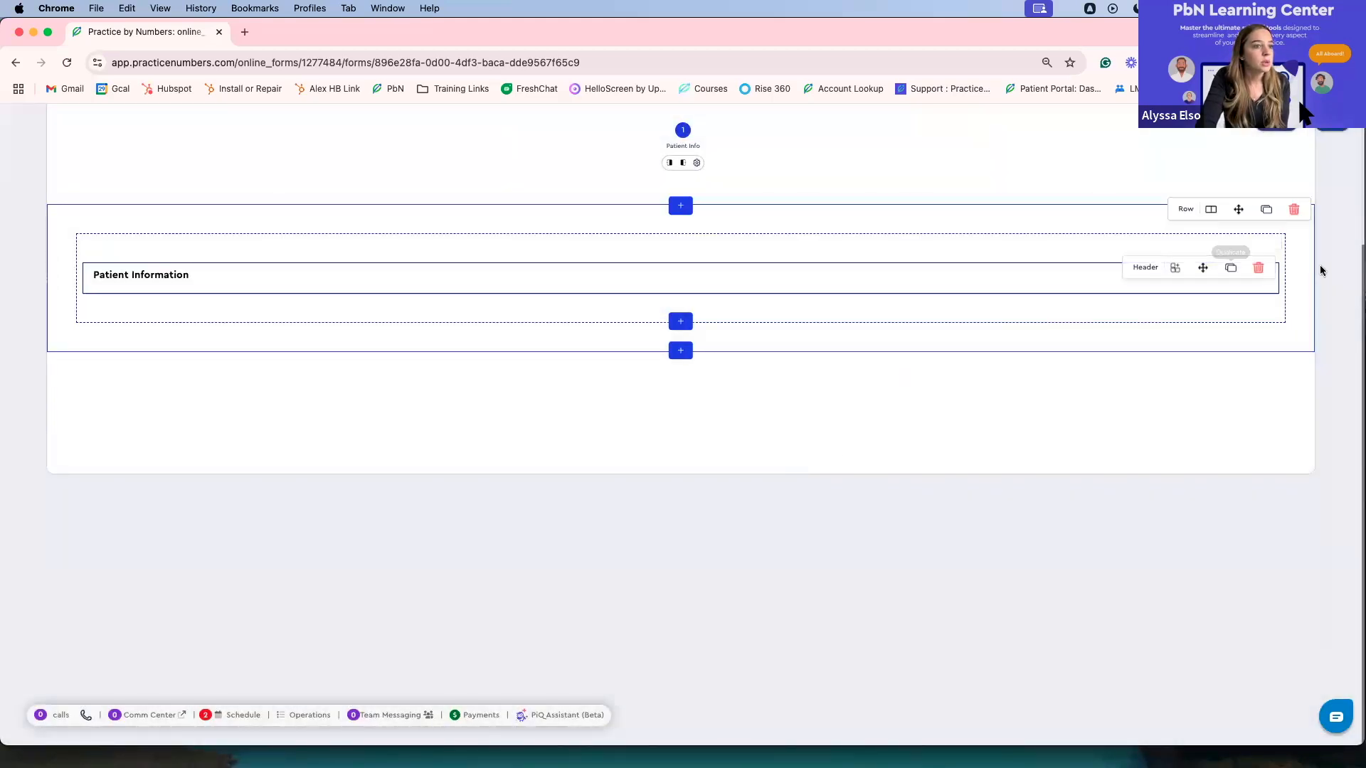
{"action": "left_click", "coordinate": [1259, 268]}
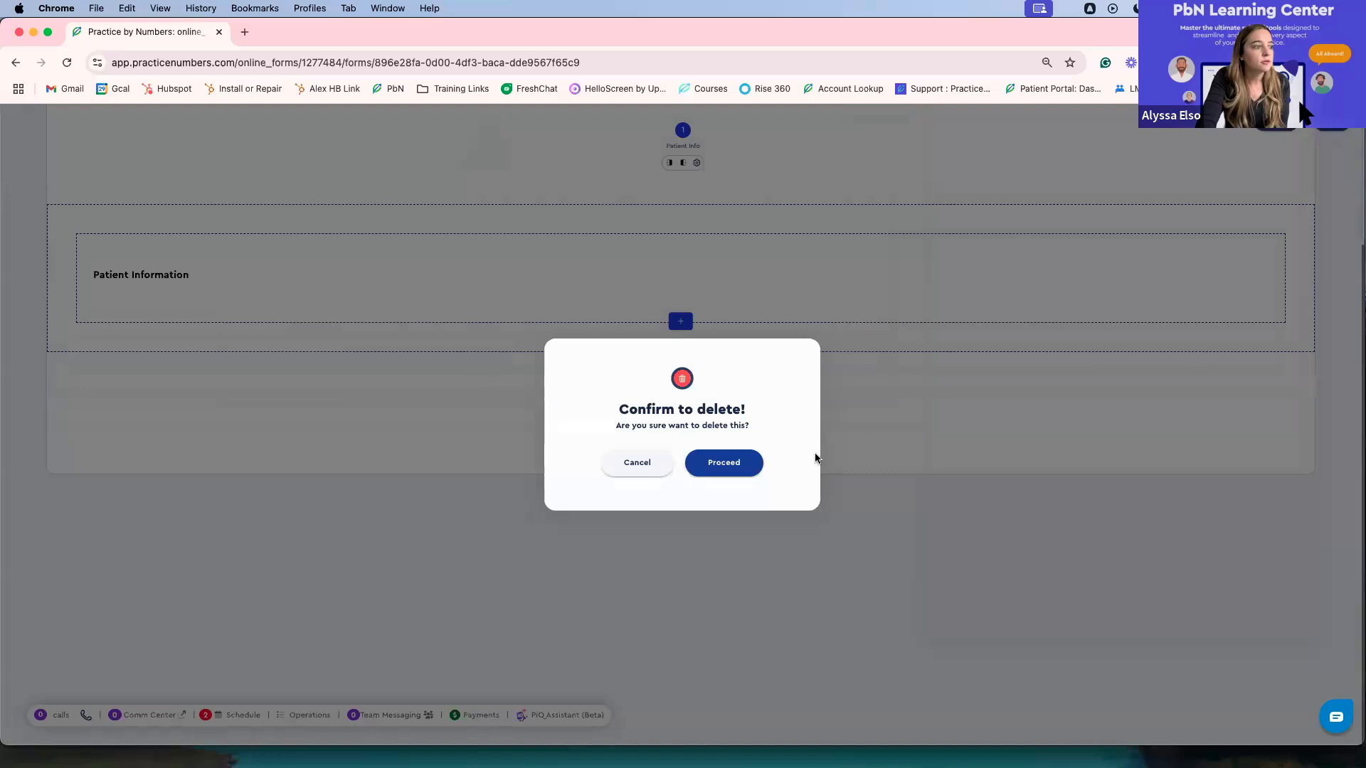
{"action": "left_click", "coordinate": [755, 465]}
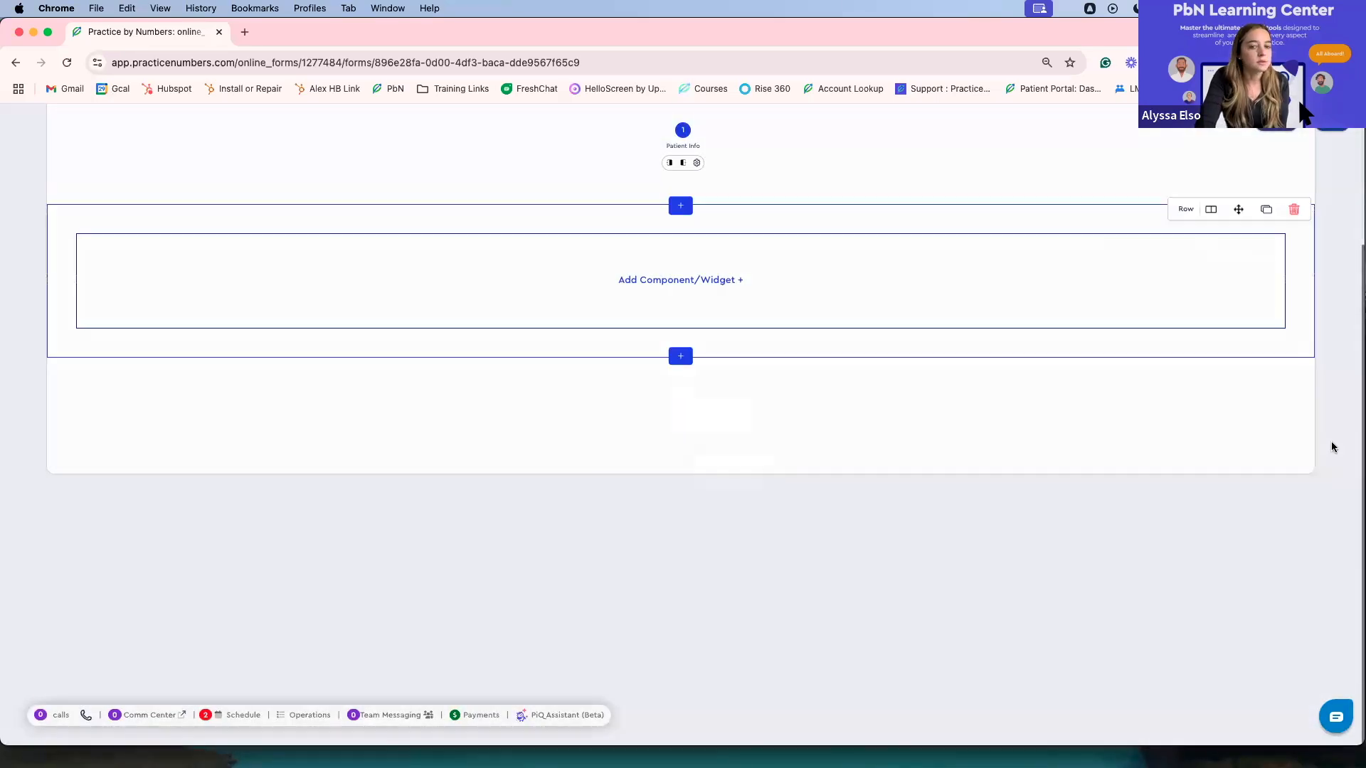
Bring up Practice by Numbers_ online_forms.pdf in Preview and tile it full screen side by side with the Chrome form editor
{"action": "left_click", "coordinate": [1365, 369]}
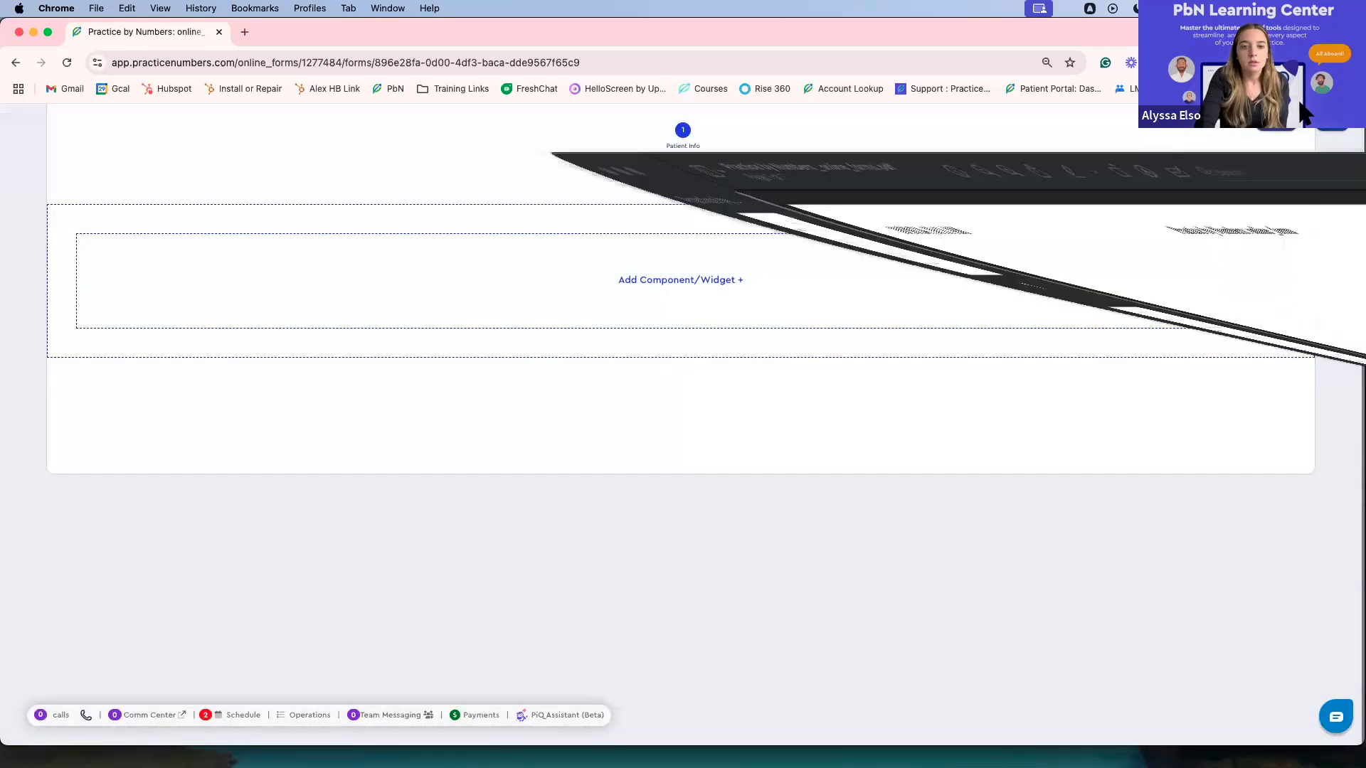
{"action": "left_click", "coordinate": [269, 8]}
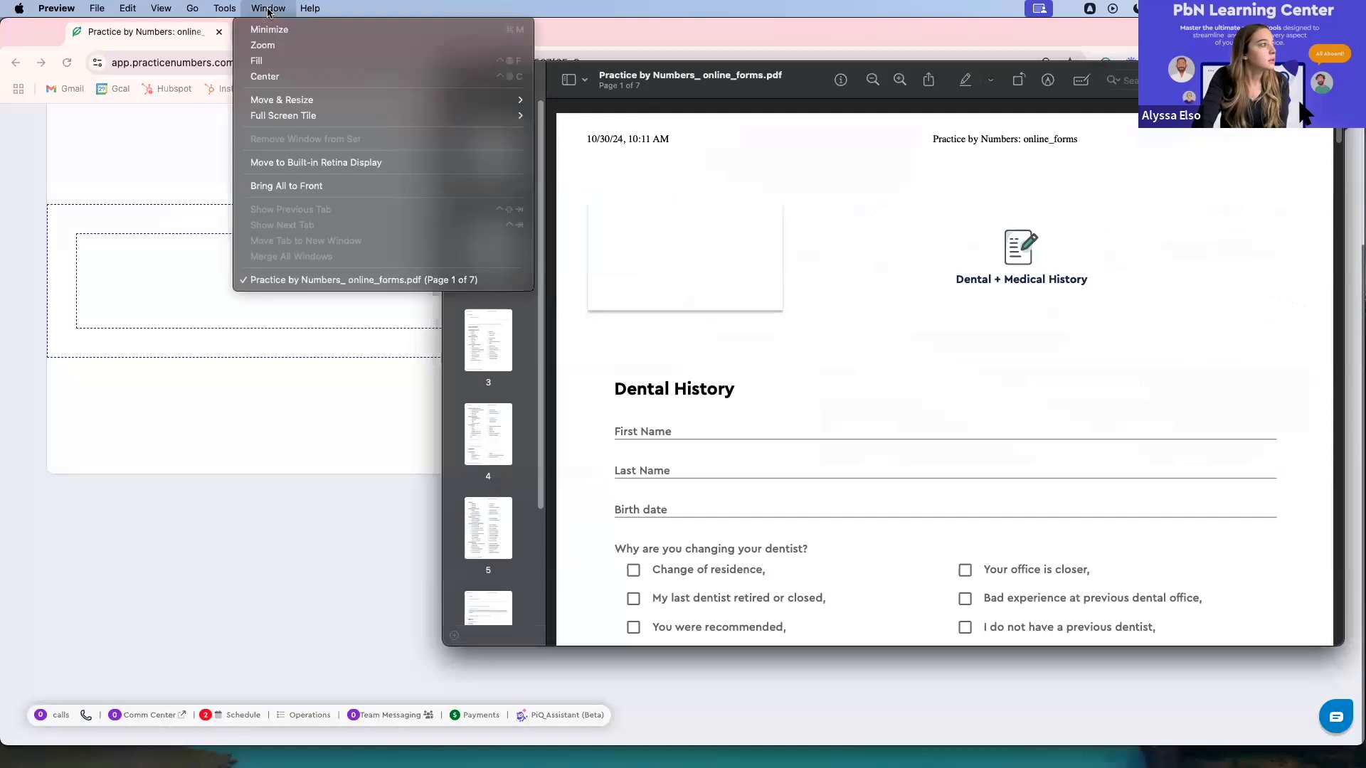
{"action": "mouse_move", "coordinate": [291, 116]}
{"action": "left_click", "coordinate": [551, 131]}
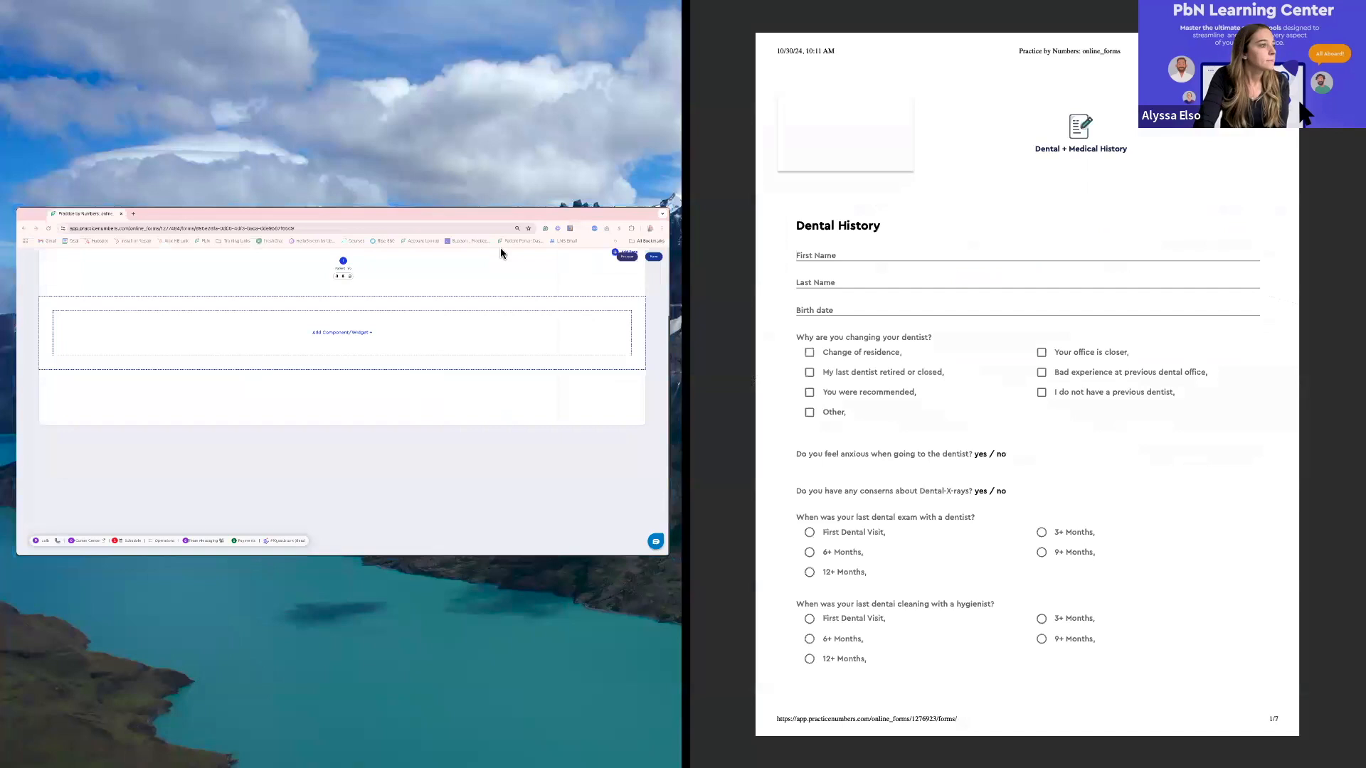
{"action": "left_click", "coordinate": [501, 249]}
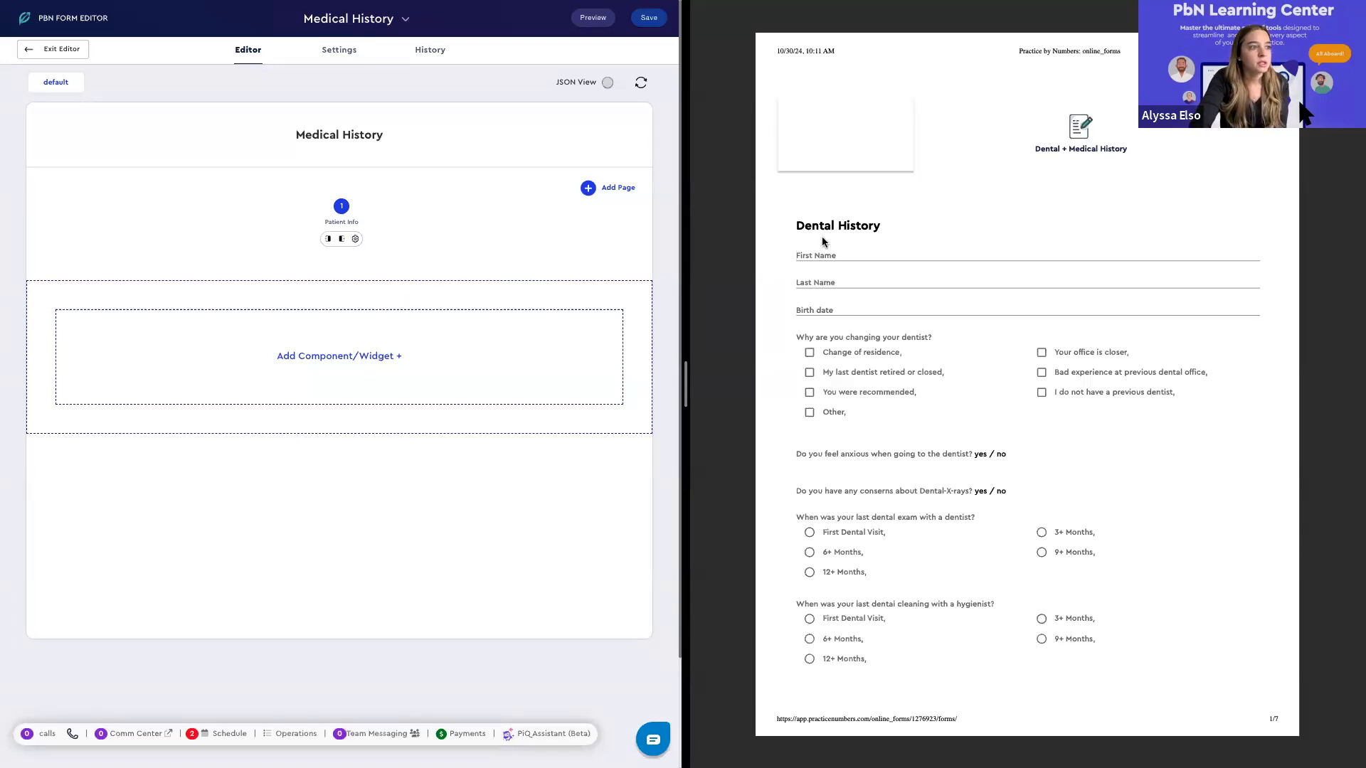
Add a Header component to the empty row and set its English text to Dental History
{"action": "left_click", "coordinate": [331, 361]}
{"action": "left_click", "coordinate": [453, 303]}
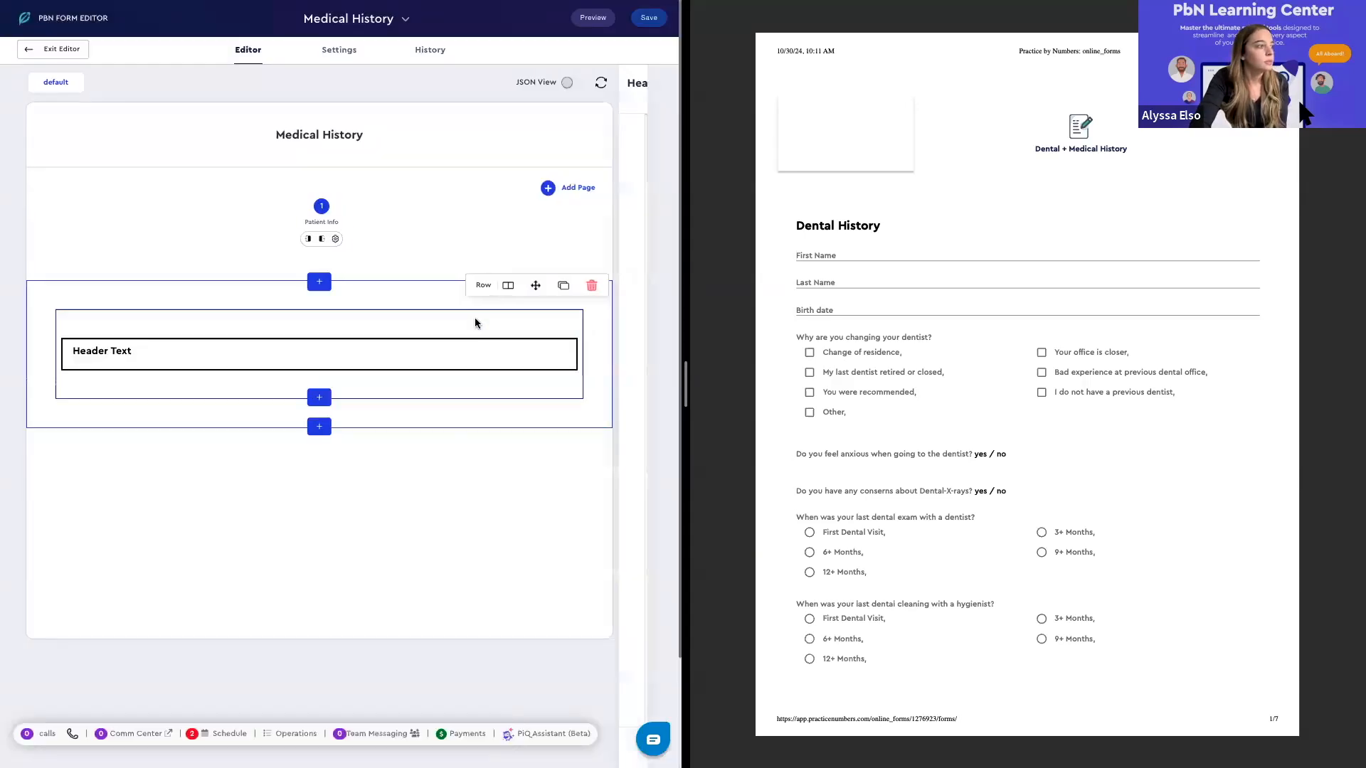
{"action": "left_click_drag", "start_coordinate": [480, 253], "coordinate": [523, 258]}
{"action": "type", "text": "Dental History"}
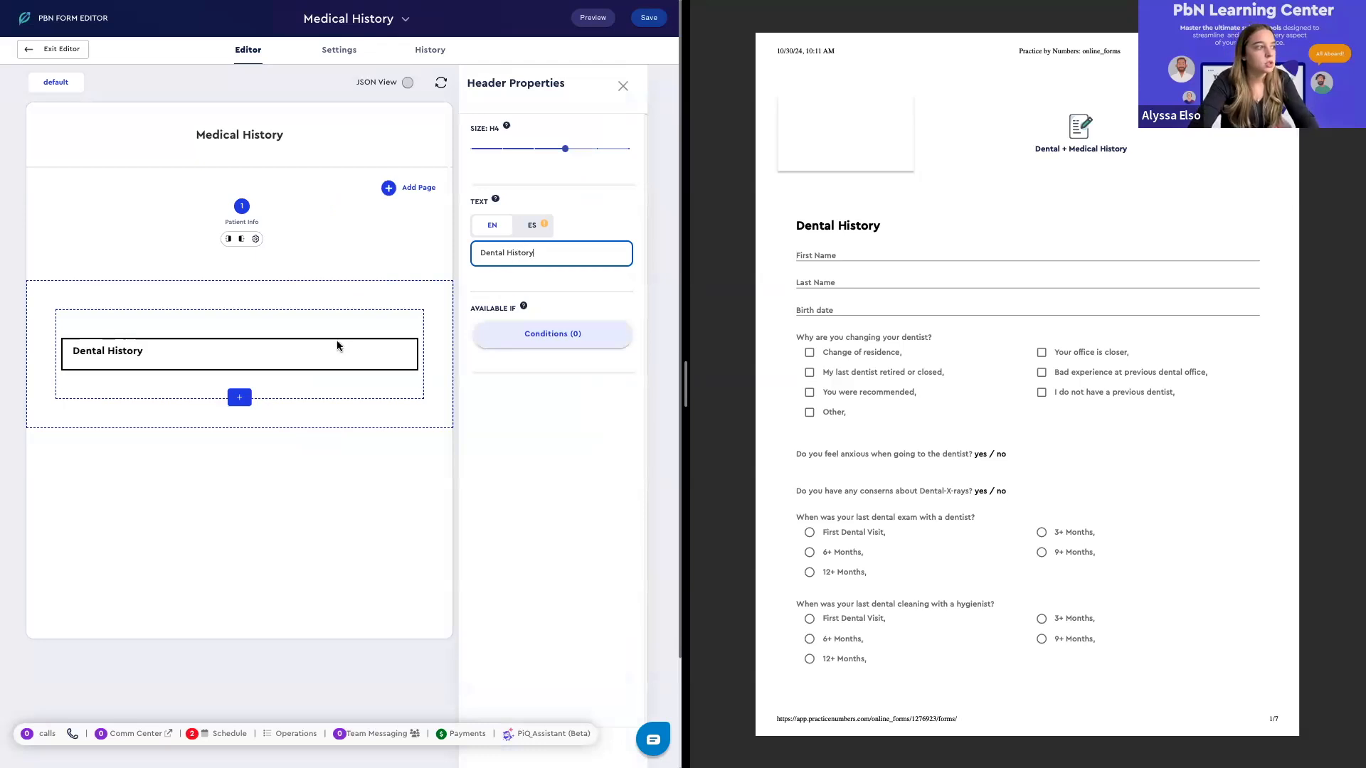
Add a Patient Name Block below the Dental History header
{"action": "left_click", "coordinate": [239, 397]}
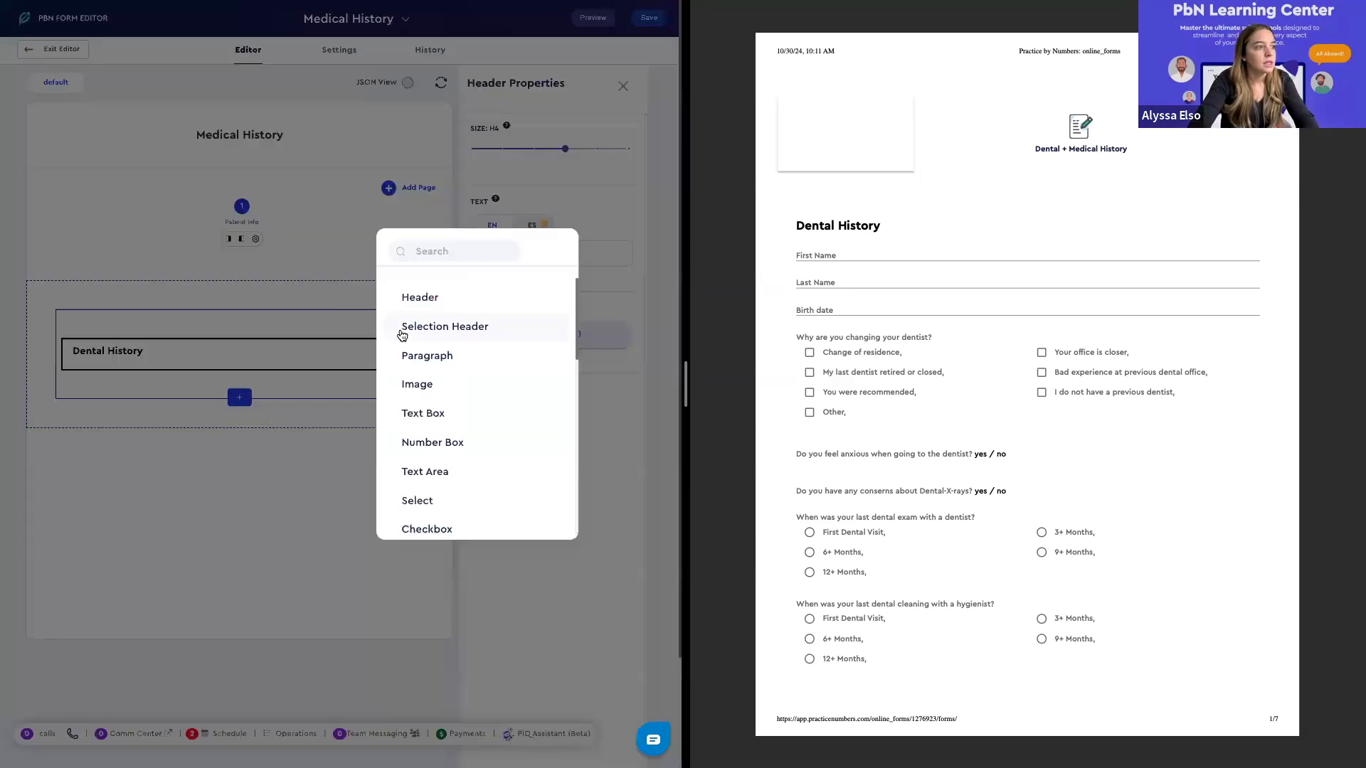
{"action": "scroll", "coordinate": [441, 385], "scroll_direction": "down", "scroll_amount": 2}
{"action": "scroll", "coordinate": [441, 386], "scroll_direction": "down", "scroll_amount": 7}
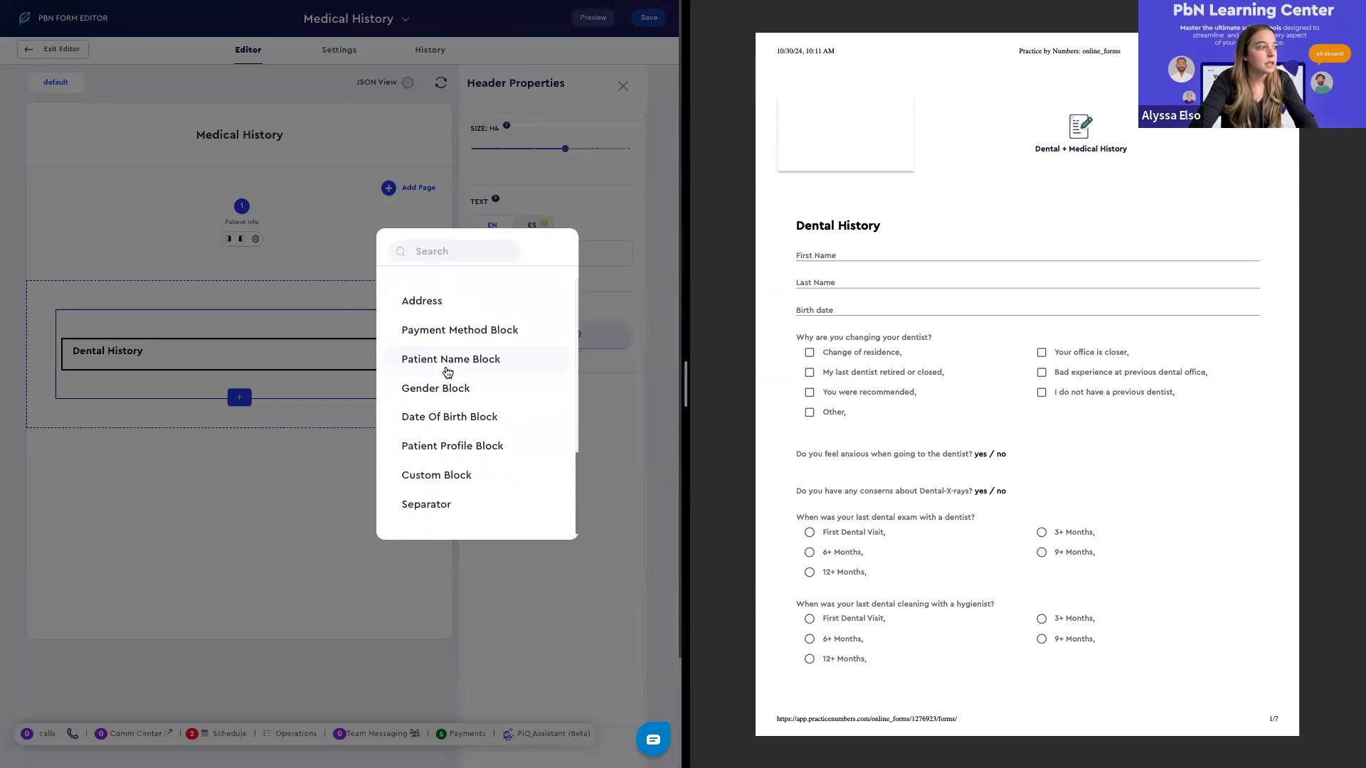
{"action": "left_click", "coordinate": [448, 359]}
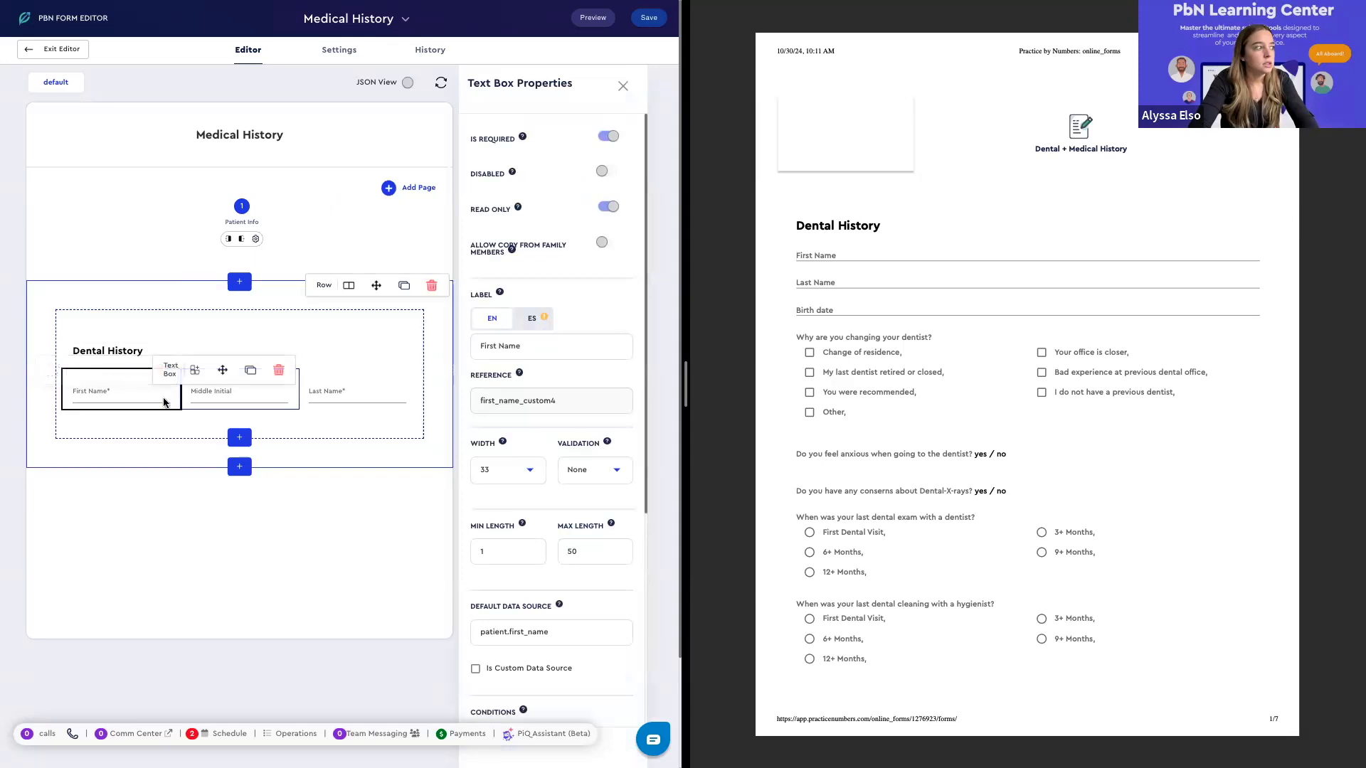
Delete the Middle Initial text box from the patient name block
{"action": "left_click", "coordinate": [207, 403]}
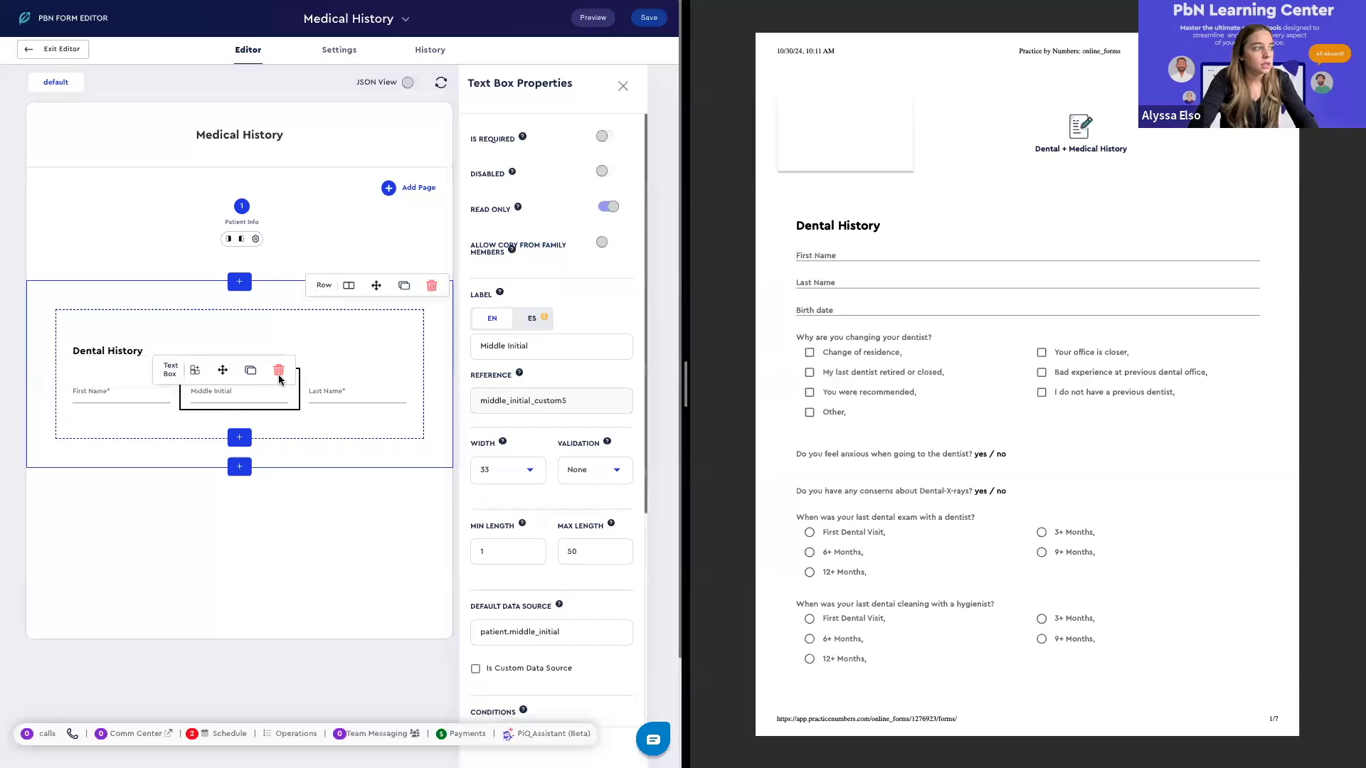
{"action": "left_click", "coordinate": [279, 371]}
{"action": "left_click", "coordinate": [368, 419]}
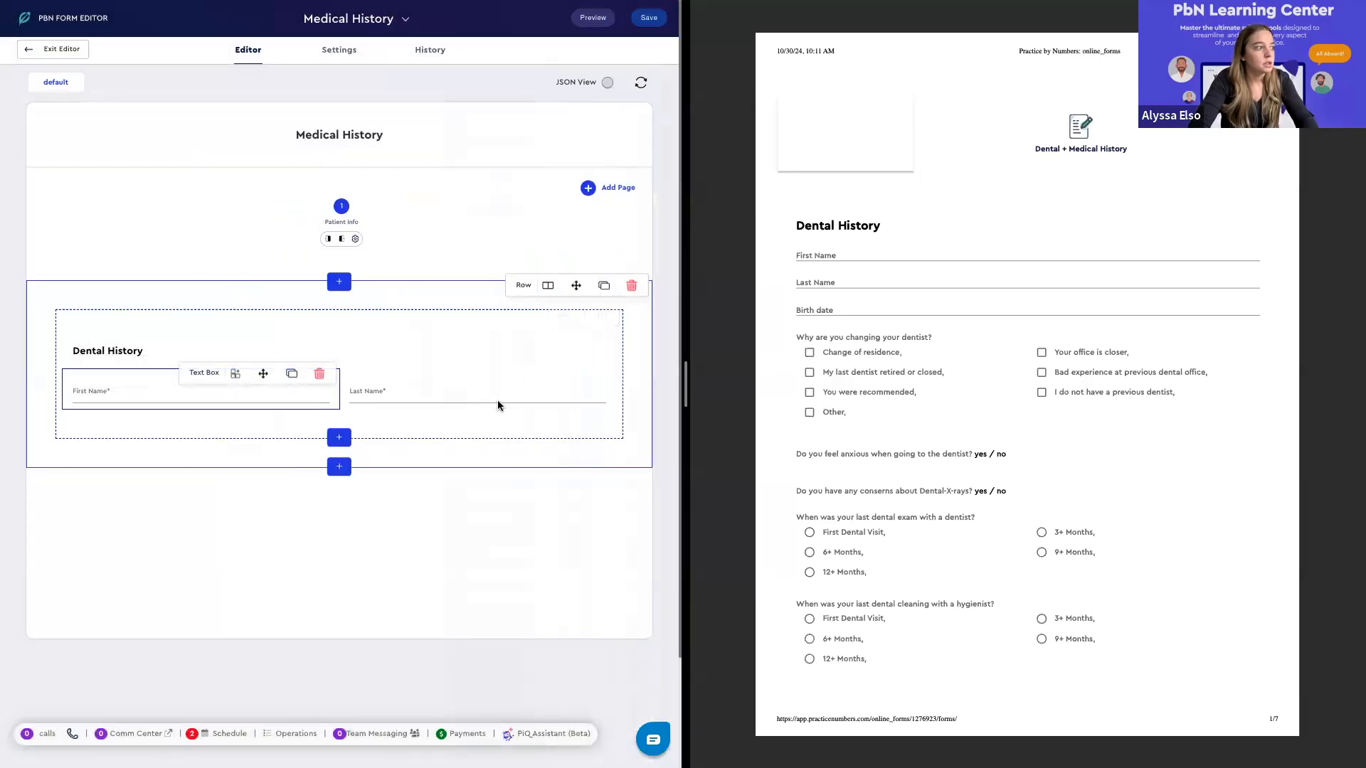
Set the width of the First Name text box to 100
{"action": "left_click", "coordinate": [223, 397]}
{"action": "left_click", "coordinate": [503, 475]}
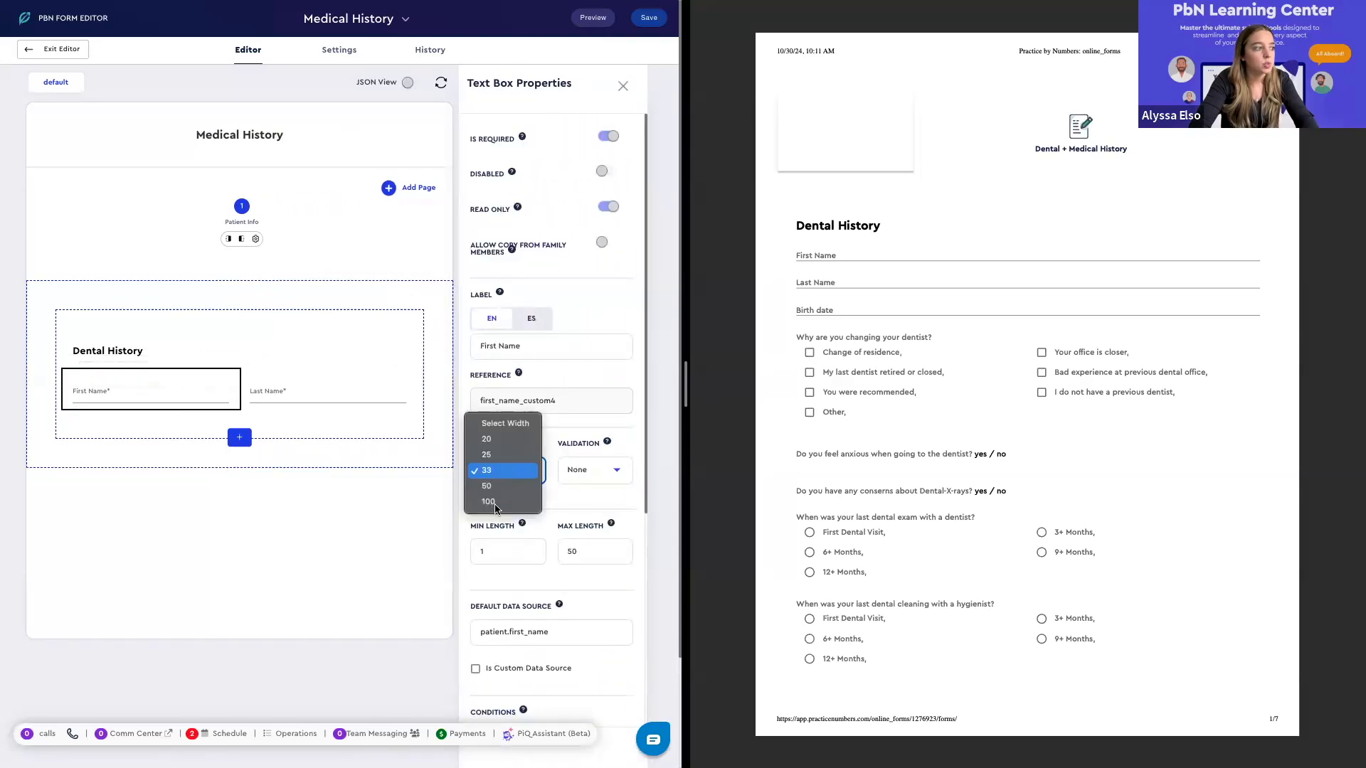
{"action": "left_click", "coordinate": [490, 502]}
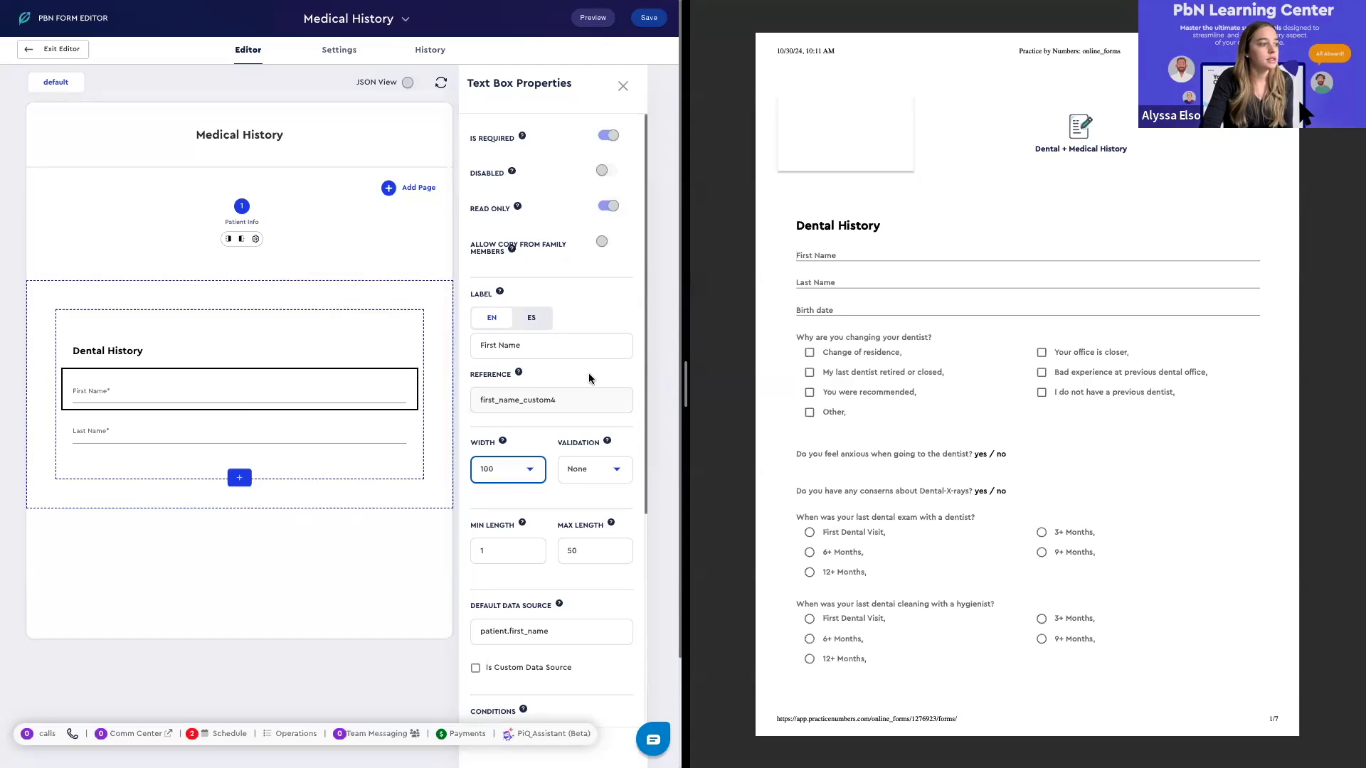
Examine the First Name text box's properties, including the available default data sources and its conditions settings
{"action": "scroll", "coordinate": [587, 372], "scroll_direction": "down", "scroll_amount": 4}
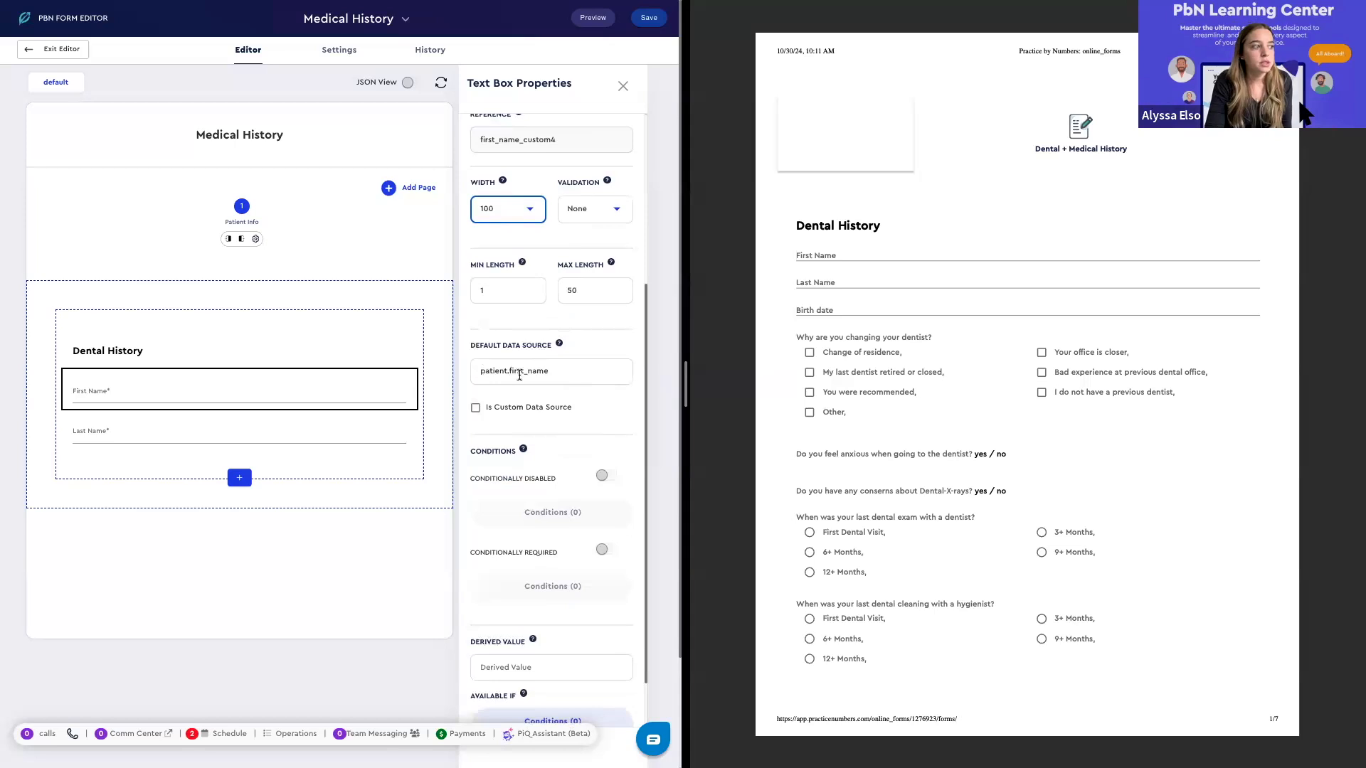
{"action": "left_click", "coordinate": [558, 374]}
{"action": "scroll", "coordinate": [597, 562], "scroll_direction": "down", "scroll_amount": 2}
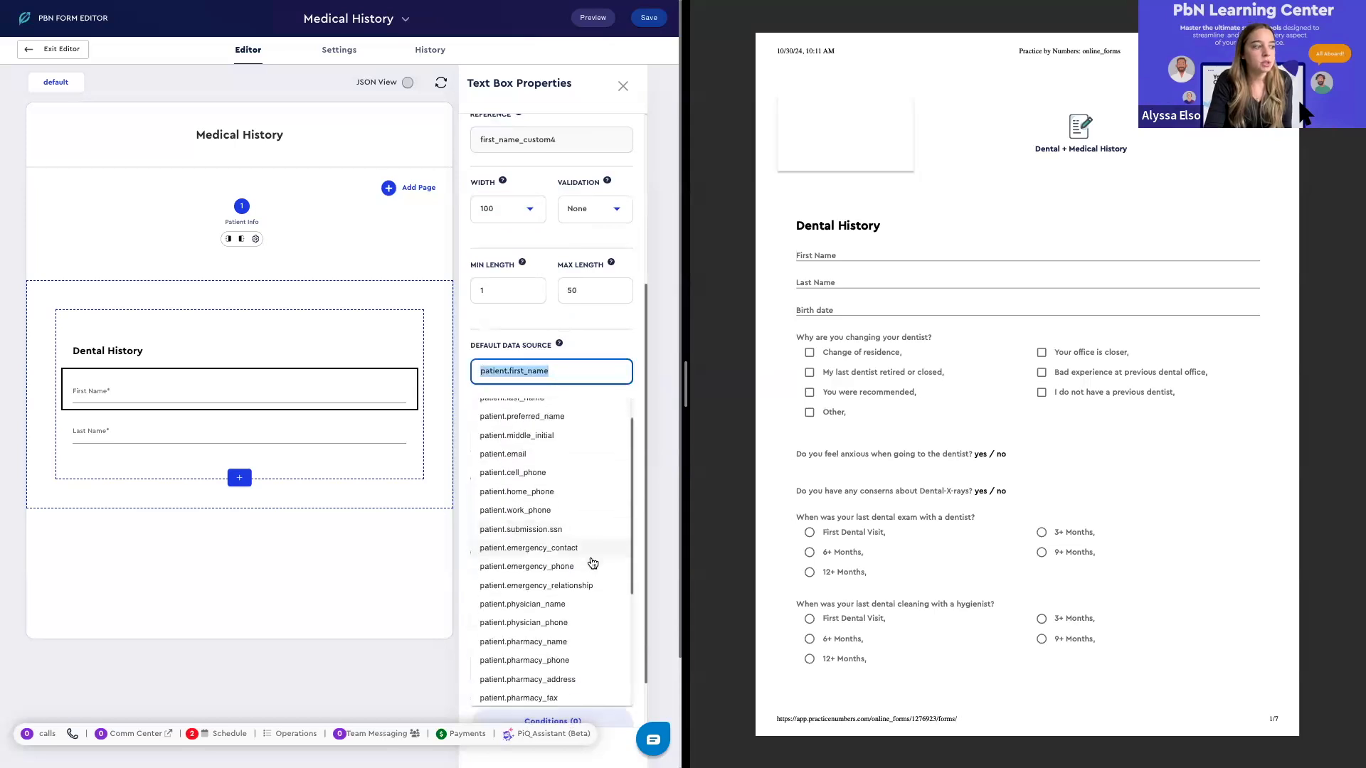
{"action": "scroll", "coordinate": [590, 560], "scroll_direction": "up", "scroll_amount": 3}
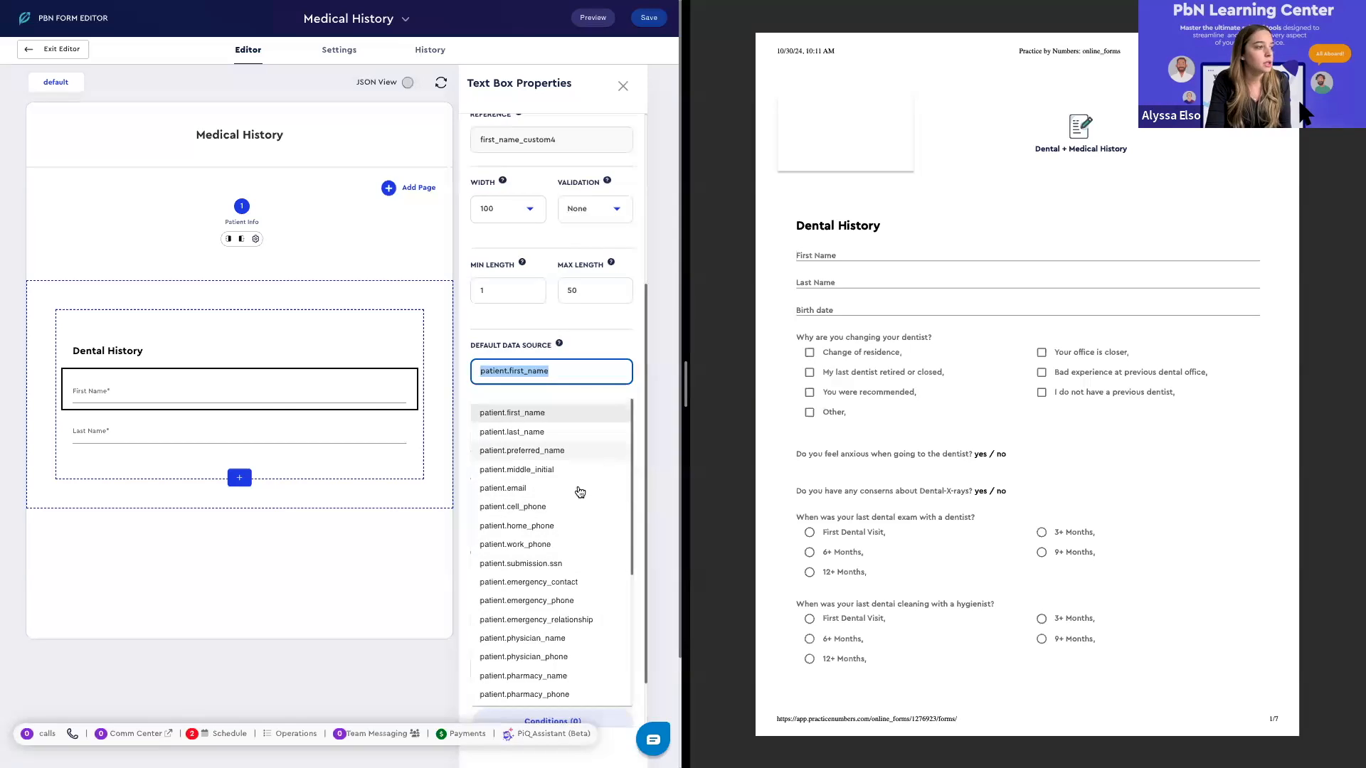
{"action": "scroll", "coordinate": [551, 526], "scroll_direction": "down", "scroll_amount": 5}
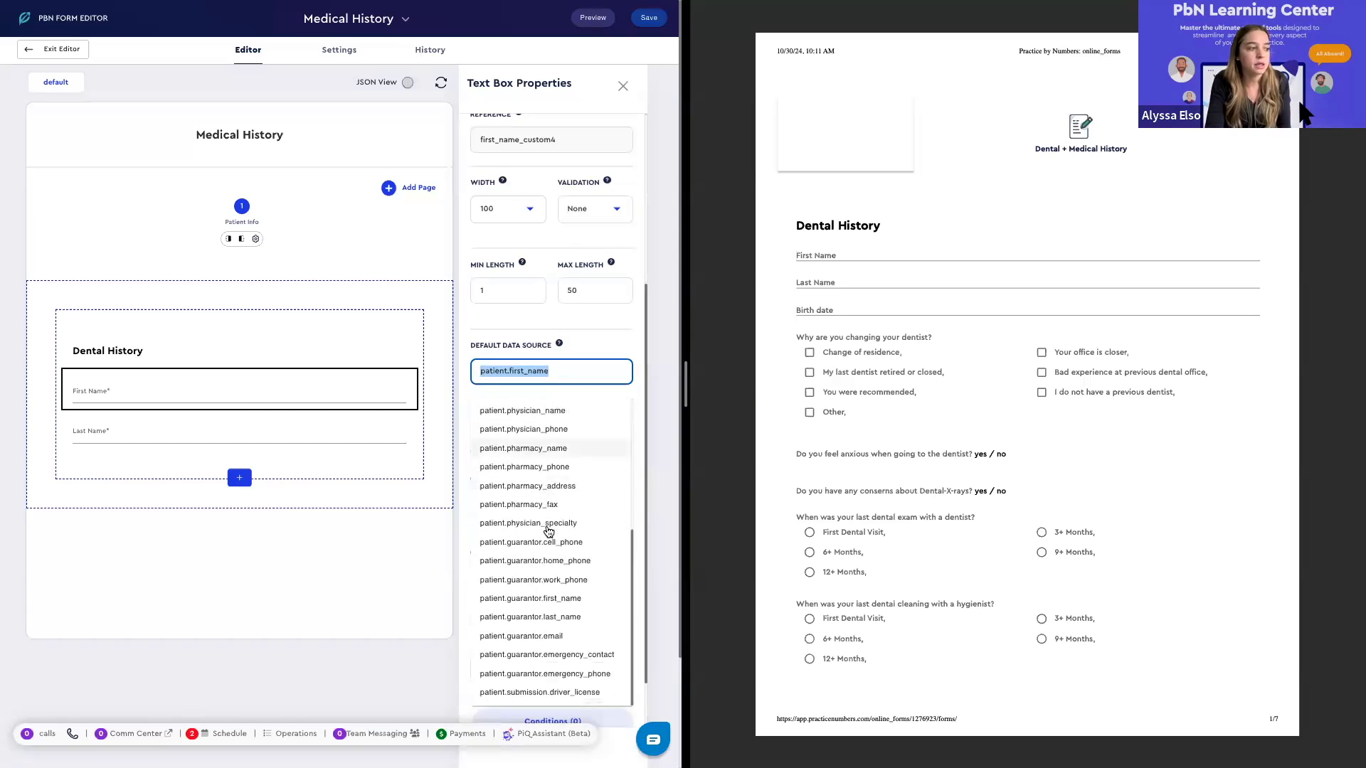
{"action": "left_click", "coordinate": [582, 344]}
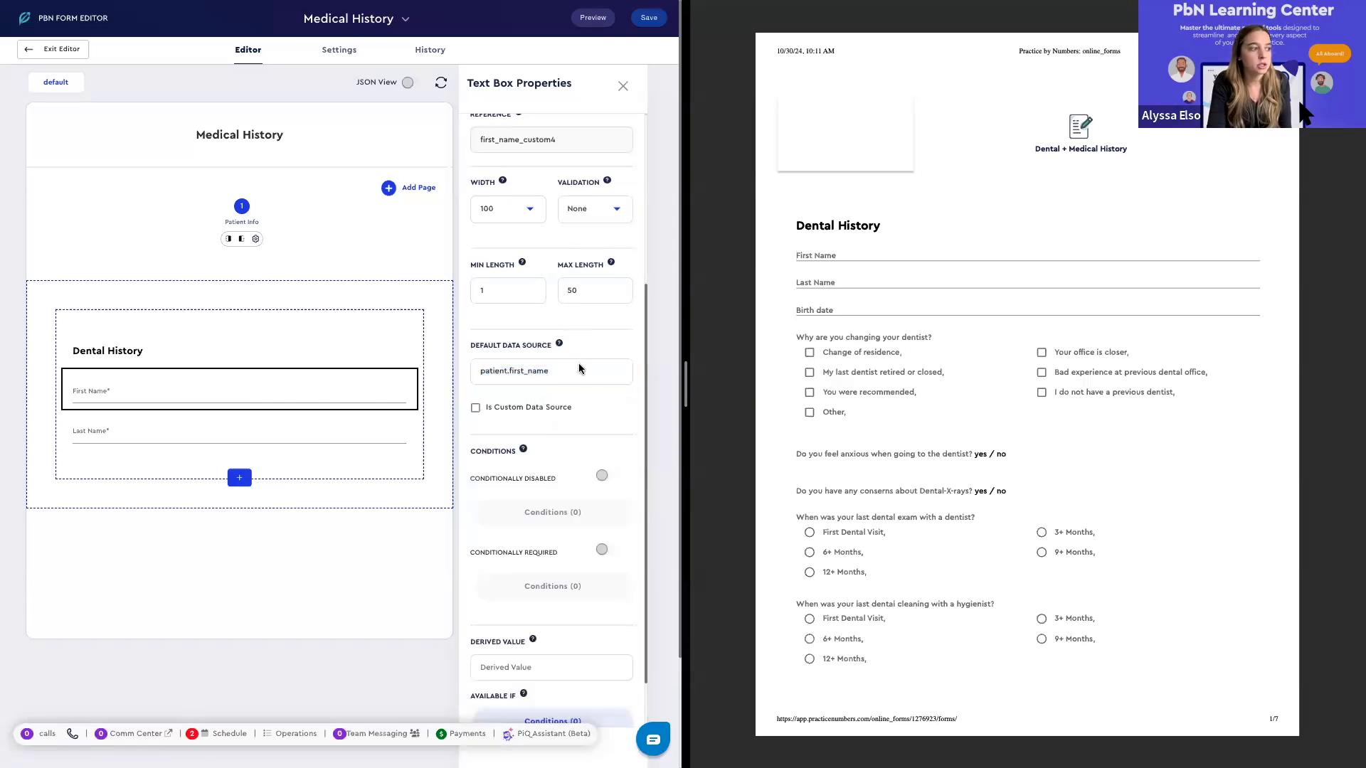
{"action": "scroll", "coordinate": [583, 418], "scroll_direction": "down", "scroll_amount": 1}
{"action": "scroll", "coordinate": [569, 406], "scroll_direction": "up", "scroll_amount": 7}
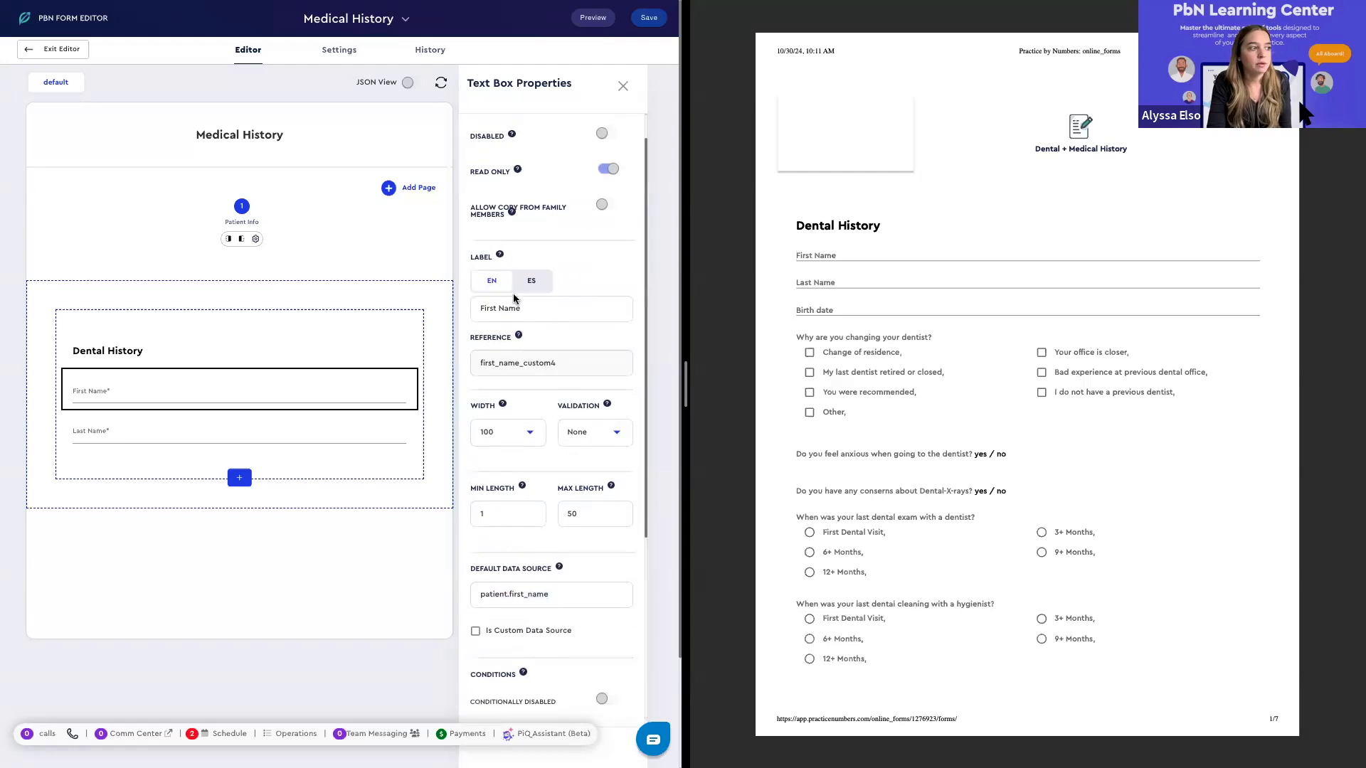
{"action": "scroll", "coordinate": [548, 387], "scroll_direction": "down", "scroll_amount": 5}
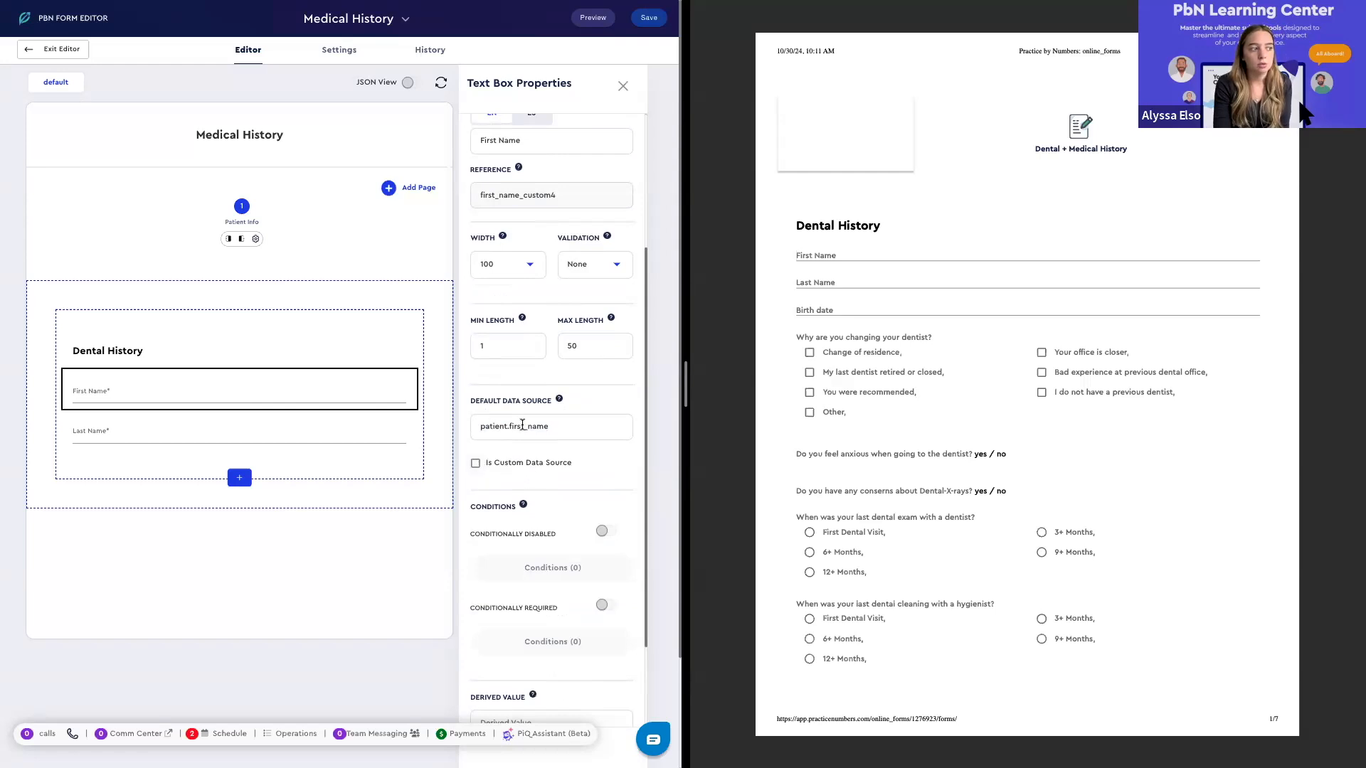
Look through the list of default data sources offered for the First Name text box
{"action": "left_click", "coordinate": [567, 425]}
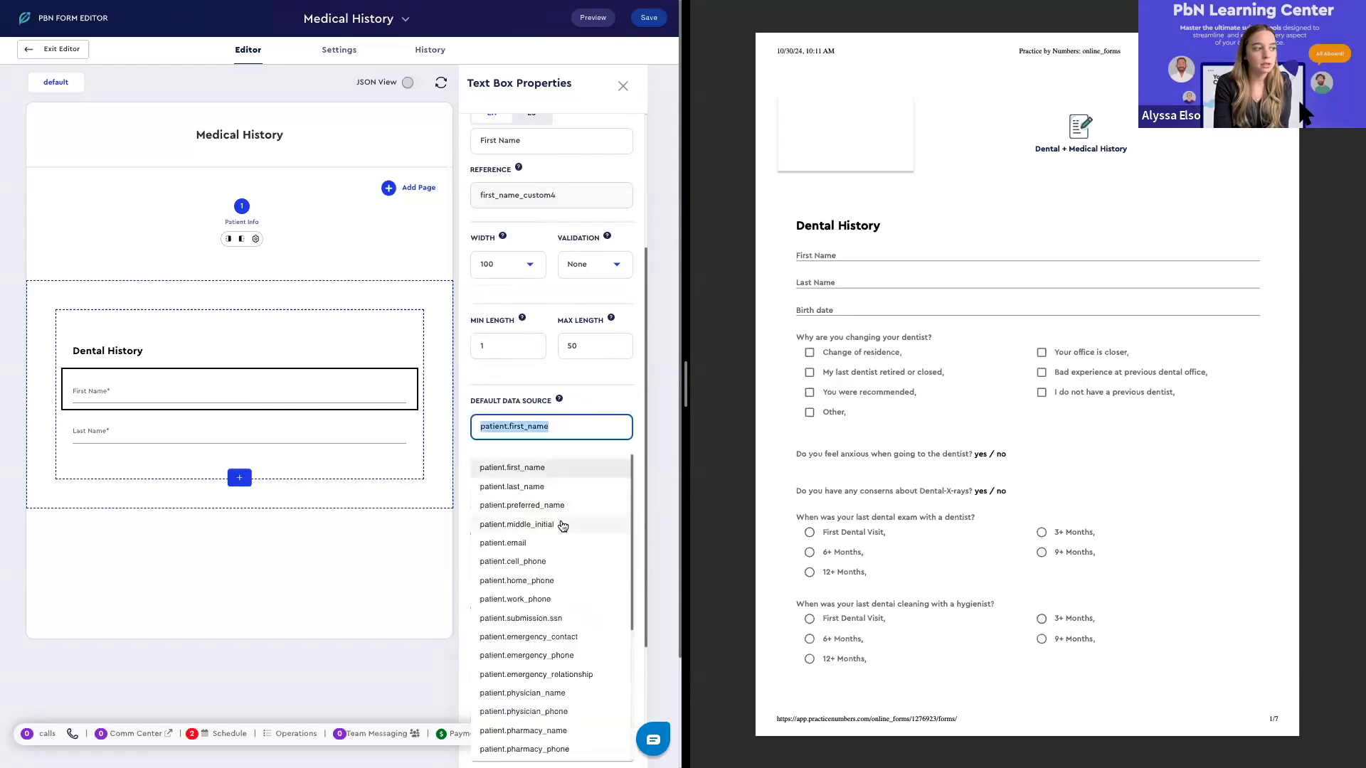
{"action": "scroll", "coordinate": [559, 524], "scroll_direction": "down", "scroll_amount": 3}
{"action": "scroll", "coordinate": [562, 524], "scroll_direction": "down", "scroll_amount": 3}
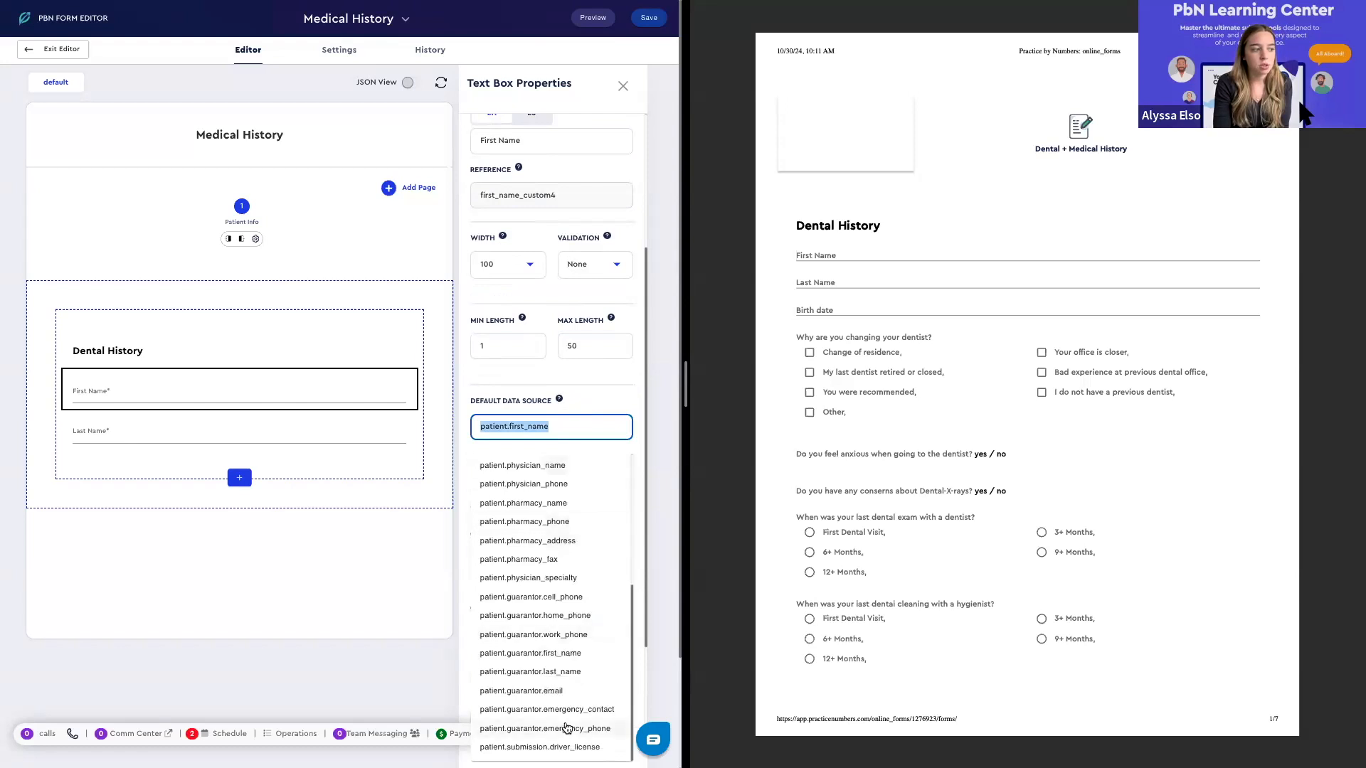
{"action": "scroll", "coordinate": [544, 510], "scroll_direction": "up", "scroll_amount": 6}
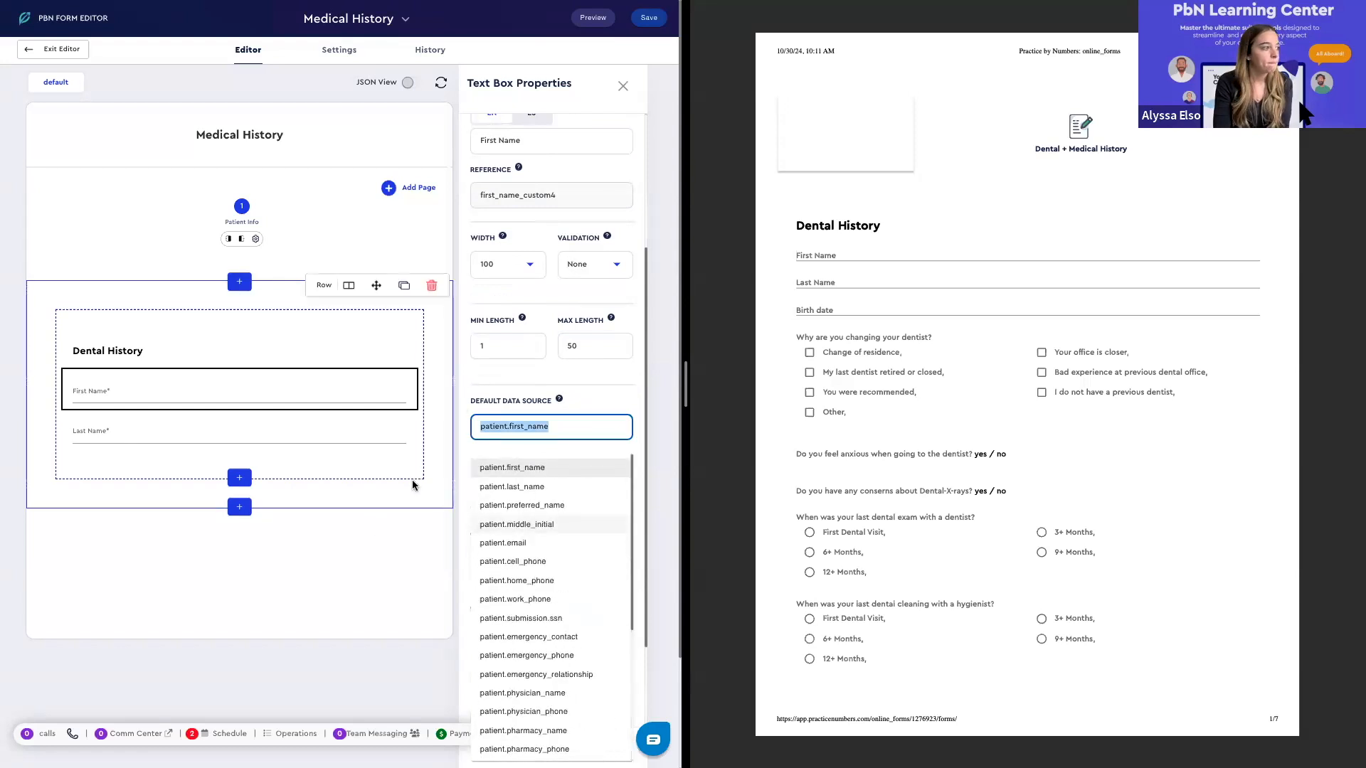
Add a Date Of Birth Block below the Last Name field in the Dental History column
{"action": "left_click", "coordinate": [254, 477]}
{"action": "left_click", "coordinate": [238, 480]}
{"action": "left_click", "coordinate": [238, 478]}
{"action": "scroll", "coordinate": [405, 466], "scroll_direction": "down", "scroll_amount": 8}
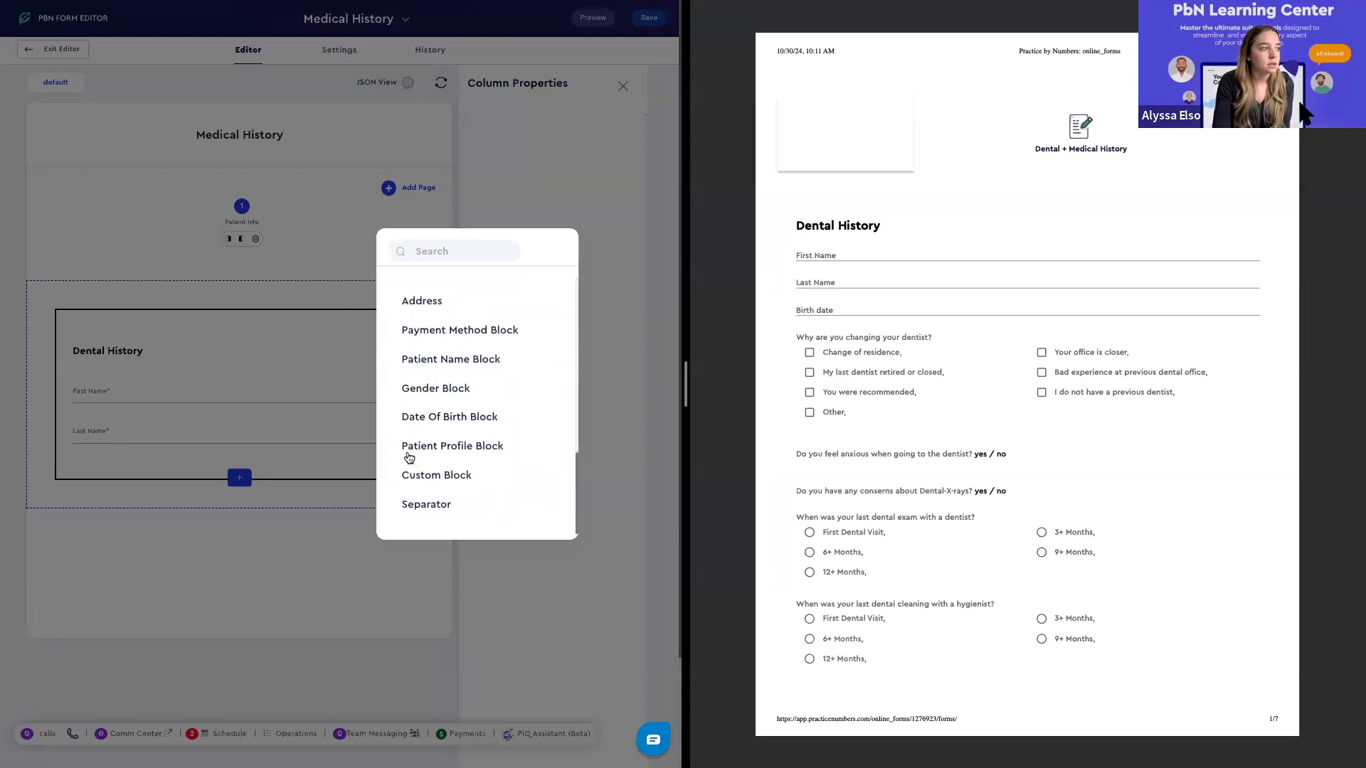
{"action": "left_click", "coordinate": [427, 420]}
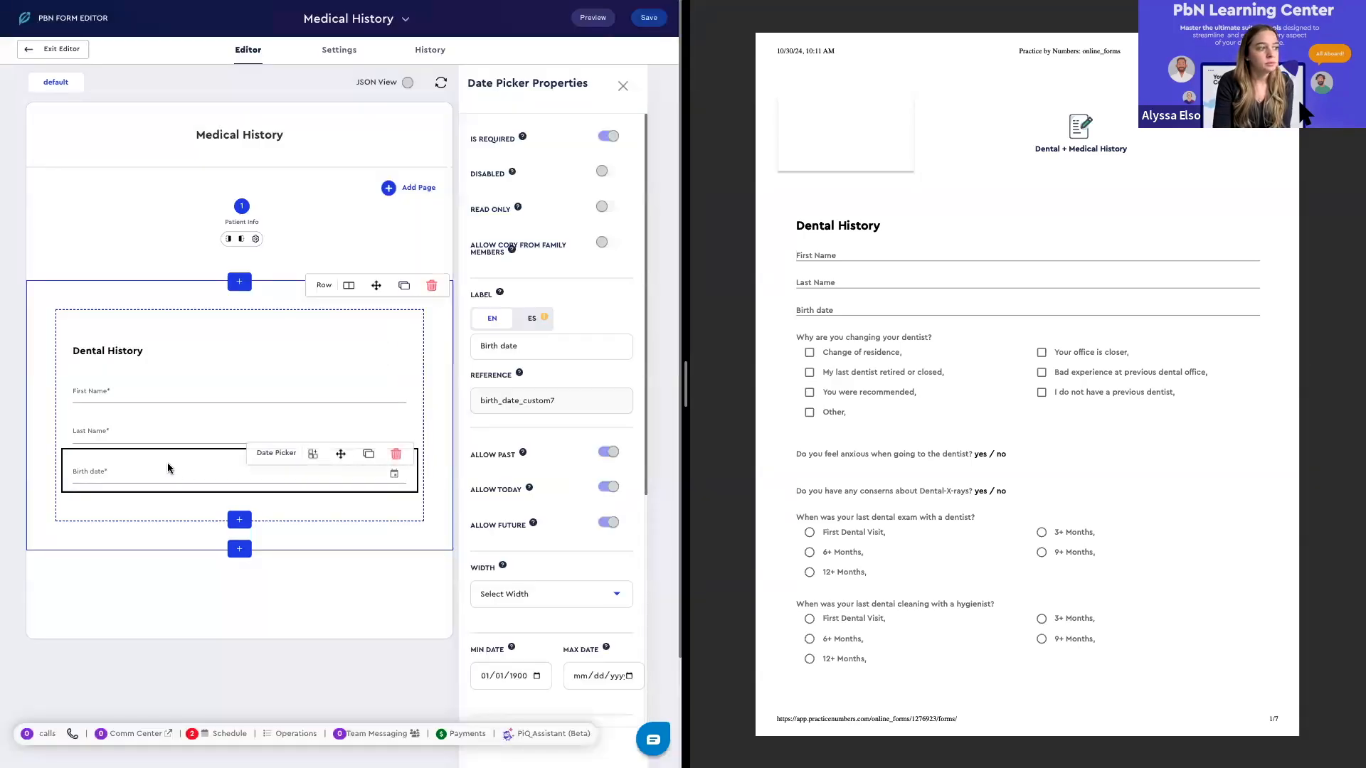
Disable the Allow Future option for the Birth date picker and save the form
{"action": "scroll", "coordinate": [575, 451], "scroll_direction": "down", "scroll_amount": 1}
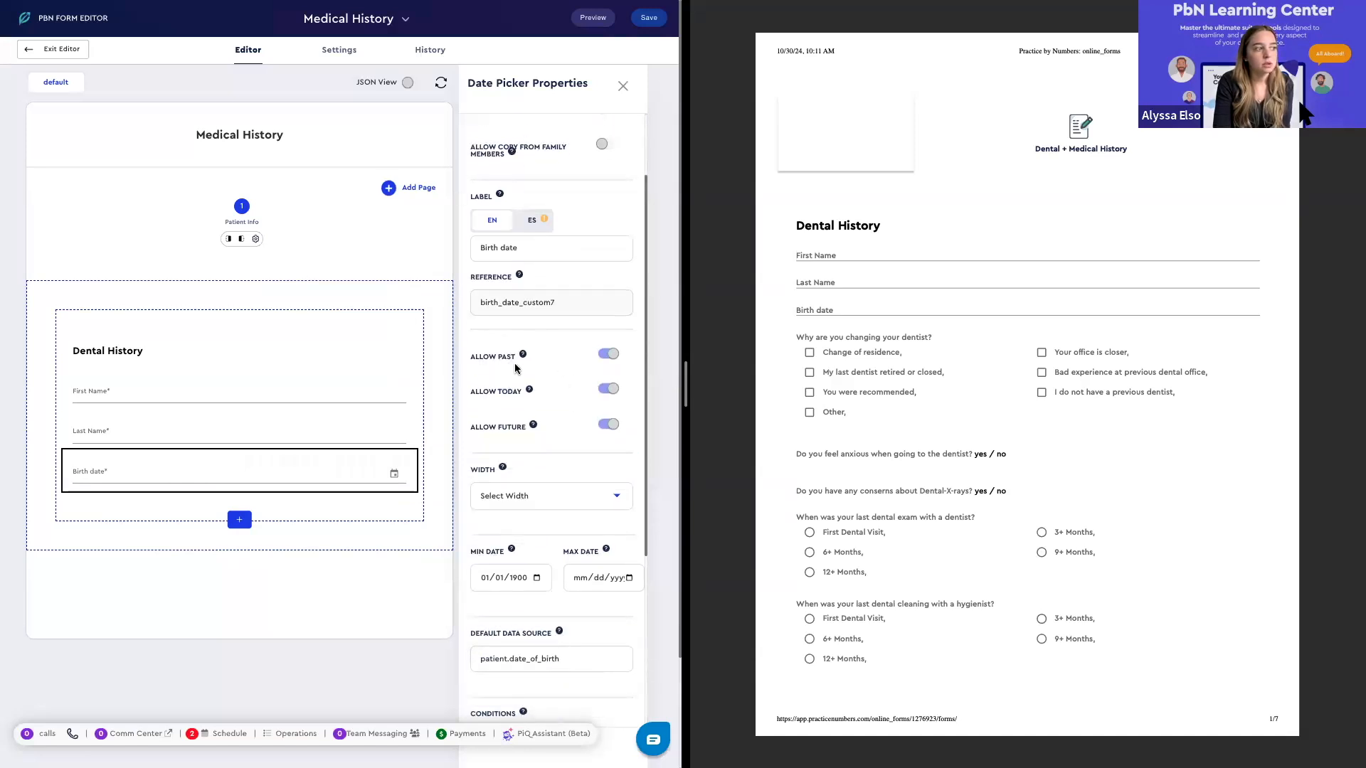
{"action": "left_click", "coordinate": [611, 427]}
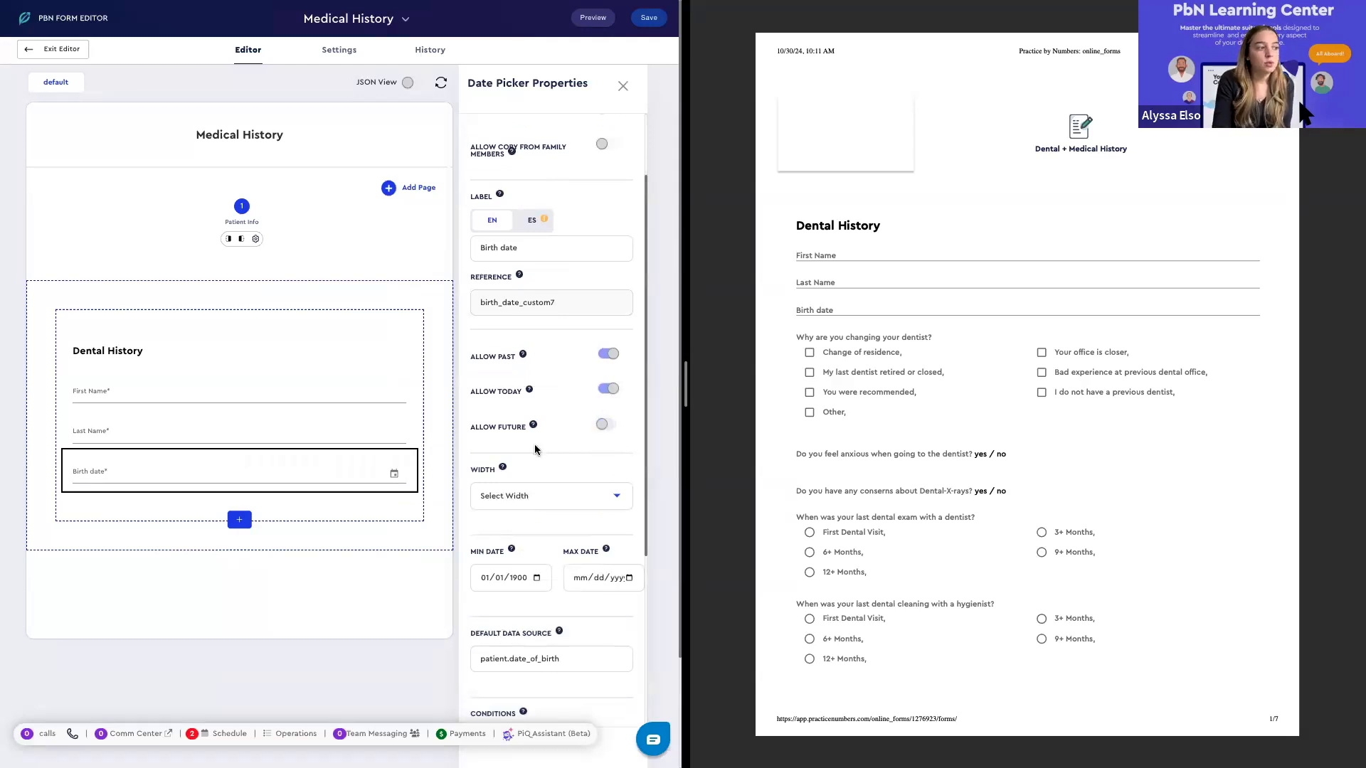
{"action": "scroll", "coordinate": [544, 437], "scroll_direction": "down", "scroll_amount": 4}
{"action": "scroll", "coordinate": [552, 475], "scroll_direction": "down", "scroll_amount": 1}
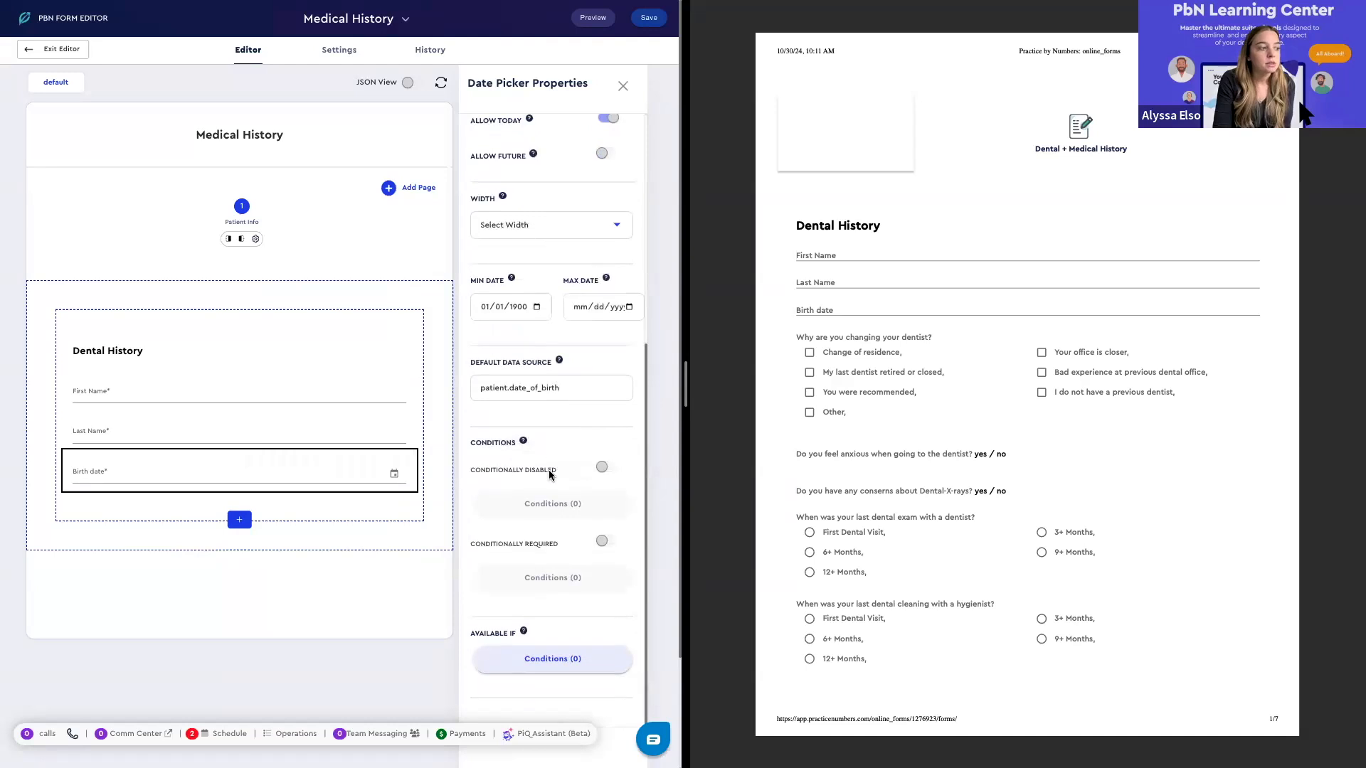
{"action": "scroll", "coordinate": [551, 488], "scroll_direction": "up", "scroll_amount": 5}
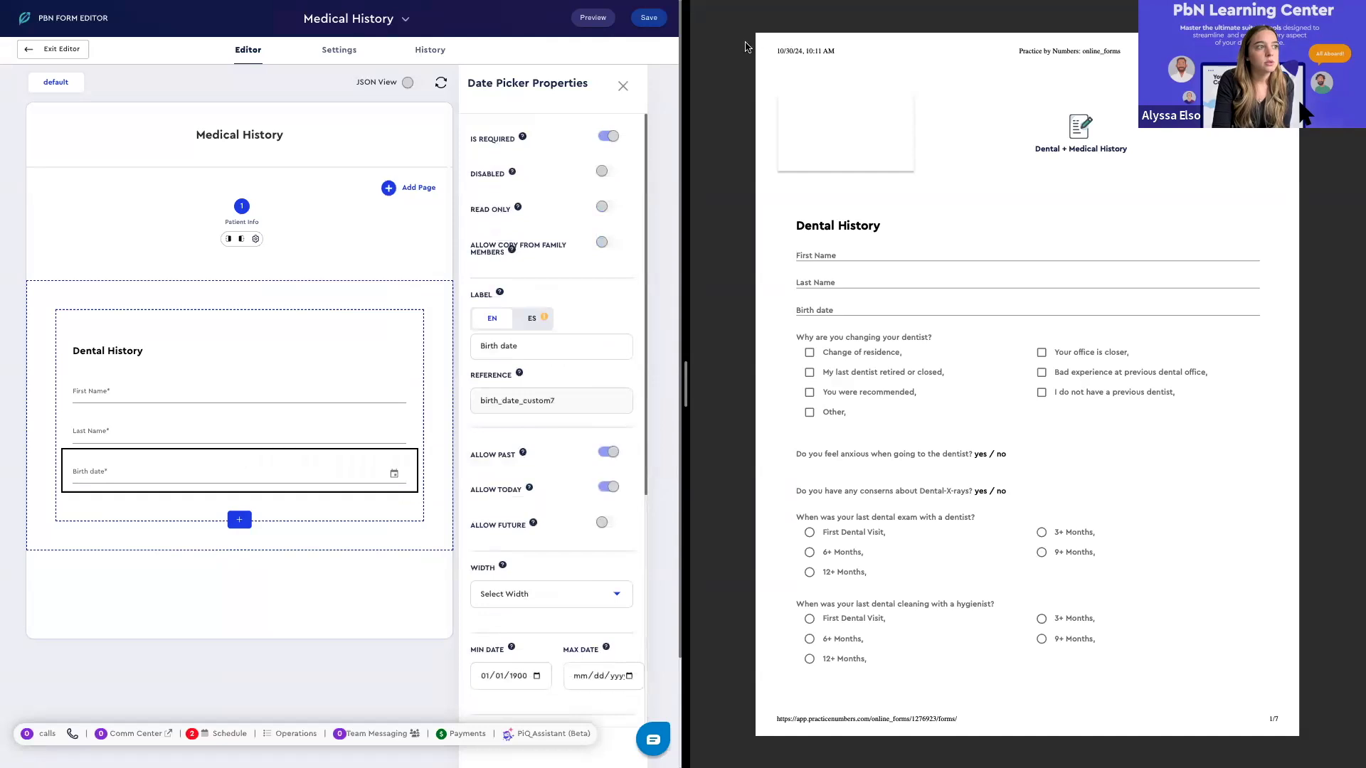
{"action": "left_click", "coordinate": [649, 18]}
{"action": "left_click", "coordinate": [395, 417]}
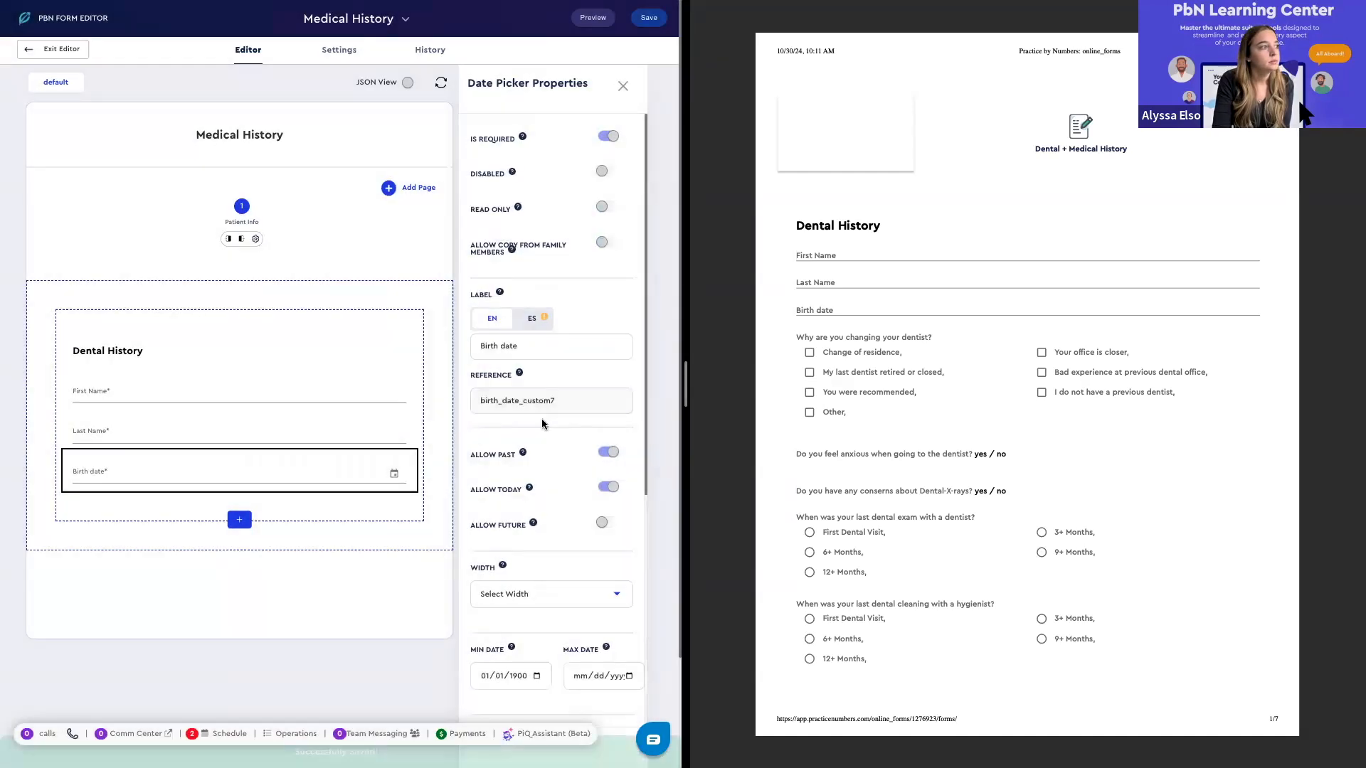
{"action": "scroll", "coordinate": [902, 410], "scroll_direction": "down", "scroll_amount": 3}
{"action": "scroll", "coordinate": [892, 353], "scroll_direction": "up", "scroll_amount": 3}
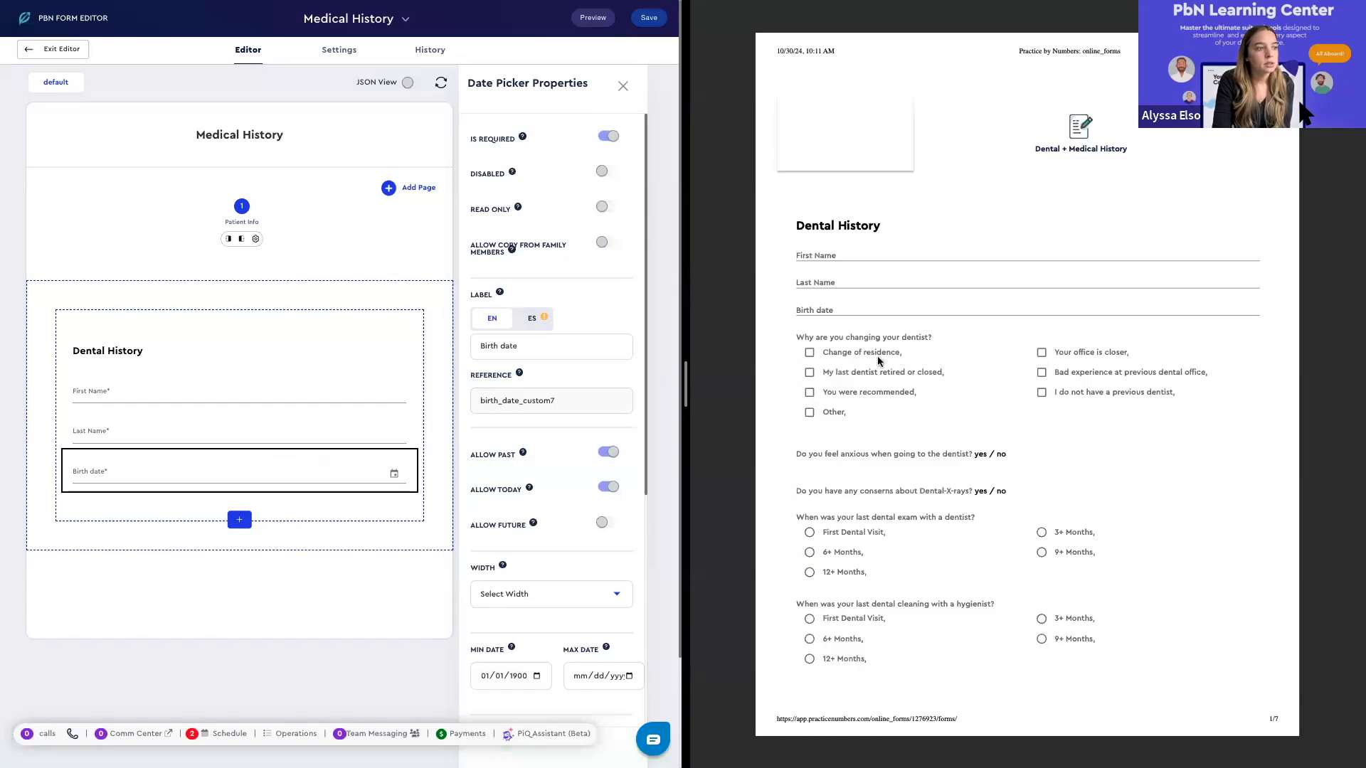
Add a Select field labeled "Why are you changing your dentist?" below Birth date and enable its Other option
{"action": "left_click", "coordinate": [247, 520]}
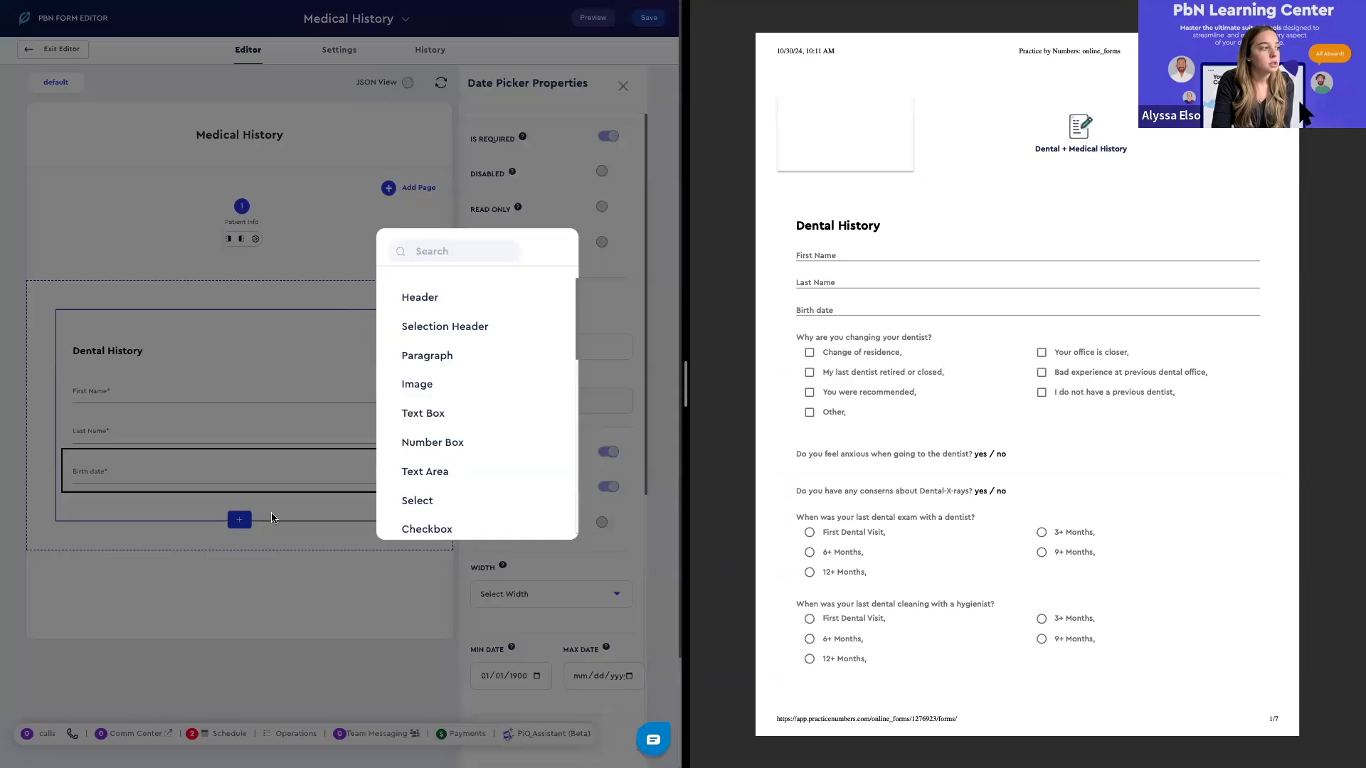
{"action": "left_click", "coordinate": [436, 505]}
{"action": "left_click", "coordinate": [562, 350]}
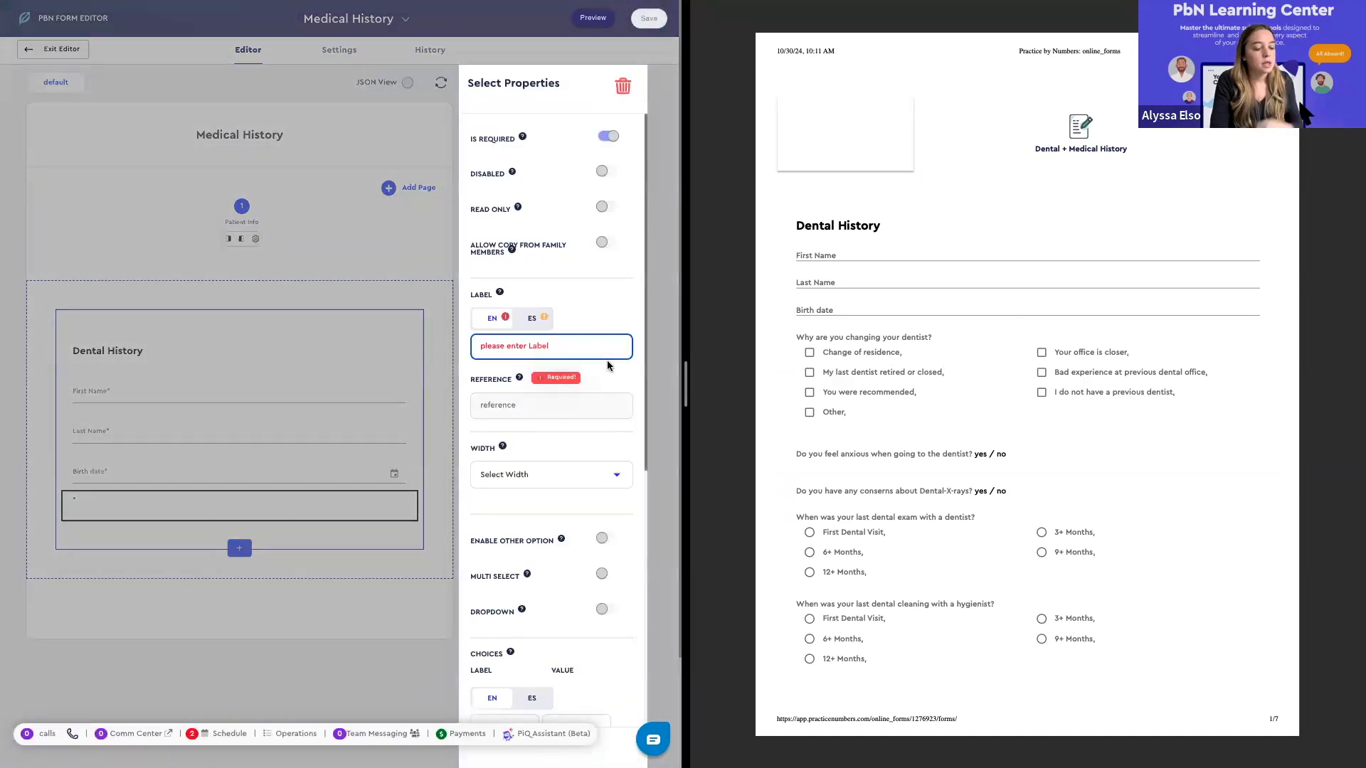
{"action": "type", "text": "Why are you changing your dentist?"}
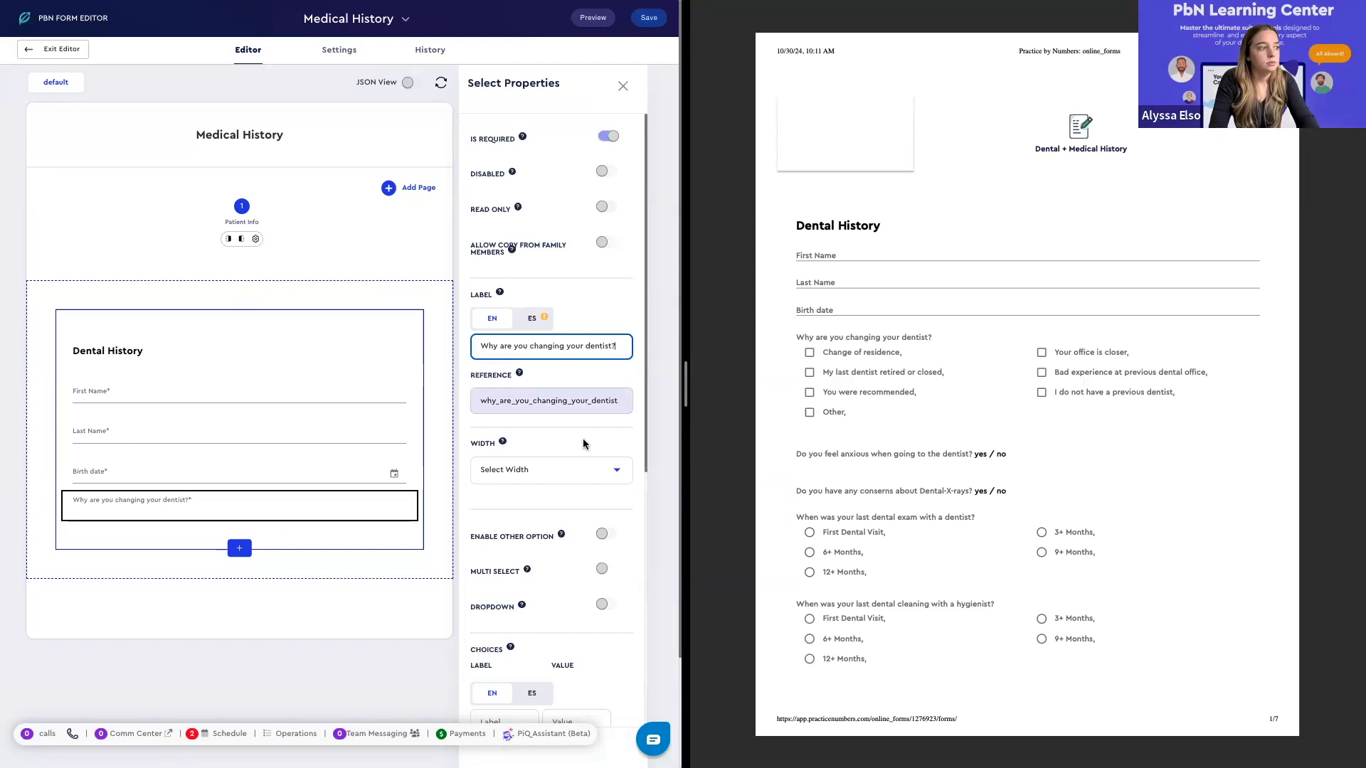
{"action": "scroll", "coordinate": [581, 445], "scroll_direction": "down", "scroll_amount": 3}
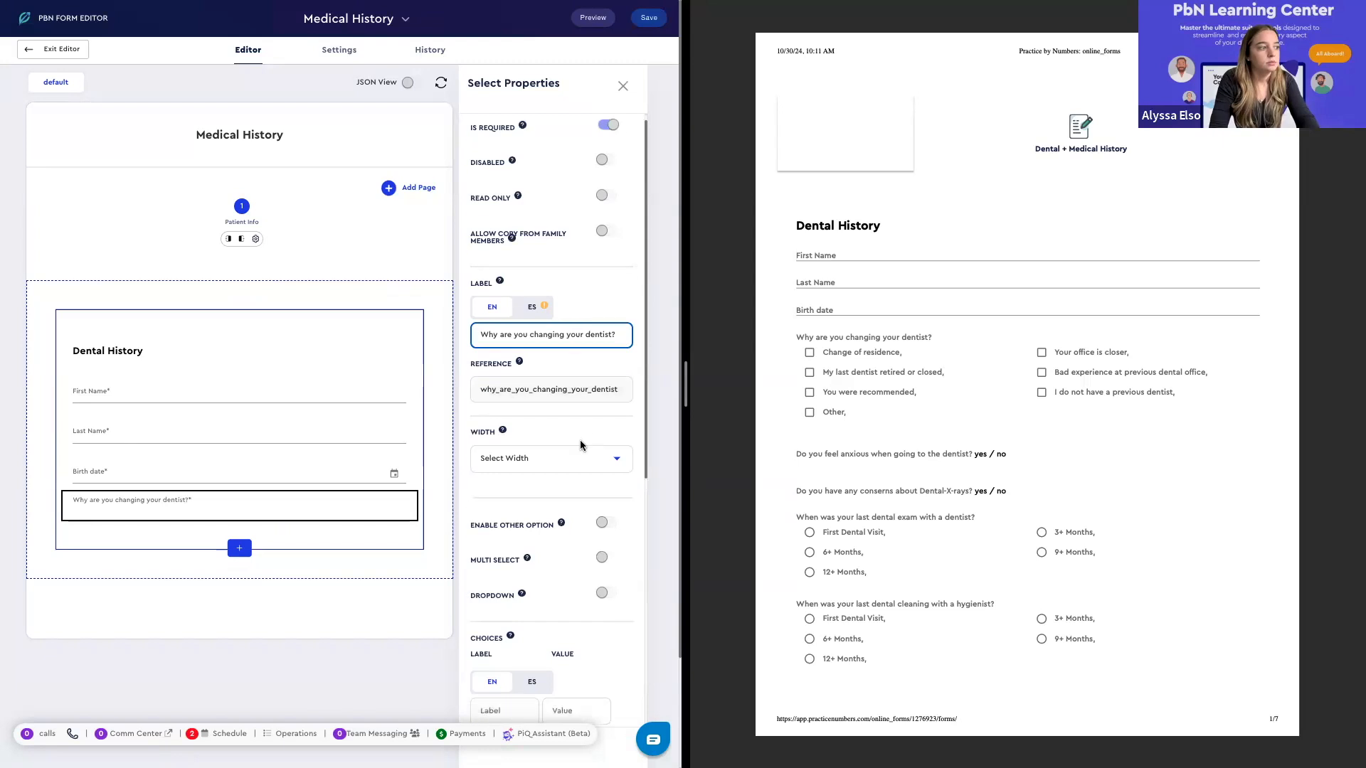
{"action": "scroll", "coordinate": [580, 445], "scroll_direction": "down", "scroll_amount": 1}
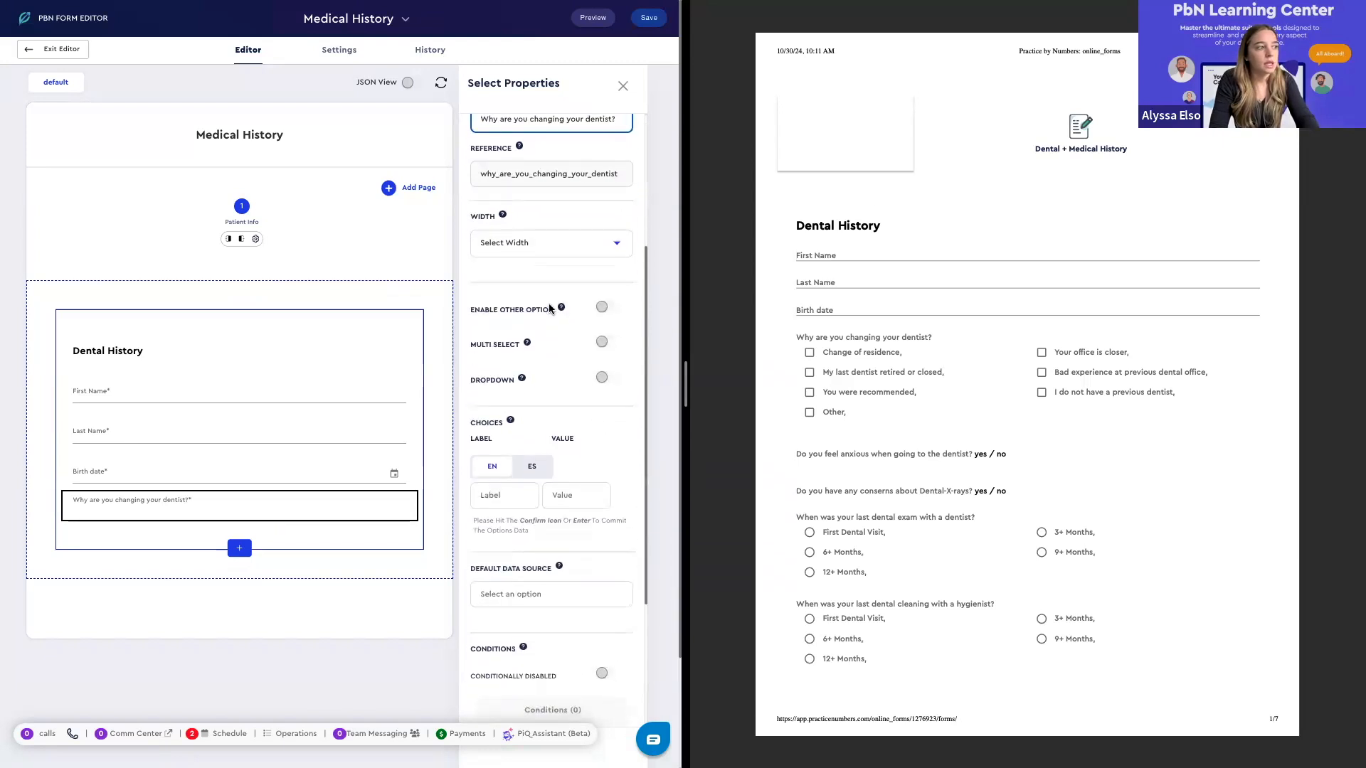
{"action": "left_click", "coordinate": [597, 311]}
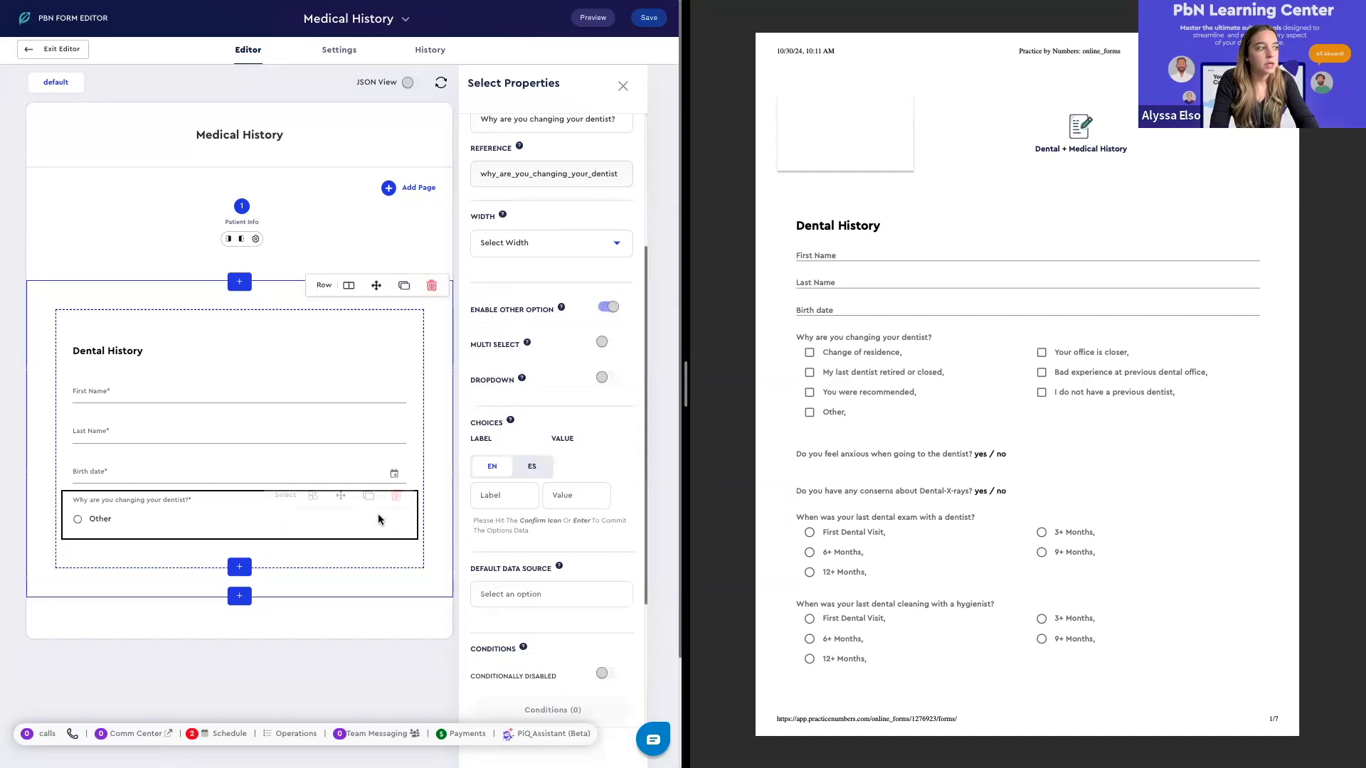
Add "Change of Residence" as the first choice of the dentist-change question
{"action": "scroll", "coordinate": [562, 413], "scroll_direction": "down", "scroll_amount": 7}
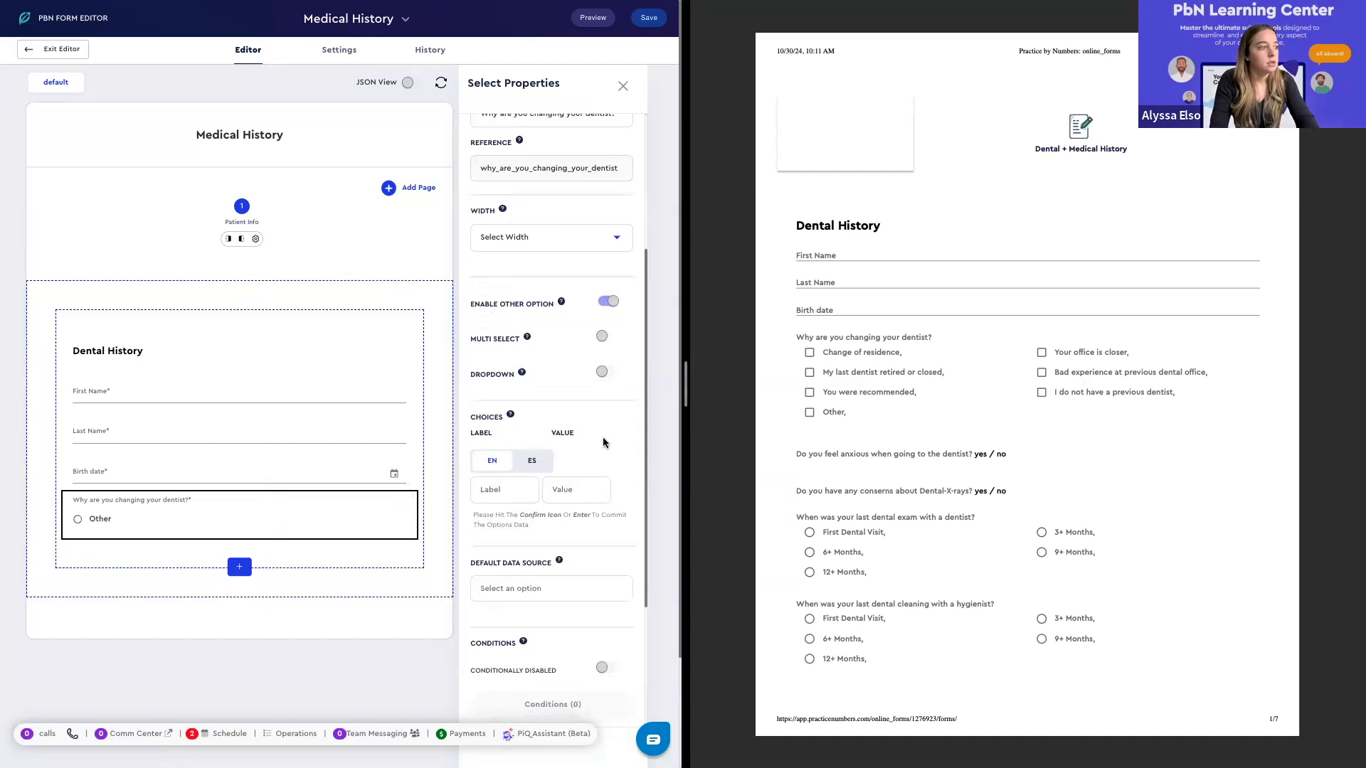
{"action": "left_click", "coordinate": [509, 388]}
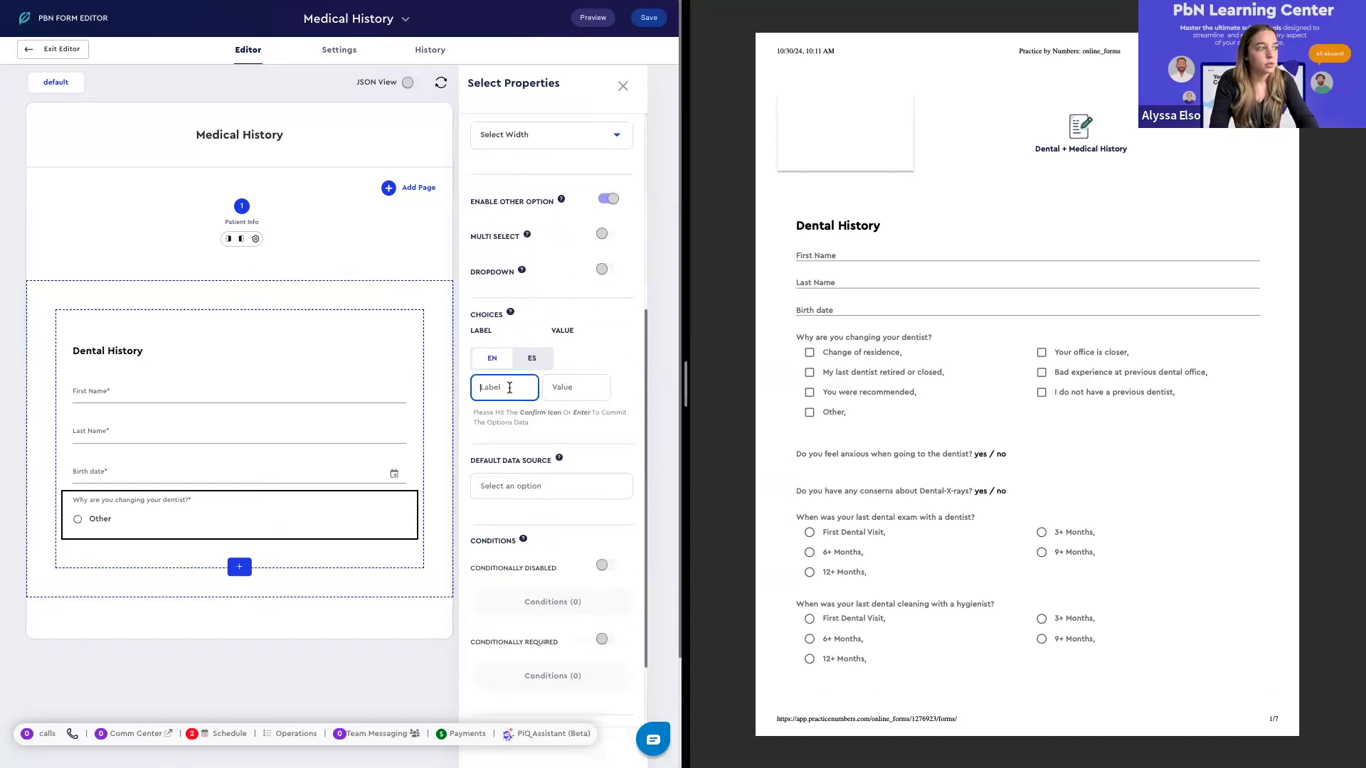
{"action": "type", "text": "Chan"}
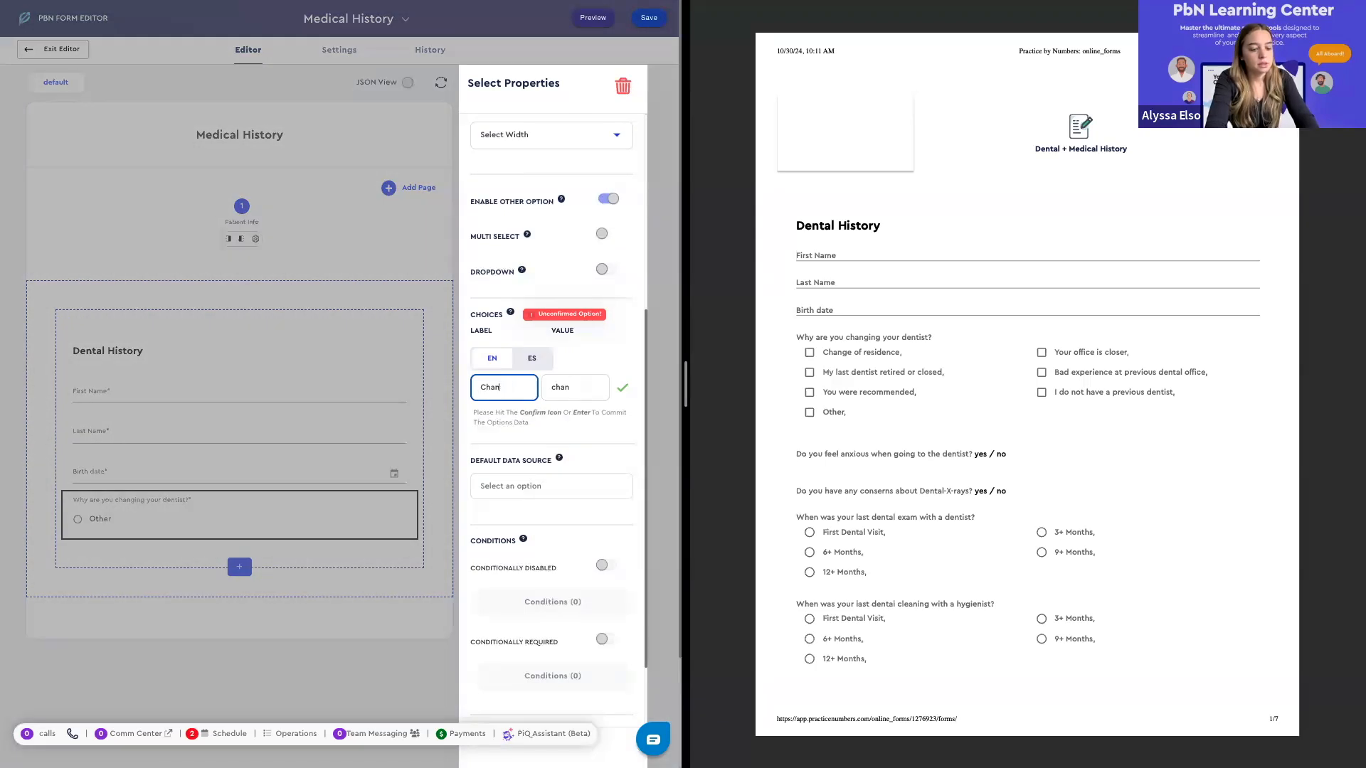
{"action": "type", "text": "e of Res"}
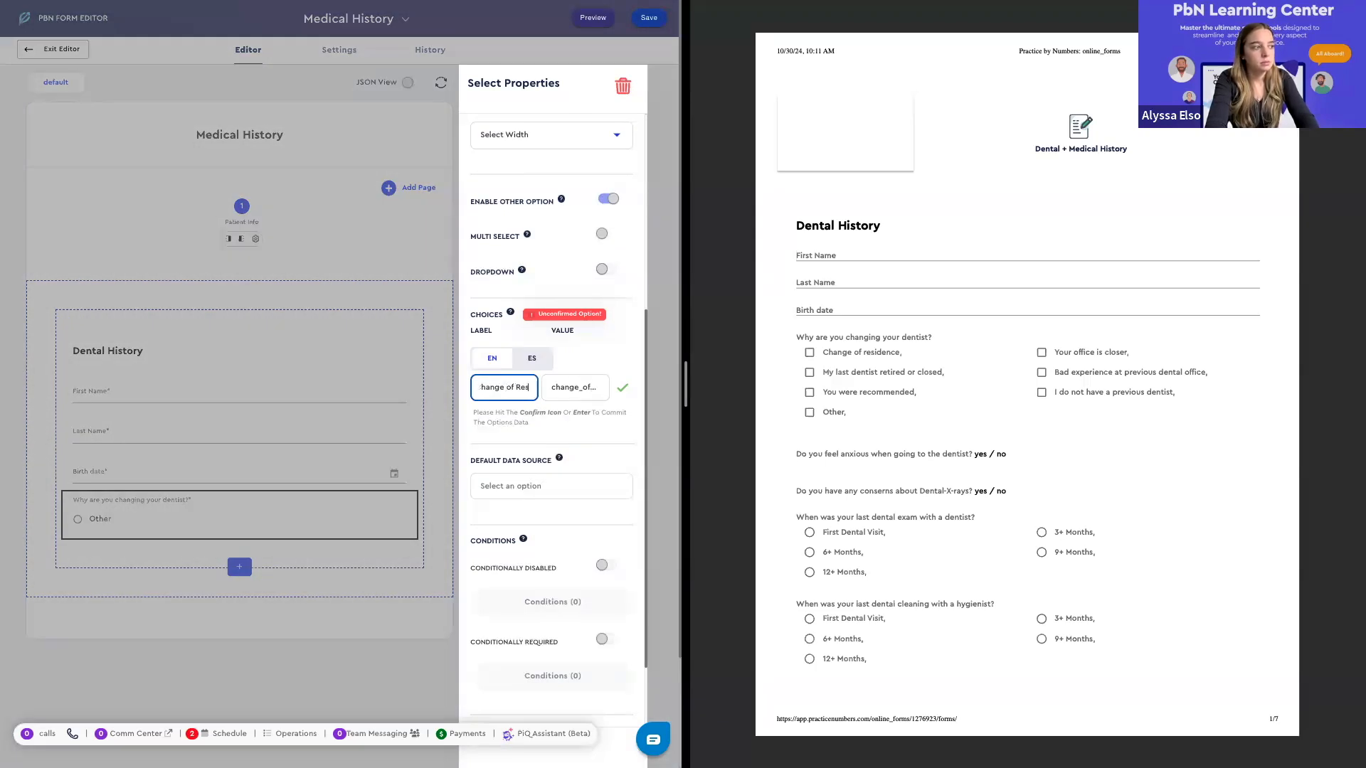
{"action": "type", "text": "idence"}
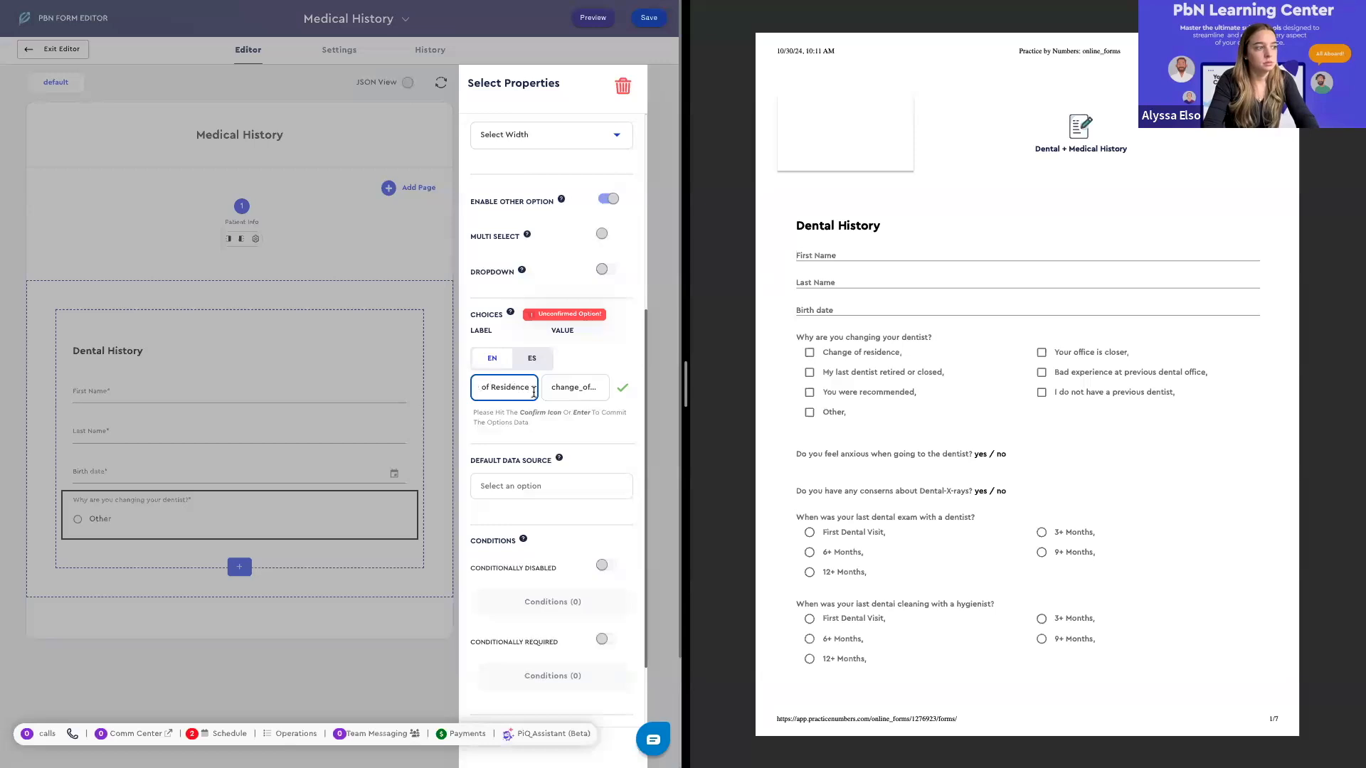
{"action": "left_click", "coordinate": [620, 389]}
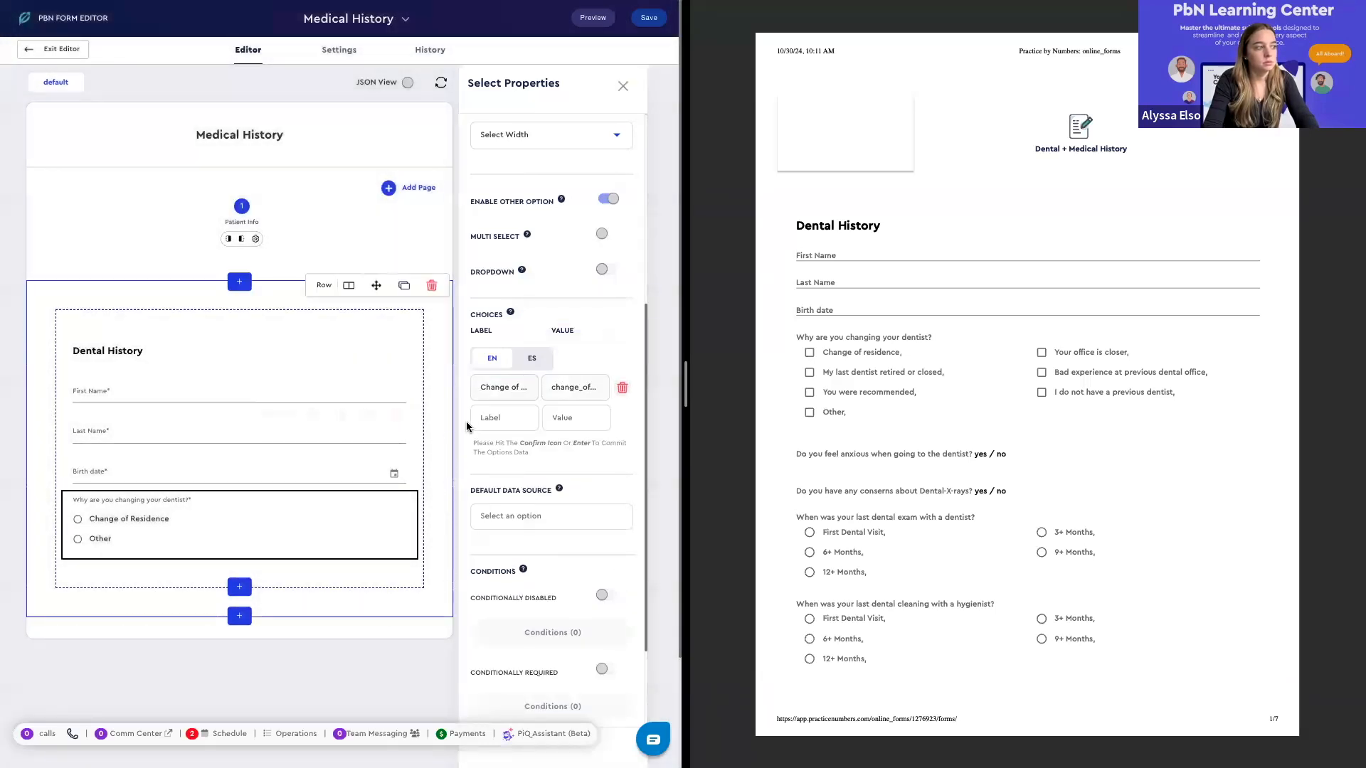
Add "My last dentist retired" as the second choice of the dentist-change question
{"action": "left_click", "coordinate": [467, 421]}
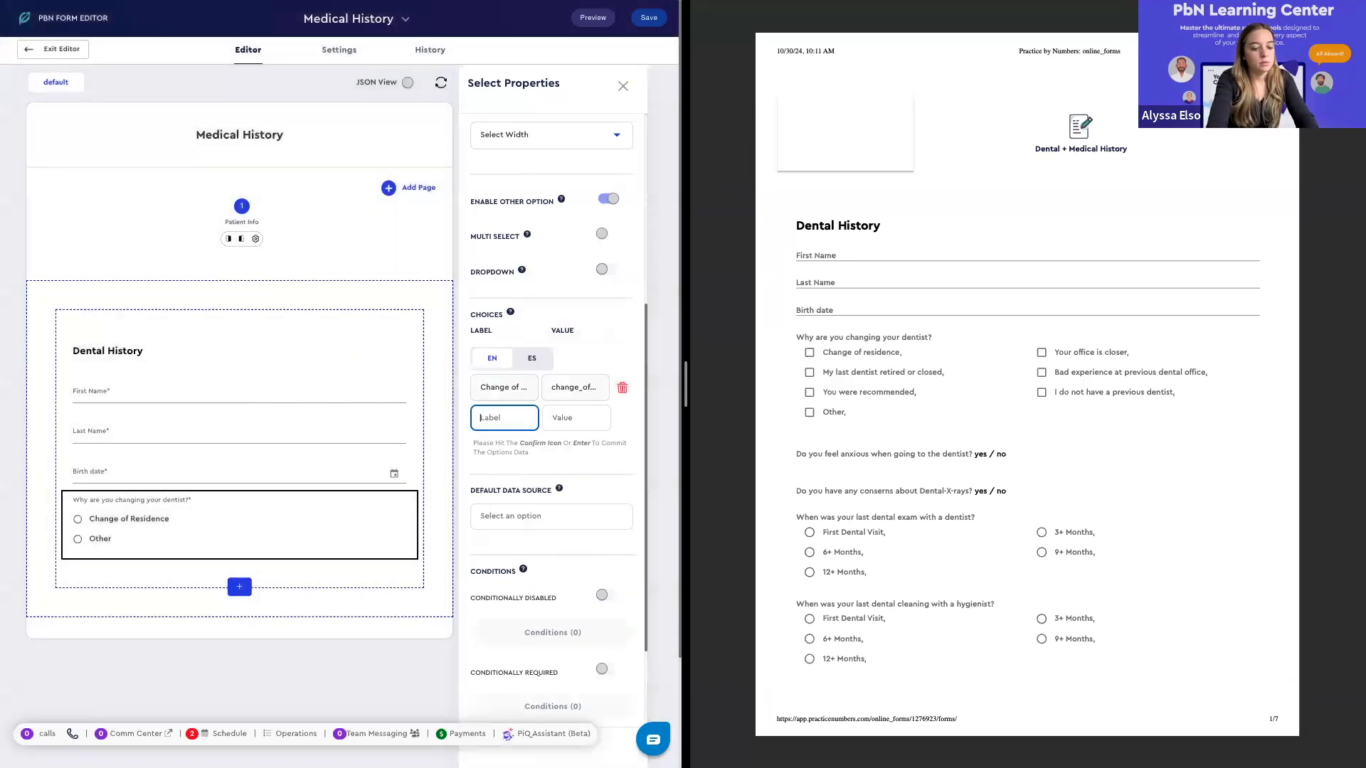
{"action": "type", "text": "My last"}
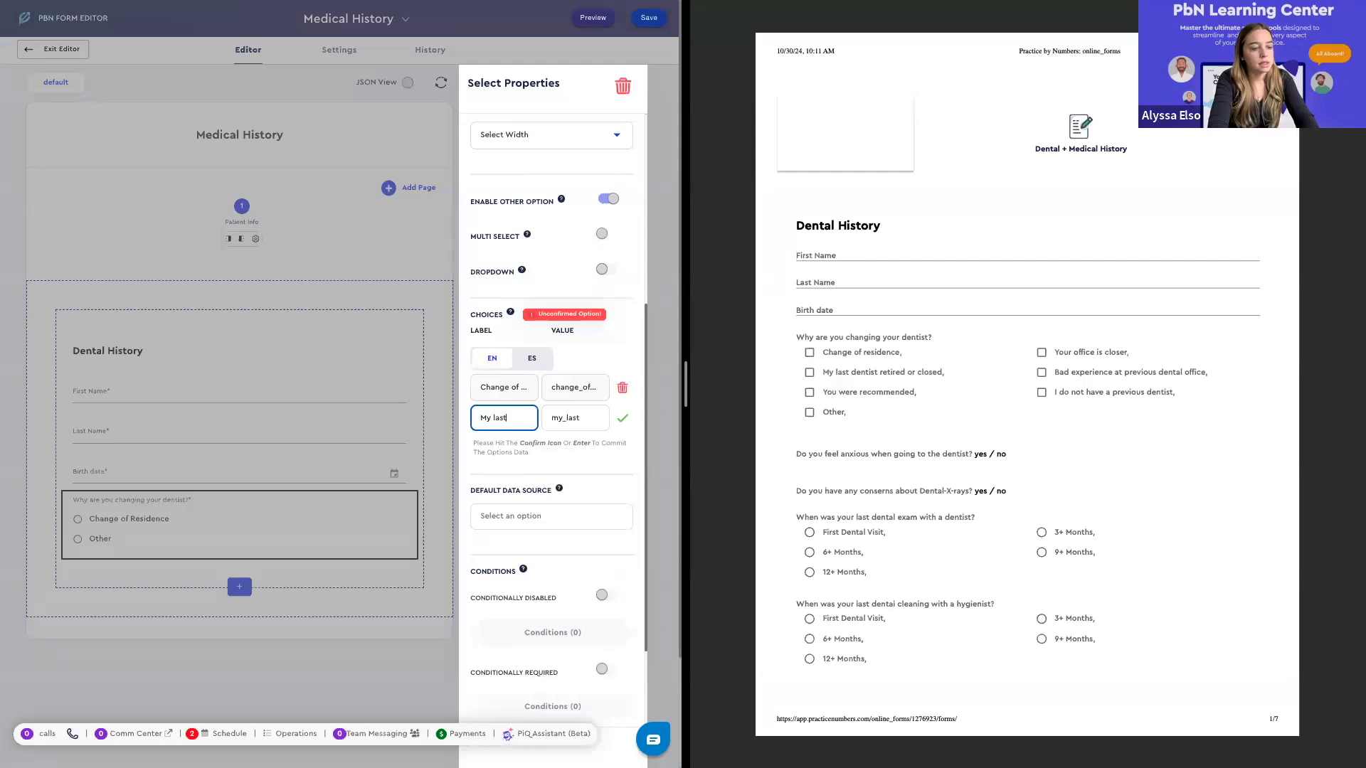
{"action": "type", "text": "dent"}
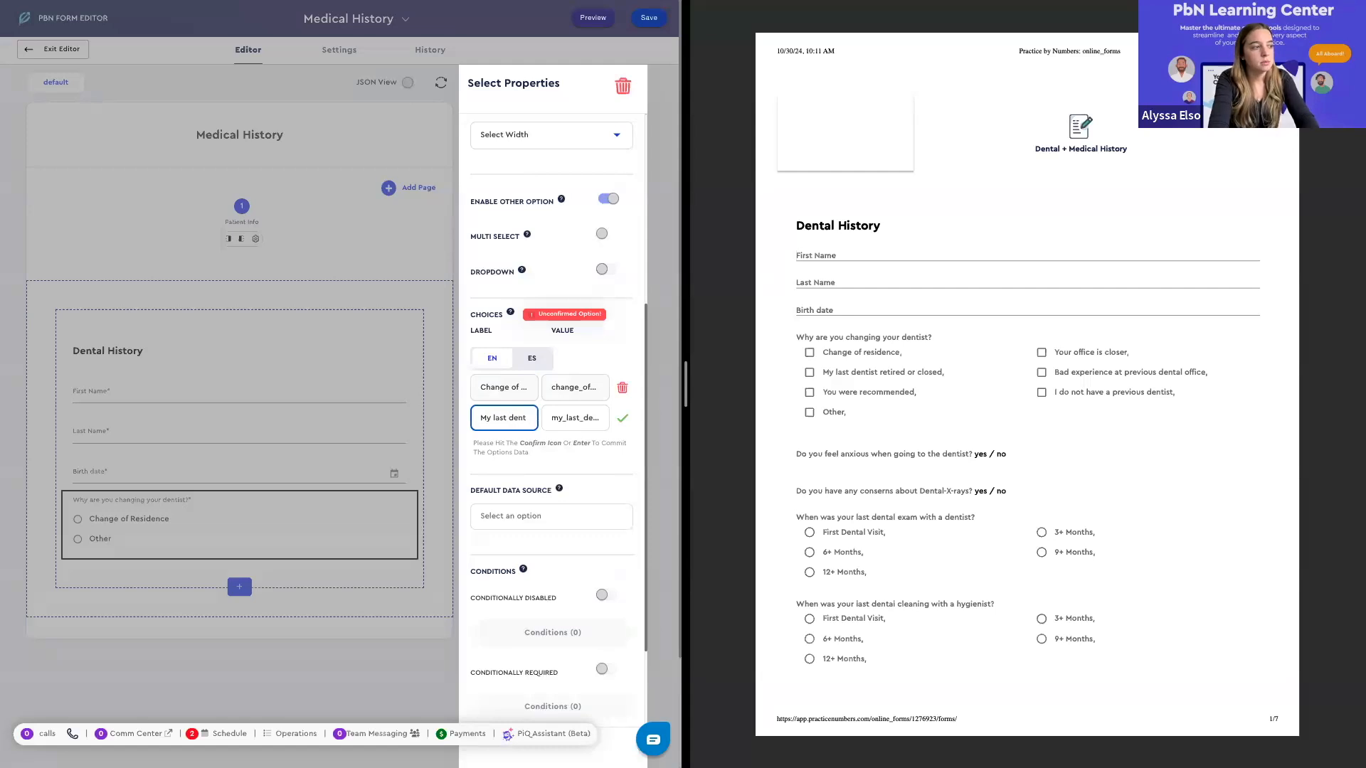
{"action": "type", "text": "ist retired"}
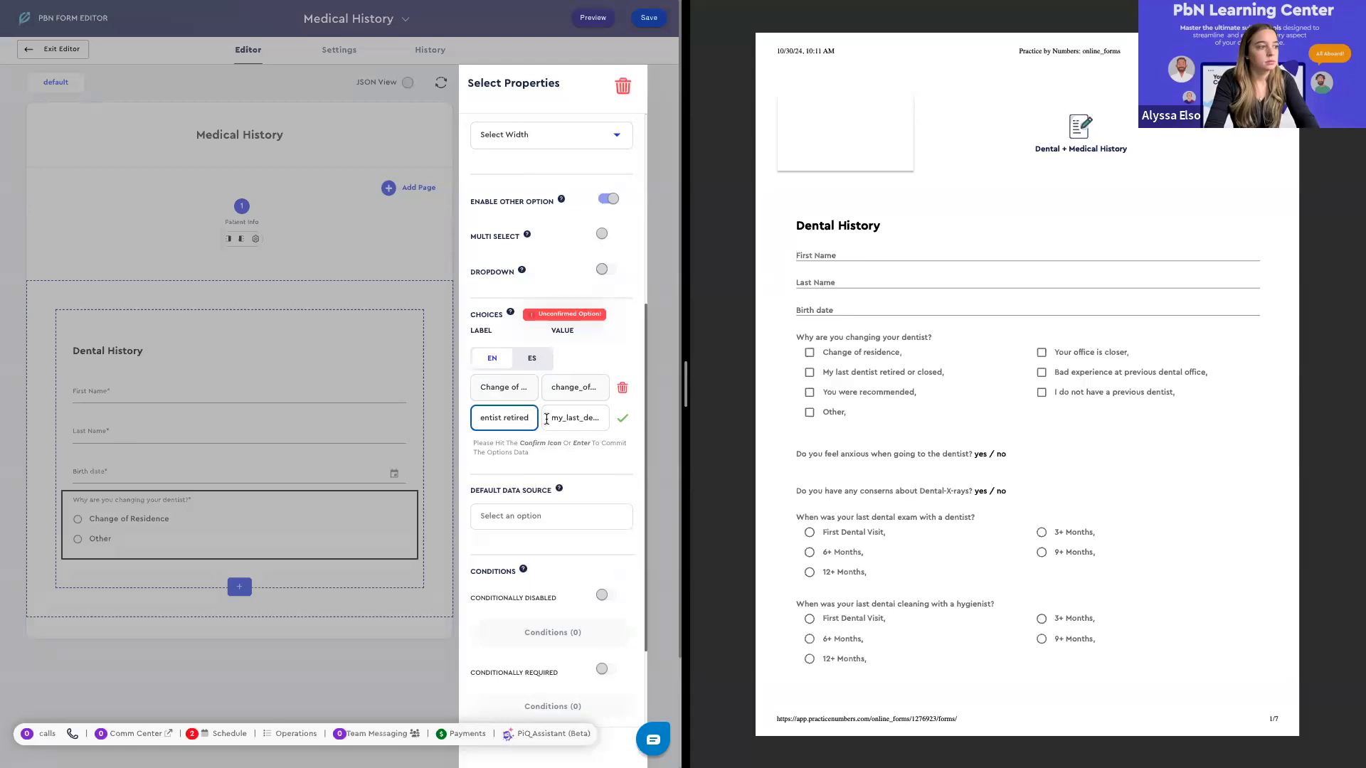
{"action": "left_click", "coordinate": [624, 422]}
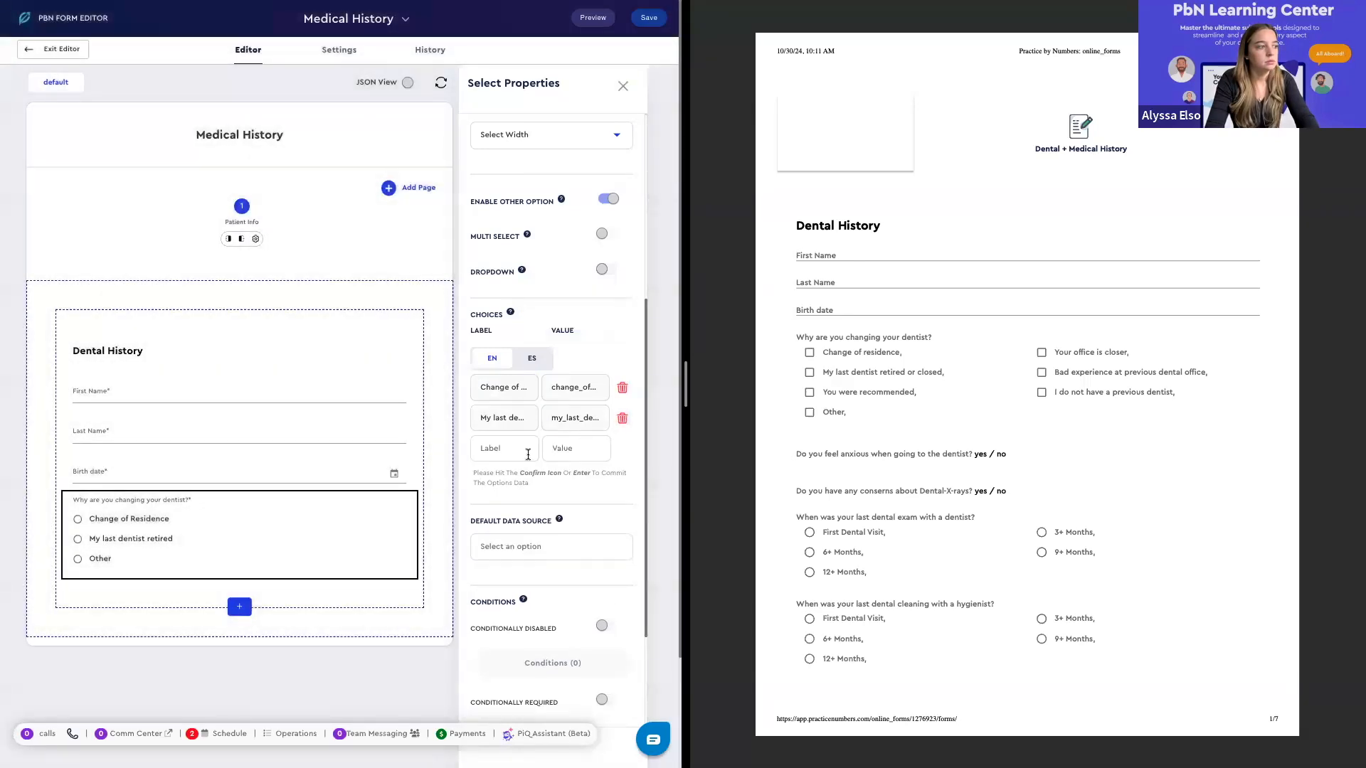
Add "Your office is closer" as the third choice of the dentist-change question
{"action": "left_click", "coordinate": [521, 449]}
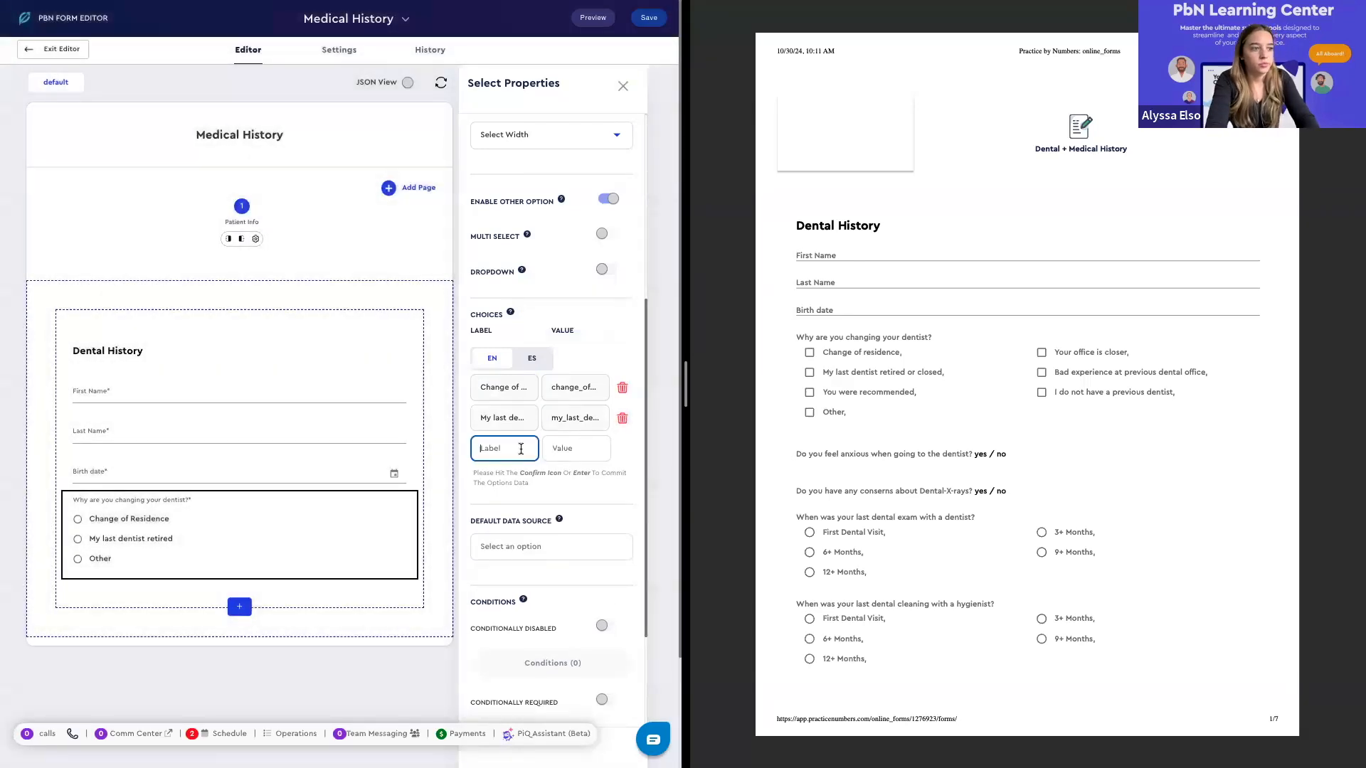
{"action": "type", "text": "Y"}
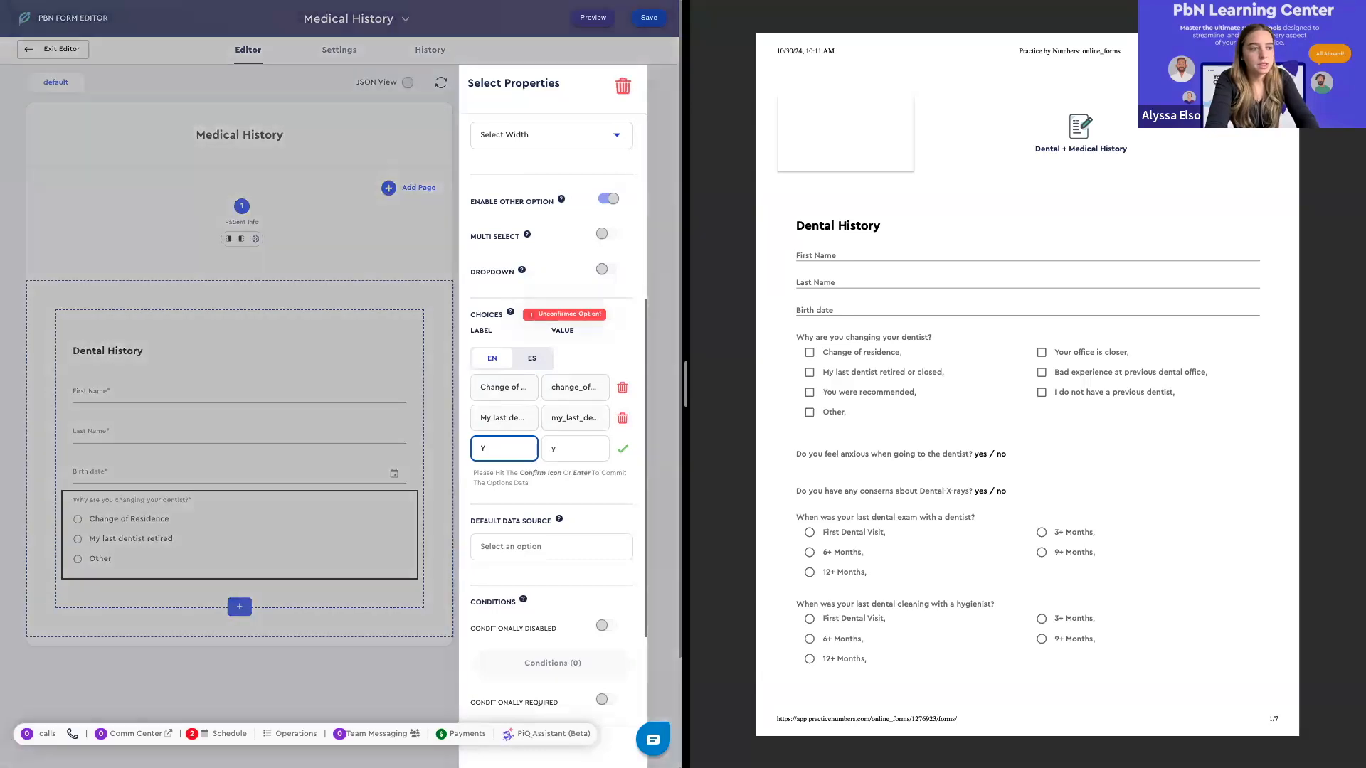
{"action": "type", "text": "our office is closer"}
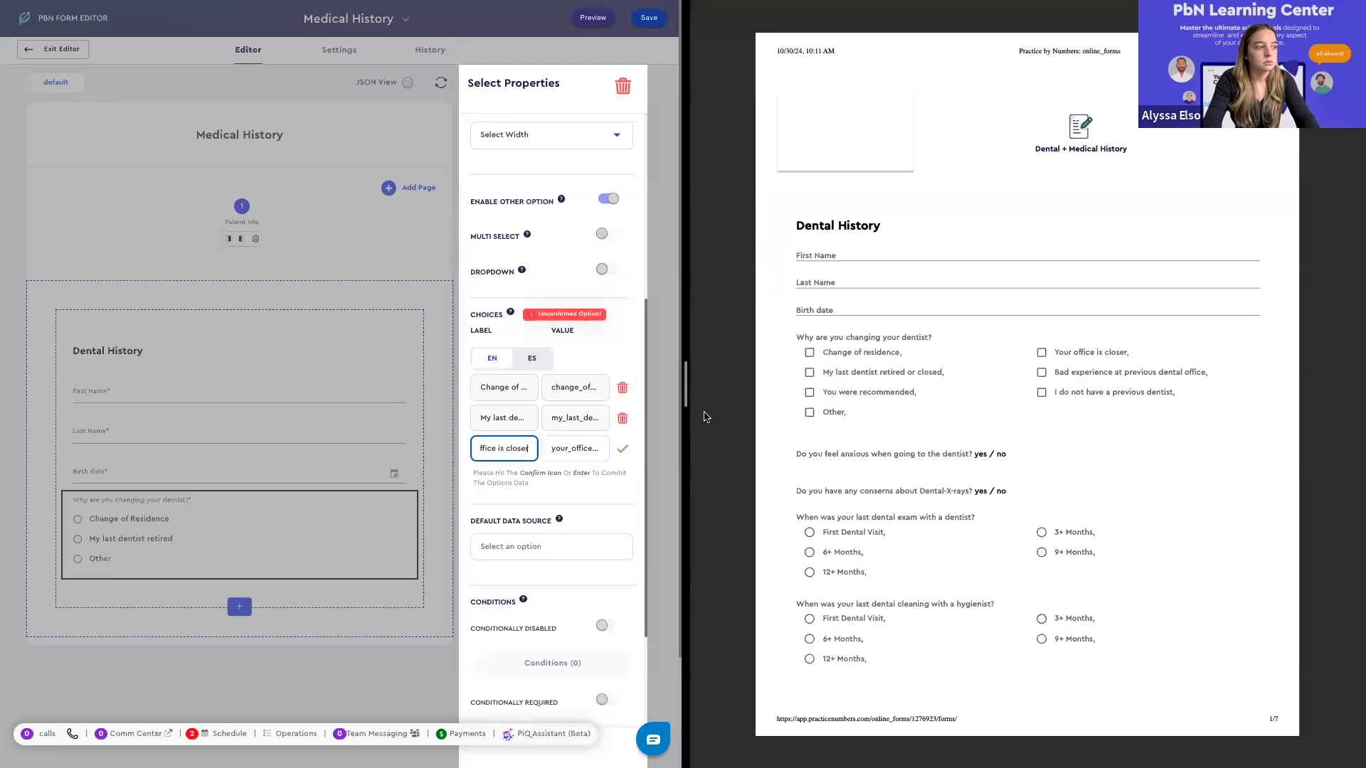
{"action": "left_click", "coordinate": [624, 450]}
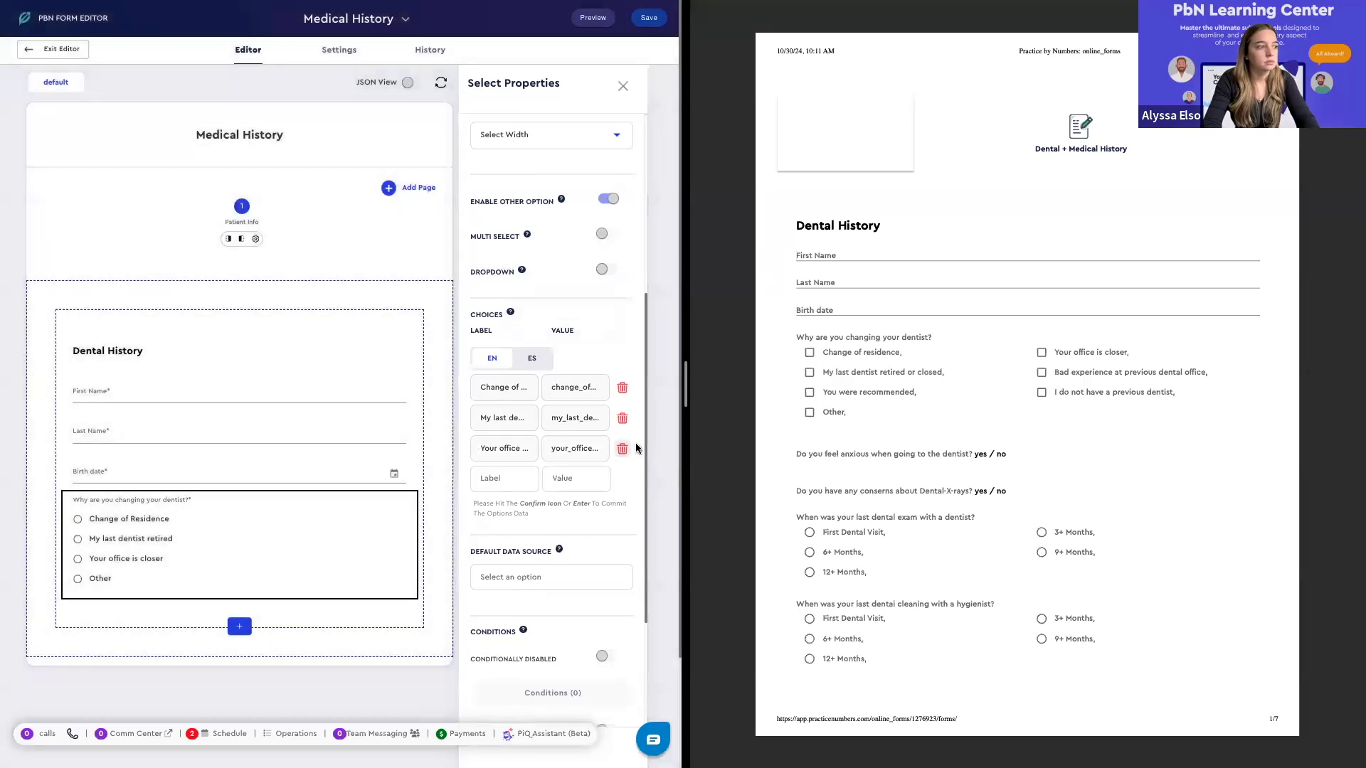
Add "I don't have a previous dentist" as the fourth choice of the dentist-change question
{"action": "type", "text": "I"}
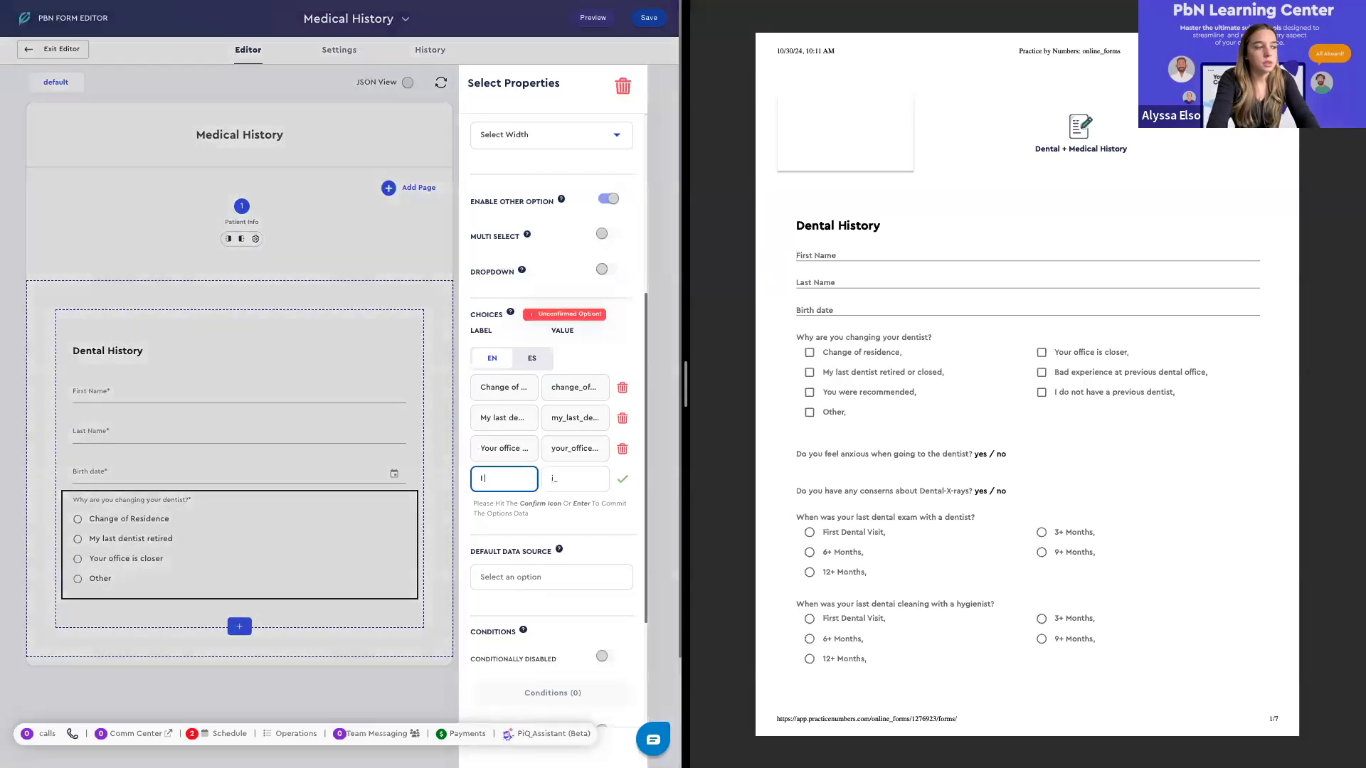
{"action": "type", "text": " don't have a"}
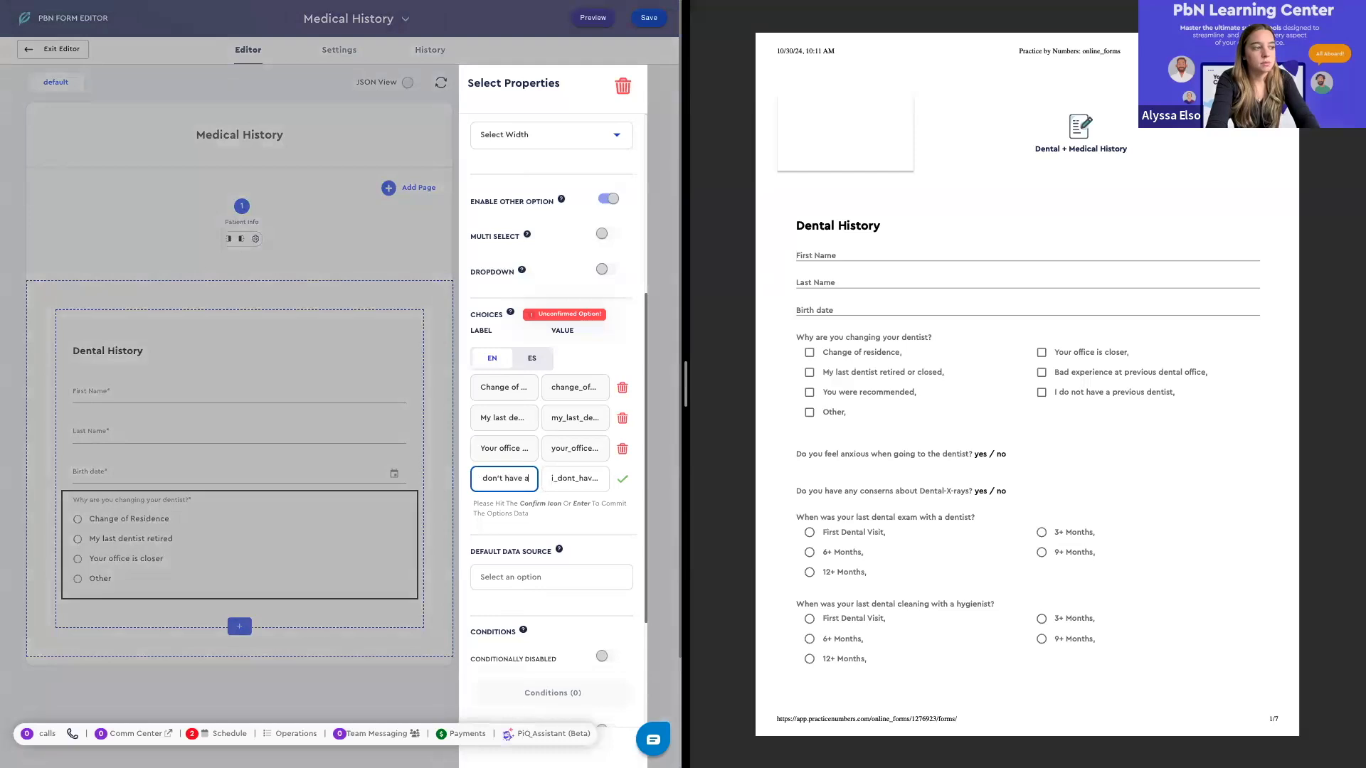
{"action": "type", "text": " previous dentist"}
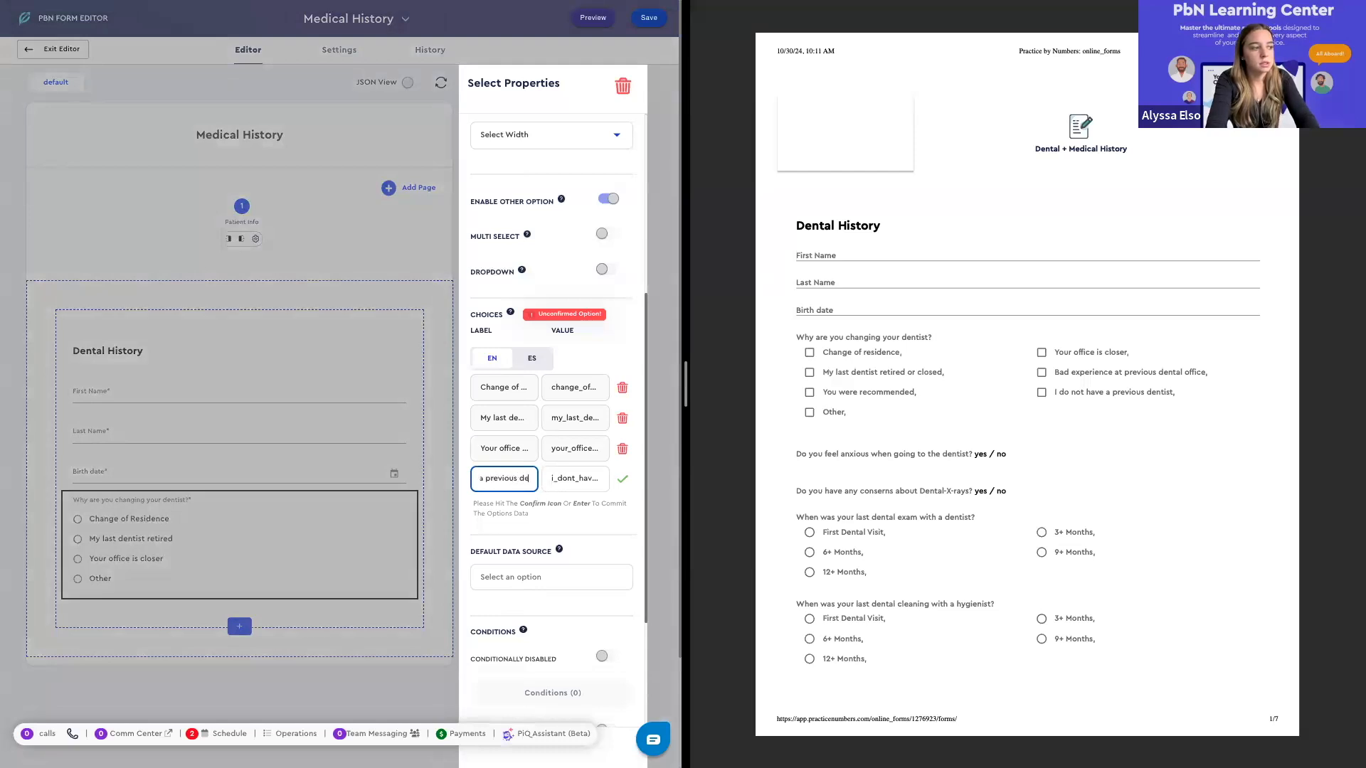
{"action": "left_click", "coordinate": [617, 481]}
Save the Medical History form with the new dentist-change question
{"action": "scroll", "coordinate": [555, 497], "scroll_direction": "down", "scroll_amount": 2}
{"action": "scroll", "coordinate": [557, 509], "scroll_direction": "up", "scroll_amount": 6}
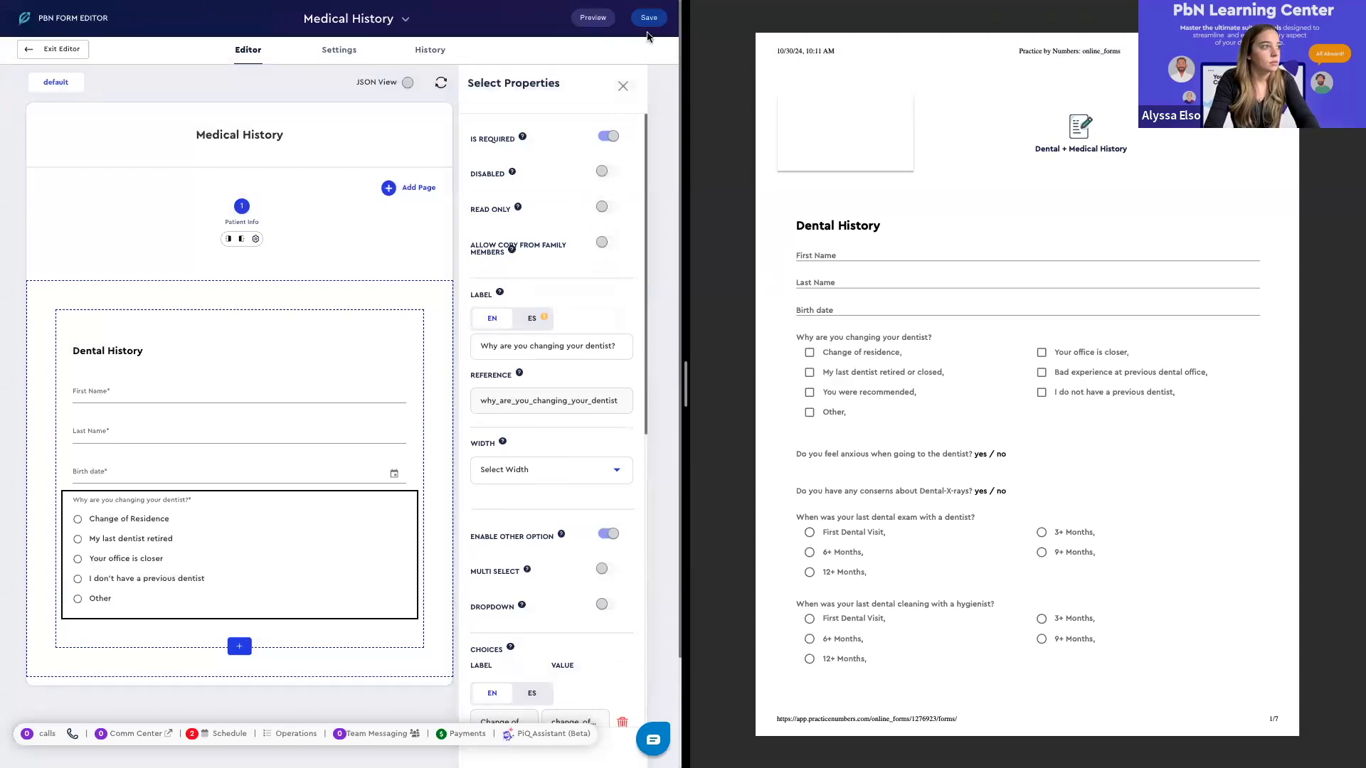
{"action": "left_click", "coordinate": [657, 20]}
{"action": "left_click", "coordinate": [411, 418]}
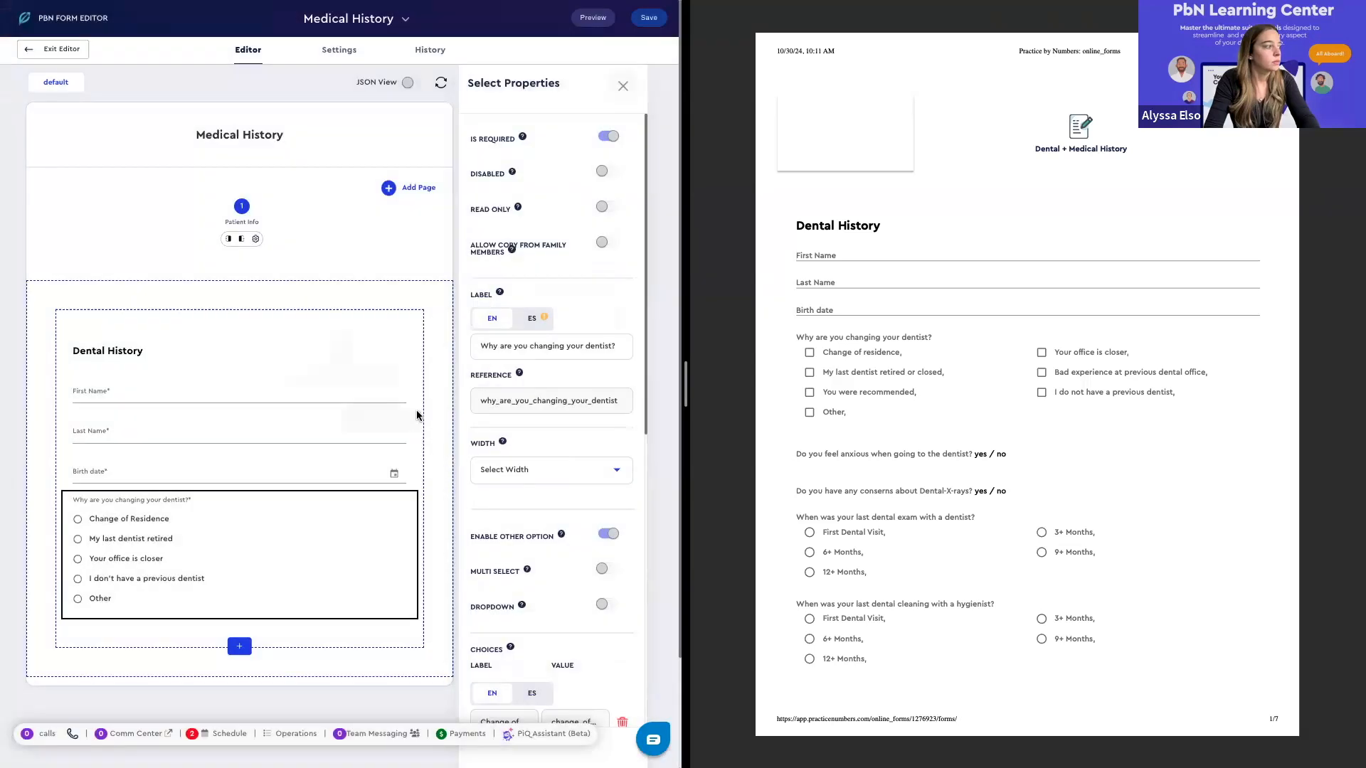
Enable multi select for the "Why are you changing your dentist?" question and save the form
{"action": "scroll", "coordinate": [349, 476], "scroll_direction": "down", "scroll_amount": 1}
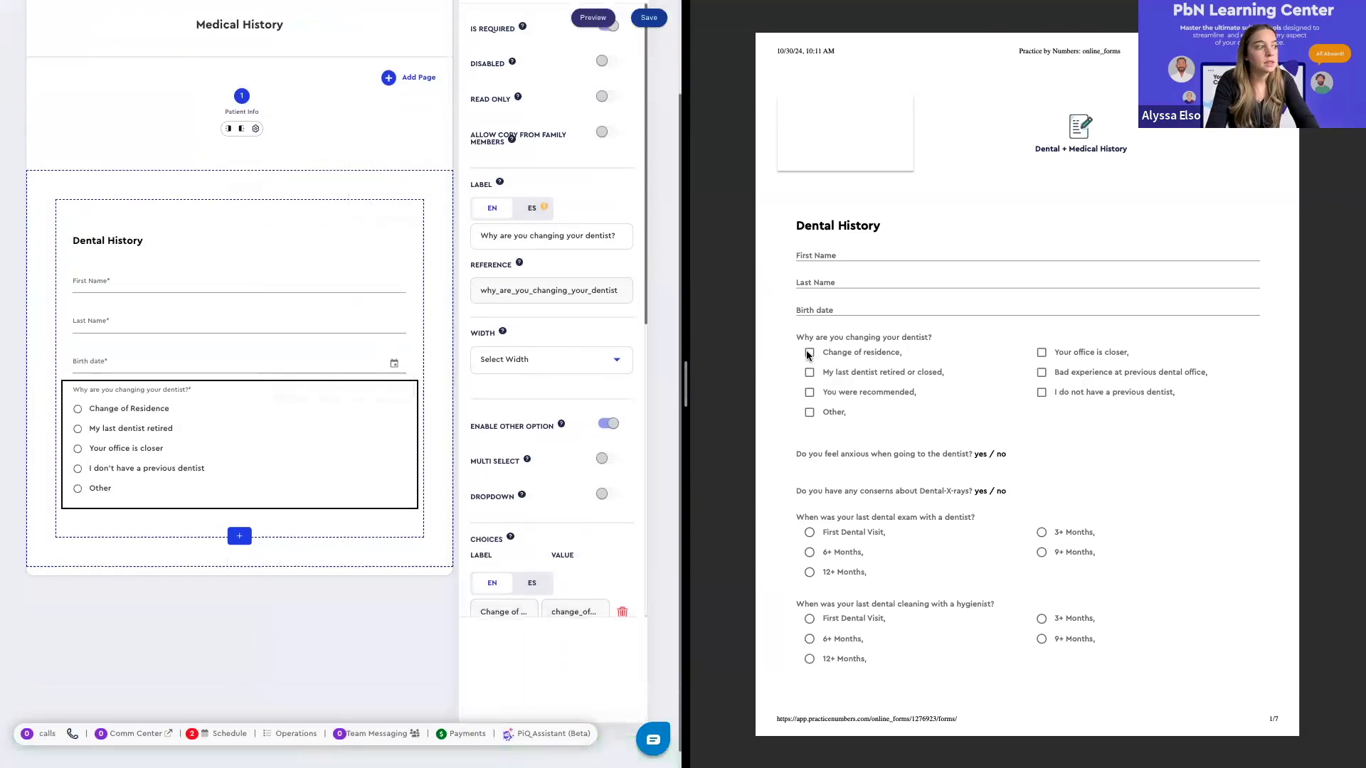
{"action": "left_click", "coordinate": [605, 462]}
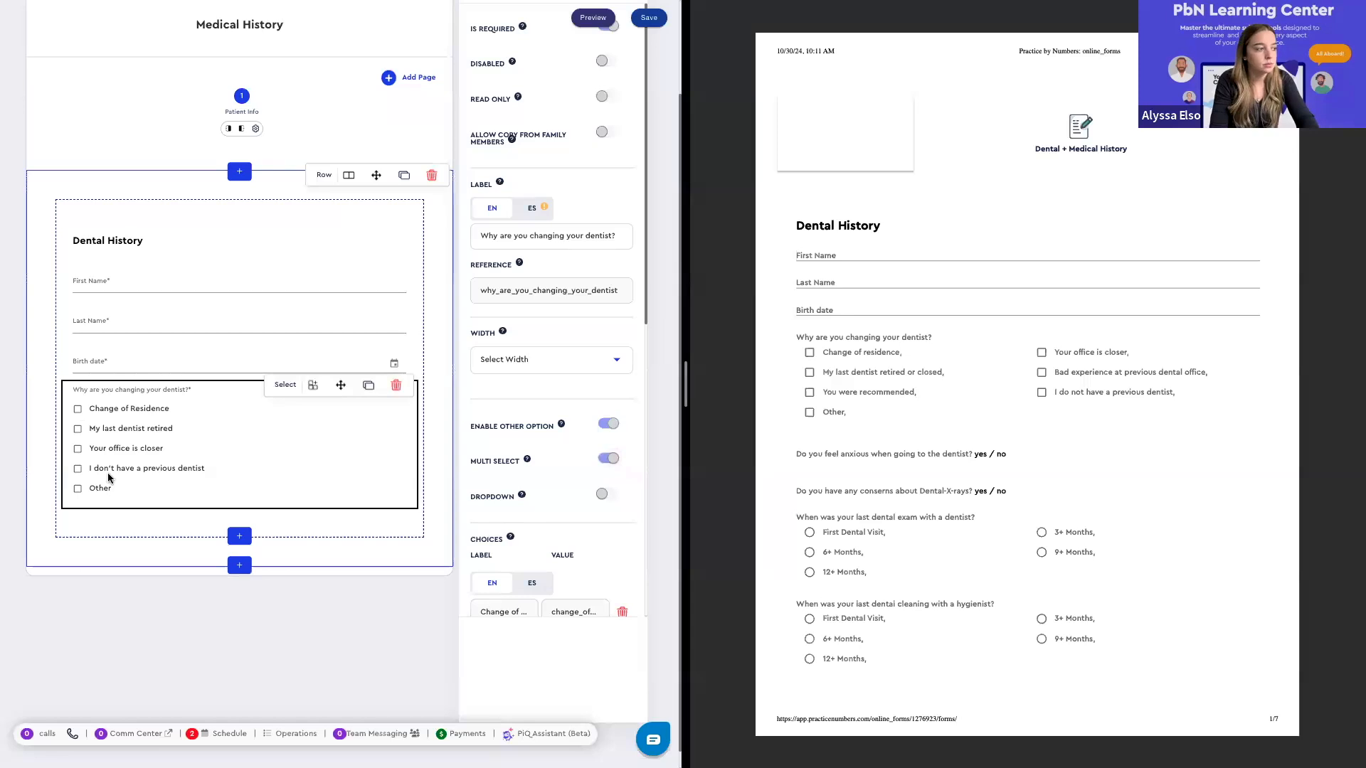
{"action": "scroll", "coordinate": [142, 471], "scroll_direction": "down", "scroll_amount": 1}
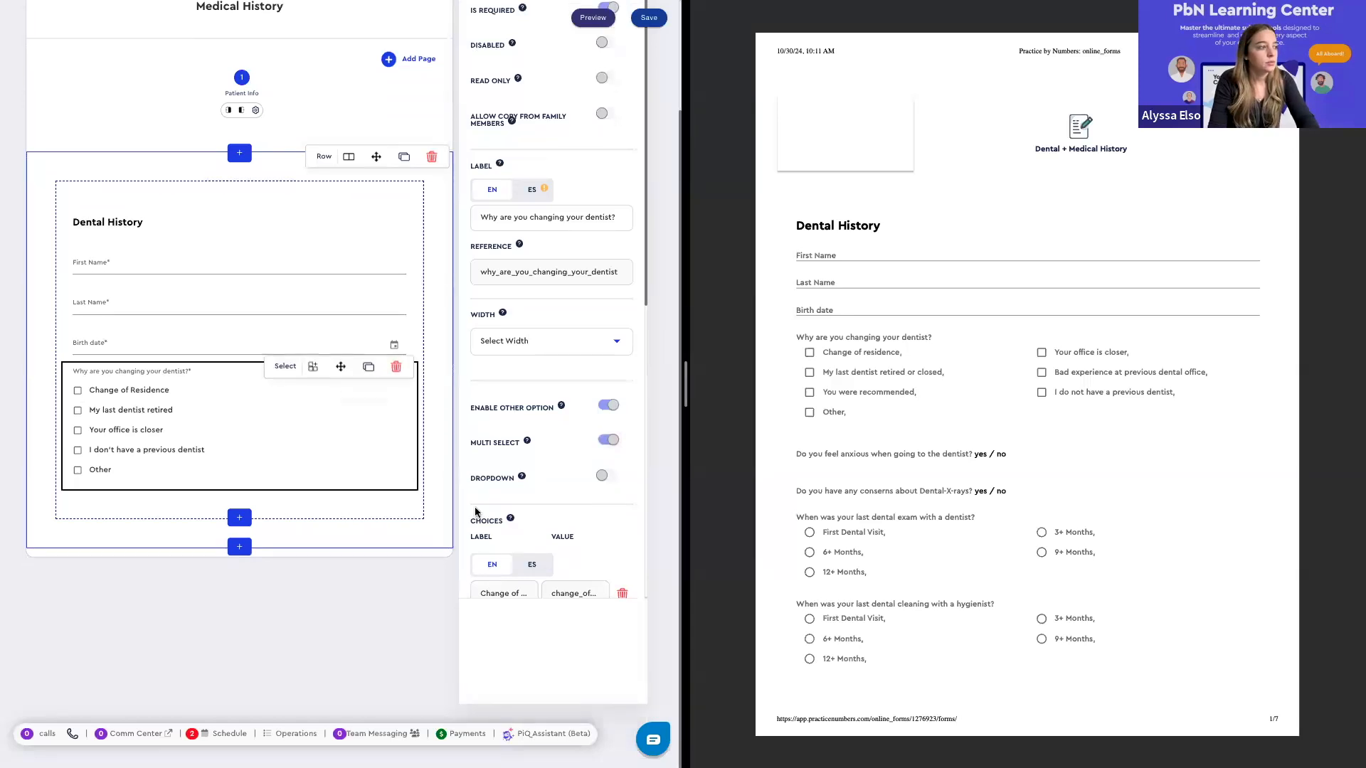
{"action": "scroll", "coordinate": [518, 495], "scroll_direction": "down", "scroll_amount": 1}
{"action": "scroll", "coordinate": [517, 495], "scroll_direction": "down", "scroll_amount": 1}
{"action": "scroll", "coordinate": [517, 495], "scroll_direction": "up", "scroll_amount": 2}
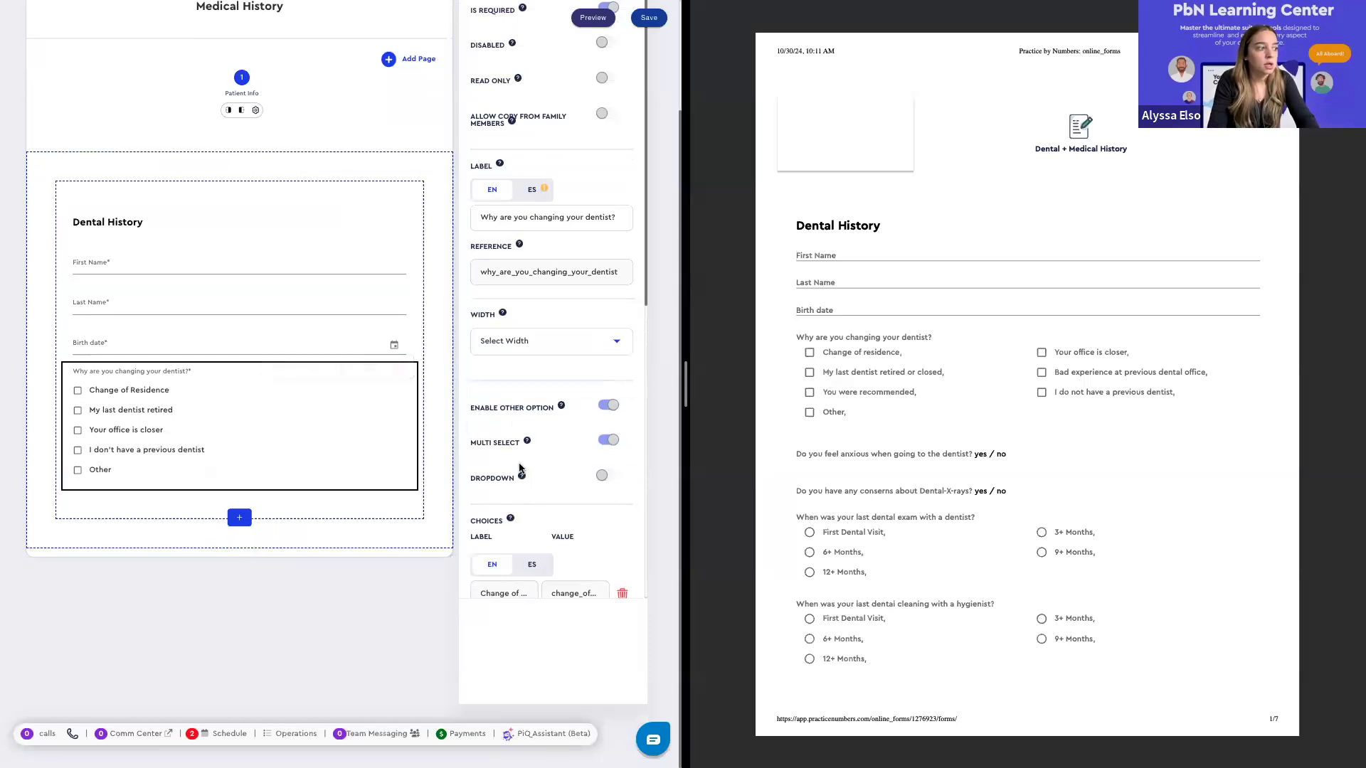
{"action": "scroll", "coordinate": [520, 468], "scroll_direction": "down", "scroll_amount": 6}
{"action": "scroll", "coordinate": [520, 468], "scroll_direction": "up", "scroll_amount": 3}
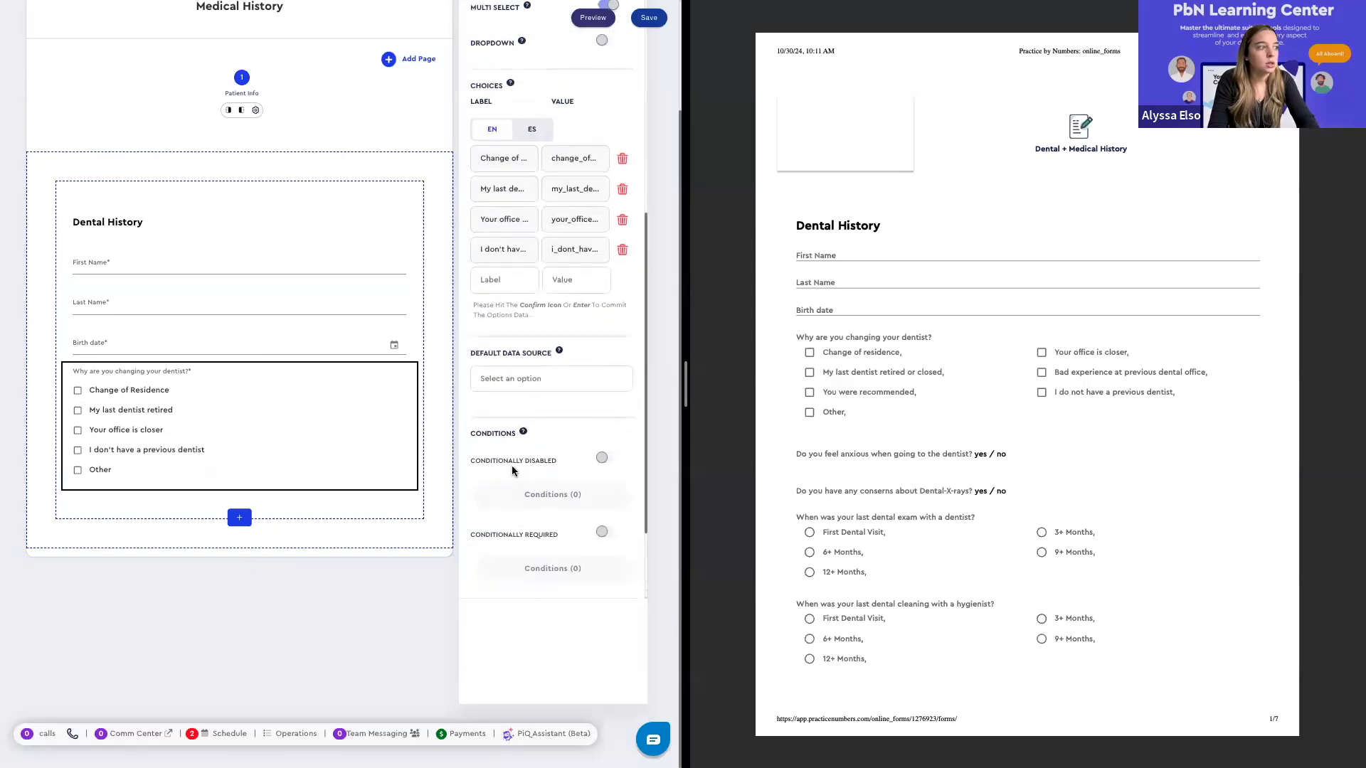
{"action": "left_click", "coordinate": [650, 23]}
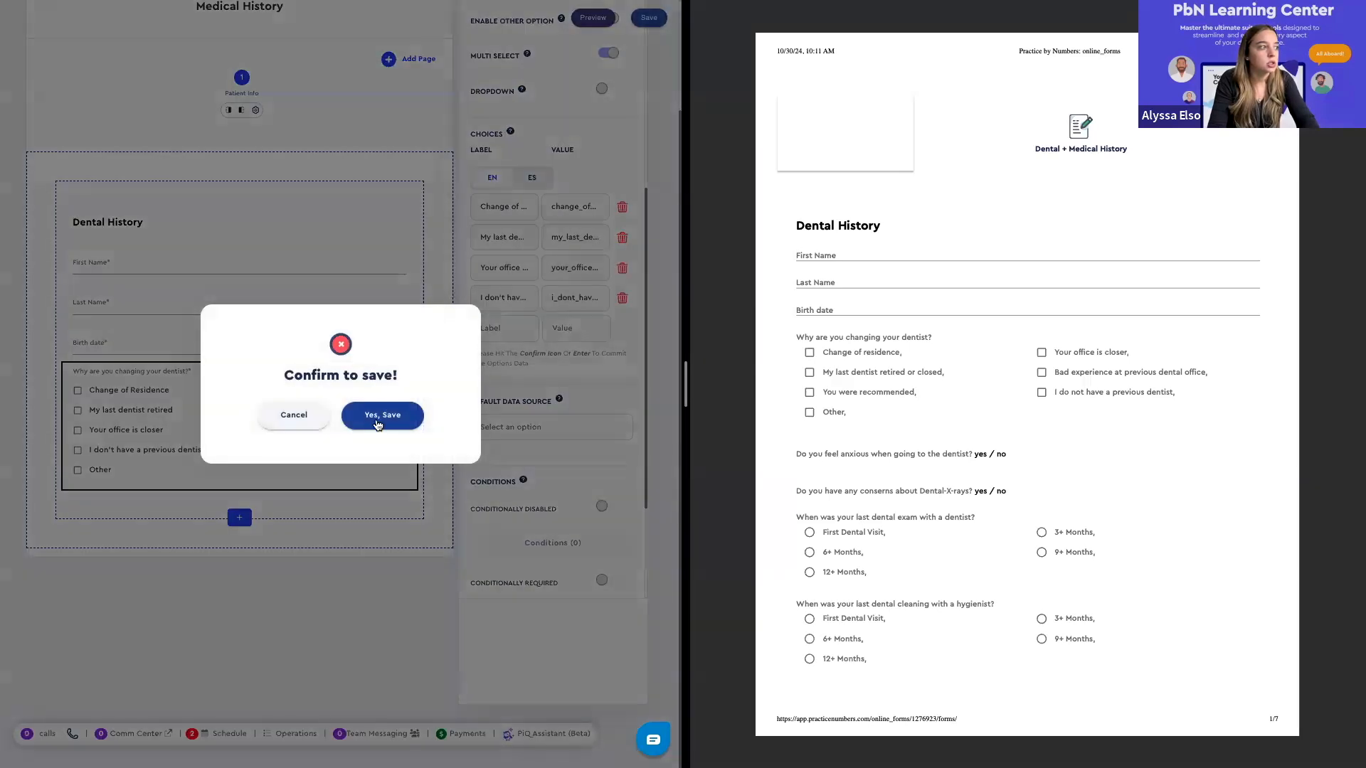
{"action": "left_click", "coordinate": [378, 424]}
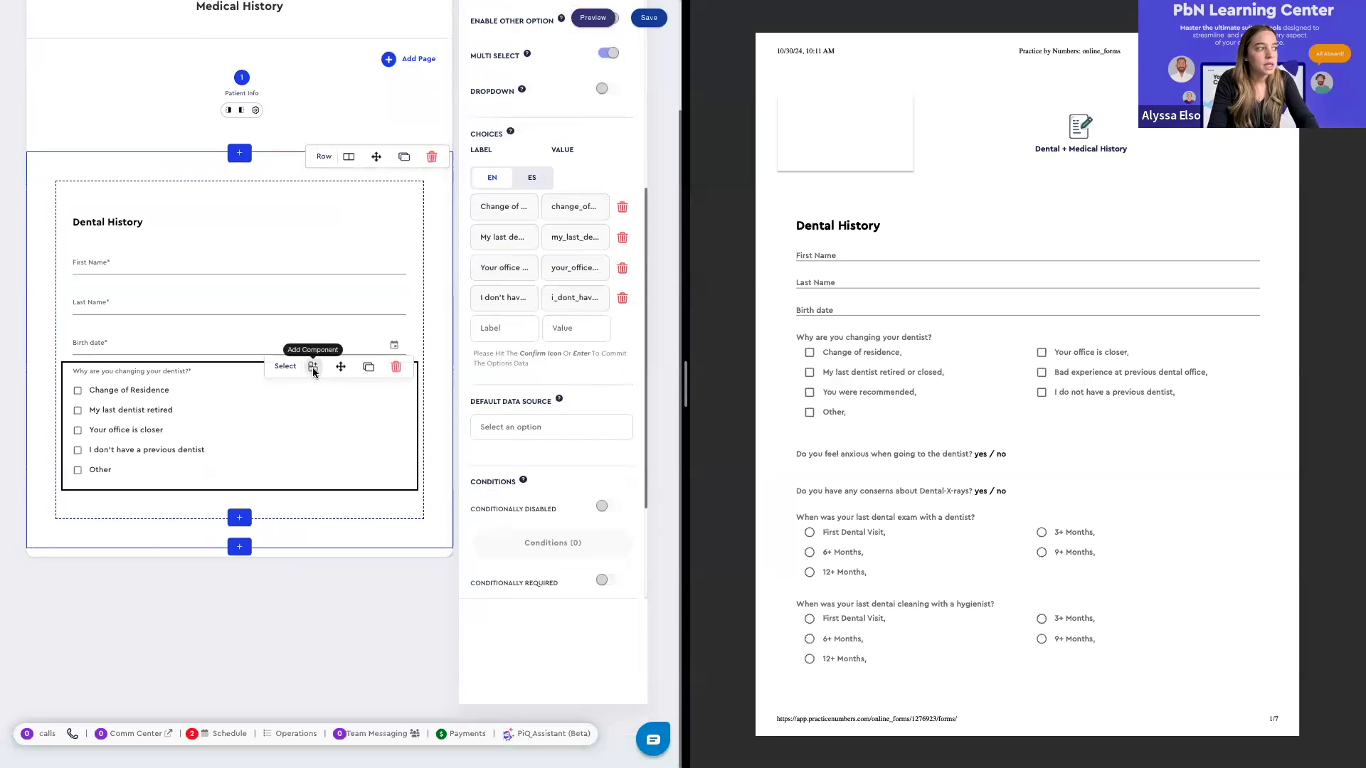
Add a child text box under the "Why are you changing your dentist?" question and label it "Please provide more details"
{"action": "left_click", "coordinate": [313, 368]}
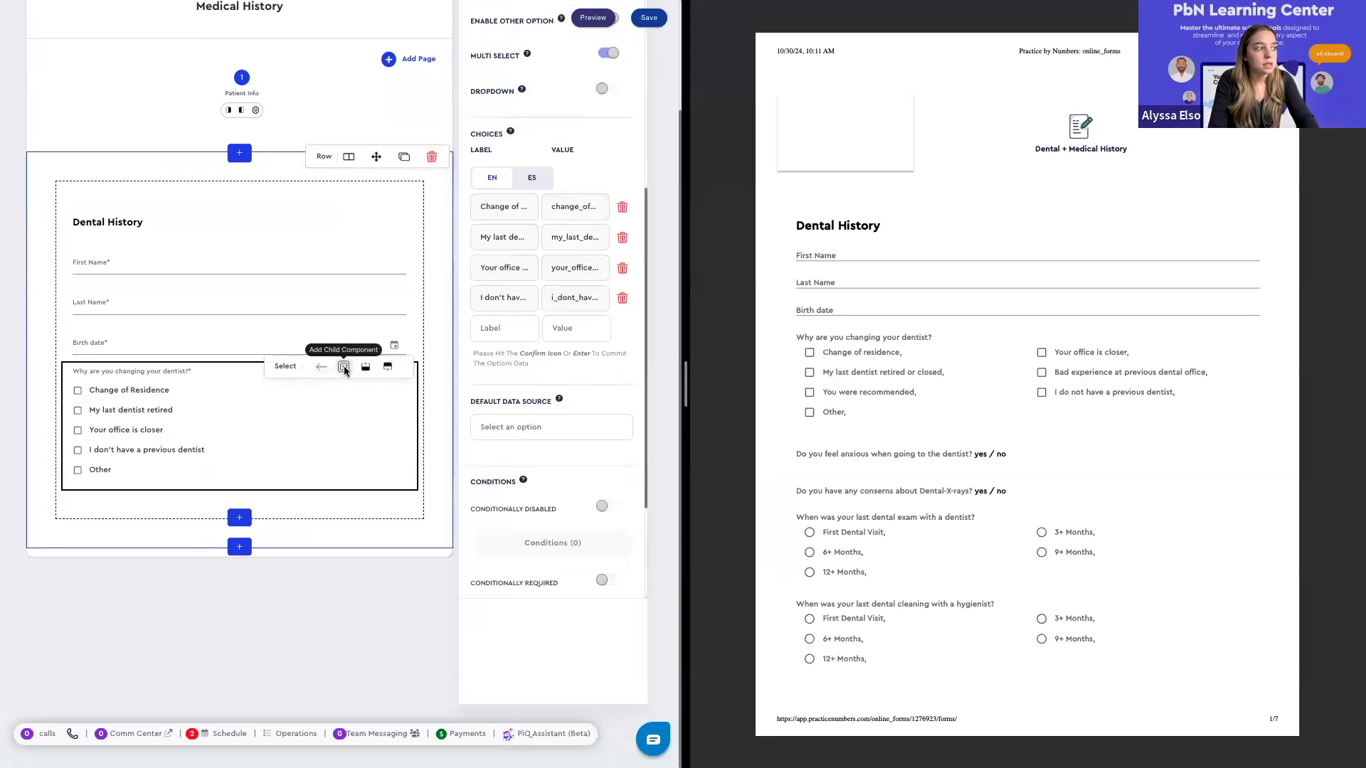
{"action": "left_click", "coordinate": [344, 368]}
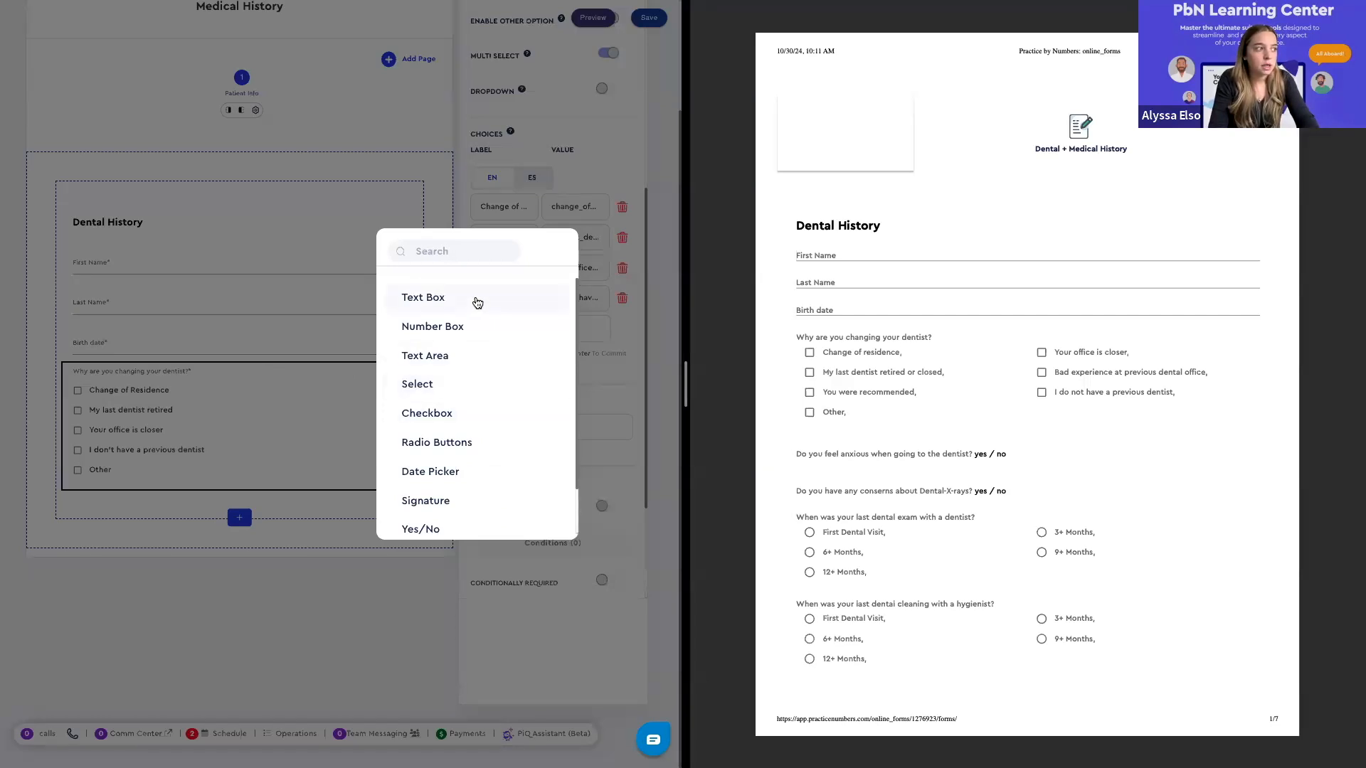
{"action": "left_click", "coordinate": [476, 303]}
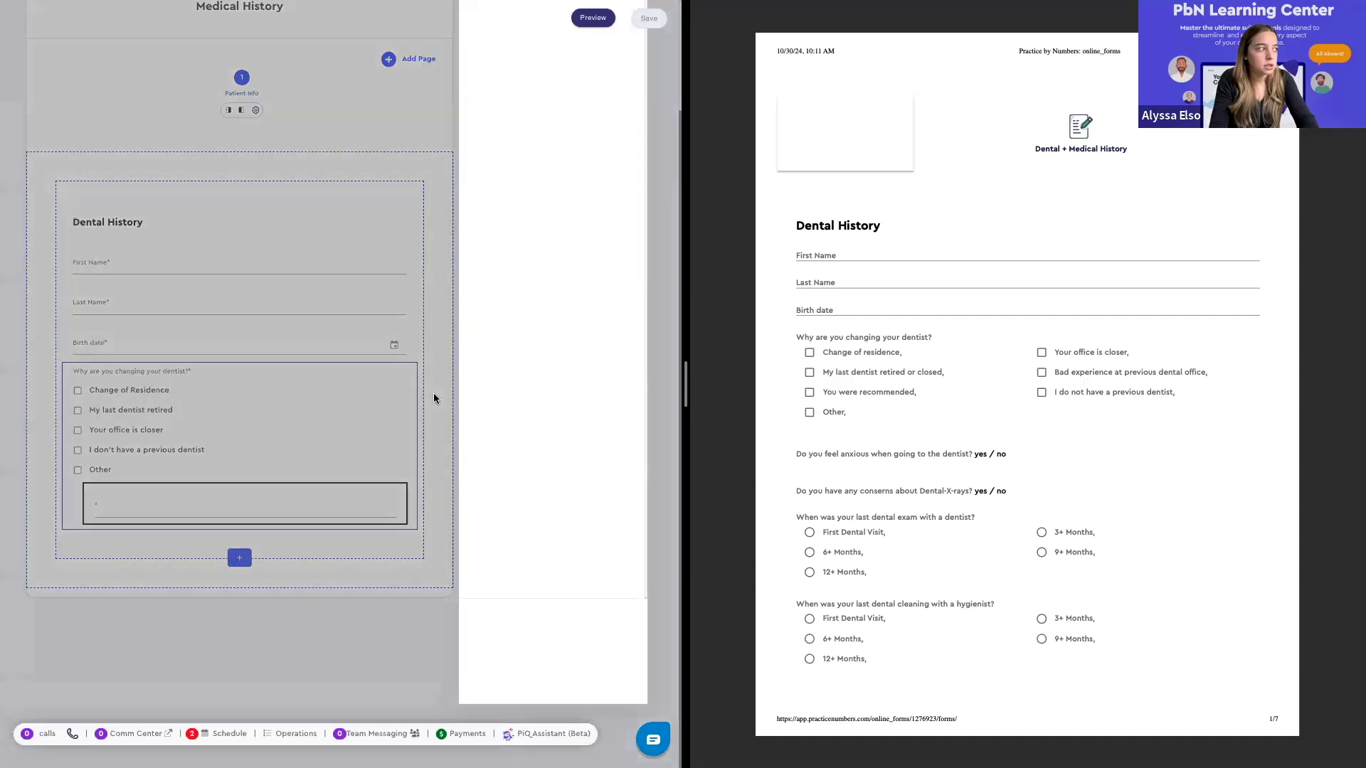
{"action": "left_click", "coordinate": [492, 226]}
{"action": "type", "text": "Please provide more details"}
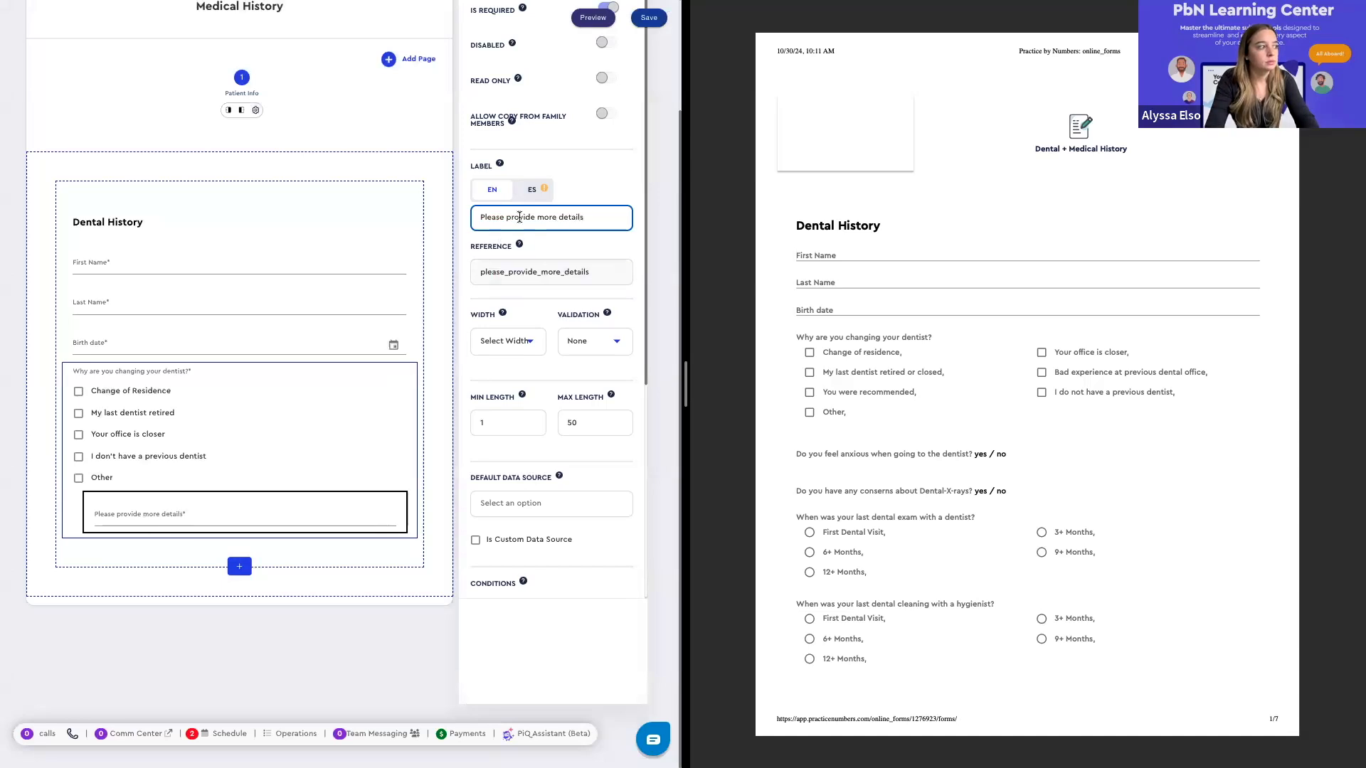
Start an "Available if" condition for the details text box that references the "Why are you changing your dentist?" question
{"action": "scroll", "coordinate": [568, 306], "scroll_direction": "down", "scroll_amount": 5}
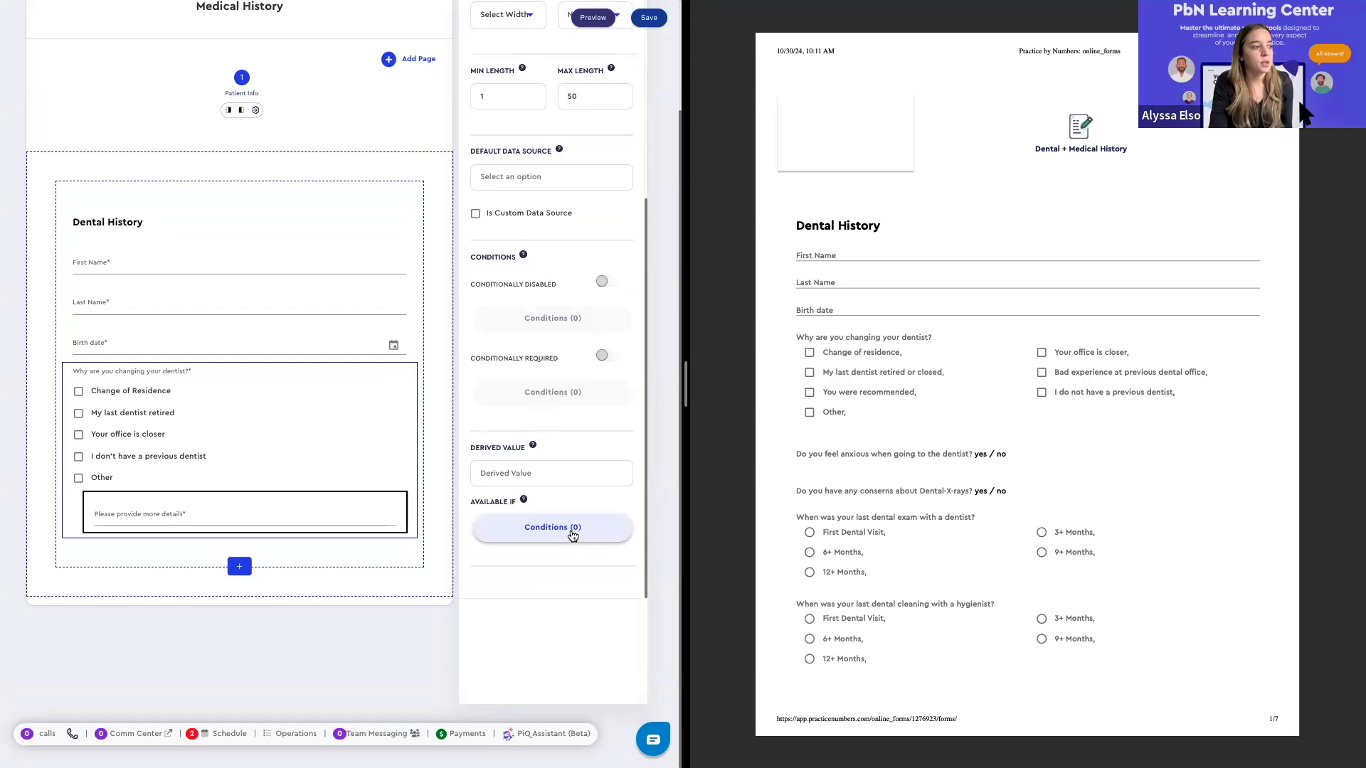
{"action": "left_click", "coordinate": [572, 533]}
{"action": "left_click", "coordinate": [376, 369]}
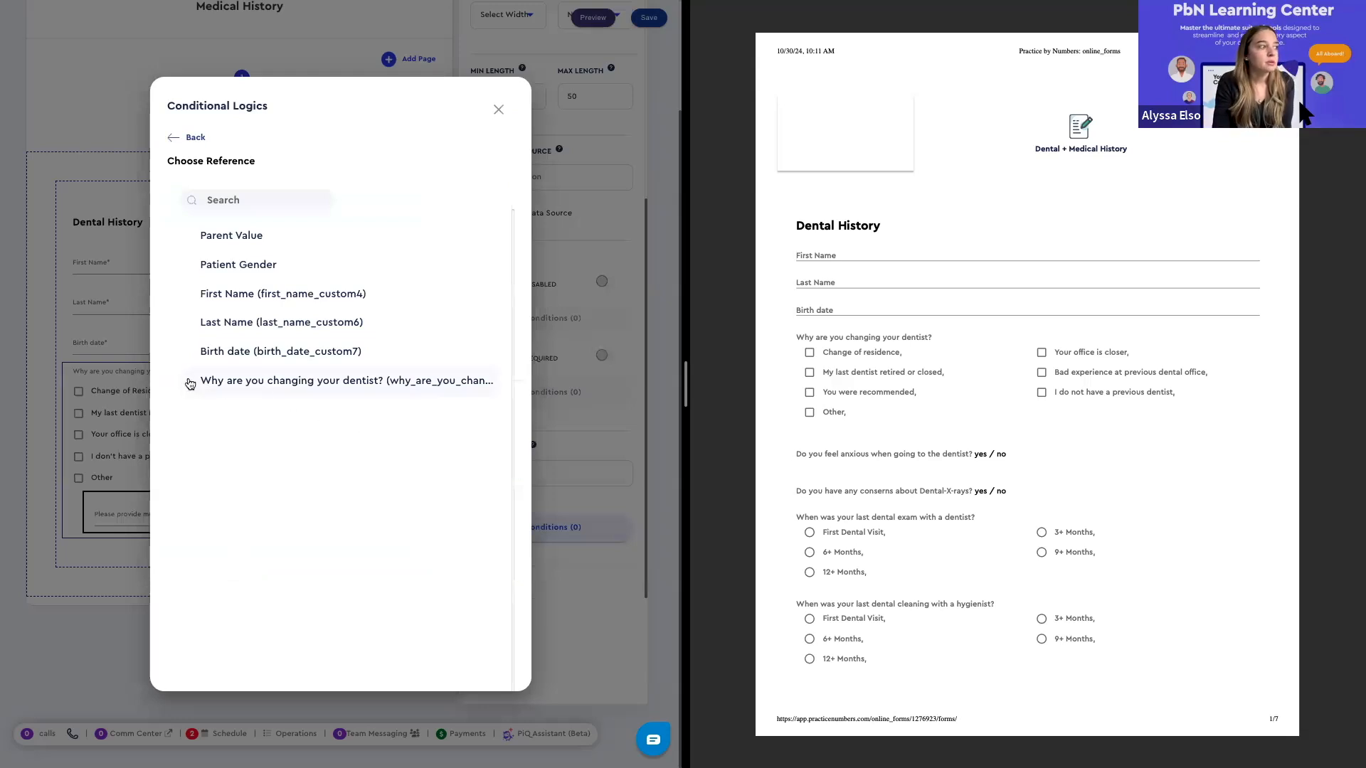
{"action": "left_click", "coordinate": [259, 384]}
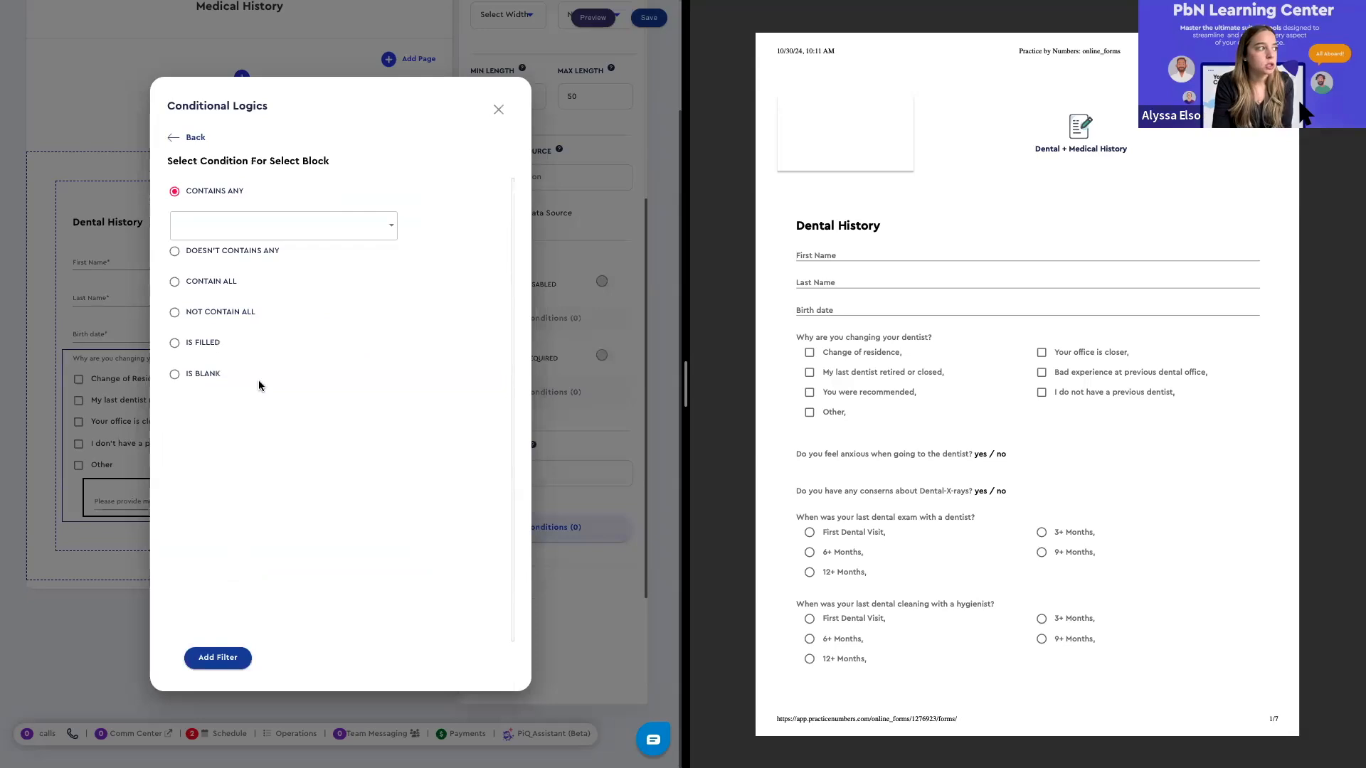
Add a "Doesn't contains any" filter with change_of_residence, my_last_dentist_retired, your_office_is_closer and i_dont_have_a_previous_dentist, and save the form
{"action": "left_click", "coordinate": [195, 221]}
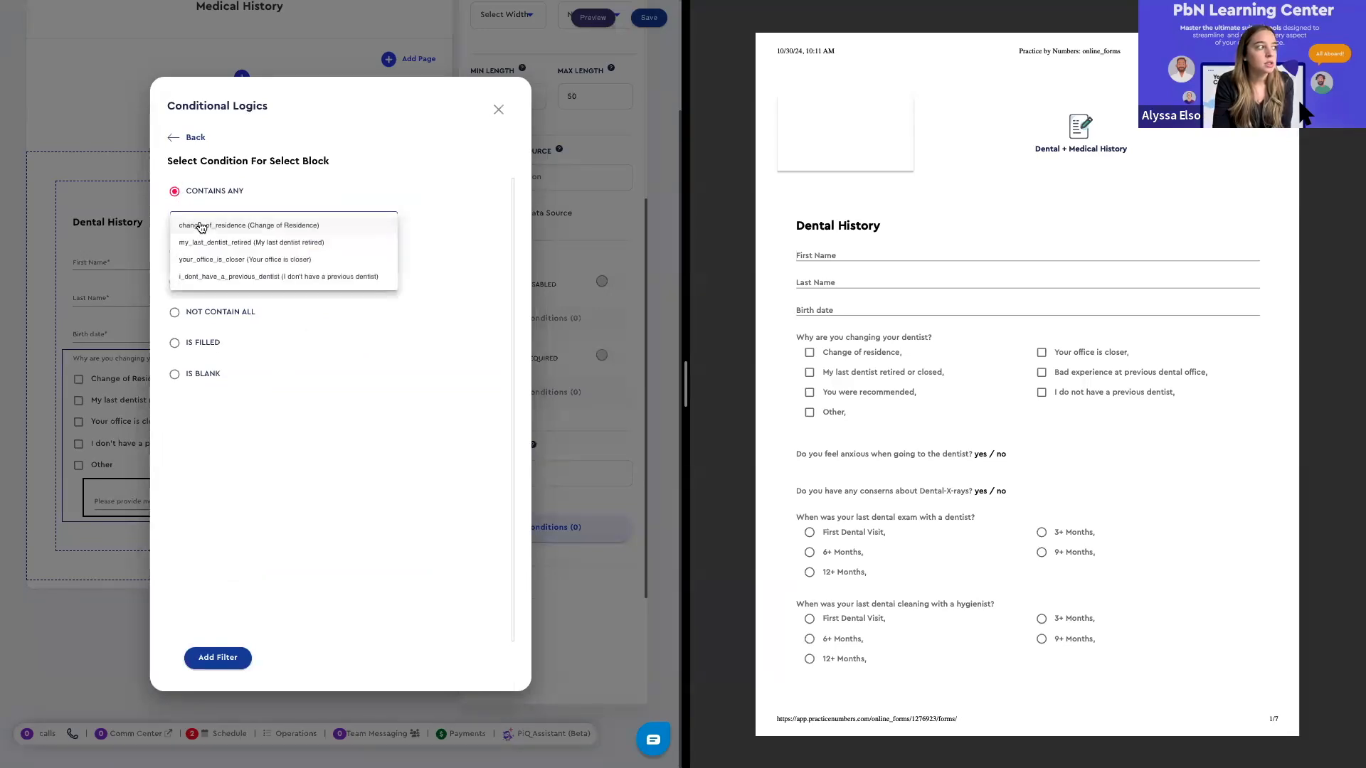
{"action": "left_click", "coordinate": [267, 202]}
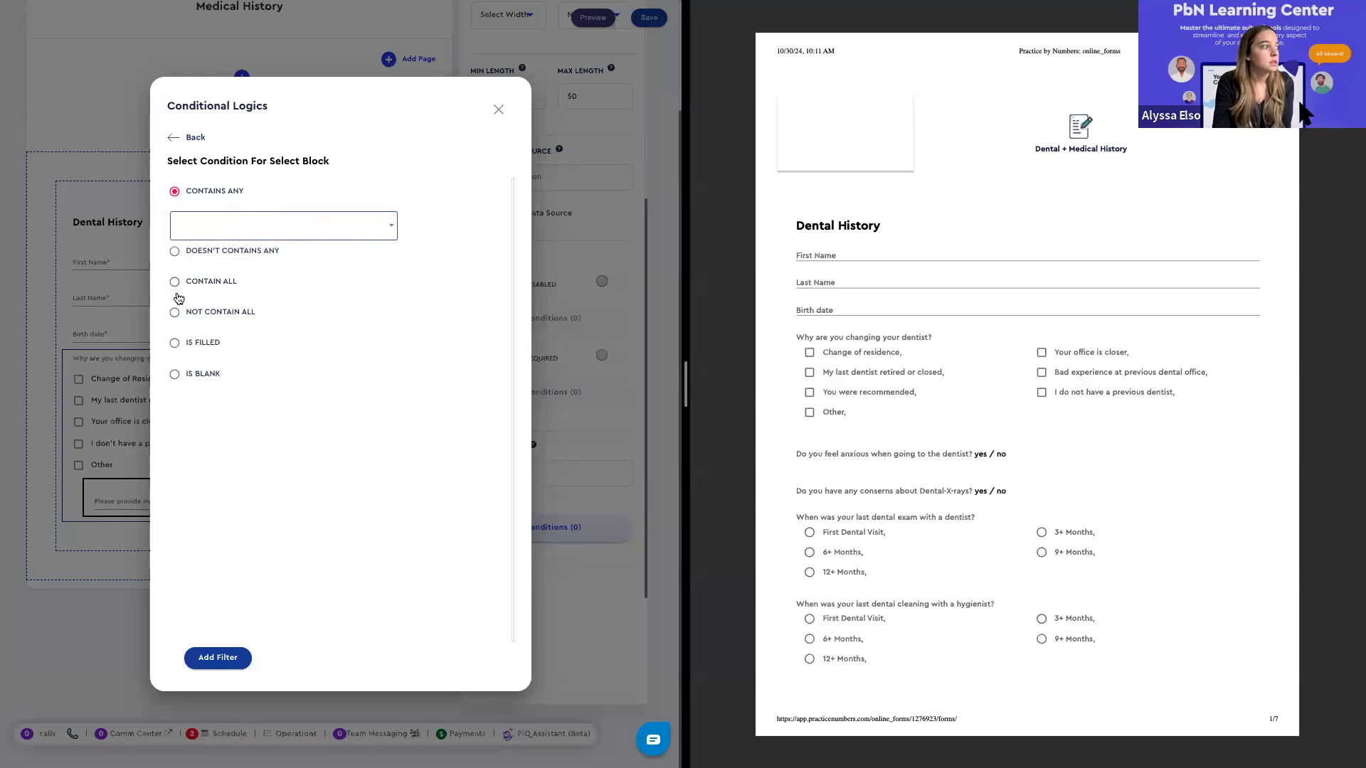
{"action": "left_click", "coordinate": [174, 252]}
{"action": "left_click", "coordinate": [176, 261]}
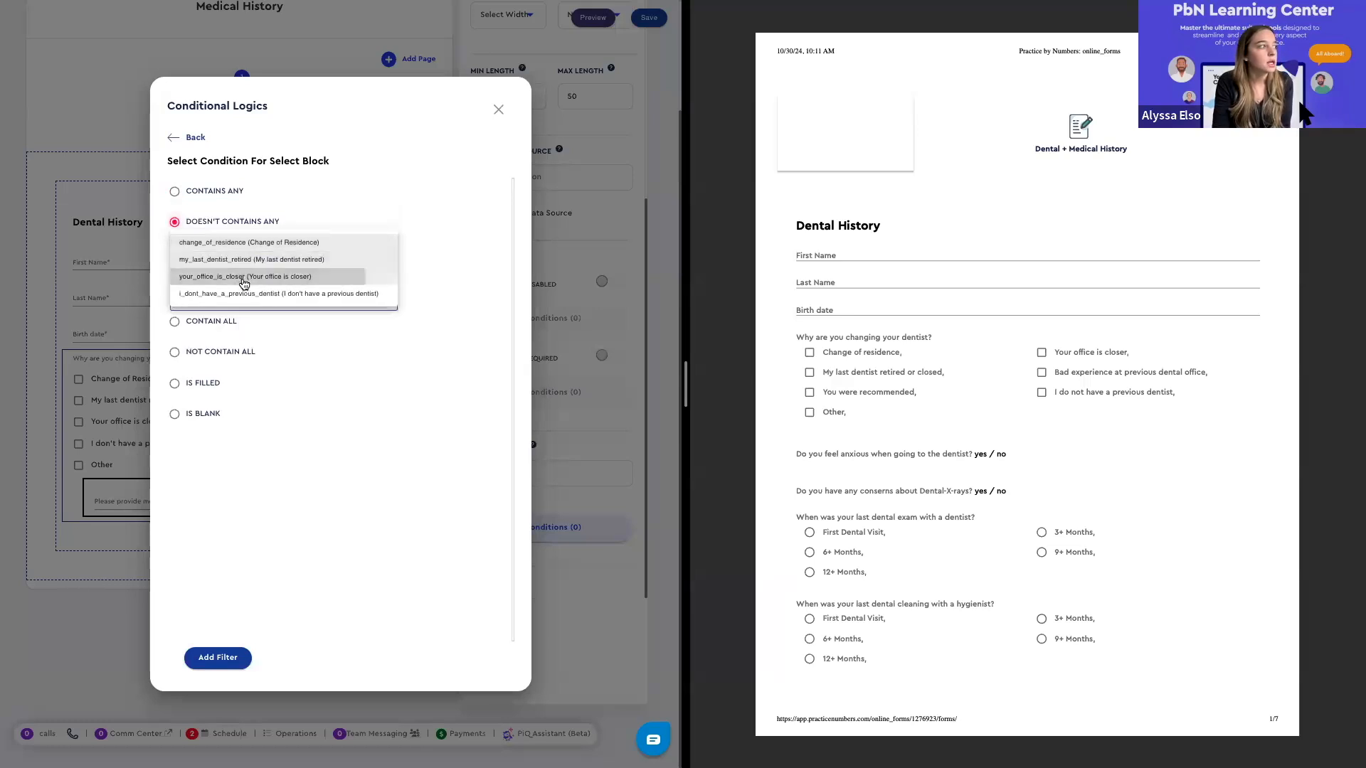
{"action": "left_click", "coordinate": [240, 297]}
{"action": "left_click", "coordinate": [309, 367]}
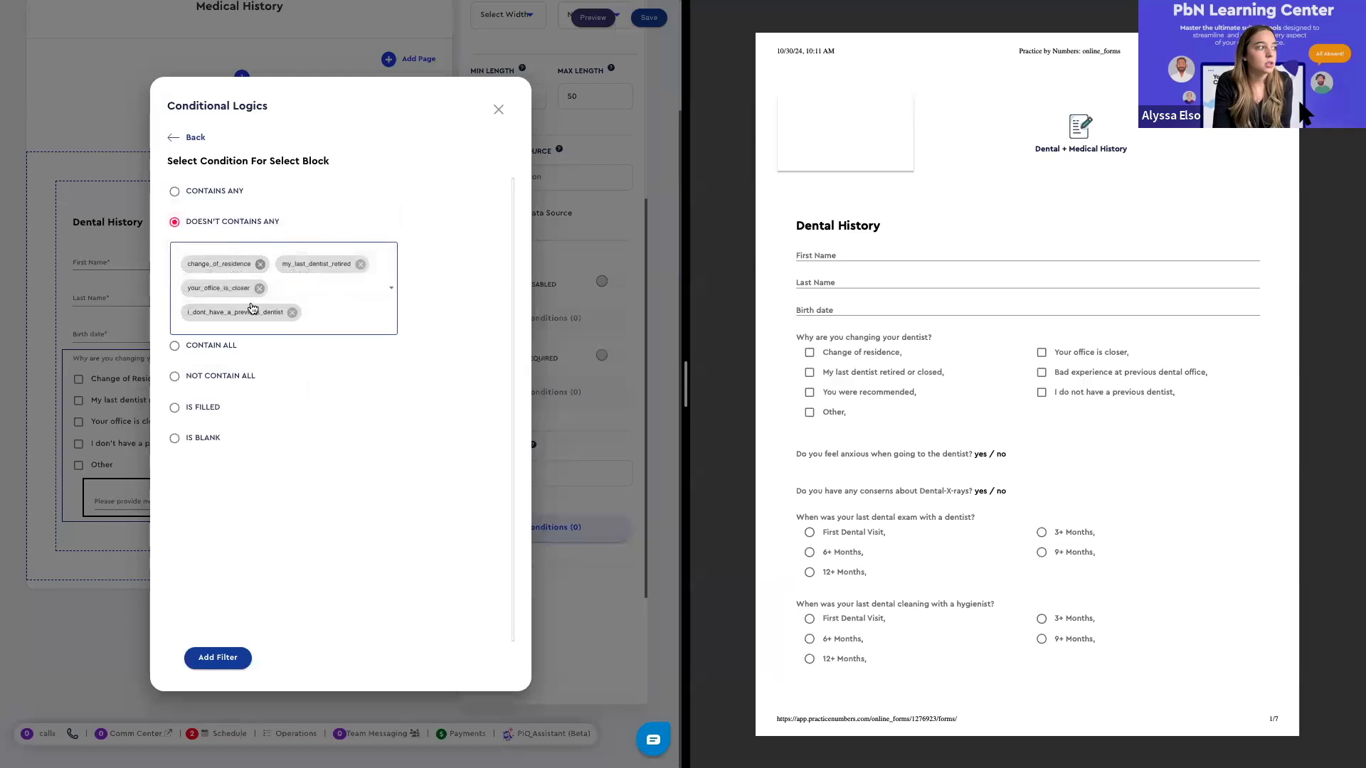
{"action": "left_click", "coordinate": [240, 662]}
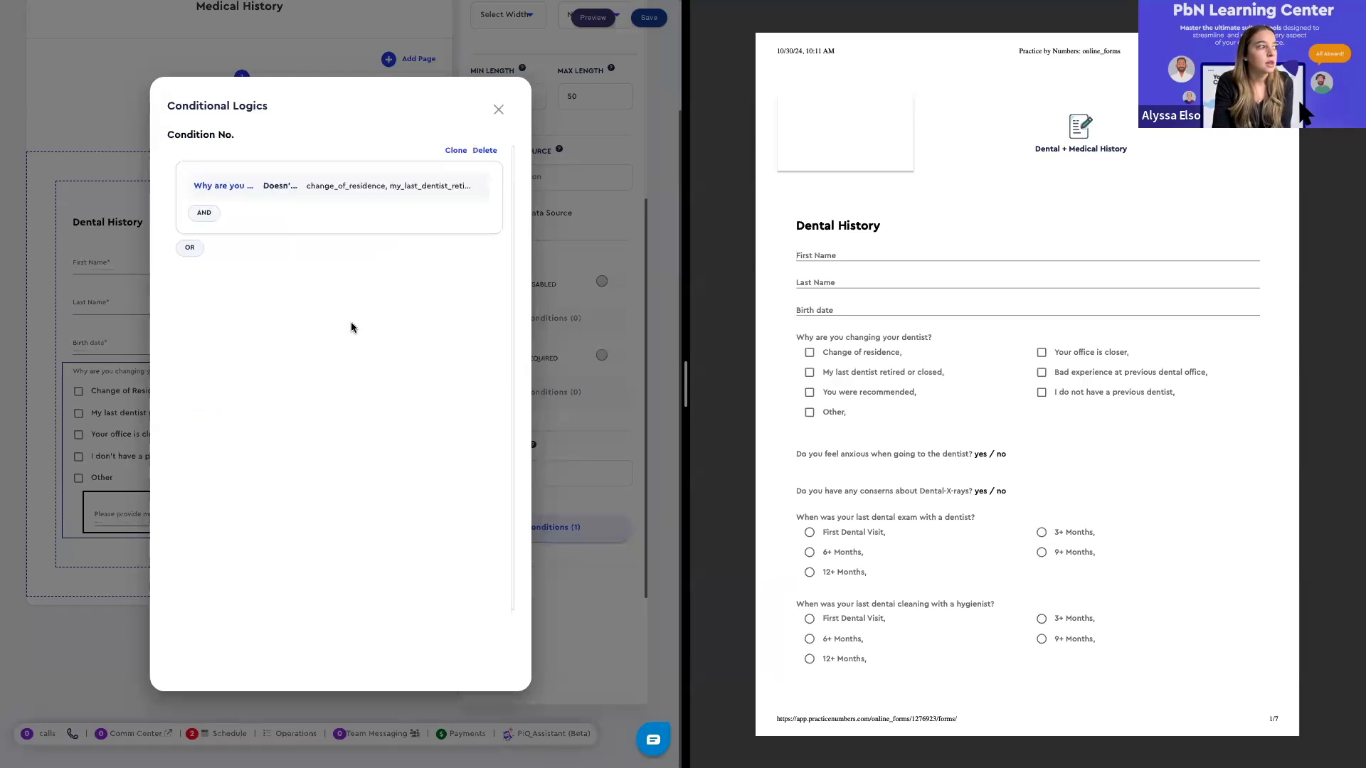
{"action": "left_click", "coordinate": [499, 109]}
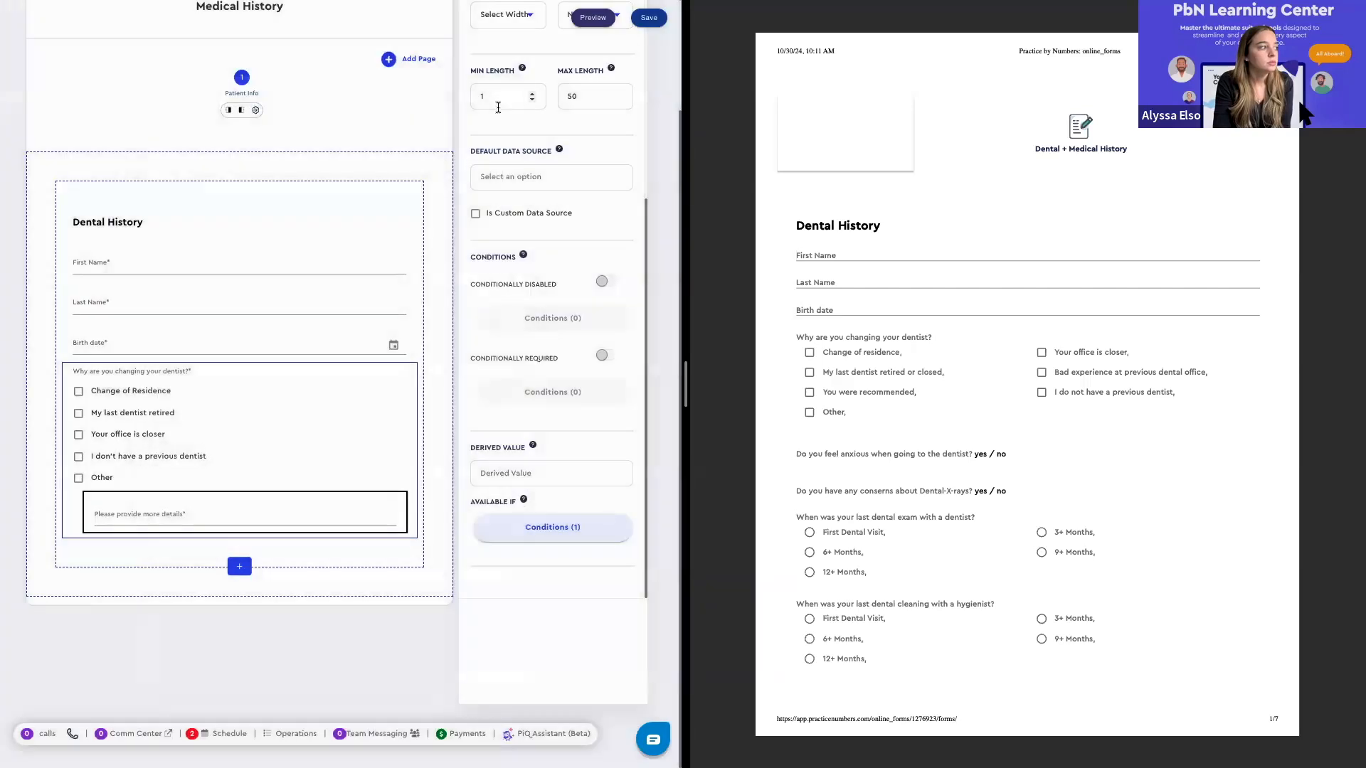
{"action": "left_click", "coordinate": [644, 20]}
{"action": "left_click", "coordinate": [406, 429]}
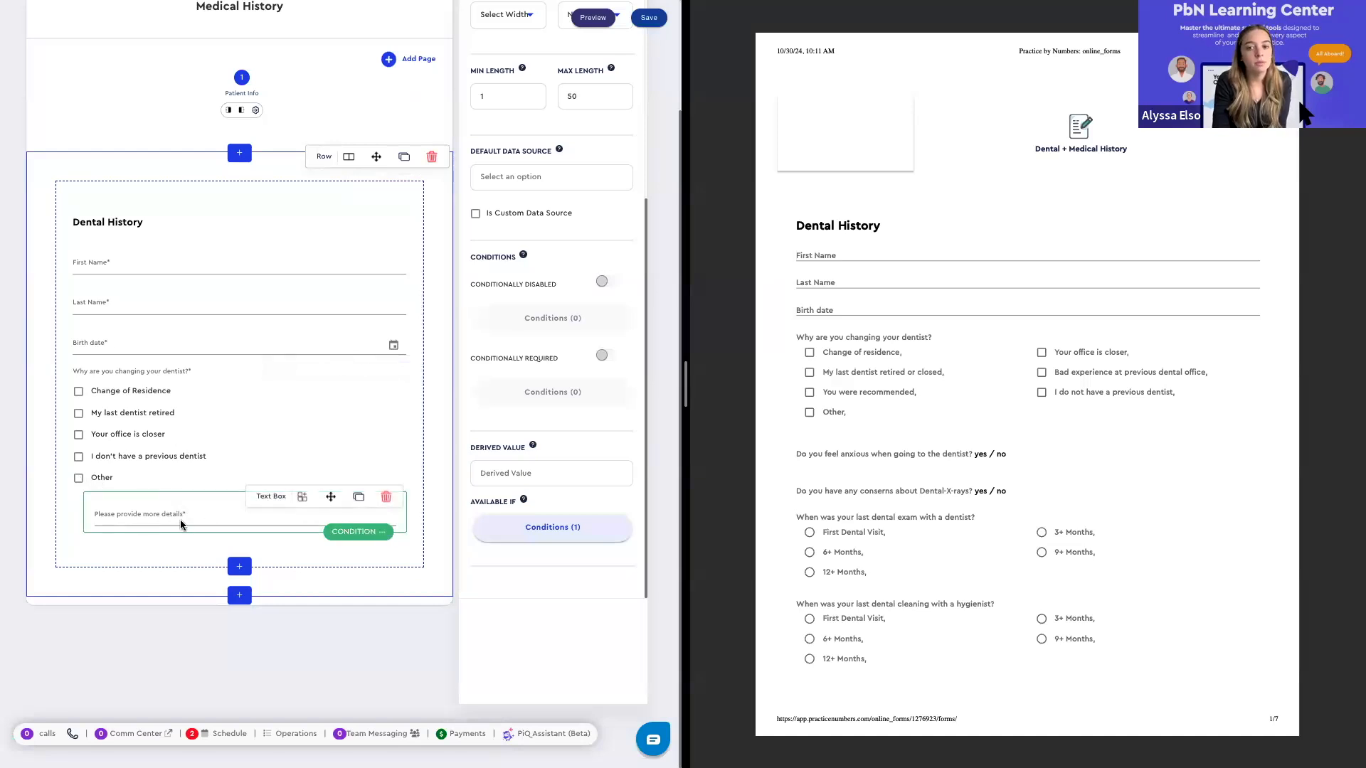
Add a Yes/No component to the Dental History section below the details text box
{"action": "scroll", "coordinate": [773, 471], "scroll_direction": "right", "scroll_amount": 10}
{"action": "scroll", "coordinate": [774, 471], "scroll_direction": "left", "scroll_amount": 10}
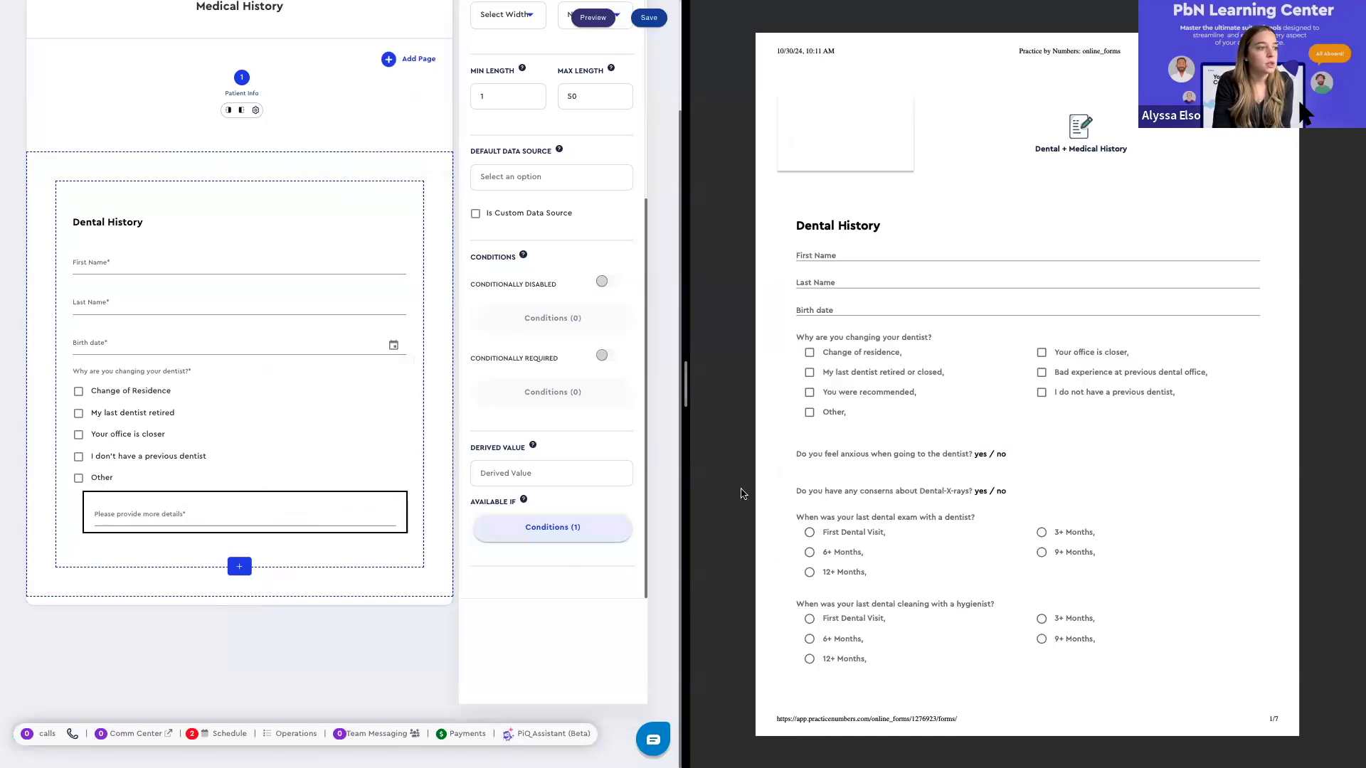
{"action": "left_click", "coordinate": [250, 567]}
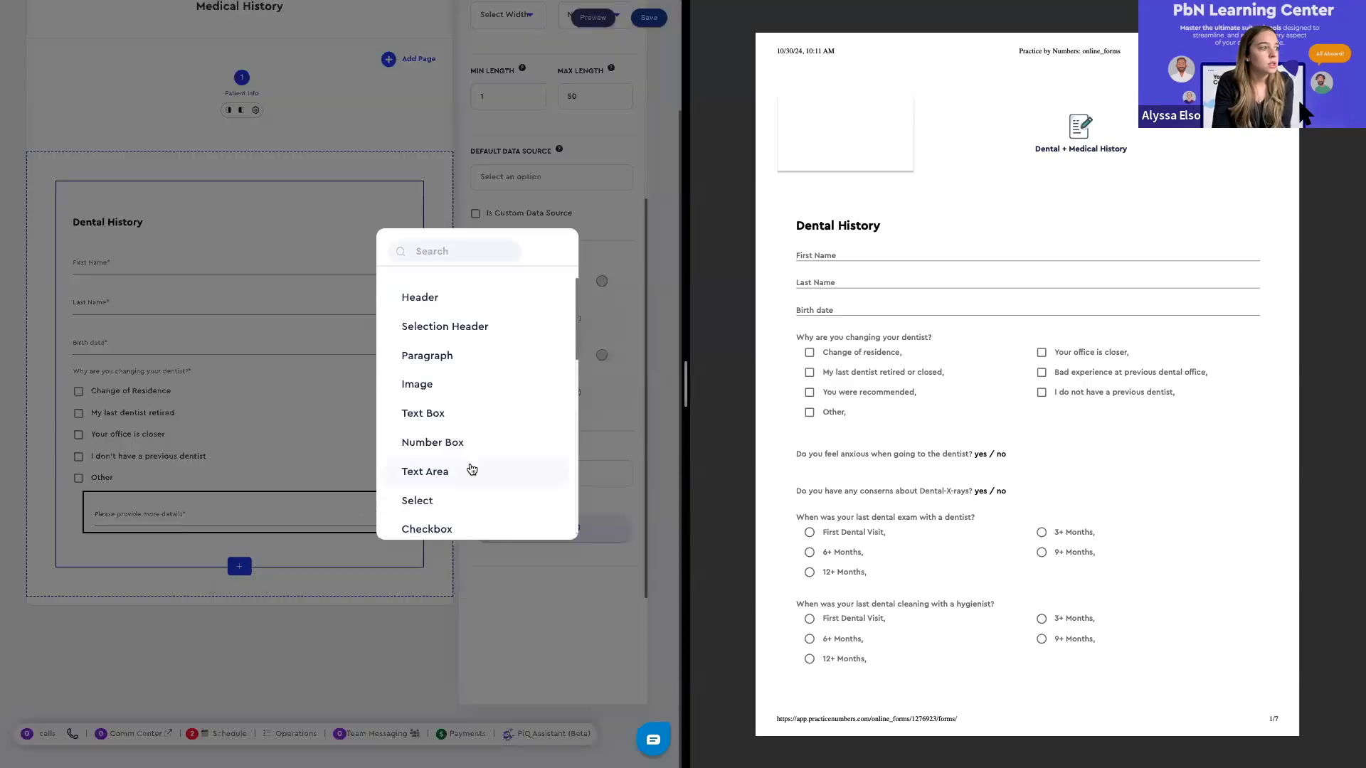
{"action": "scroll", "coordinate": [472, 469], "scroll_direction": "down", "scroll_amount": 5}
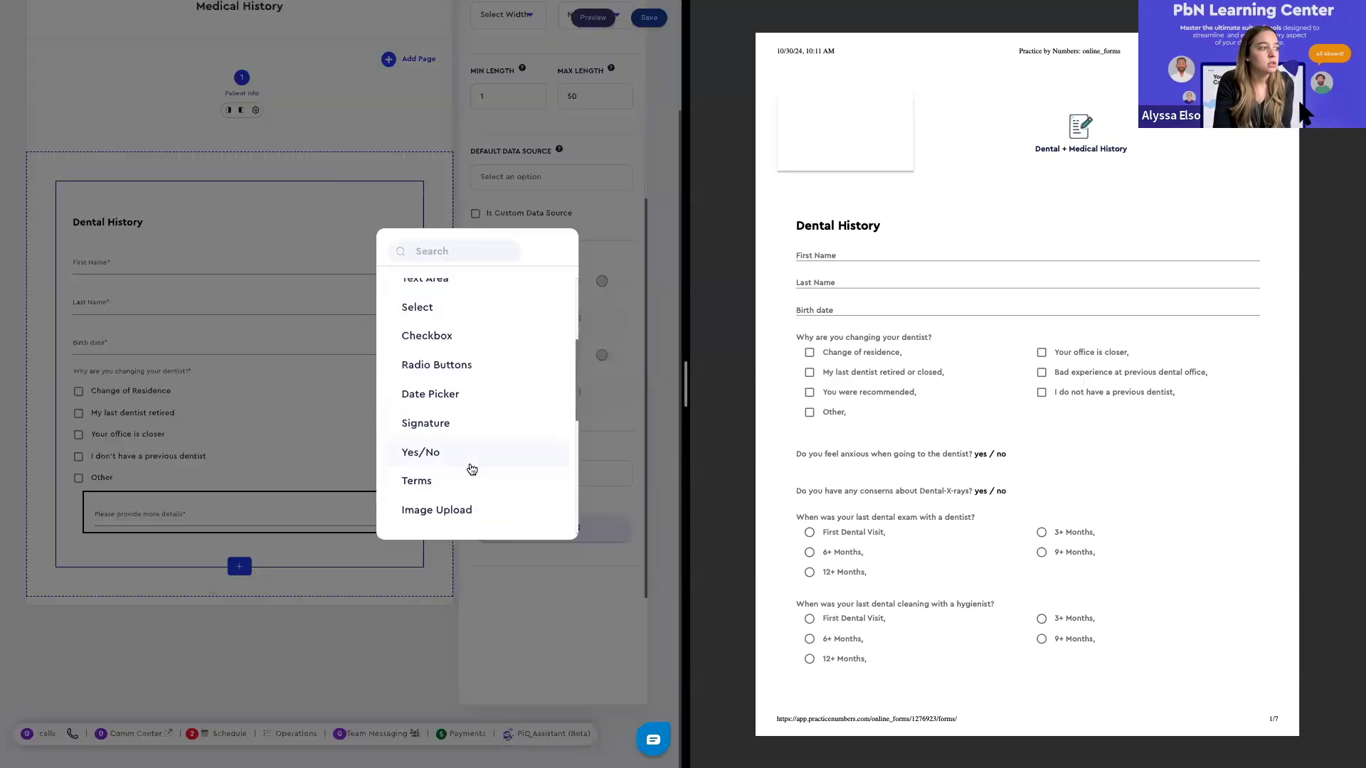
{"action": "left_click", "coordinate": [472, 467]}
Label the new Yes/No question "Dp you feel anxious?" and save the form
{"action": "left_click", "coordinate": [533, 211]}
{"action": "type", "text": "Dp ypu"}
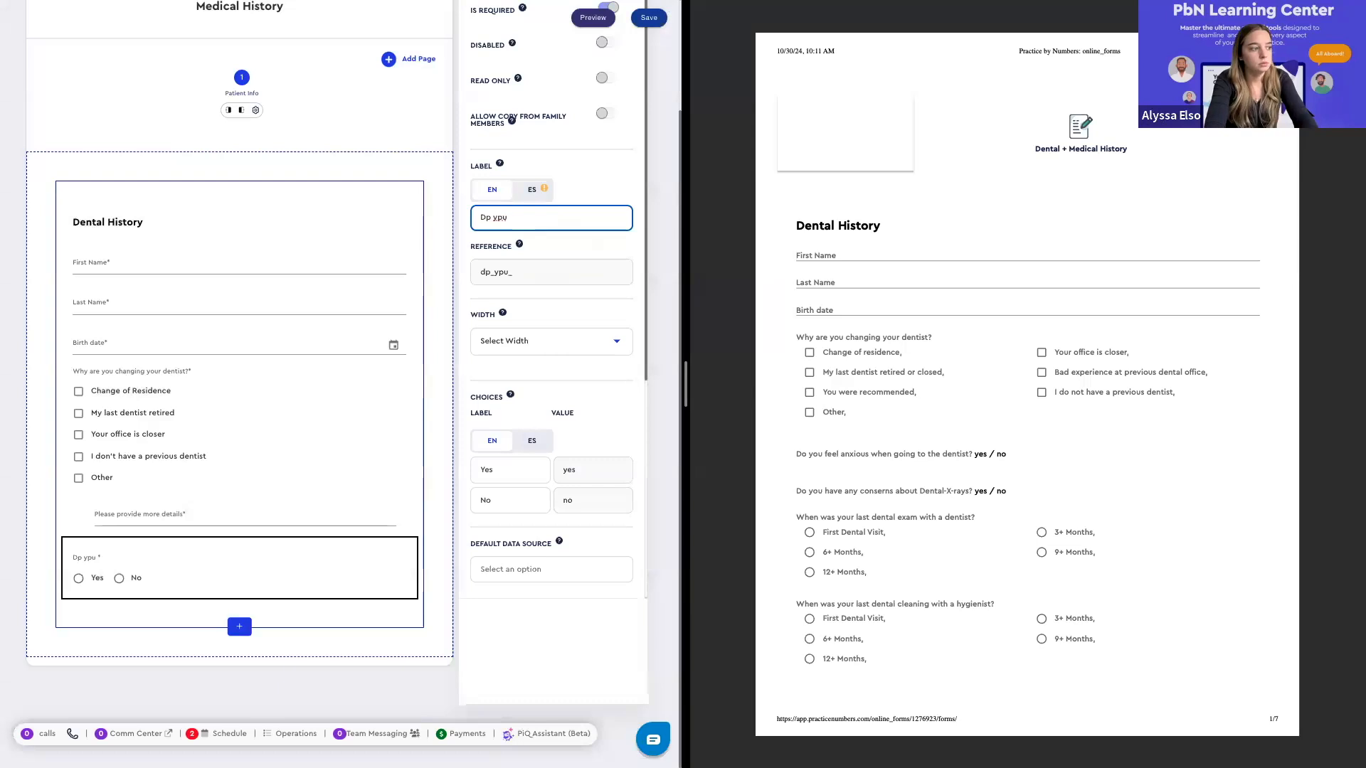
{"action": "key", "text": "BackSpace"}
{"action": "key", "text": "BackSpace"}
{"action": "key", "text": "BackSpace"}
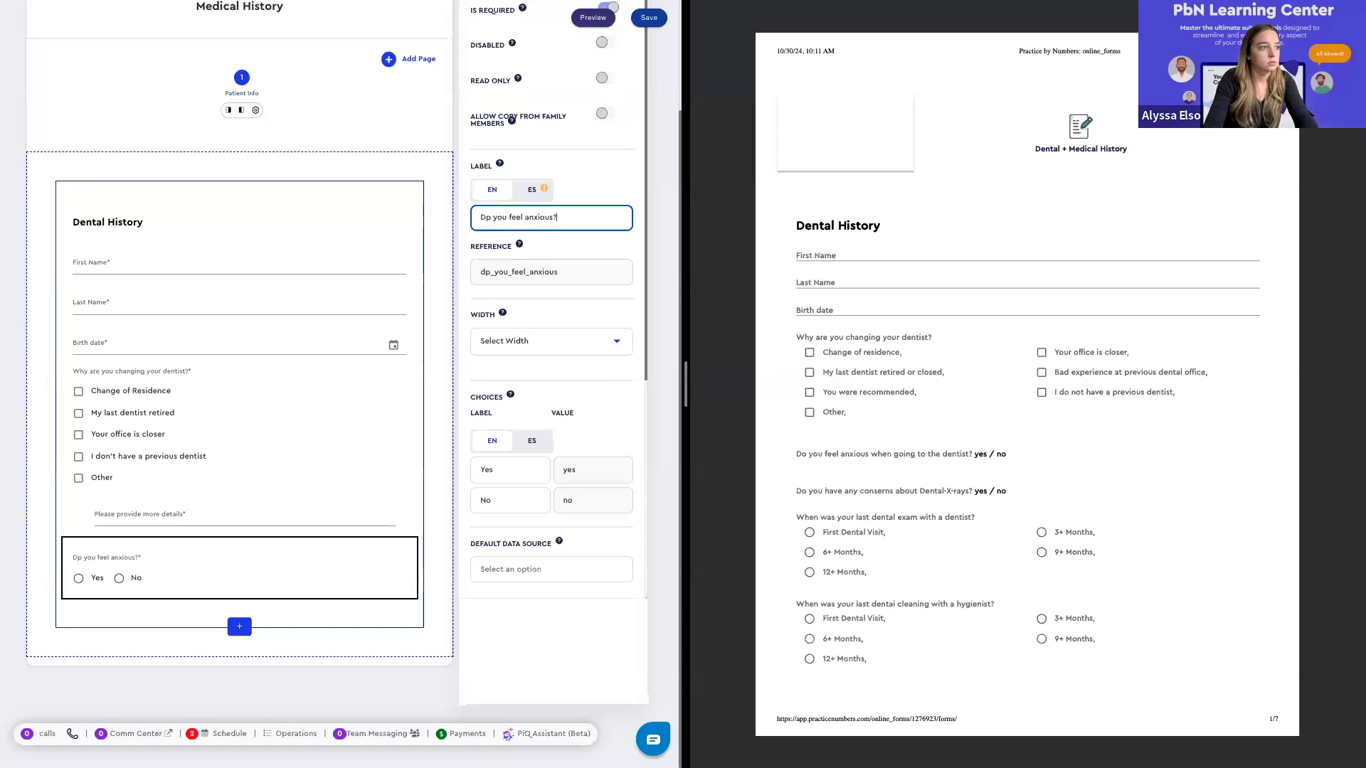
{"action": "scroll", "coordinate": [559, 480], "scroll_direction": "down", "scroll_amount": 2}
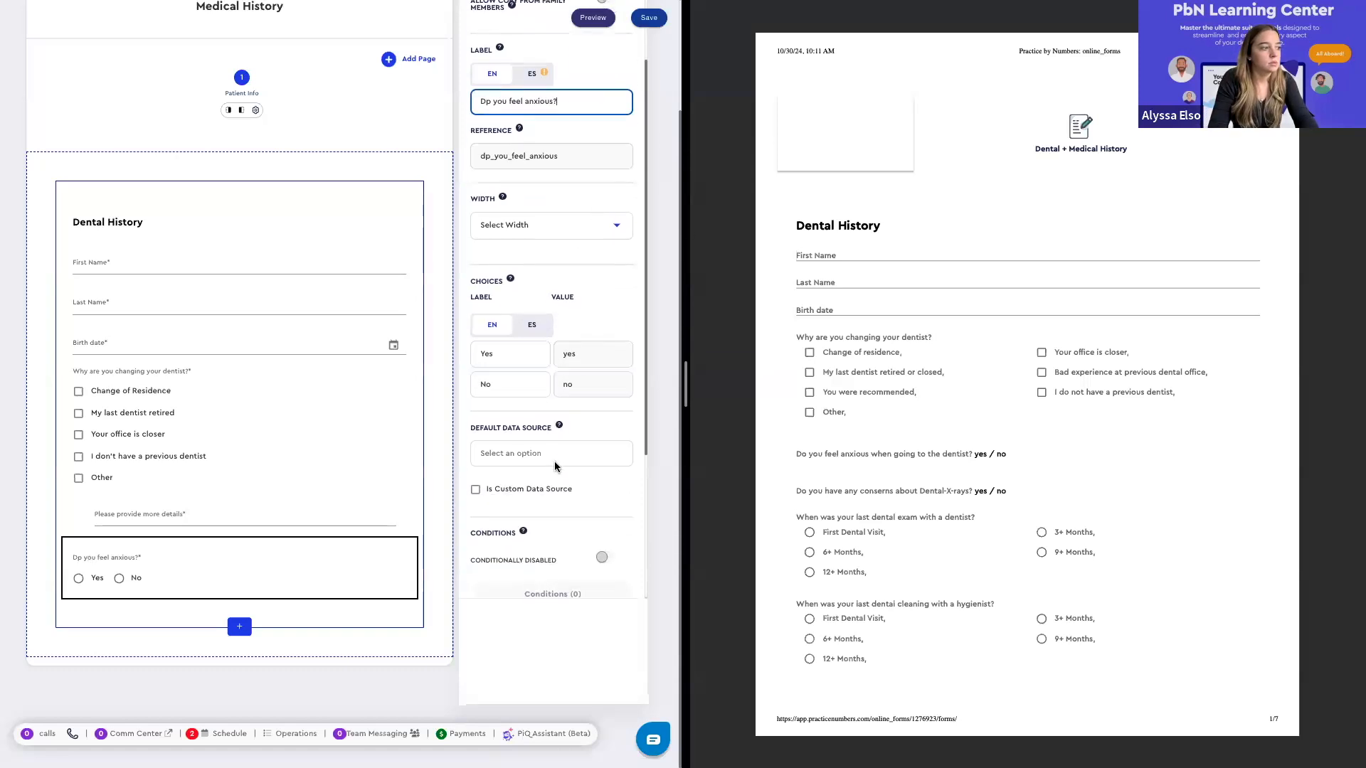
{"action": "scroll", "coordinate": [522, 378], "scroll_direction": "down", "scroll_amount": 3}
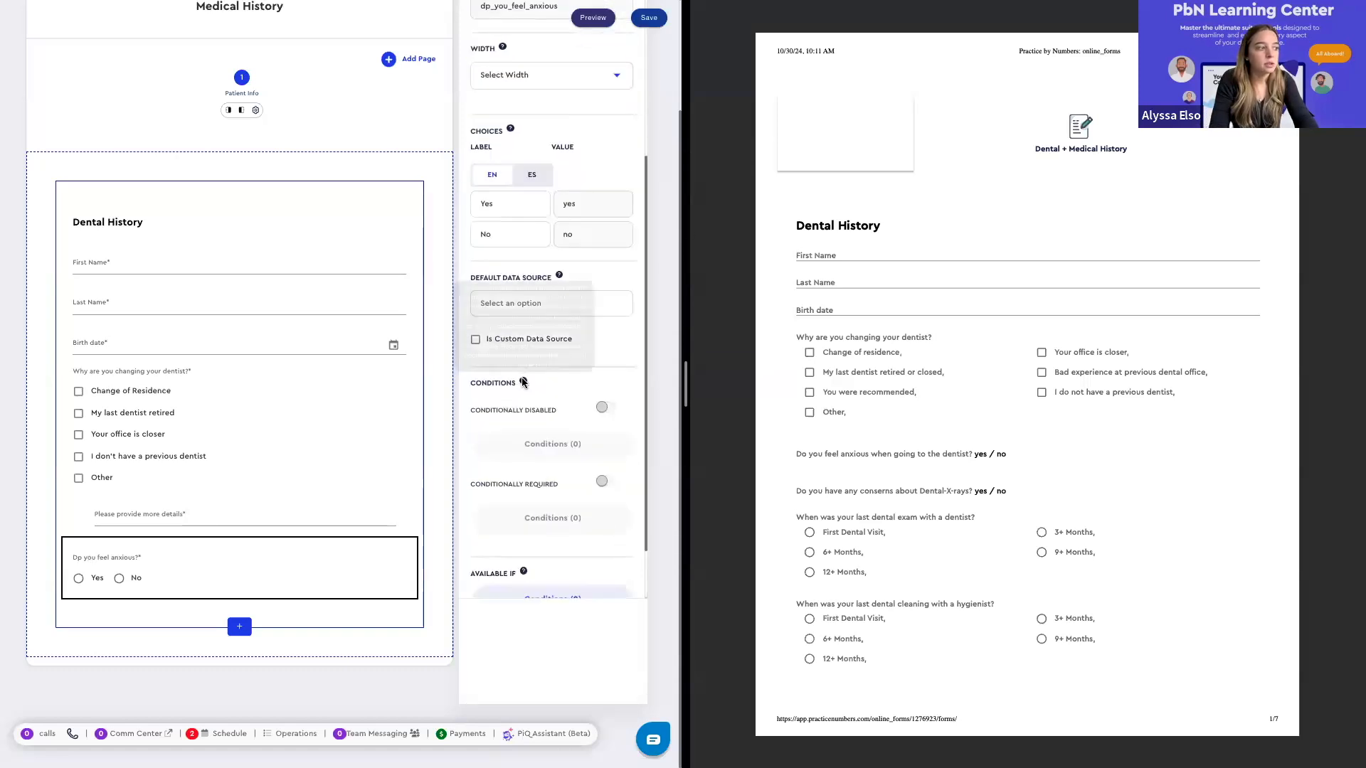
{"action": "scroll", "coordinate": [519, 382], "scroll_direction": "up", "scroll_amount": 5}
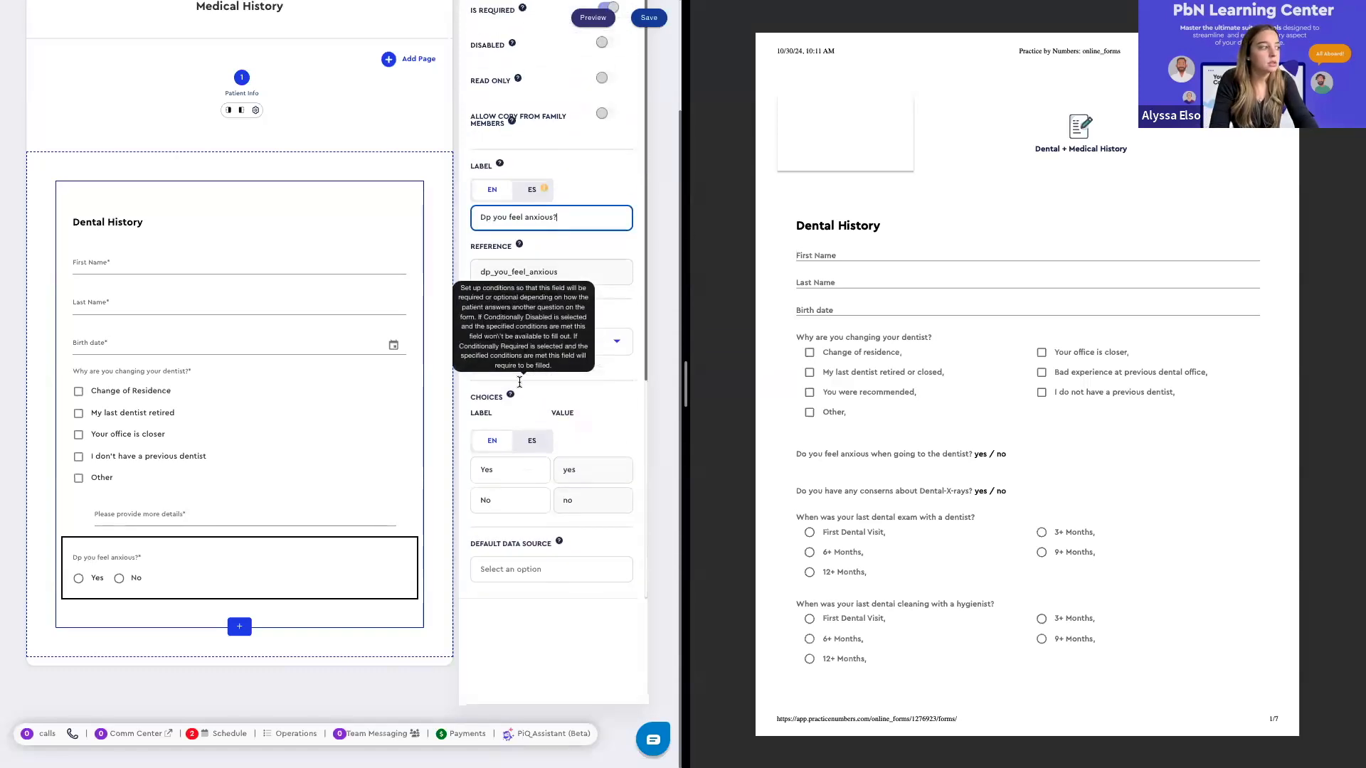
{"action": "left_click", "coordinate": [645, 23]}
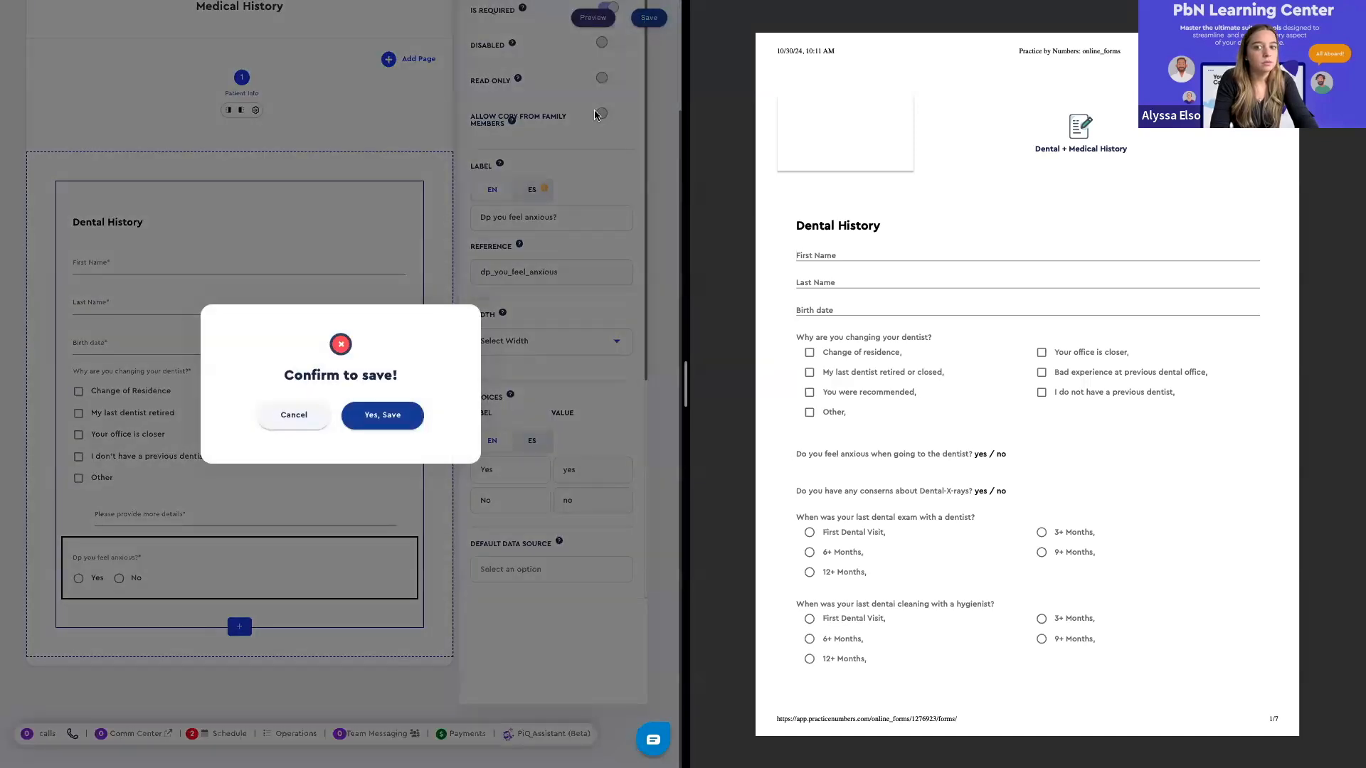
{"action": "left_click", "coordinate": [394, 423]}
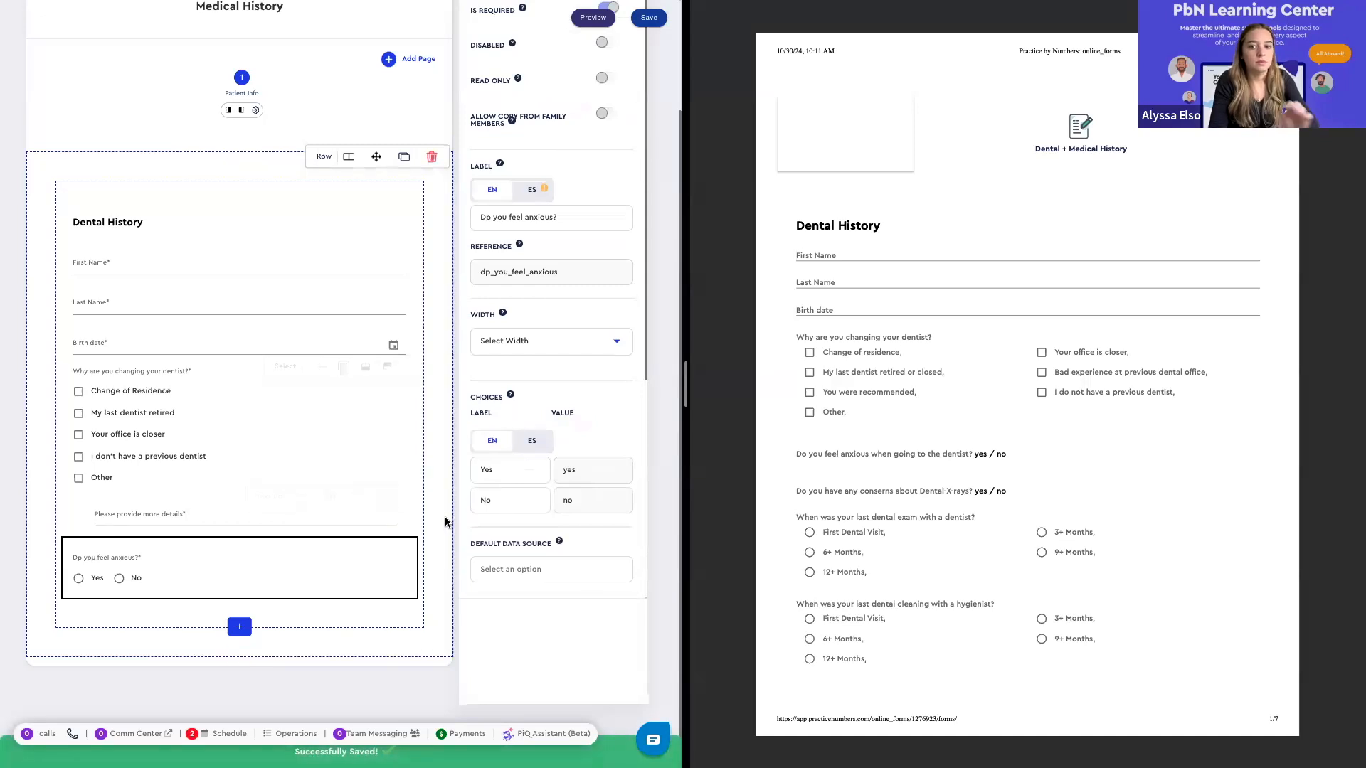
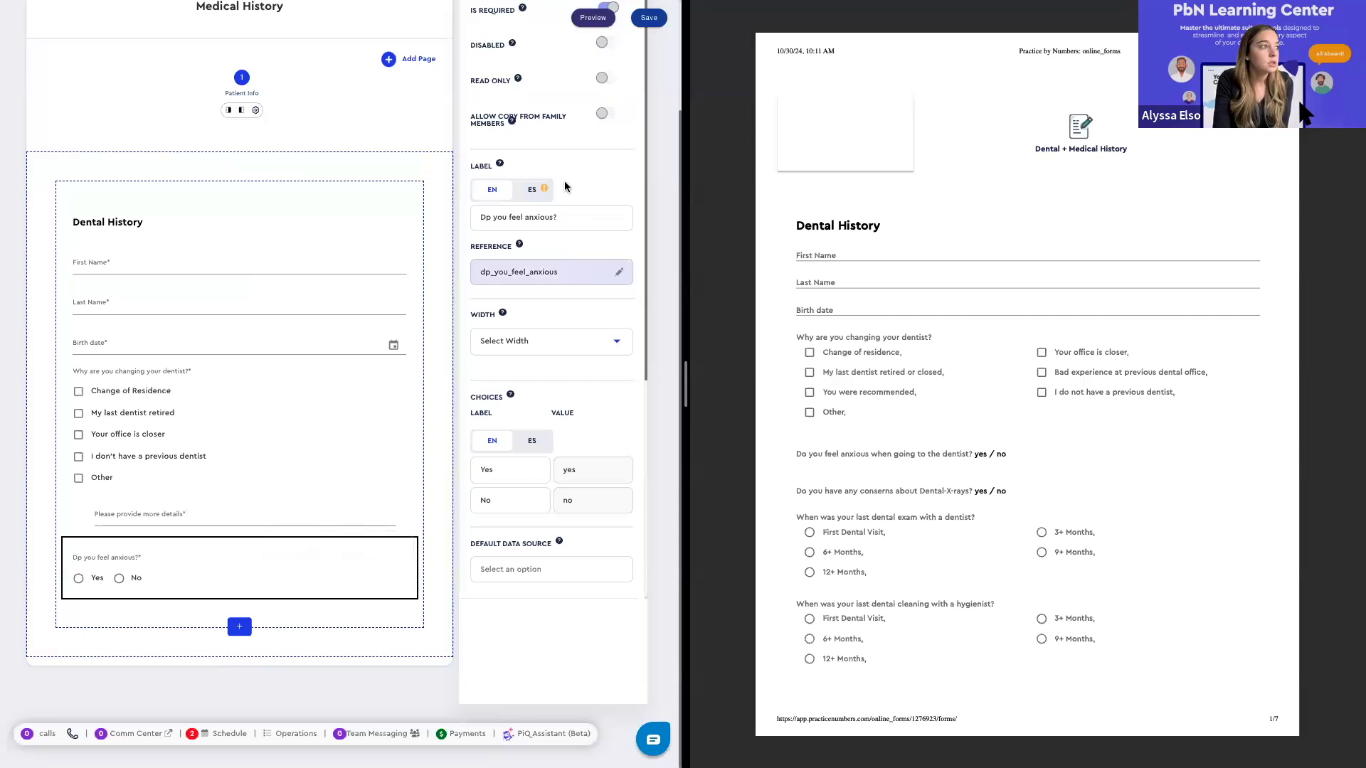
Make the "Dp you feel anxious?" question optional and save the form
{"action": "scroll", "coordinate": [602, 139], "scroll_direction": "up", "scroll_amount": 2}
{"action": "left_click", "coordinate": [607, 137]}
{"action": "left_click", "coordinate": [612, 139]}
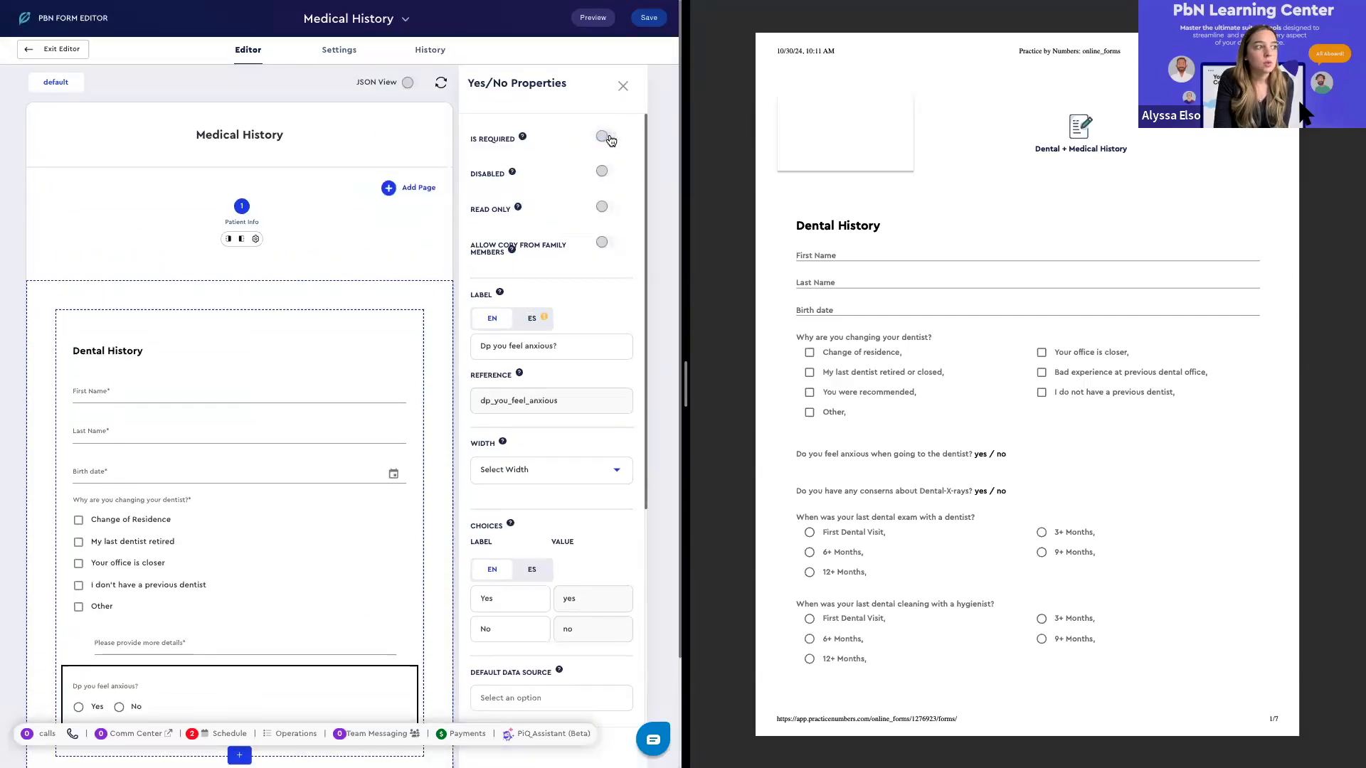
{"action": "scroll", "coordinate": [551, 427], "scroll_direction": "down", "scroll_amount": 3}
{"action": "scroll", "coordinate": [146, 585], "scroll_direction": "down", "scroll_amount": 2}
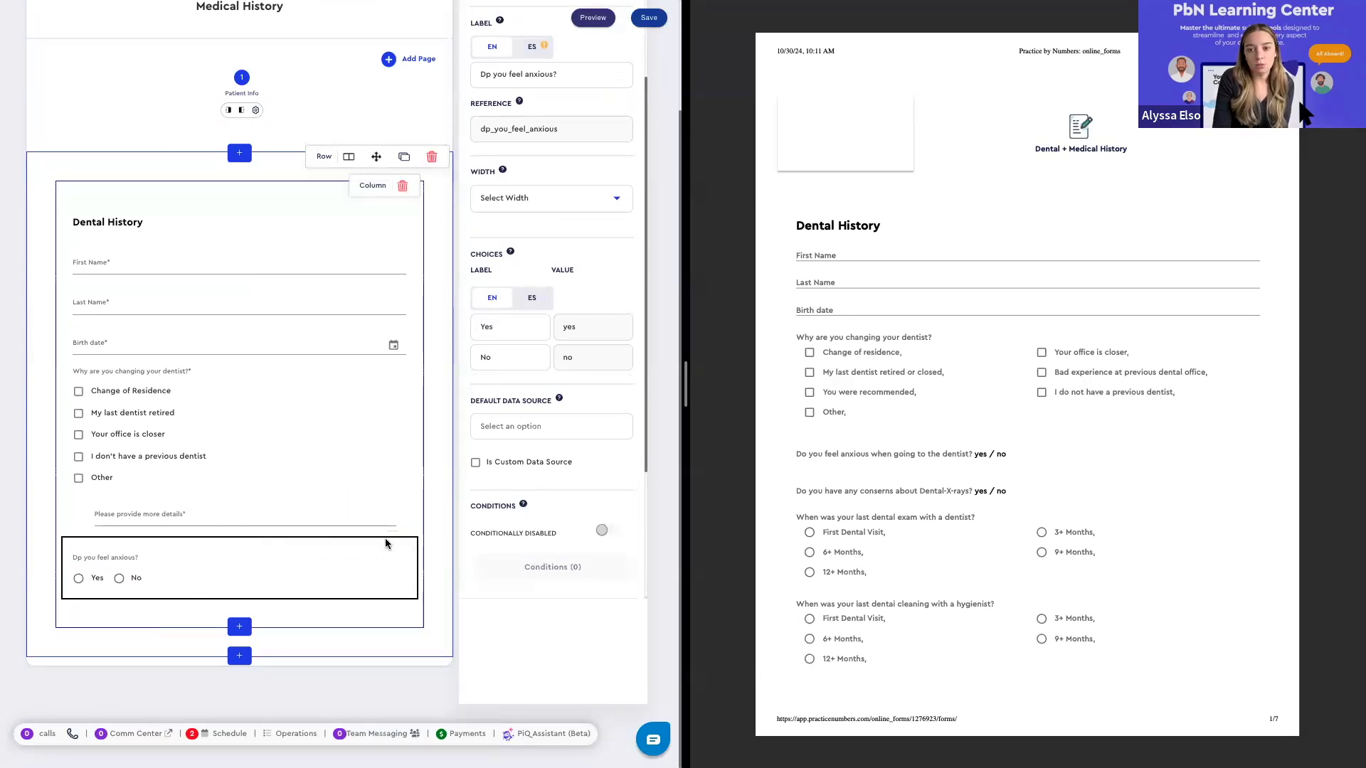
{"action": "left_click", "coordinate": [648, 21]}
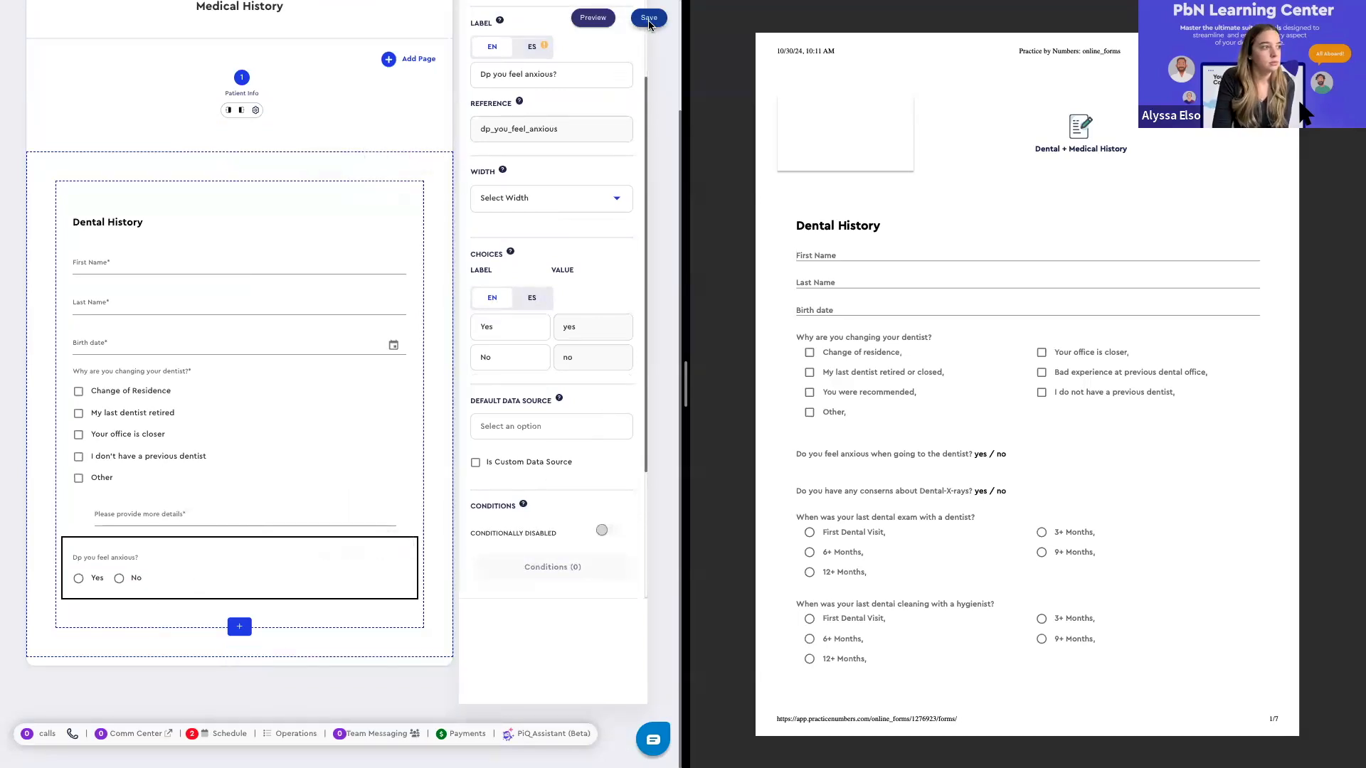
{"action": "left_click", "coordinate": [405, 413]}
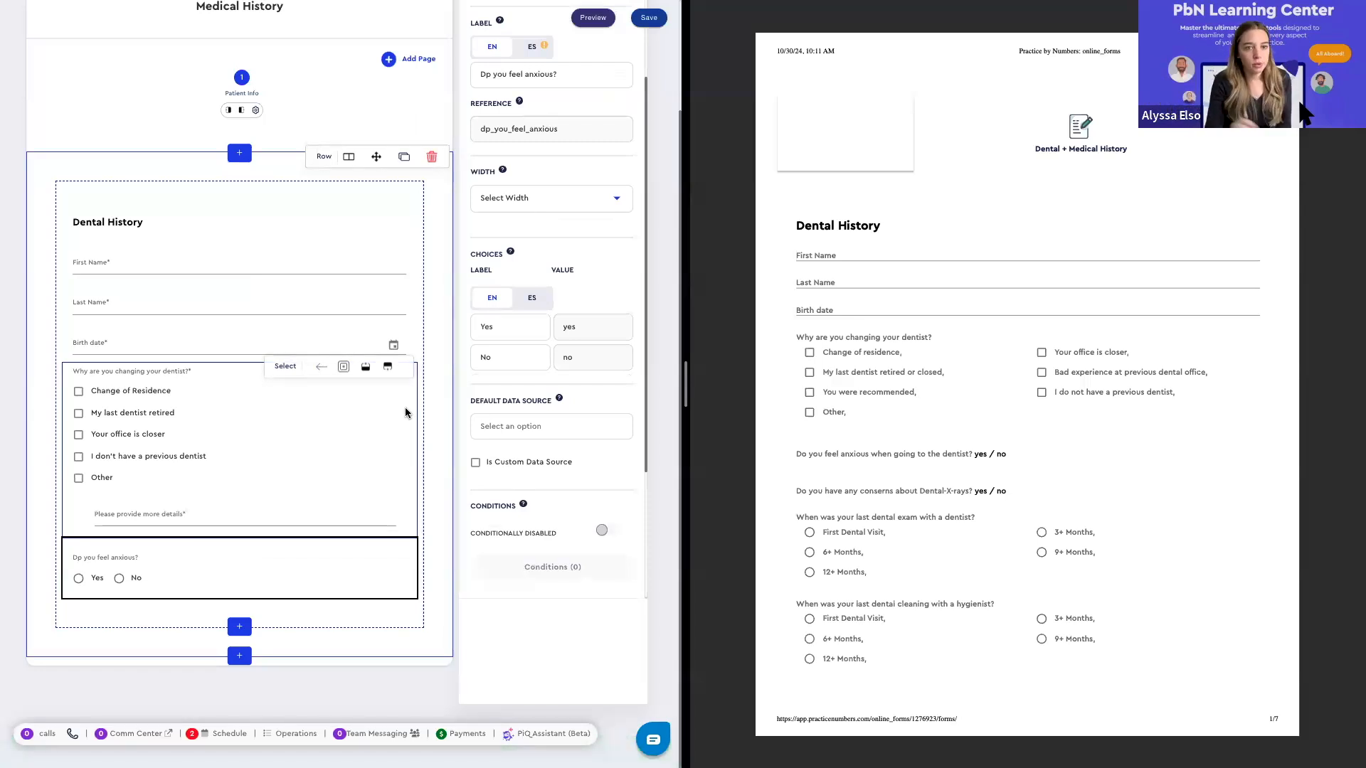
Review the remaining dental questions and the Medical History section on the paper form
{"action": "scroll", "coordinate": [911, 440], "scroll_direction": "down", "scroll_amount": 3}
{"action": "scroll", "coordinate": [911, 440], "scroll_direction": "up", "scroll_amount": 2}
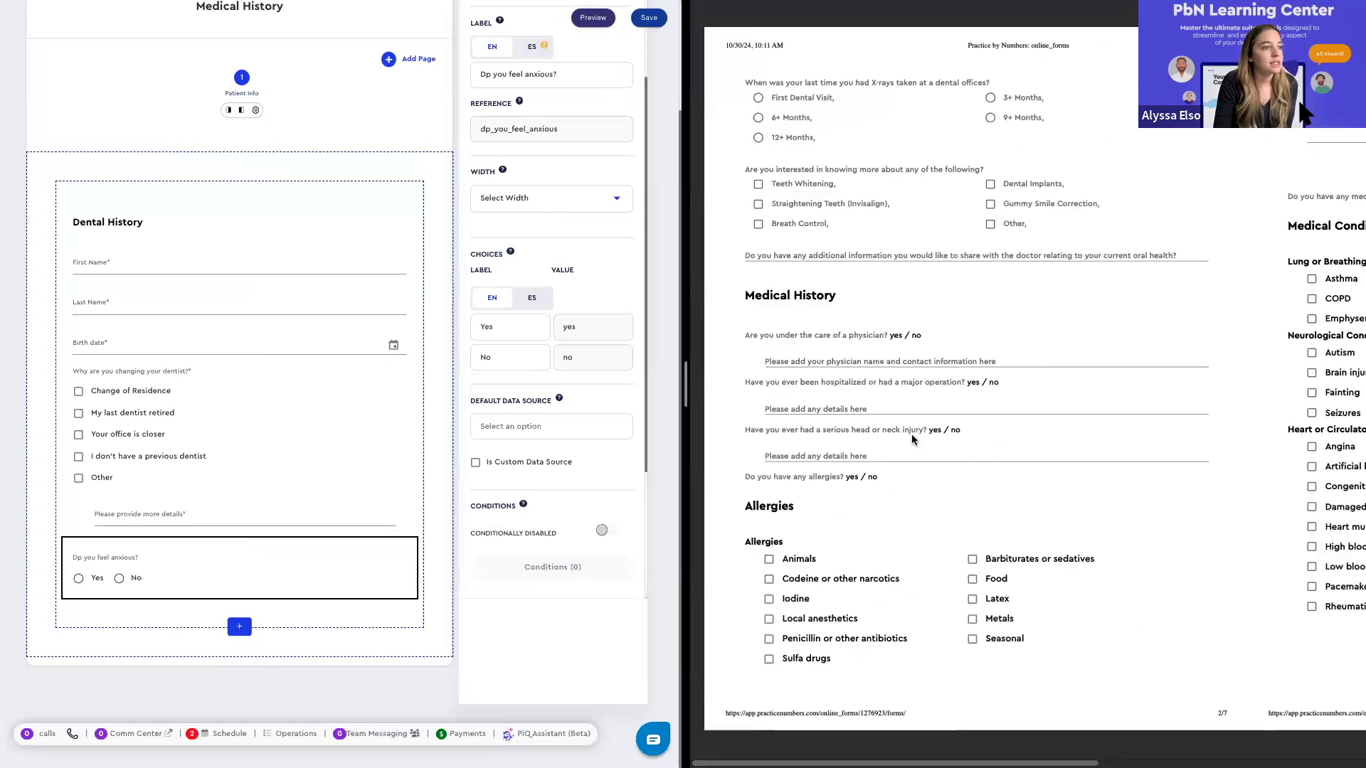
{"action": "scroll", "coordinate": [914, 463], "scroll_direction": "up", "scroll_amount": 2}
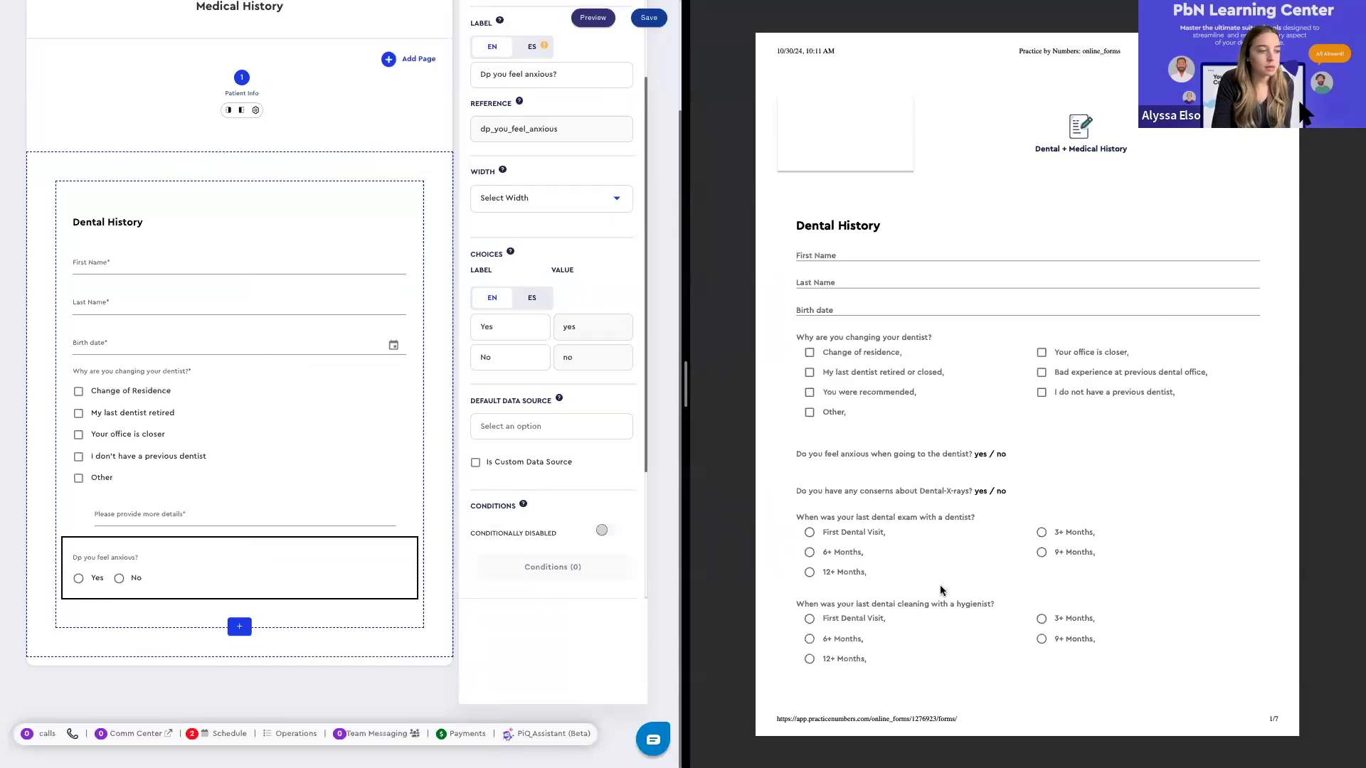
{"action": "scroll", "coordinate": [941, 591], "scroll_direction": "down", "scroll_amount": 5}
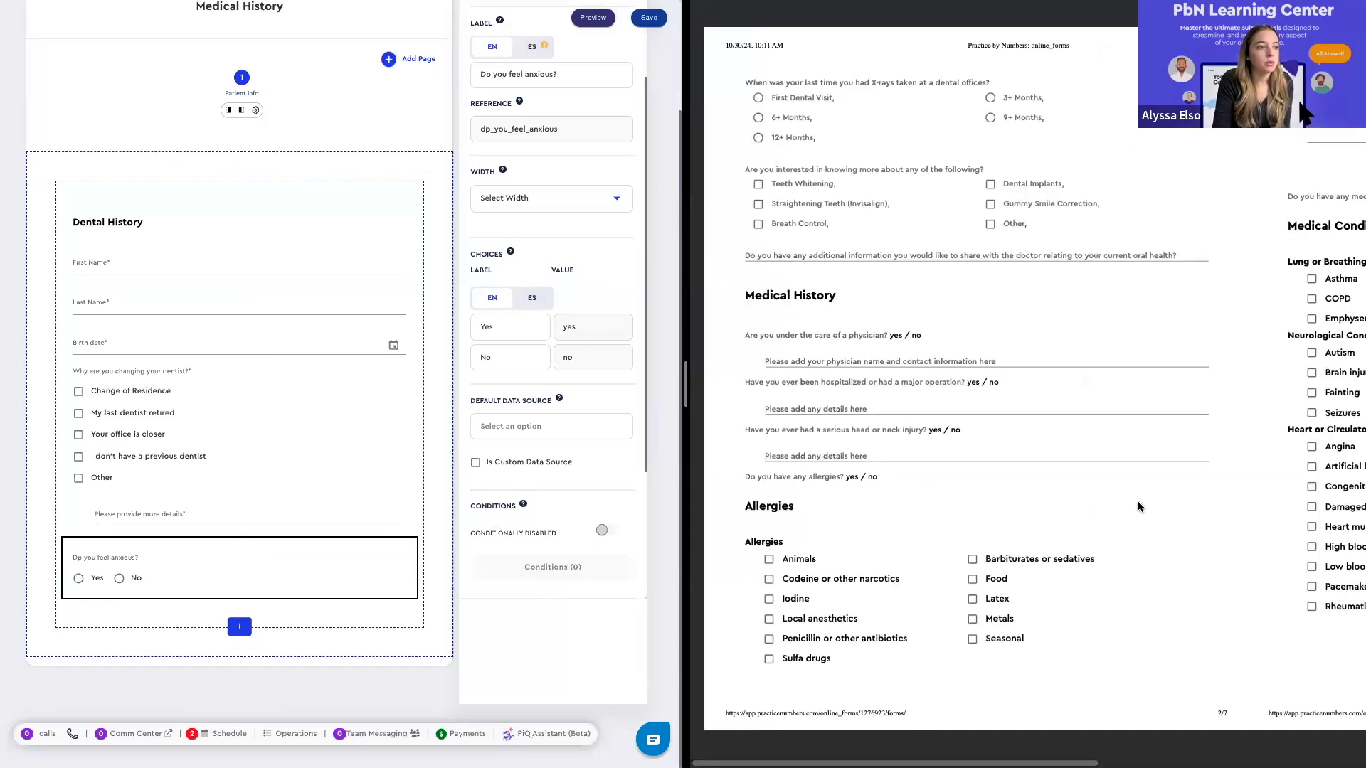
{"action": "scroll", "coordinate": [1072, 505], "scroll_direction": "down", "scroll_amount": 5}
{"action": "scroll", "coordinate": [1071, 505], "scroll_direction": "up", "scroll_amount": 10}
{"action": "scroll", "coordinate": [1031, 504], "scroll_direction": "down", "scroll_amount": 10}
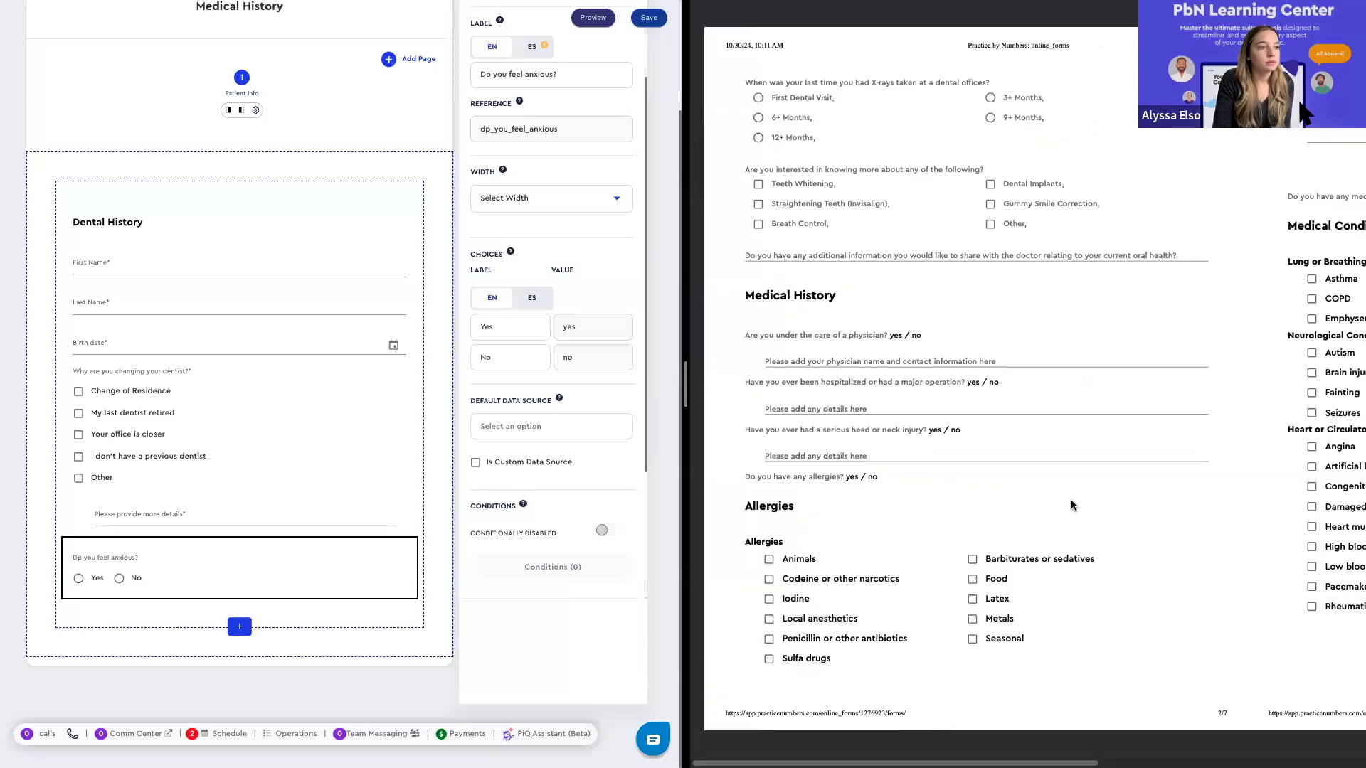
{"action": "scroll", "coordinate": [996, 503], "scroll_direction": "up", "scroll_amount": 10}
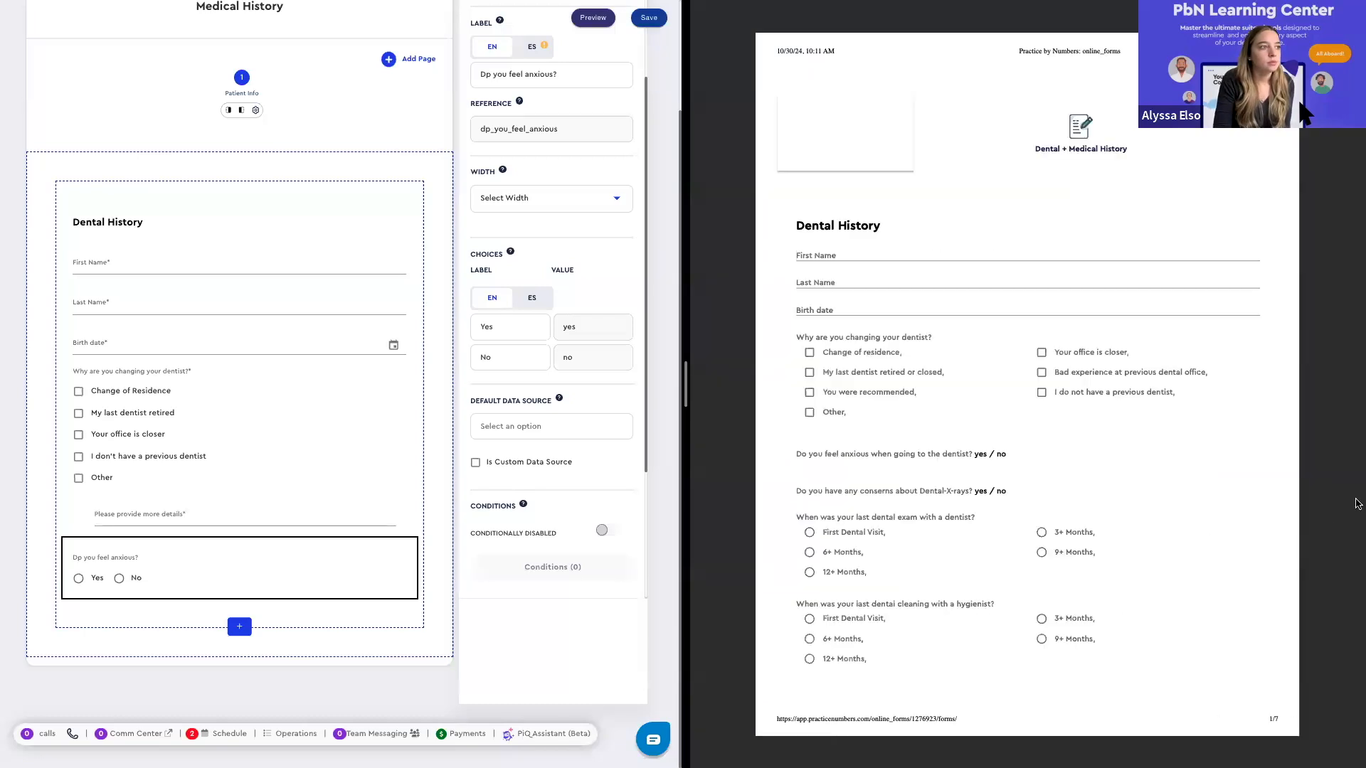
{"action": "scroll", "coordinate": [1259, 532], "scroll_direction": "down", "scroll_amount": 5}
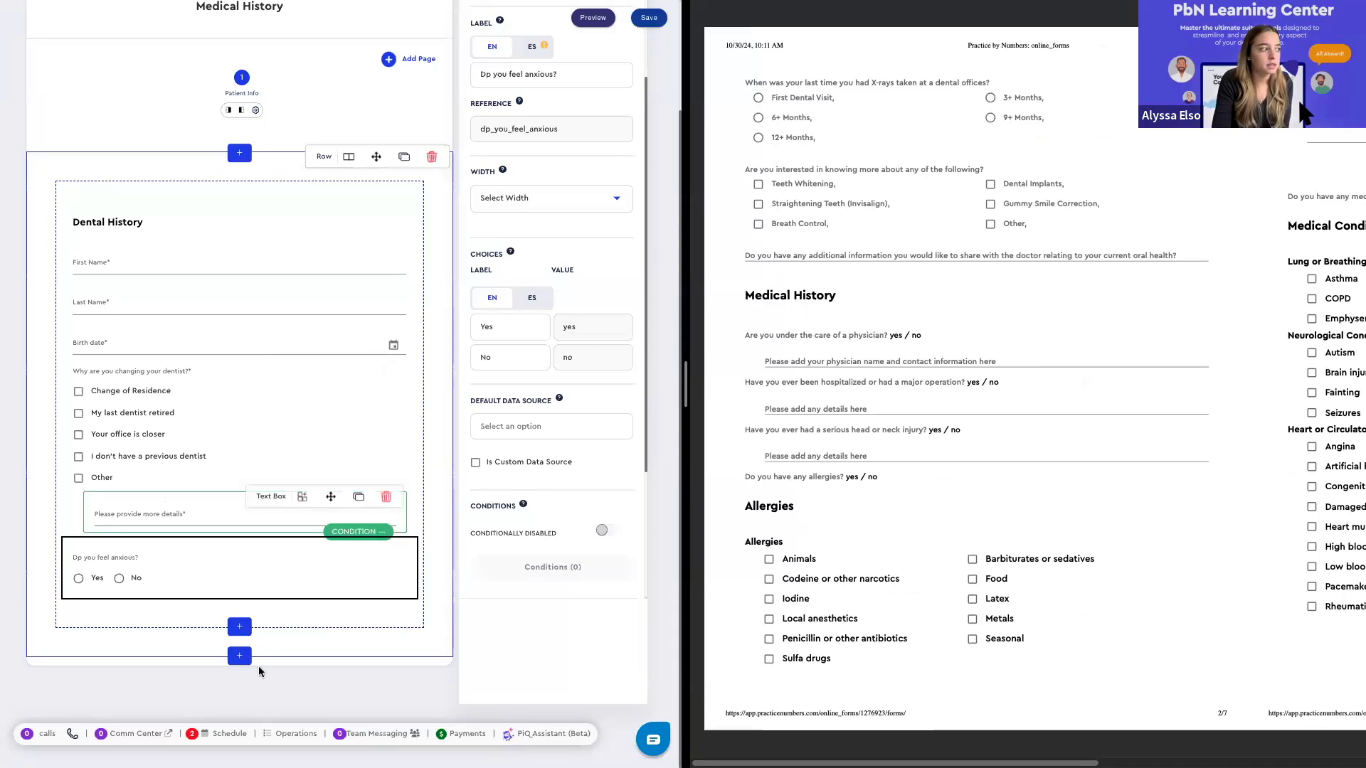
Add a new one-column row below the Dental History section
{"action": "left_click", "coordinate": [239, 628]}
{"action": "scroll", "coordinate": [441, 450], "scroll_direction": "down", "scroll_amount": 1}
{"action": "scroll", "coordinate": [437, 453], "scroll_direction": "up", "scroll_amount": 1}
{"action": "left_click", "coordinate": [244, 660]}
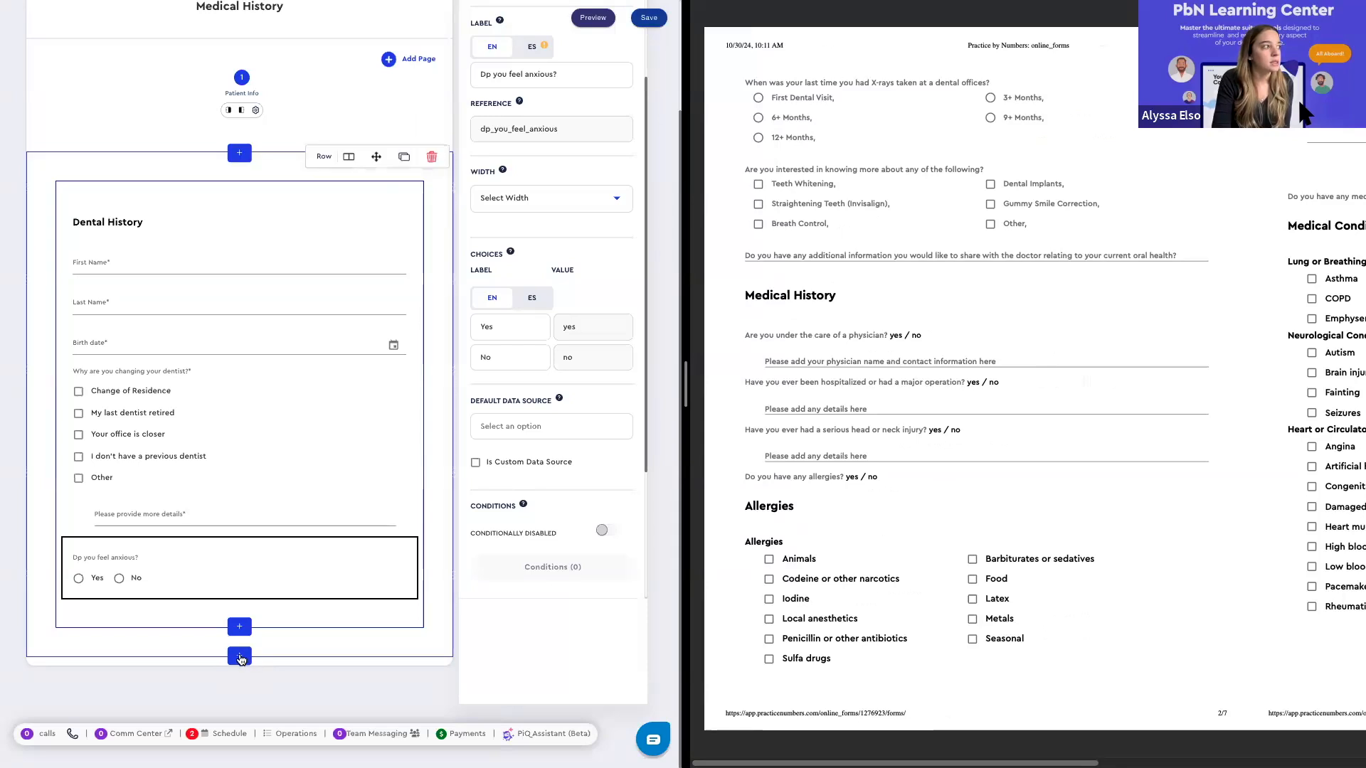
{"action": "left_click", "coordinate": [241, 661]}
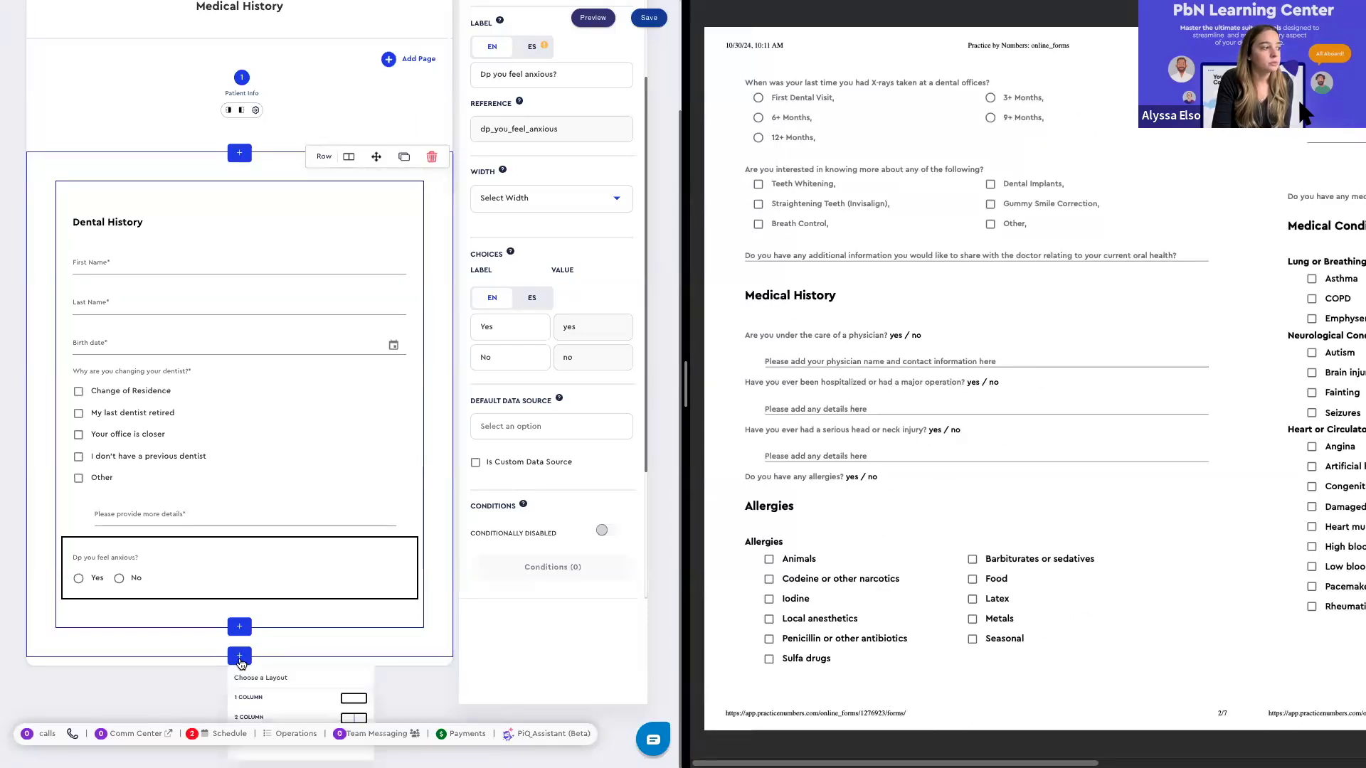
{"action": "left_click", "coordinate": [350, 702]}
{"action": "scroll", "coordinate": [284, 540], "scroll_direction": "down", "scroll_amount": 2}
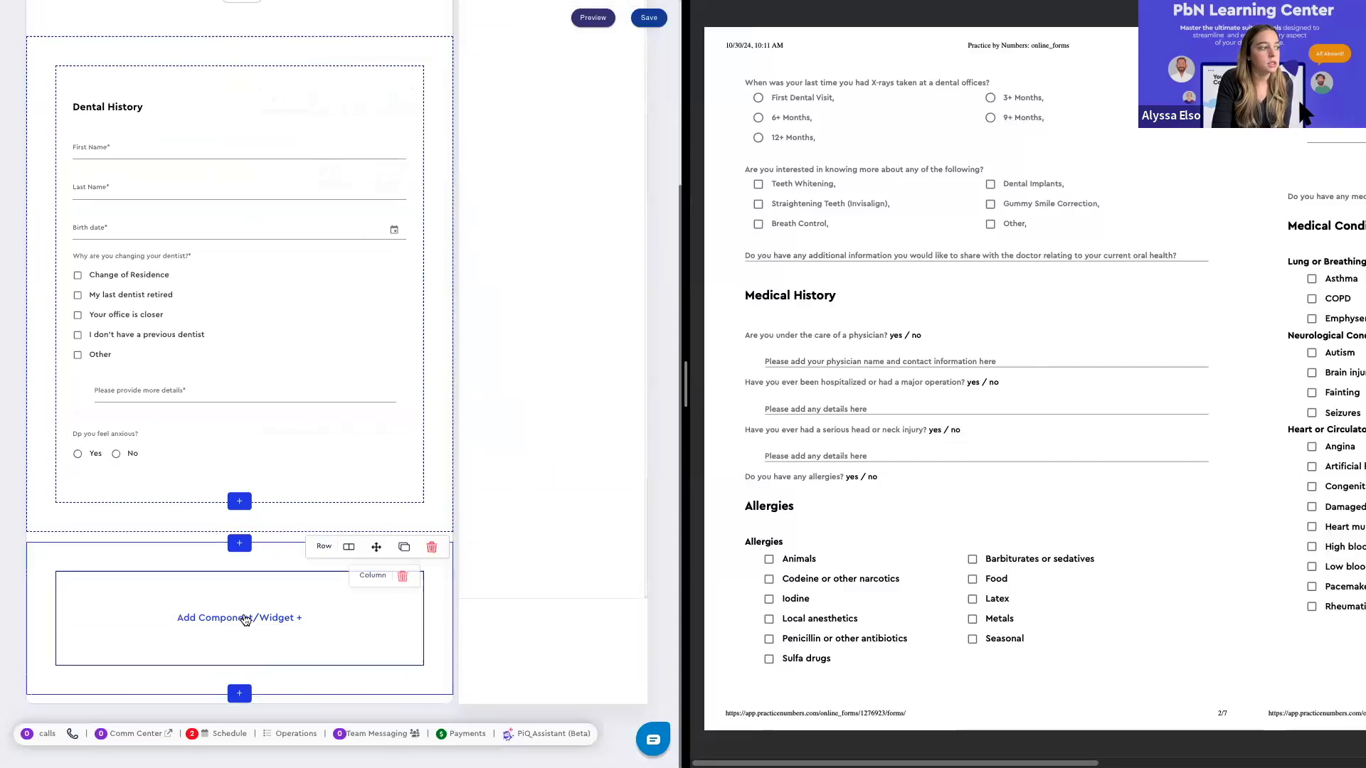
Add a header with the text "Medical History" to the new row and save the form
{"action": "left_click", "coordinate": [297, 598]}
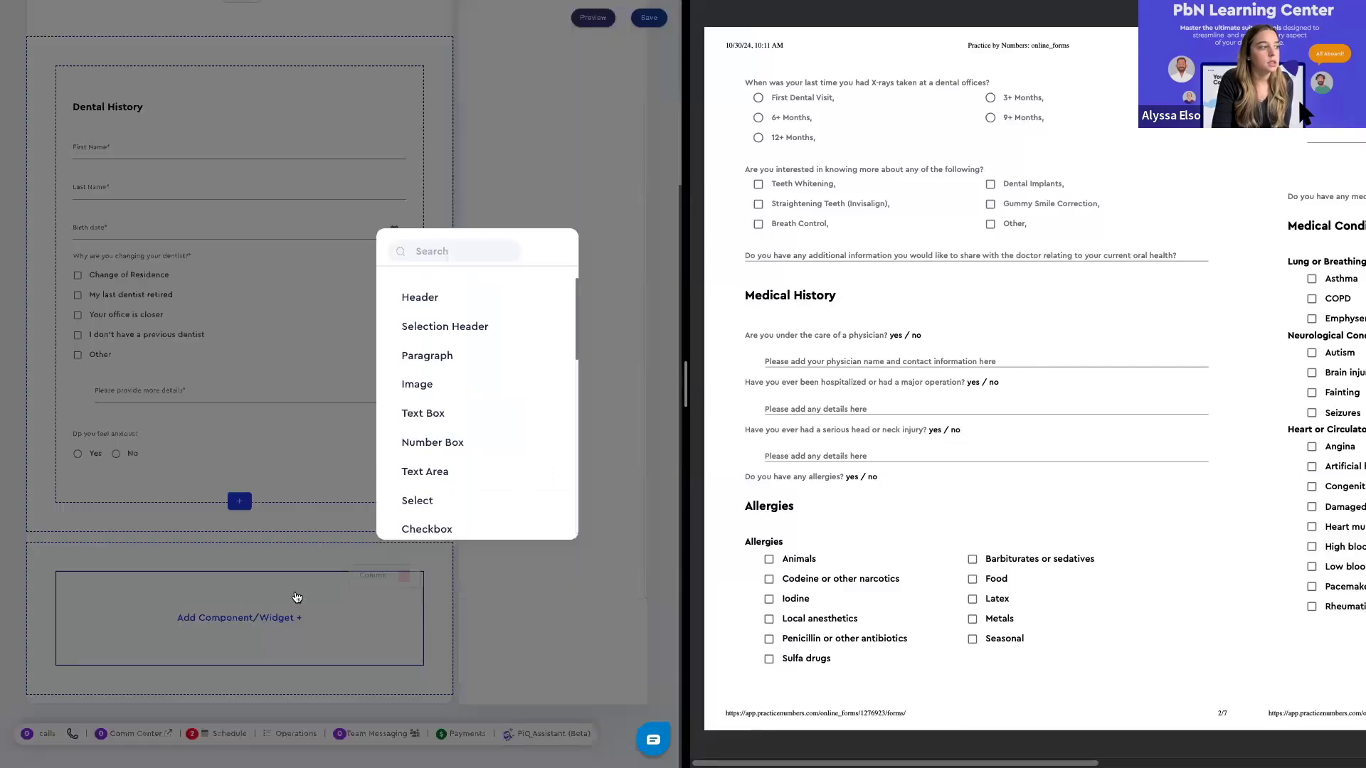
{"action": "left_click", "coordinate": [433, 294]}
{"action": "triple_click", "coordinate": [502, 131]}
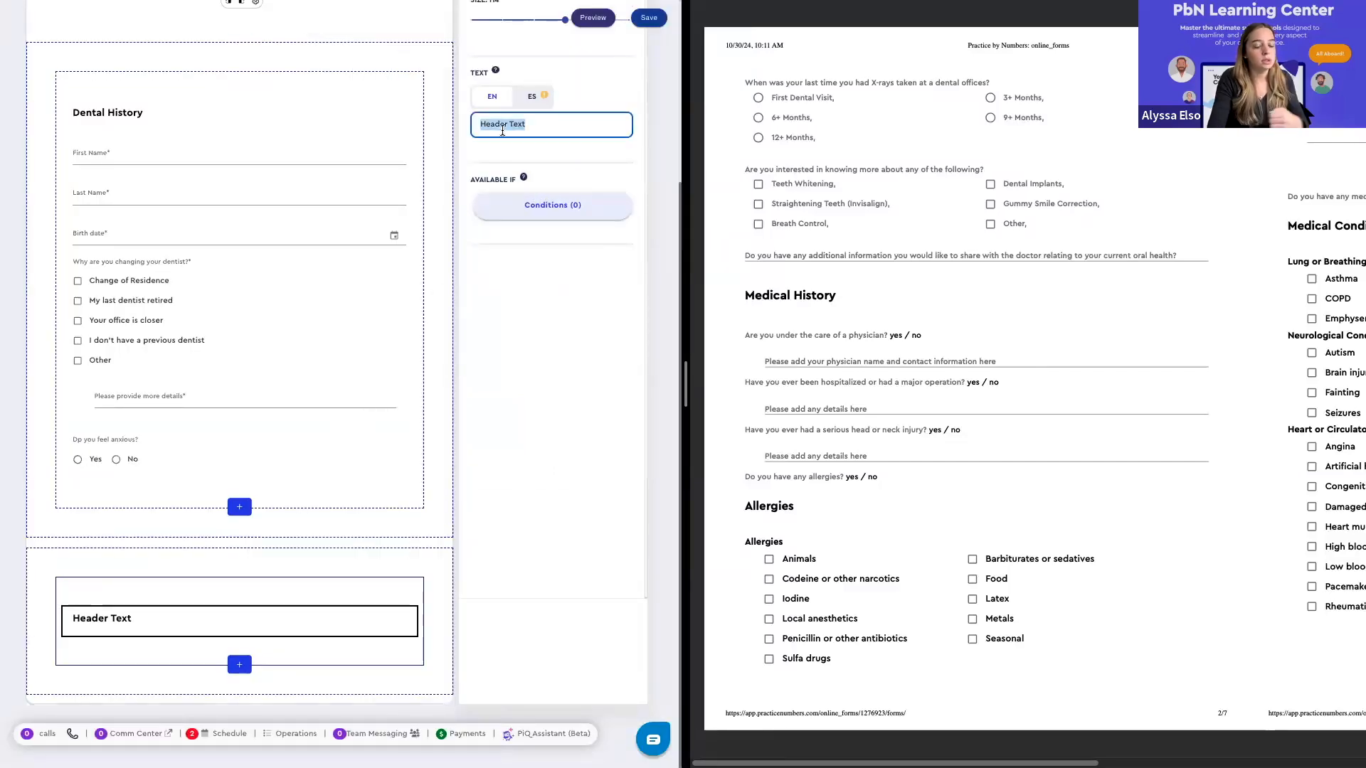
{"action": "type", "text": "Medical Hisoty"}
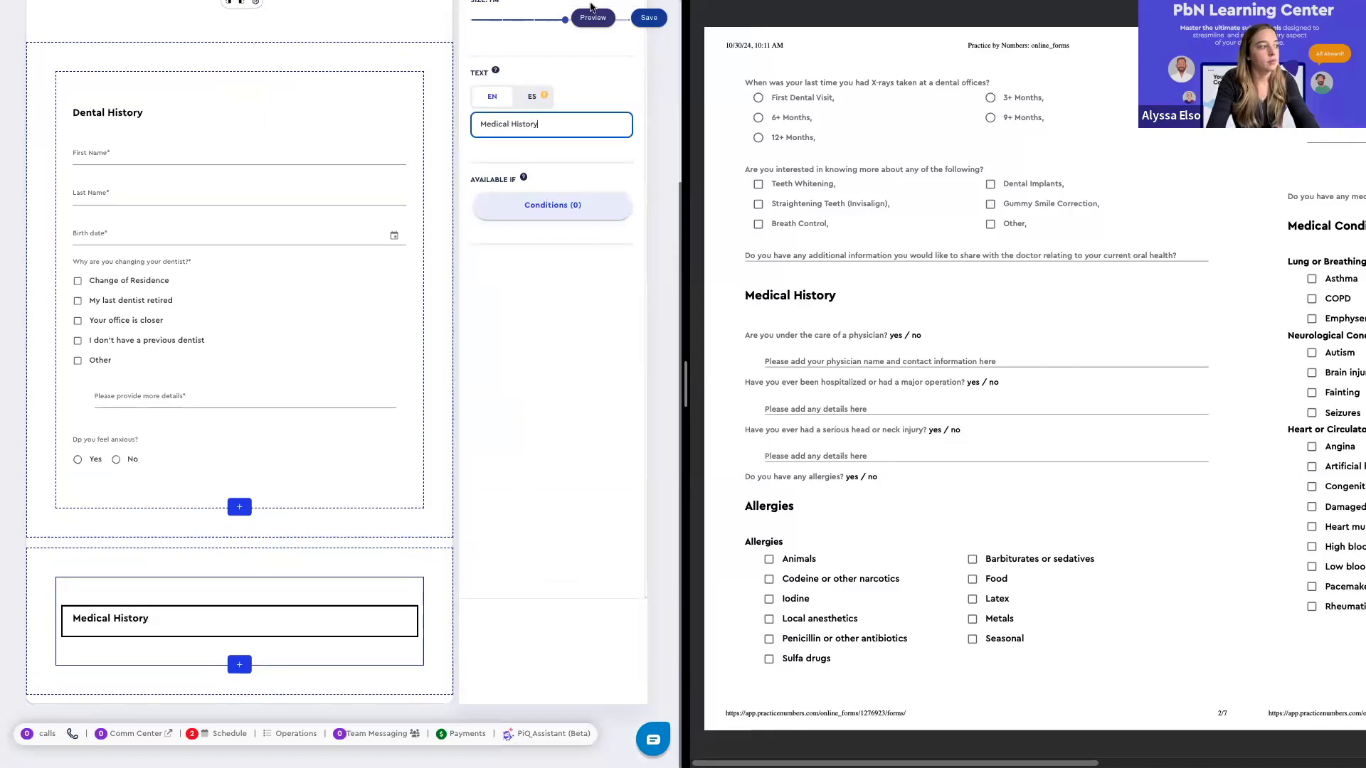
{"action": "mouse_move", "coordinate": [590, 7]}
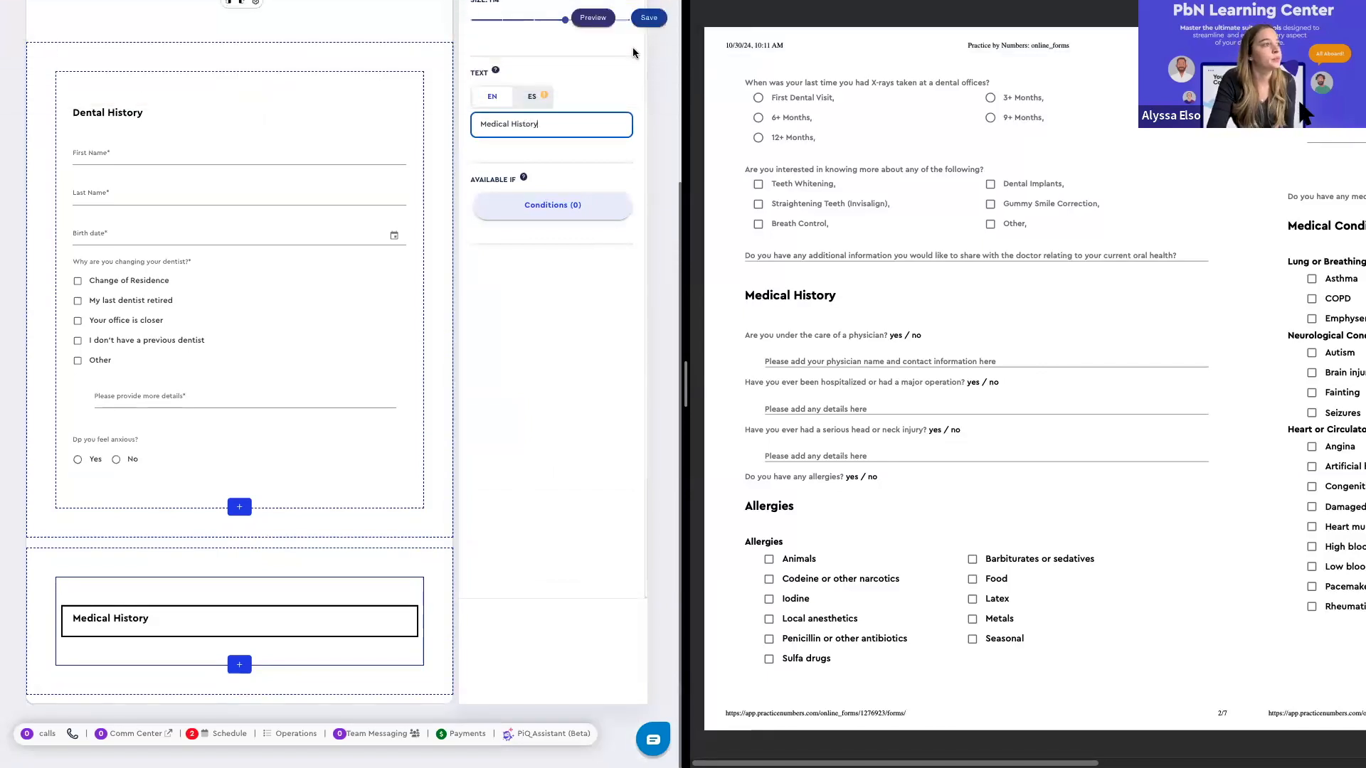
{"action": "left_click", "coordinate": [649, 17]}
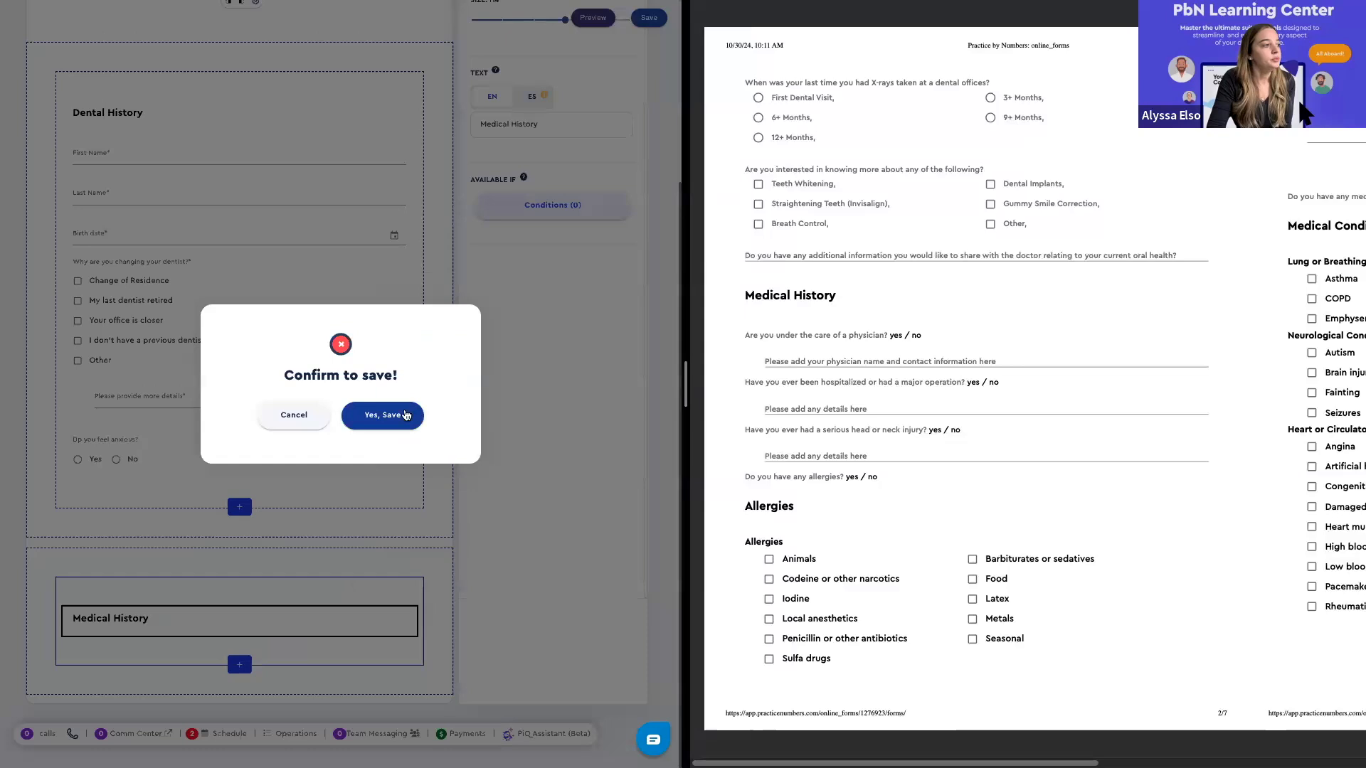
{"action": "left_click", "coordinate": [404, 416]}
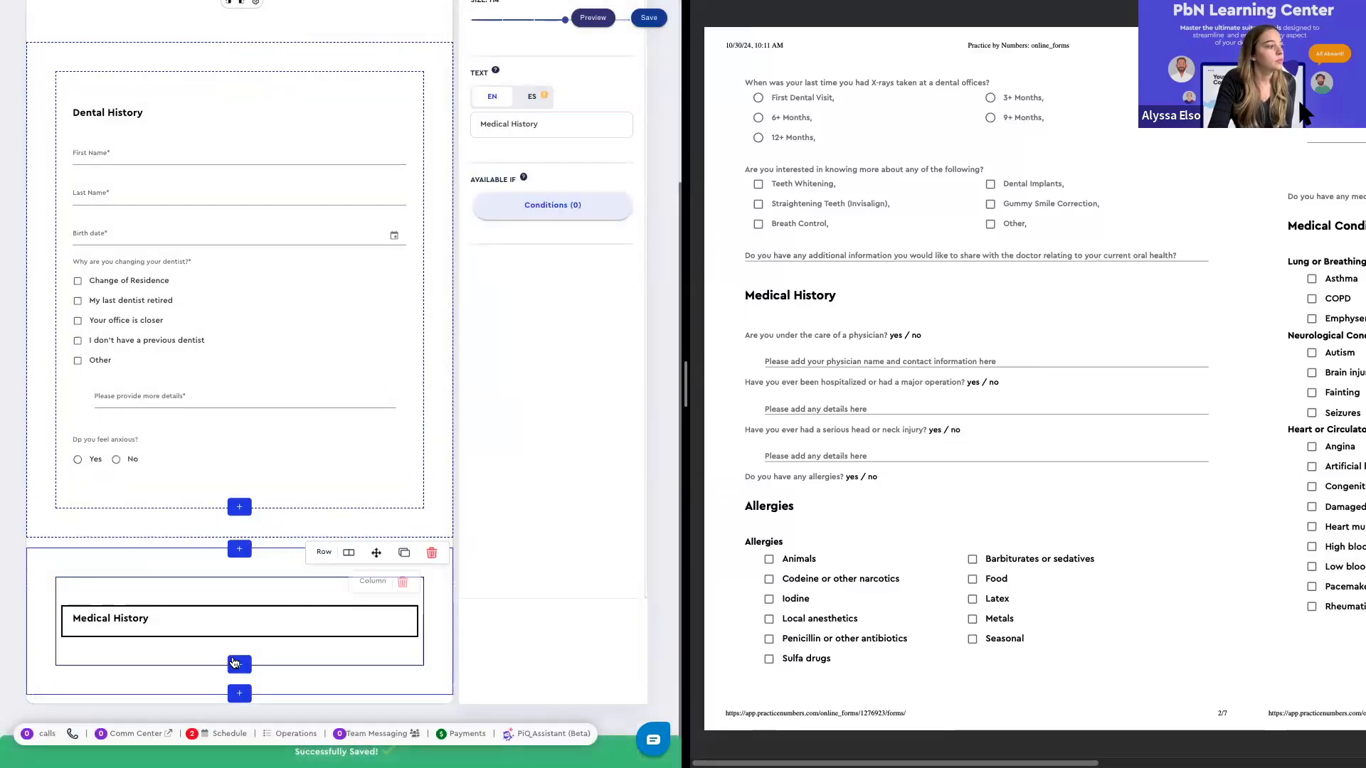
Add a Yes/No component below the Medical History header, labelled "Are you under the care of a physician?"
{"action": "left_click", "coordinate": [239, 664]}
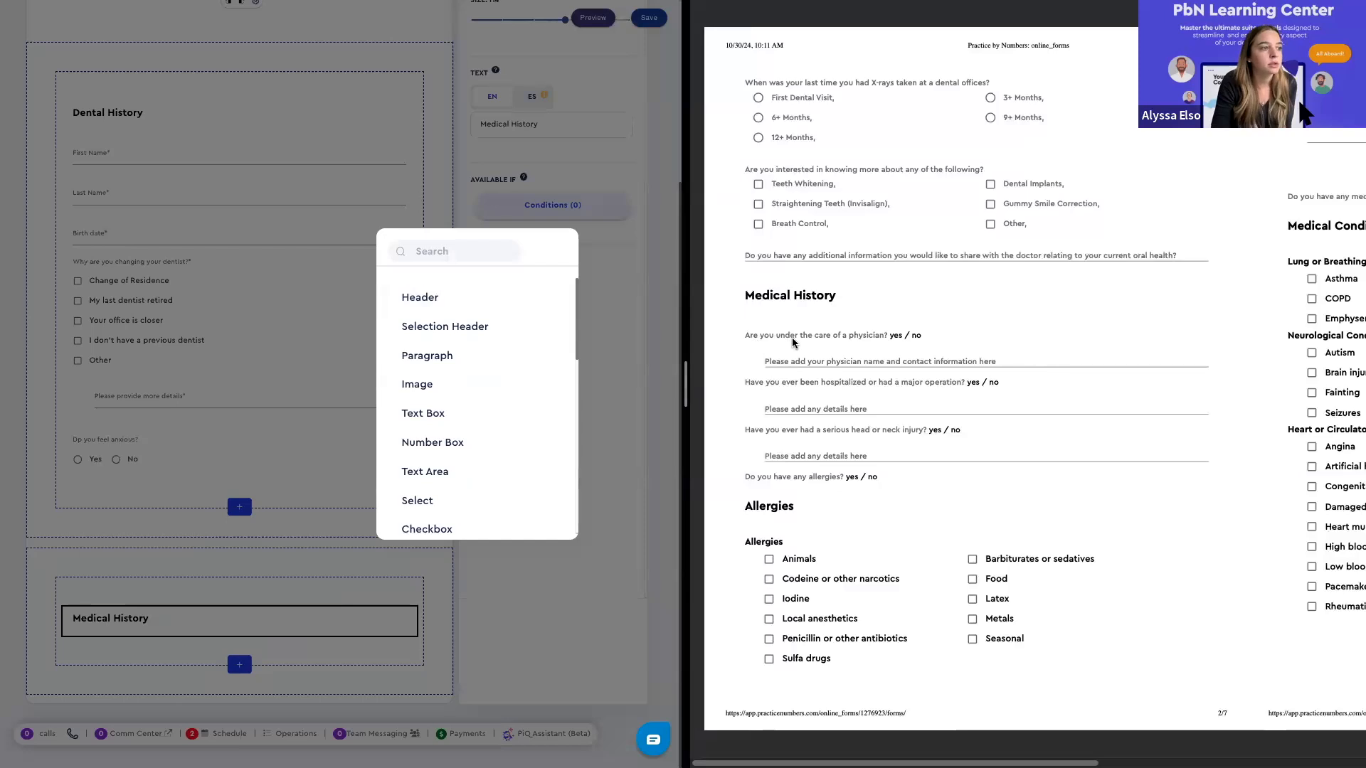
{"action": "scroll", "coordinate": [424, 463], "scroll_direction": "down", "scroll_amount": 2}
{"action": "scroll", "coordinate": [423, 466], "scroll_direction": "down", "scroll_amount": 1}
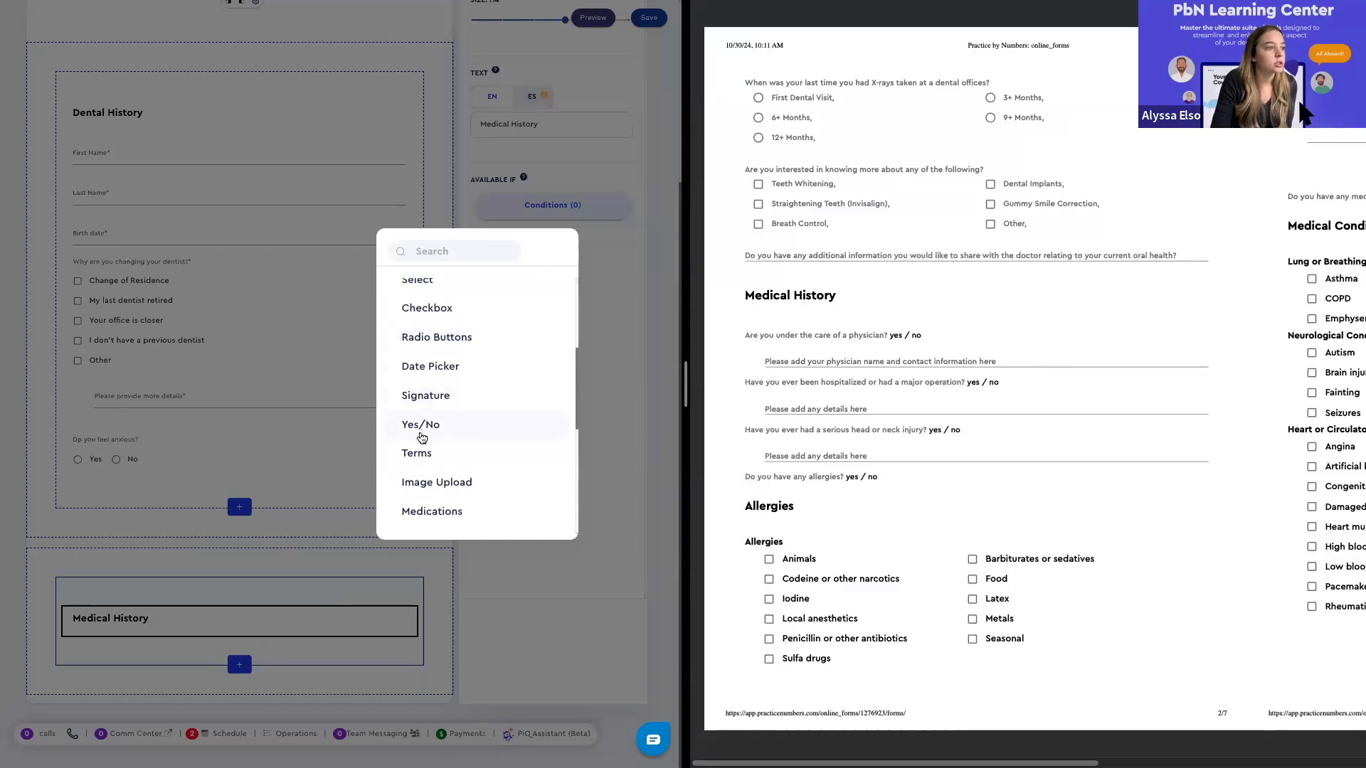
{"action": "left_click", "coordinate": [421, 427]}
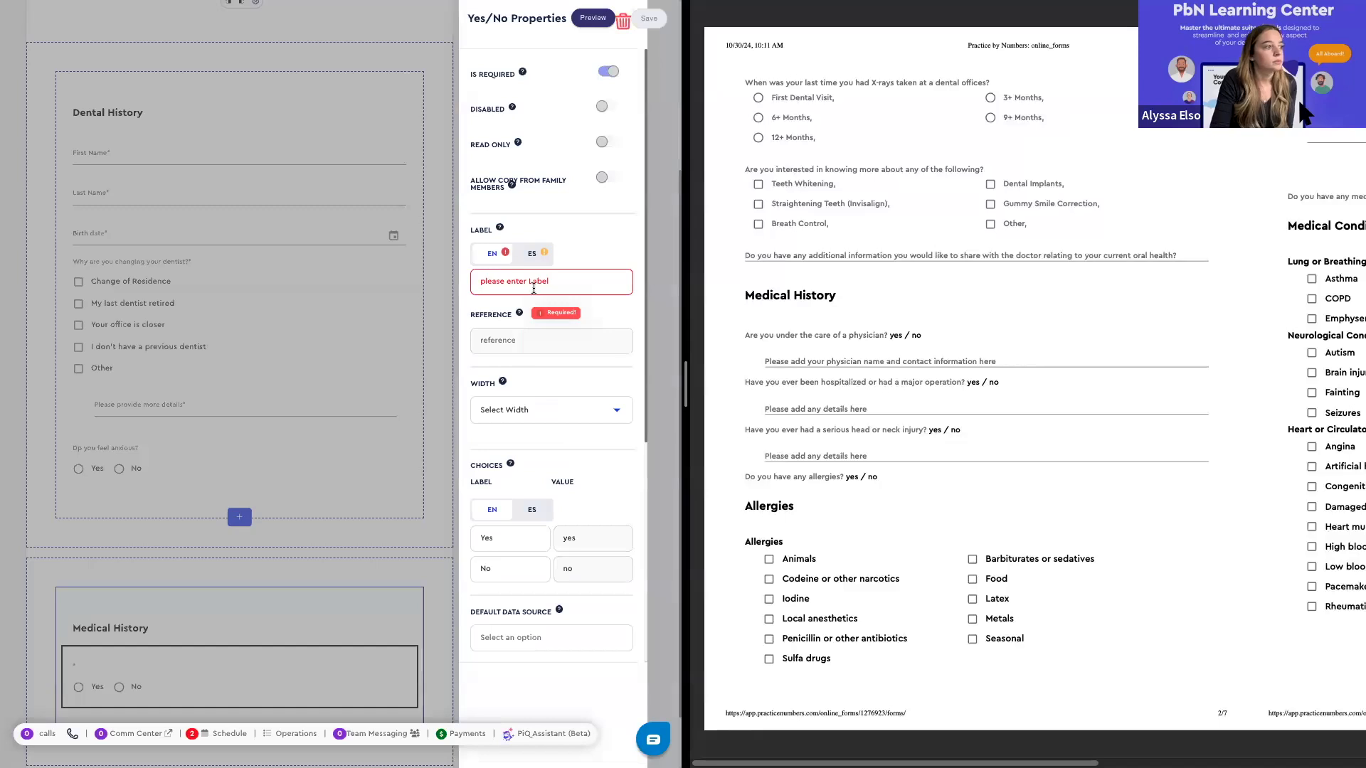
{"action": "left_click", "coordinate": [534, 288]}
{"action": "type", "text": "Are you under the care of a physician?"}
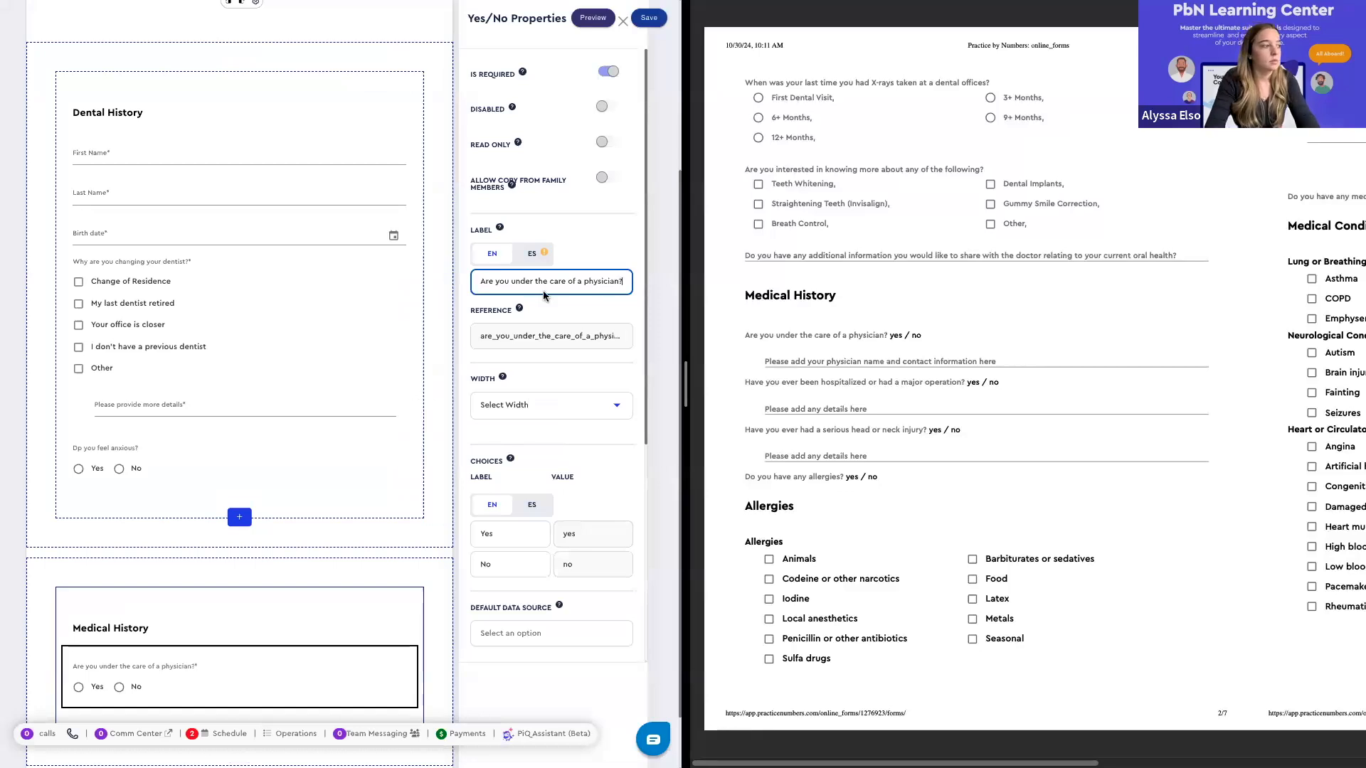
Nest an optional text box under the physician question, labelled "Please add your physician name and contact."
{"action": "scroll", "coordinate": [541, 455], "scroll_direction": "down", "scroll_amount": 1}
{"action": "scroll", "coordinate": [369, 553], "scroll_direction": "down", "scroll_amount": 1}
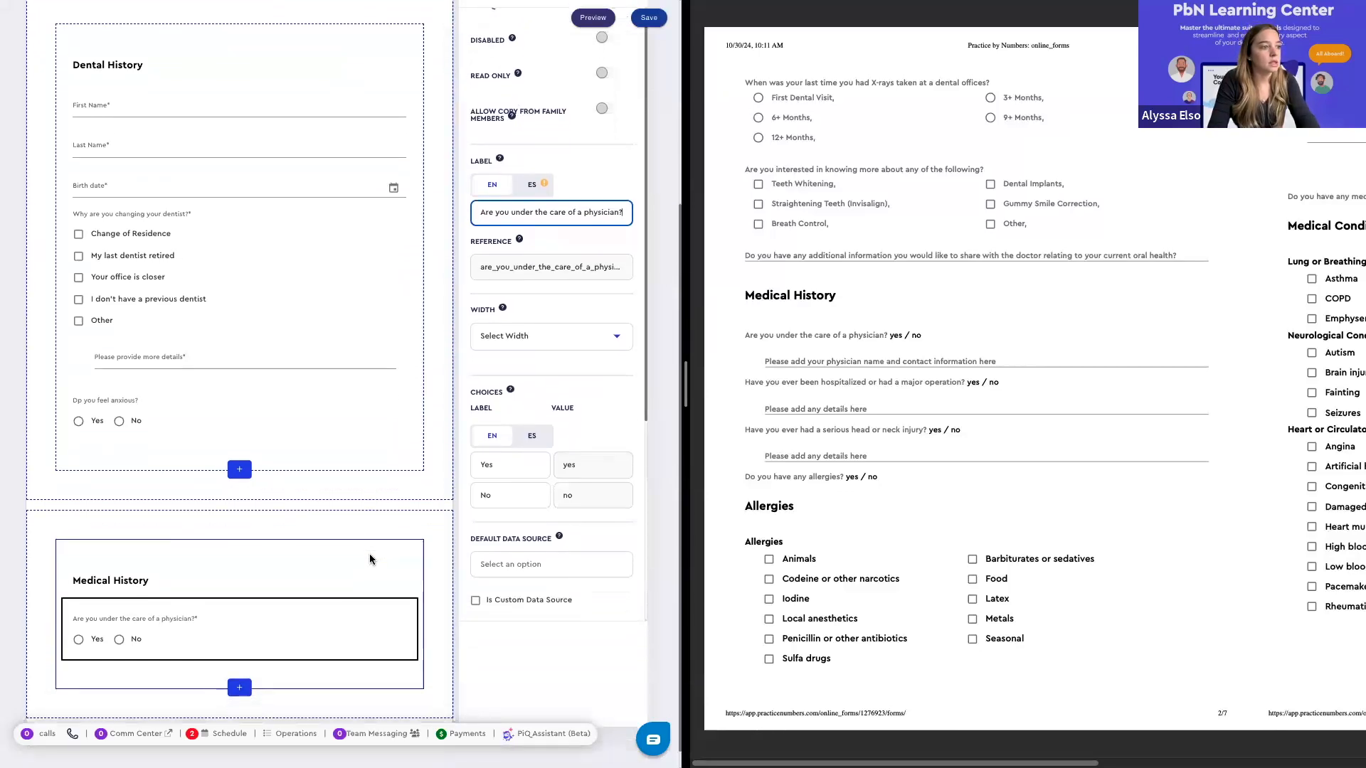
{"action": "scroll", "coordinate": [370, 559], "scroll_direction": "down", "scroll_amount": 1}
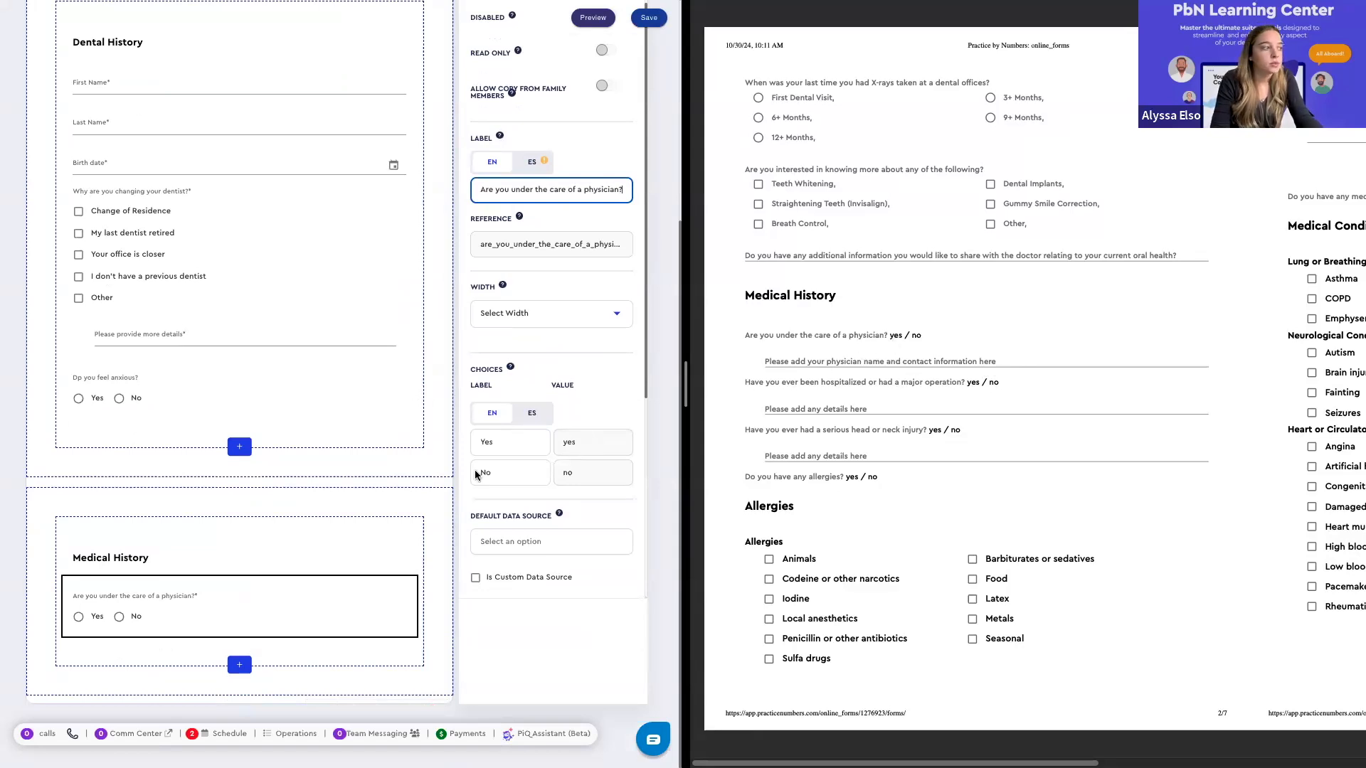
{"action": "mouse_move", "coordinate": [304, 589]}
{"action": "left_click", "coordinate": [313, 581]}
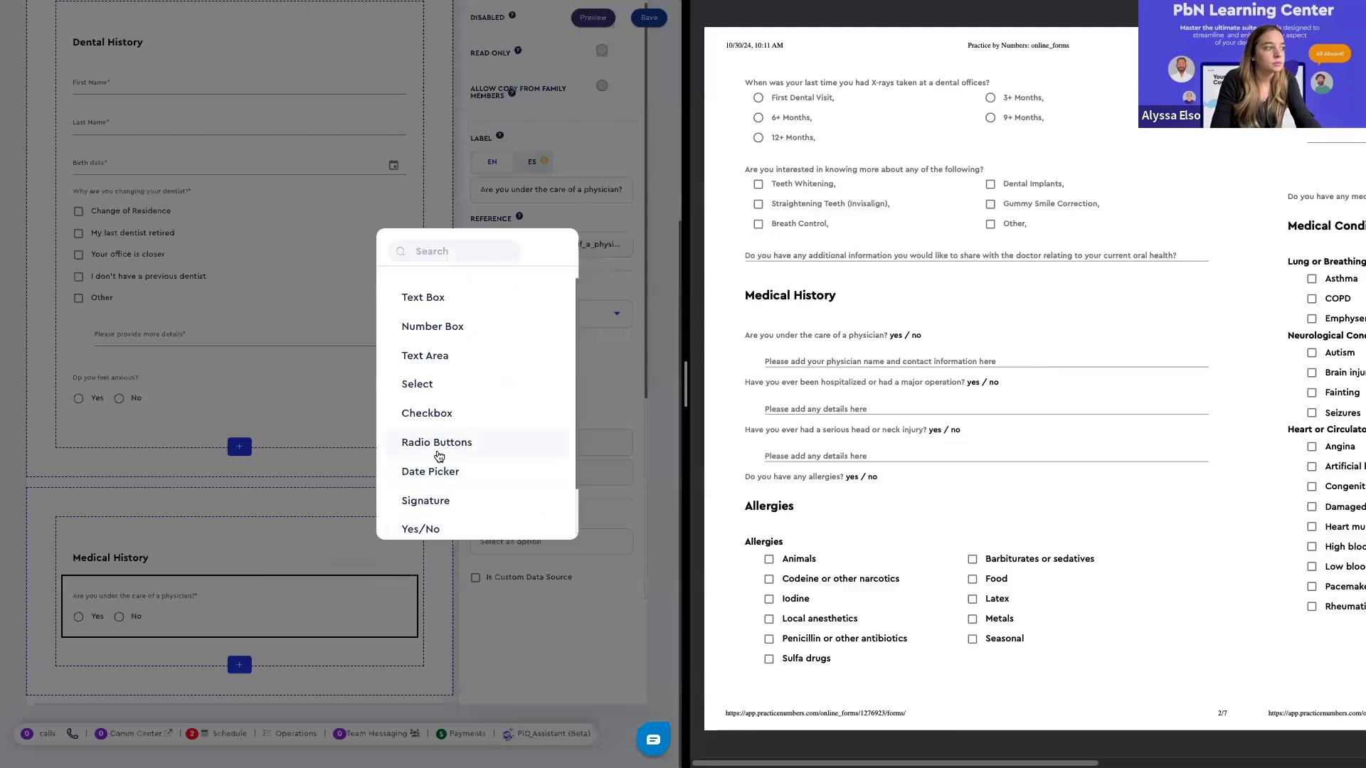
{"action": "left_click", "coordinate": [447, 302]}
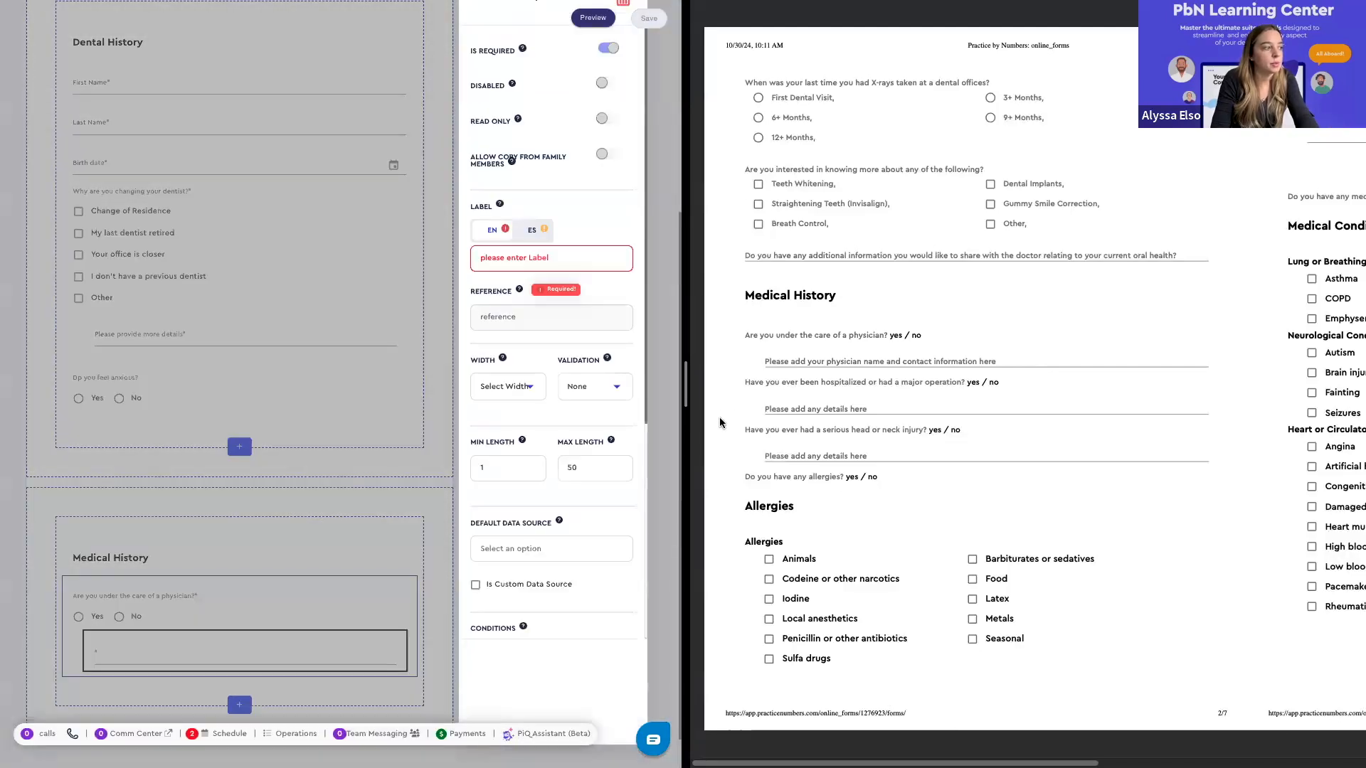
{"action": "left_click", "coordinate": [602, 260]}
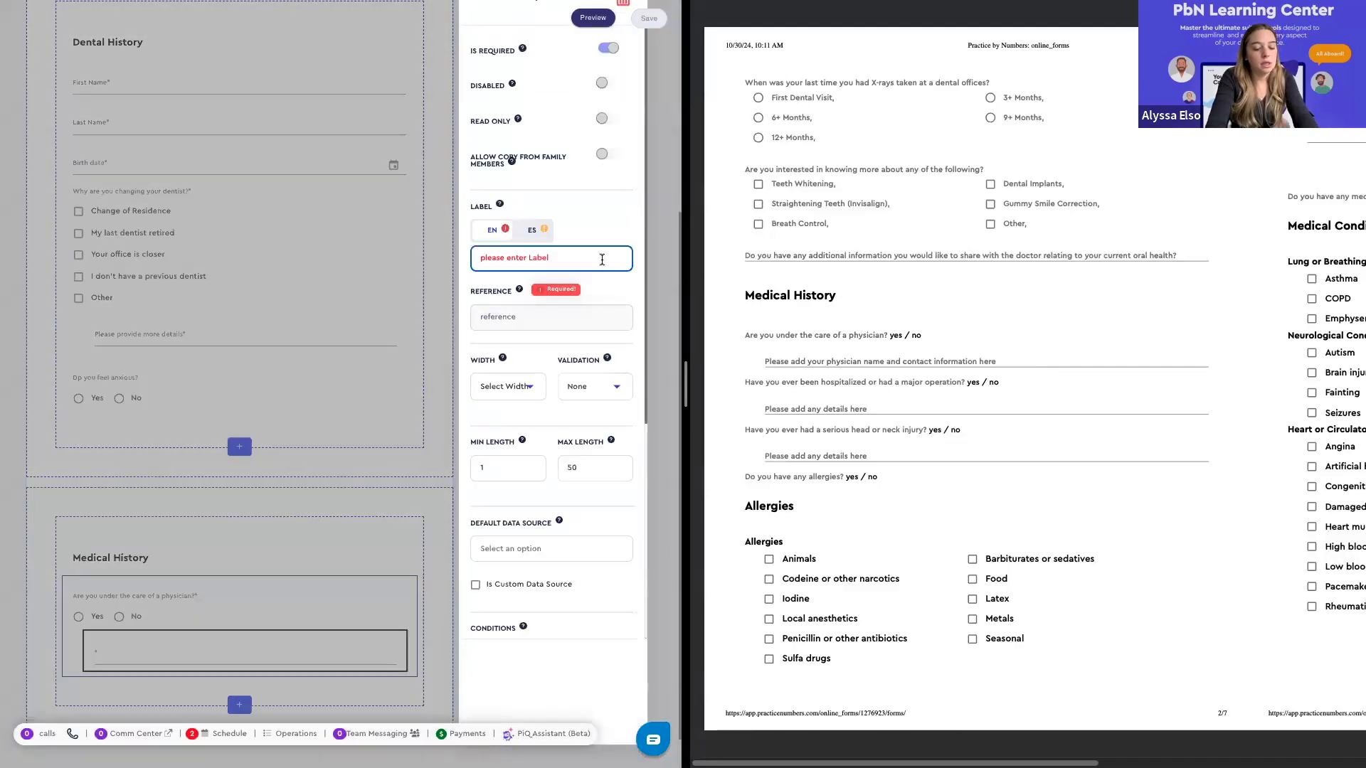
{"action": "type", "text": "Please add your phy"}
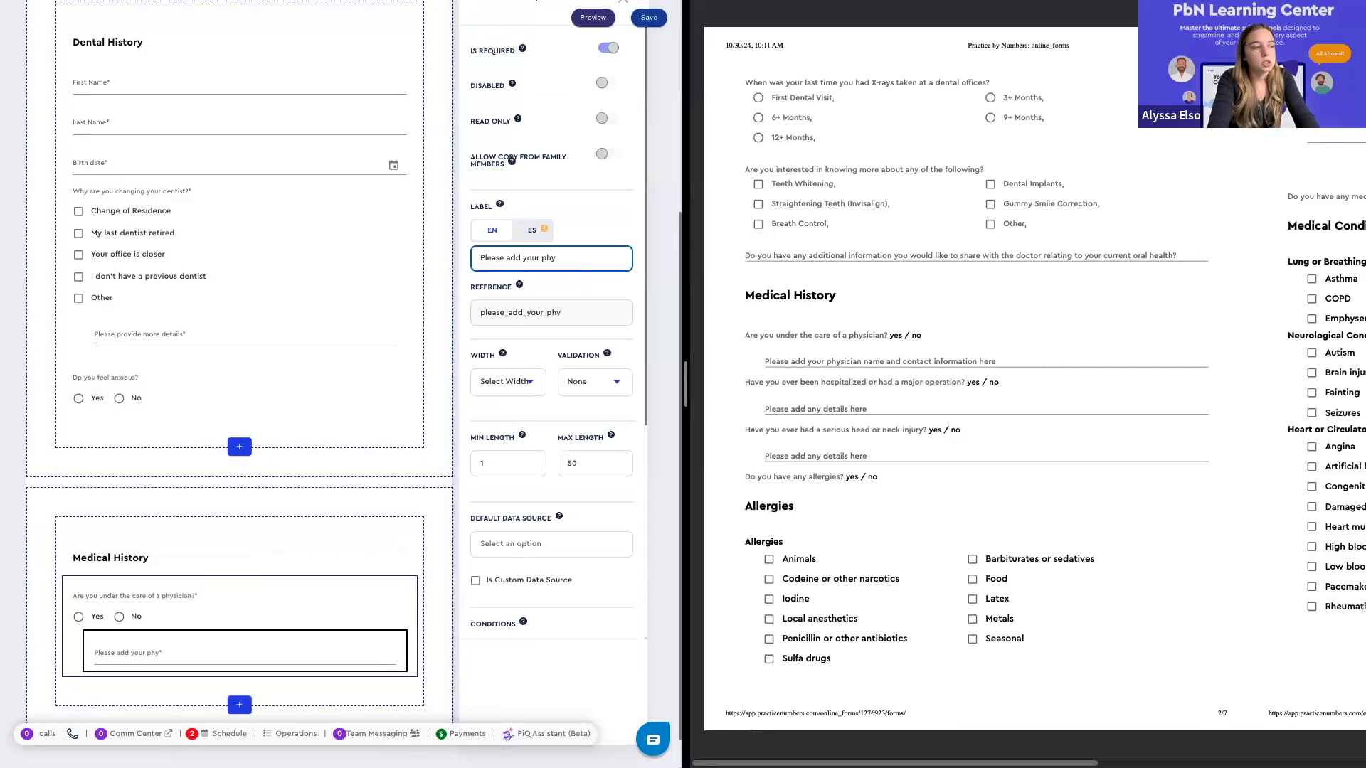
{"action": "type", "text": "sician name and contac"}
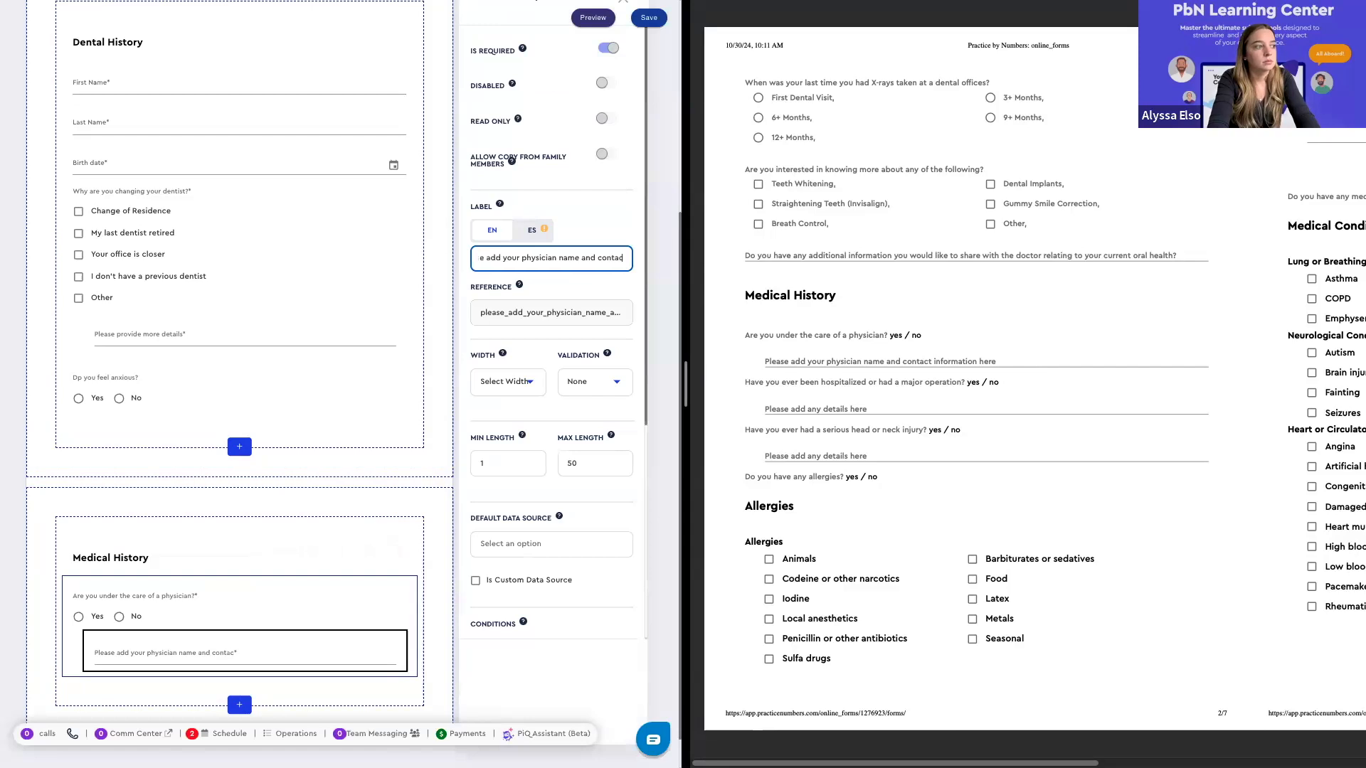
{"action": "type", "text": "t."}
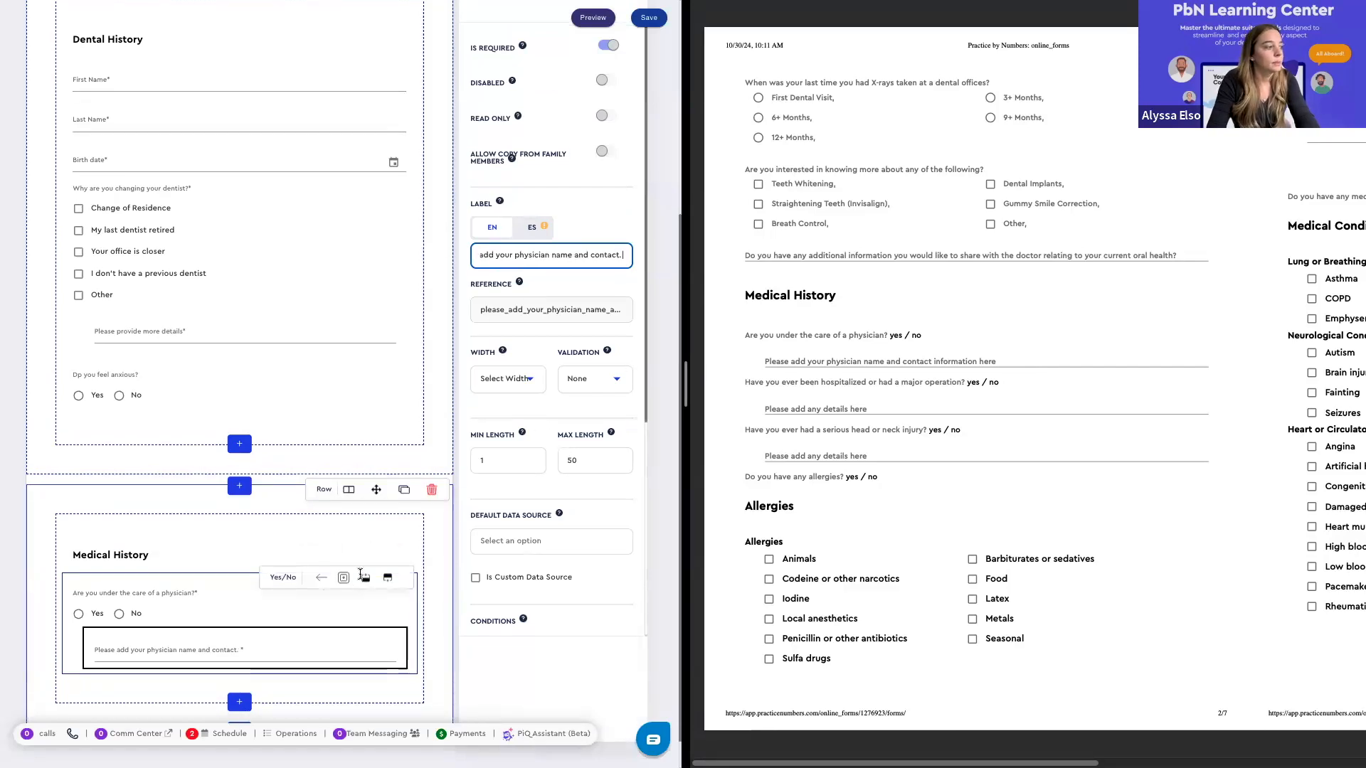
{"action": "left_click", "coordinate": [609, 52]}
Make the physician name and contact text box available only if "Are you under the care of a physician?" is yes
{"action": "scroll", "coordinate": [612, 398], "scroll_direction": "down", "scroll_amount": 5}
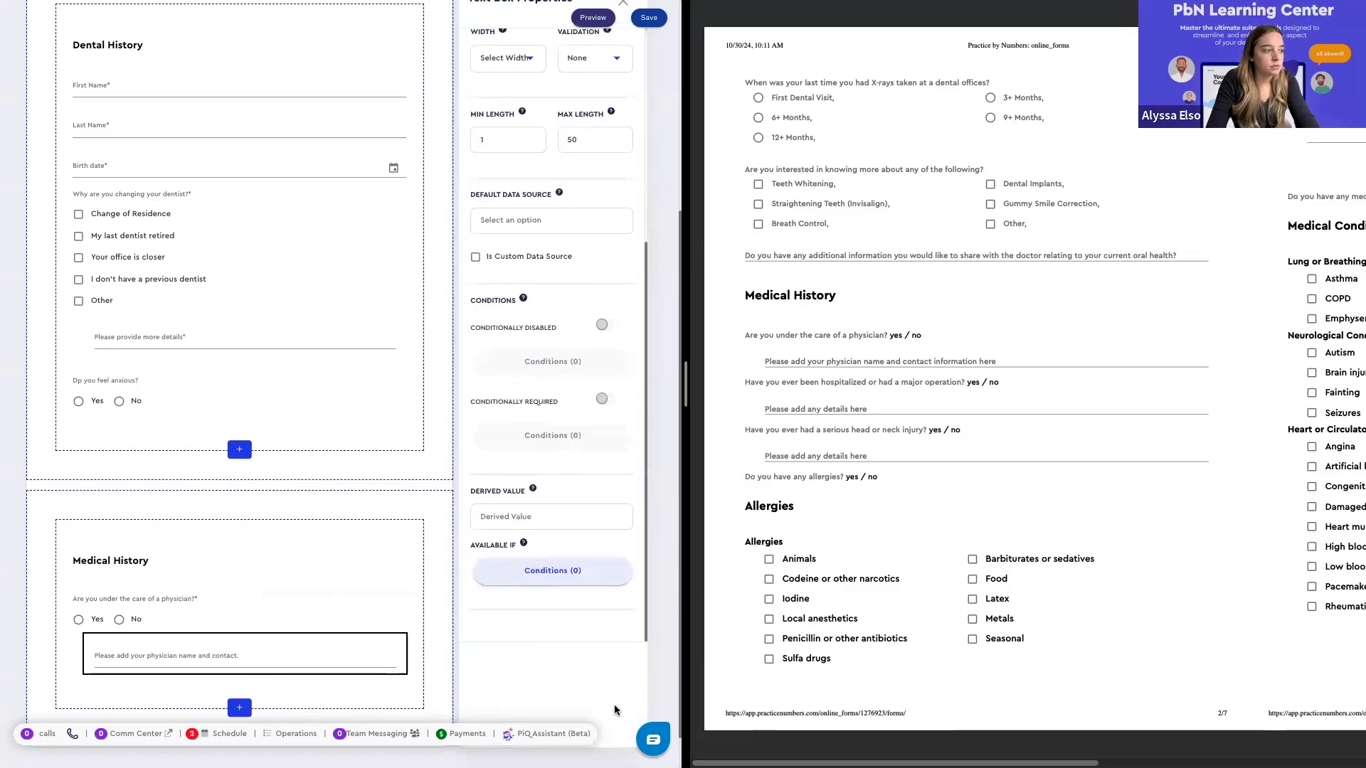
{"action": "left_click", "coordinate": [576, 581]}
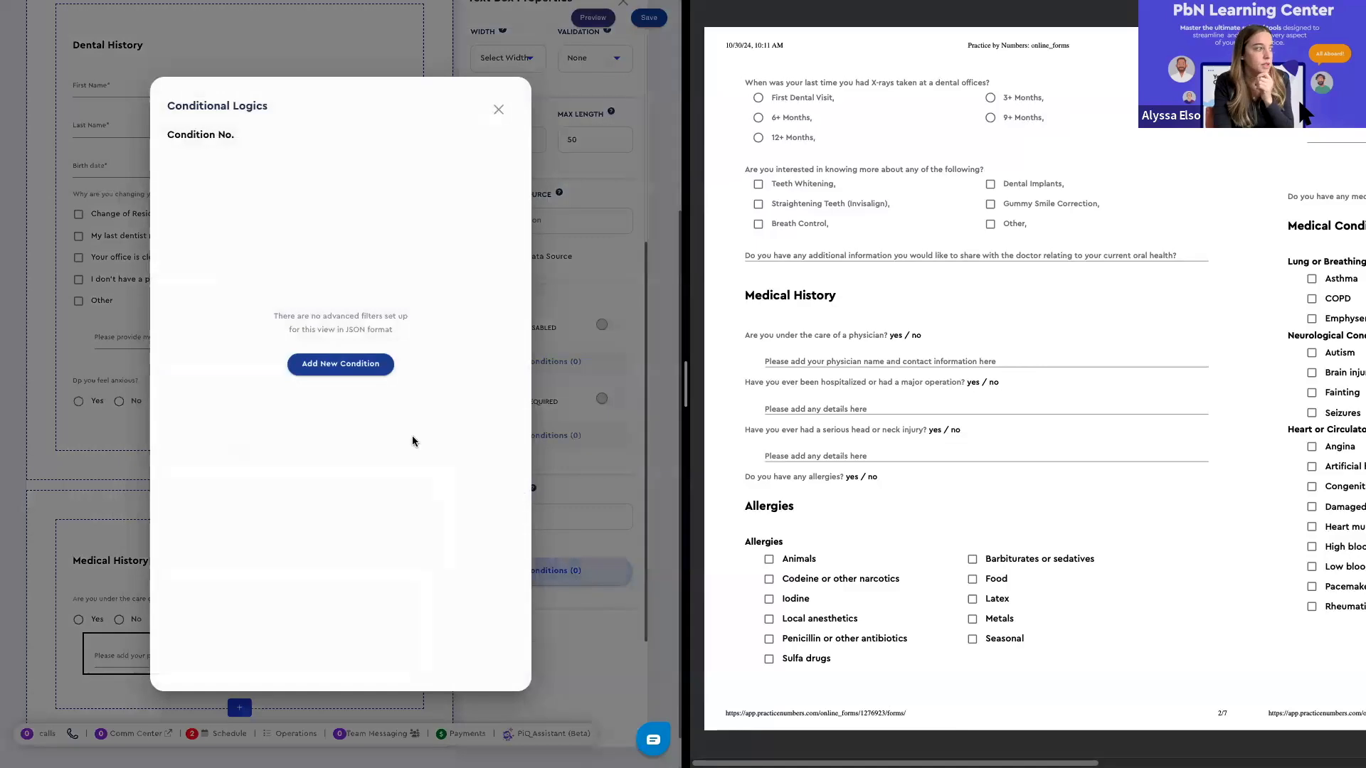
{"action": "left_click", "coordinate": [370, 364]}
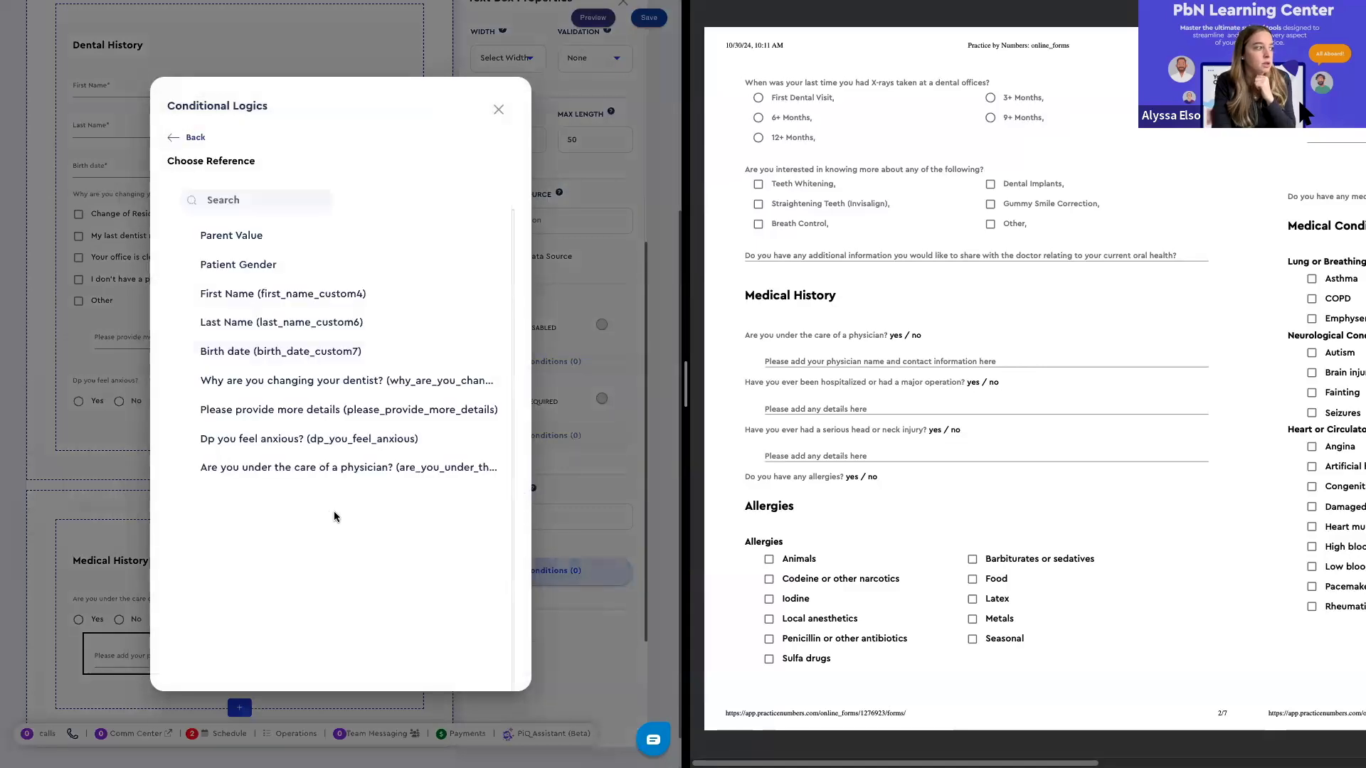
{"action": "left_click", "coordinate": [217, 474]}
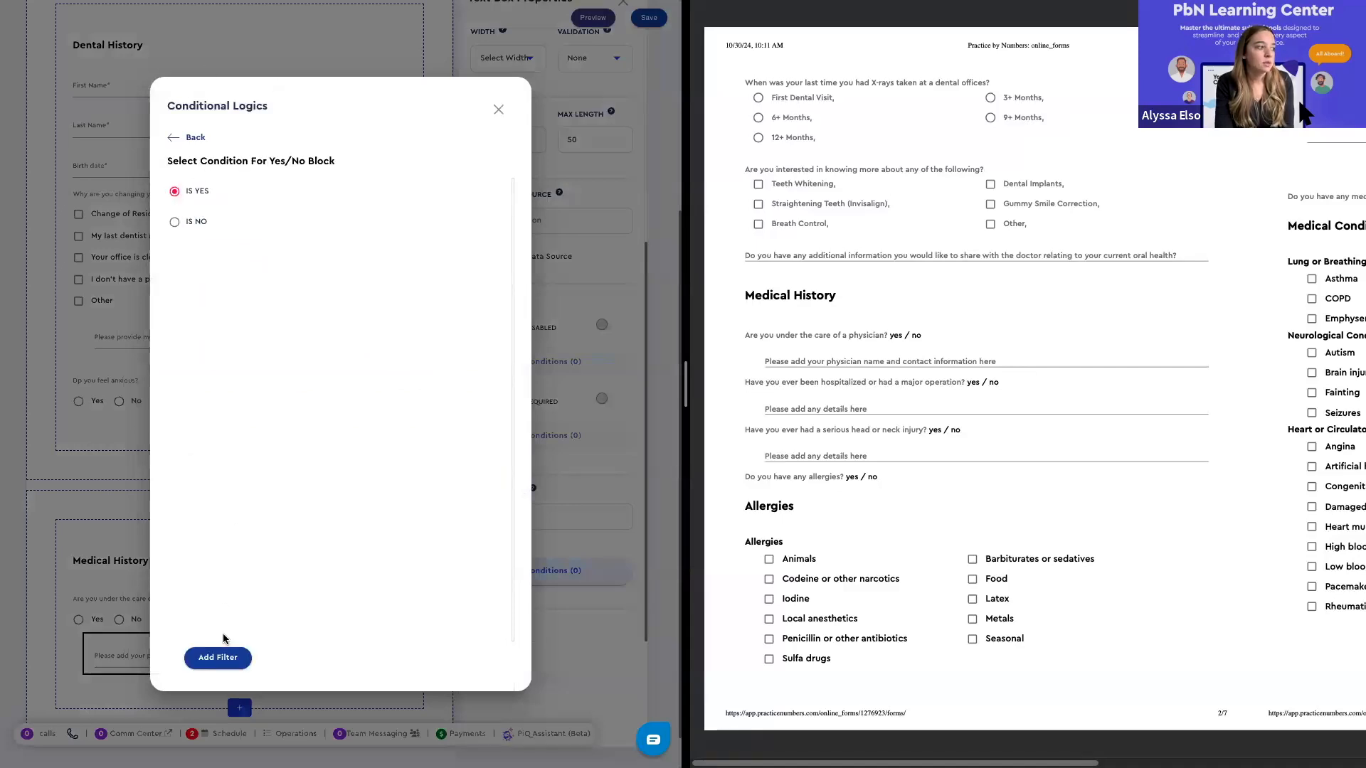
{"action": "left_click", "coordinate": [226, 659]}
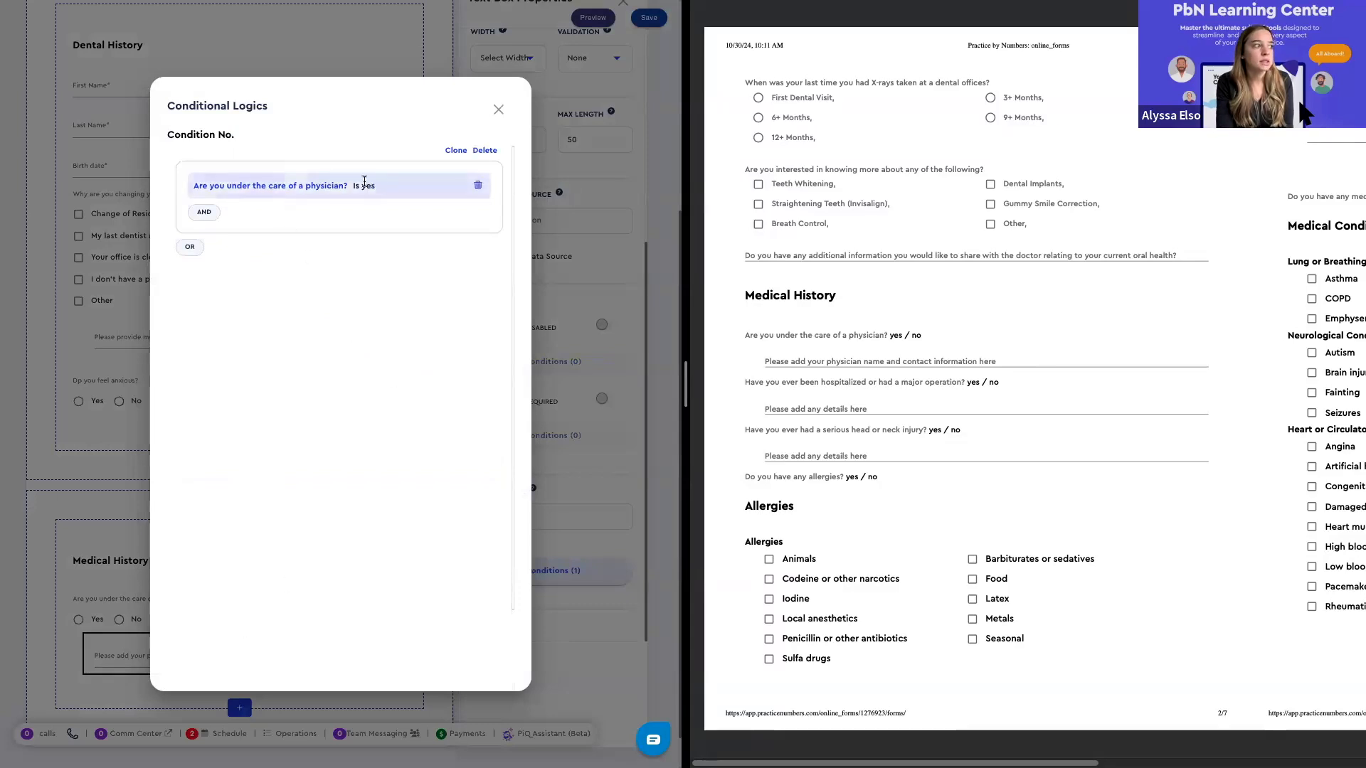
{"action": "left_click", "coordinate": [500, 109]}
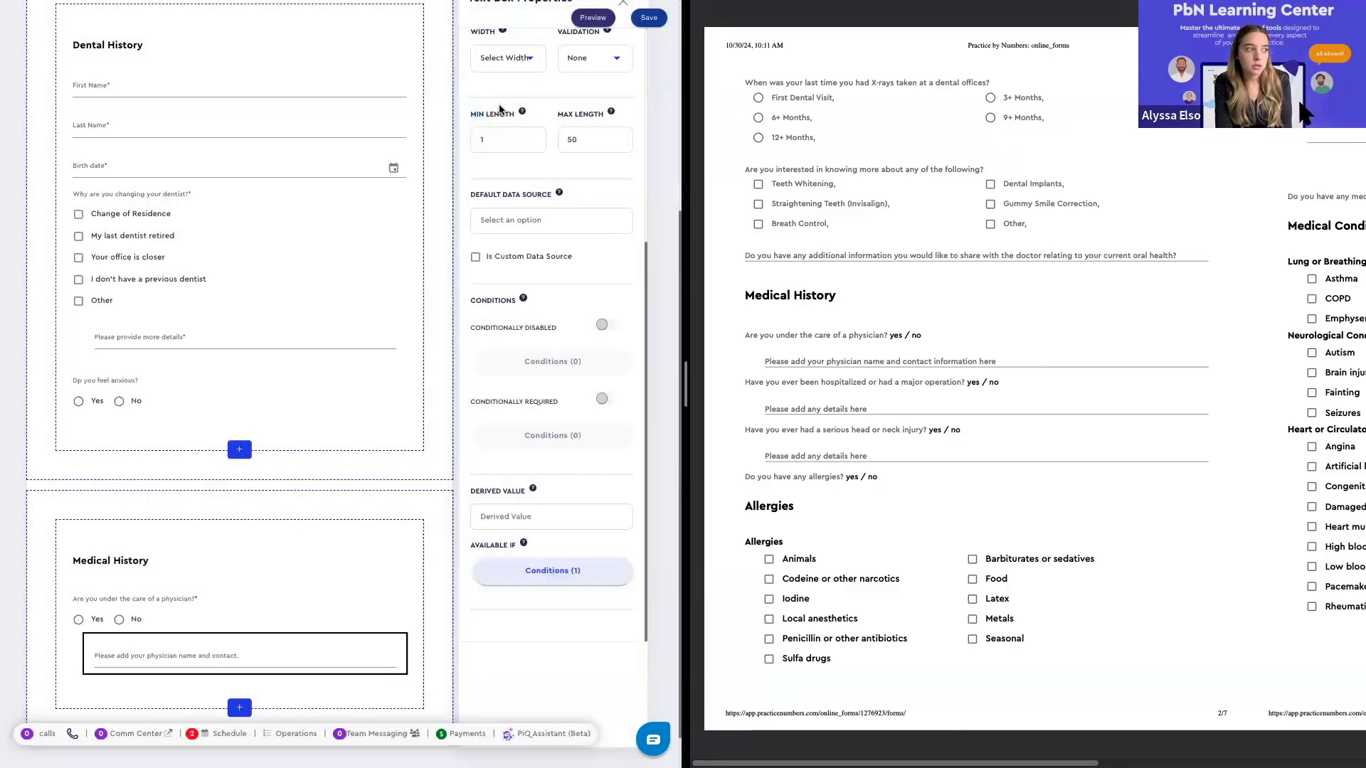
{"action": "mouse_move", "coordinate": [255, 654]}
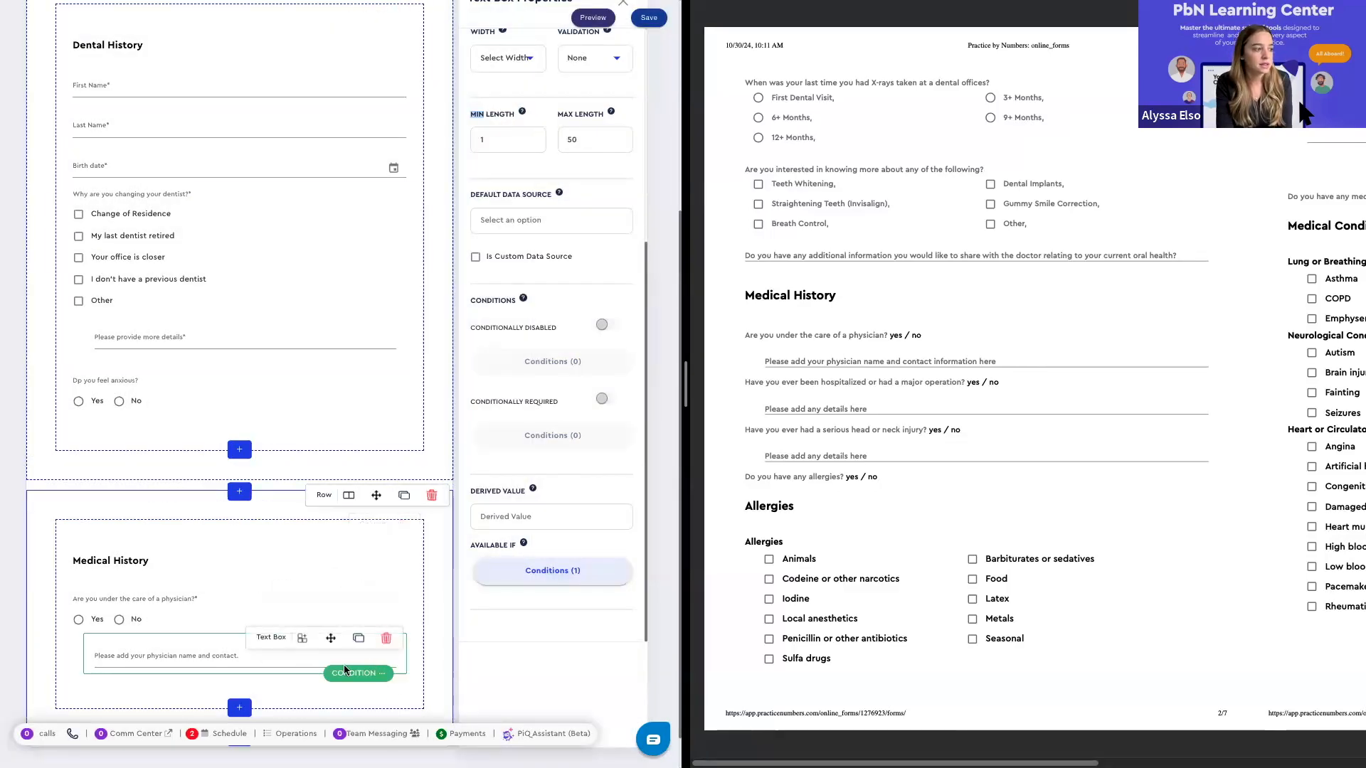
{"action": "left_click", "coordinate": [304, 639]}
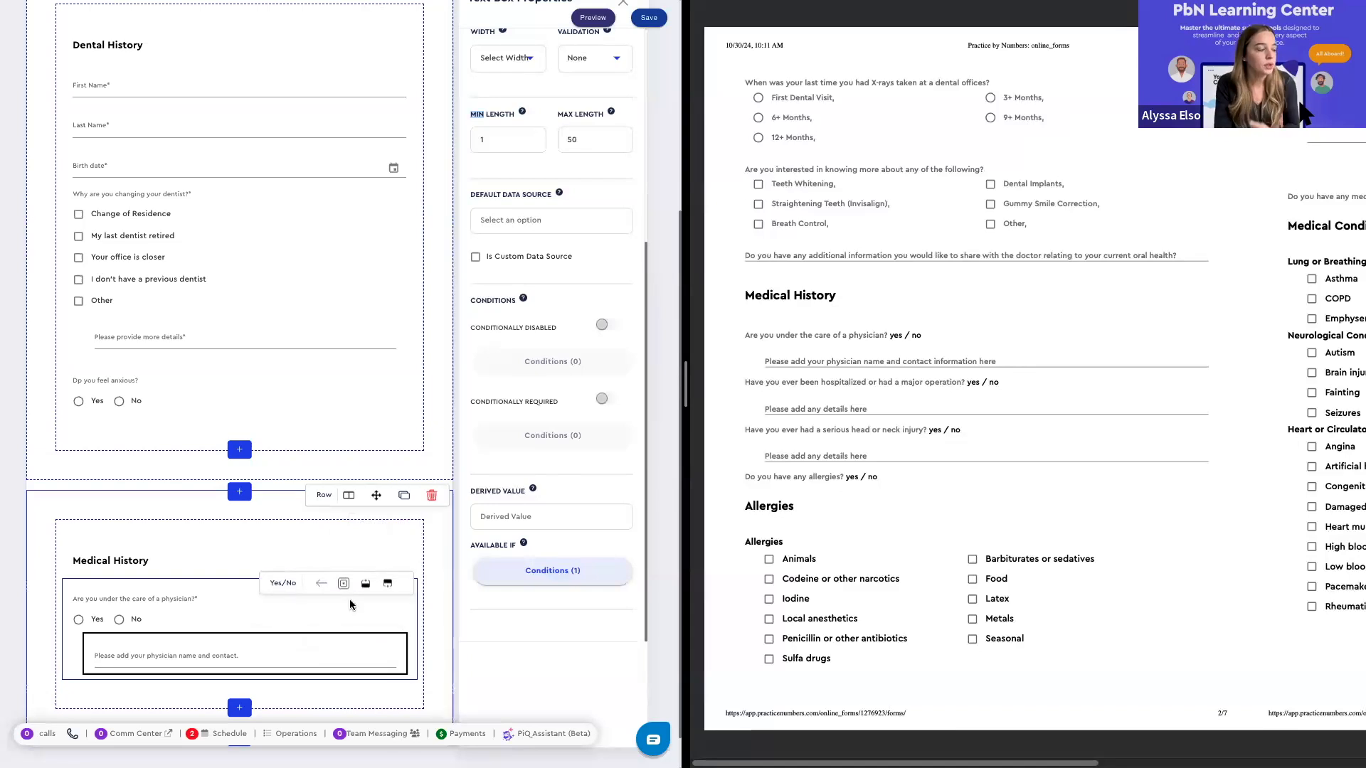
{"action": "scroll", "coordinate": [349, 601], "scroll_direction": "down", "scroll_amount": 1}
{"action": "left_click", "coordinate": [349, 596]}
{"action": "left_click", "coordinate": [355, 593]}
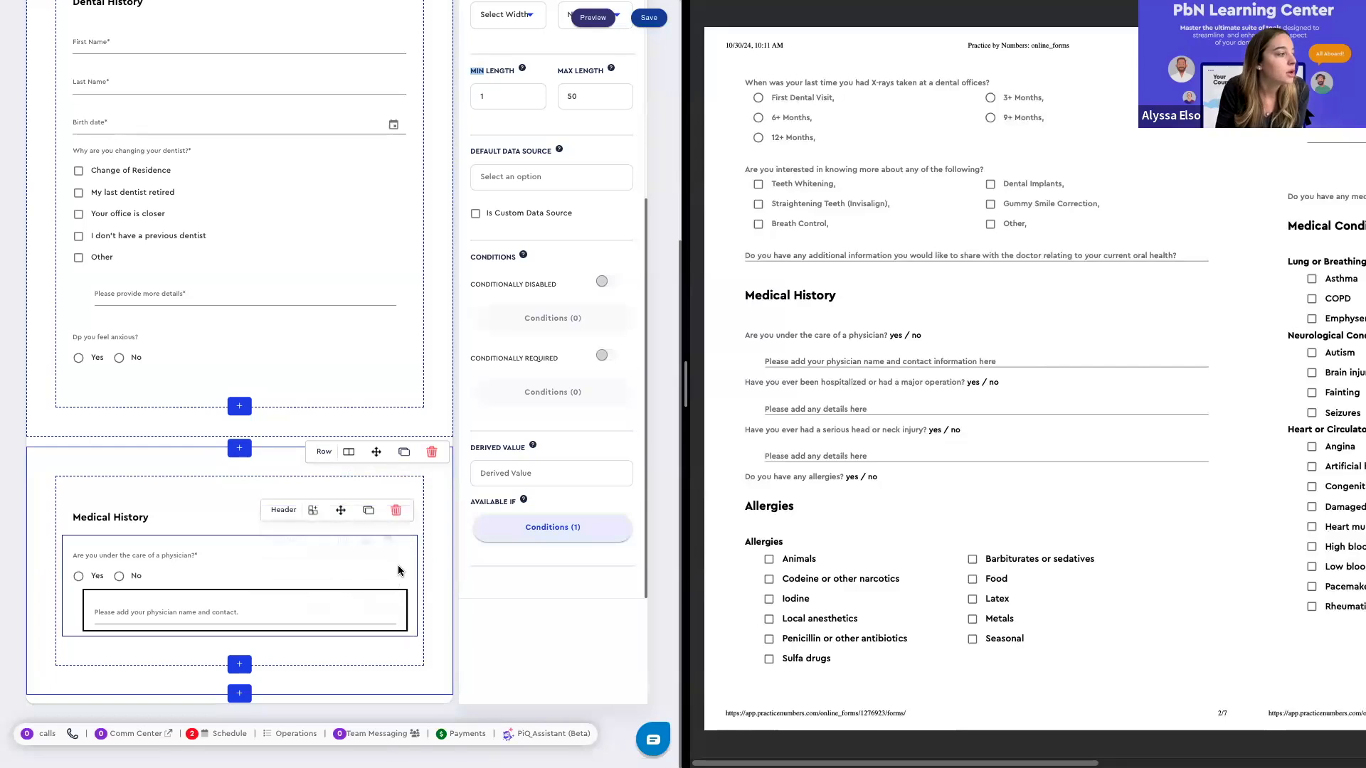
{"action": "left_click", "coordinate": [317, 542]}
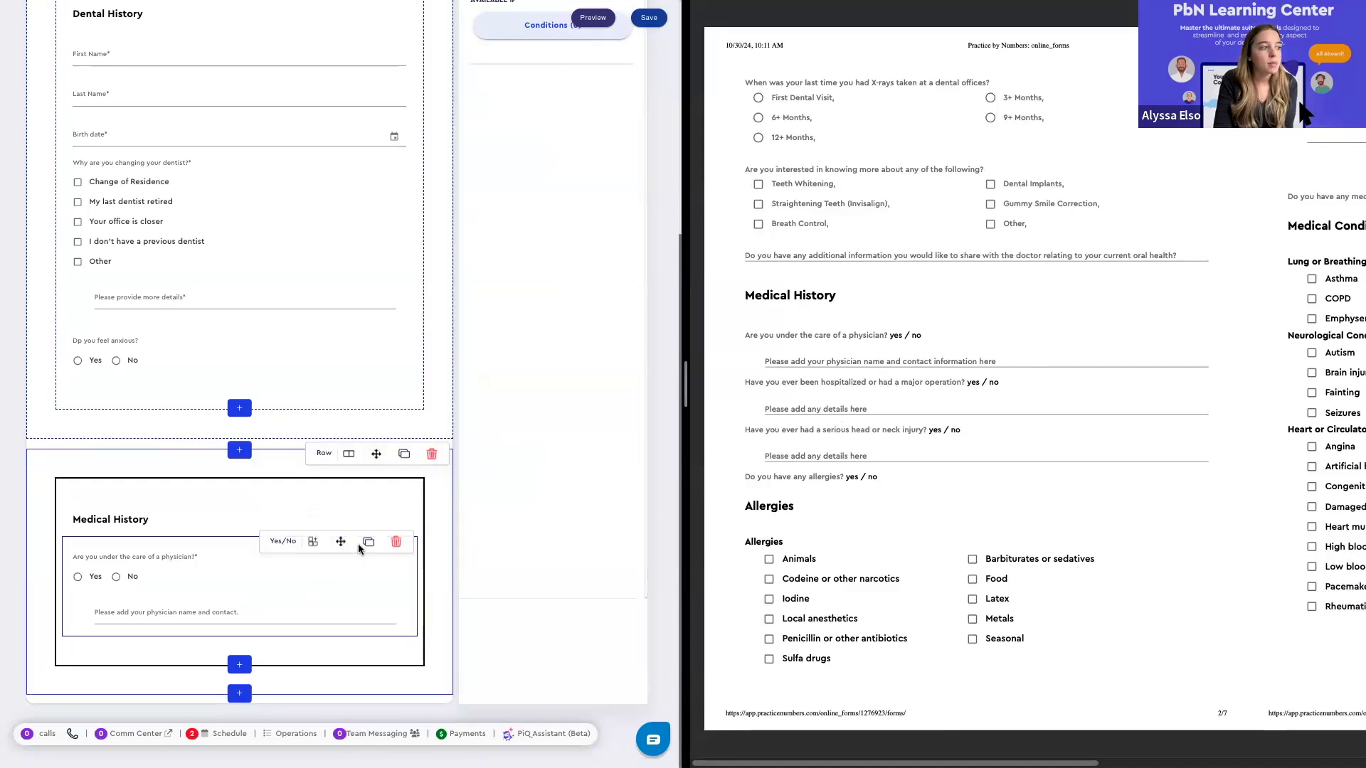
{"action": "left_click", "coordinate": [367, 542]}
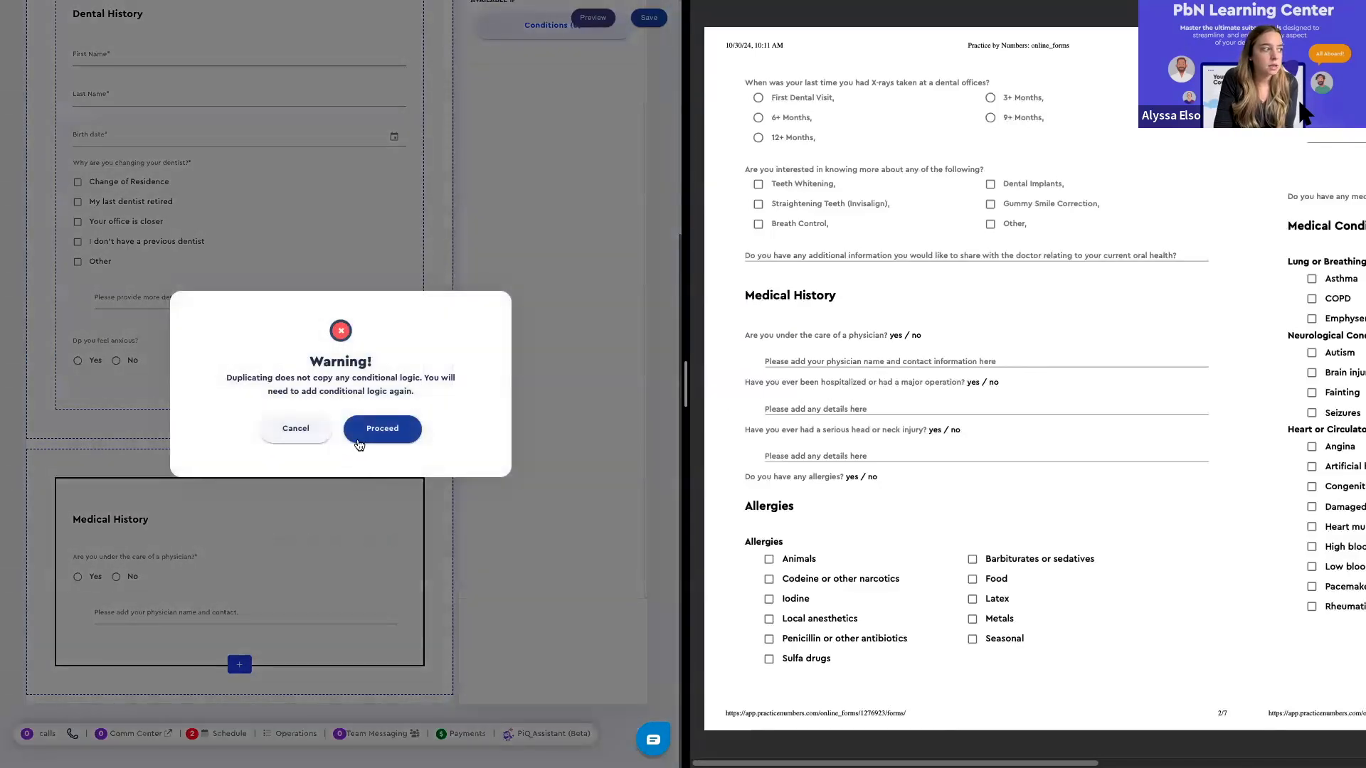
{"action": "left_click", "coordinate": [320, 433]}
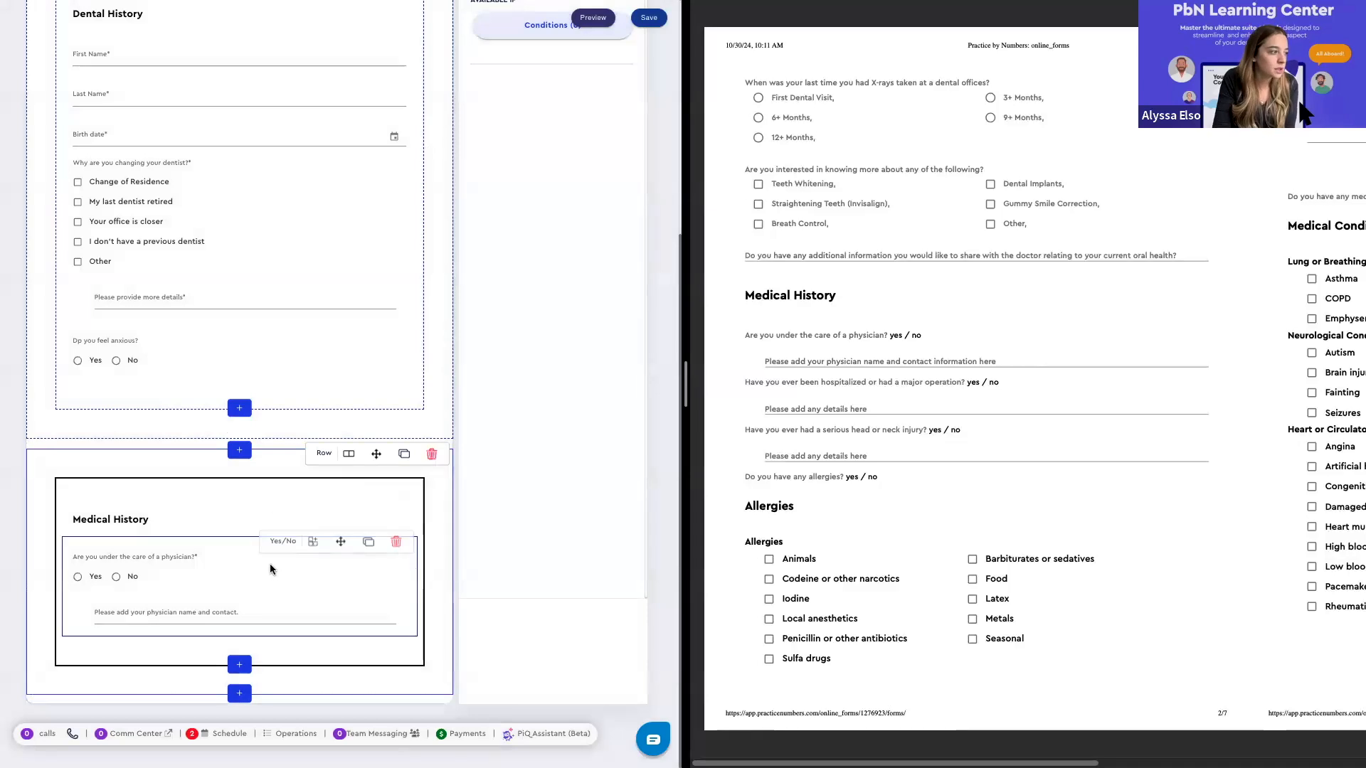
Add a text box below the physician question, labelled "Have you ever been hospitalized?", and save the form
{"action": "left_click", "coordinate": [239, 664]}
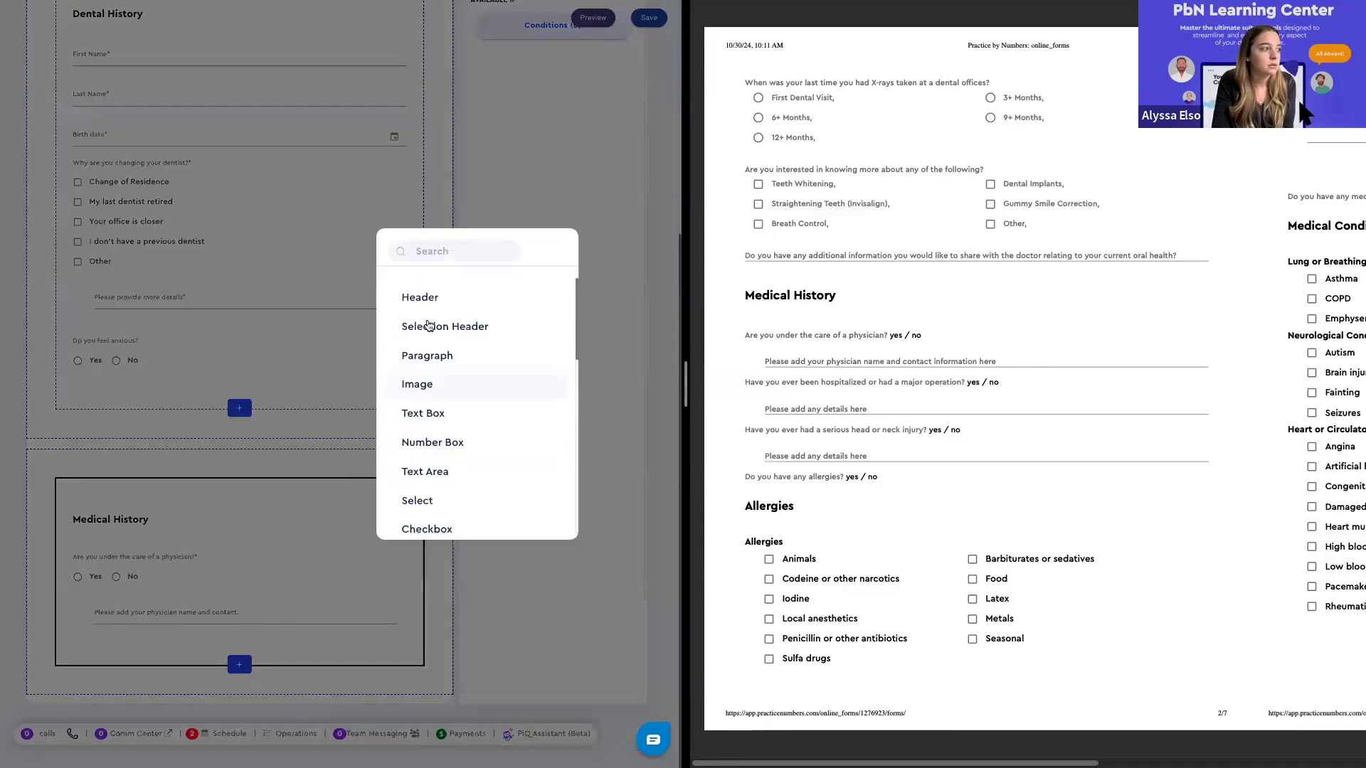
{"action": "left_click", "coordinate": [420, 413]}
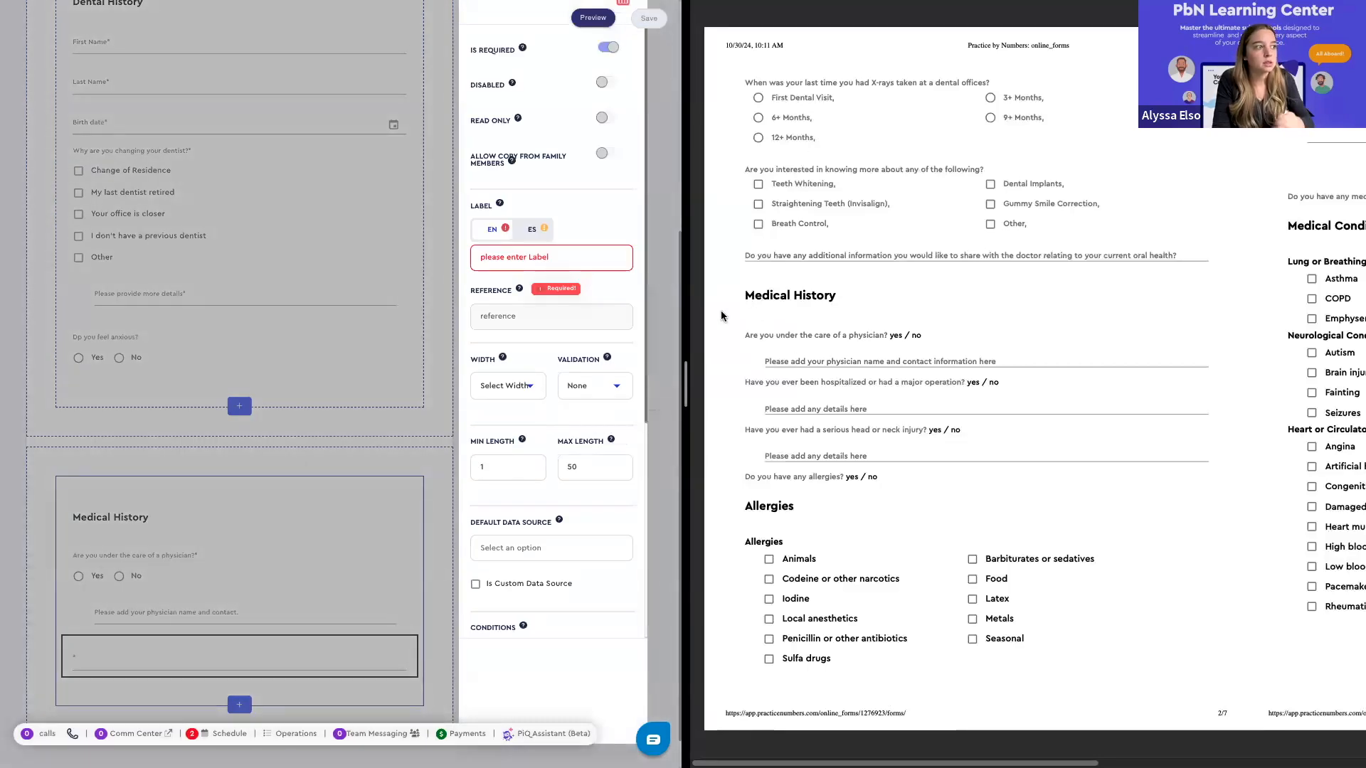
{"action": "left_click", "coordinate": [590, 261]}
{"action": "type", "text": "Hav"}
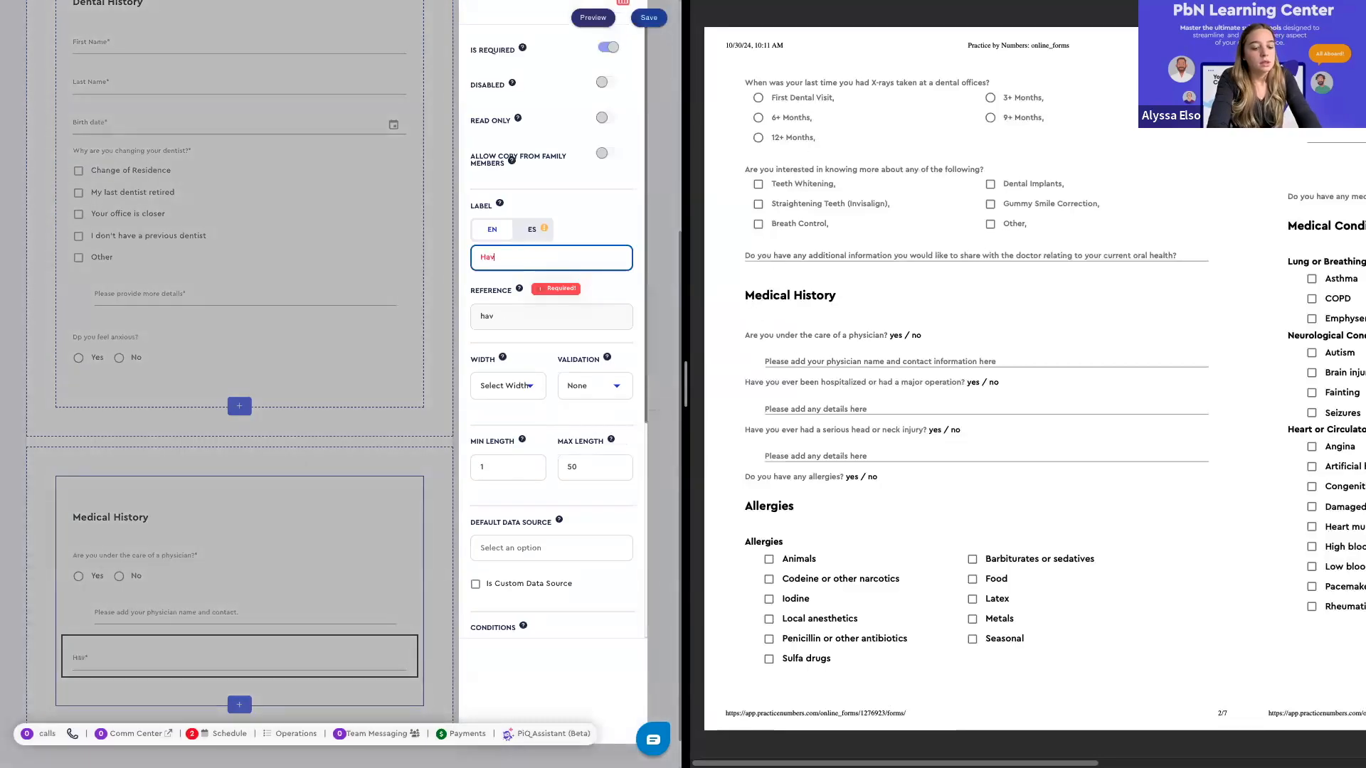
{"action": "type", "text": "e you ever"}
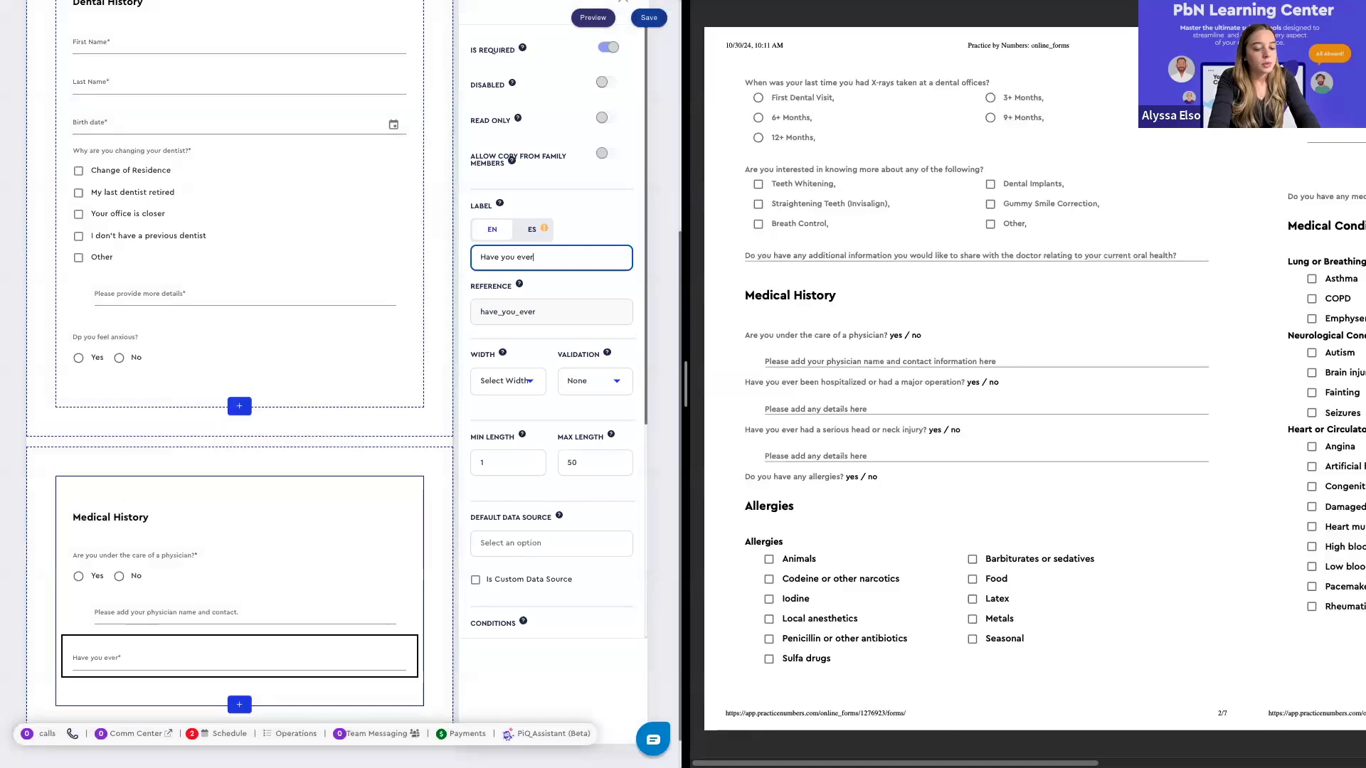
{"action": "type", "text": " been hospitalized?"}
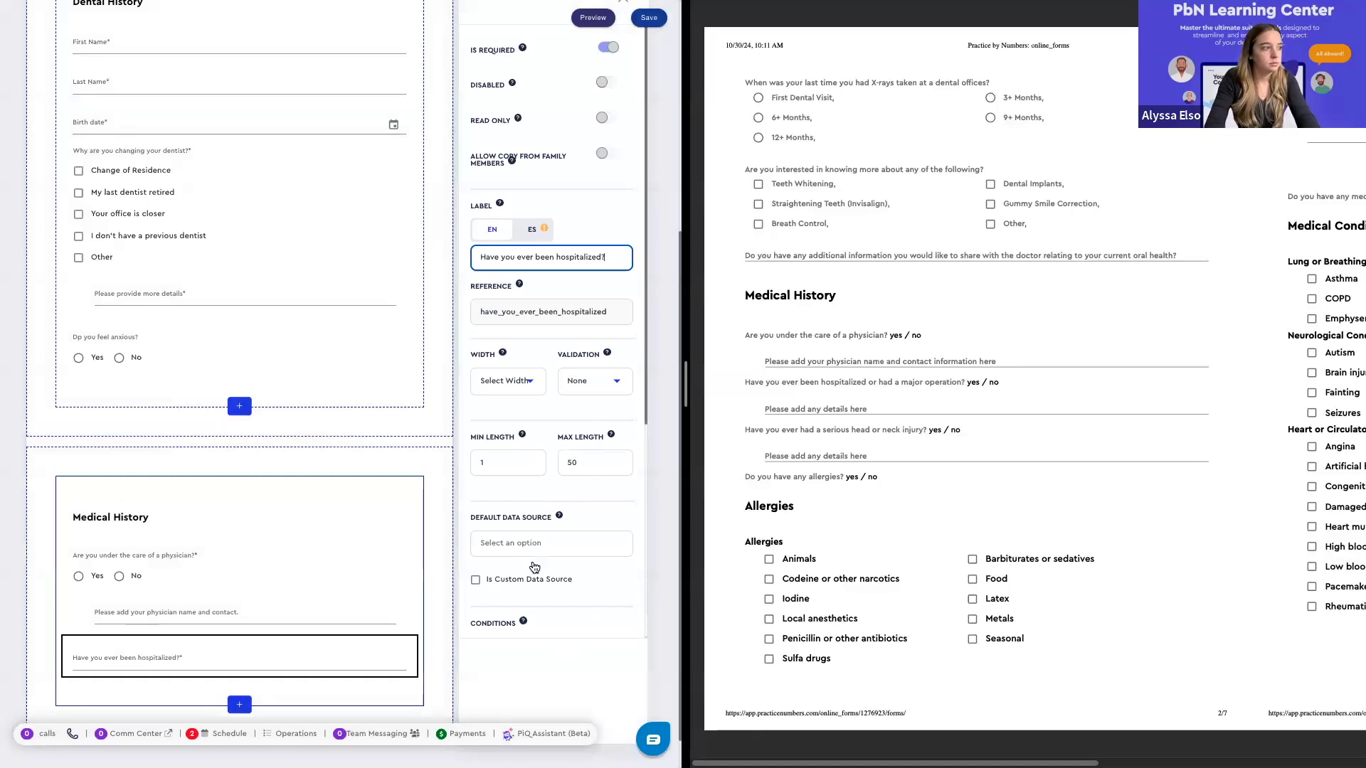
{"action": "scroll", "coordinate": [586, 314], "scroll_direction": "up", "scroll_amount": 5}
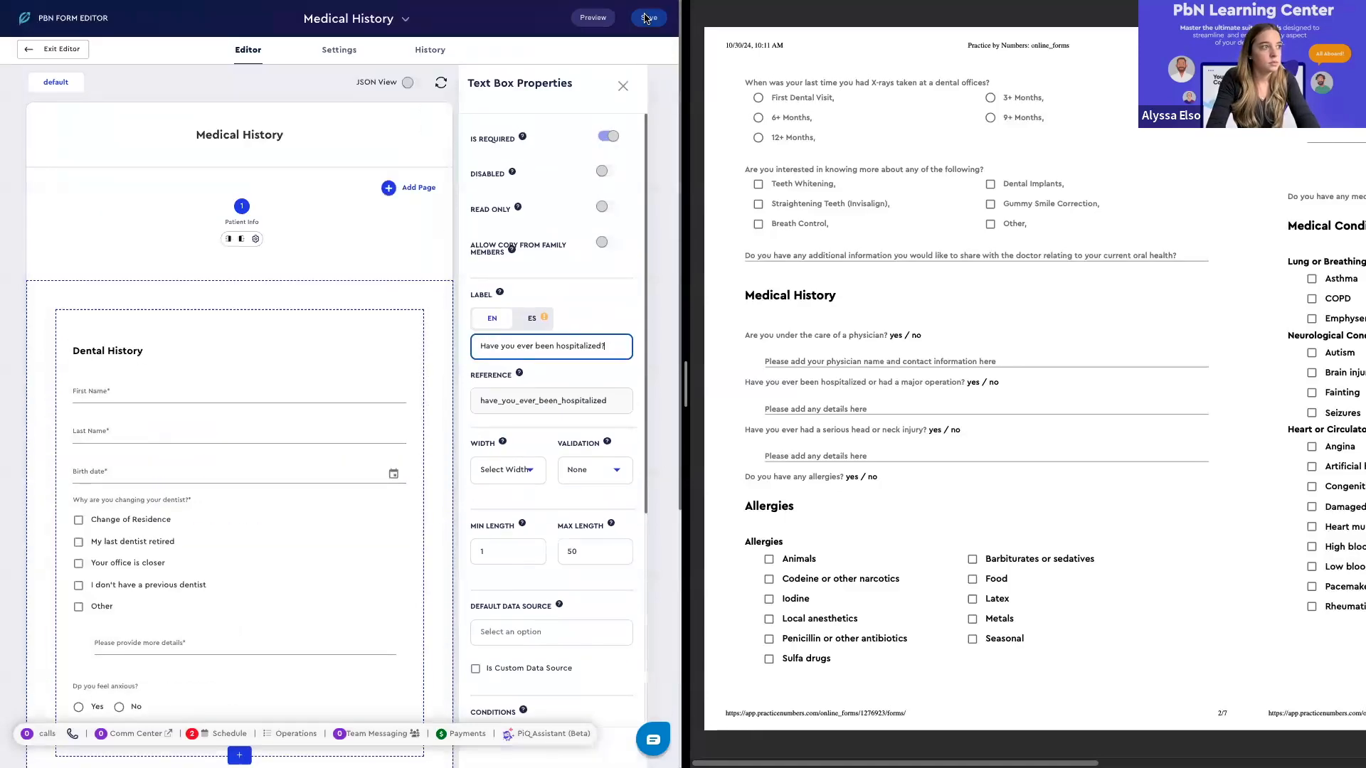
{"action": "left_click", "coordinate": [646, 18]}
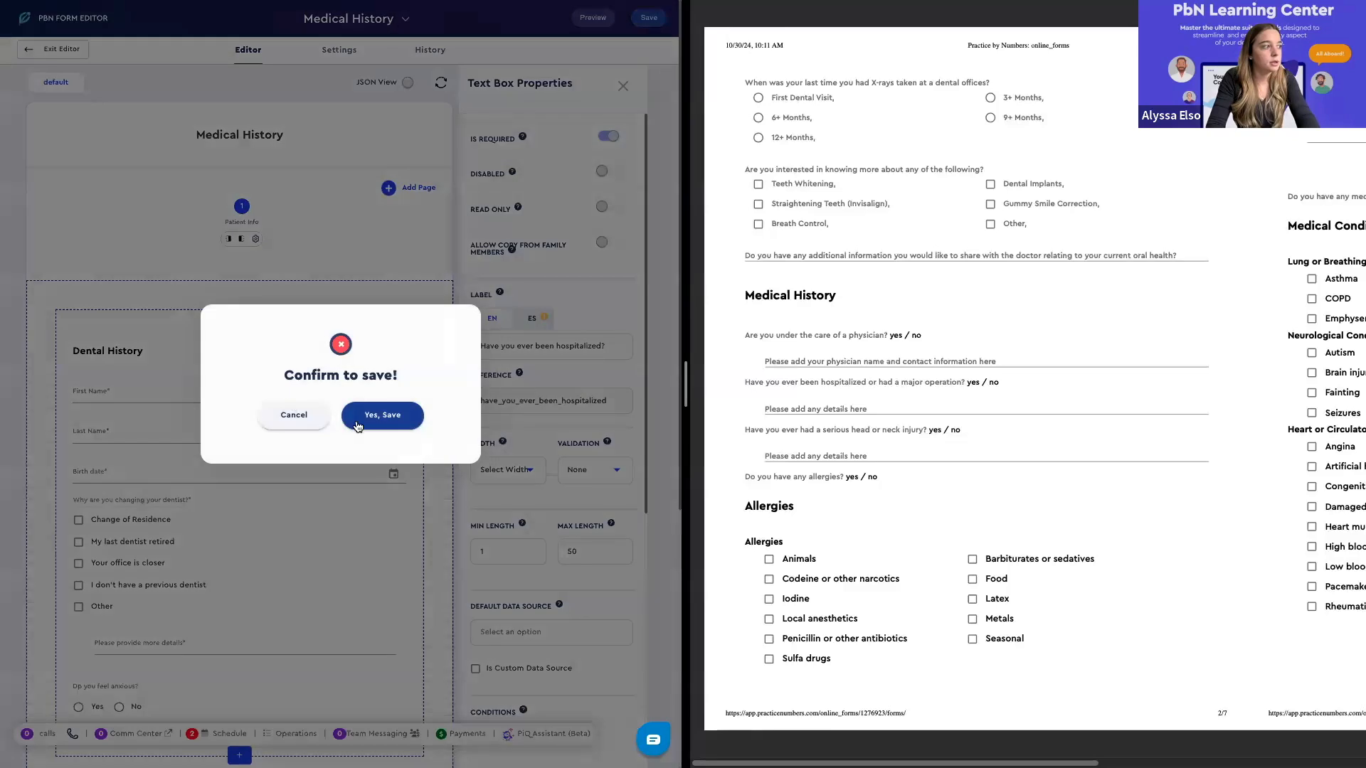
{"action": "left_click", "coordinate": [382, 415]}
Duplicate the "Have you ever been hospitalized?" text box in the Medical History section
{"action": "scroll", "coordinate": [367, 498], "scroll_direction": "down", "scroll_amount": 5}
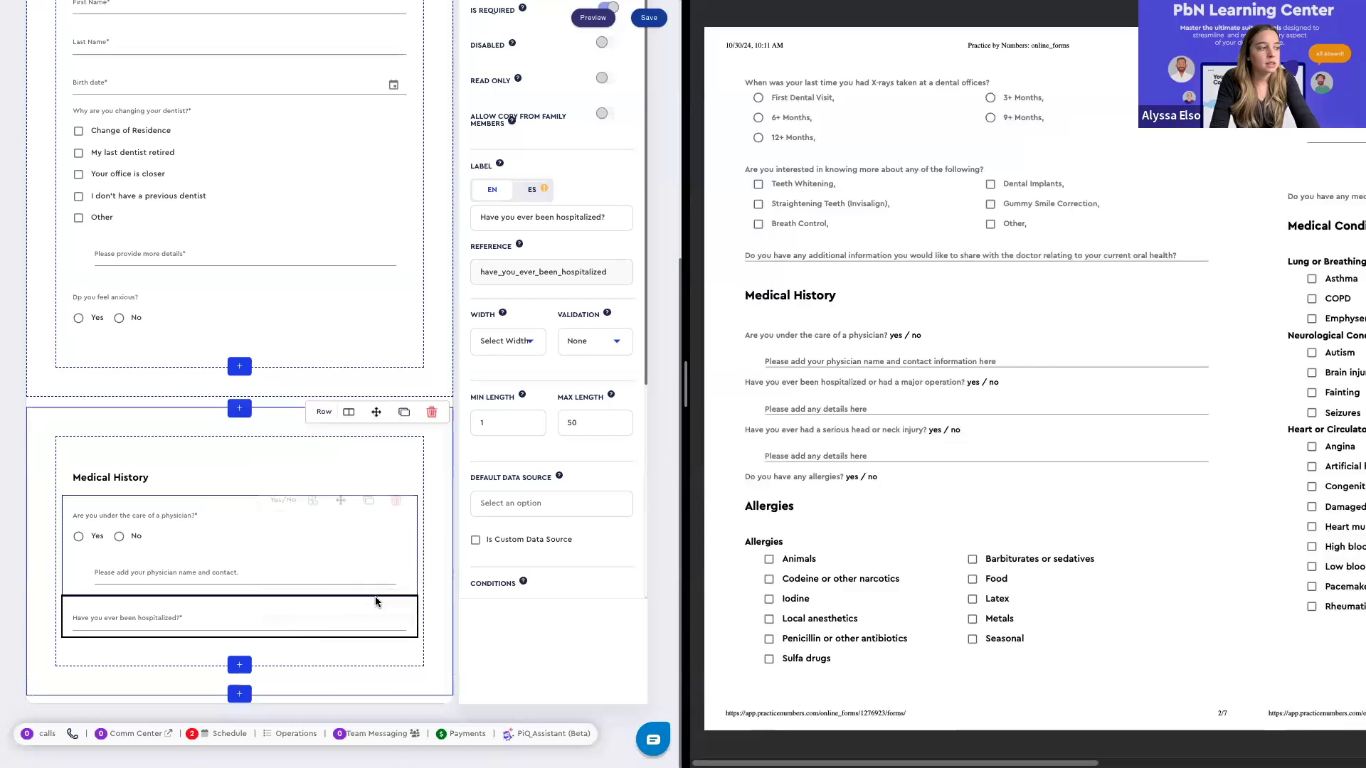
{"action": "left_click", "coordinate": [369, 601]}
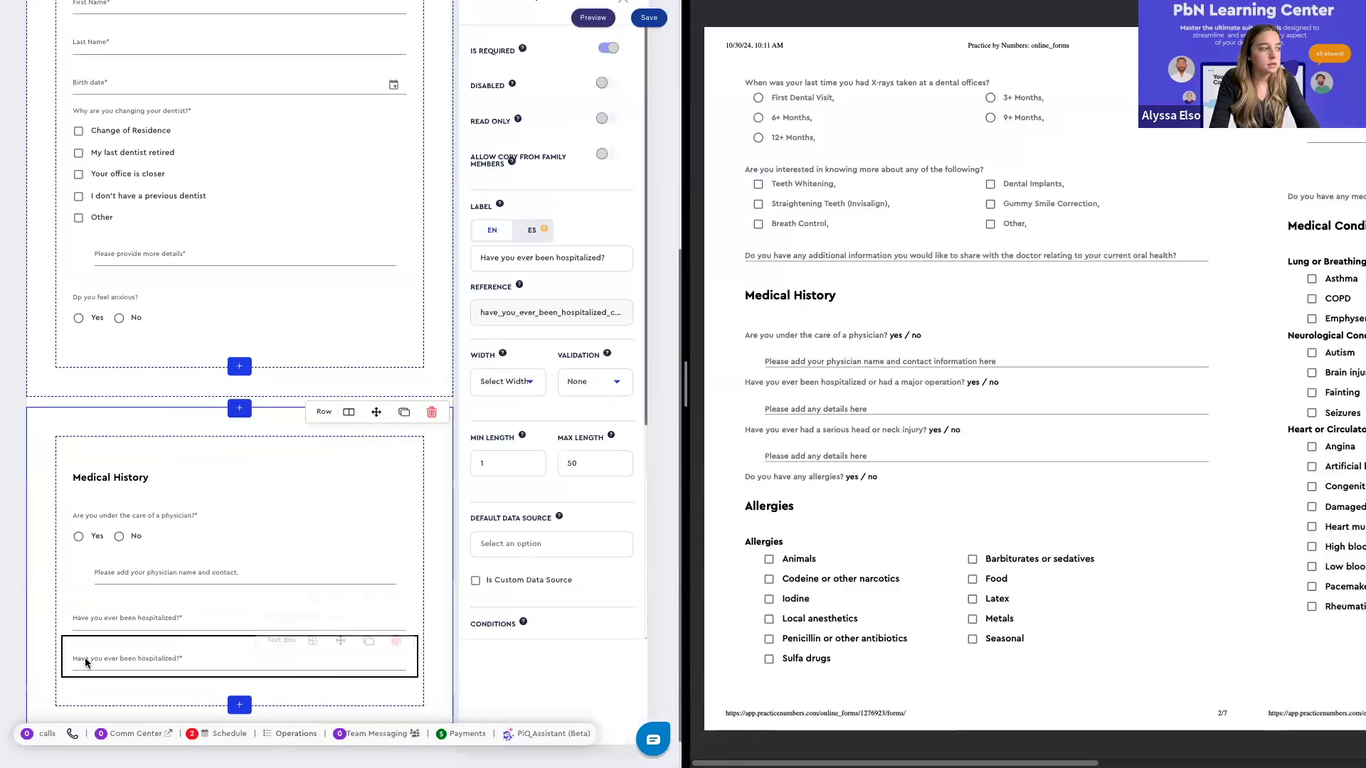
{"action": "left_click", "coordinate": [496, 260]}
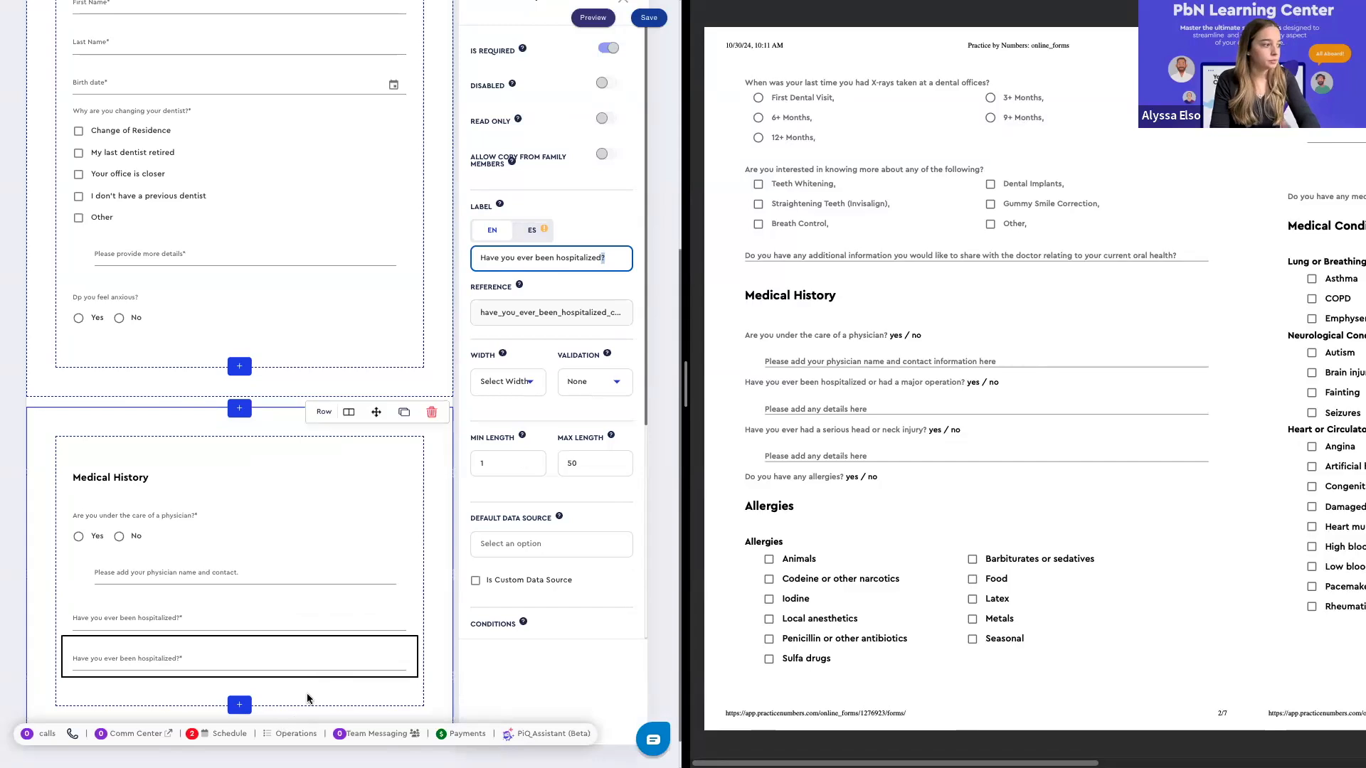
Nest an optional text box under the first hospitalization question, labelled "Please add any details here"
{"action": "left_click", "coordinate": [304, 613]}
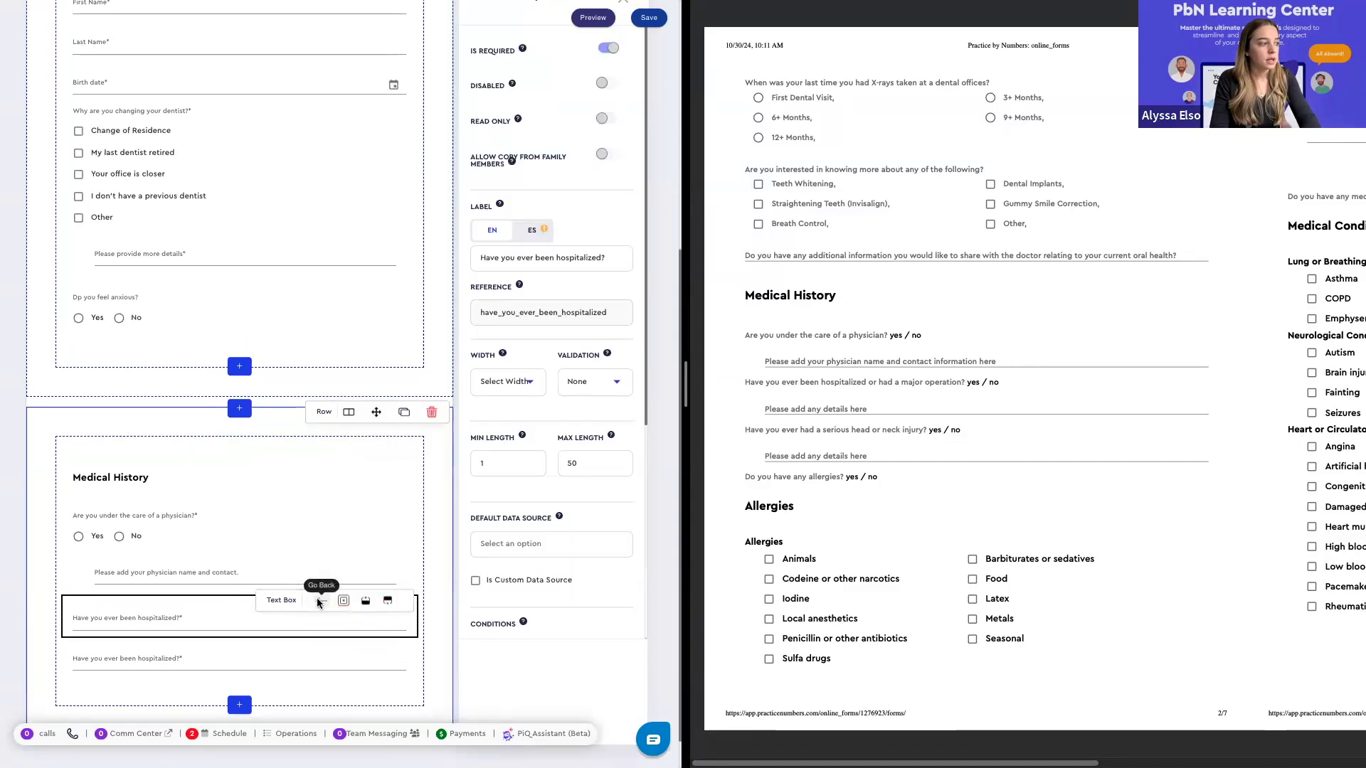
{"action": "left_click", "coordinate": [314, 601]}
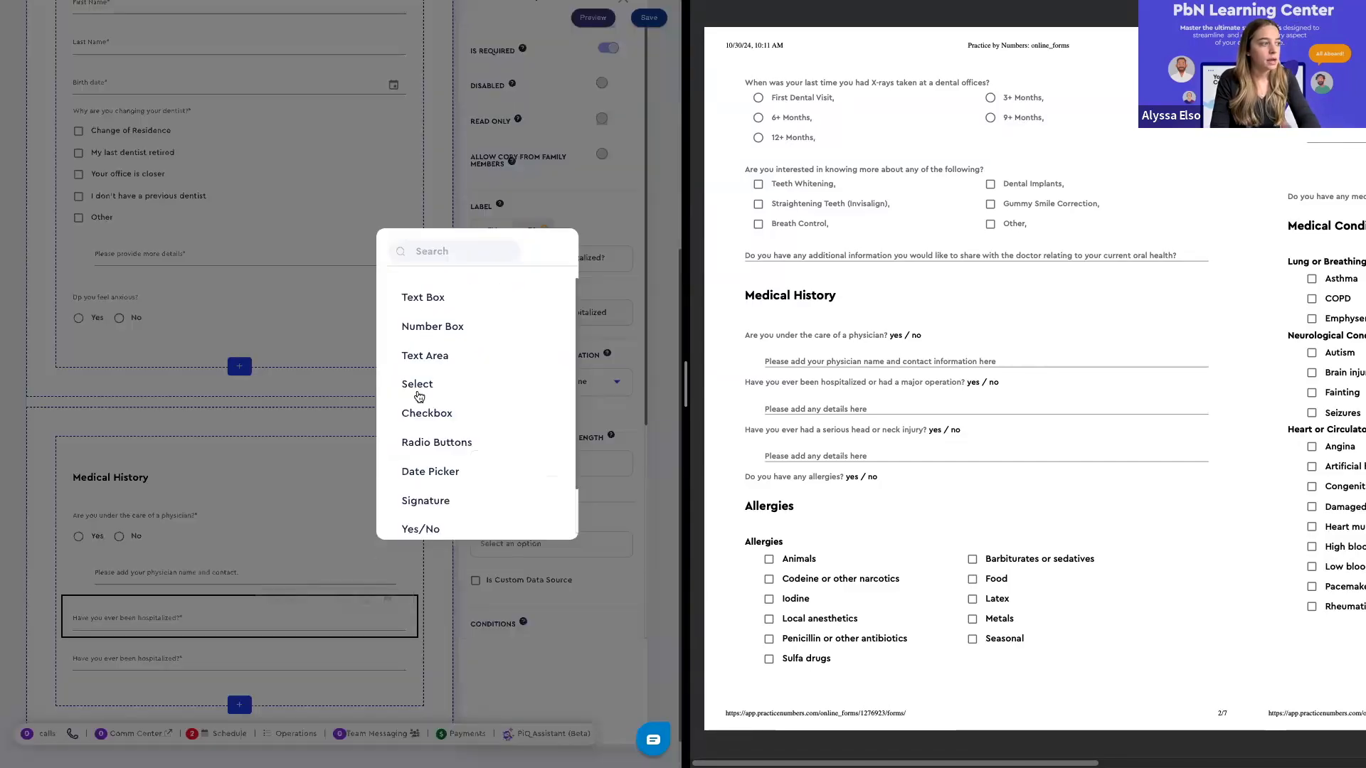
{"action": "left_click", "coordinate": [422, 299]}
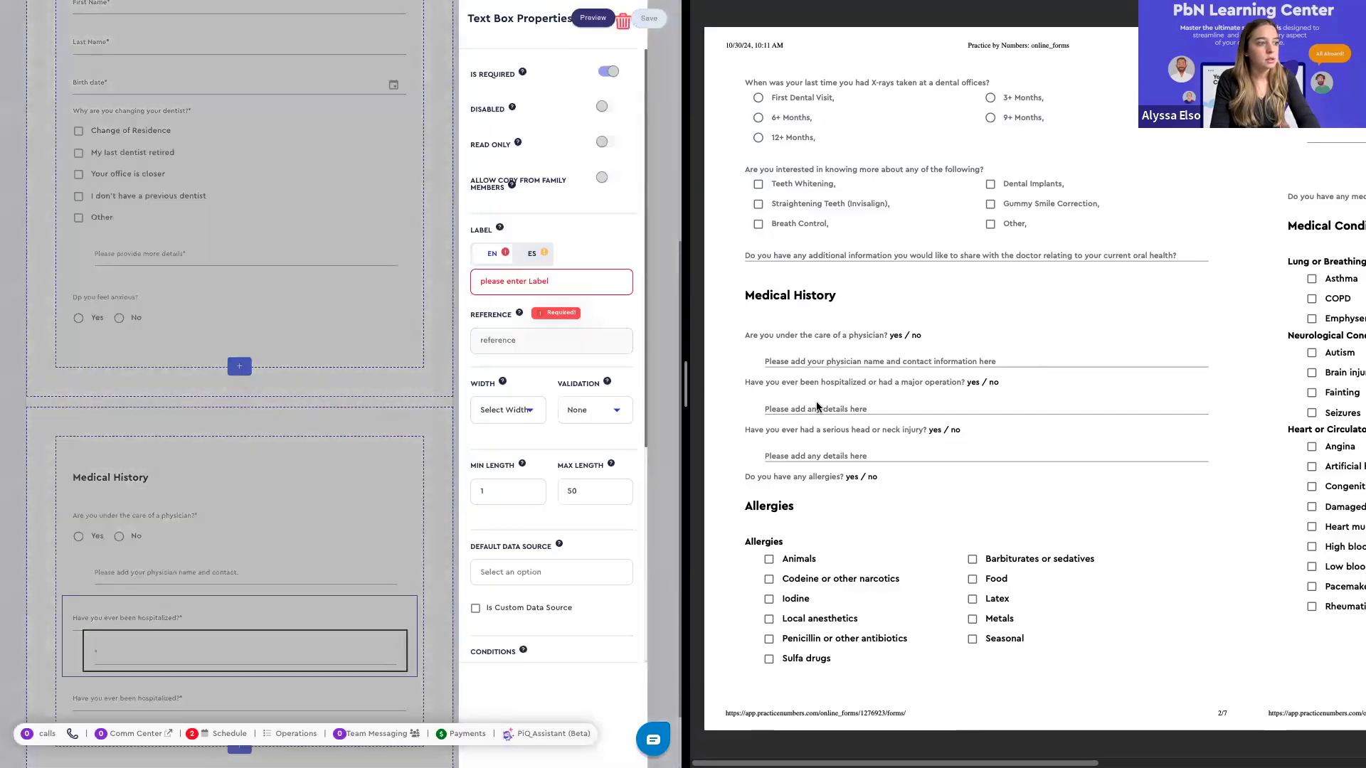
{"action": "left_click", "coordinate": [553, 284]}
{"action": "type", "text": "Please ad"}
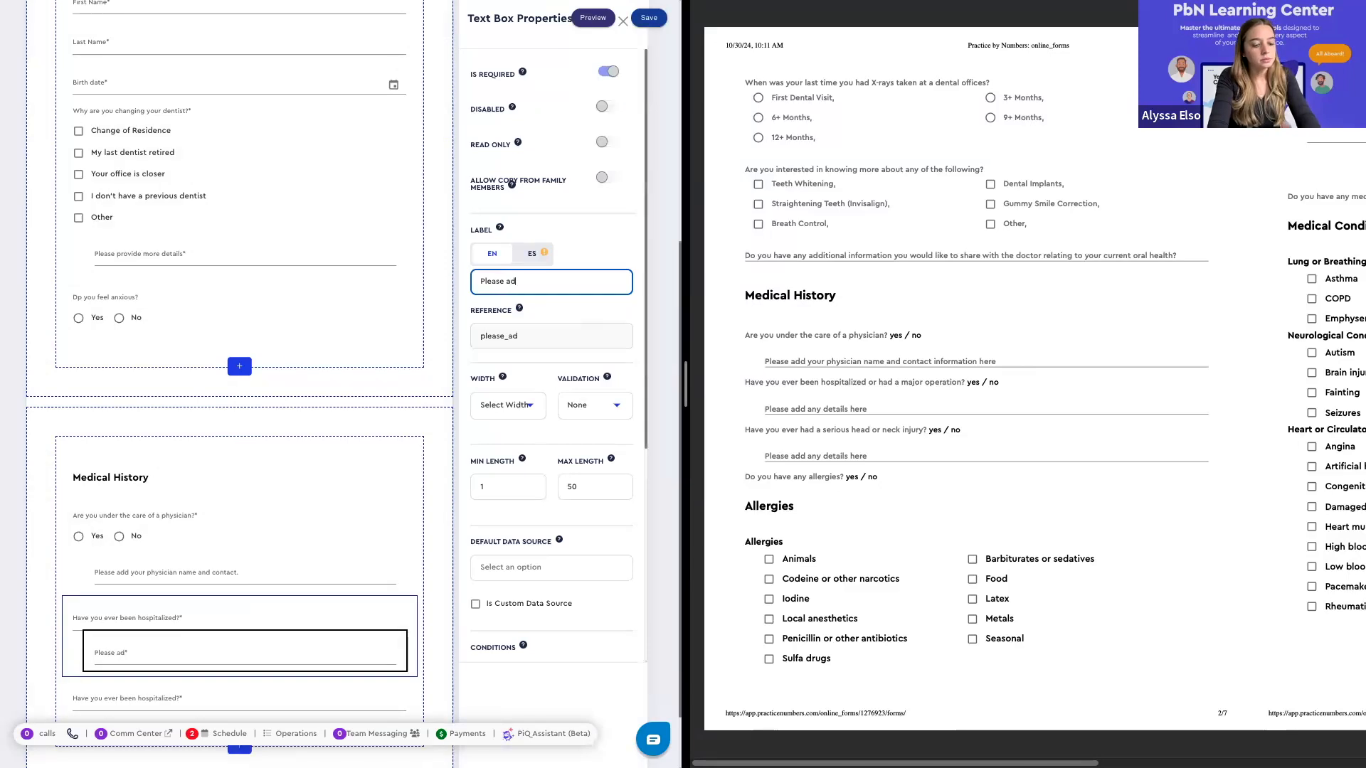
{"action": "type", "text": "d any details her"}
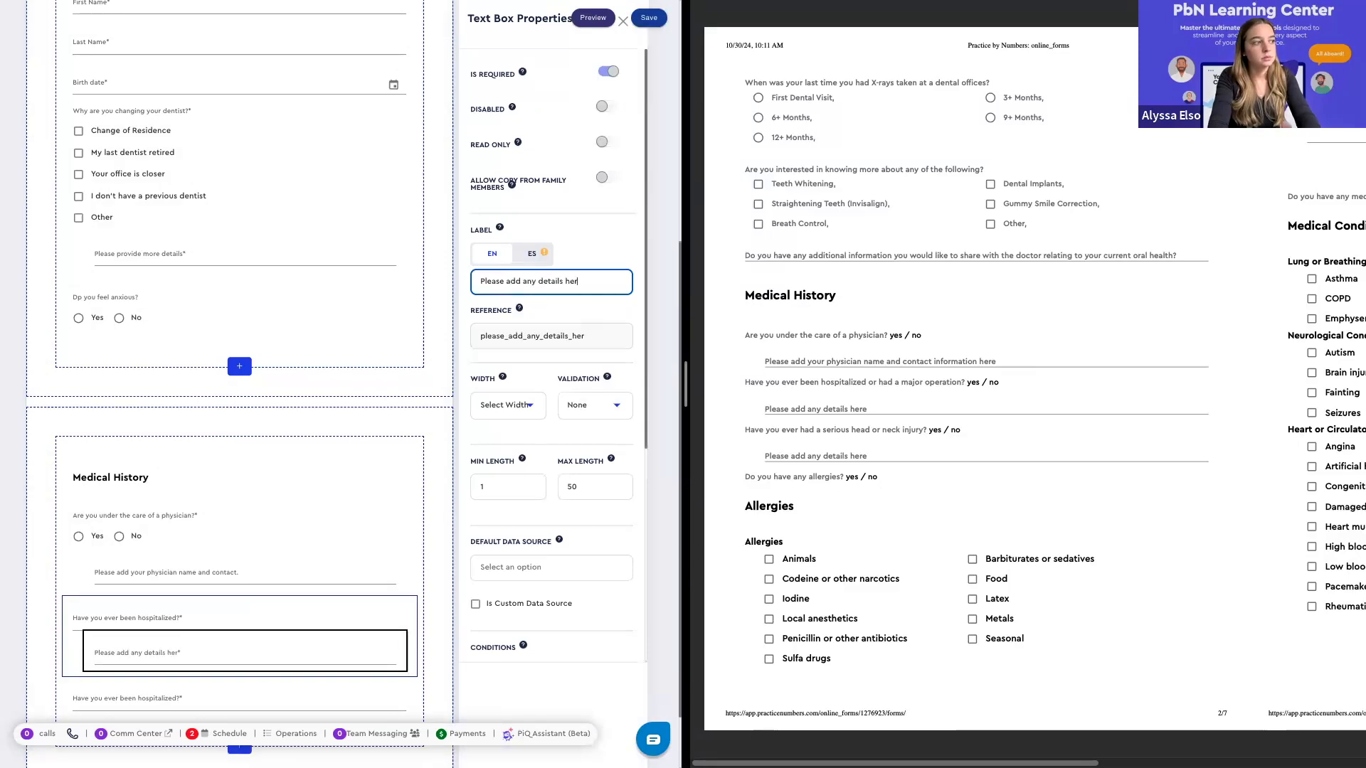
{"action": "type", "text": "e"}
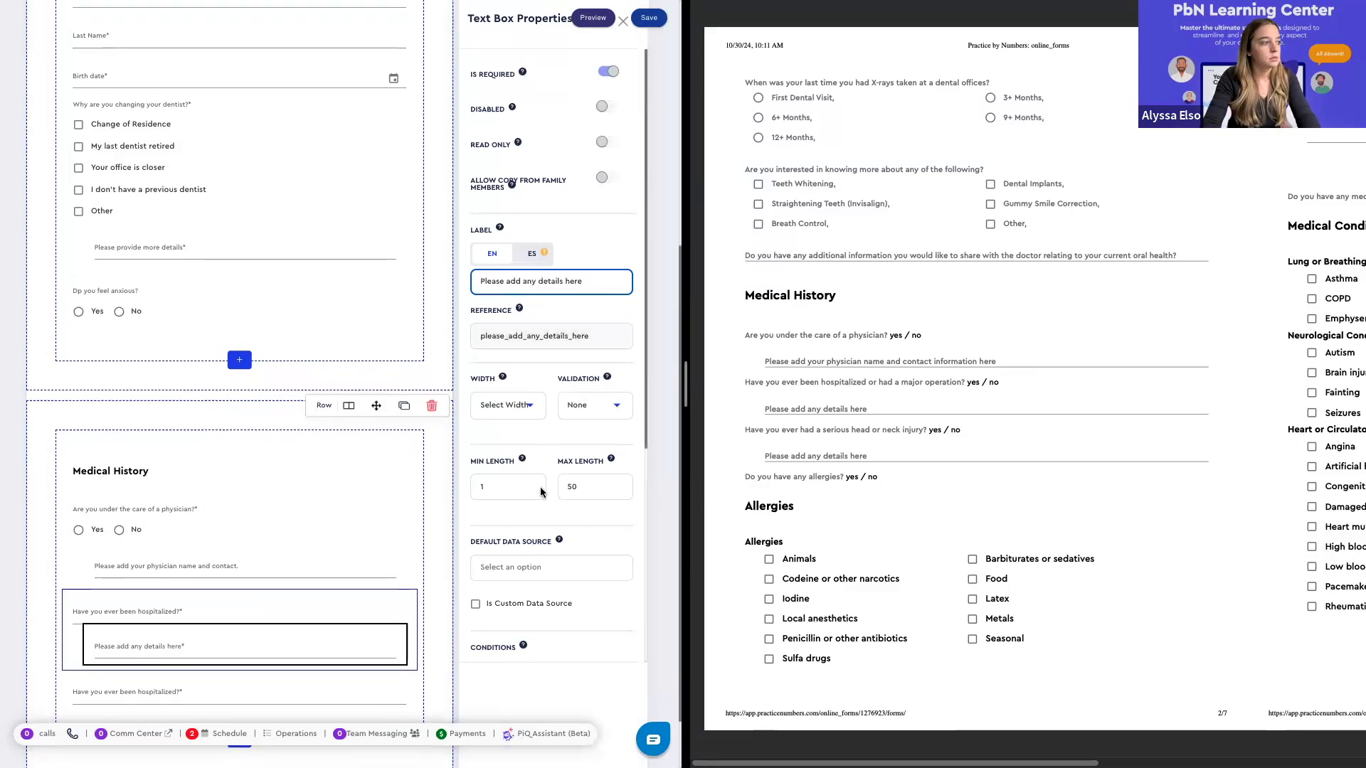
{"action": "left_click", "coordinate": [610, 73]}
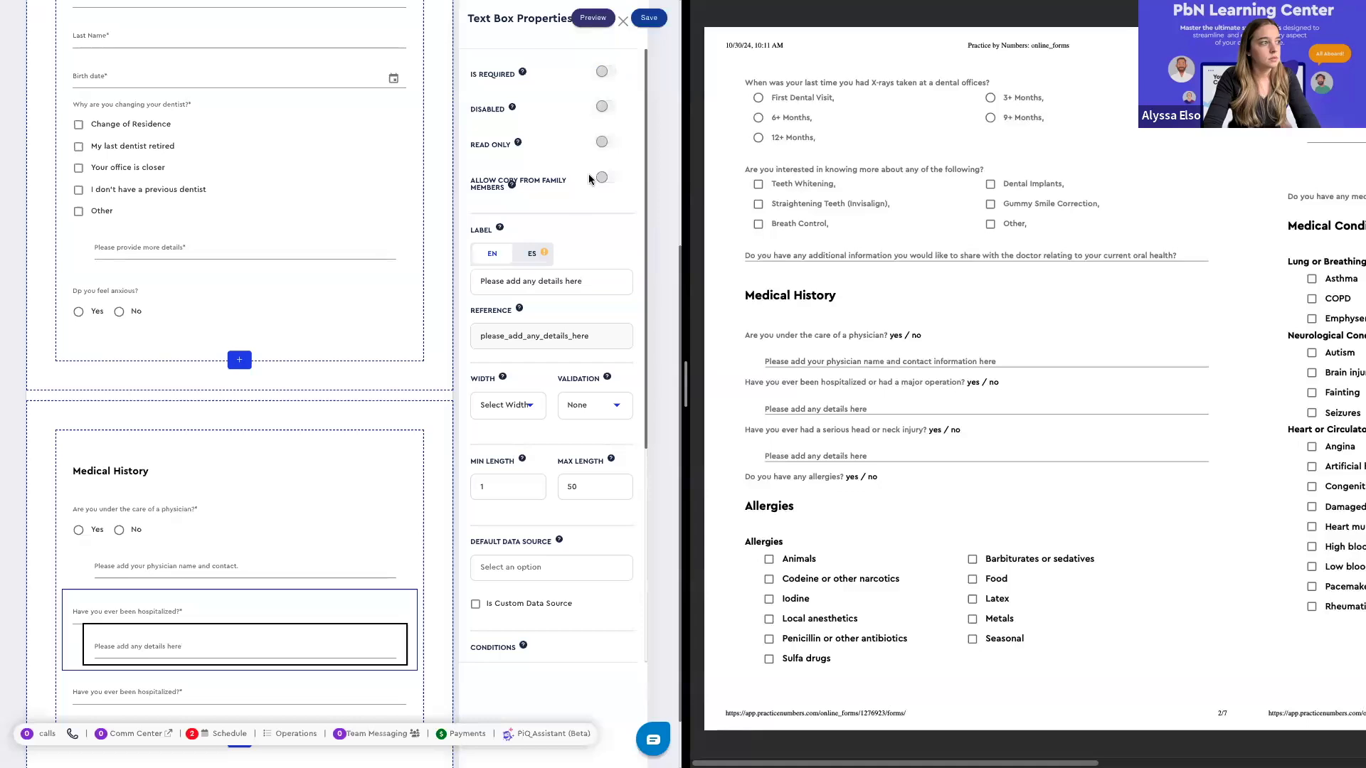
Make the nested details text box available only if the first "Have you ever been hospitalized?" text box is filled
{"action": "scroll", "coordinate": [610, 80], "scroll_direction": "down", "scroll_amount": 4}
{"action": "left_click", "coordinate": [539, 629]}
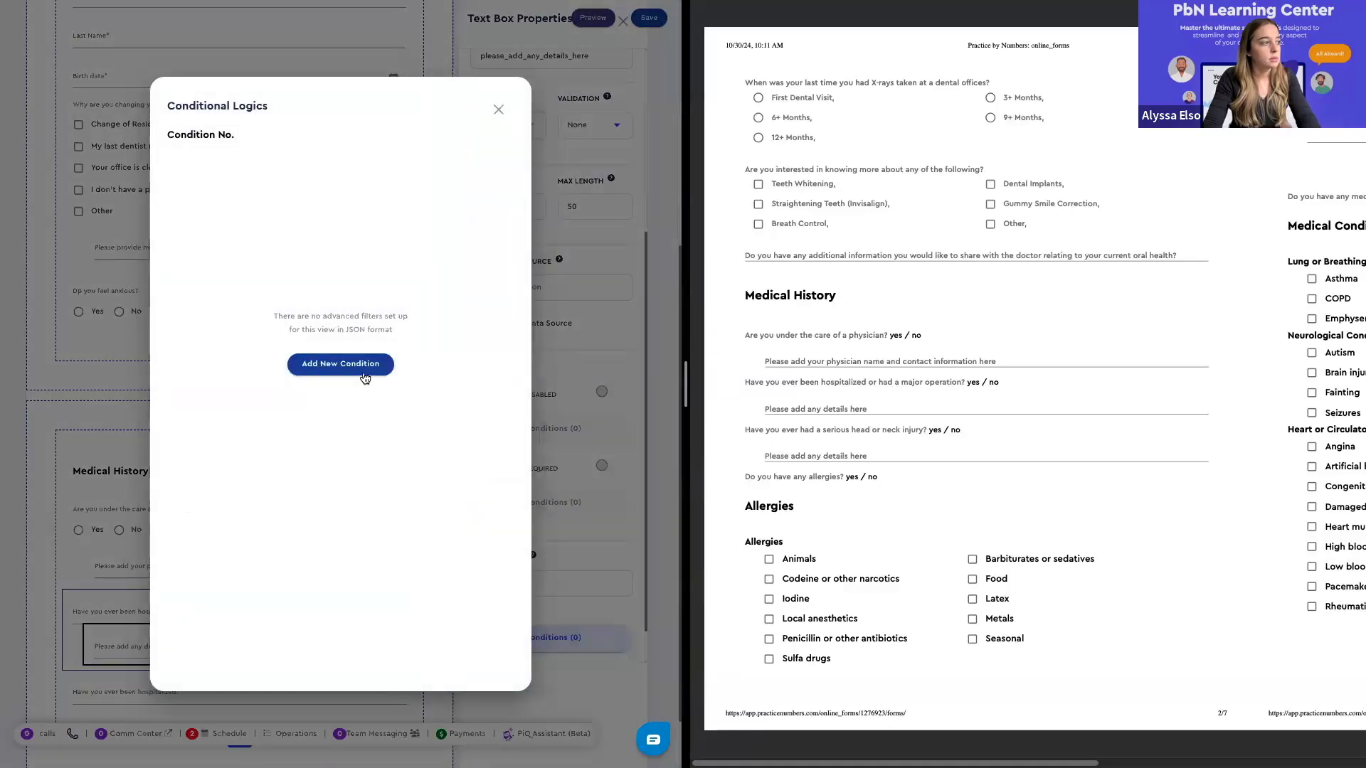
{"action": "left_click", "coordinate": [360, 365]}
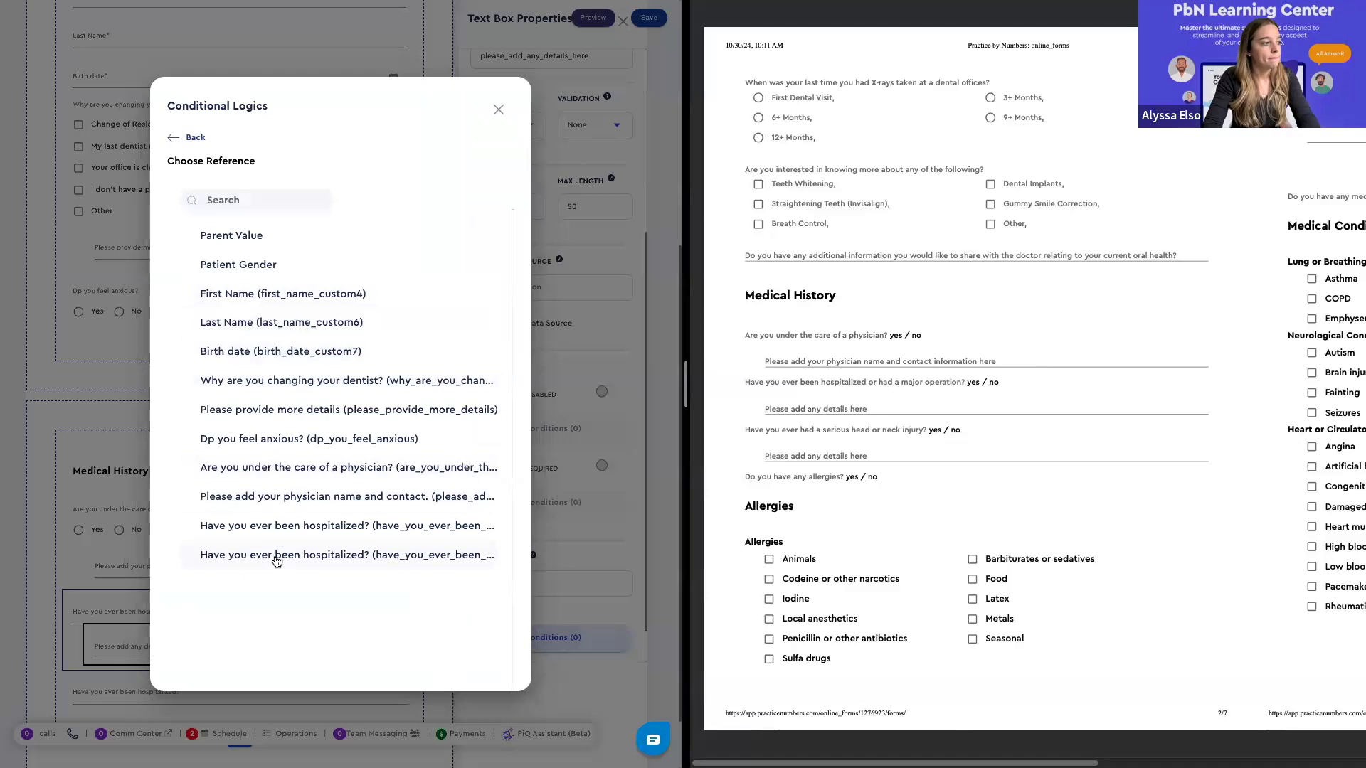
{"action": "left_click", "coordinate": [281, 533]}
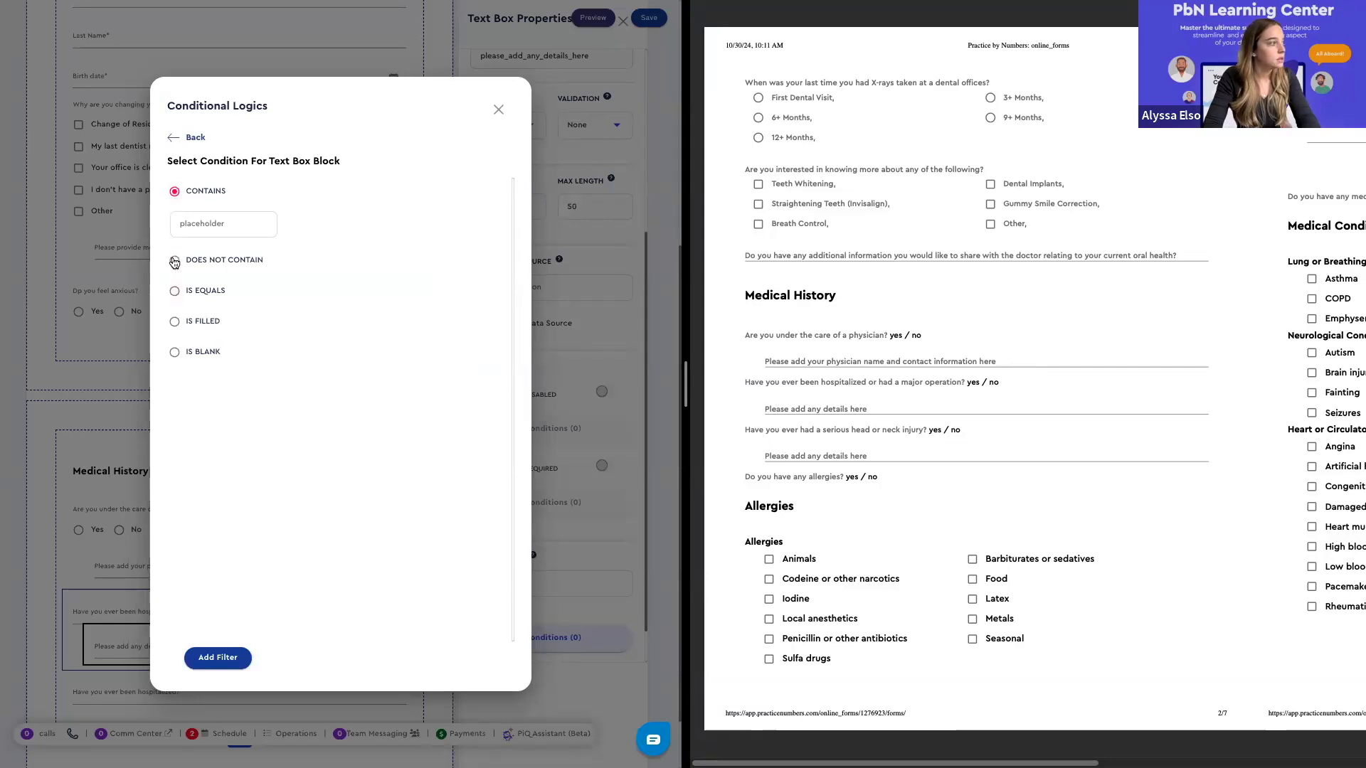
{"action": "left_click", "coordinate": [178, 142]}
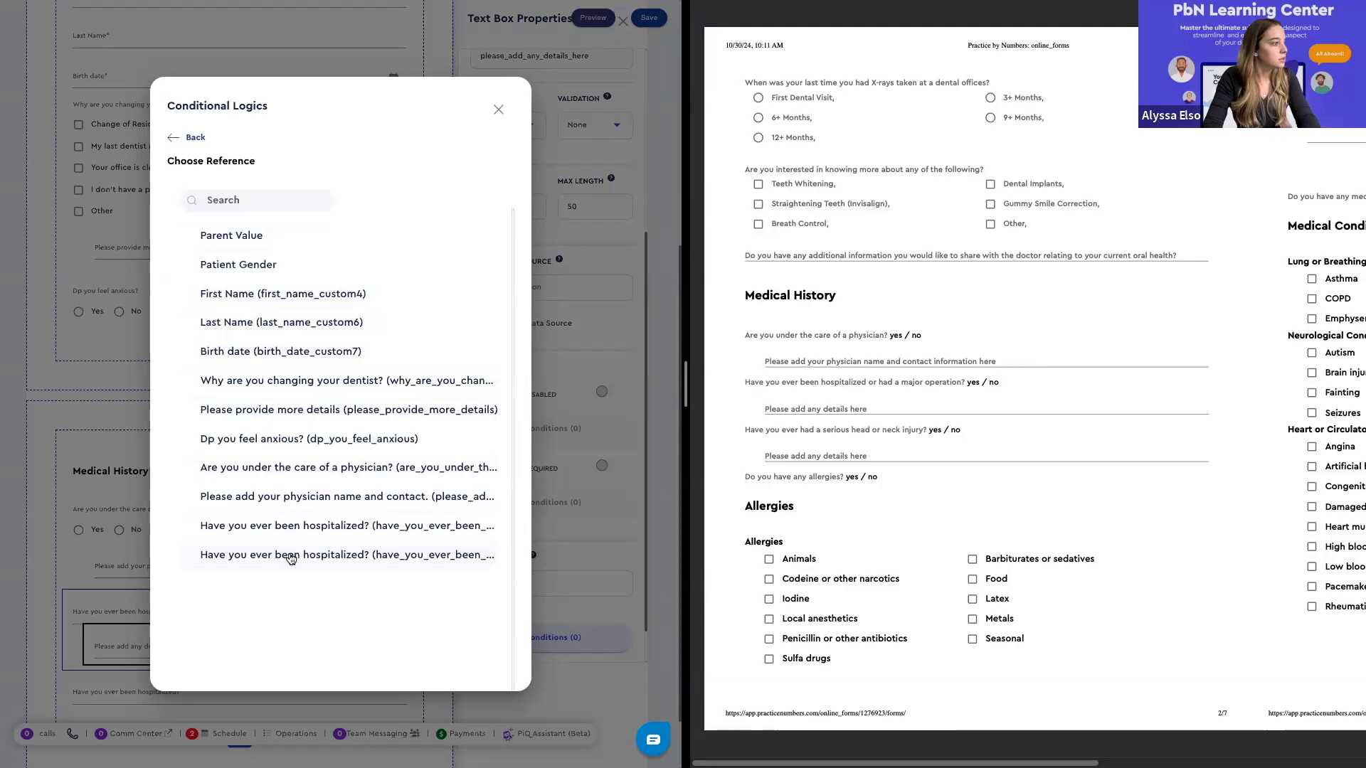
{"action": "left_click", "coordinate": [290, 527]}
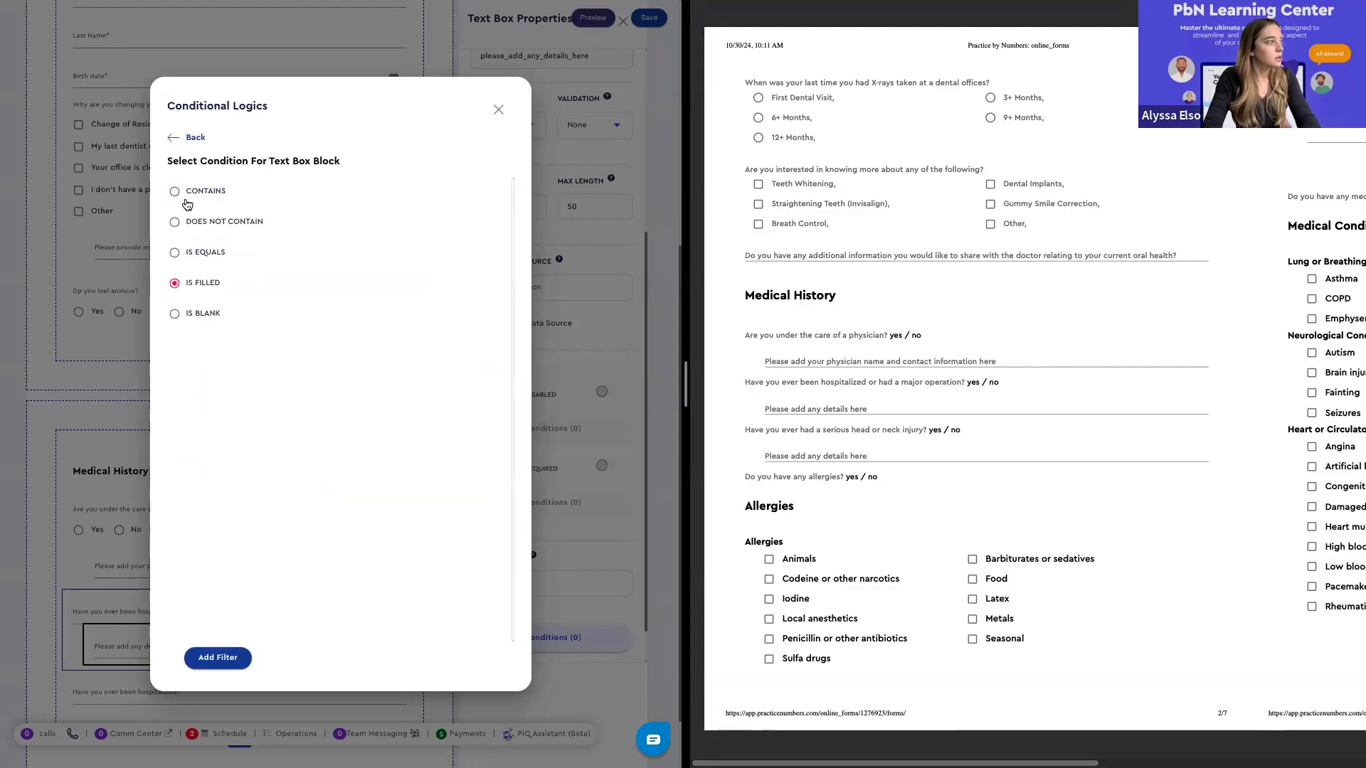
{"action": "left_click", "coordinate": [189, 220]}
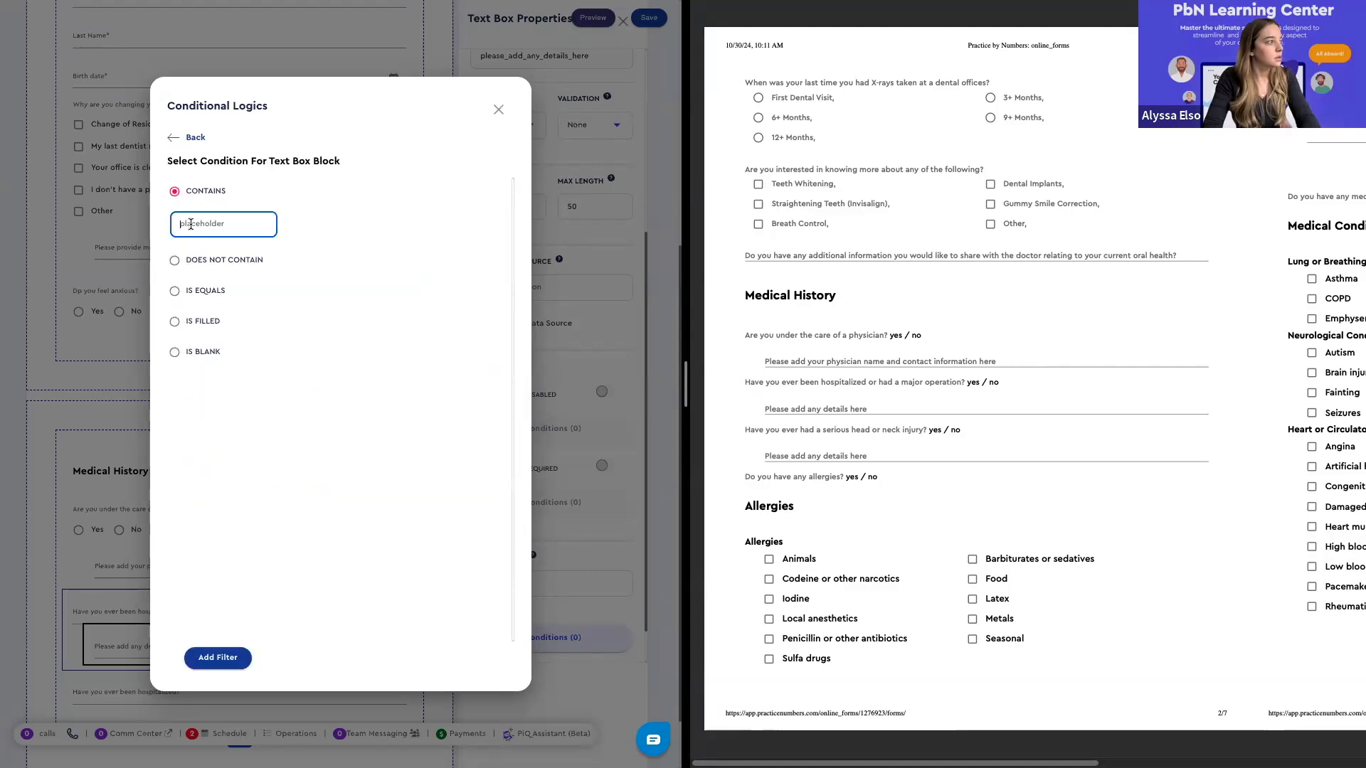
{"action": "left_click", "coordinate": [182, 321]}
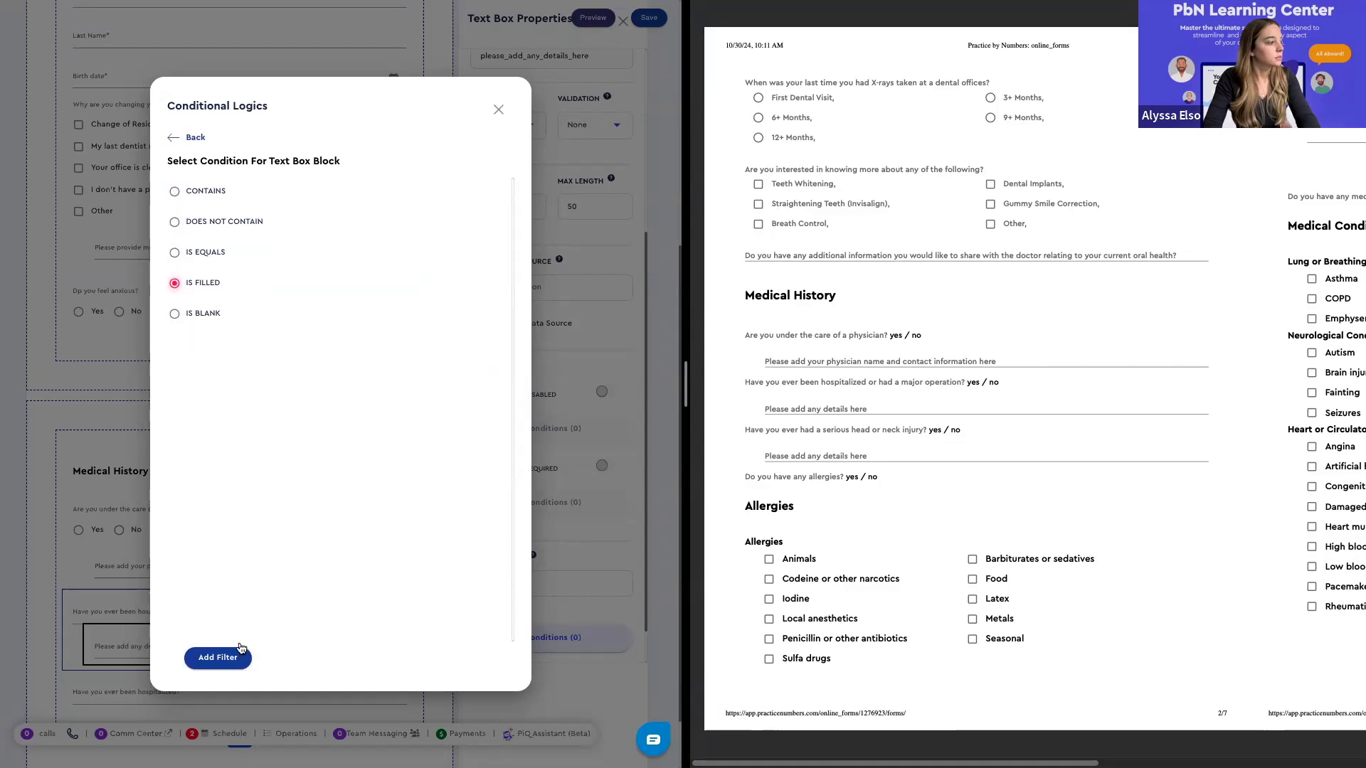
{"action": "left_click", "coordinate": [218, 657]}
{"action": "left_click", "coordinate": [498, 109]}
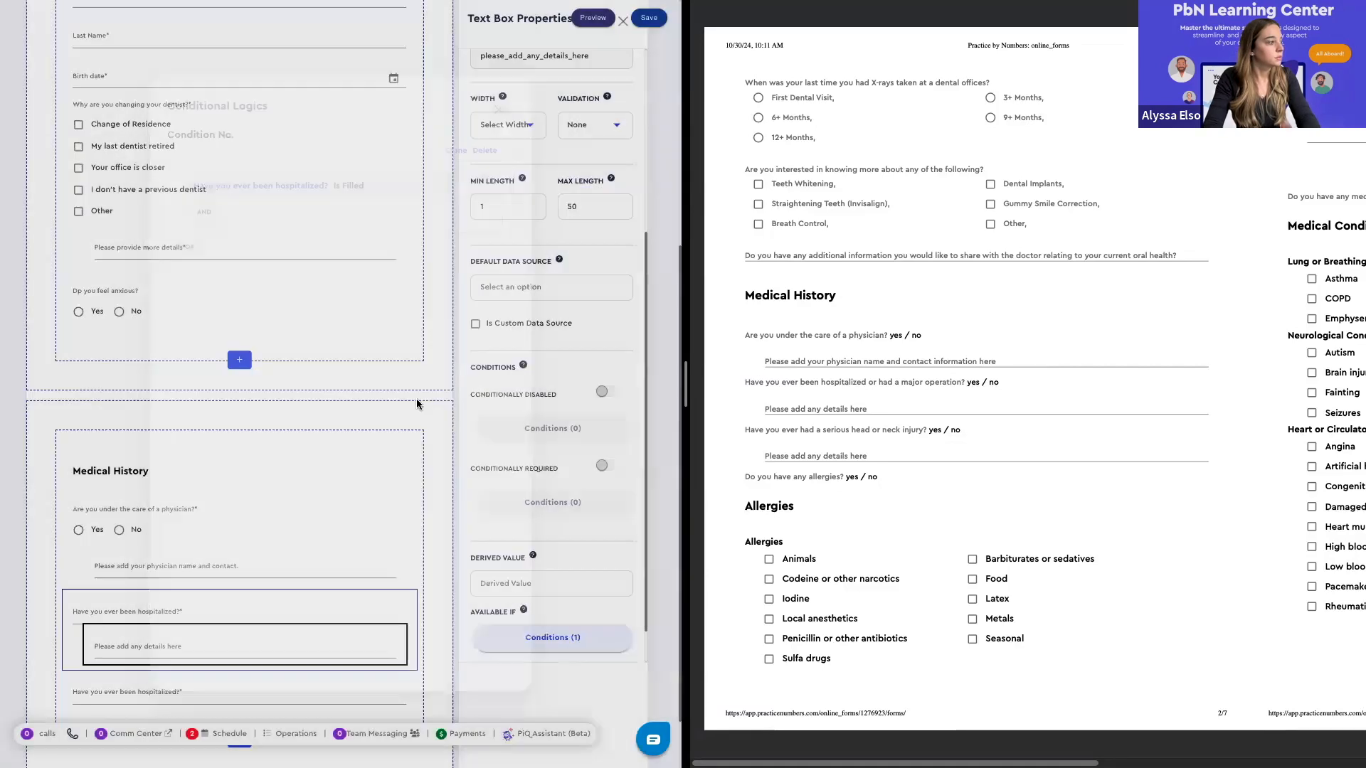
Delete the nested details text box and both "Have you ever been hospitalized?" text boxes from the Medical History section
{"action": "scroll", "coordinate": [322, 561], "scroll_direction": "down", "scroll_amount": 1}
{"action": "left_click", "coordinate": [176, 547]}
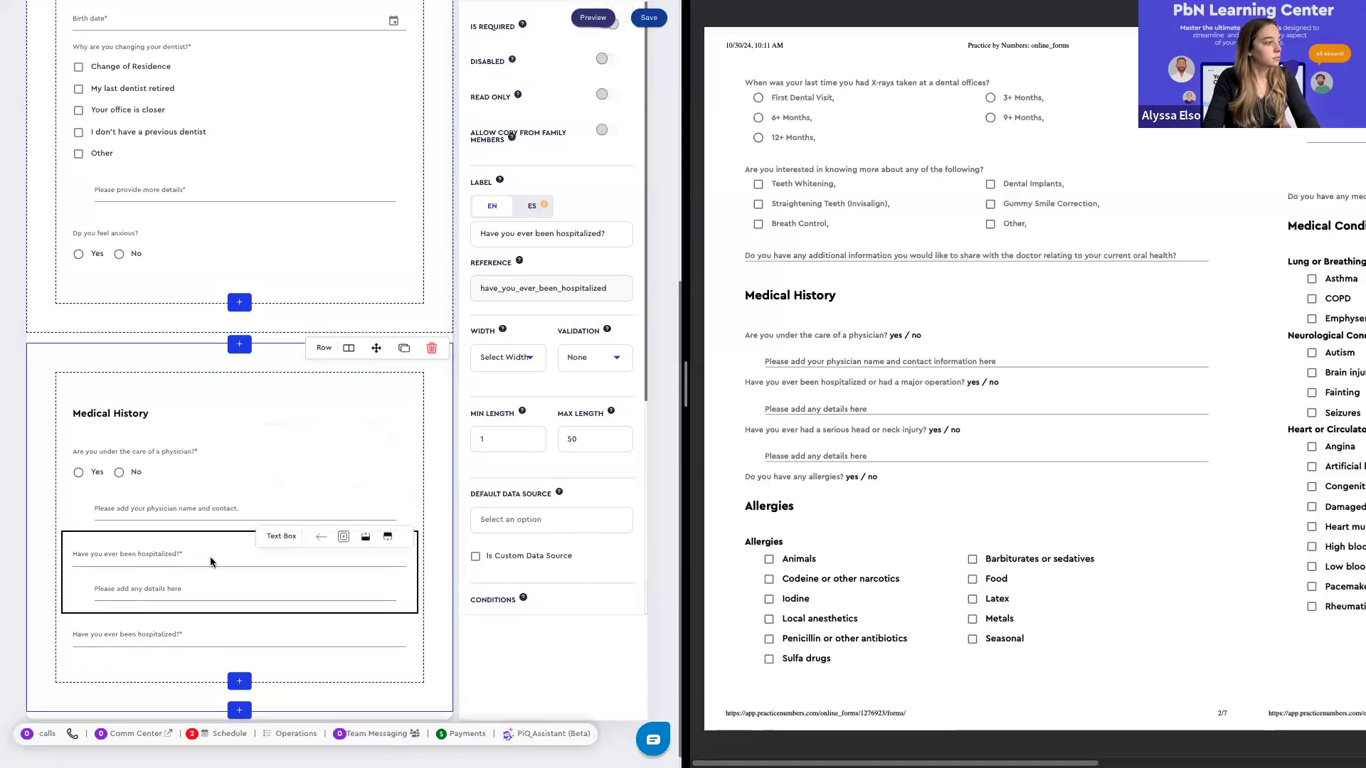
{"action": "left_click", "coordinate": [387, 558]}
{"action": "left_click", "coordinate": [377, 422]}
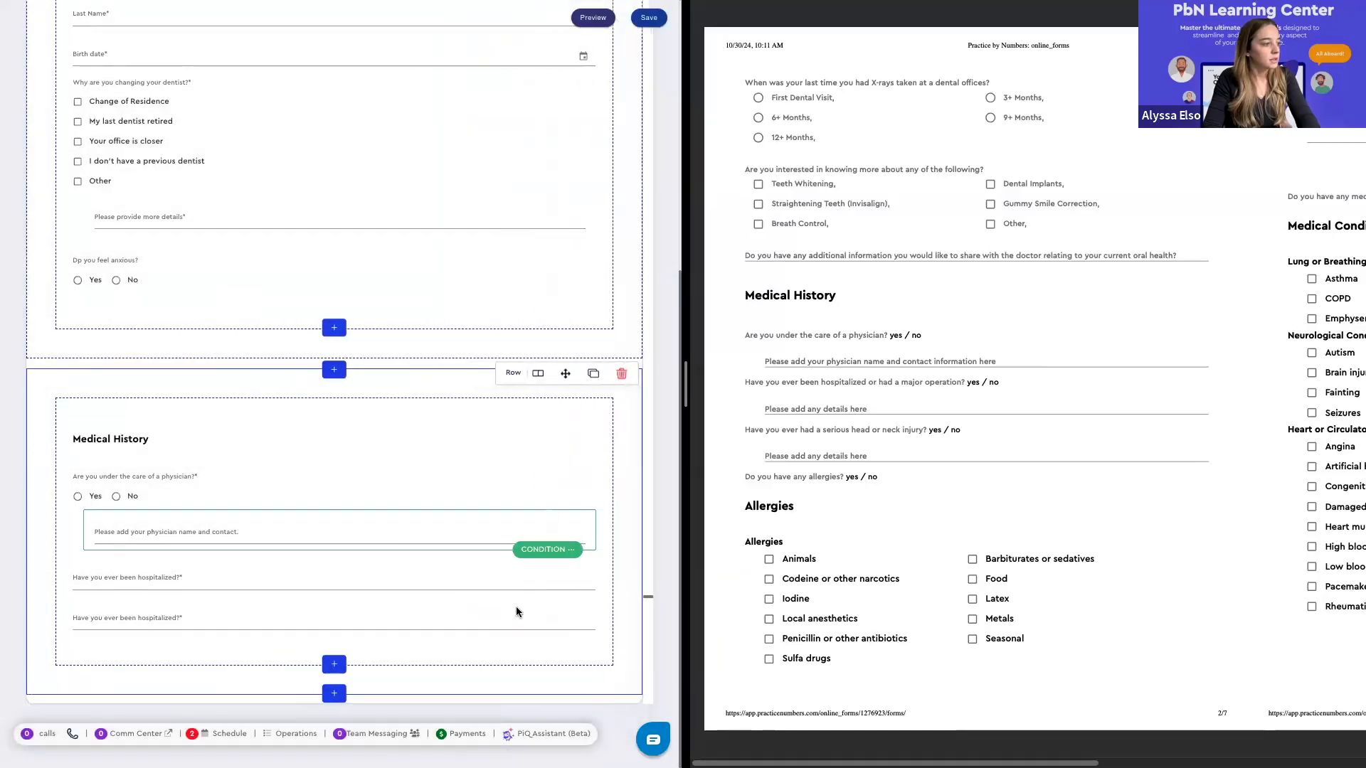
{"action": "left_click", "coordinate": [597, 601]}
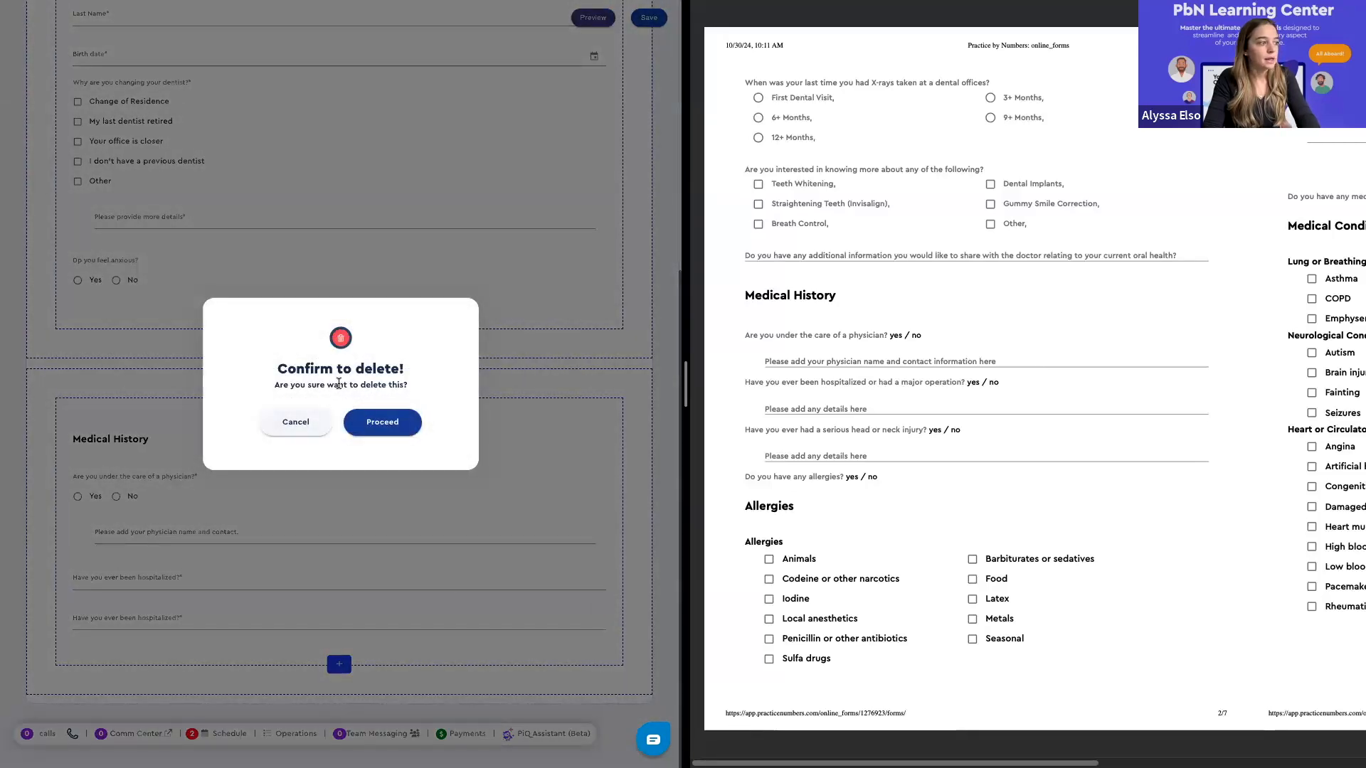
{"action": "left_click", "coordinate": [370, 425]}
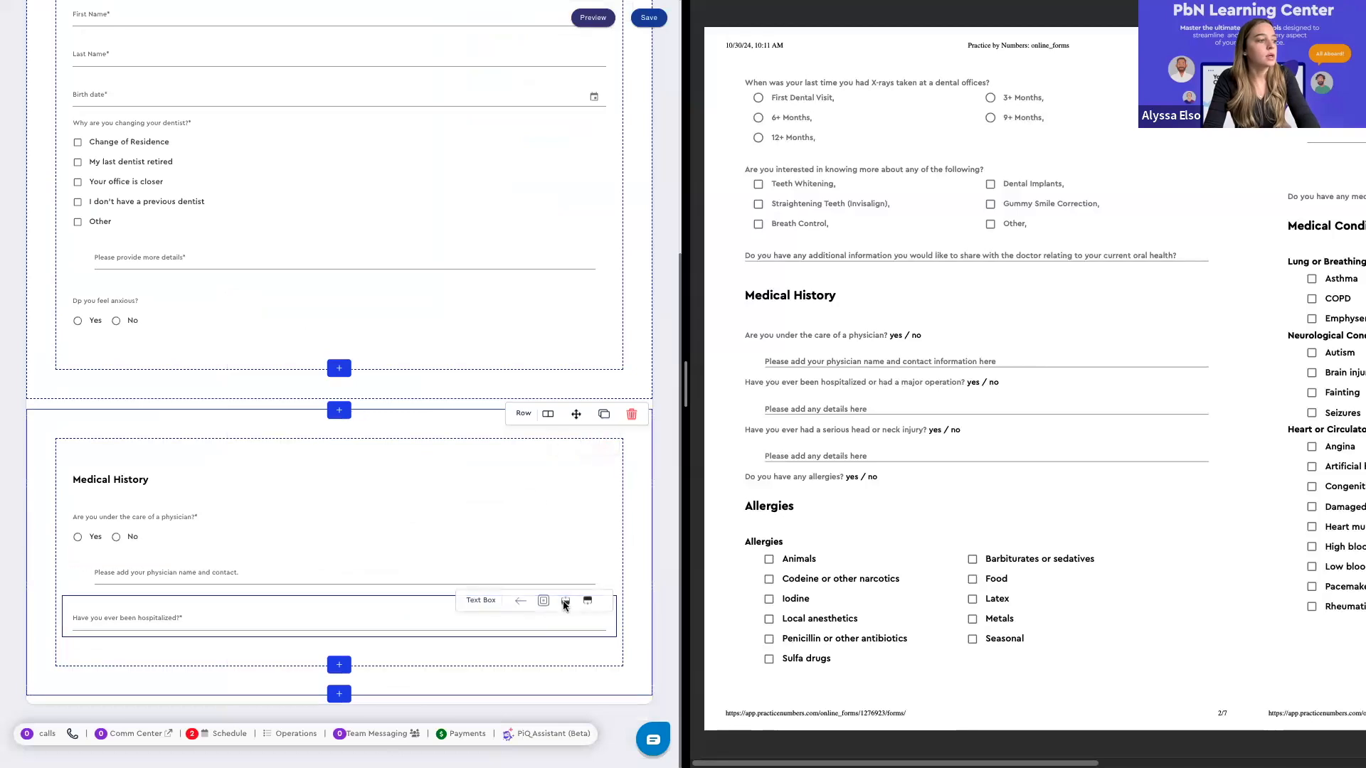
{"action": "left_click", "coordinate": [596, 602]}
{"action": "left_click", "coordinate": [381, 425]}
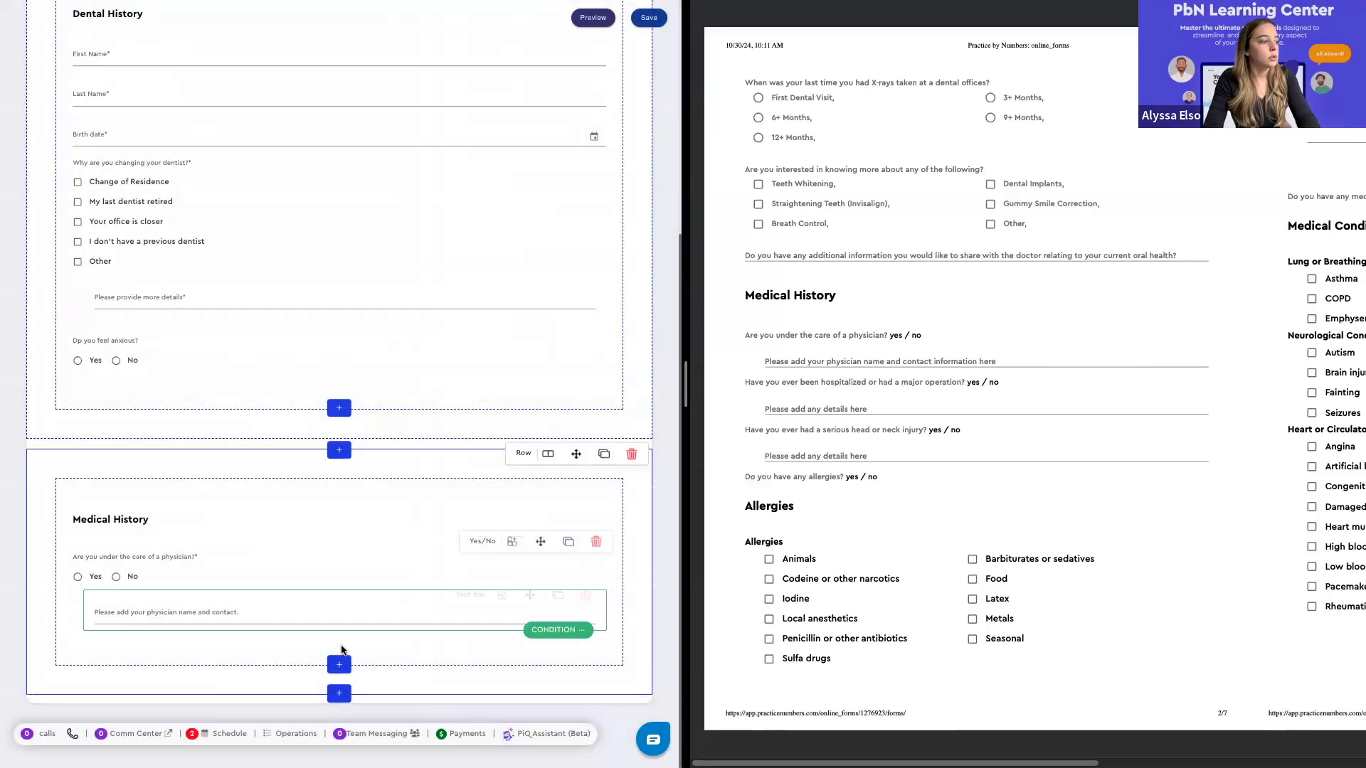
Add a Yes/No question at the end of the Medical History section, labelled "Have you ever been hospitalized?", and save the form
{"action": "left_click", "coordinate": [342, 662]}
{"action": "scroll", "coordinate": [418, 483], "scroll_direction": "down", "scroll_amount": 4}
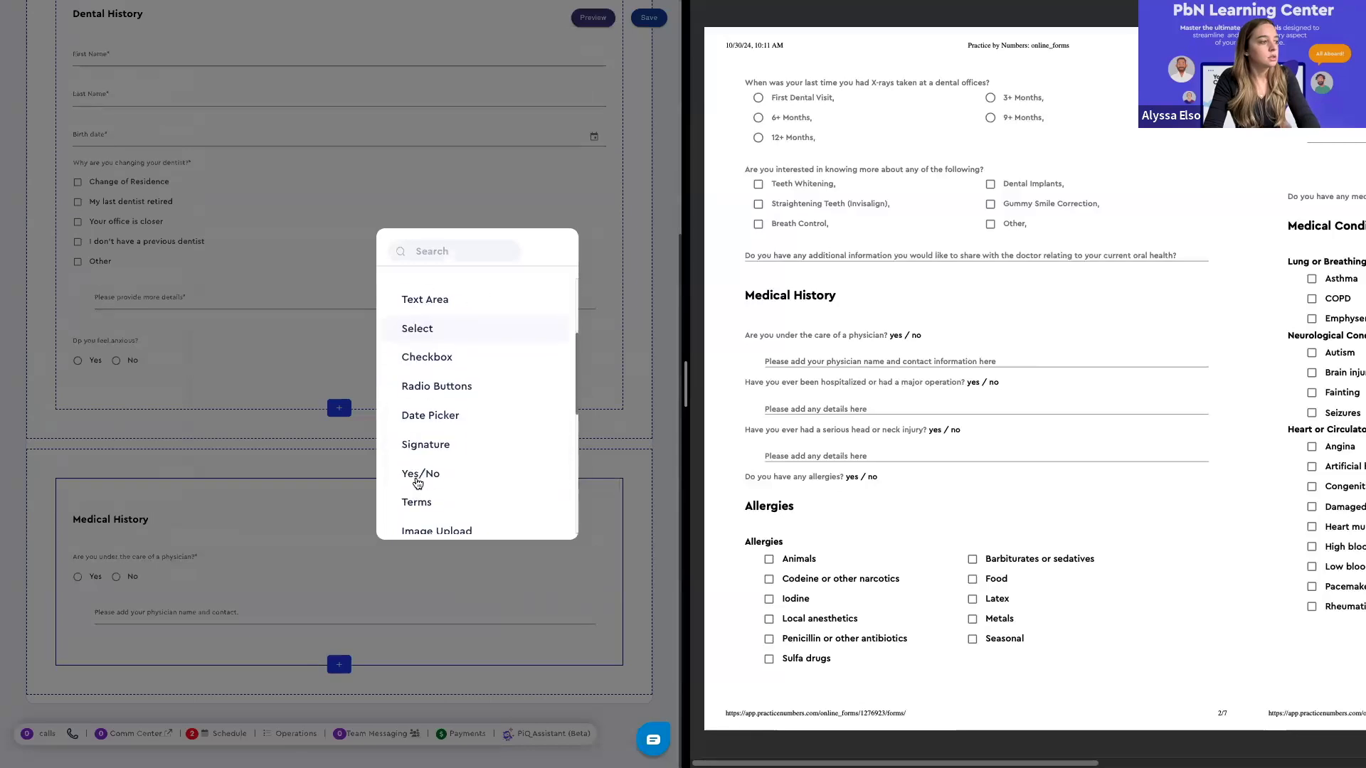
{"action": "left_click", "coordinate": [417, 443]}
{"action": "left_click", "coordinate": [534, 239]}
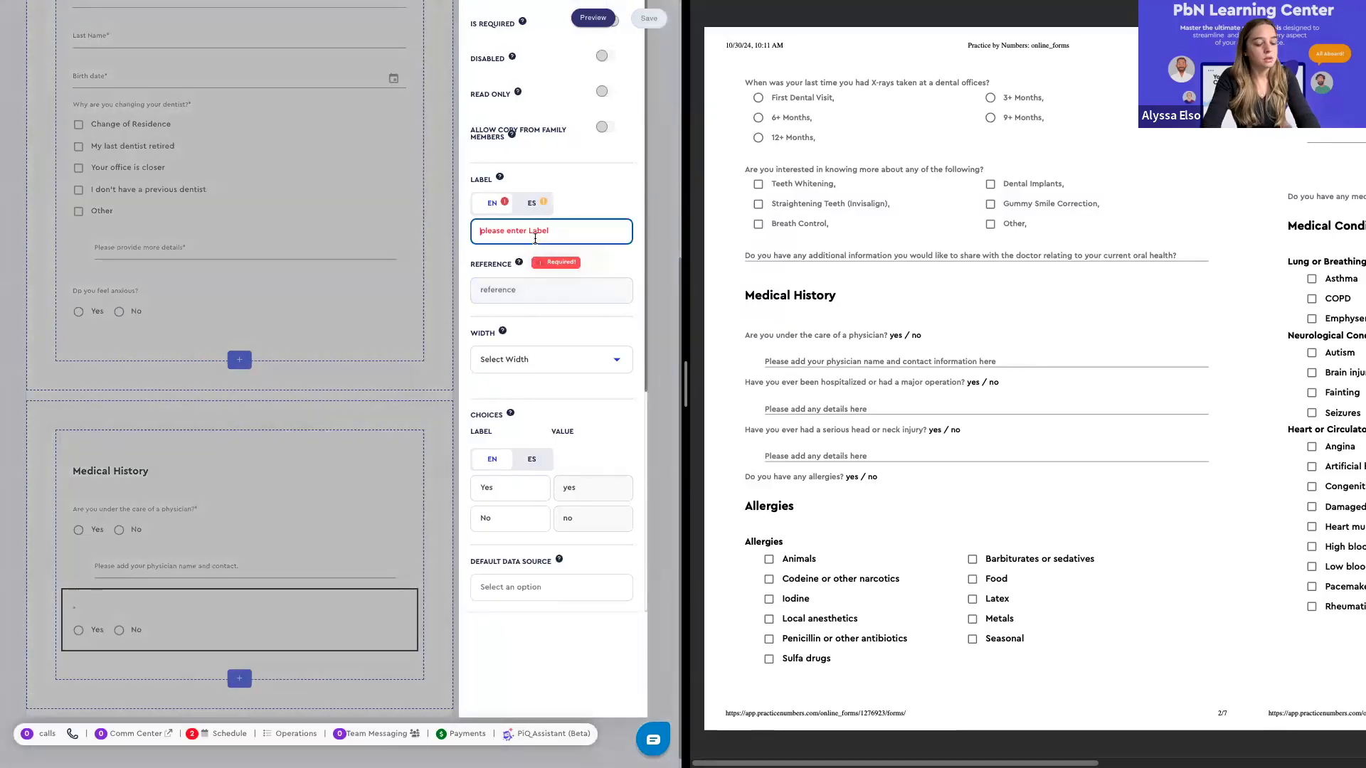
{"action": "type", "text": "Have you ever "}
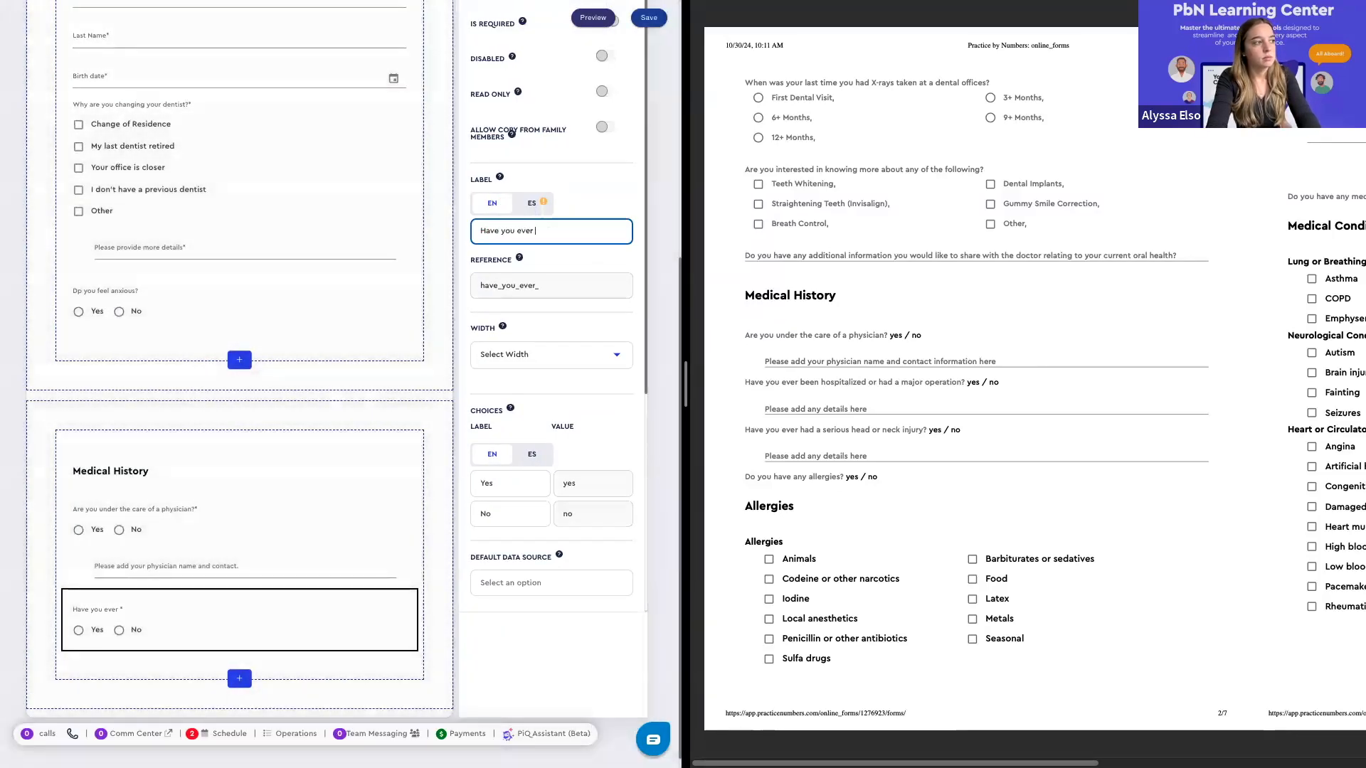
{"action": "type", "text": "been hospitalized?"}
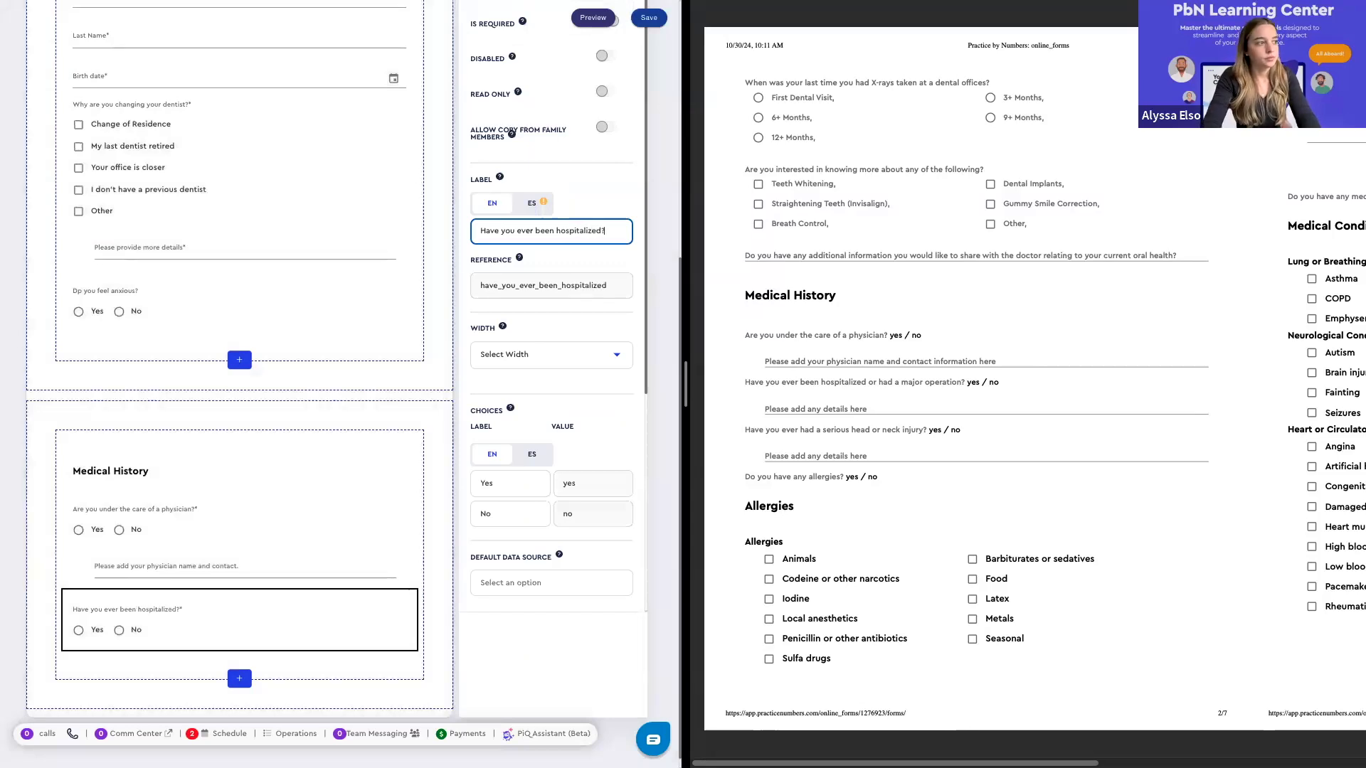
{"action": "left_click", "coordinate": [643, 18]}
{"action": "left_click", "coordinate": [406, 418]}
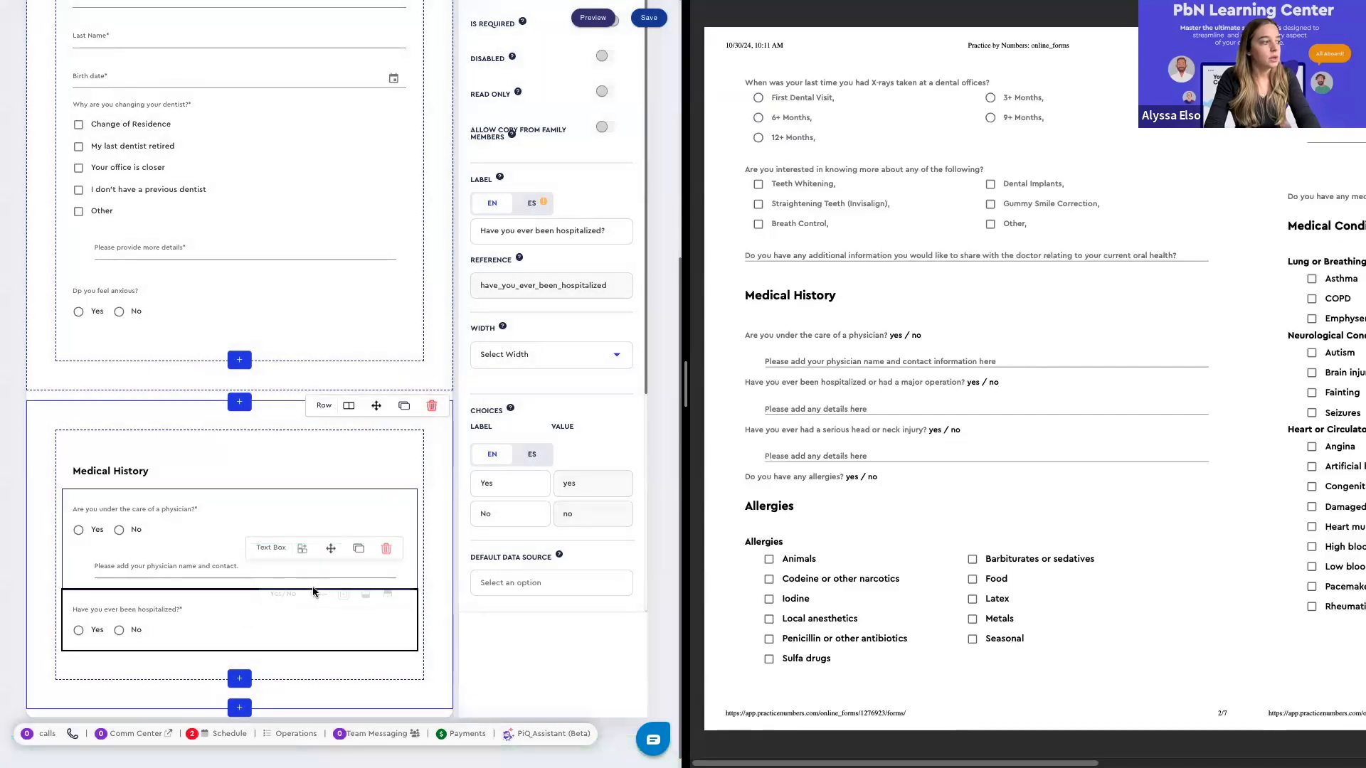
Nest an optional text box under the hospitalization question, labelled "Please add any details"
{"action": "left_click", "coordinate": [343, 594]}
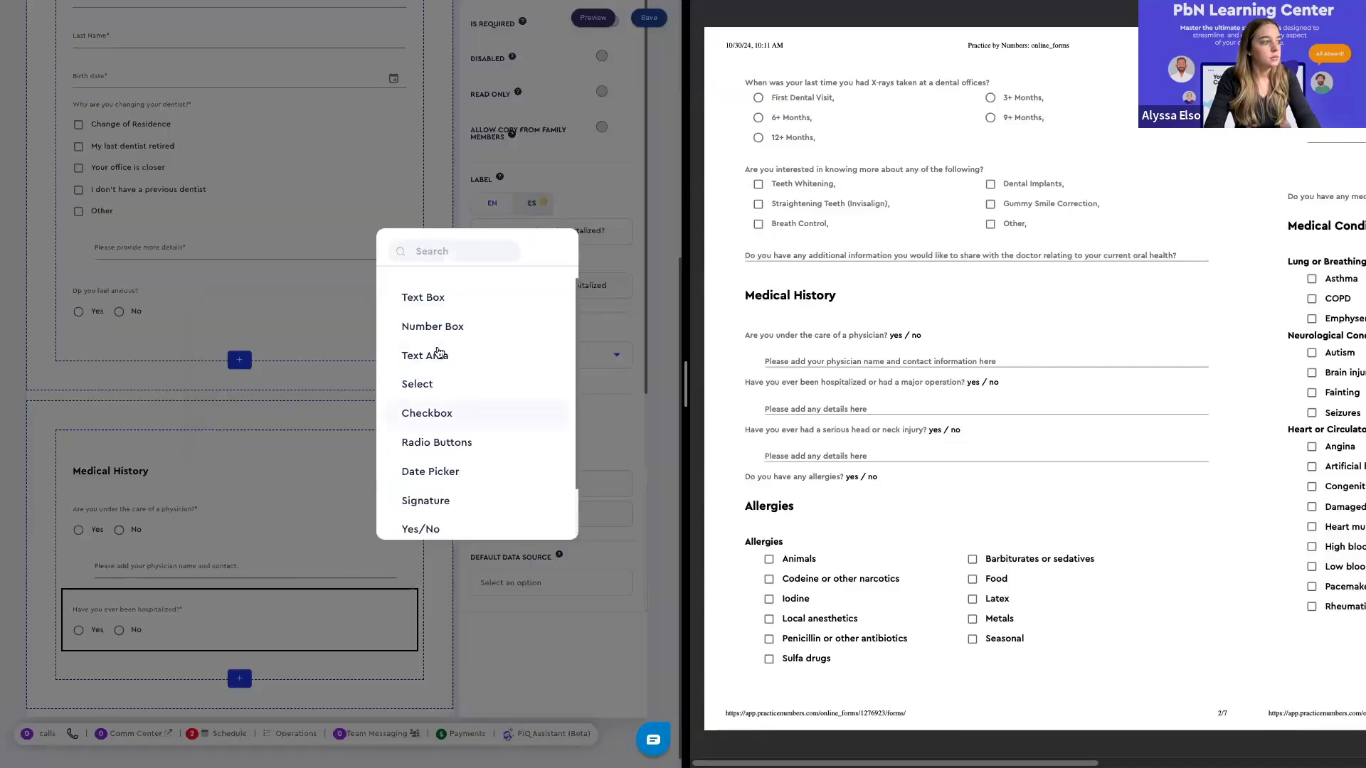
{"action": "left_click", "coordinate": [427, 297]}
{"action": "left_click", "coordinate": [535, 271]}
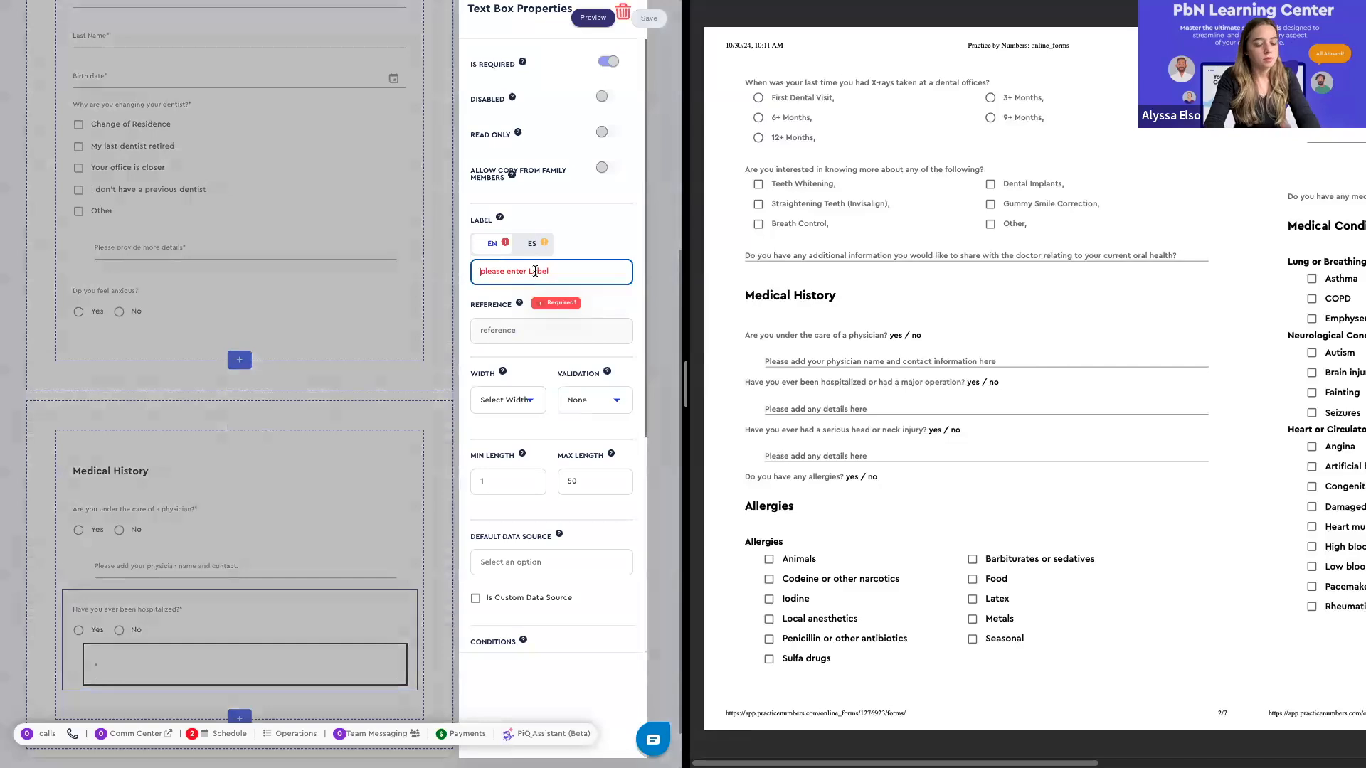
{"action": "type", "text": "Please add any details"}
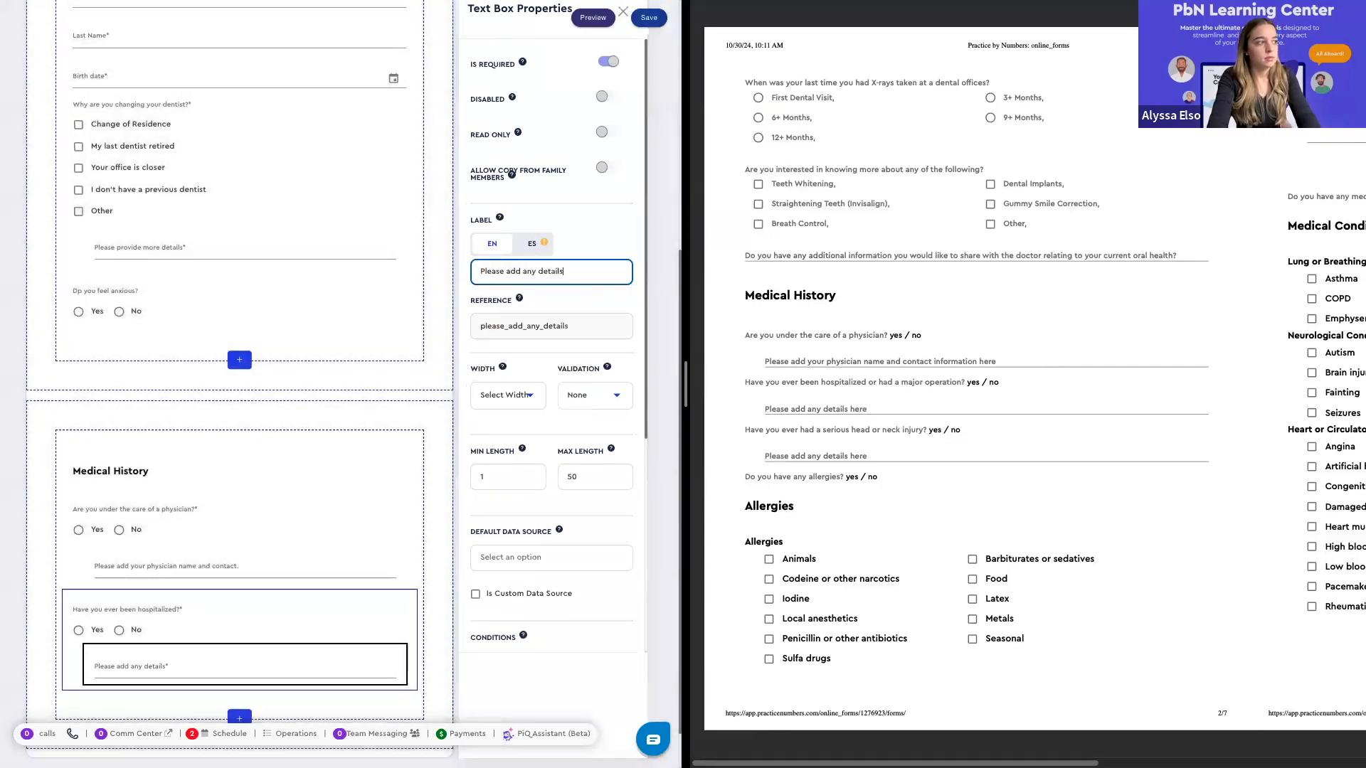
{"action": "left_click", "coordinate": [609, 63]}
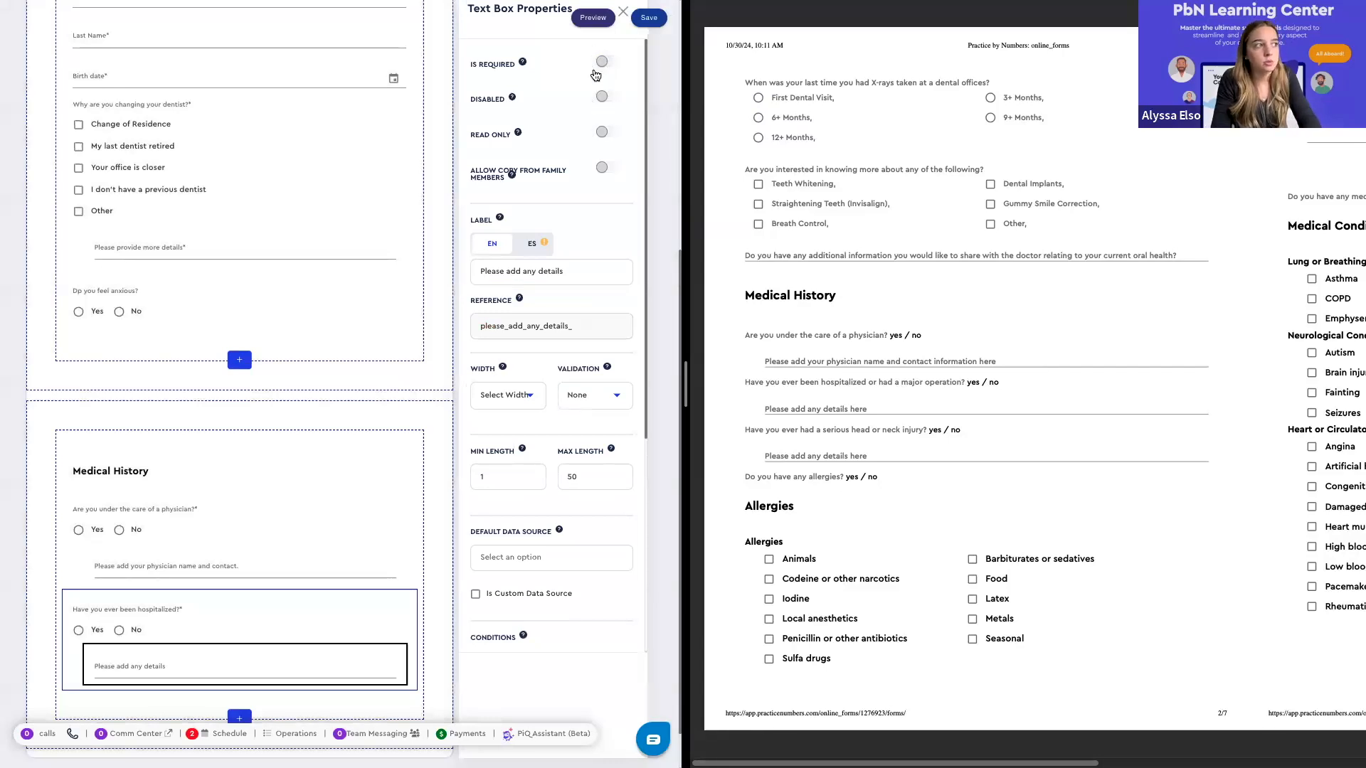
Make the nested details text box available only if "Have you ever been hospitalized?" is yes
{"action": "scroll", "coordinate": [567, 271], "scroll_direction": "down", "scroll_amount": 5}
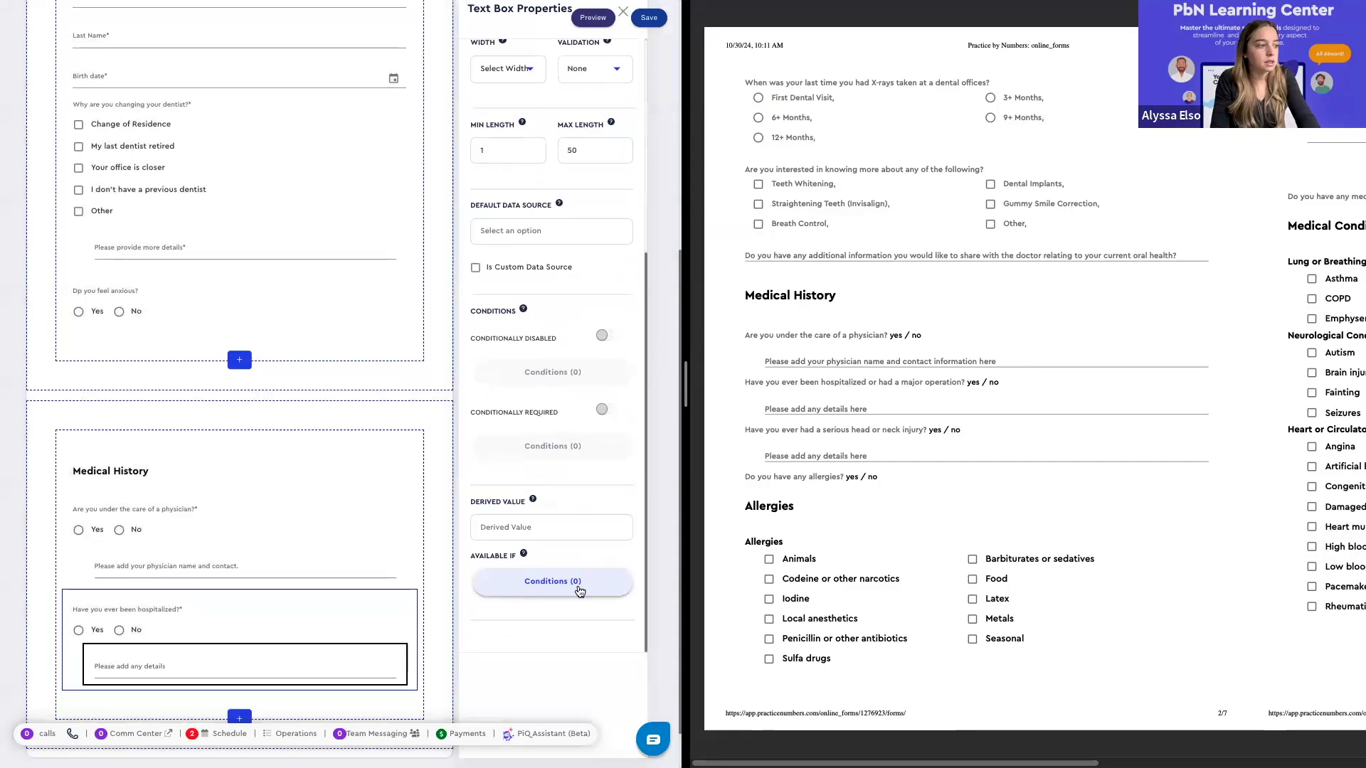
{"action": "left_click", "coordinate": [580, 586]}
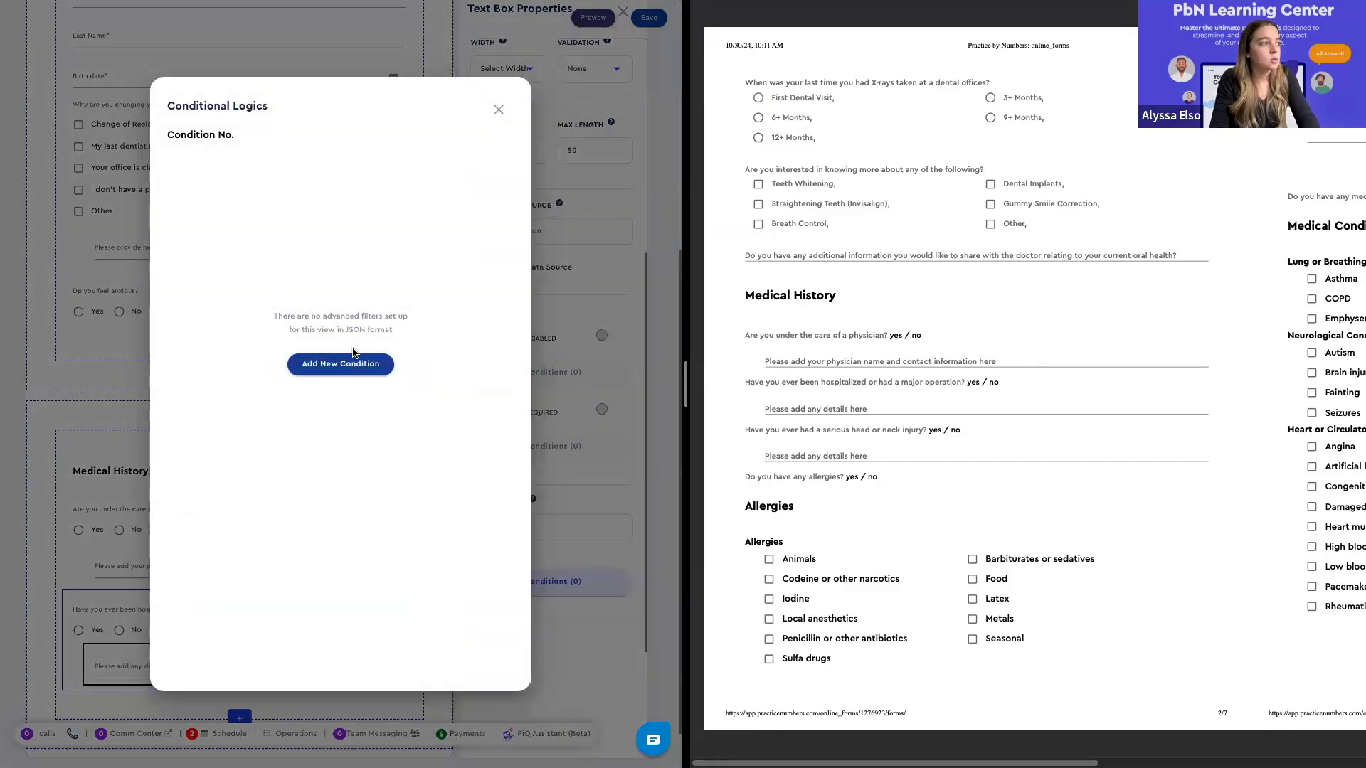
{"action": "left_click", "coordinate": [353, 365]}
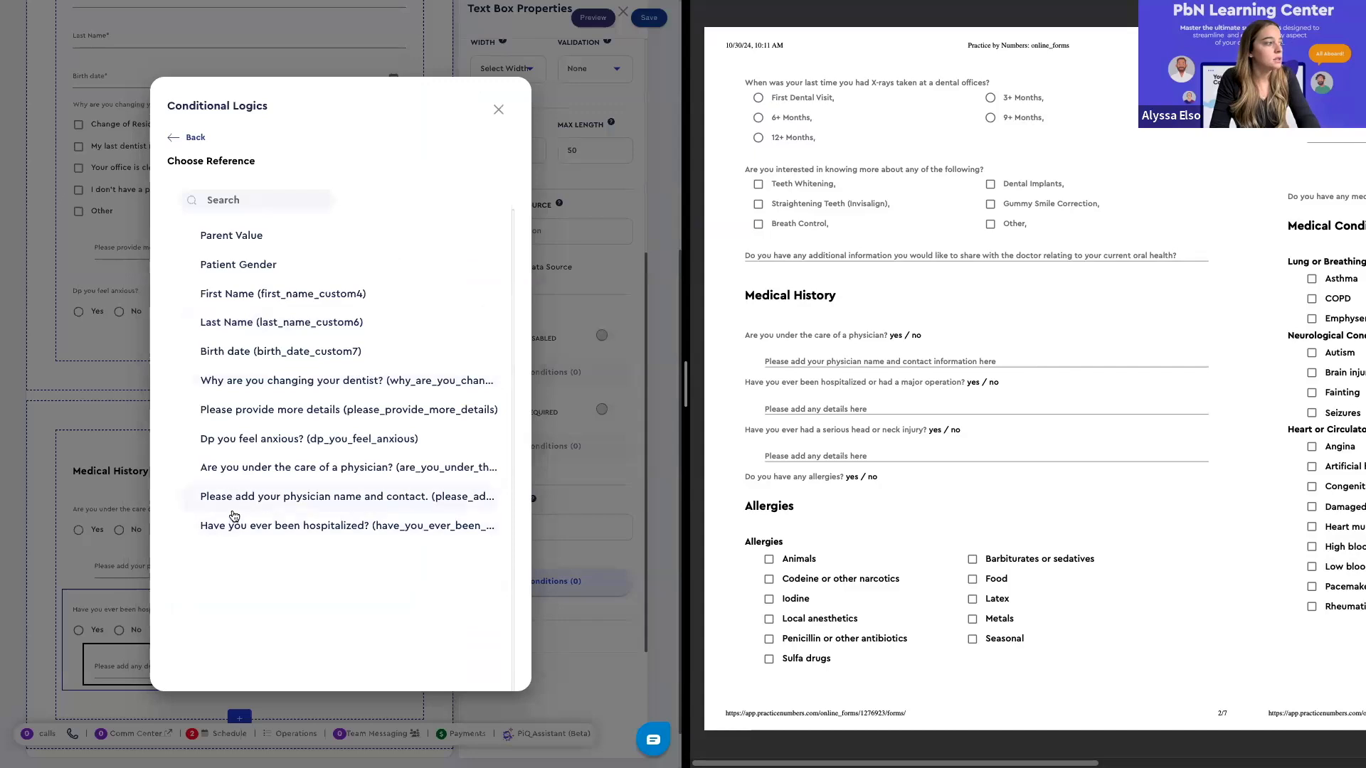
{"action": "left_click", "coordinate": [232, 521]}
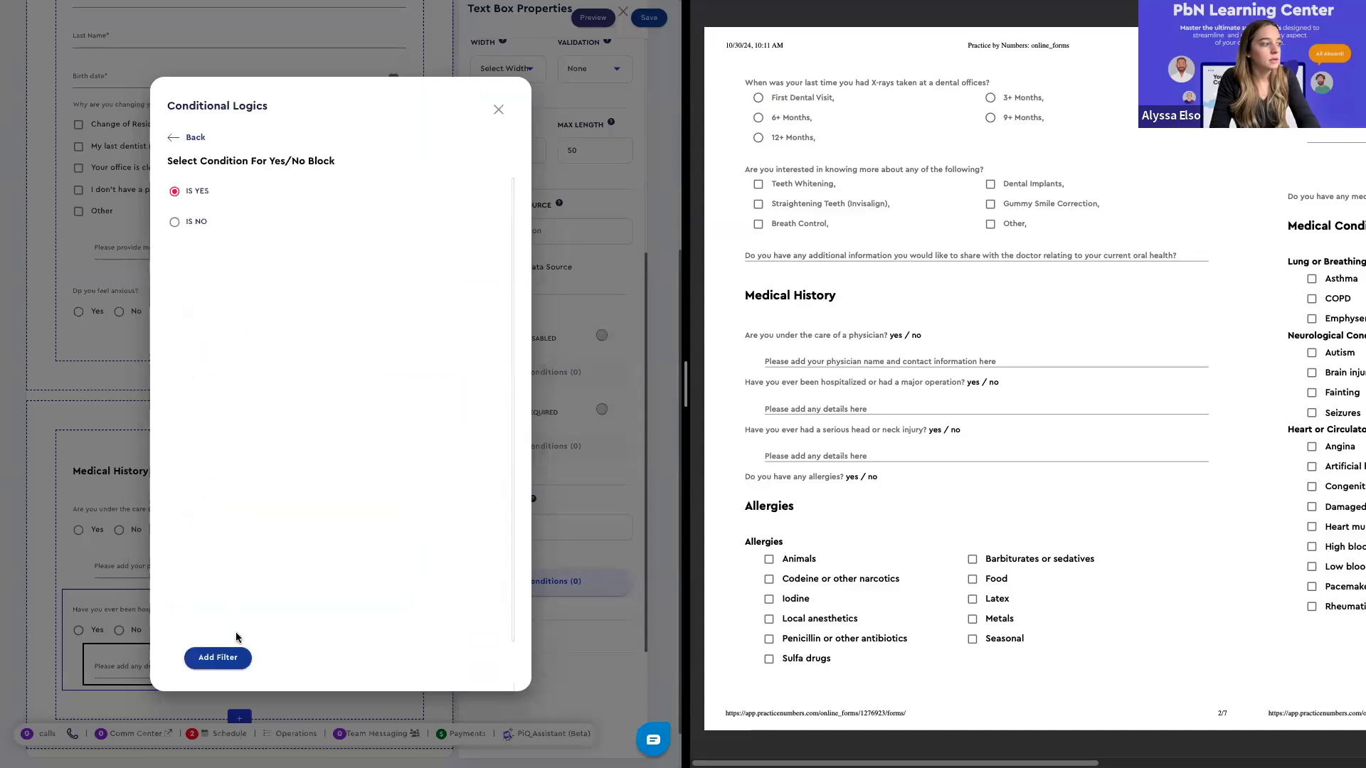
{"action": "left_click", "coordinate": [229, 657]}
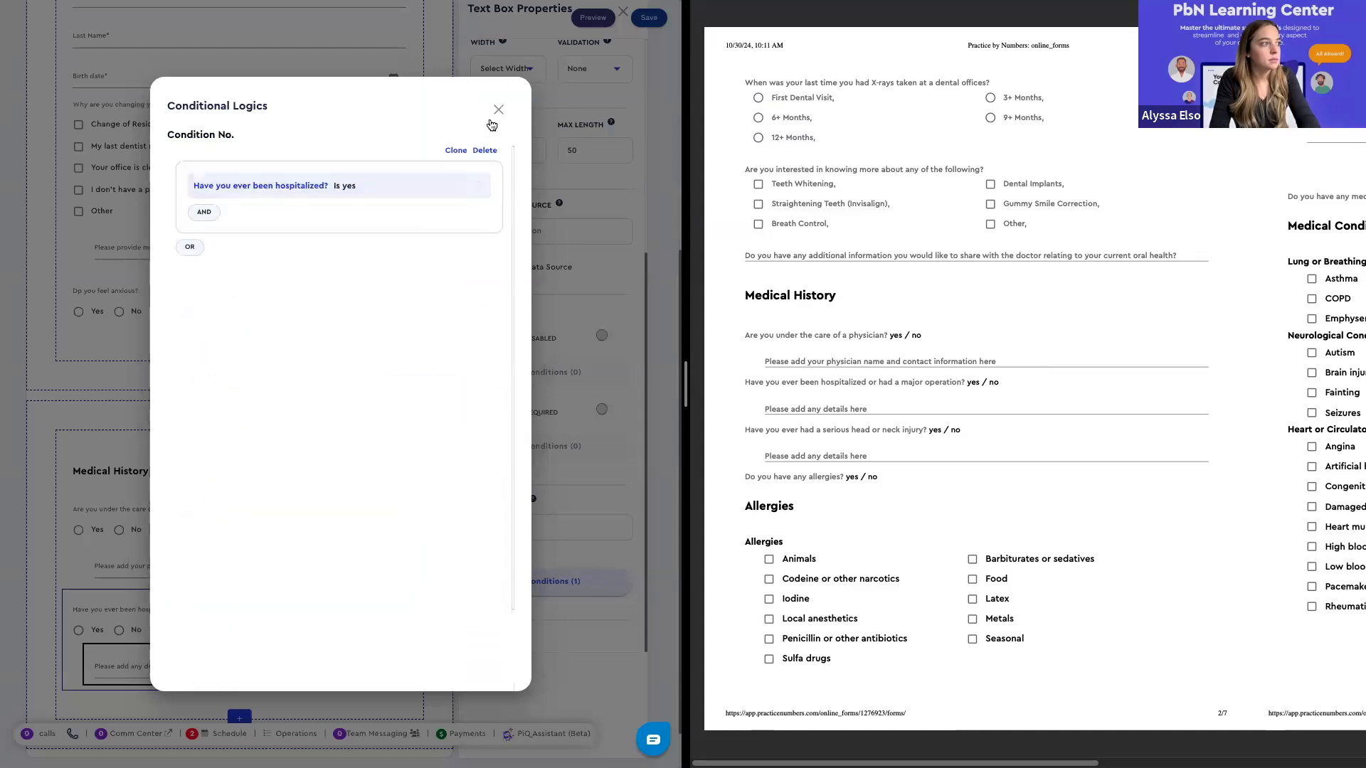
{"action": "left_click", "coordinate": [498, 109]}
Move the hospitalization question above the physician question and back below it
{"action": "scroll", "coordinate": [168, 579], "scroll_direction": "down", "scroll_amount": 1}
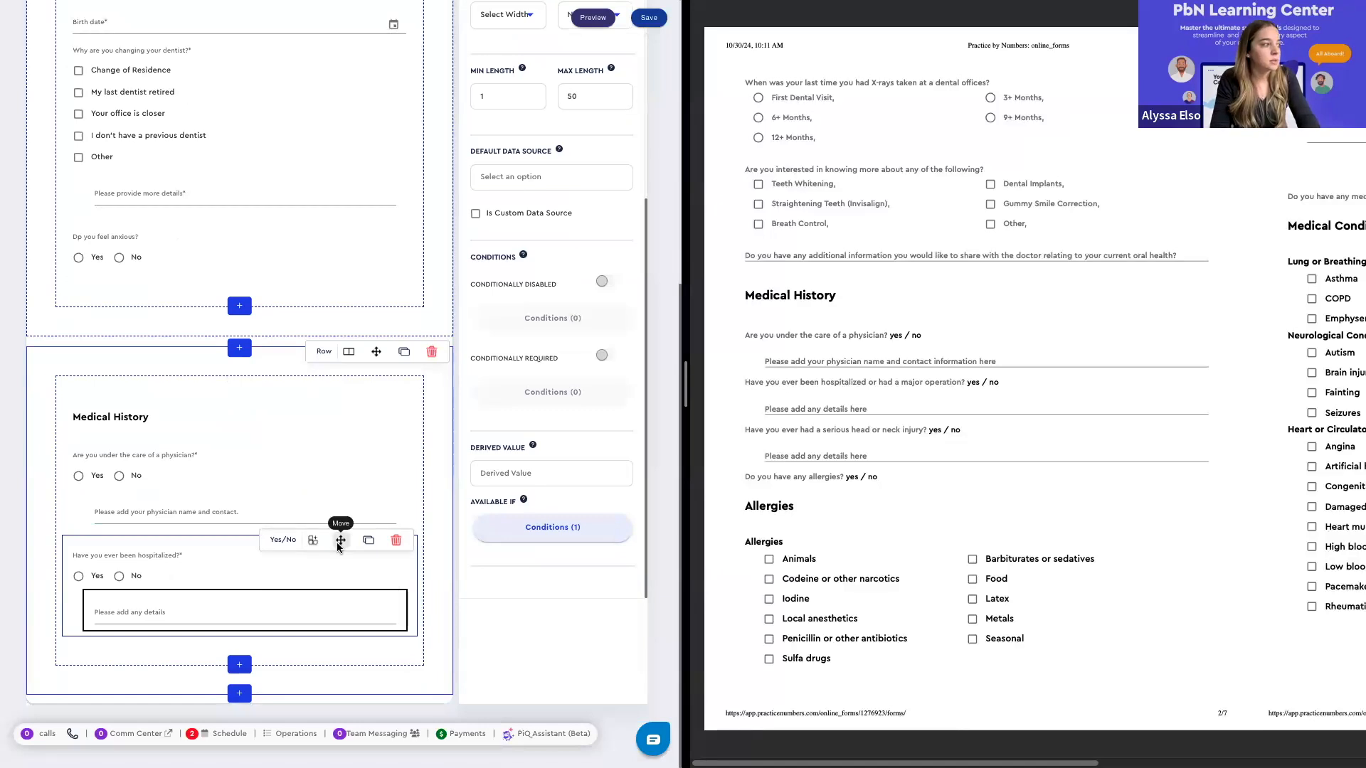
{"action": "left_click", "coordinate": [338, 545]}
{"action": "left_click_drag", "start_coordinate": [339, 547], "coordinate": [64, 527]}
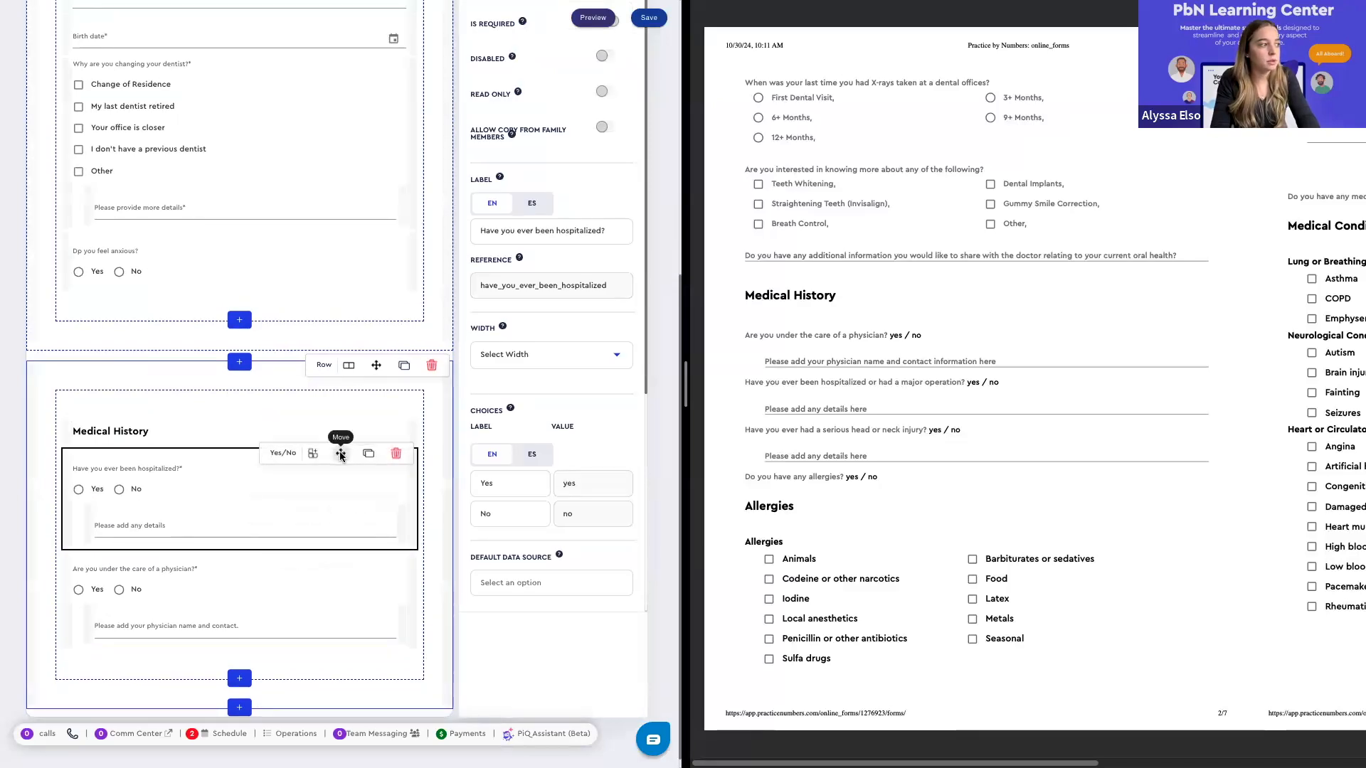
{"action": "left_click_drag", "start_coordinate": [341, 455], "coordinate": [412, 630]}
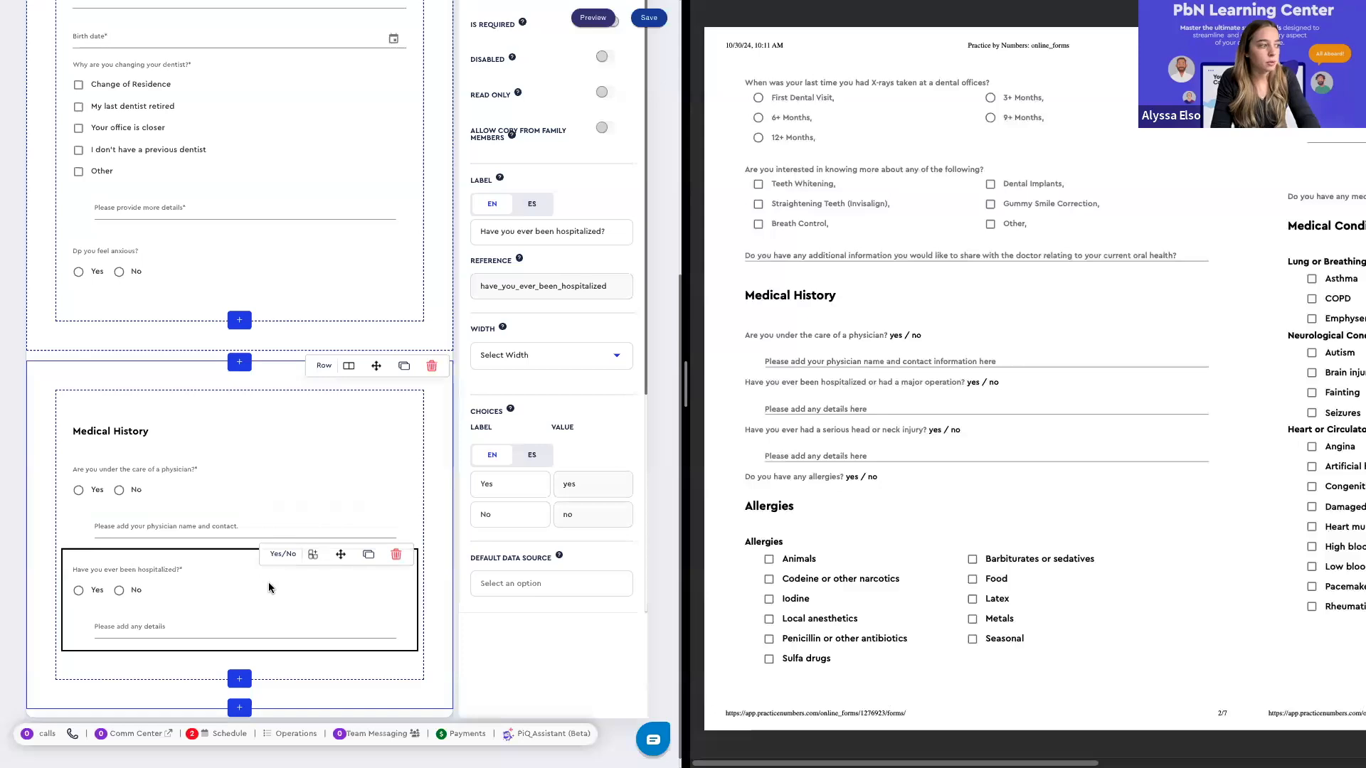
Add a Medications component below the hospitalization question in Medical History, labelled "Please list all medications."
{"action": "scroll", "coordinate": [858, 457], "scroll_direction": "down", "scroll_amount": 10}
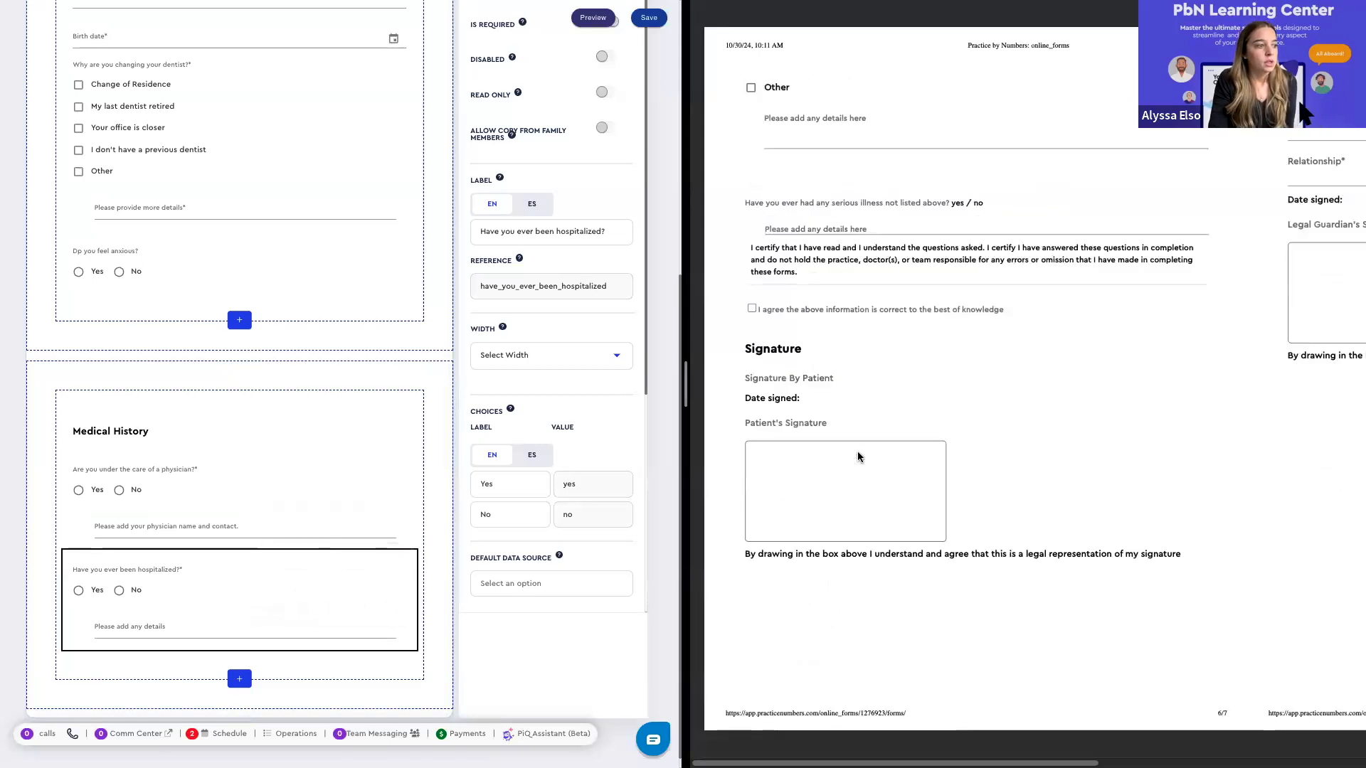
{"action": "scroll", "coordinate": [855, 457], "scroll_direction": "up", "scroll_amount": 10}
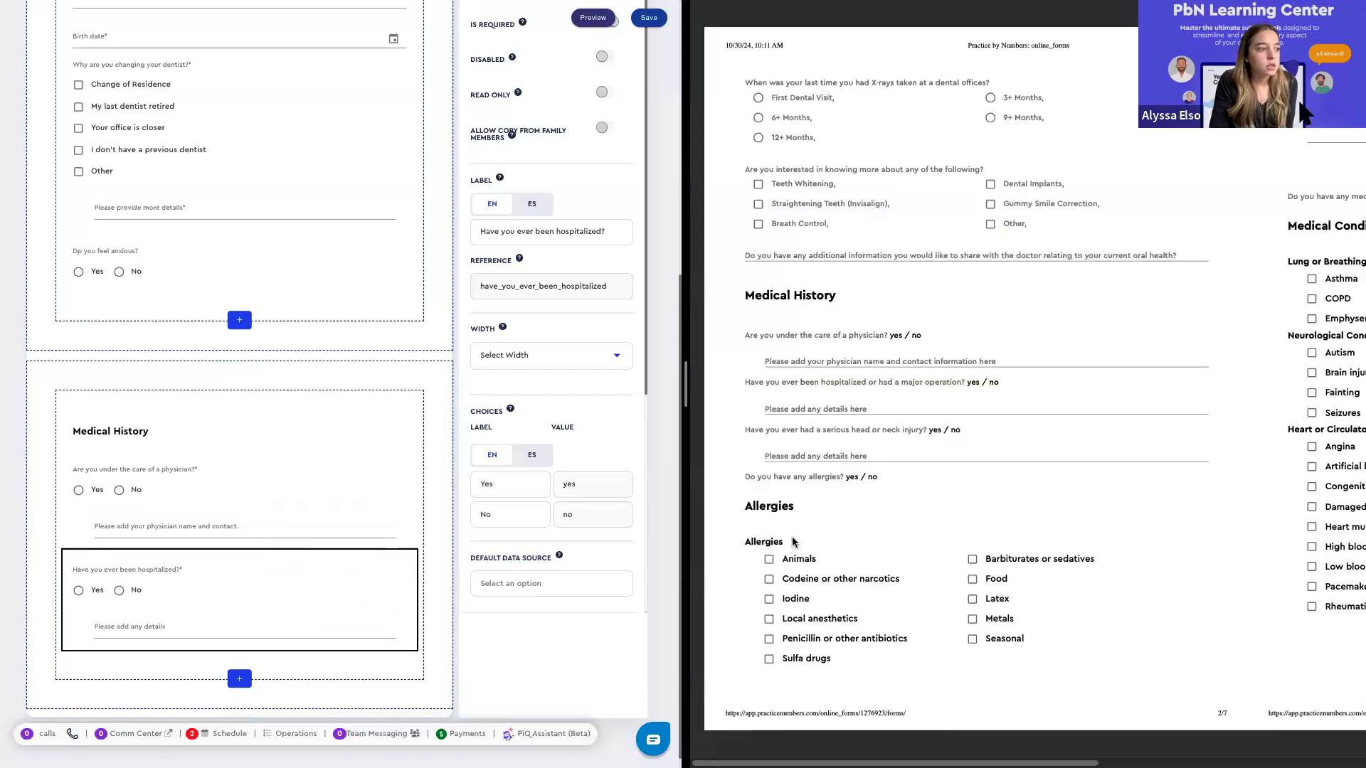
{"action": "left_click", "coordinate": [241, 680]}
{"action": "scroll", "coordinate": [482, 502], "scroll_direction": "down", "scroll_amount": 15}
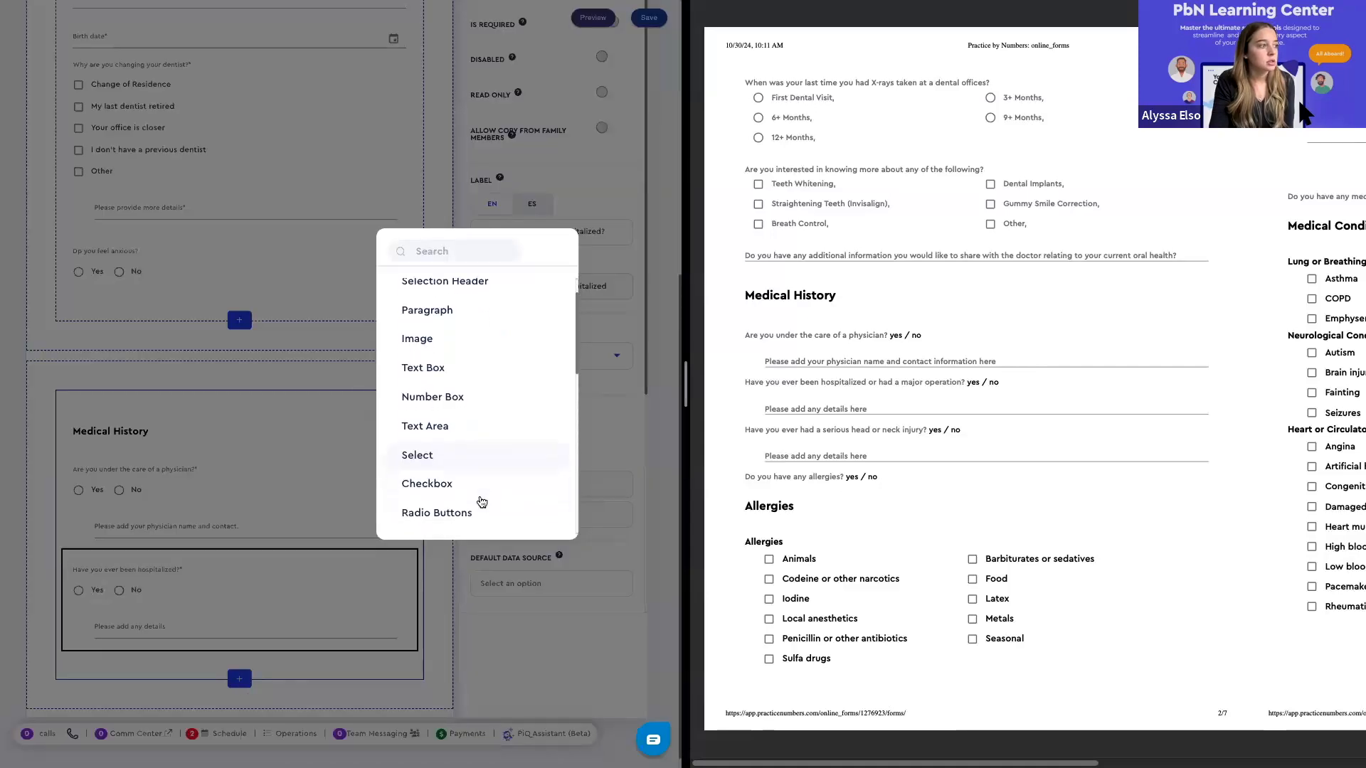
{"action": "scroll", "coordinate": [461, 379], "scroll_direction": "up", "scroll_amount": 3}
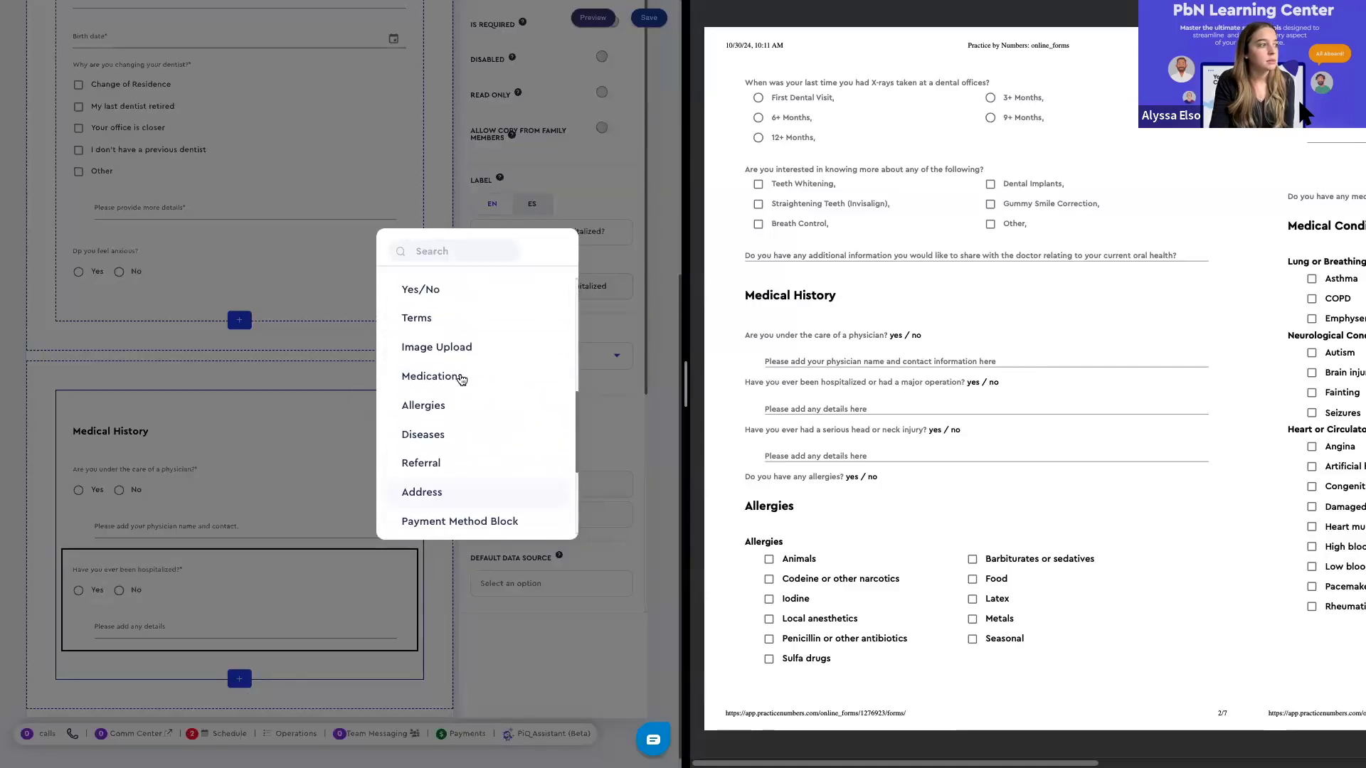
{"action": "left_click", "coordinate": [461, 377]}
{"action": "left_click", "coordinate": [552, 160]}
{"action": "type", "text": "P"}
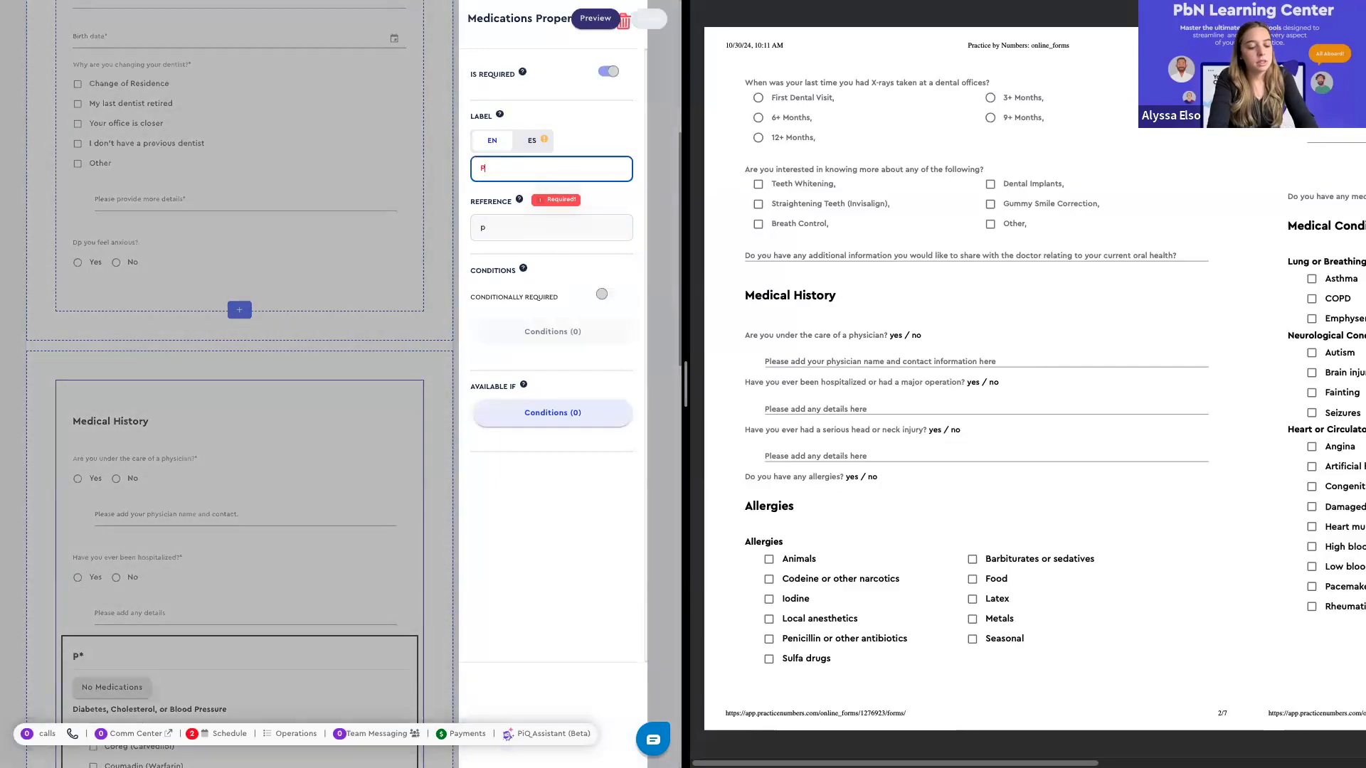
{"action": "type", "text": "lease list all me"}
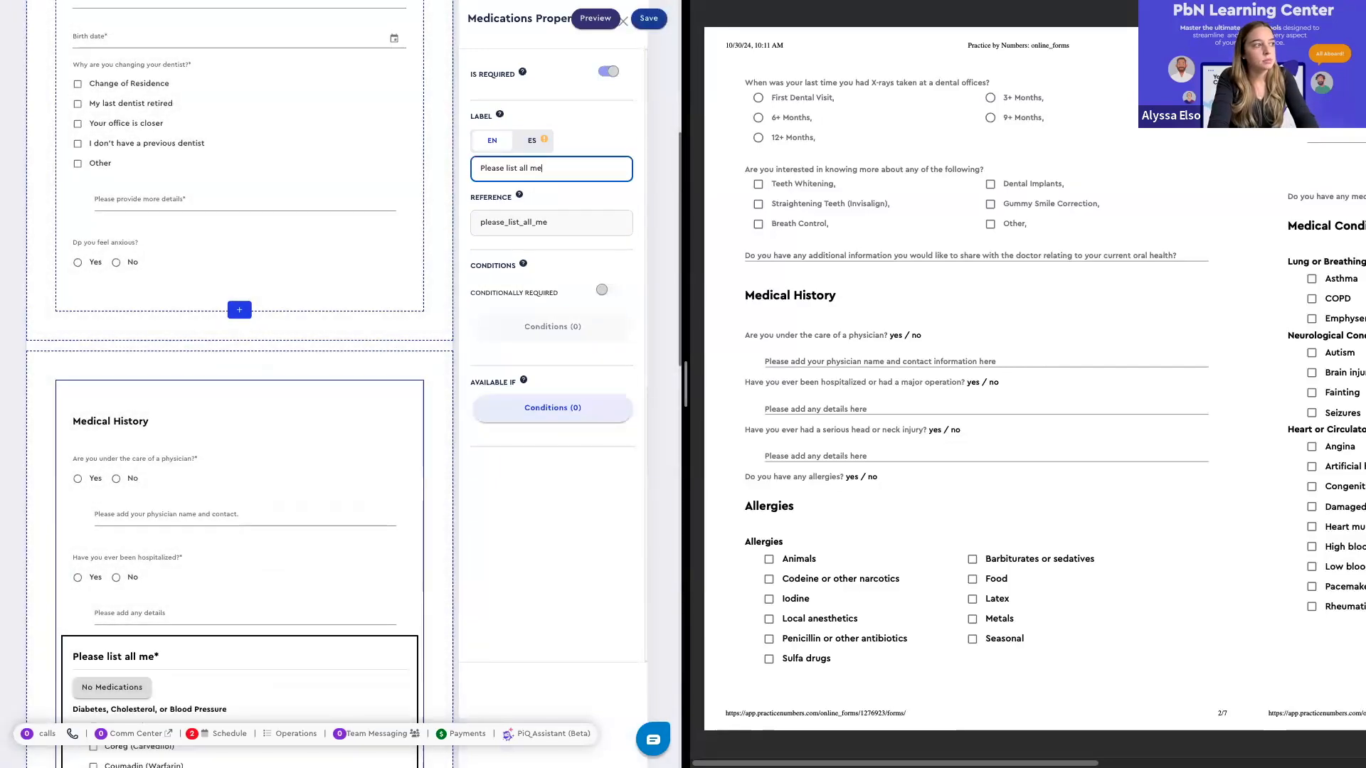
{"action": "type", "text": "dications."}
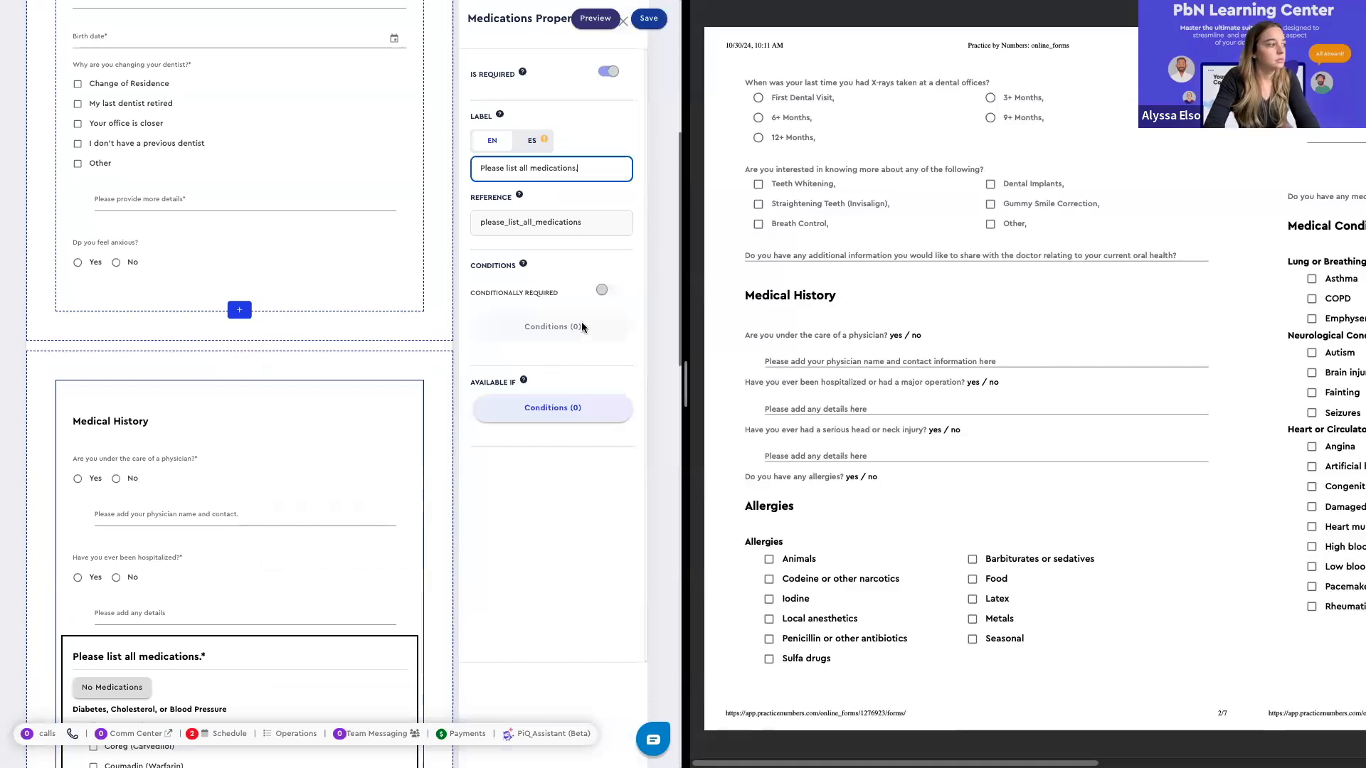
Change the medications component's label to "Please select all medications"
{"action": "left_click_drag", "start_coordinate": [553, 173], "coordinate": [595, 166]}
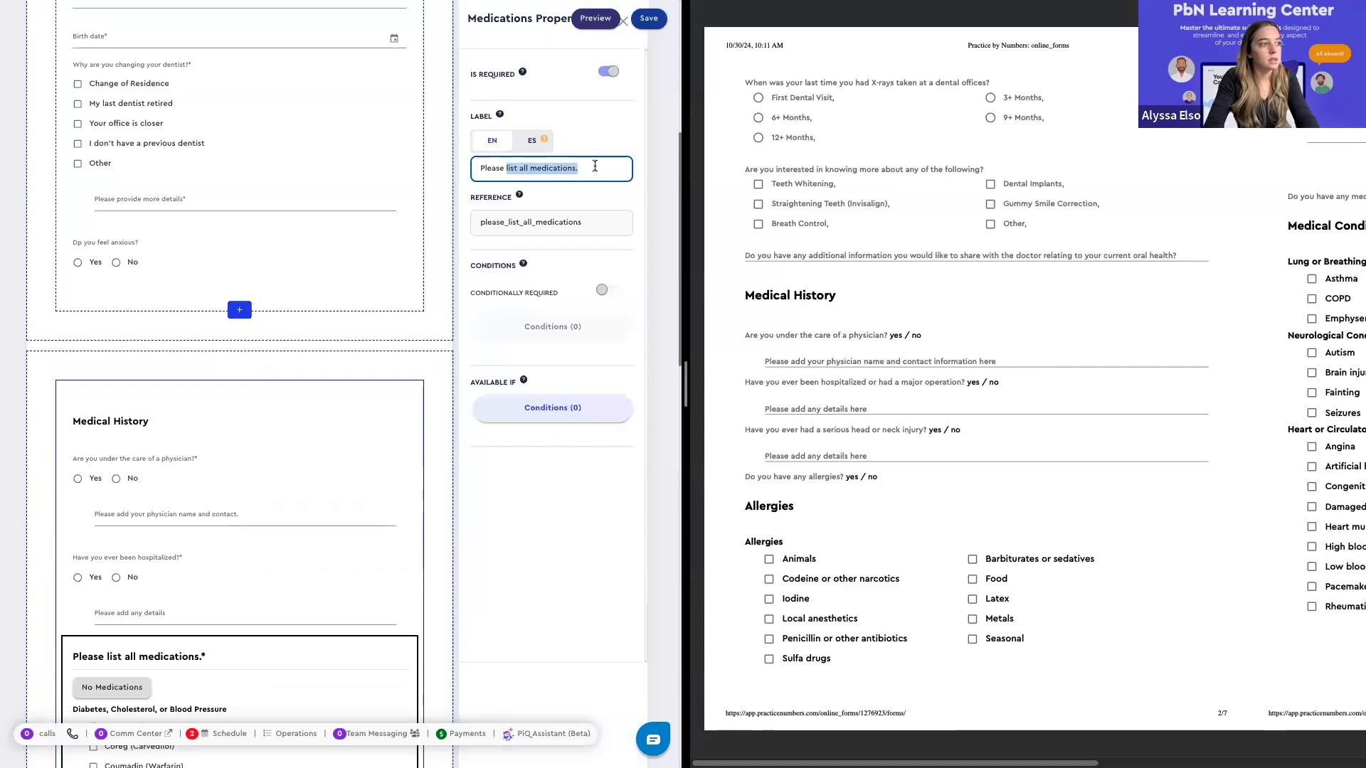
{"action": "type", "text": "select all mediv"}
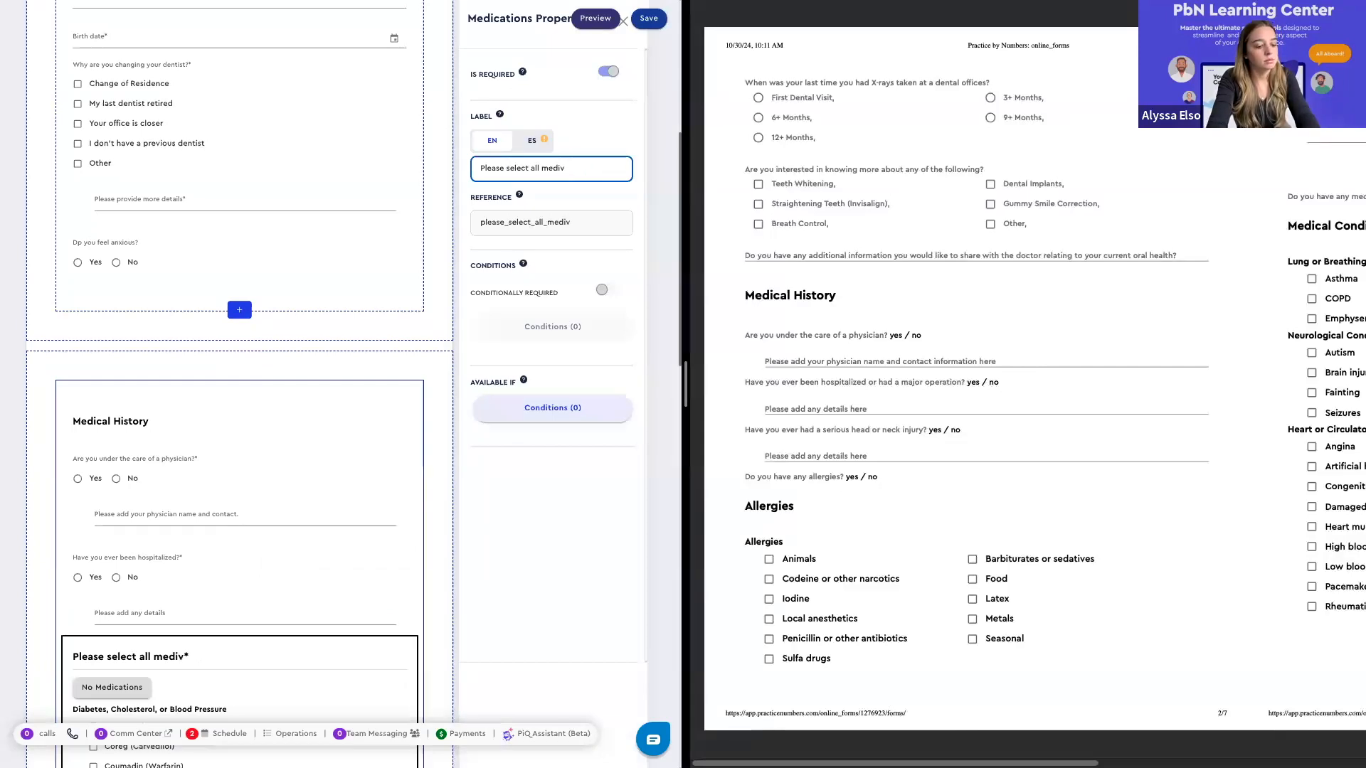
{"action": "key", "text": "BackSpace"}
{"action": "type", "text": "cations"}
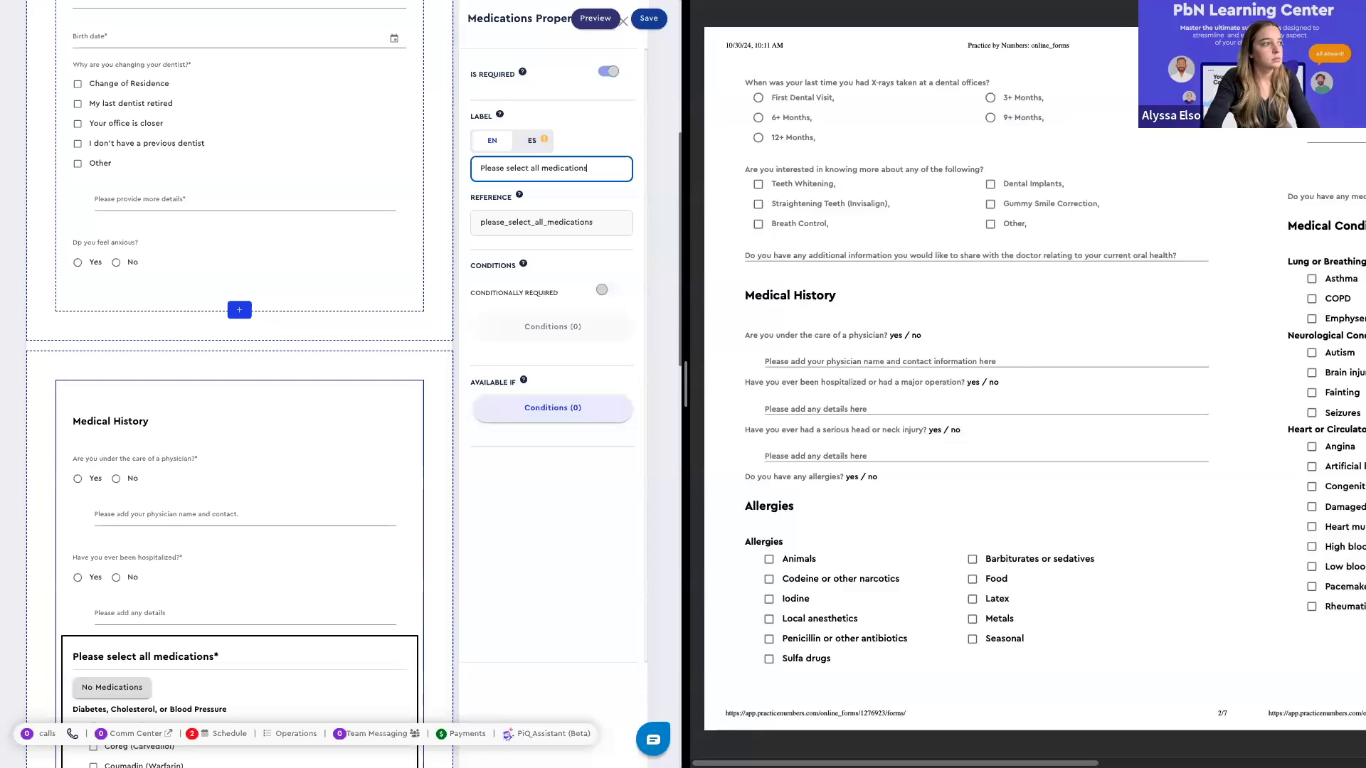
{"action": "left_click", "coordinate": [442, 499]}
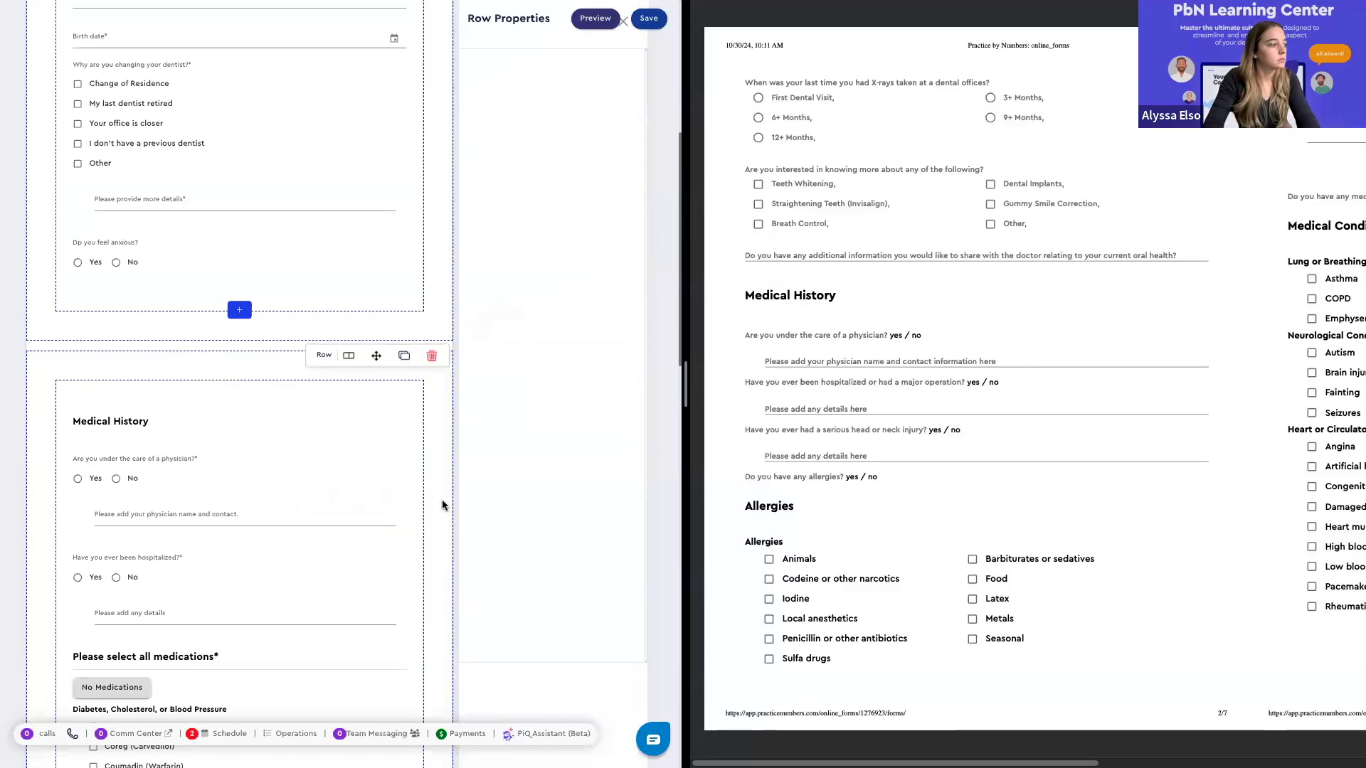
Examine the medication categories and options in the new component and the closing pages of the paper form
{"action": "scroll", "coordinate": [438, 502], "scroll_direction": "down", "scroll_amount": 2}
{"action": "scroll", "coordinate": [439, 508], "scroll_direction": "down", "scroll_amount": 7}
{"action": "scroll", "coordinate": [436, 498], "scroll_direction": "down", "scroll_amount": 1}
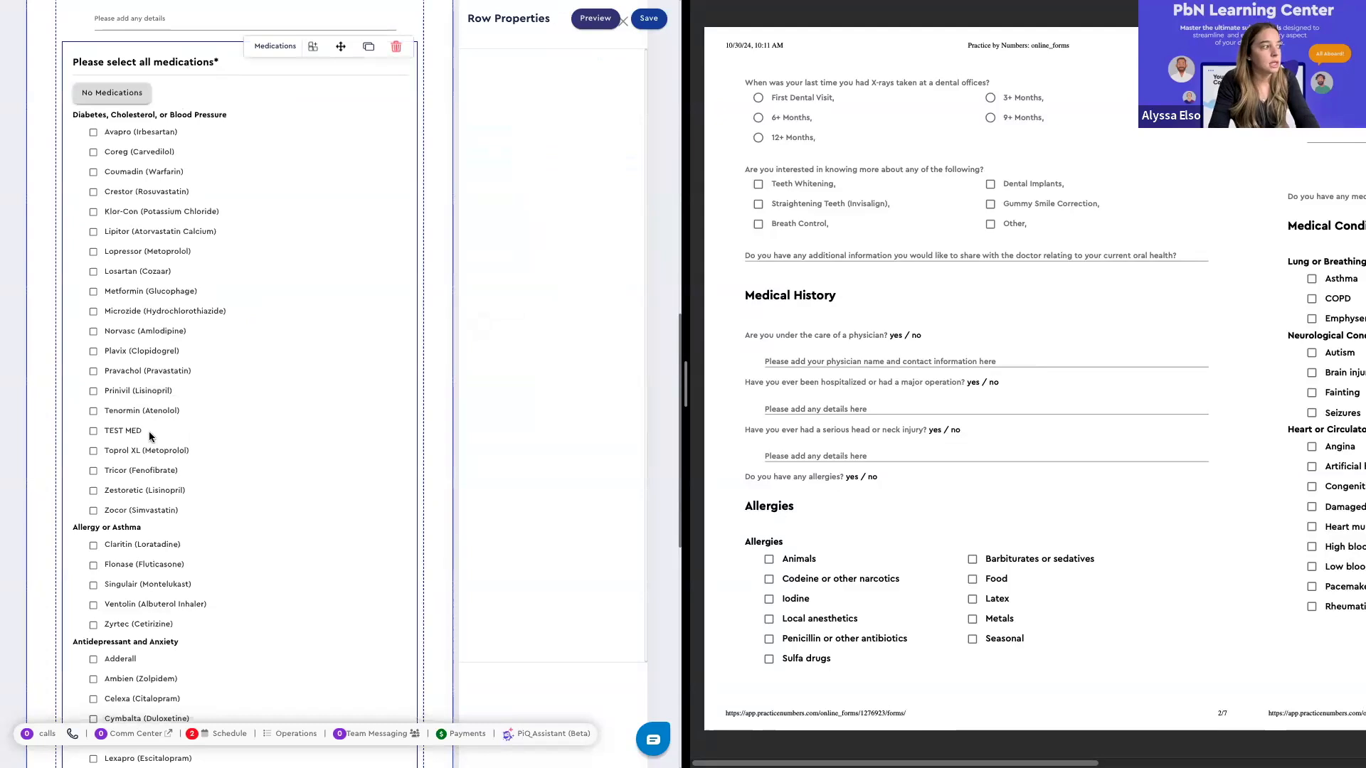
{"action": "scroll", "coordinate": [150, 437], "scroll_direction": "down", "scroll_amount": 4}
{"action": "scroll", "coordinate": [179, 395], "scroll_direction": "down", "scroll_amount": 9}
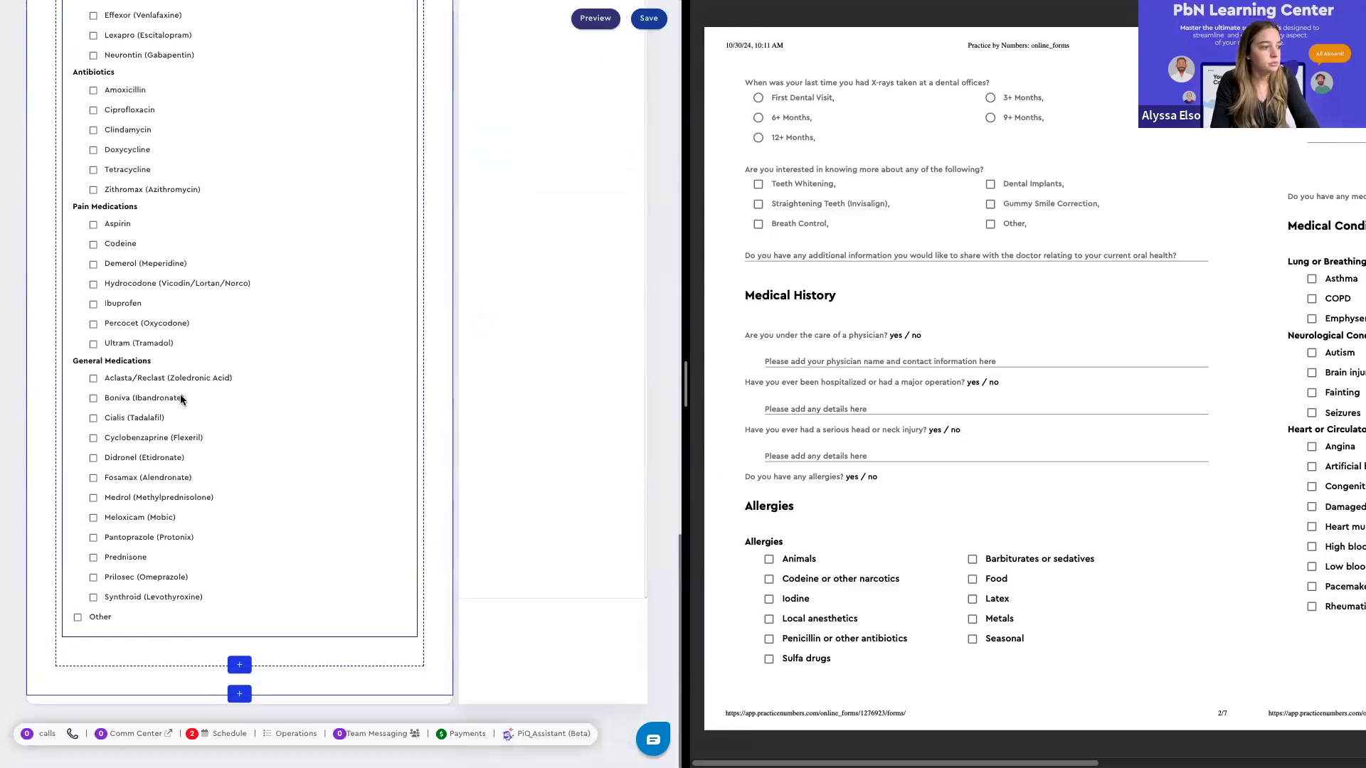
{"action": "scroll", "coordinate": [873, 478], "scroll_direction": "down", "scroll_amount": 10}
{"action": "scroll", "coordinate": [757, 459], "scroll_direction": "up", "scroll_amount": 10}
{"action": "scroll", "coordinate": [758, 459], "scroll_direction": "down", "scroll_amount": 15}
{"action": "scroll", "coordinate": [757, 459], "scroll_direction": "up", "scroll_amount": 5}
{"action": "scroll", "coordinate": [758, 461], "scroll_direction": "down", "scroll_amount": 10}
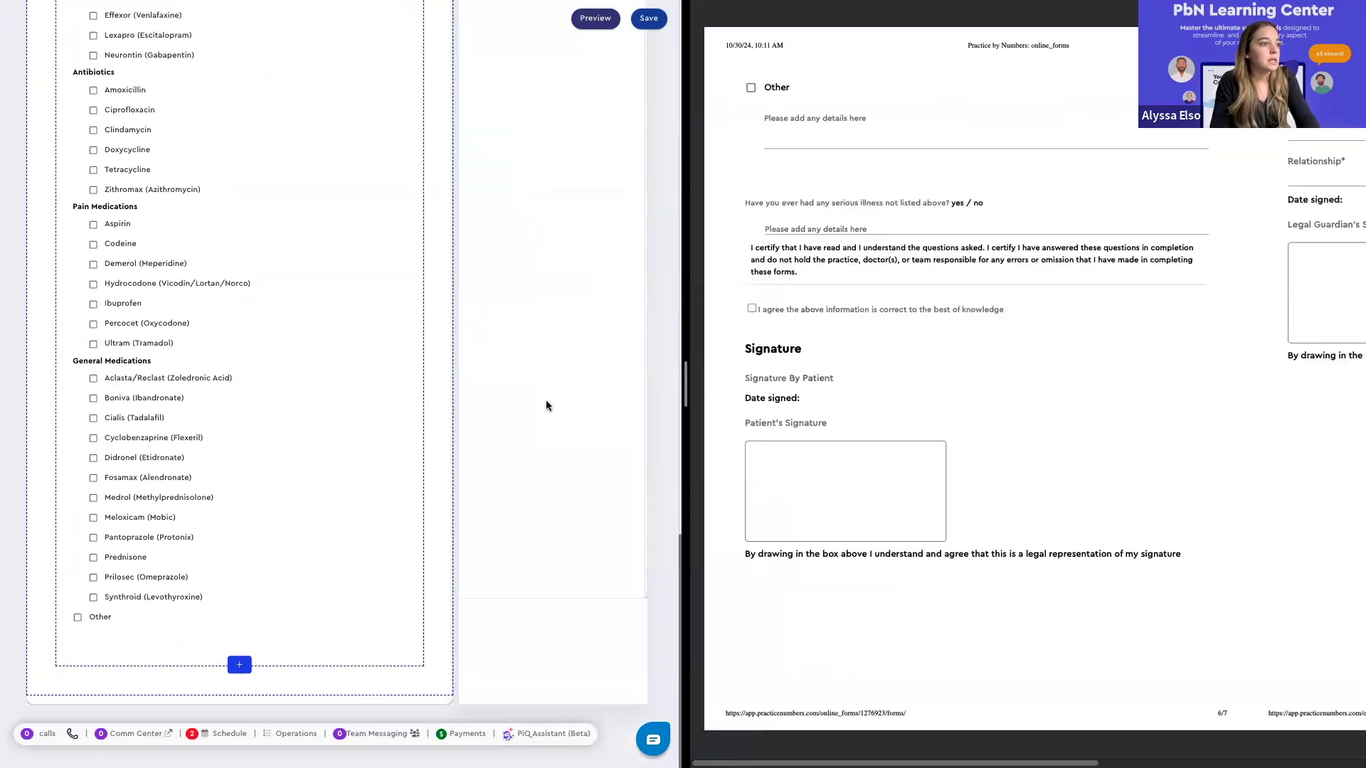
Save the form with the added medications component and confirm the save
{"action": "scroll", "coordinate": [353, 418], "scroll_direction": "up", "scroll_amount": 1}
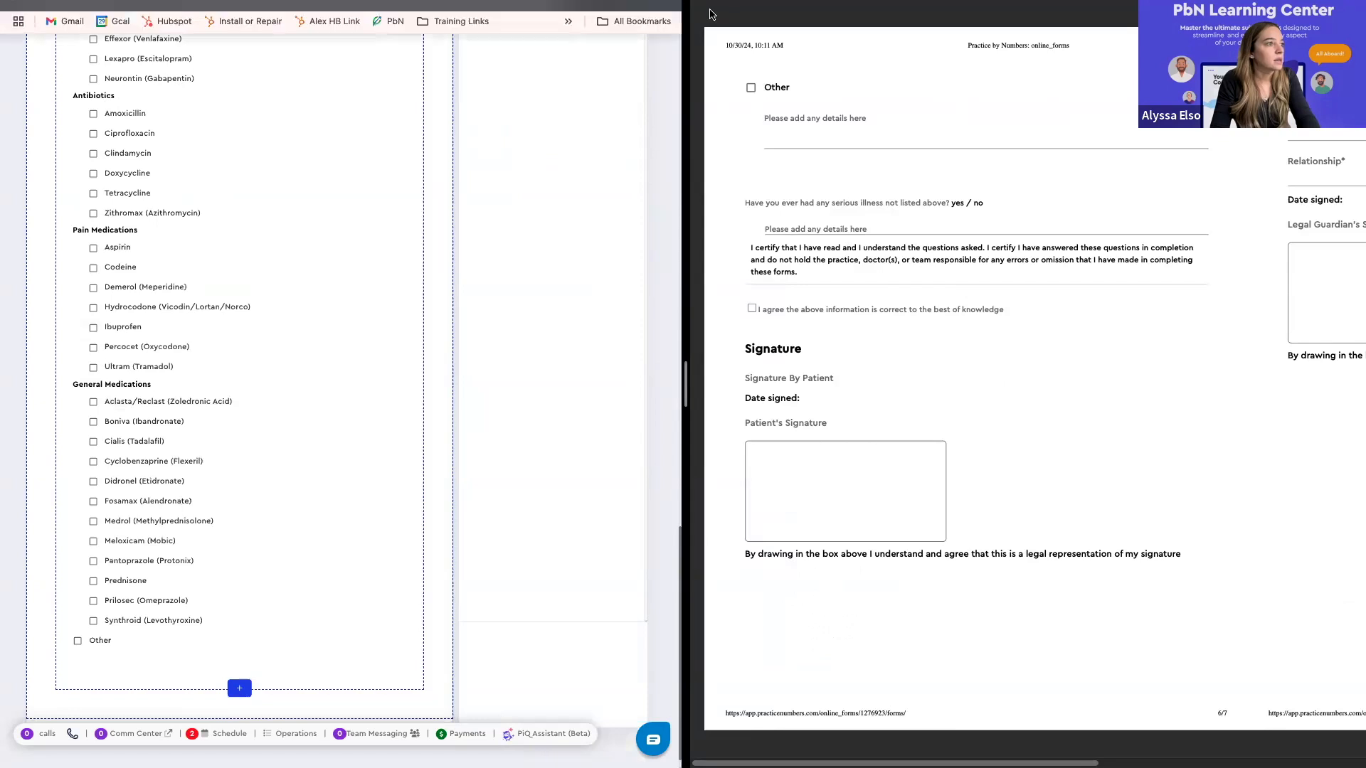
{"action": "left_click", "coordinate": [653, 21]}
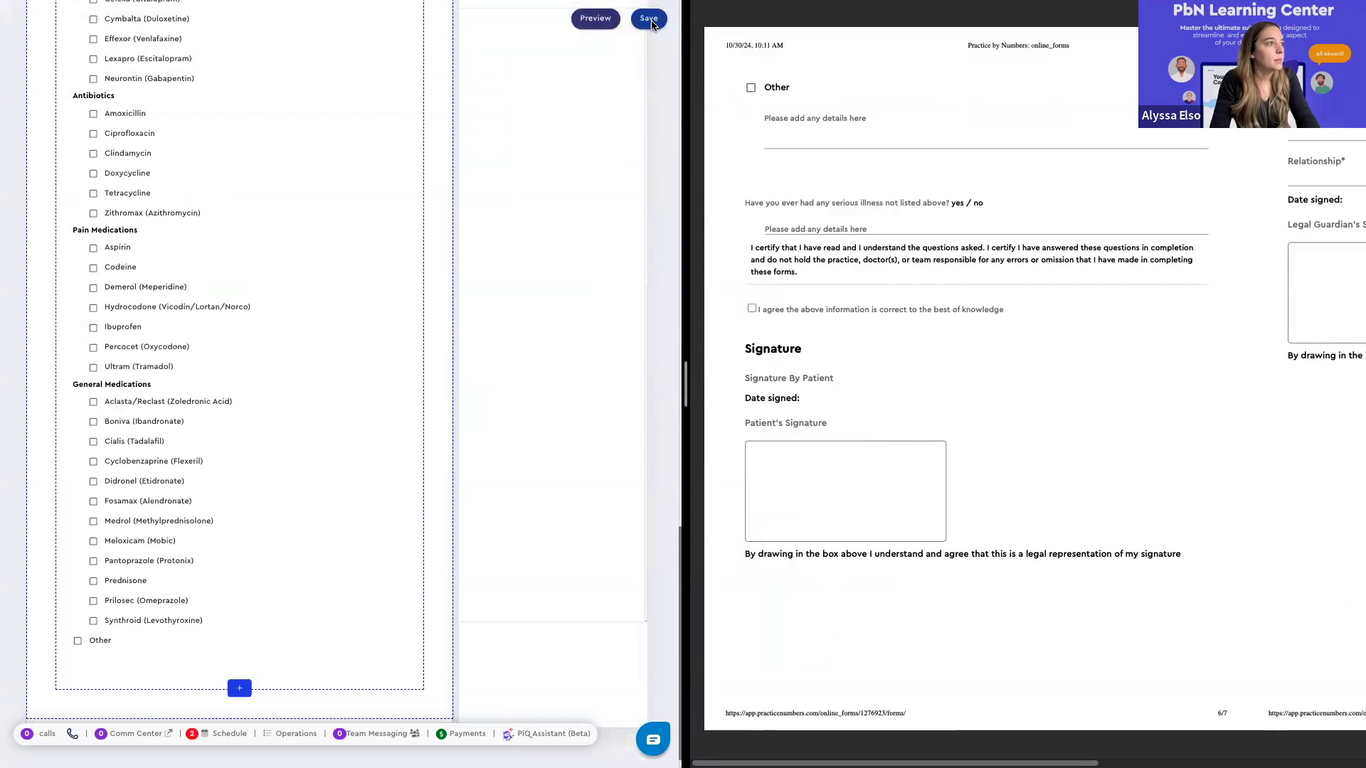
{"action": "left_click", "coordinate": [416, 409]}
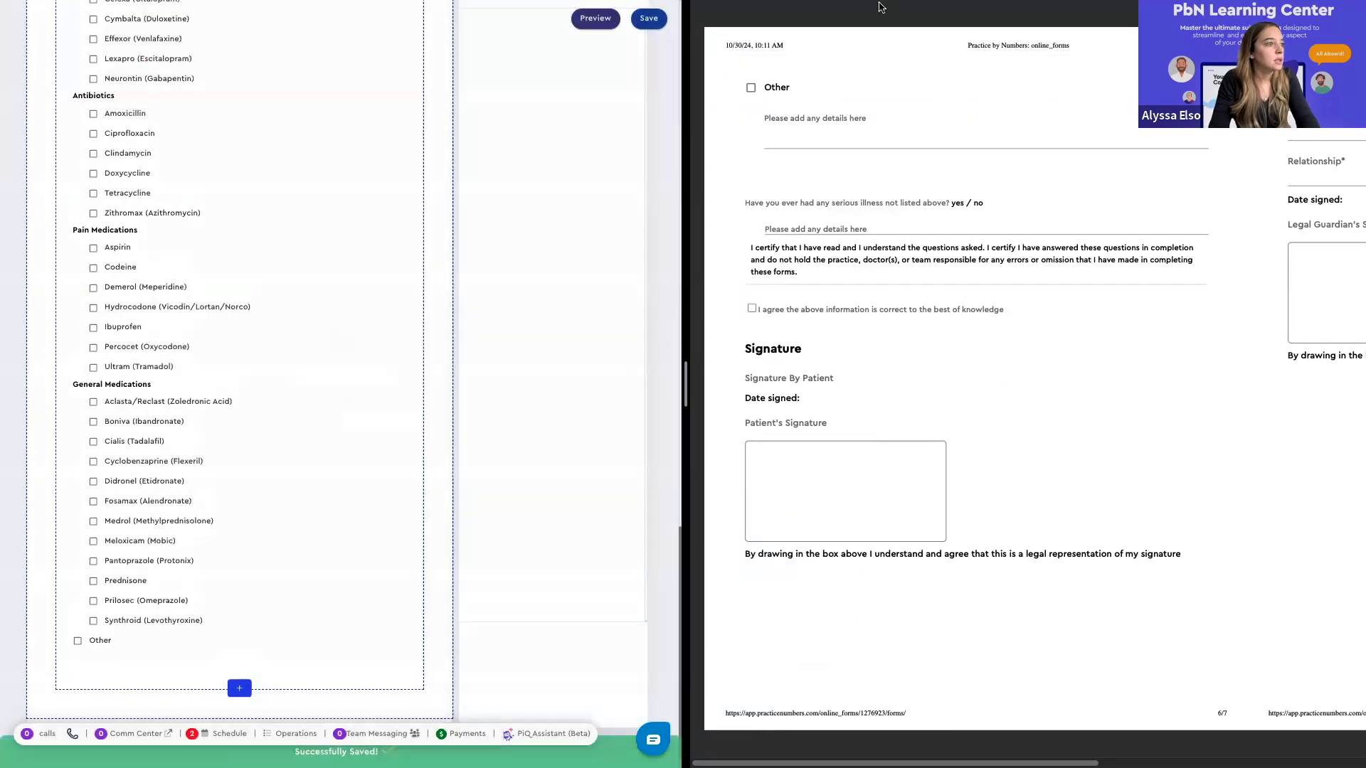
End the split view with the paper form PDF and return to the form builder in a regular Chrome window
{"action": "left_click", "coordinate": [836, 77]}
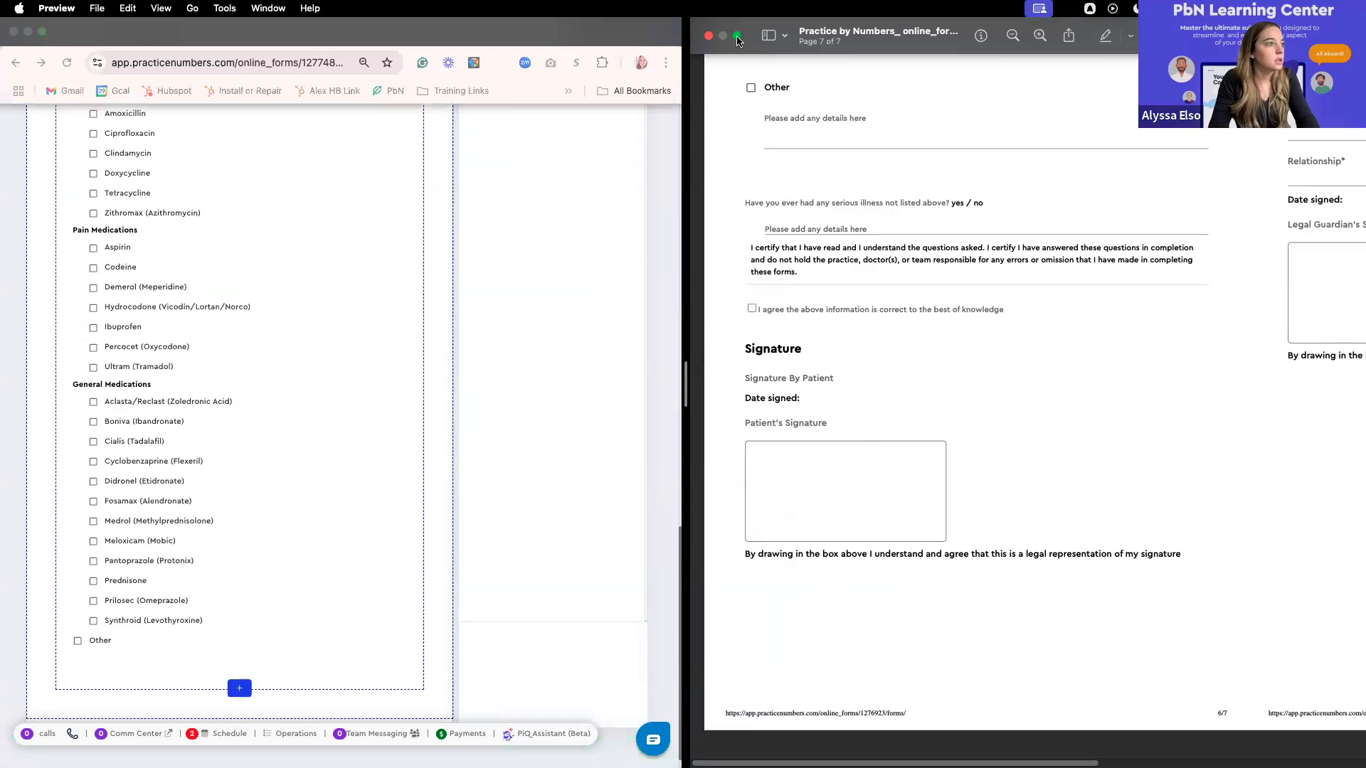
{"action": "left_click", "coordinate": [737, 36]}
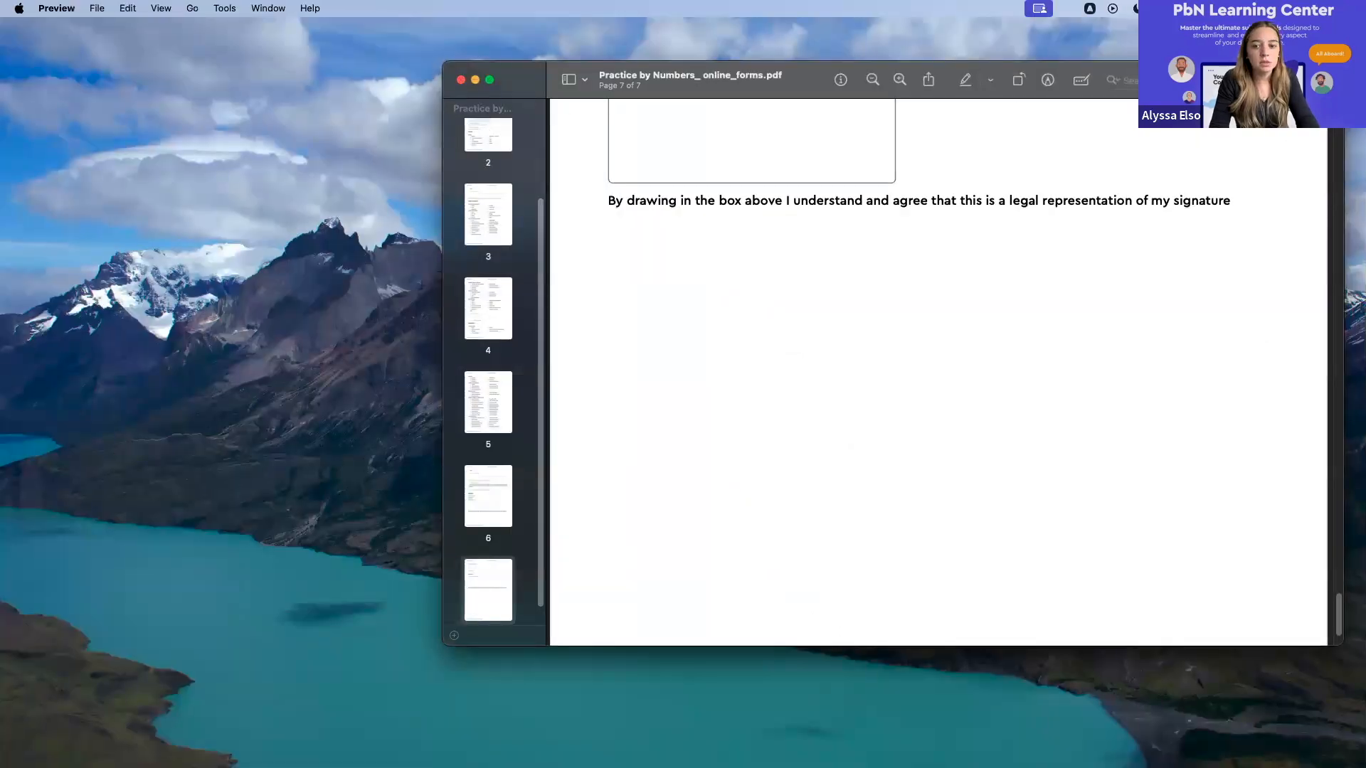
{"action": "left_click", "coordinate": [349, 97]}
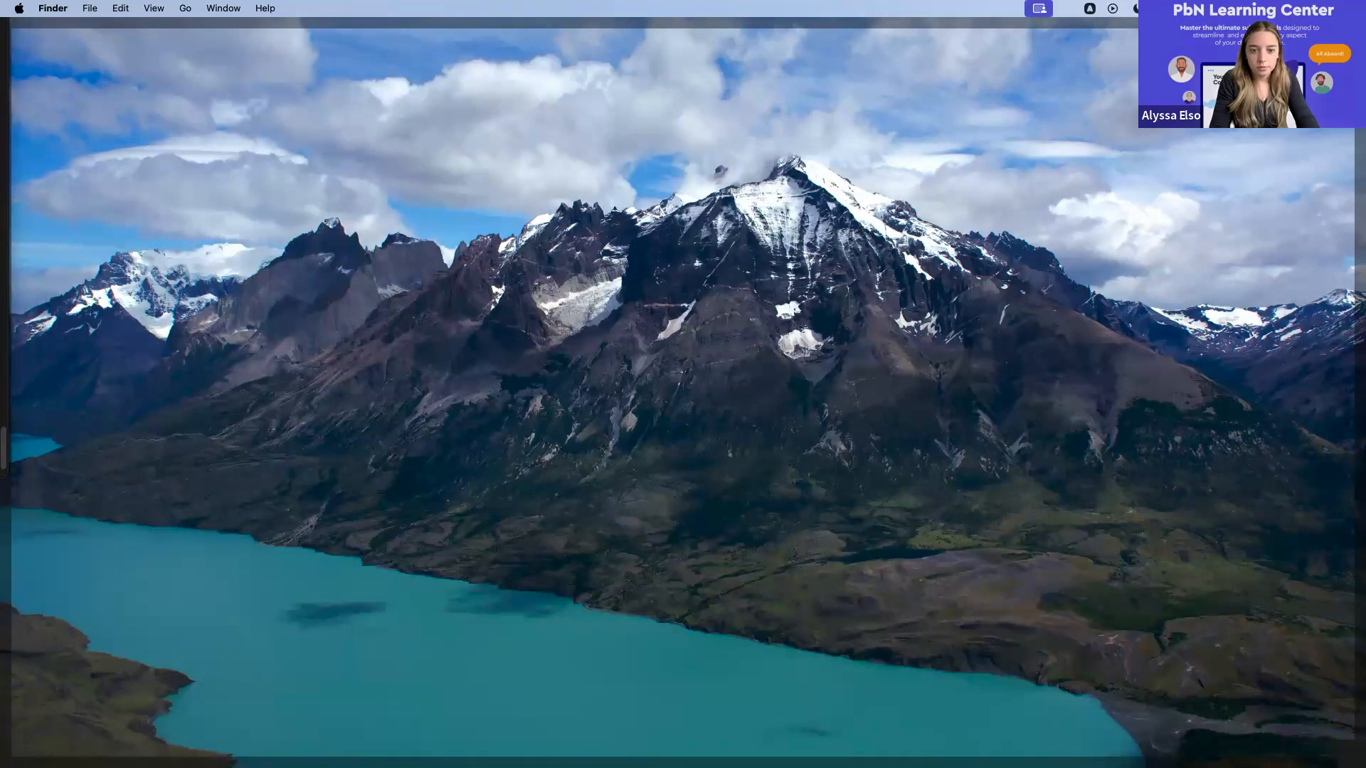
{"action": "key", "text": "ctrl+Right"}
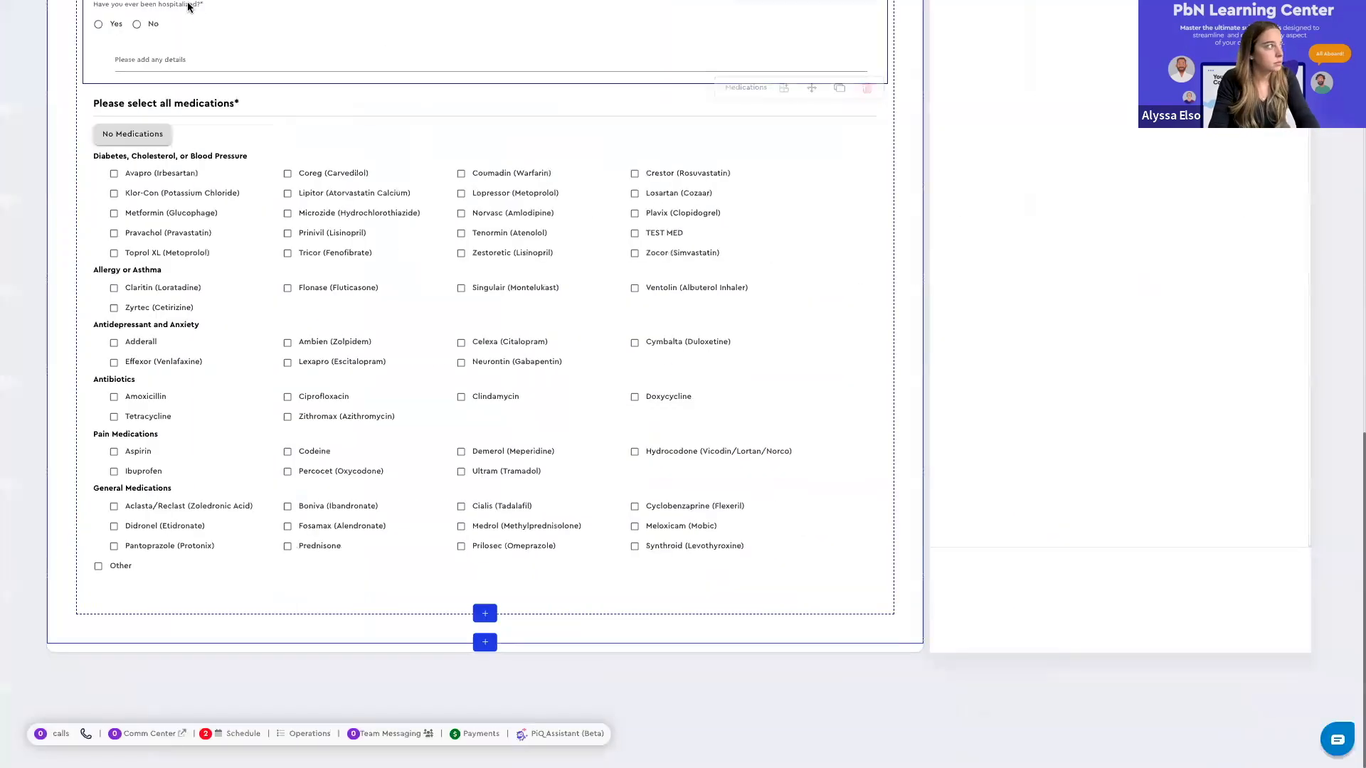
{"action": "left_click", "coordinate": [46, 31]}
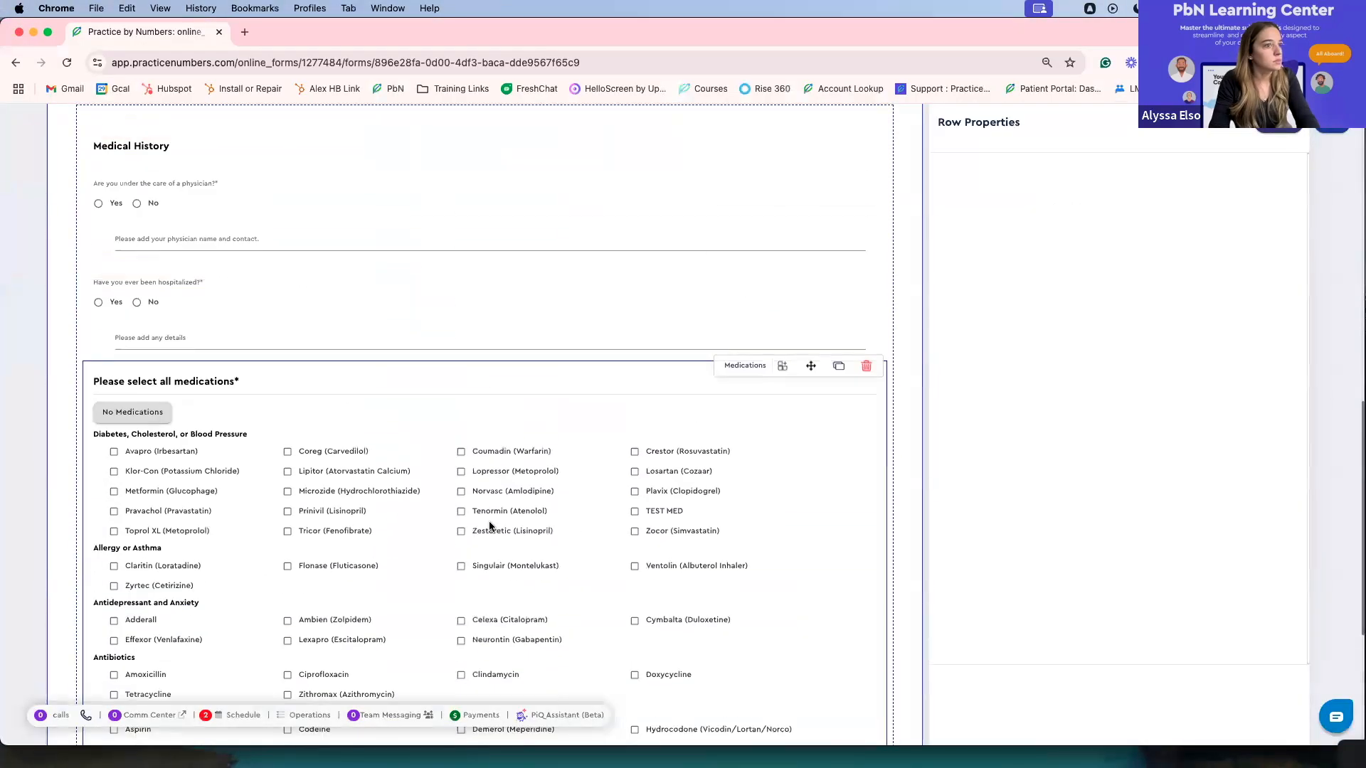
Add a Signature component below the medications list, labelled "Patient Signature"
{"action": "scroll", "coordinate": [488, 527], "scroll_direction": "down", "scroll_amount": 5}
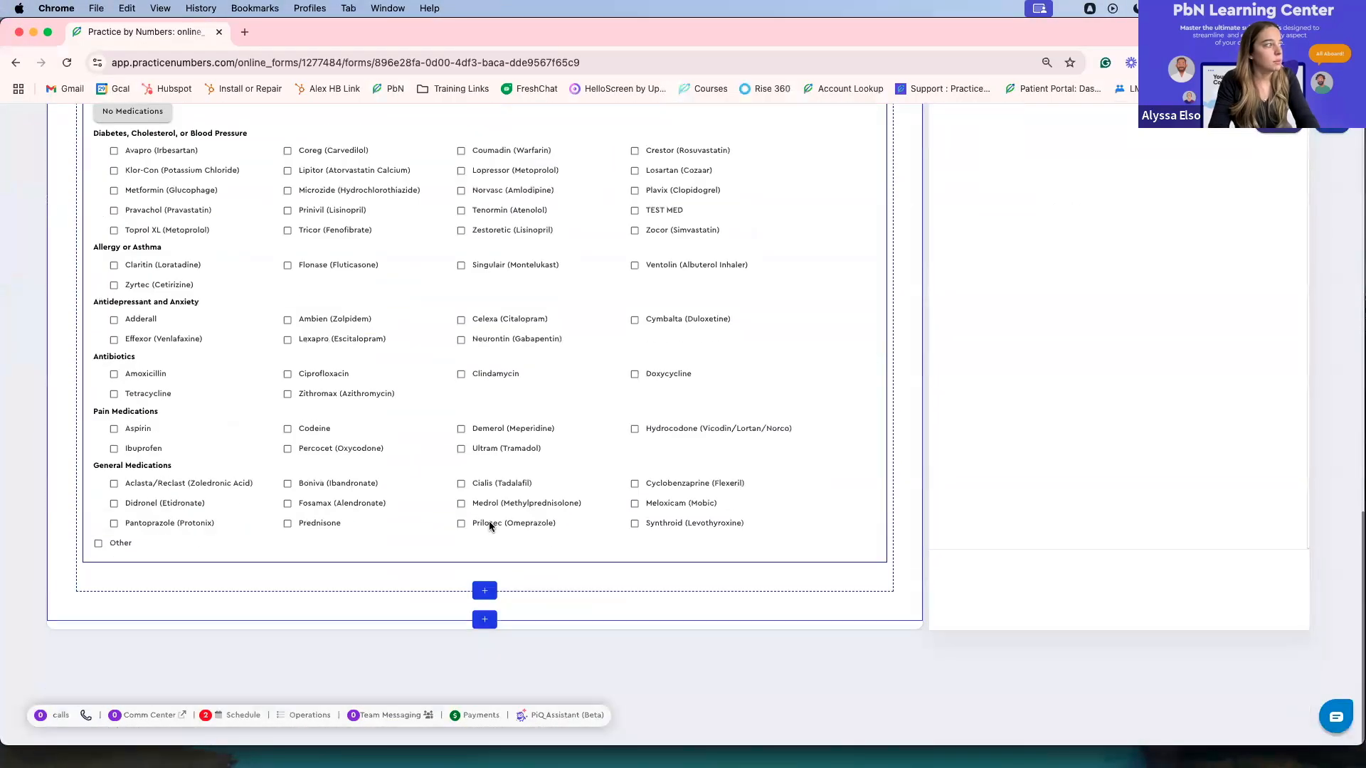
{"action": "left_click", "coordinate": [488, 593]}
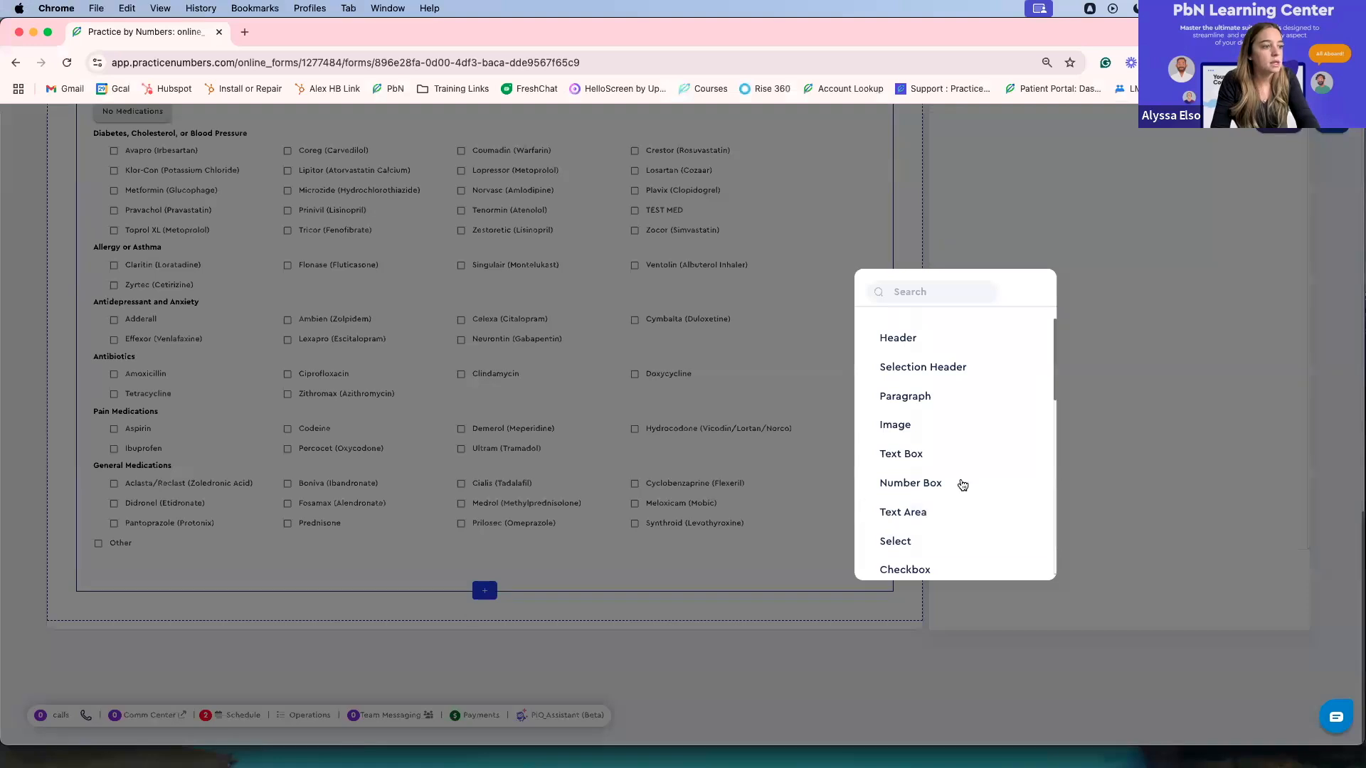
{"action": "scroll", "coordinate": [908, 484], "scroll_direction": "down", "scroll_amount": 3}
{"action": "left_click", "coordinate": [907, 501]}
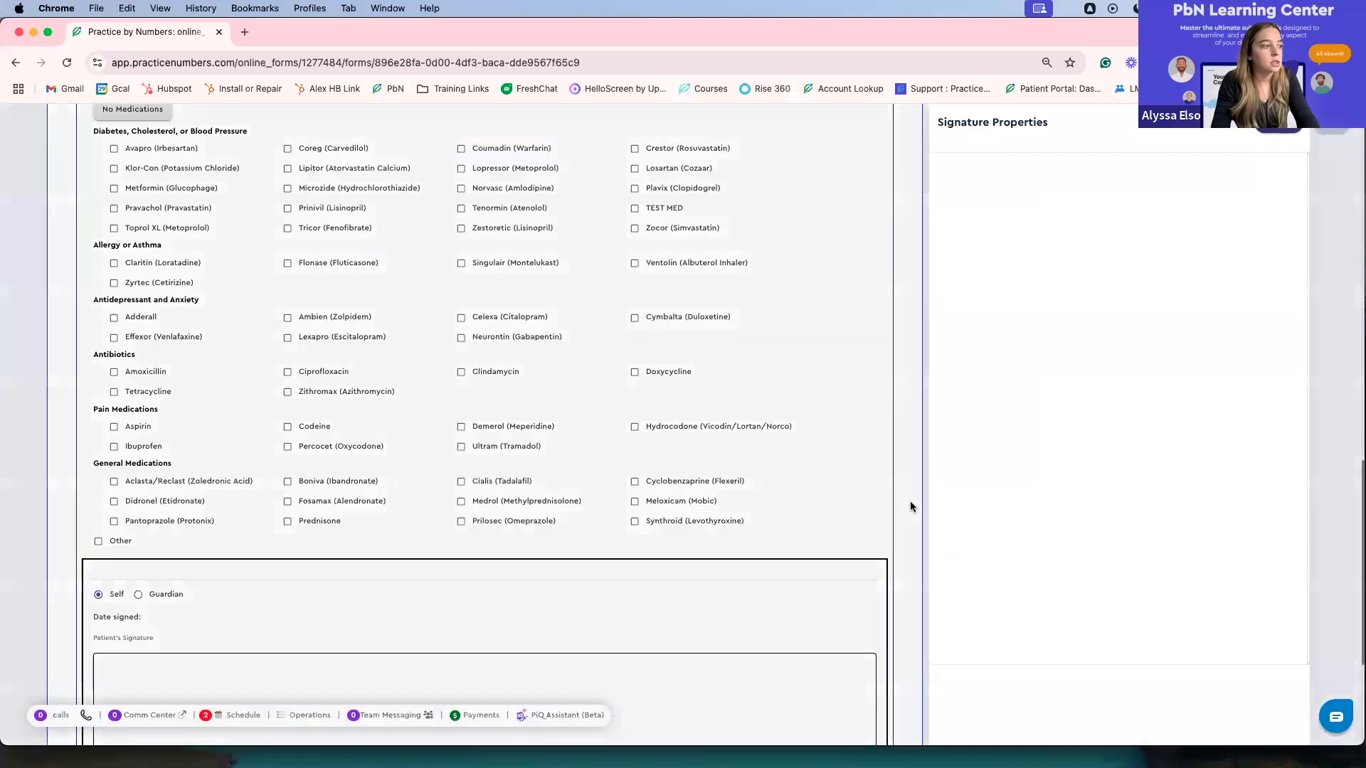
{"action": "left_click", "coordinate": [995, 378]}
{"action": "type", "text": "Patient Signature"}
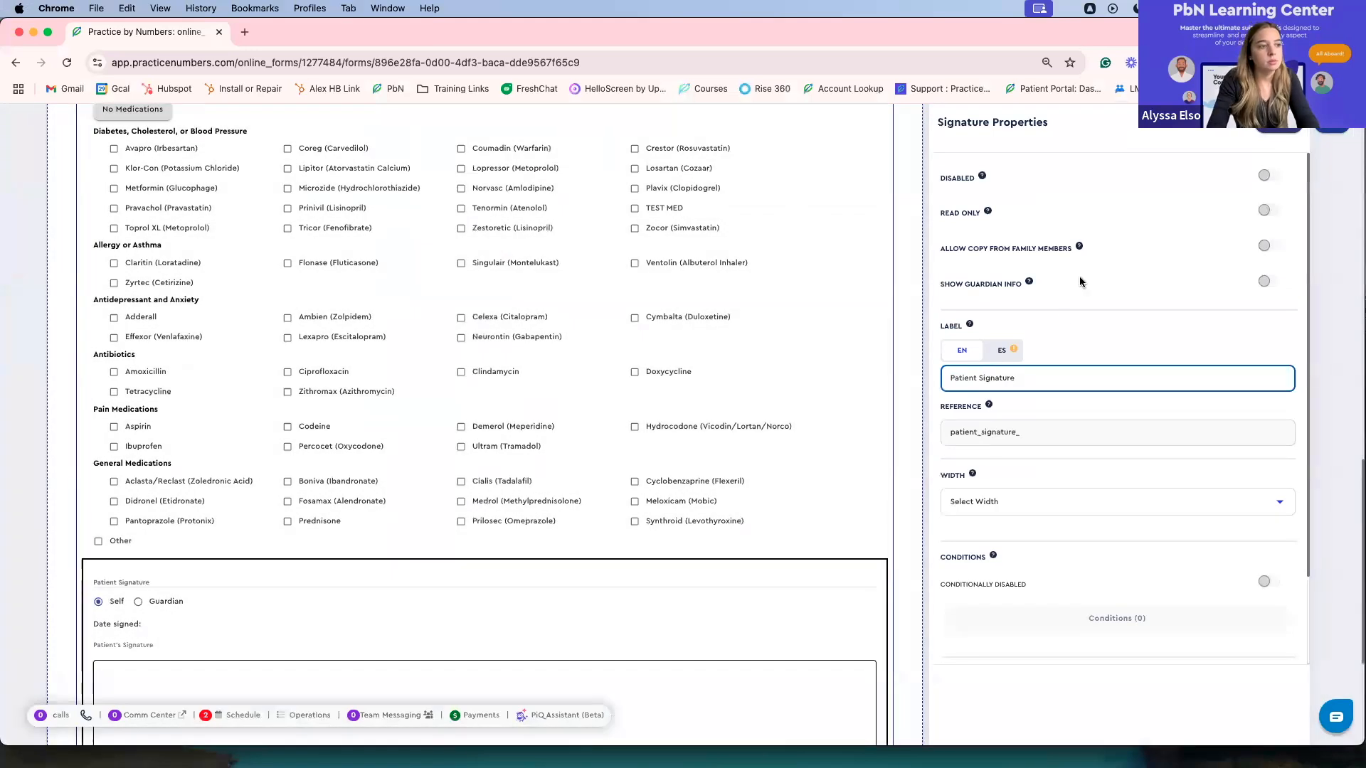
Review the signature component's properties and save the form
{"action": "scroll", "coordinate": [1180, 271], "scroll_direction": "up", "scroll_amount": 2}
{"action": "scroll", "coordinate": [1177, 267], "scroll_direction": "down", "scroll_amount": 2}
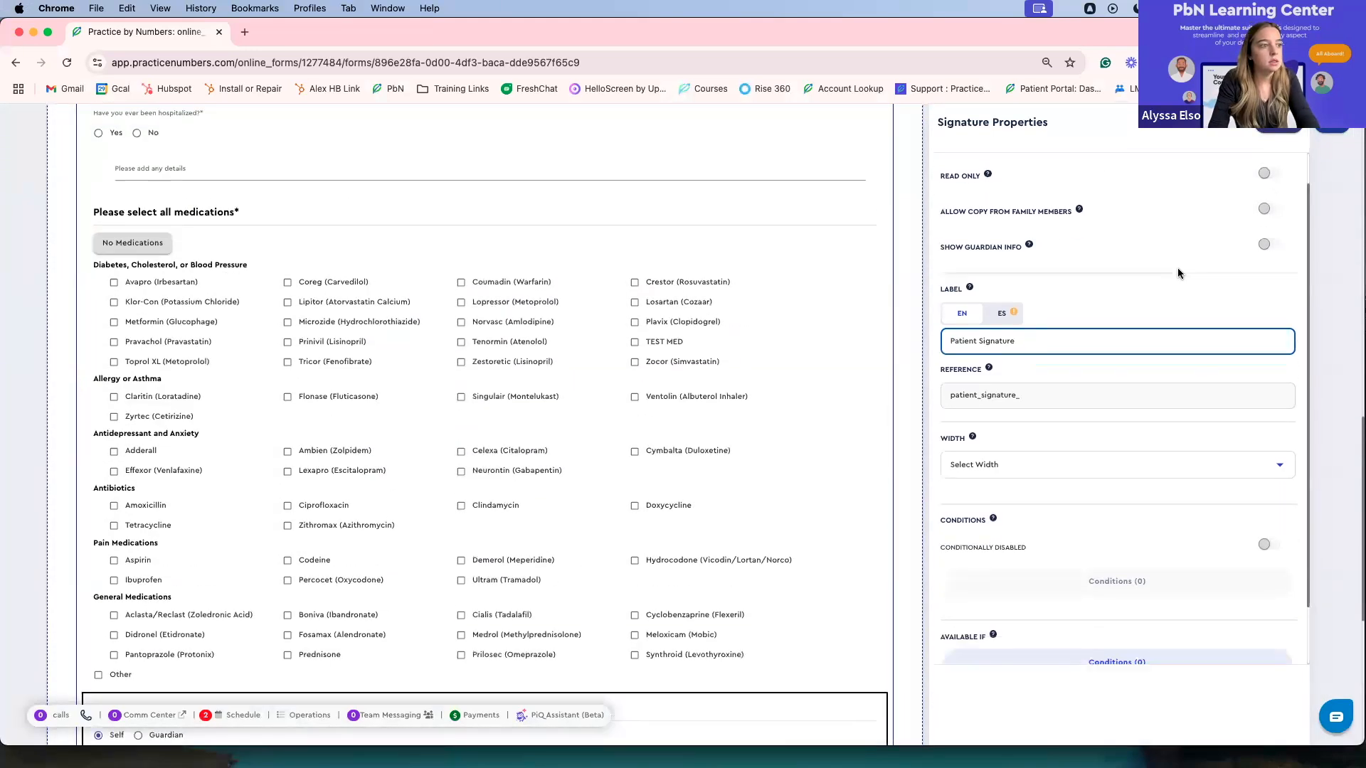
{"action": "scroll", "coordinate": [1177, 267], "scroll_direction": "up", "scroll_amount": 2}
{"action": "left_click", "coordinate": [1278, 126]}
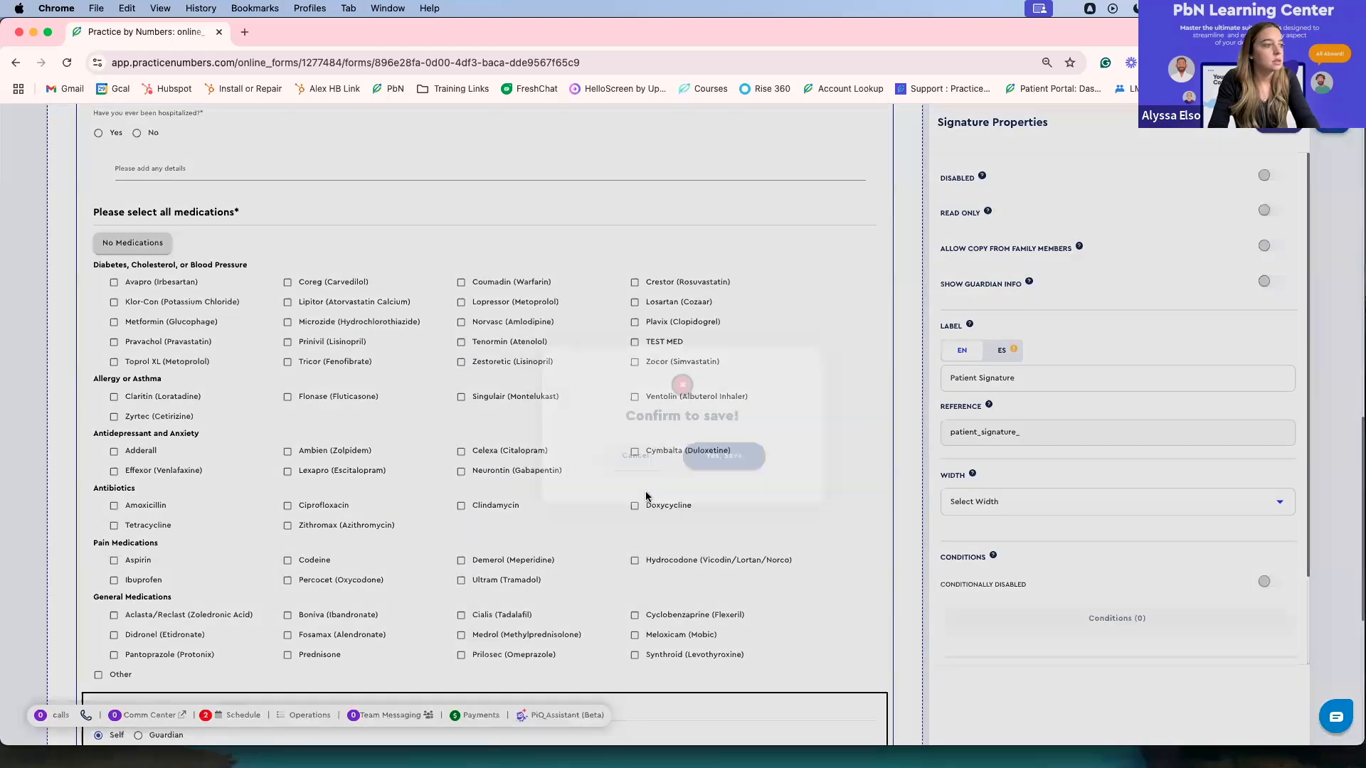
{"action": "left_click", "coordinate": [724, 459]}
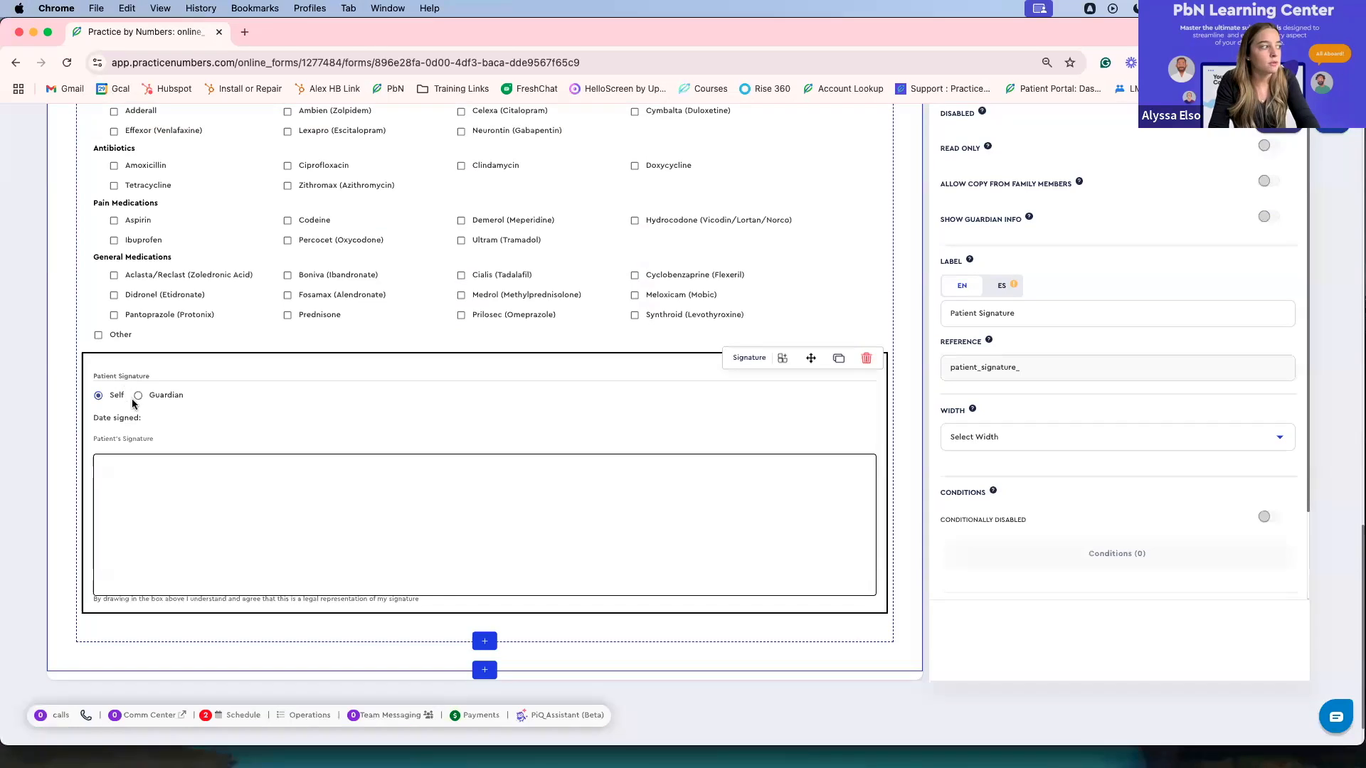
{"action": "scroll", "coordinate": [579, 532], "scroll_direction": "up", "scroll_amount": 1}
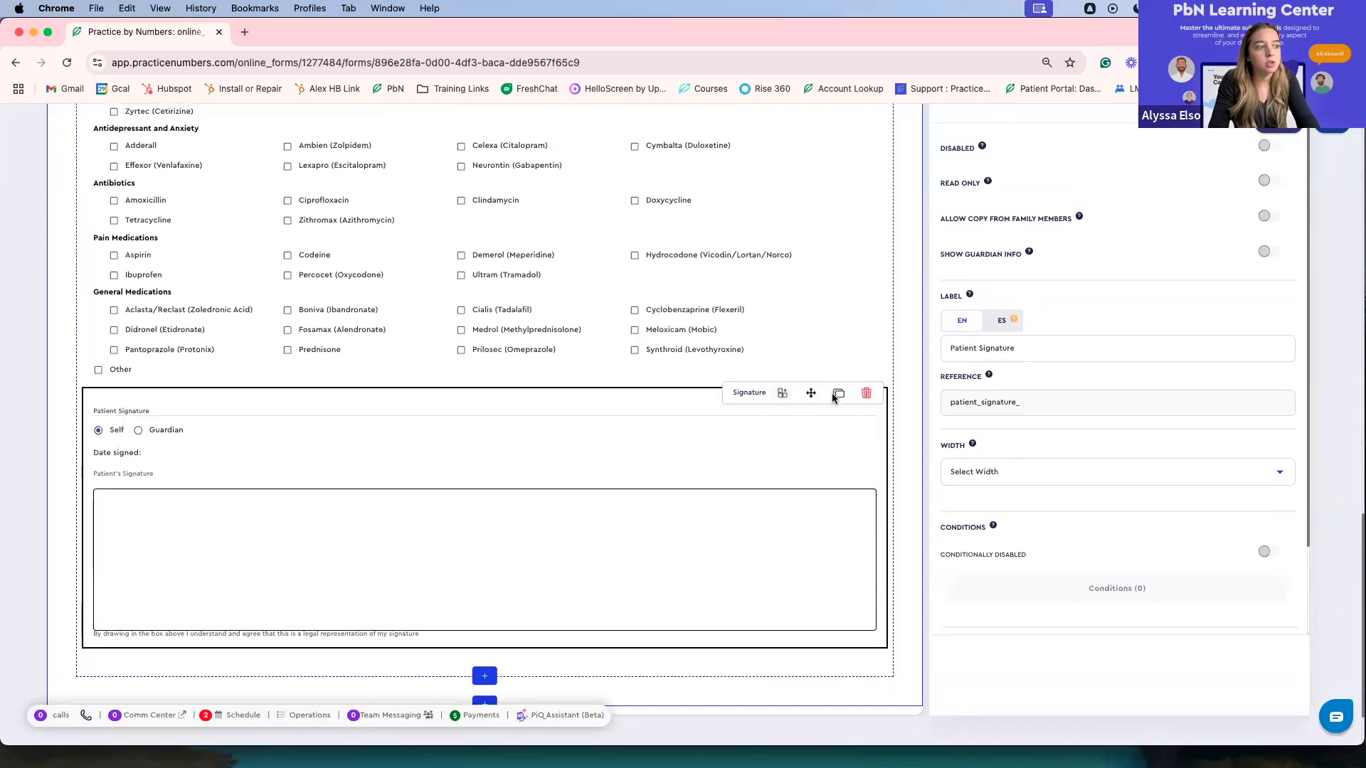
{"action": "left_click", "coordinate": [780, 394]}
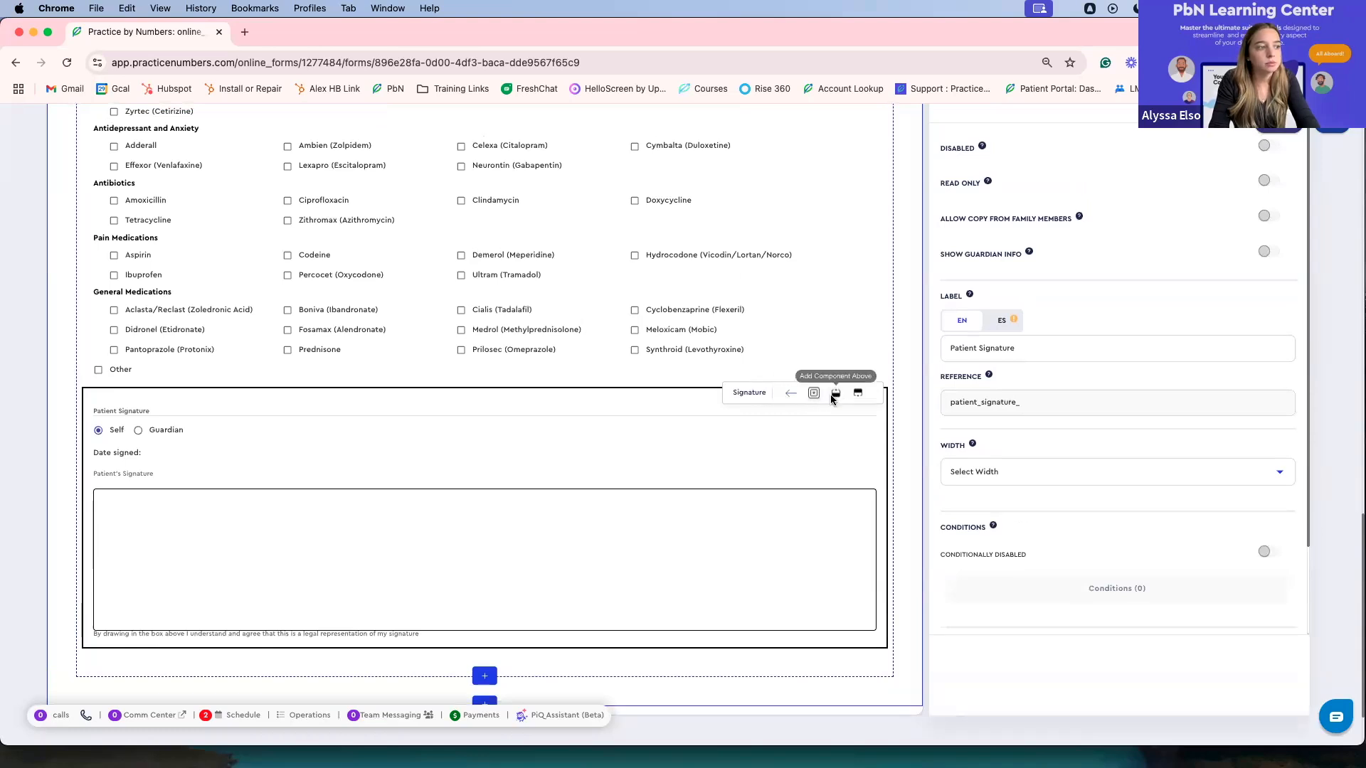
{"action": "left_click", "coordinate": [835, 394]}
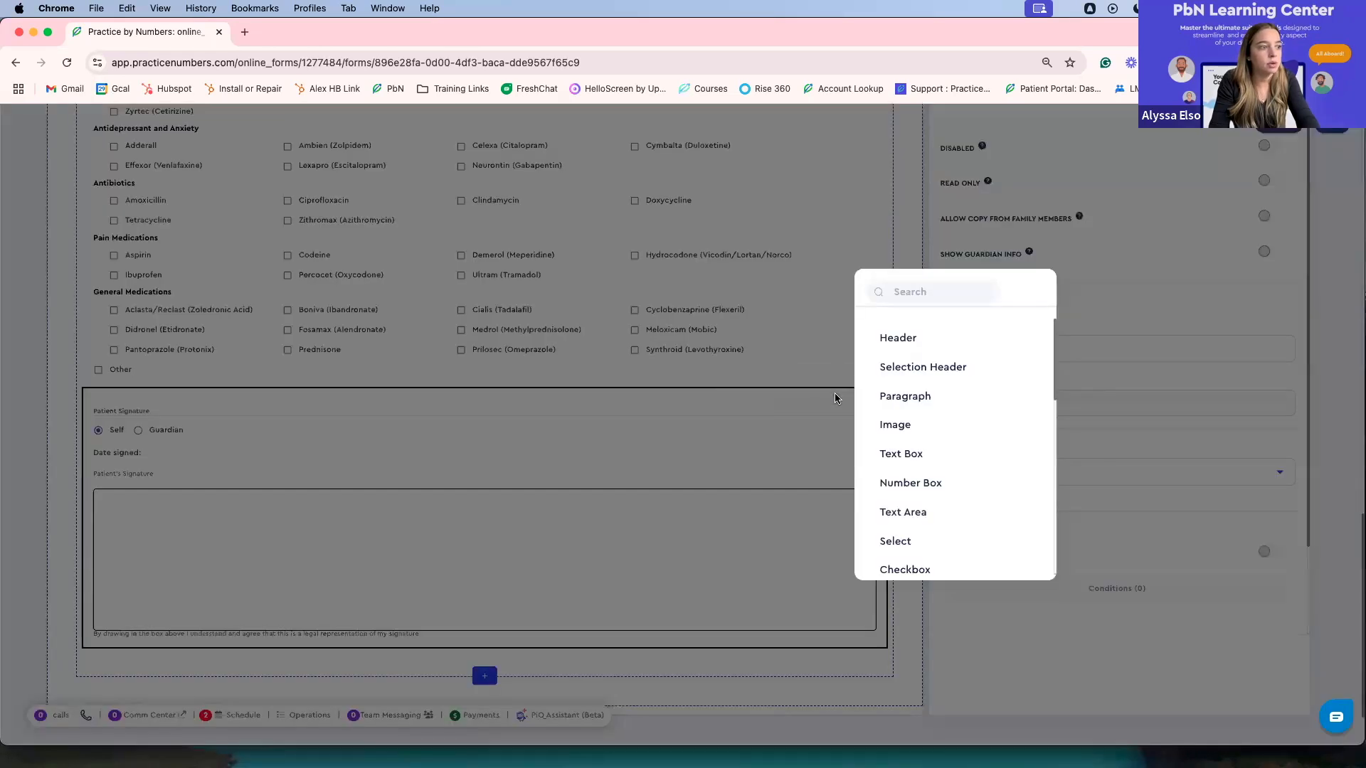
{"action": "left_click", "coordinate": [695, 439]}
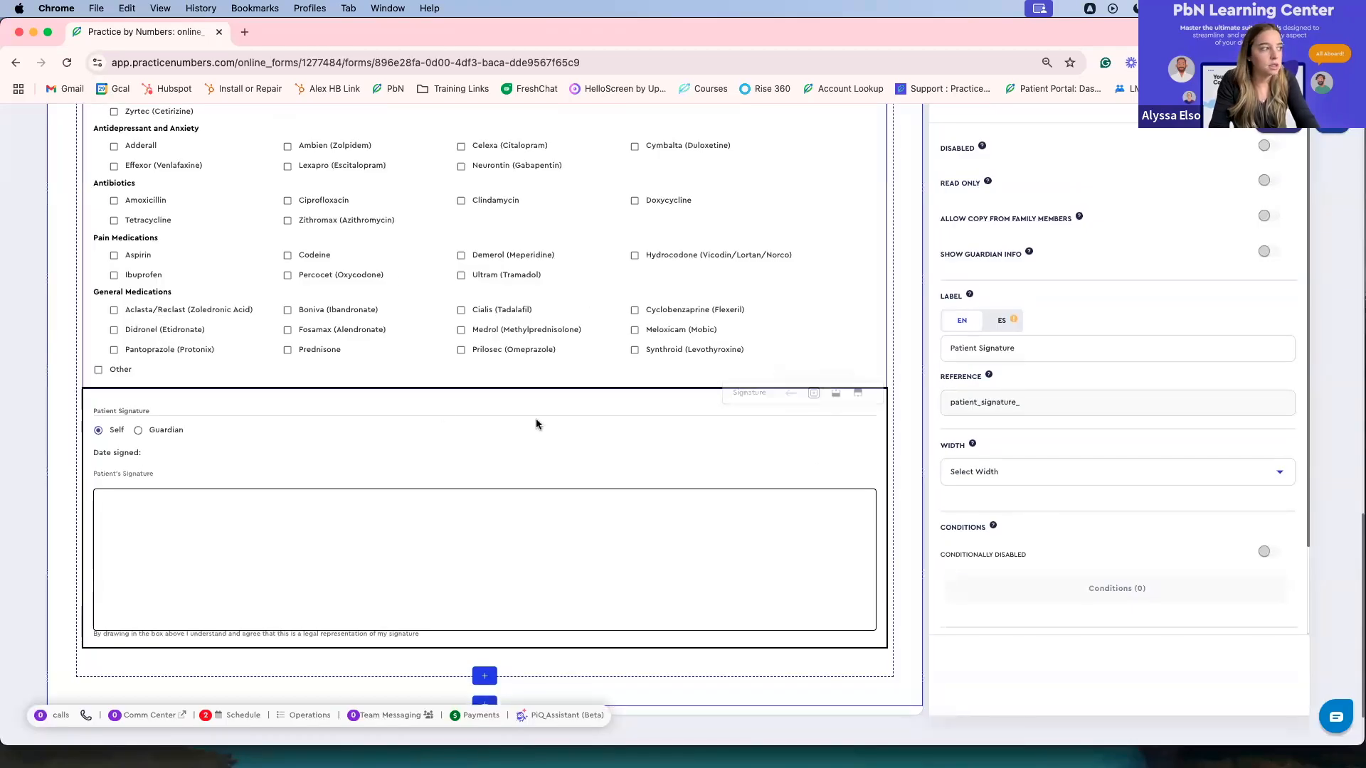
{"action": "scroll", "coordinate": [481, 350], "scroll_direction": "up", "scroll_amount": 1}
{"action": "scroll", "coordinate": [483, 351], "scroll_direction": "up", "scroll_amount": 1}
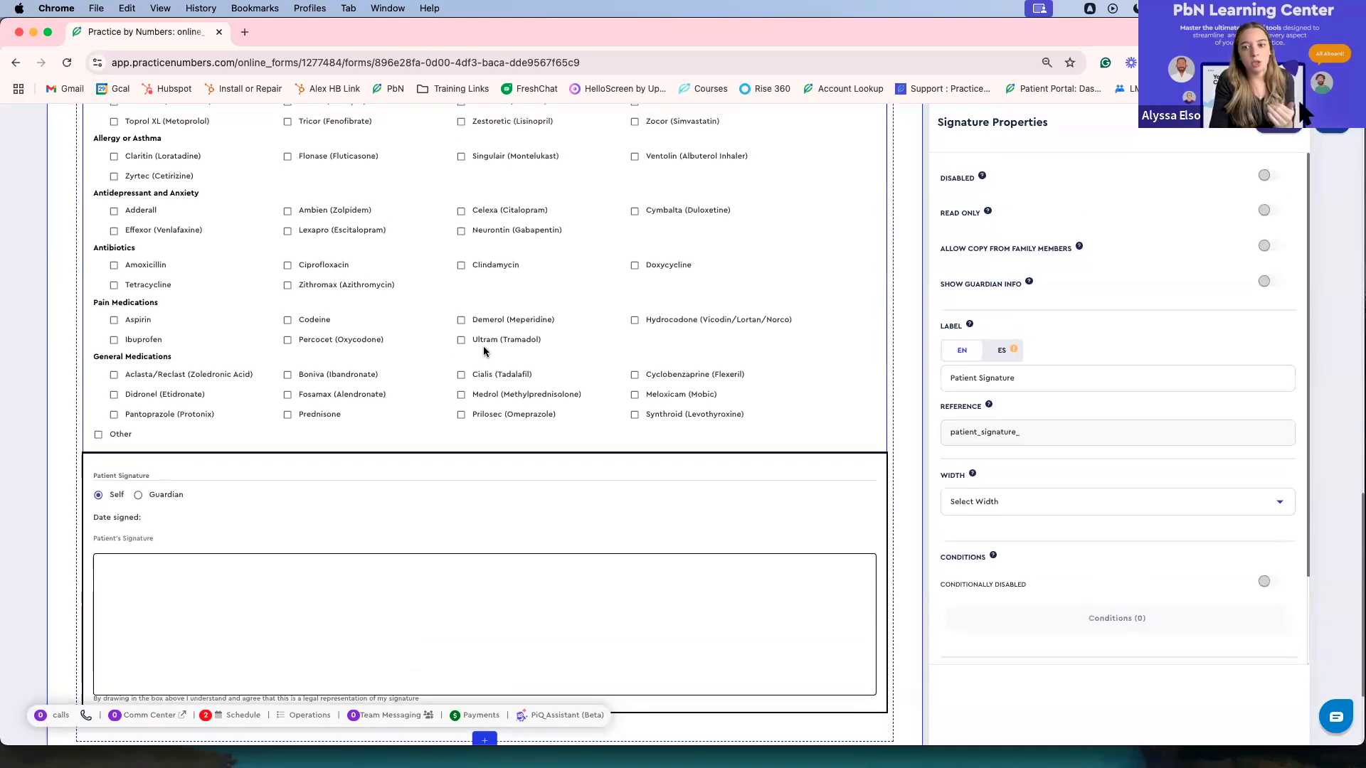
{"action": "scroll", "coordinate": [483, 351], "scroll_direction": "up", "scroll_amount": 8}
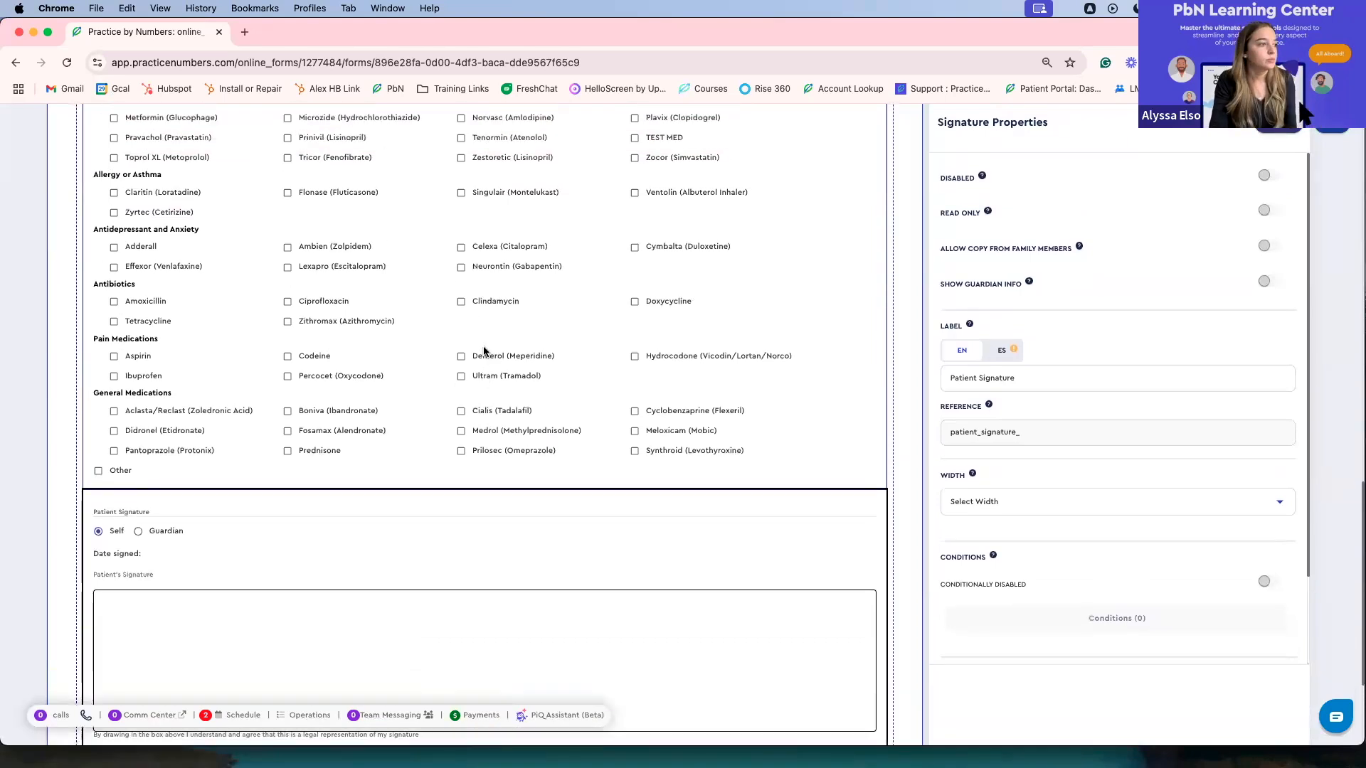
Review the whole form from the Dental History section down to the patient signature block
{"action": "scroll", "coordinate": [1149, 485], "scroll_direction": "up", "scroll_amount": 5}
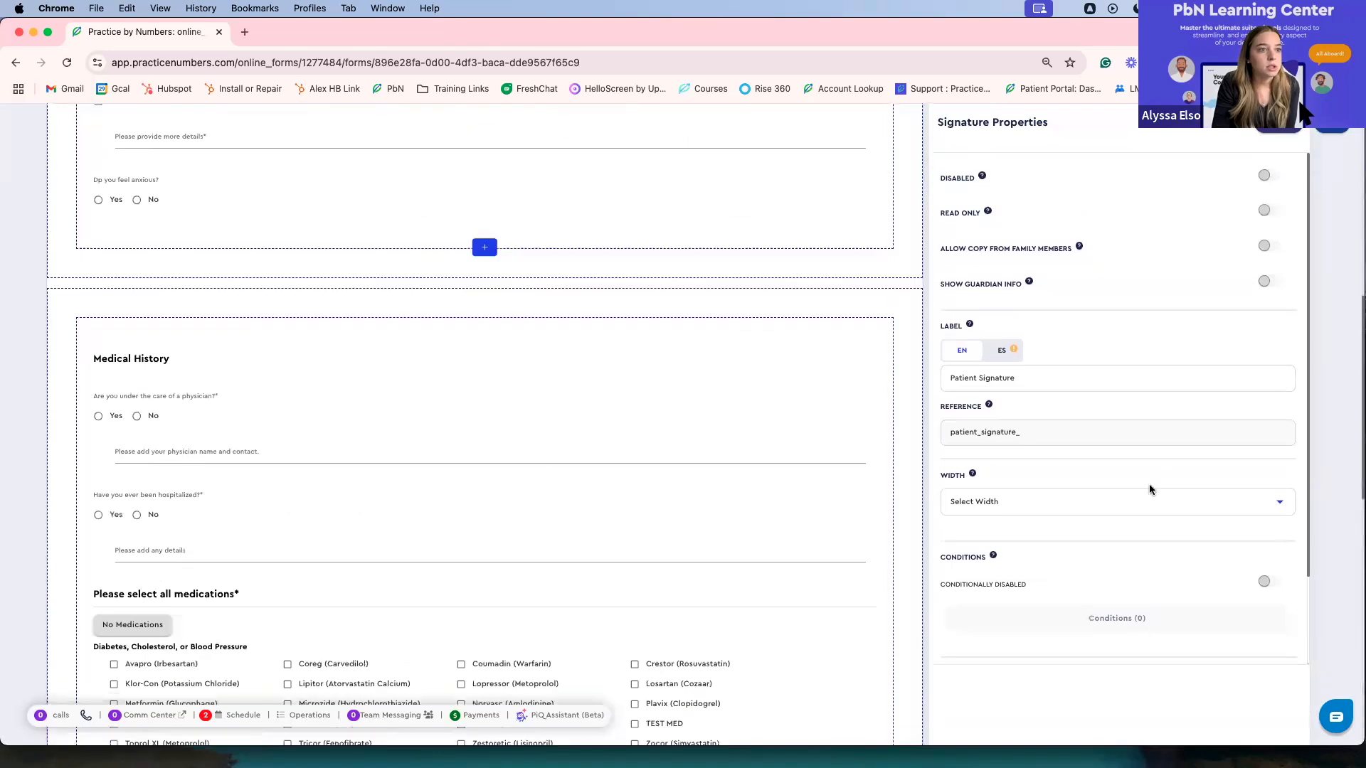
{"action": "scroll", "coordinate": [853, 469], "scroll_direction": "up", "scroll_amount": 10}
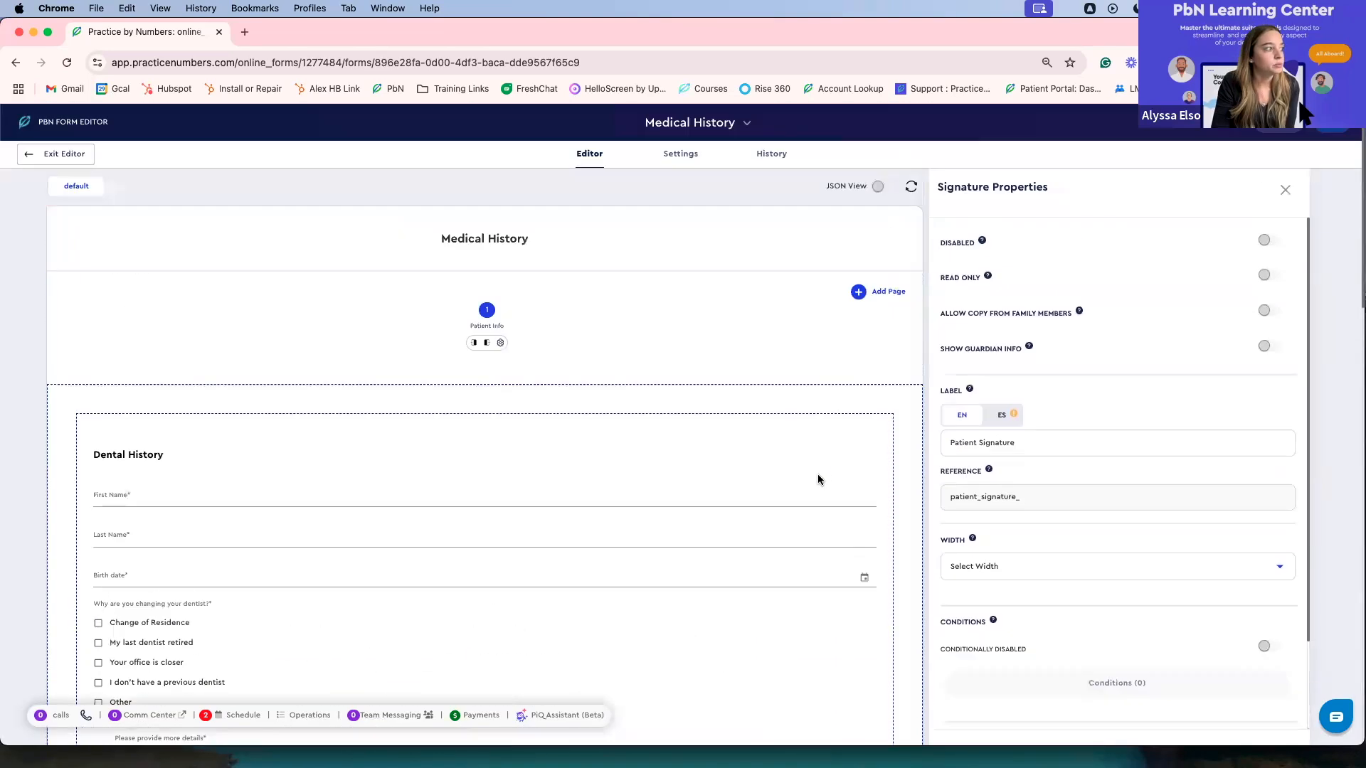
{"action": "scroll", "coordinate": [507, 434], "scroll_direction": "down", "scroll_amount": 5}
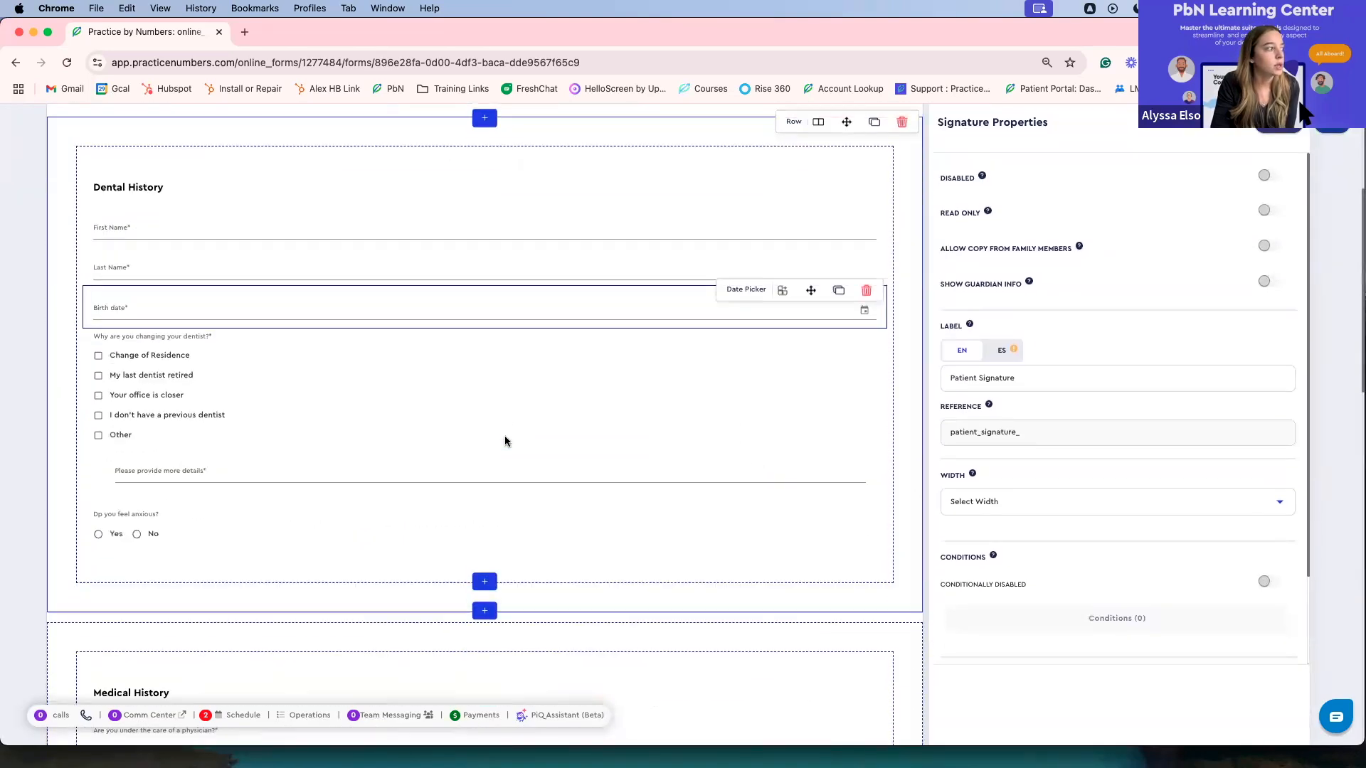
{"action": "scroll", "coordinate": [505, 441], "scroll_direction": "up", "scroll_amount": 5}
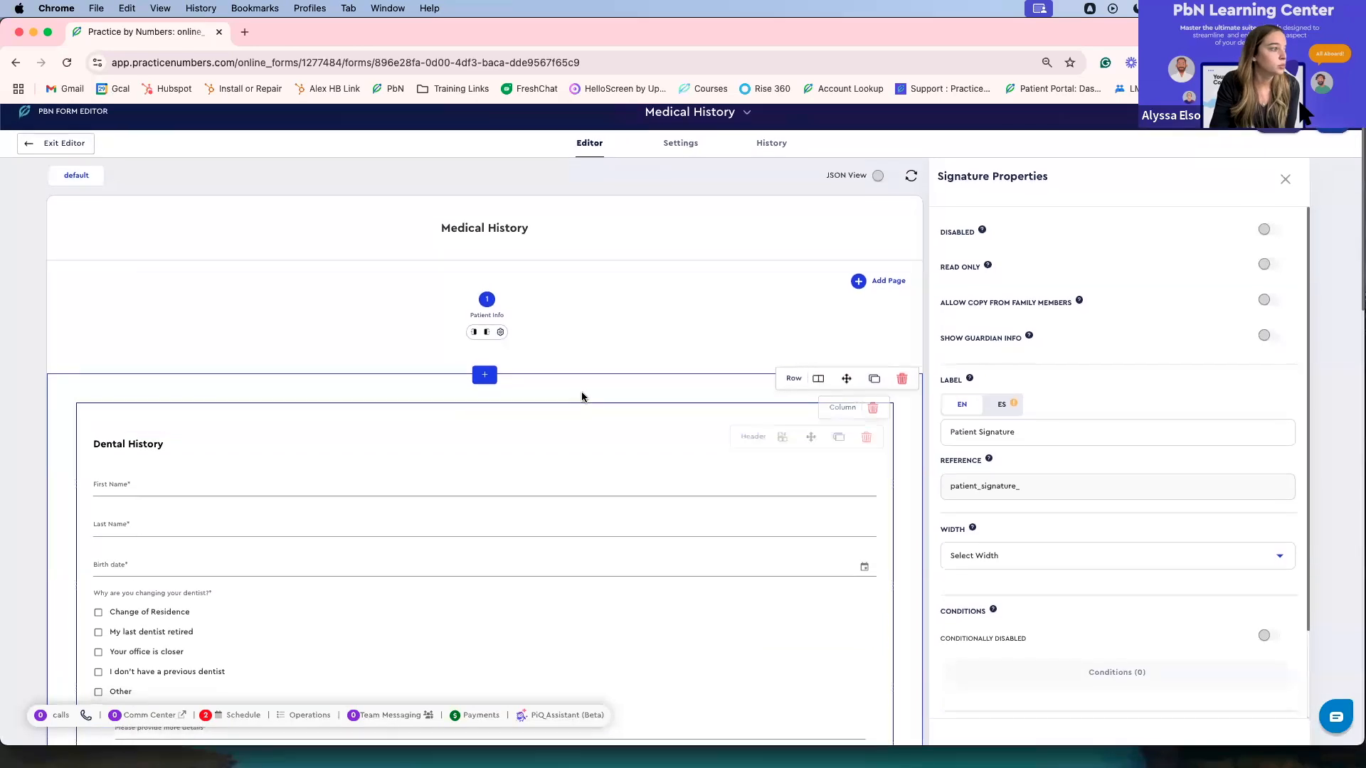
{"action": "scroll", "coordinate": [583, 393], "scroll_direction": "down", "scroll_amount": 10}
{"action": "scroll", "coordinate": [582, 393], "scroll_direction": "down", "scroll_amount": 10}
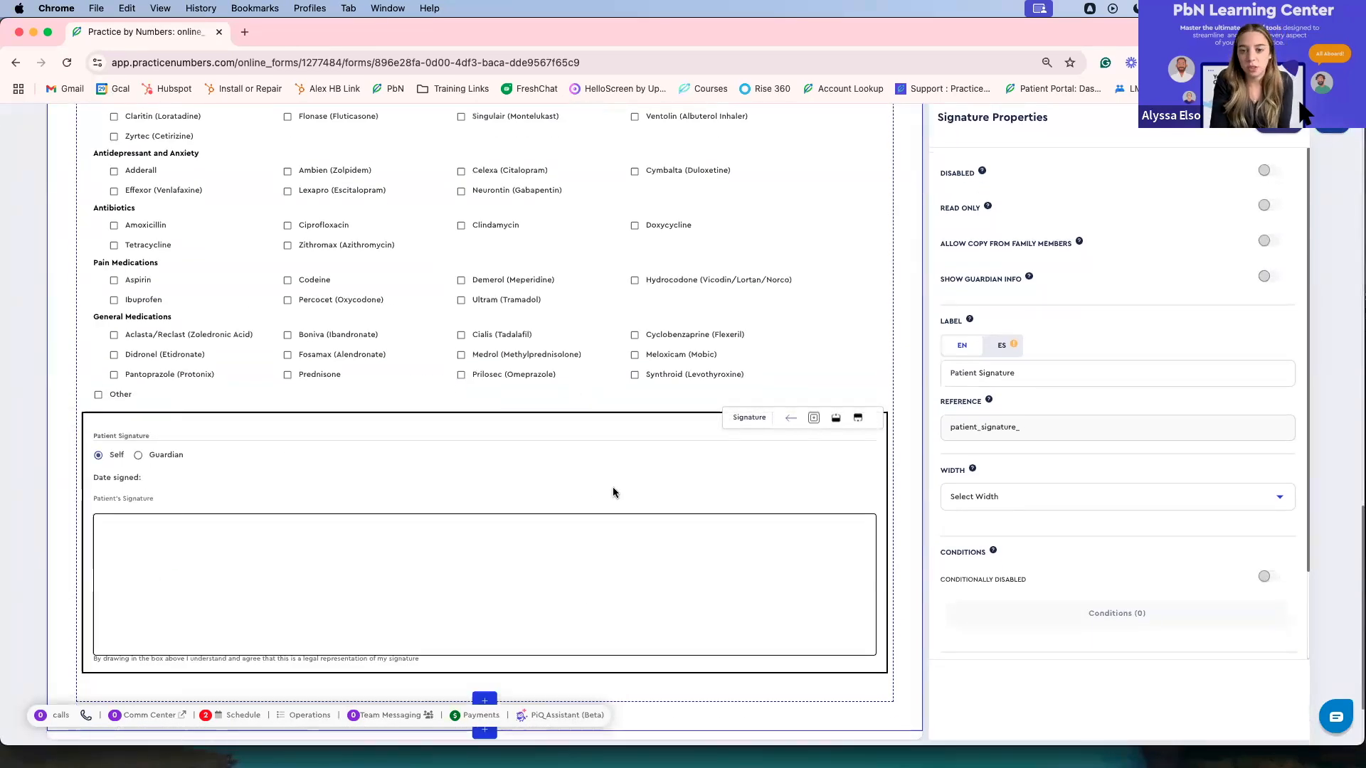
{"action": "scroll", "coordinate": [613, 486], "scroll_direction": "up", "scroll_amount": 20}
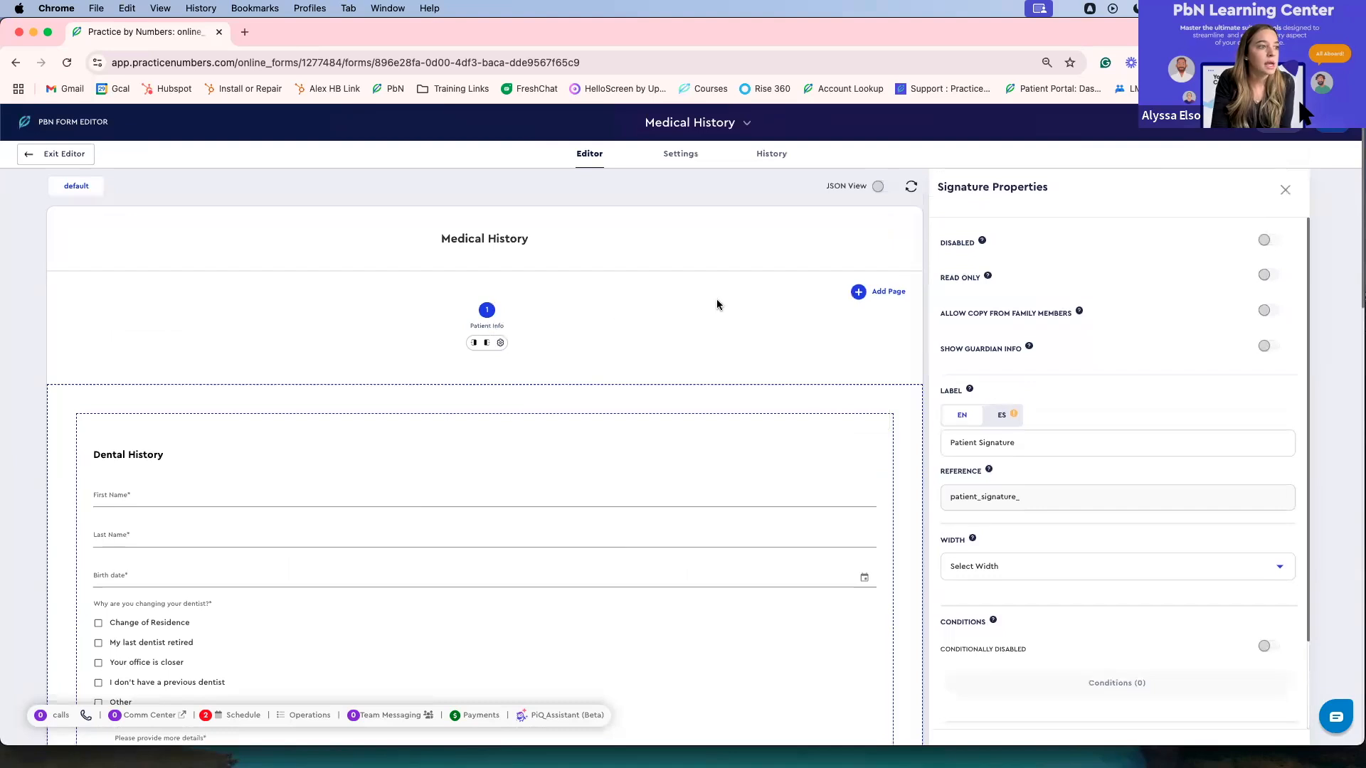
Add a second page labelled "Signature" to the form and save it
{"action": "left_click", "coordinate": [857, 291]}
{"action": "left_click", "coordinate": [997, 284]}
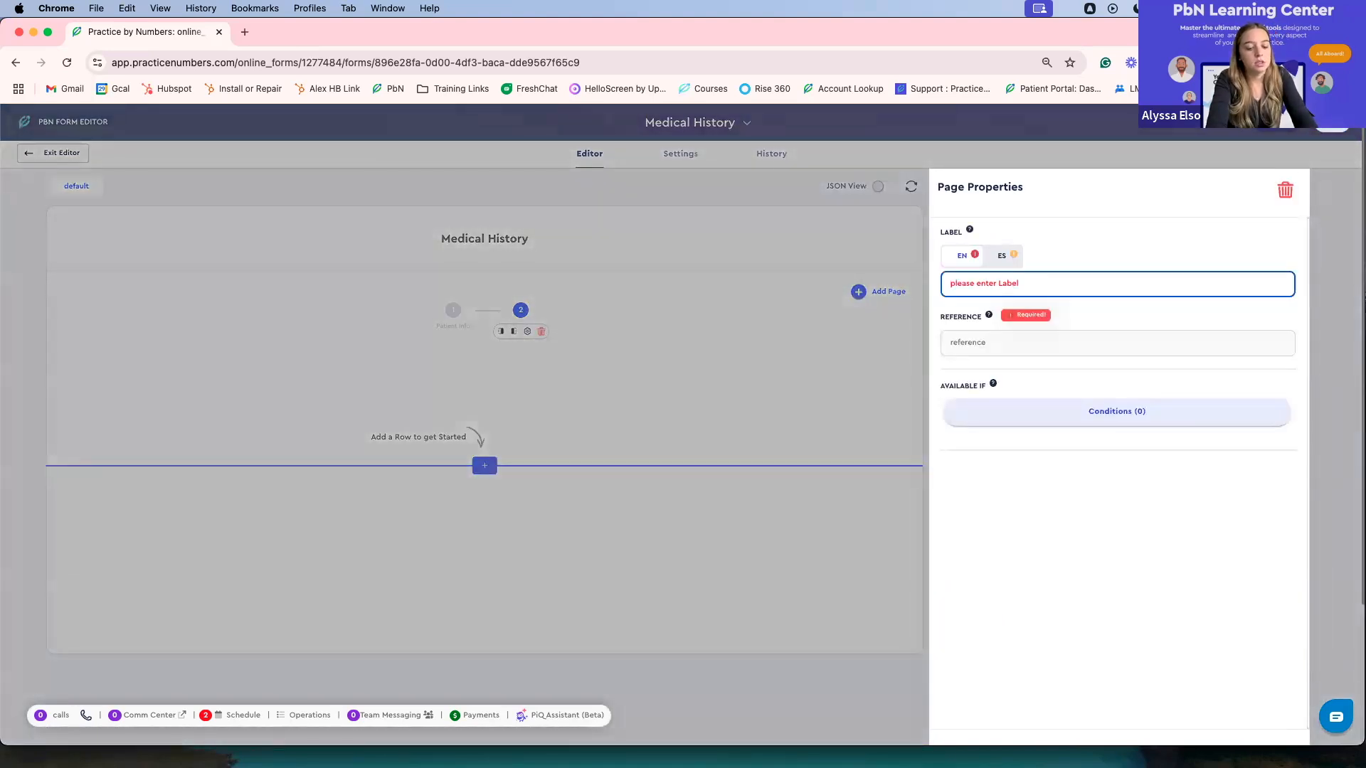
{"action": "type", "text": "signature"}
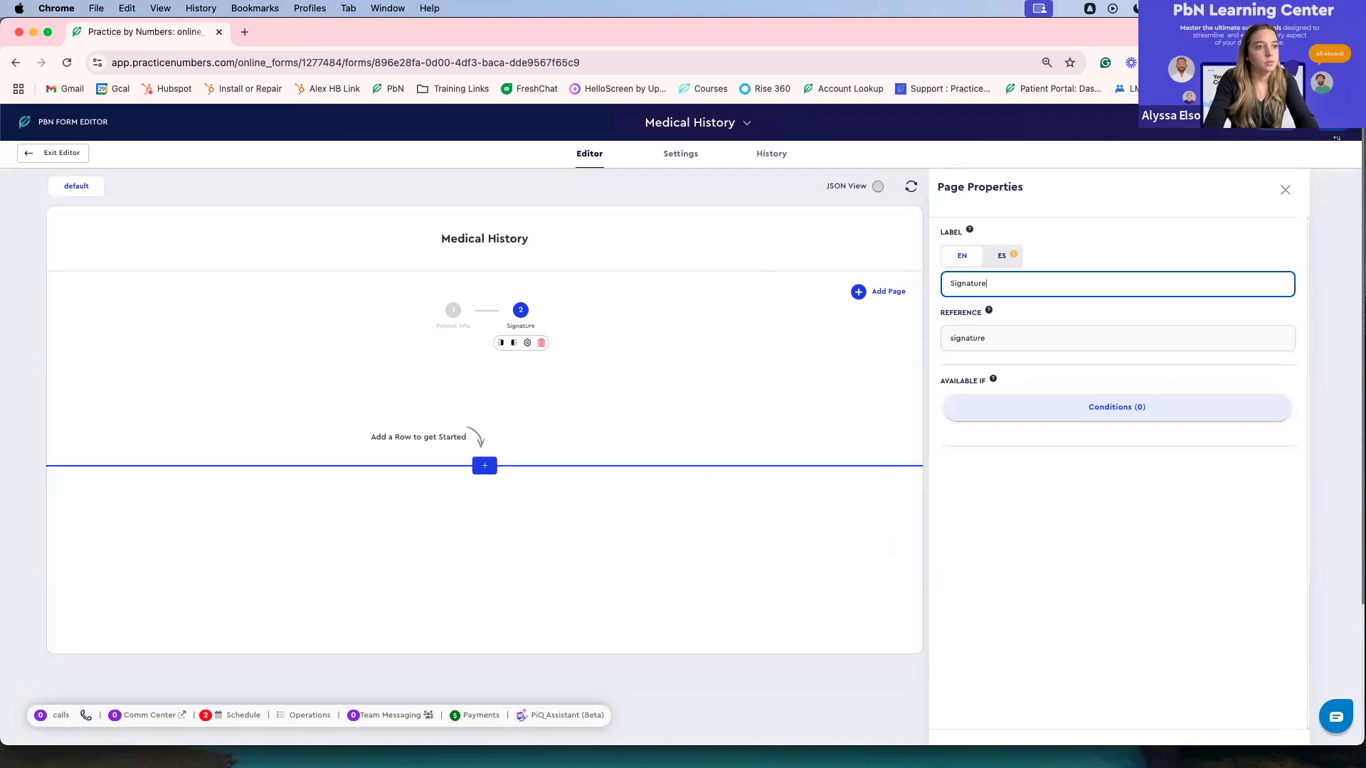
{"action": "left_click", "coordinate": [1337, 135]}
{"action": "left_click", "coordinate": [719, 462]}
Add a row with a Signature component labelled "Patient Signature" on the Signature page and save the form
{"action": "left_click", "coordinate": [496, 473]}
{"action": "left_click", "coordinate": [515, 500]}
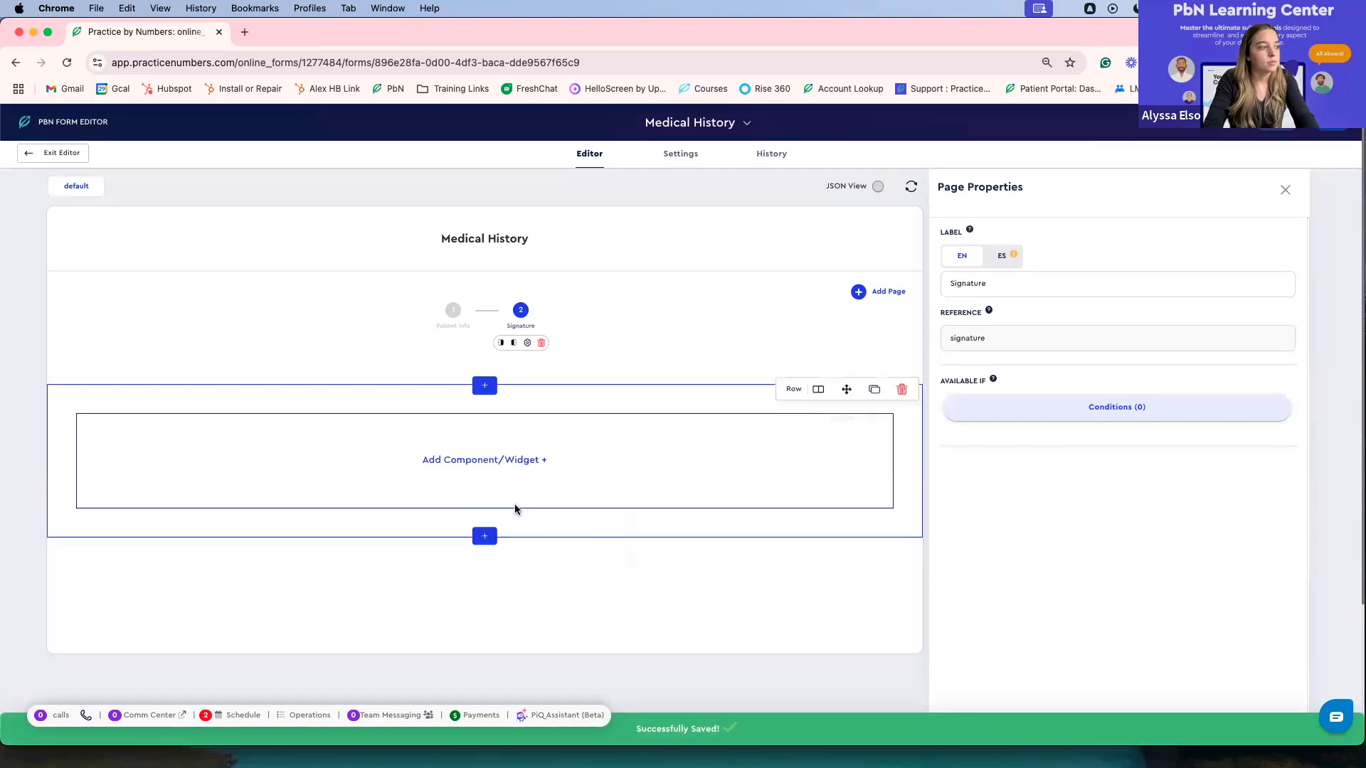
{"action": "left_click", "coordinate": [502, 461]}
{"action": "scroll", "coordinate": [975, 509], "scroll_direction": "down", "scroll_amount": 8}
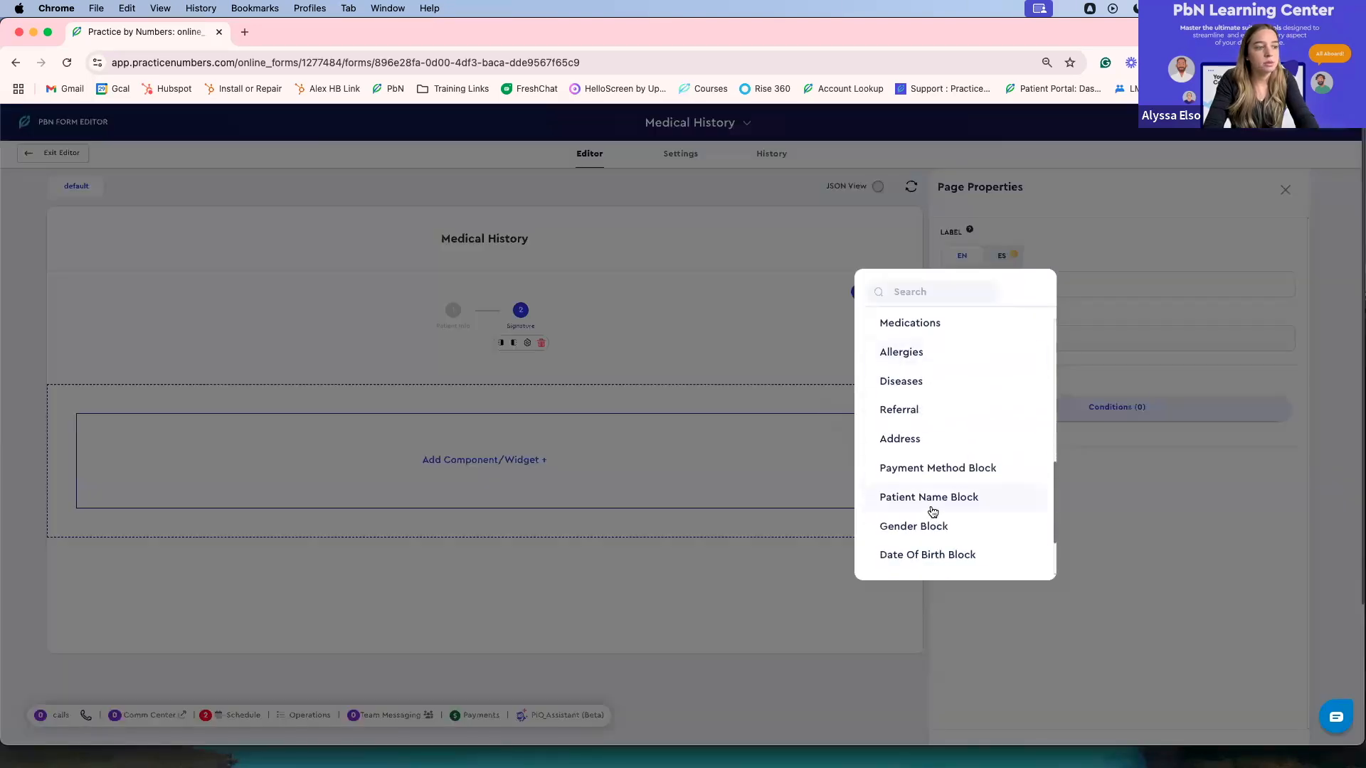
{"action": "scroll", "coordinate": [932, 512], "scroll_direction": "down", "scroll_amount": 3}
{"action": "scroll", "coordinate": [964, 389], "scroll_direction": "up", "scroll_amount": 5}
{"action": "scroll", "coordinate": [965, 390], "scroll_direction": "up", "scroll_amount": 1}
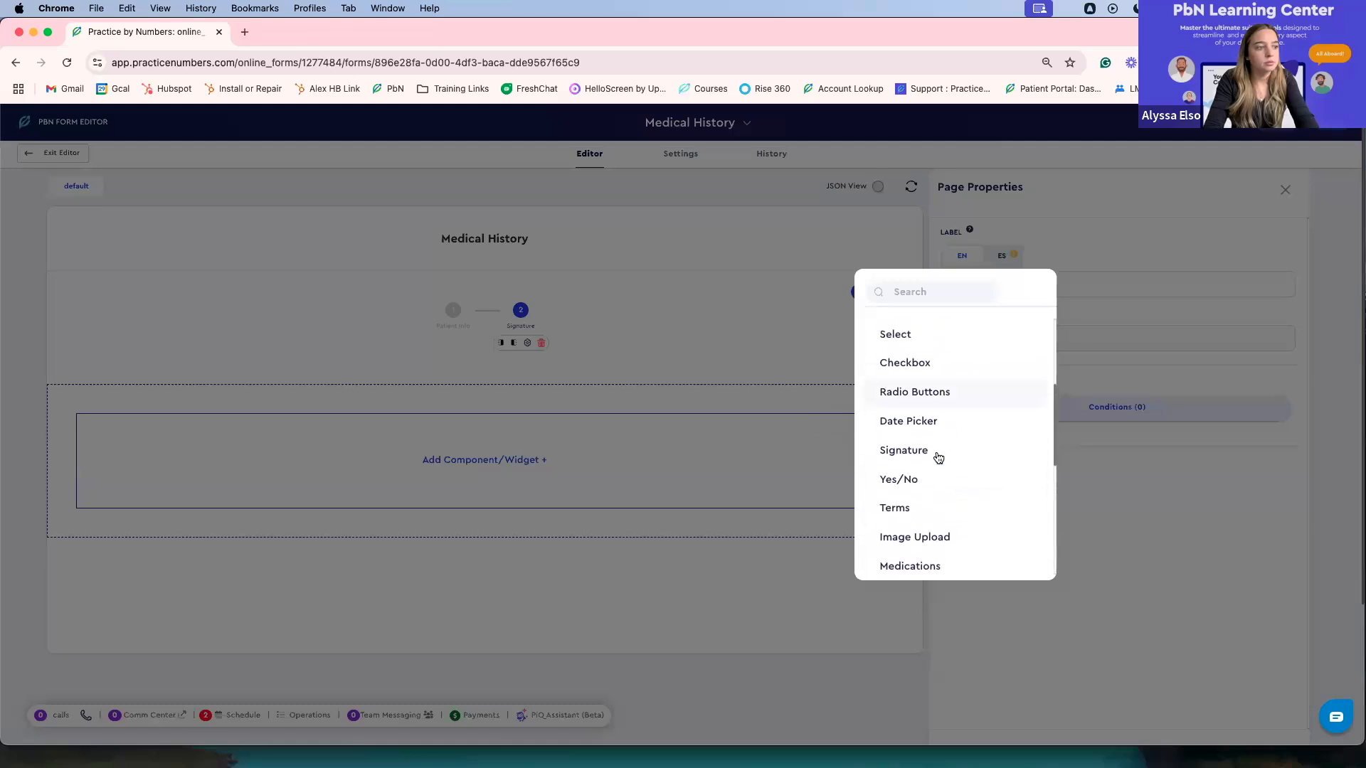
{"action": "left_click", "coordinate": [936, 451]}
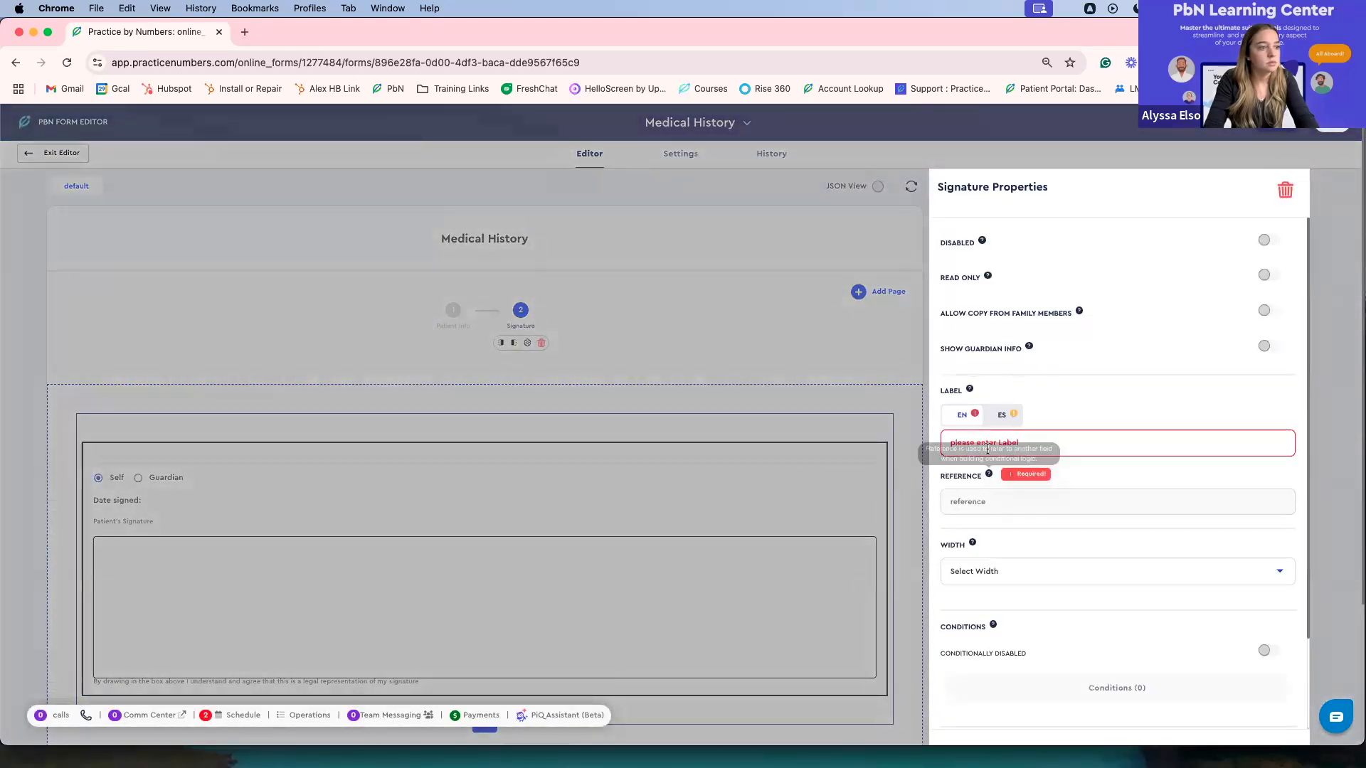
{"action": "left_click", "coordinate": [988, 449]}
{"action": "type", "text": "Patient Signature"}
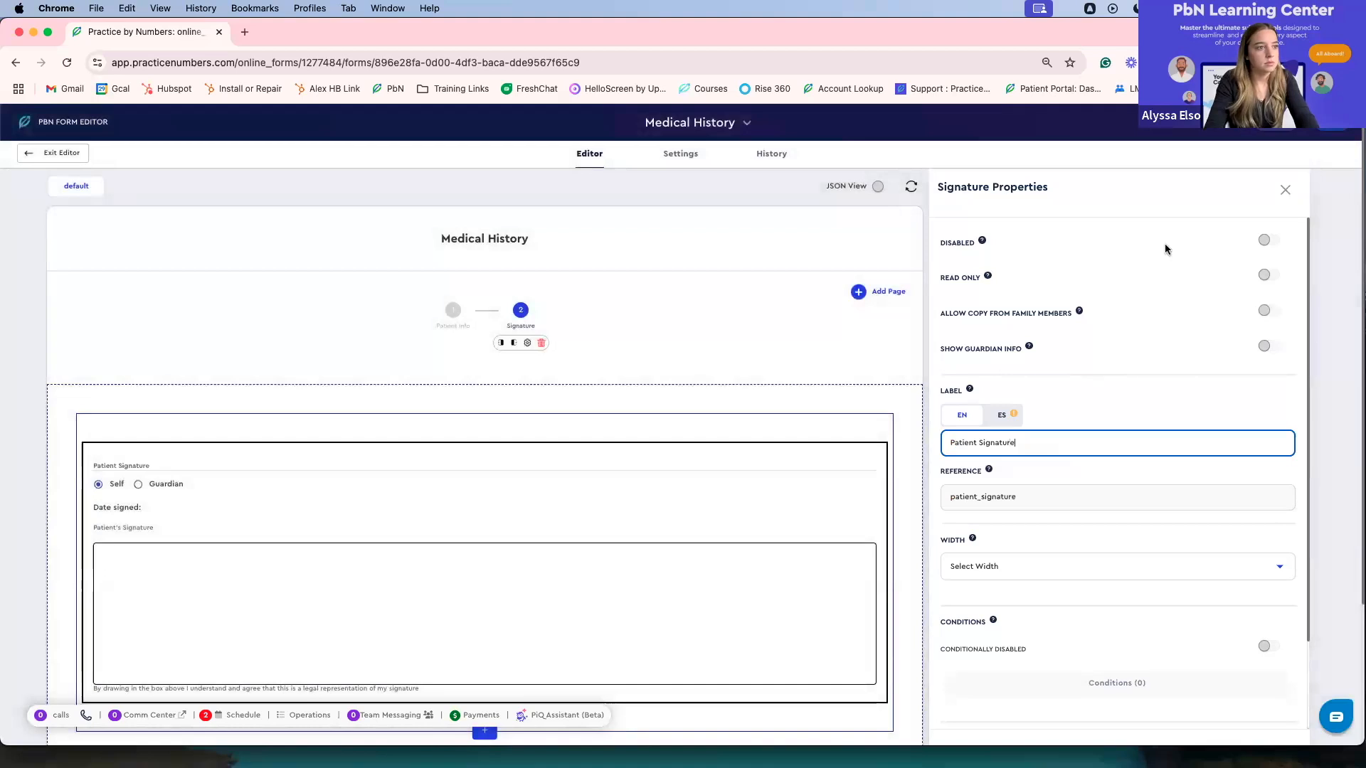
{"action": "key", "text": "super+s"}
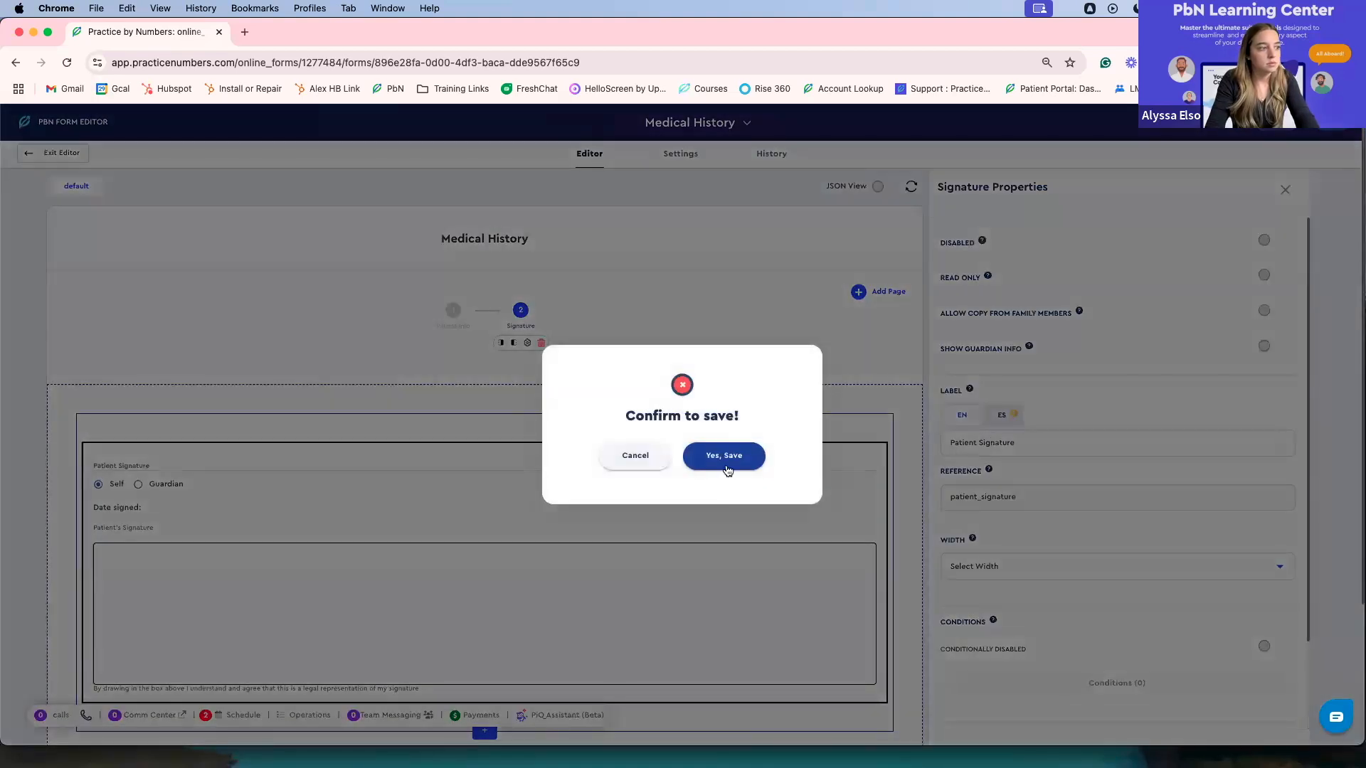
{"action": "left_click", "coordinate": [725, 459]}
Delete the Patient Signature component below the medications list on the Patient Info page
{"action": "left_click", "coordinate": [453, 311]}
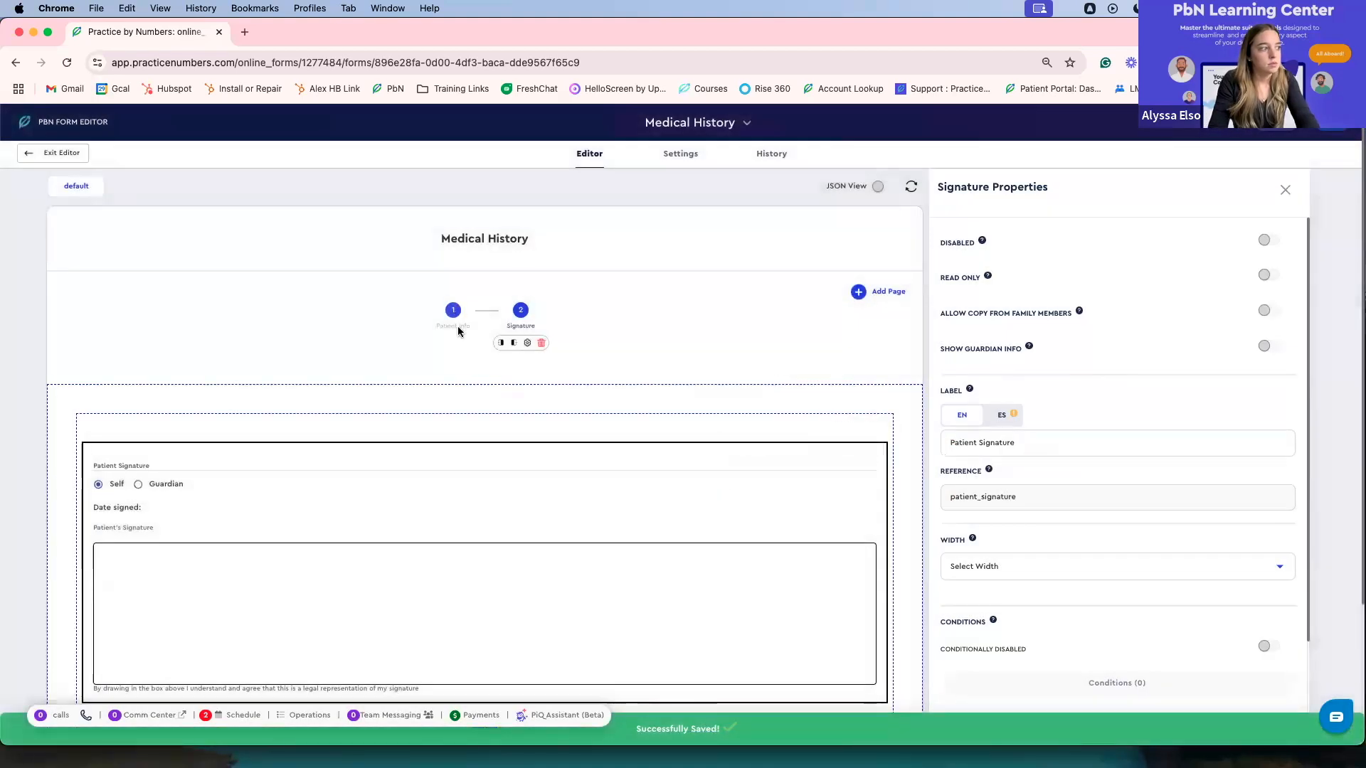
{"action": "scroll", "coordinate": [502, 459], "scroll_direction": "down", "scroll_amount": 20}
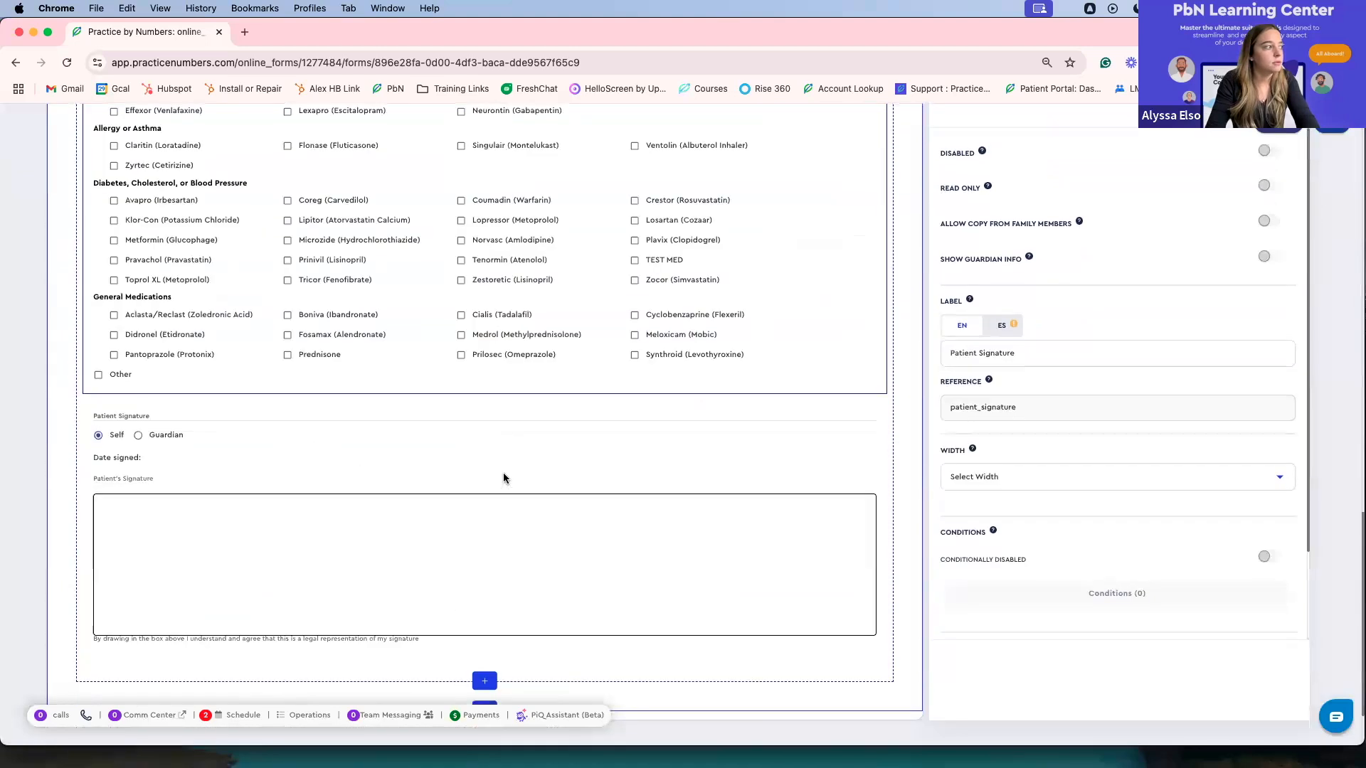
{"action": "left_click", "coordinate": [865, 308]}
{"action": "left_click", "coordinate": [709, 463]}
Open the form's editor settings and save the form
{"action": "scroll", "coordinate": [671, 497], "scroll_direction": "up", "scroll_amount": 8}
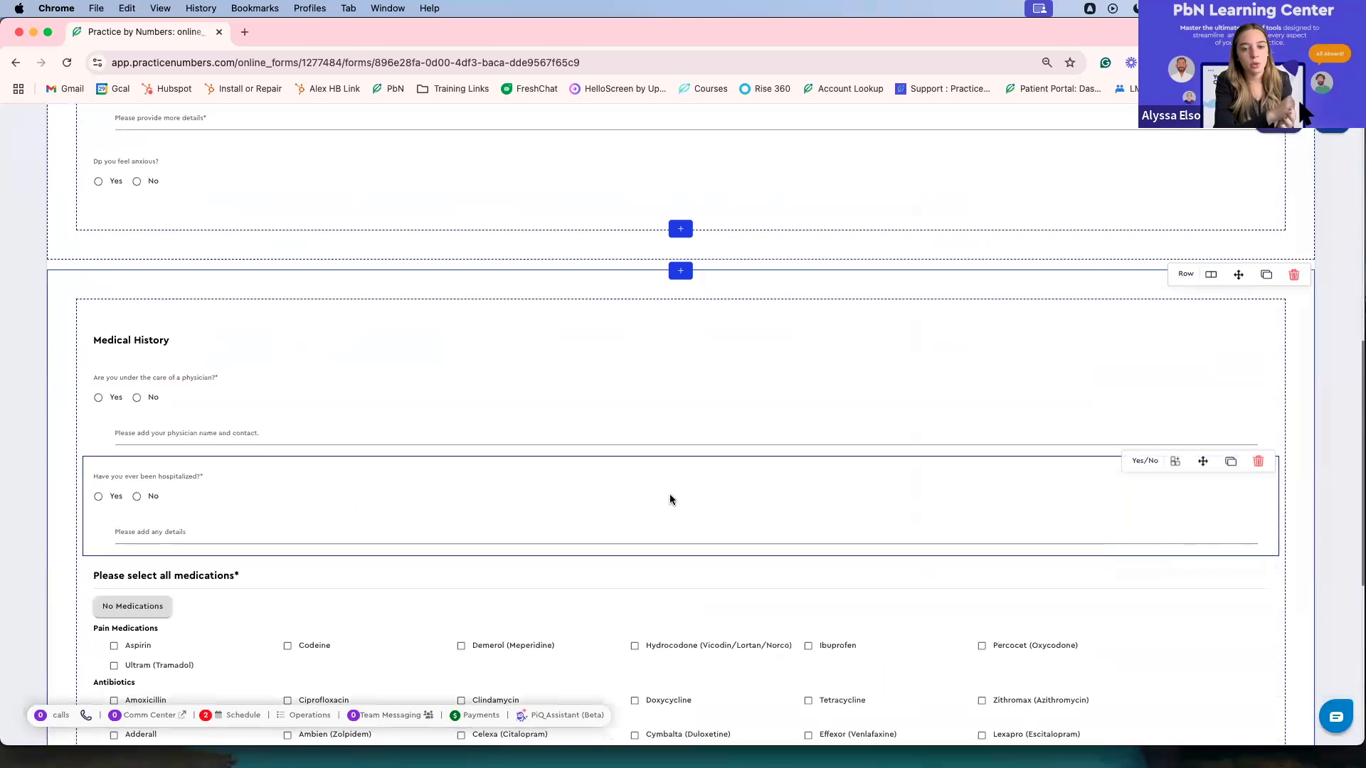
{"action": "scroll", "coordinate": [670, 499], "scroll_direction": "up", "scroll_amount": 5}
{"action": "scroll", "coordinate": [669, 498], "scroll_direction": "up", "scroll_amount": 2}
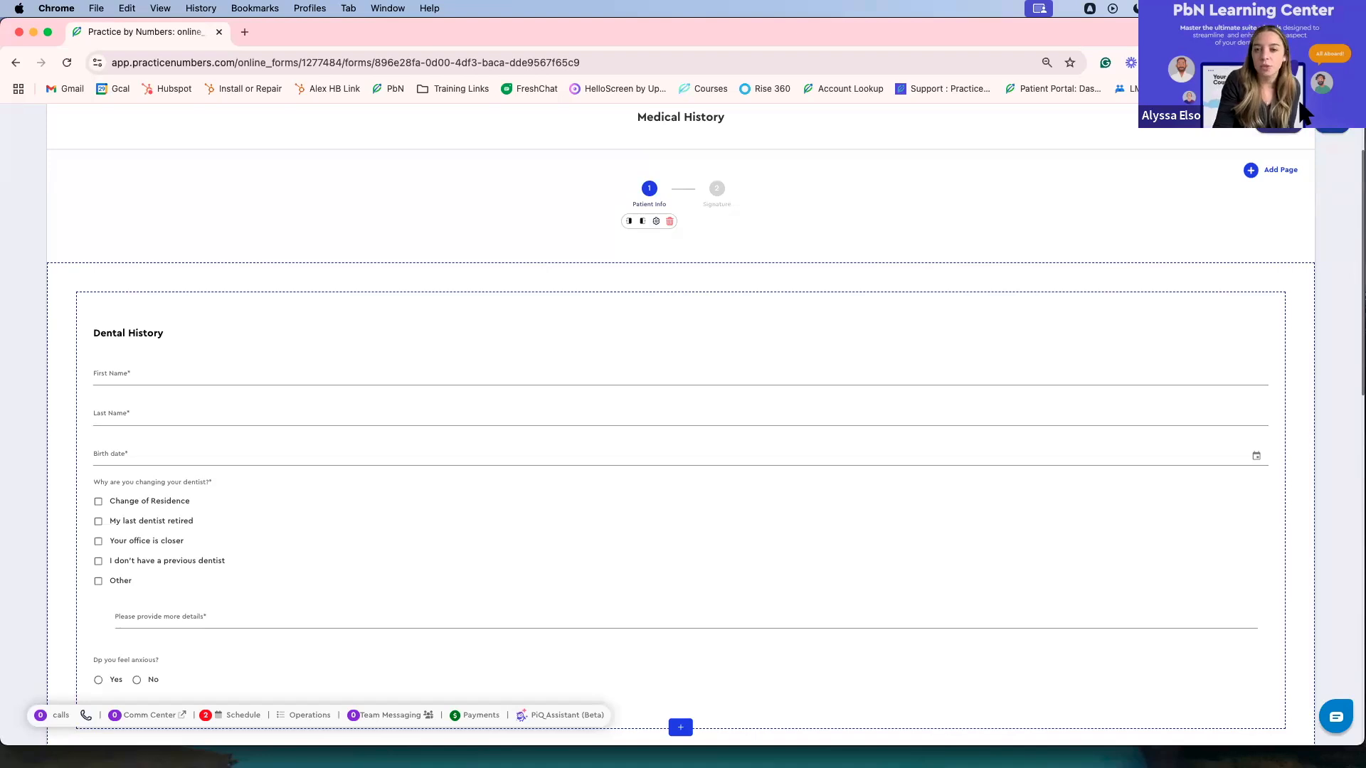
{"action": "scroll", "coordinate": [826, 328], "scroll_direction": "up", "scroll_amount": 3}
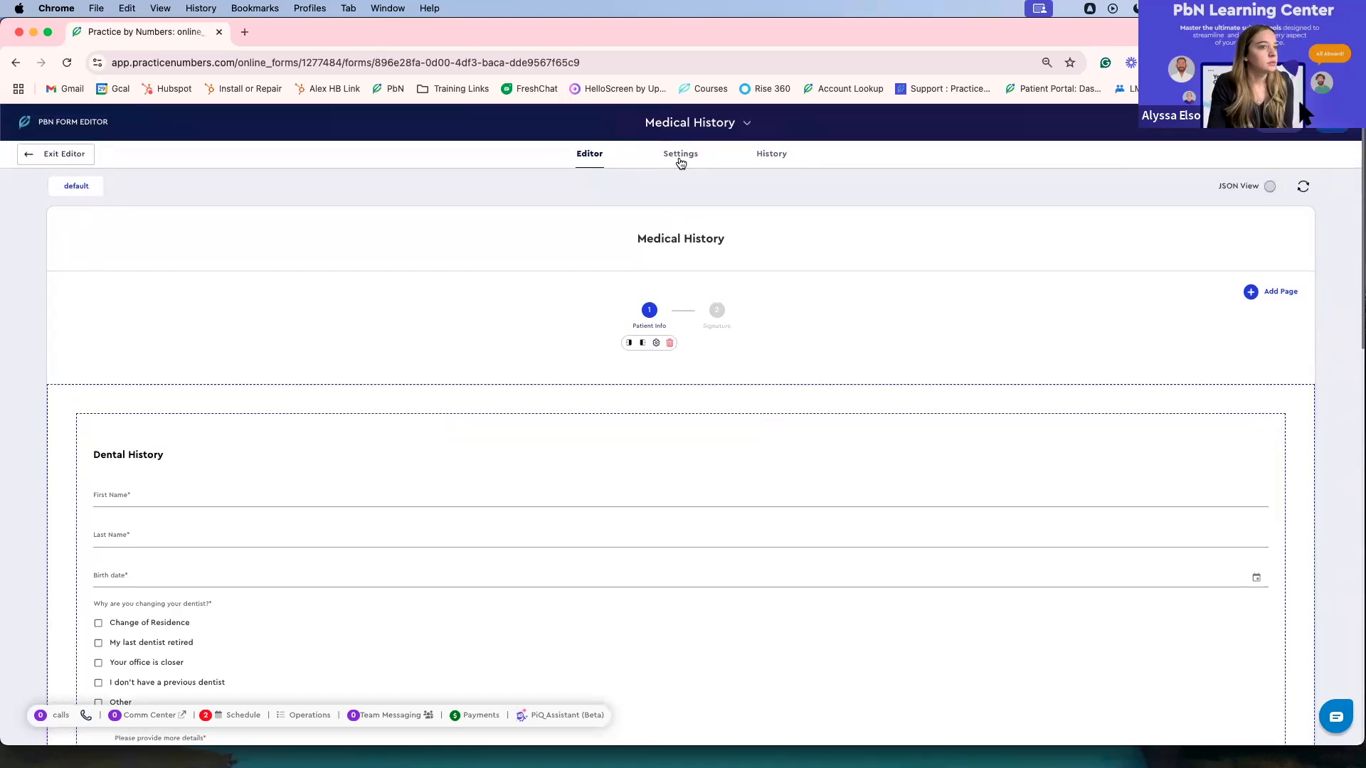
{"action": "left_click", "coordinate": [681, 164]}
{"action": "left_click", "coordinate": [1332, 125]}
{"action": "left_click", "coordinate": [754, 461]}
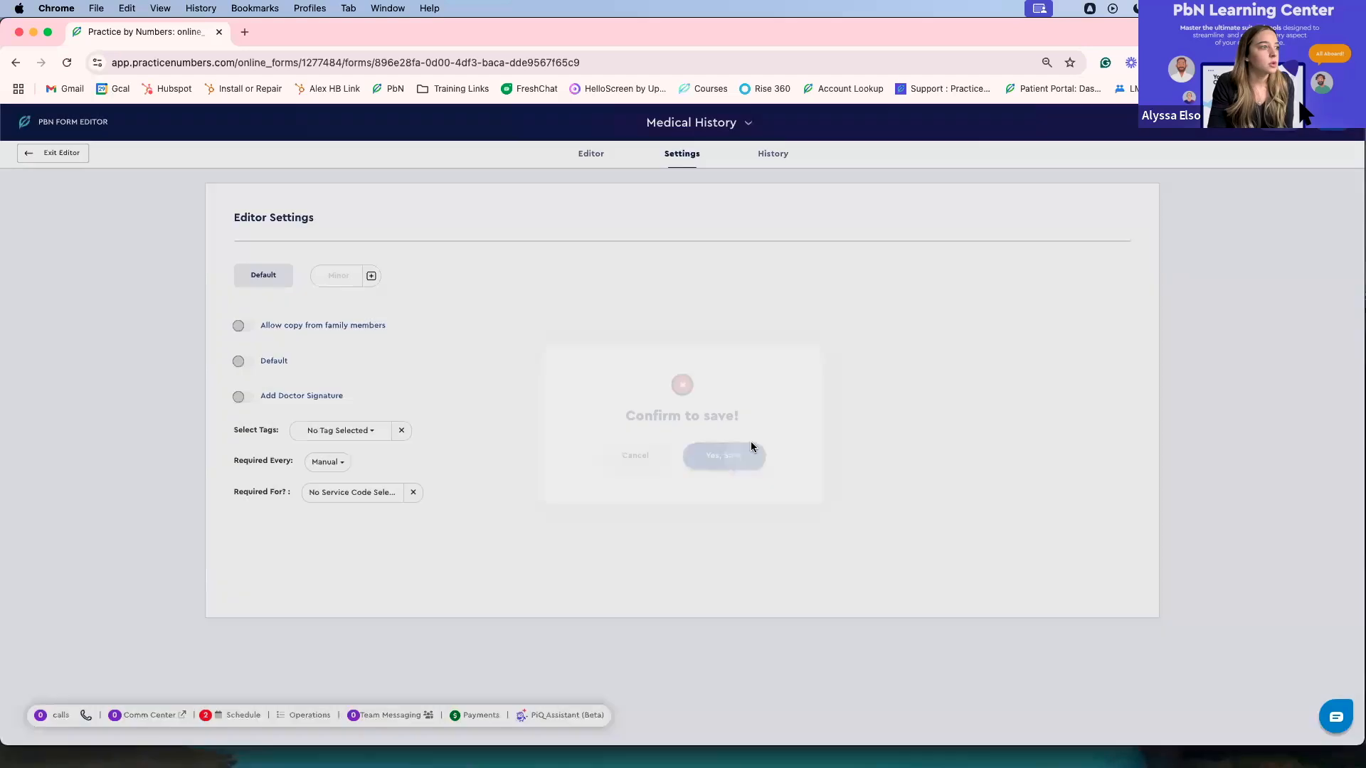
Create a minor version of the form by copying the default form, and save it
{"action": "left_click", "coordinate": [370, 277]}
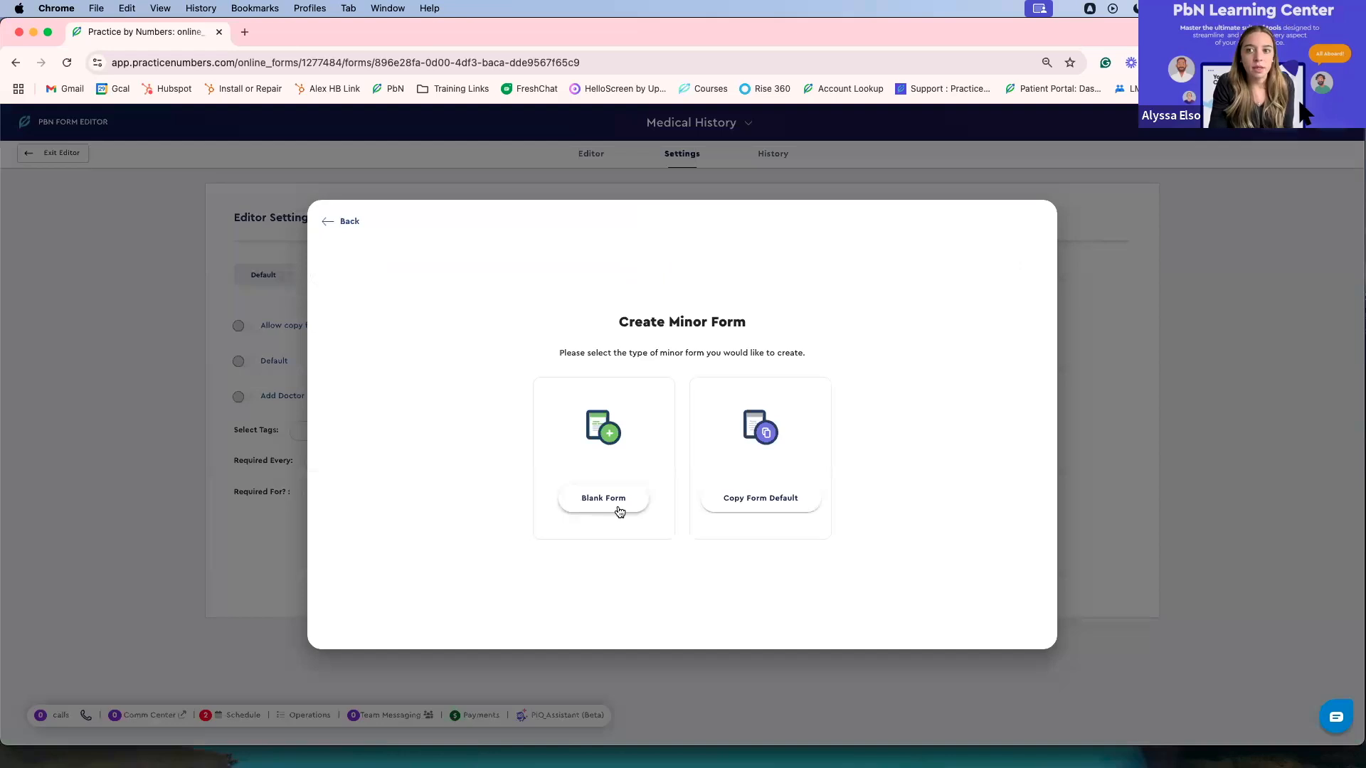
{"action": "left_click", "coordinate": [740, 501]}
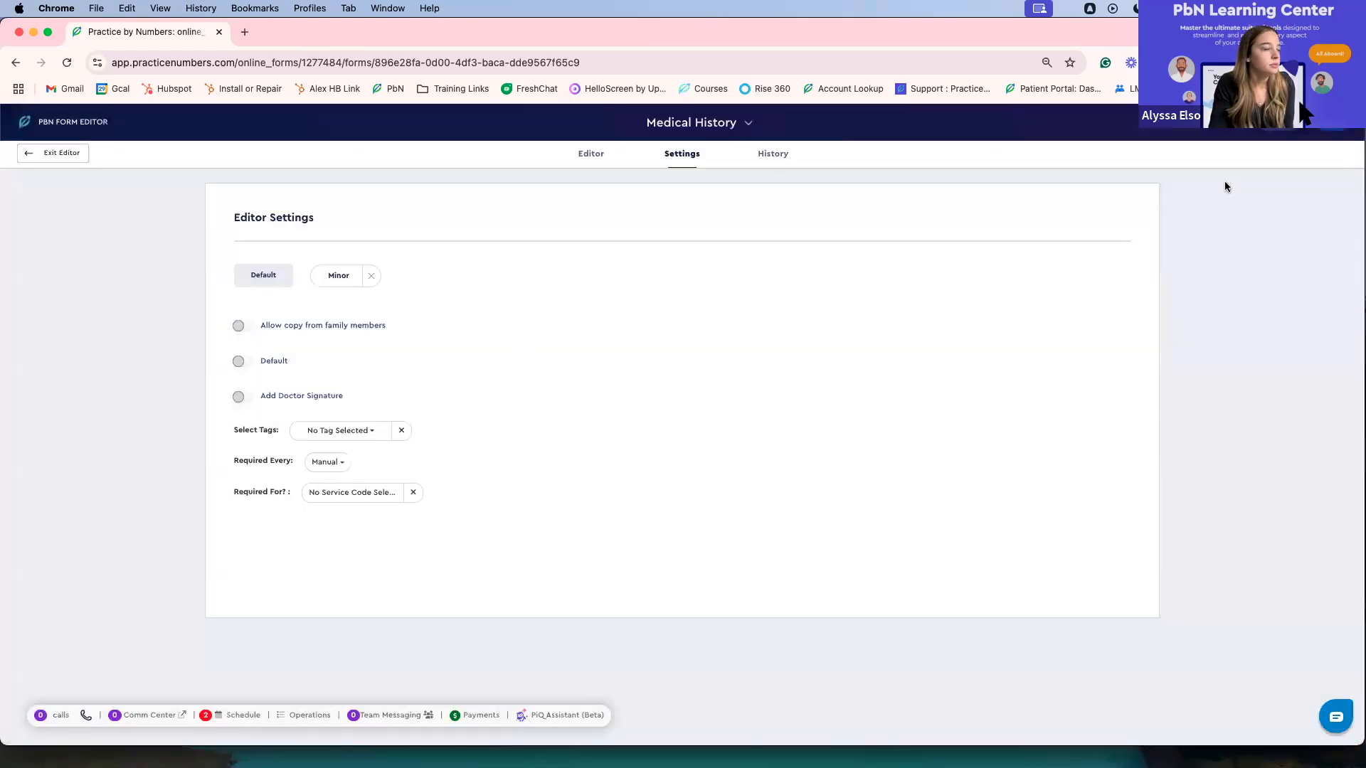
{"action": "left_click", "coordinate": [1332, 123]}
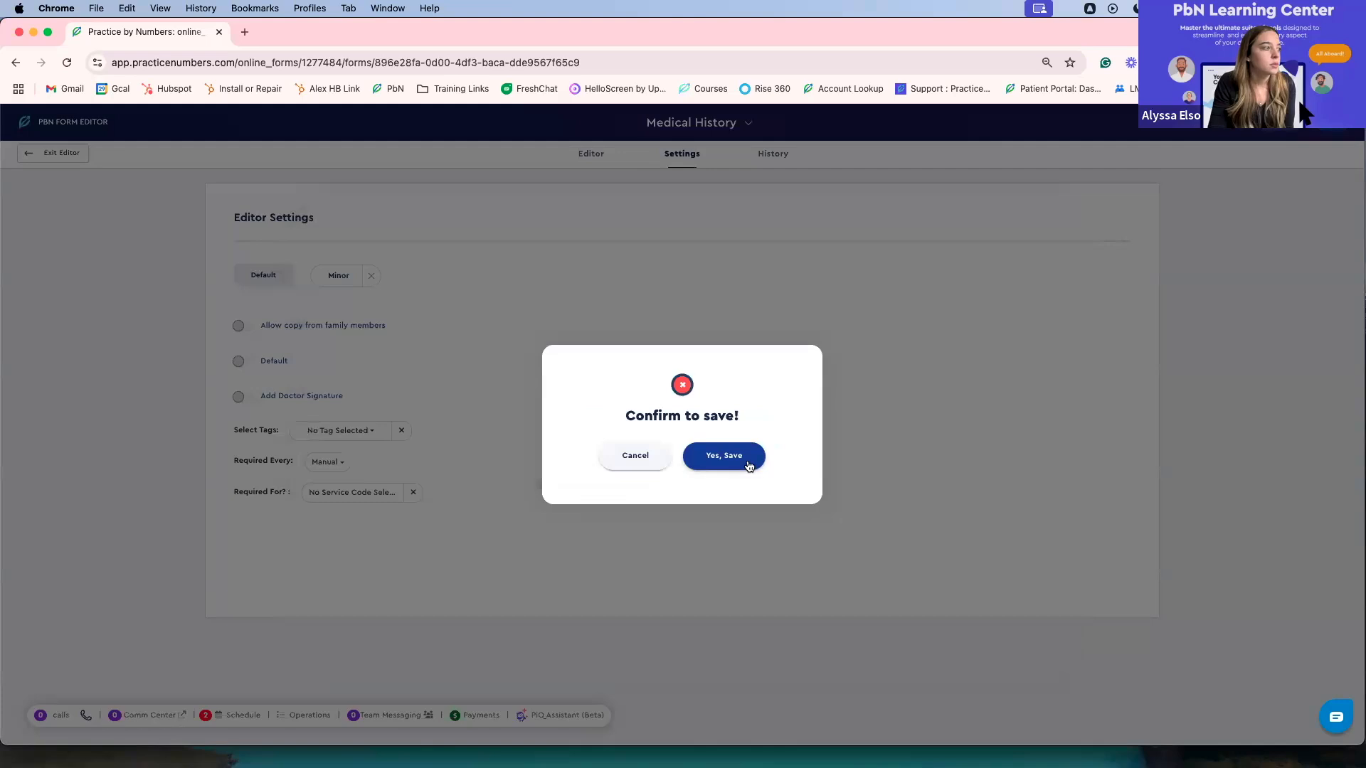
{"action": "left_click", "coordinate": [748, 466]}
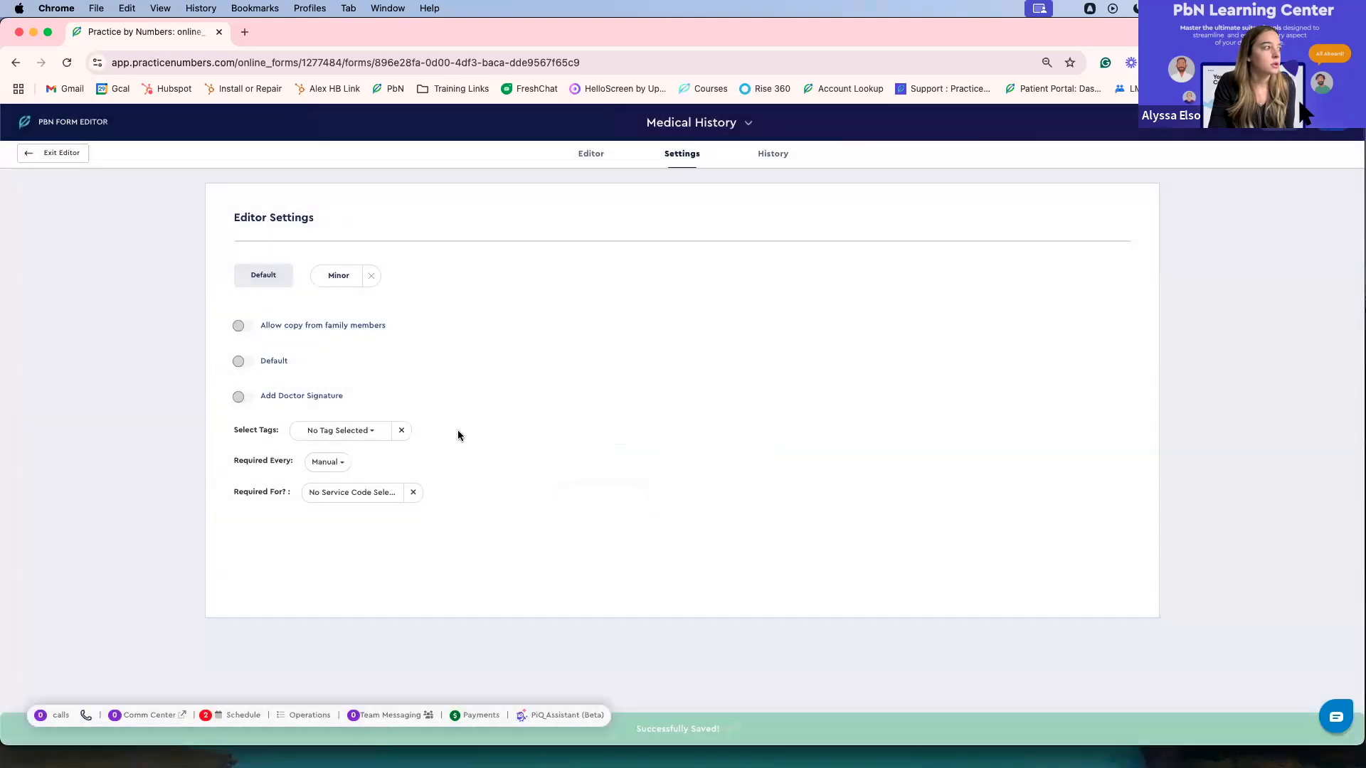
Open the minor version in the editor and review its Dental History and Medical History sections
{"action": "left_click", "coordinate": [590, 159]}
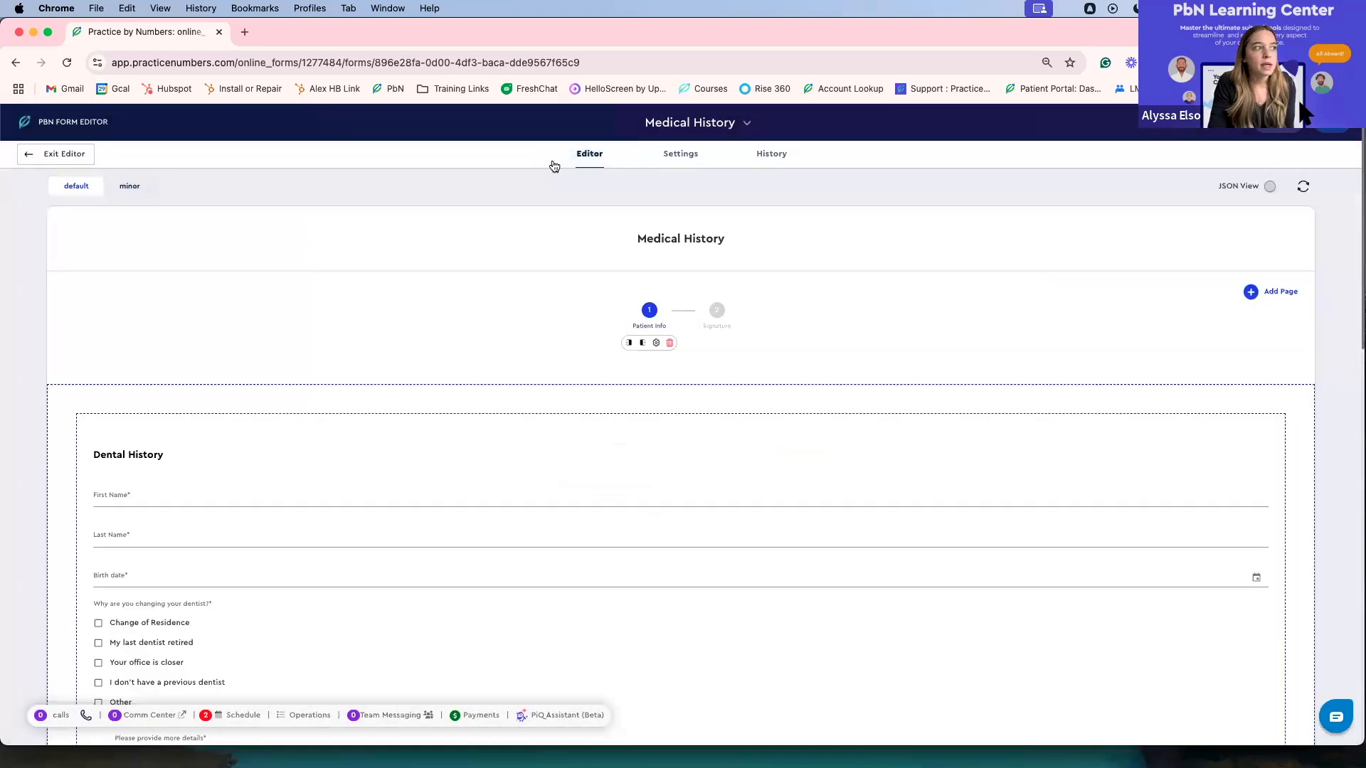
{"action": "left_click", "coordinate": [131, 188]}
{"action": "scroll", "coordinate": [208, 347], "scroll_direction": "down", "scroll_amount": 5}
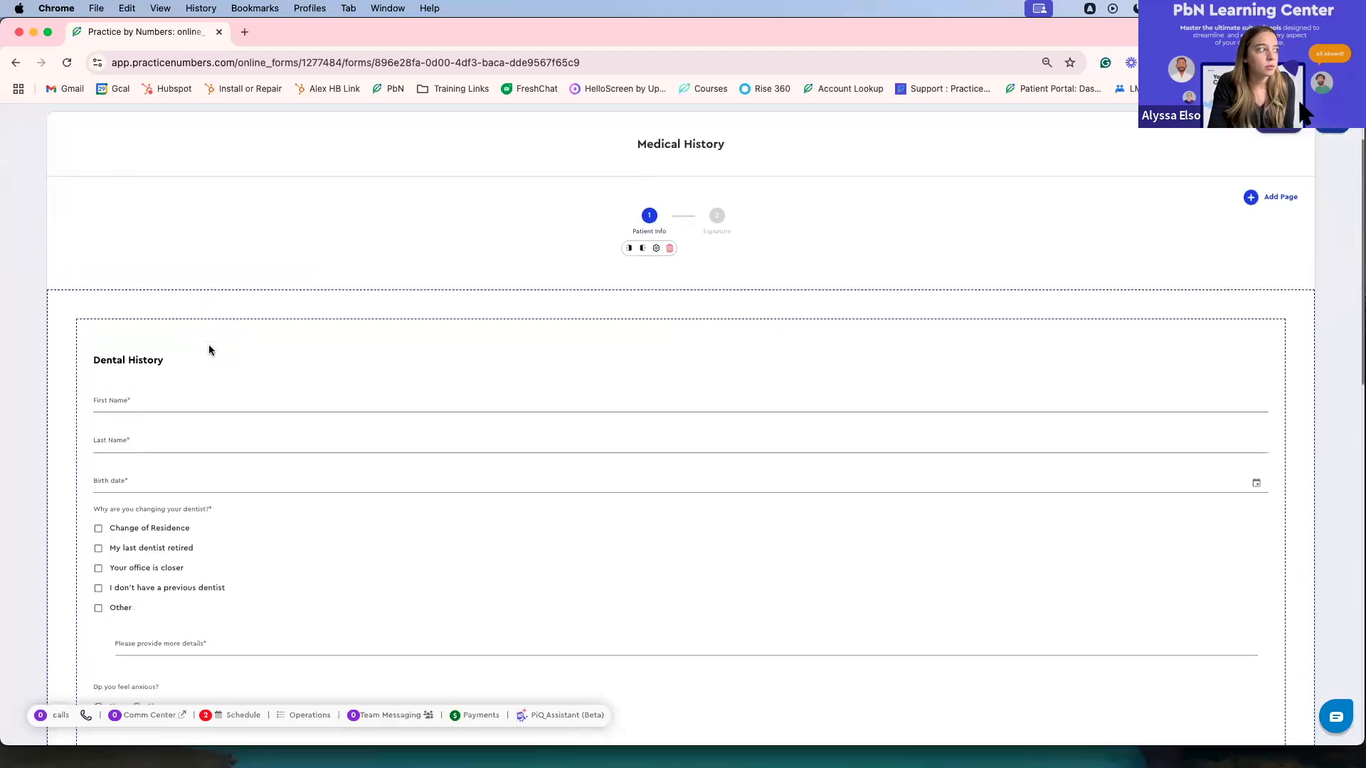
{"action": "scroll", "coordinate": [241, 456], "scroll_direction": "down", "scroll_amount": 6}
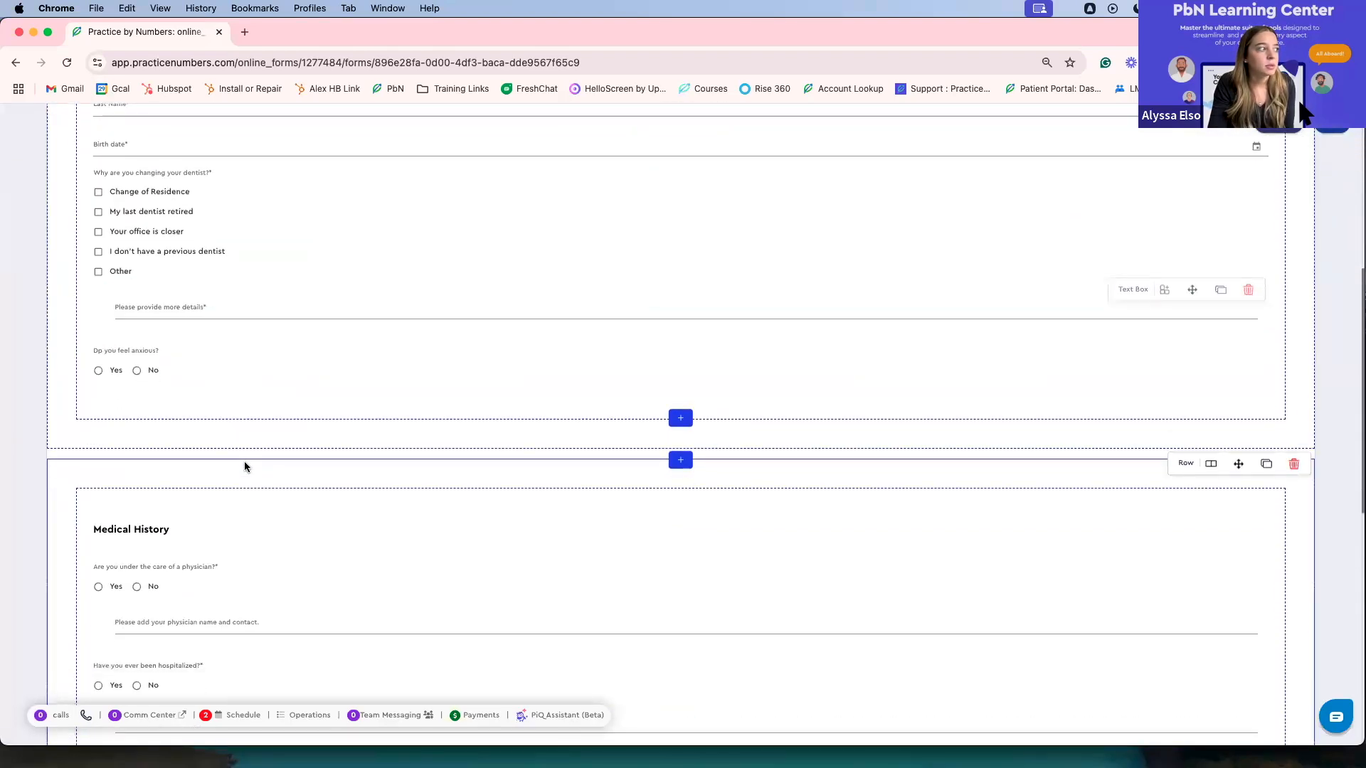
{"action": "scroll", "coordinate": [244, 478], "scroll_direction": "up", "scroll_amount": 11}
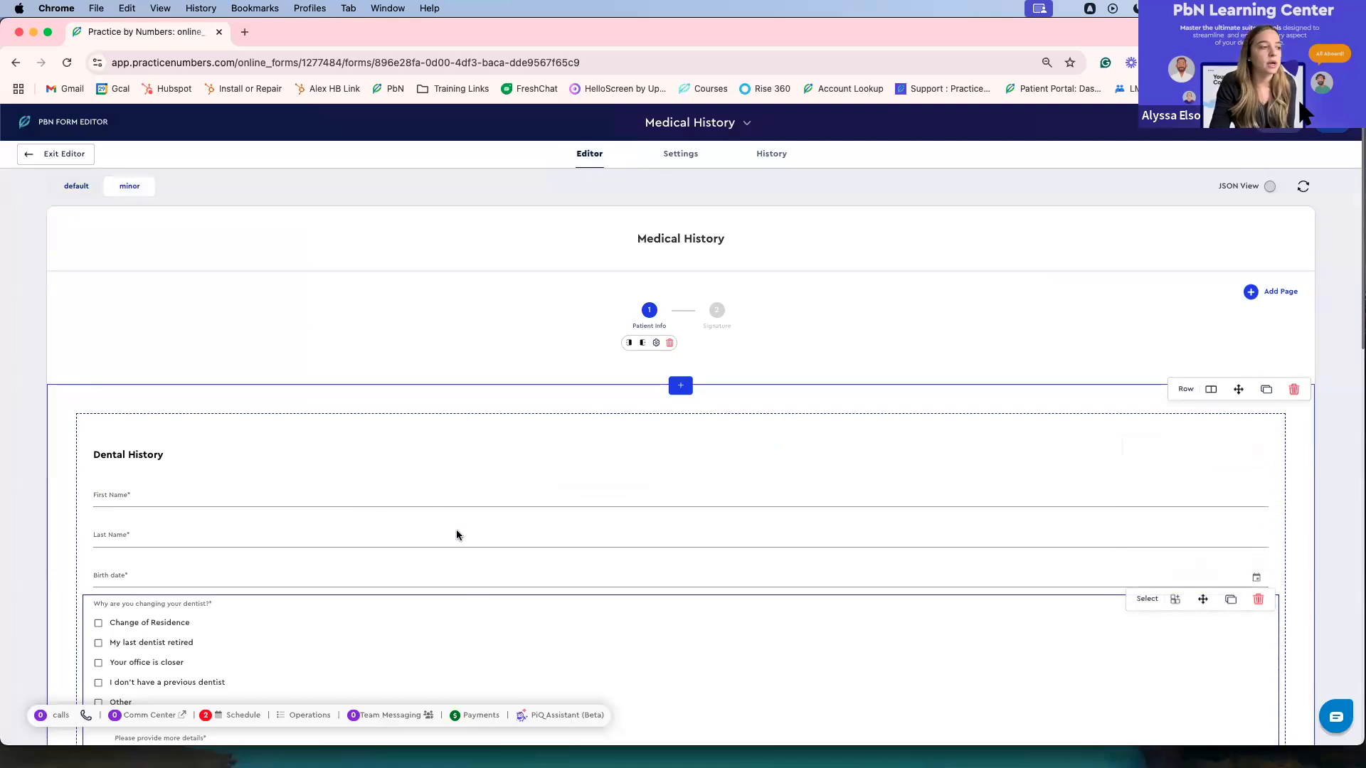
{"action": "scroll", "coordinate": [455, 529], "scroll_direction": "down", "scroll_amount": 7}
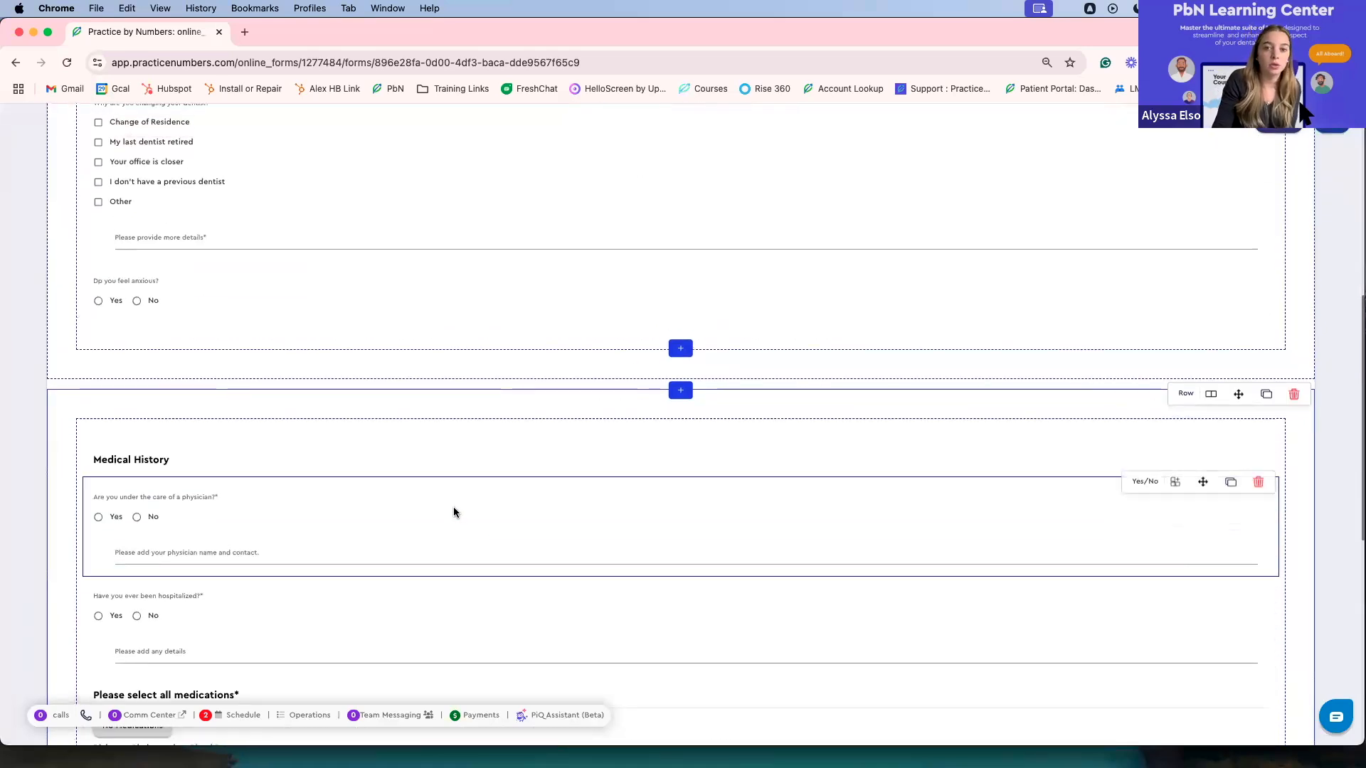
{"action": "scroll", "coordinate": [452, 511], "scroll_direction": "up", "scroll_amount": 4}
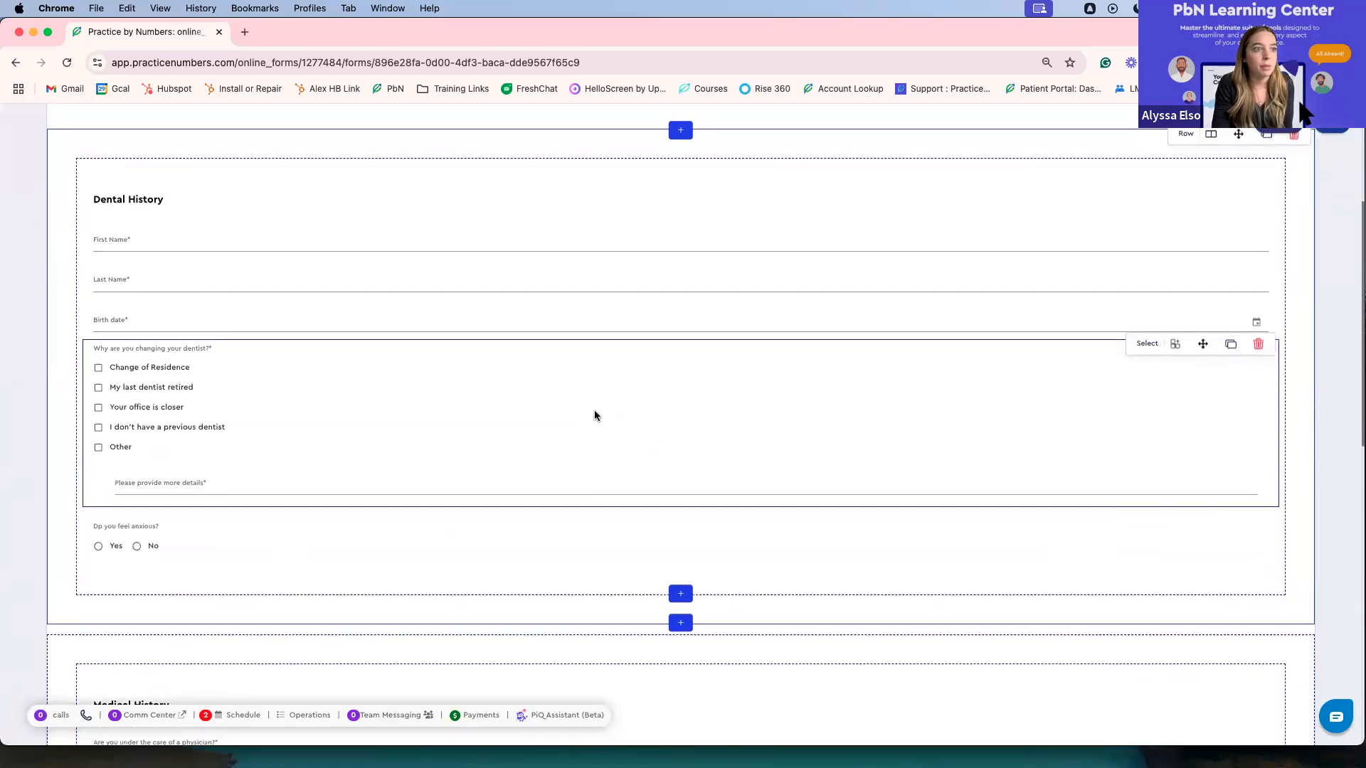
{"action": "scroll", "coordinate": [594, 415], "scroll_direction": "up", "scroll_amount": 4}
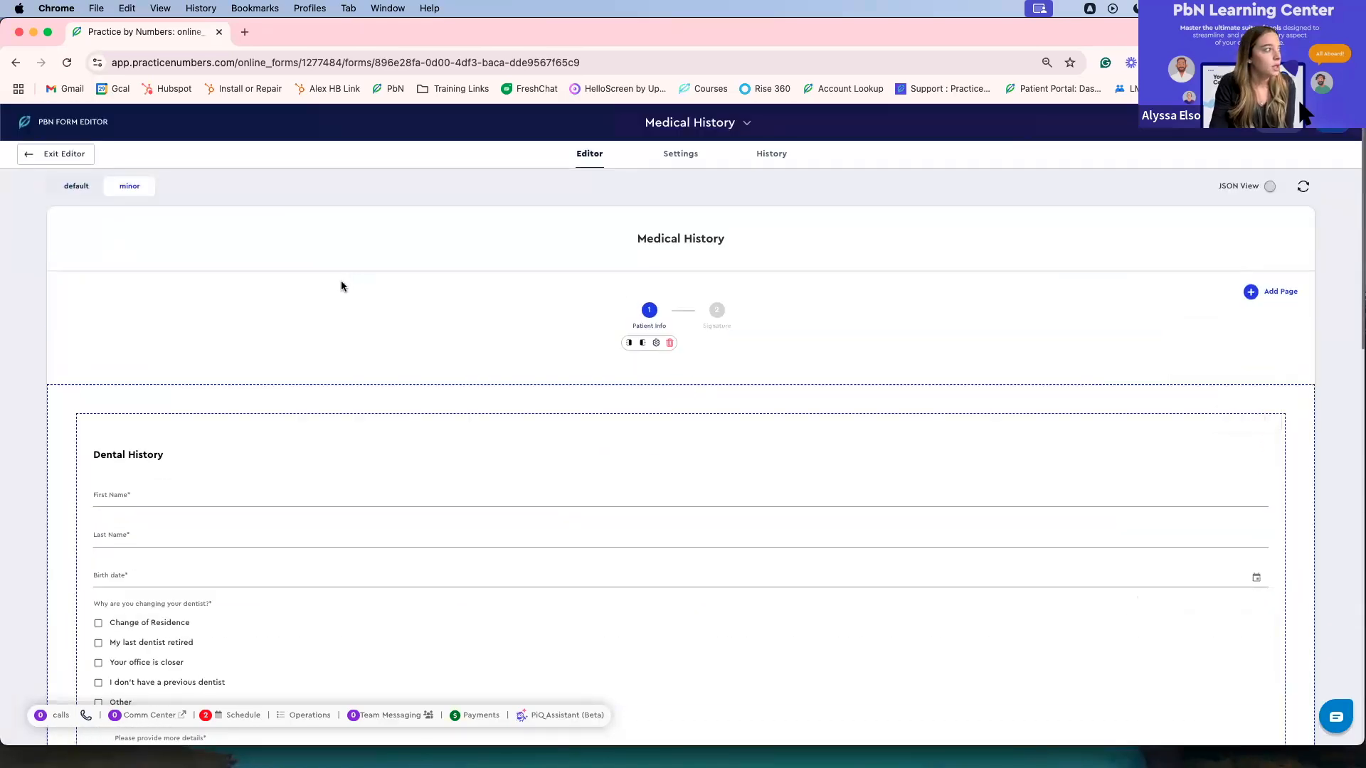
{"action": "scroll", "coordinate": [341, 286], "scroll_direction": "down", "scroll_amount": 2}
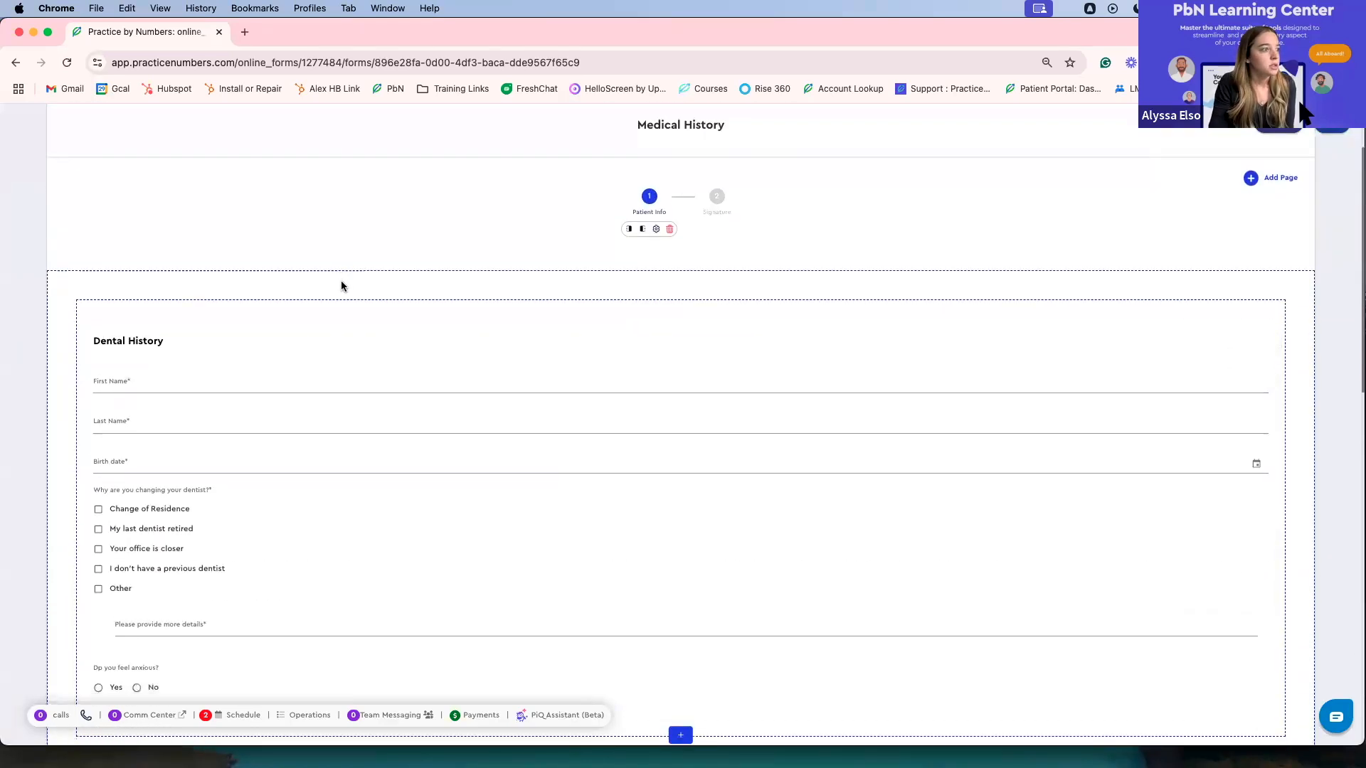
Examine the First Name text box's properties in the minor form, down to its data source and conditions
{"action": "left_click", "coordinate": [451, 369]}
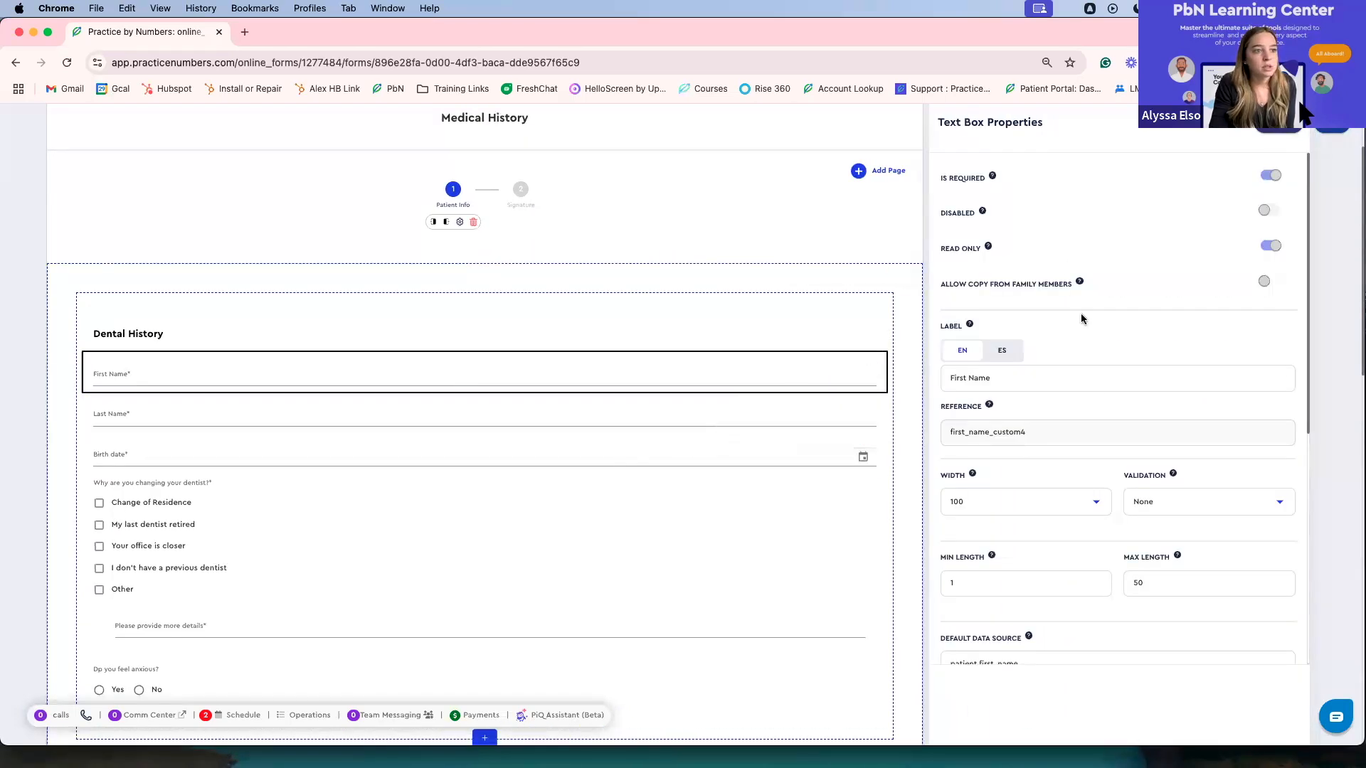
{"action": "mouse_move", "coordinate": [983, 212]}
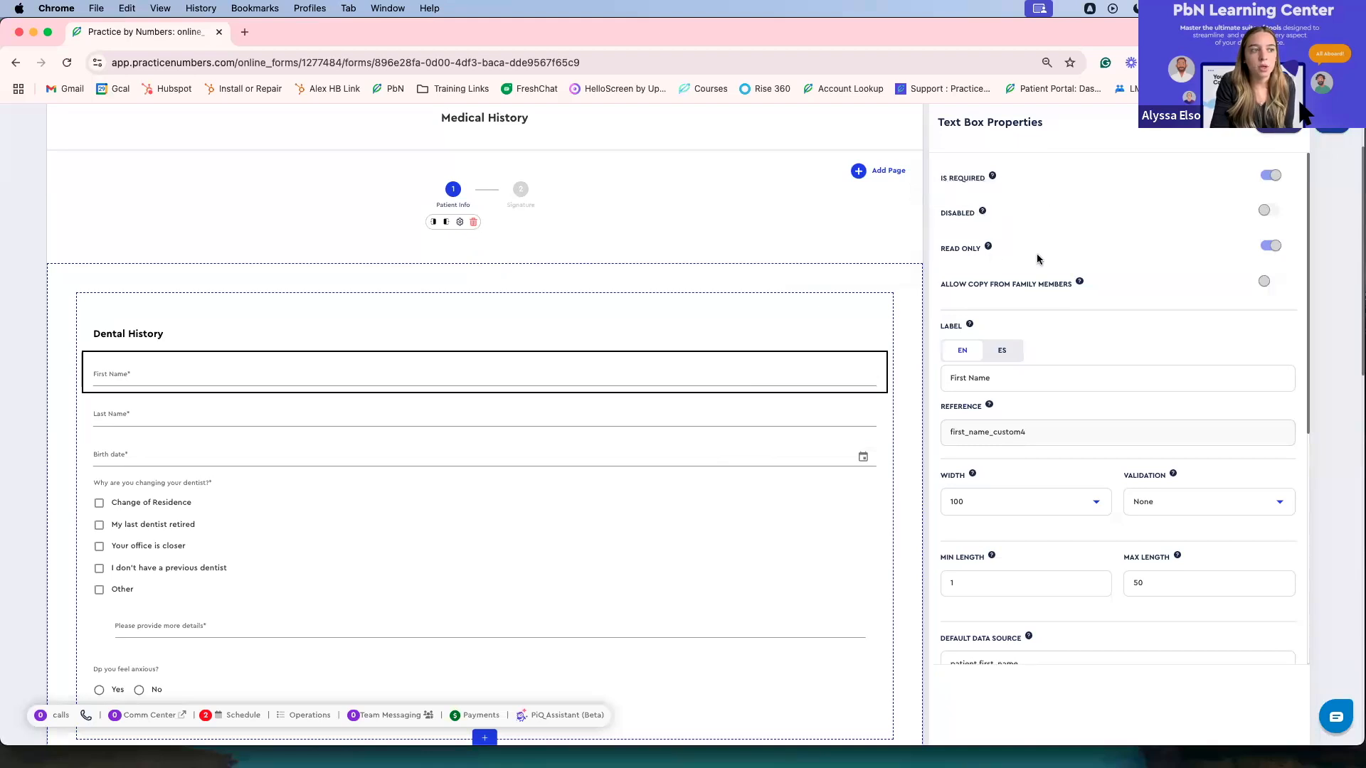
{"action": "scroll", "coordinate": [1078, 298], "scroll_direction": "down", "scroll_amount": 5}
{"action": "scroll", "coordinate": [1077, 300], "scroll_direction": "down", "scroll_amount": 8}
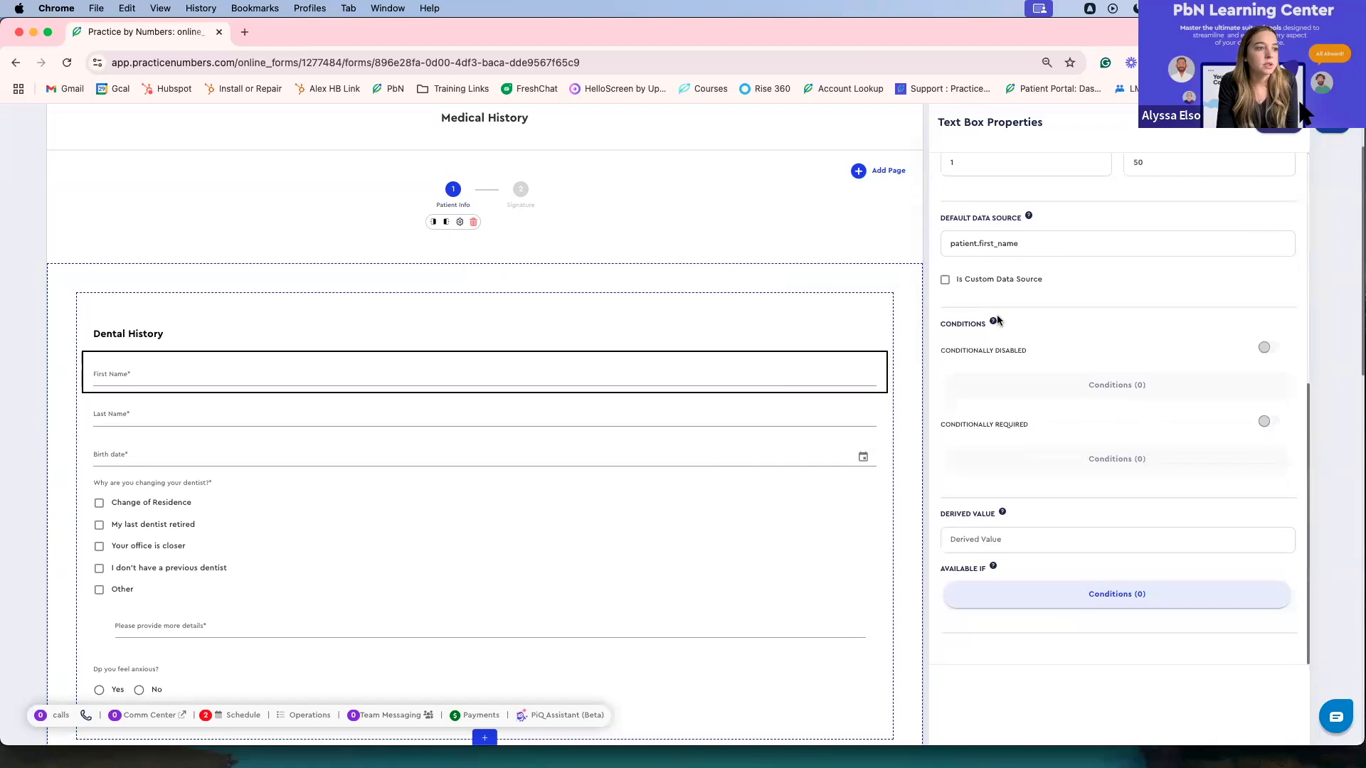
Select the "Why are you changing your dentist?" question and try its Conditionally Disabled option, switching it on and back off
{"action": "mouse_move", "coordinate": [995, 322]}
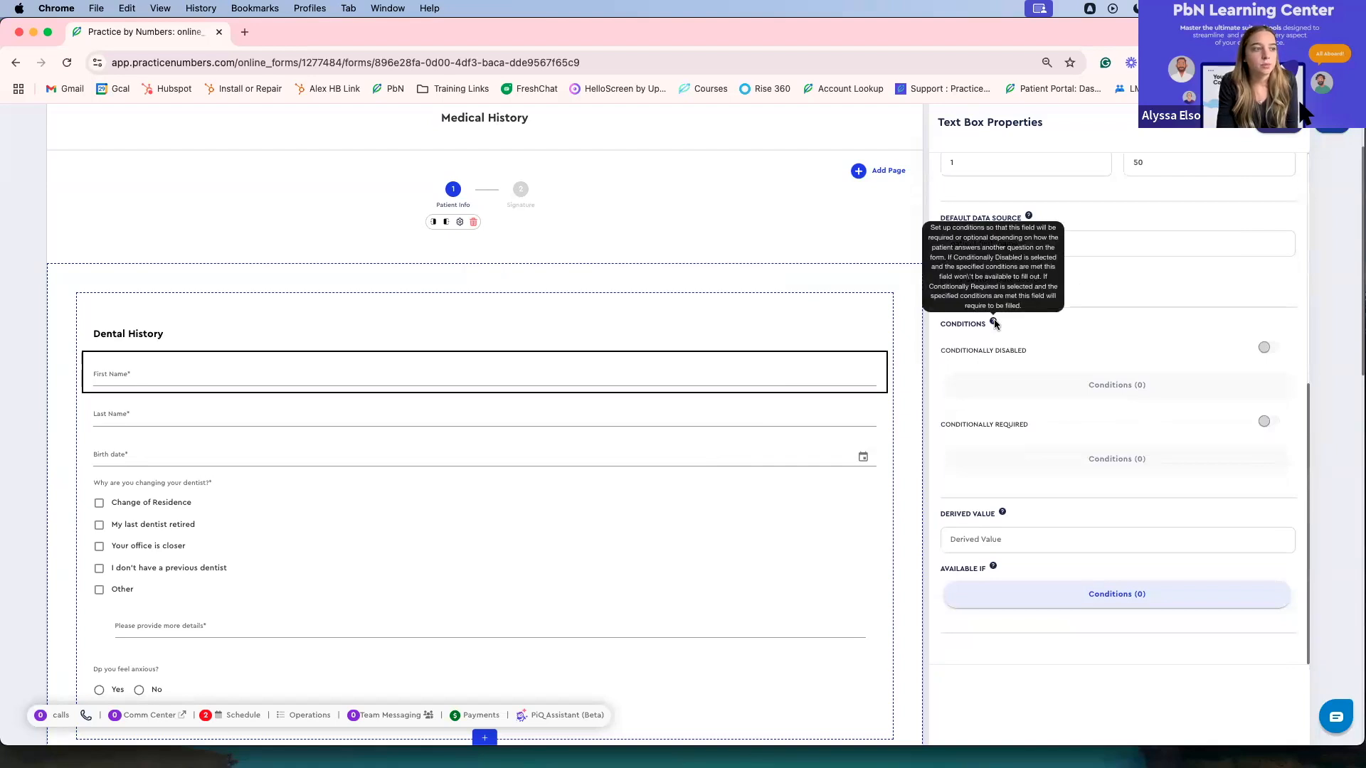
{"action": "left_click", "coordinate": [766, 538]}
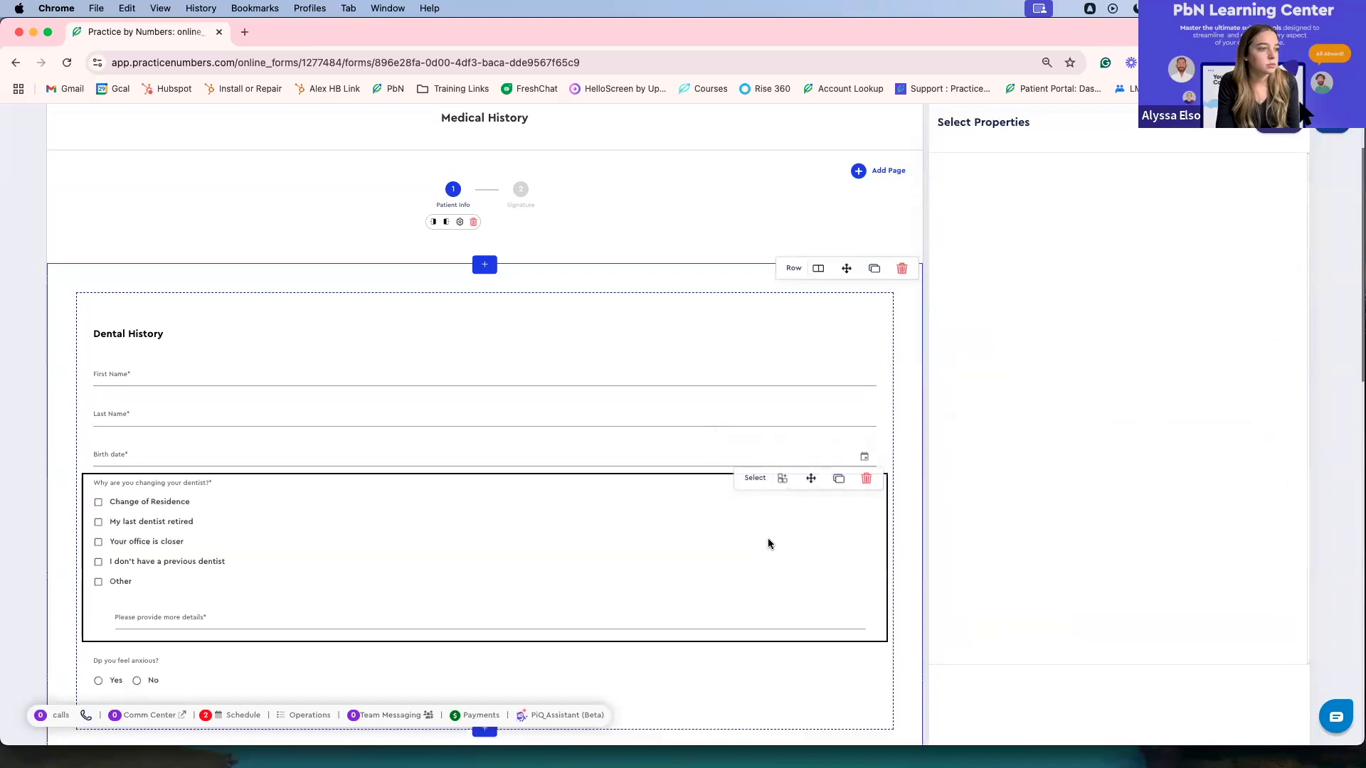
{"action": "scroll", "coordinate": [1094, 458], "scroll_direction": "down", "scroll_amount": 10}
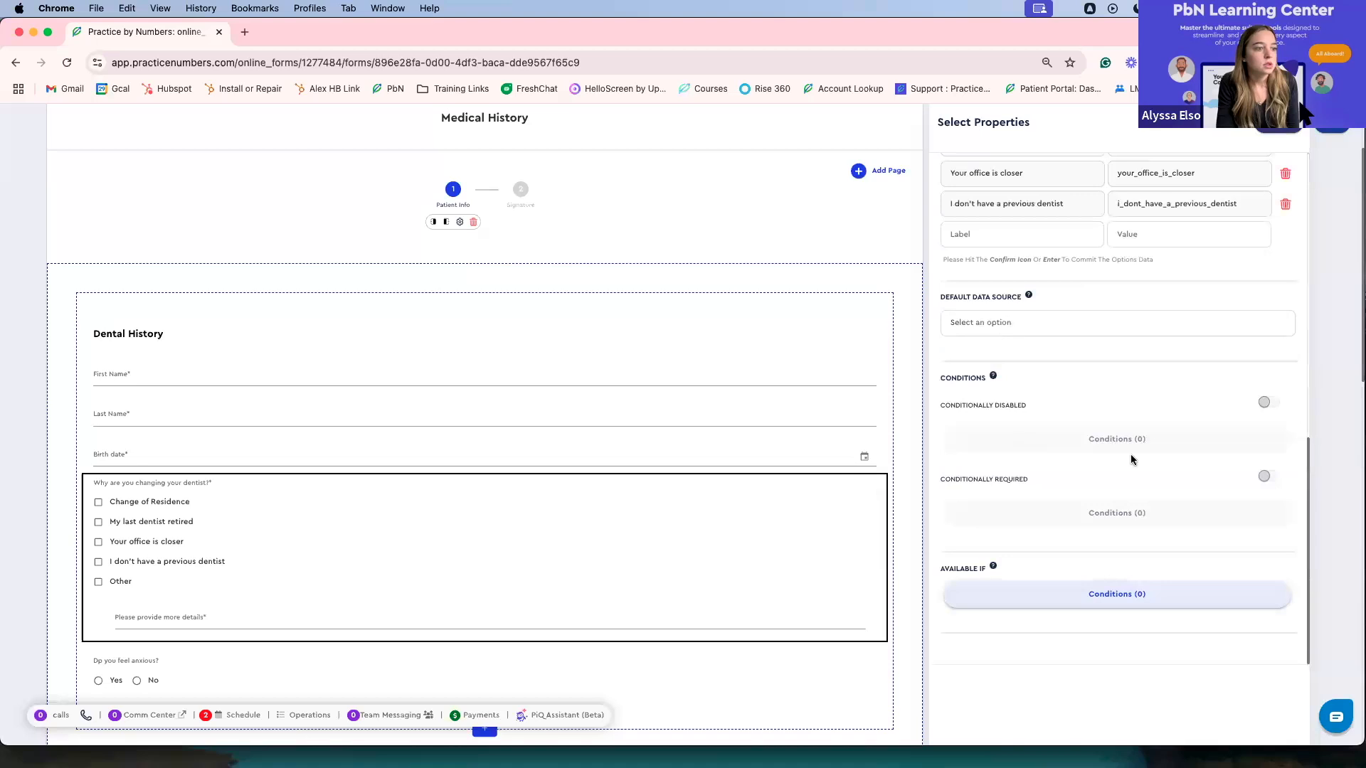
{"action": "left_click", "coordinate": [1268, 412]}
{"action": "left_click", "coordinate": [1269, 410]}
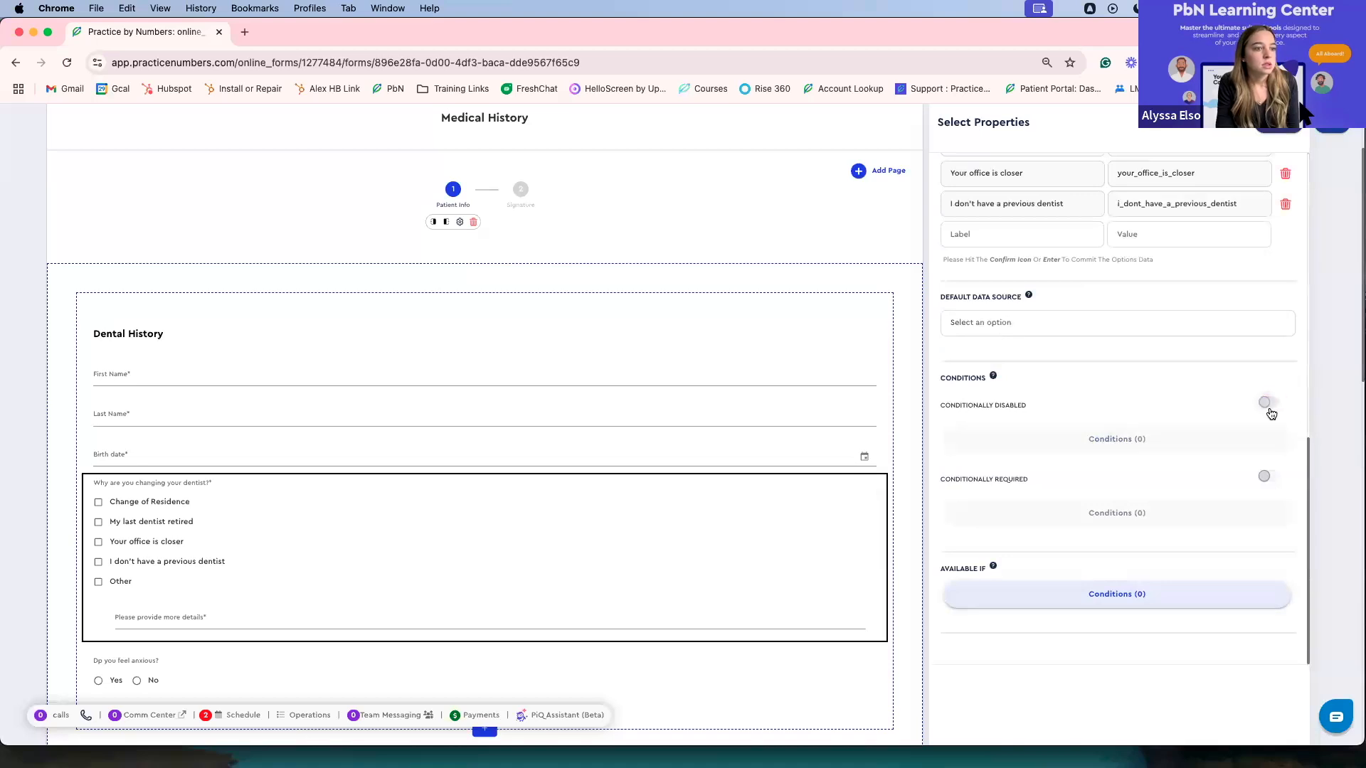
{"action": "left_click", "coordinate": [1271, 413]}
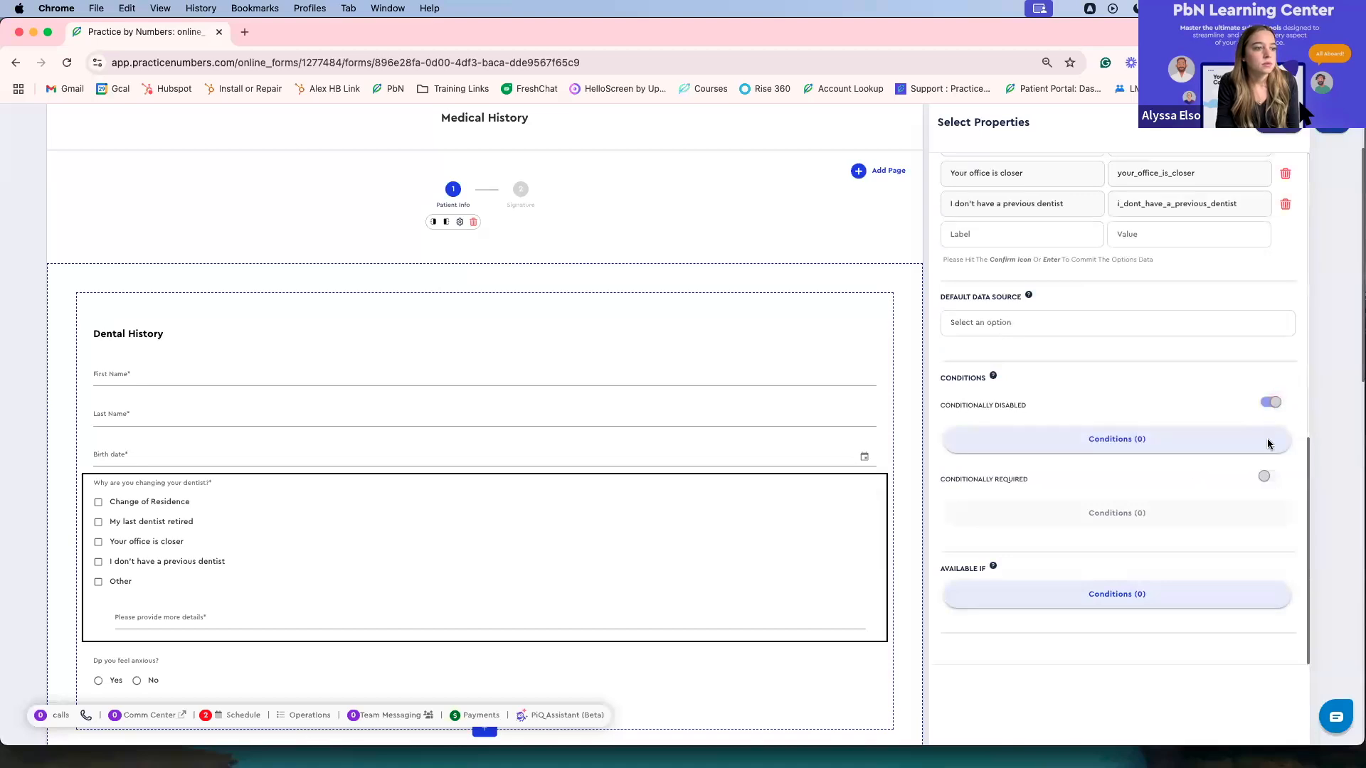
{"action": "left_click", "coordinate": [1269, 405]}
Make the "Why are you changing your dentist?" question conditionally required when "Dp you feel anxious?" is yes
{"action": "left_click", "coordinate": [1270, 477]}
{"action": "left_click", "coordinate": [1119, 513]}
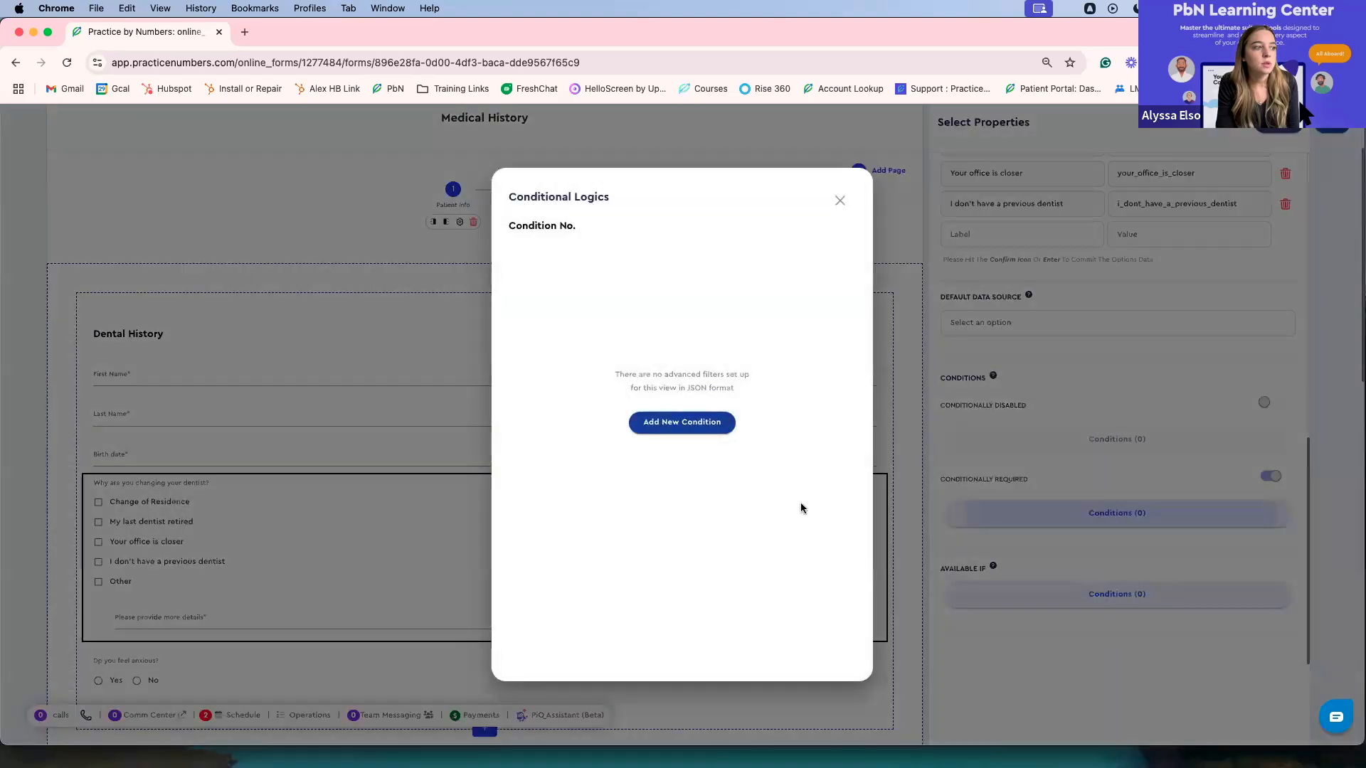
{"action": "left_click", "coordinate": [707, 426]}
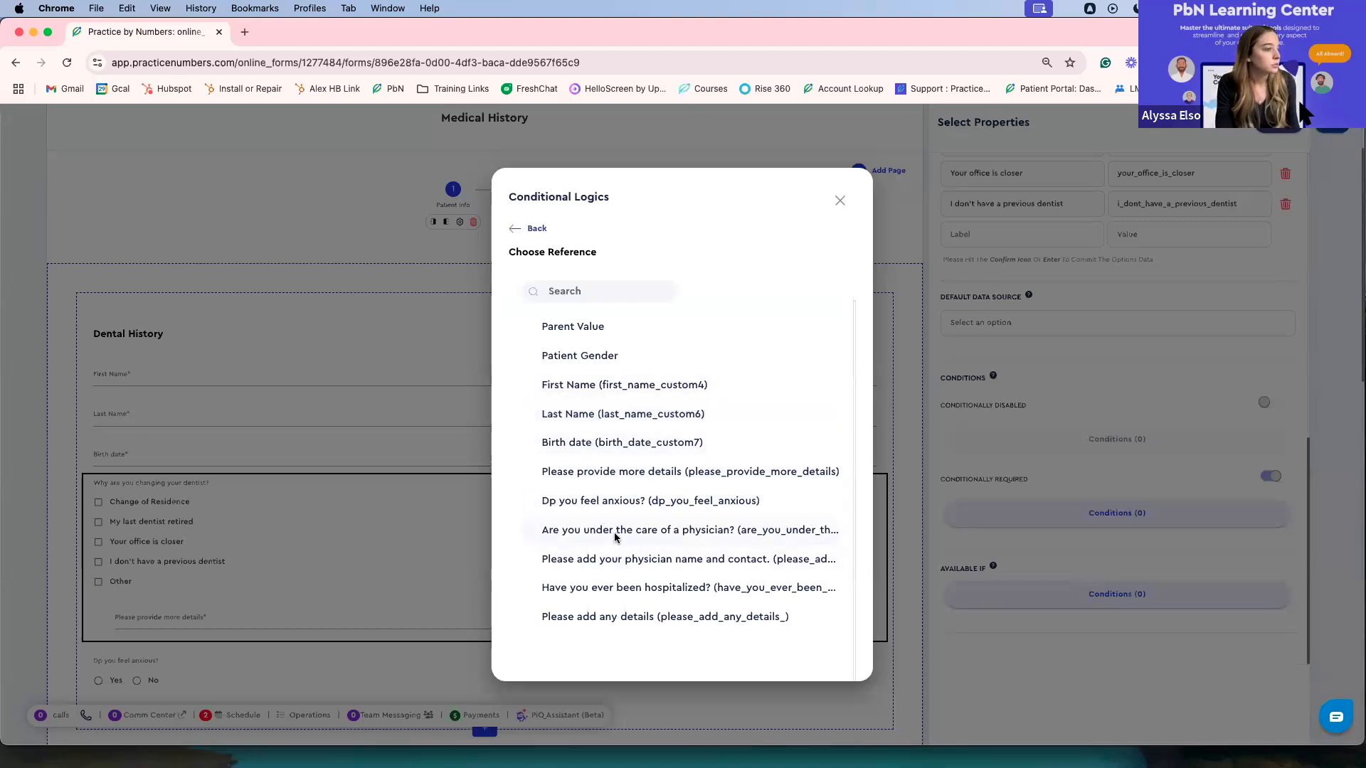
{"action": "left_click", "coordinate": [611, 502]}
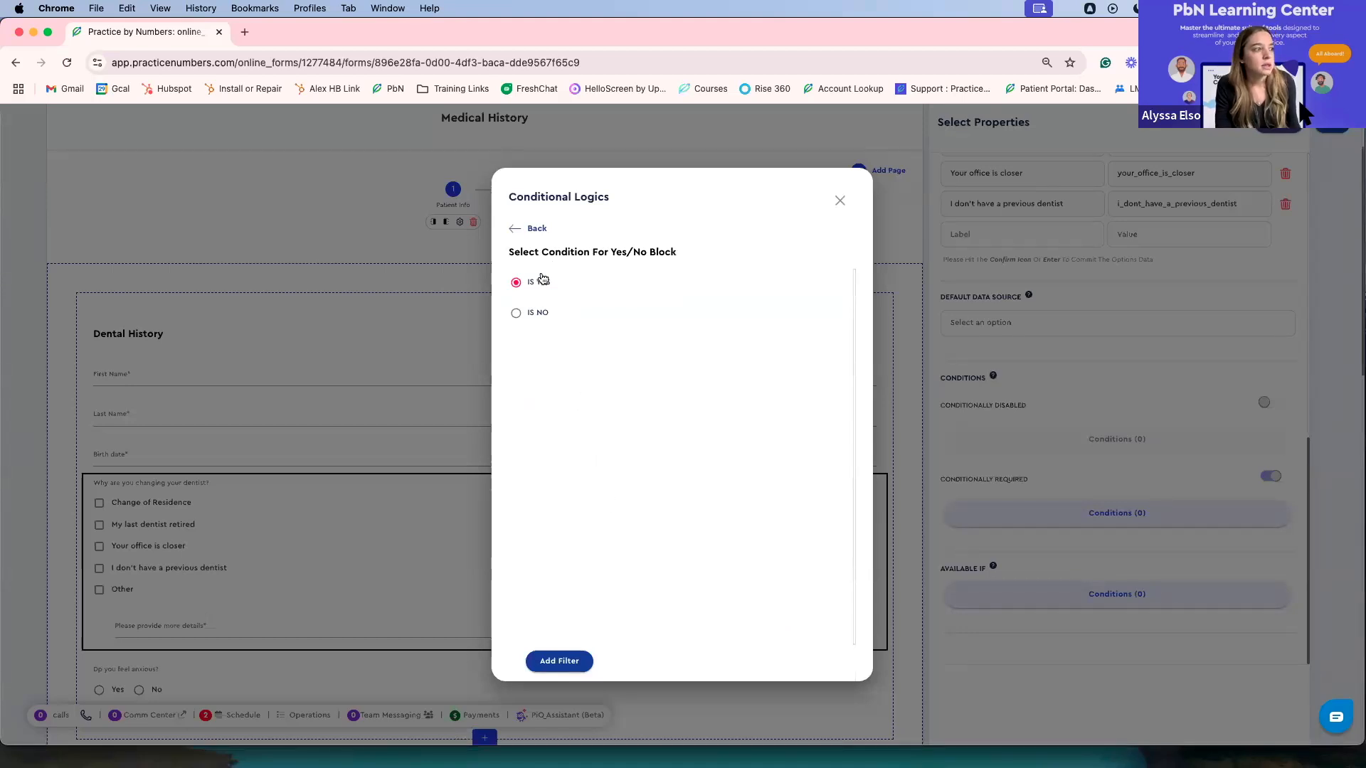
{"action": "left_click", "coordinate": [567, 660]}
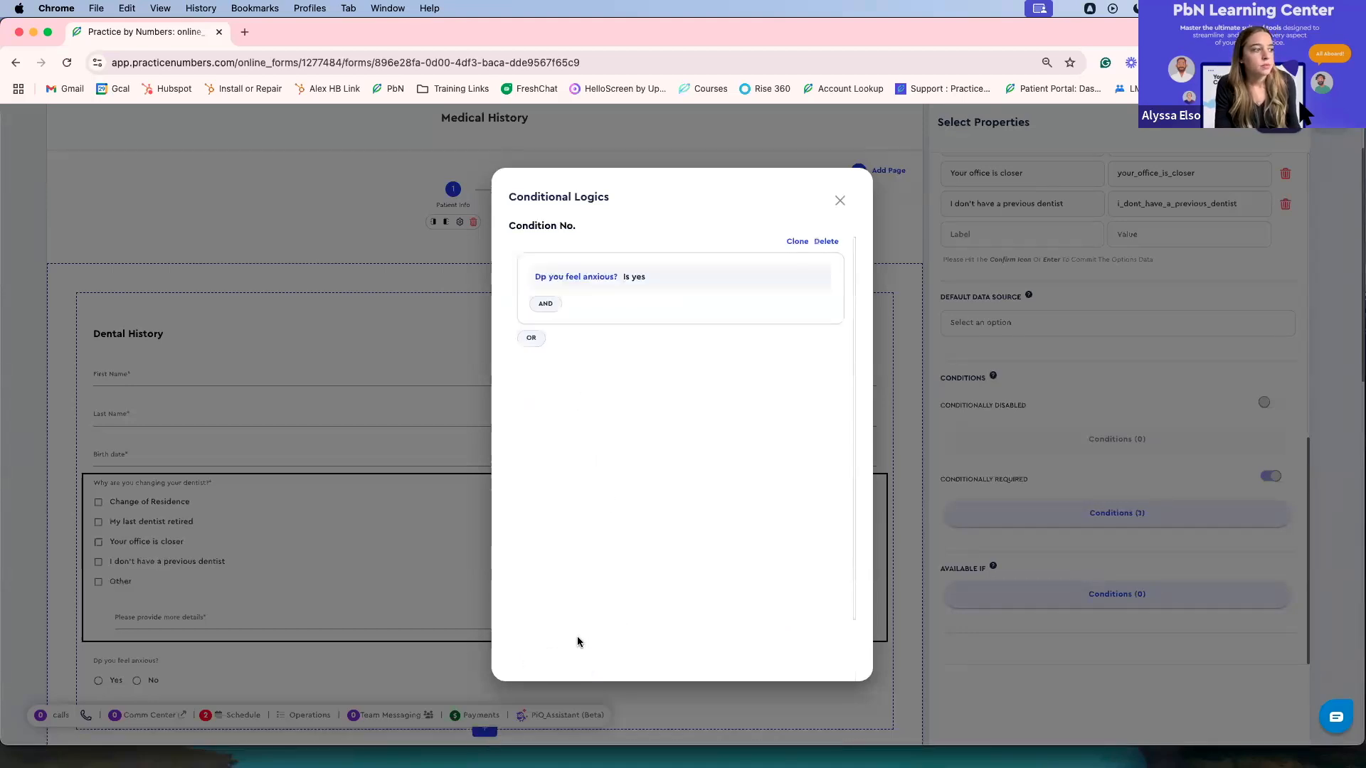
{"action": "left_click", "coordinate": [840, 202]}
Turn off Conditionally Required for the "Why are you changing your dentist?" question and save the form
{"action": "scroll", "coordinate": [805, 552], "scroll_direction": "down", "scroll_amount": 2}
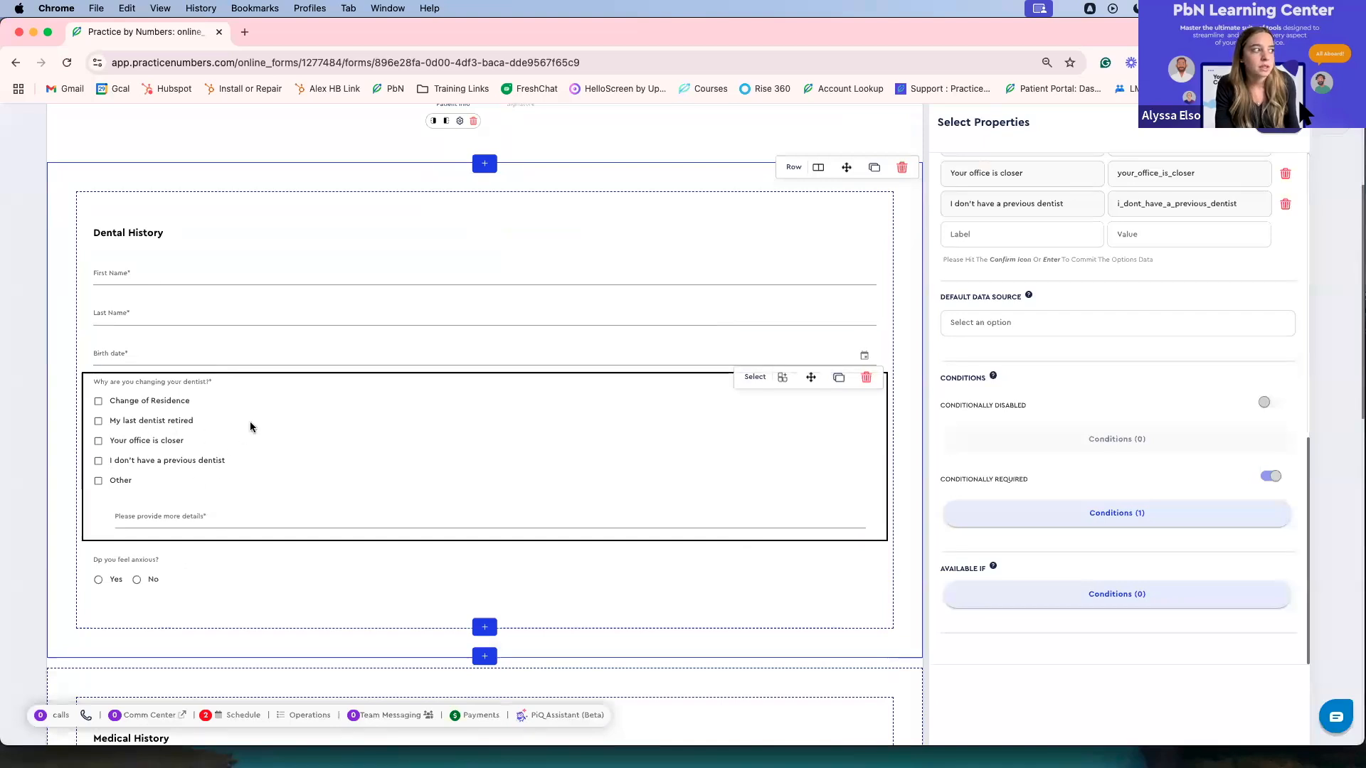
{"action": "scroll", "coordinate": [977, 334], "scroll_direction": "up", "scroll_amount": 10}
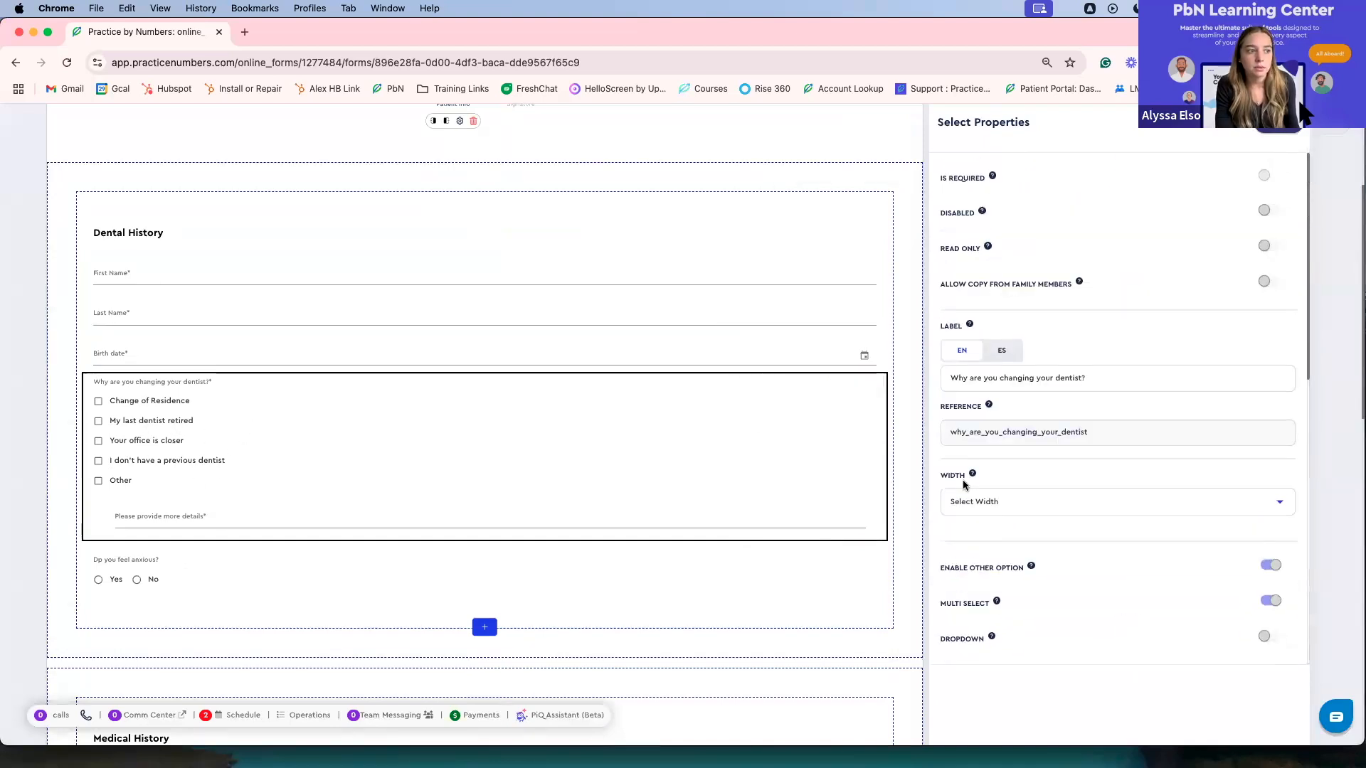
{"action": "scroll", "coordinate": [964, 491], "scroll_direction": "down", "scroll_amount": 10}
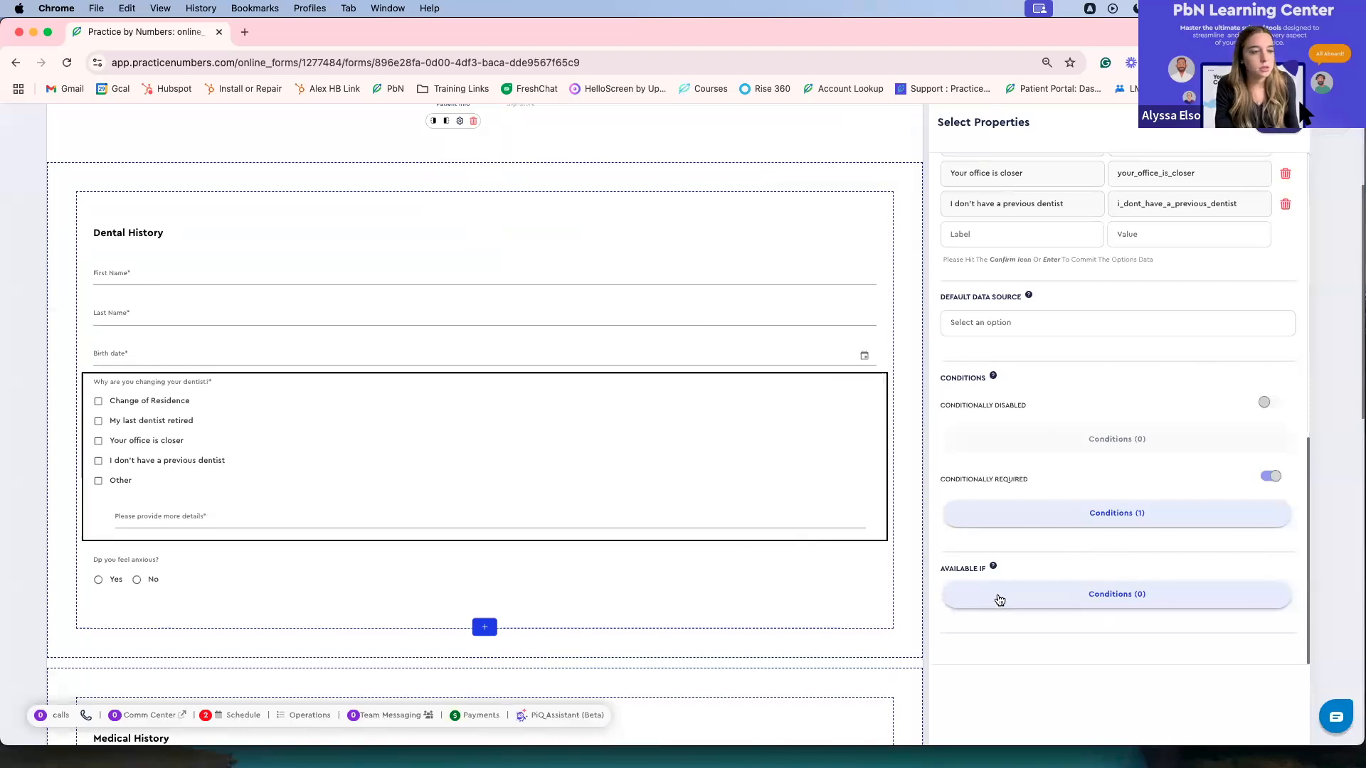
{"action": "left_click", "coordinate": [1274, 477]}
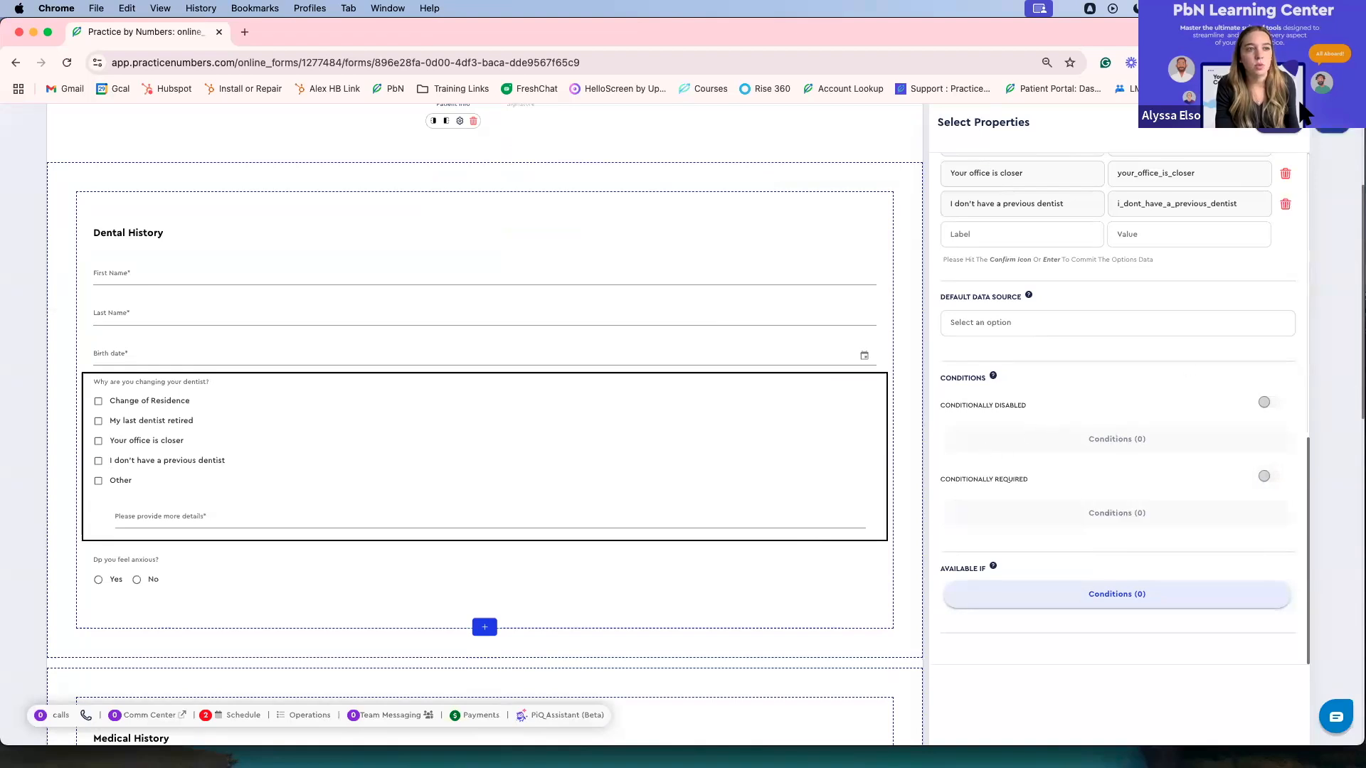
{"action": "left_click", "coordinate": [1278, 127]}
{"action": "left_click", "coordinate": [712, 464]}
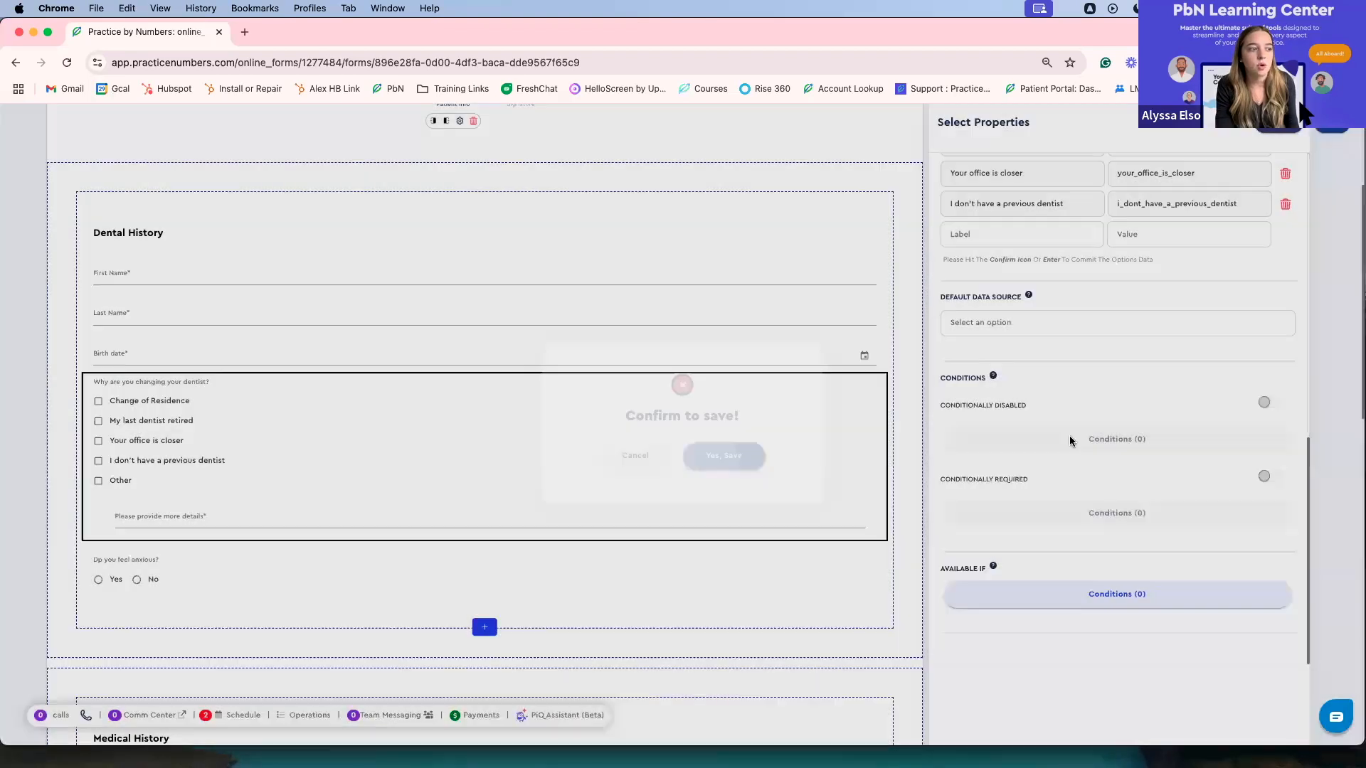
Exit the form editor and open the Medications list to review its entries and PMS mappings
{"action": "scroll", "coordinate": [1056, 438], "scroll_direction": "up", "scroll_amount": 5}
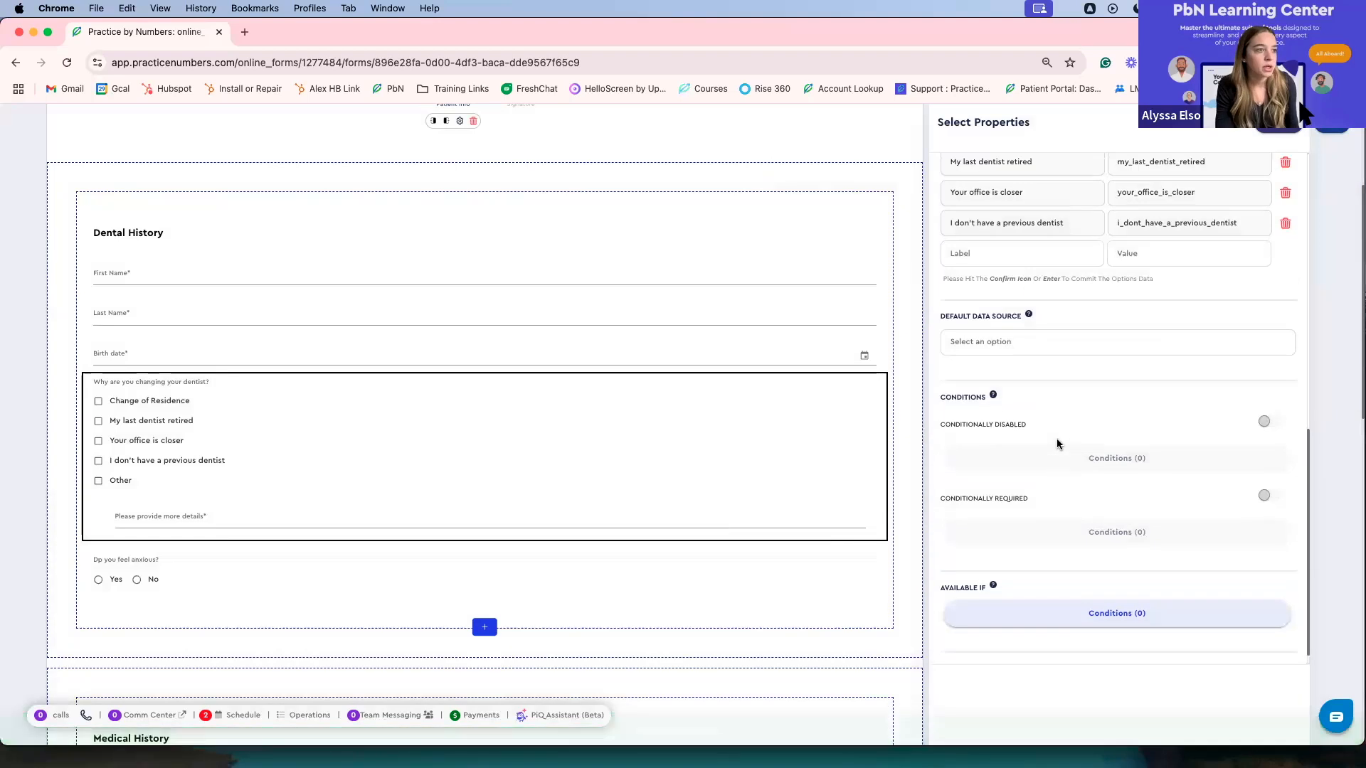
{"action": "scroll", "coordinate": [844, 481], "scroll_direction": "up", "scroll_amount": 5}
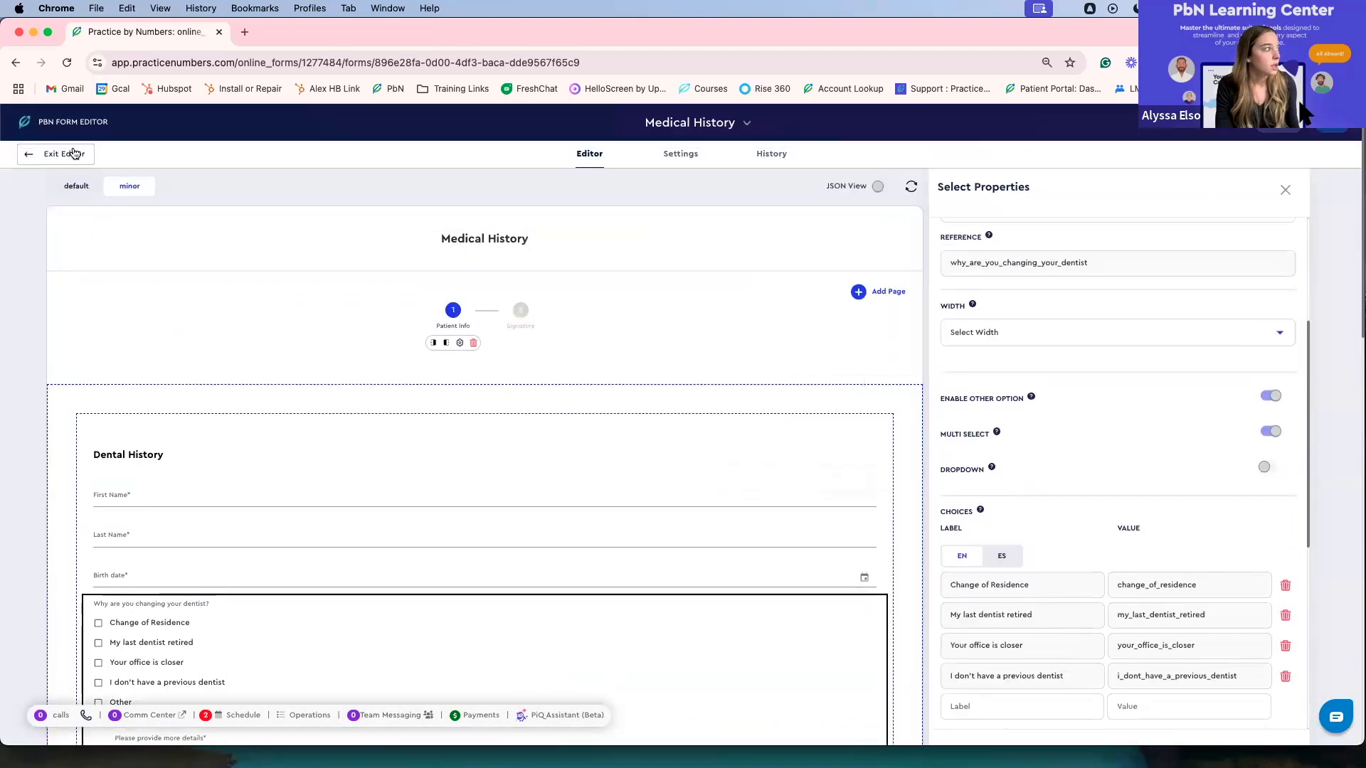
{"action": "left_click", "coordinate": [74, 153]}
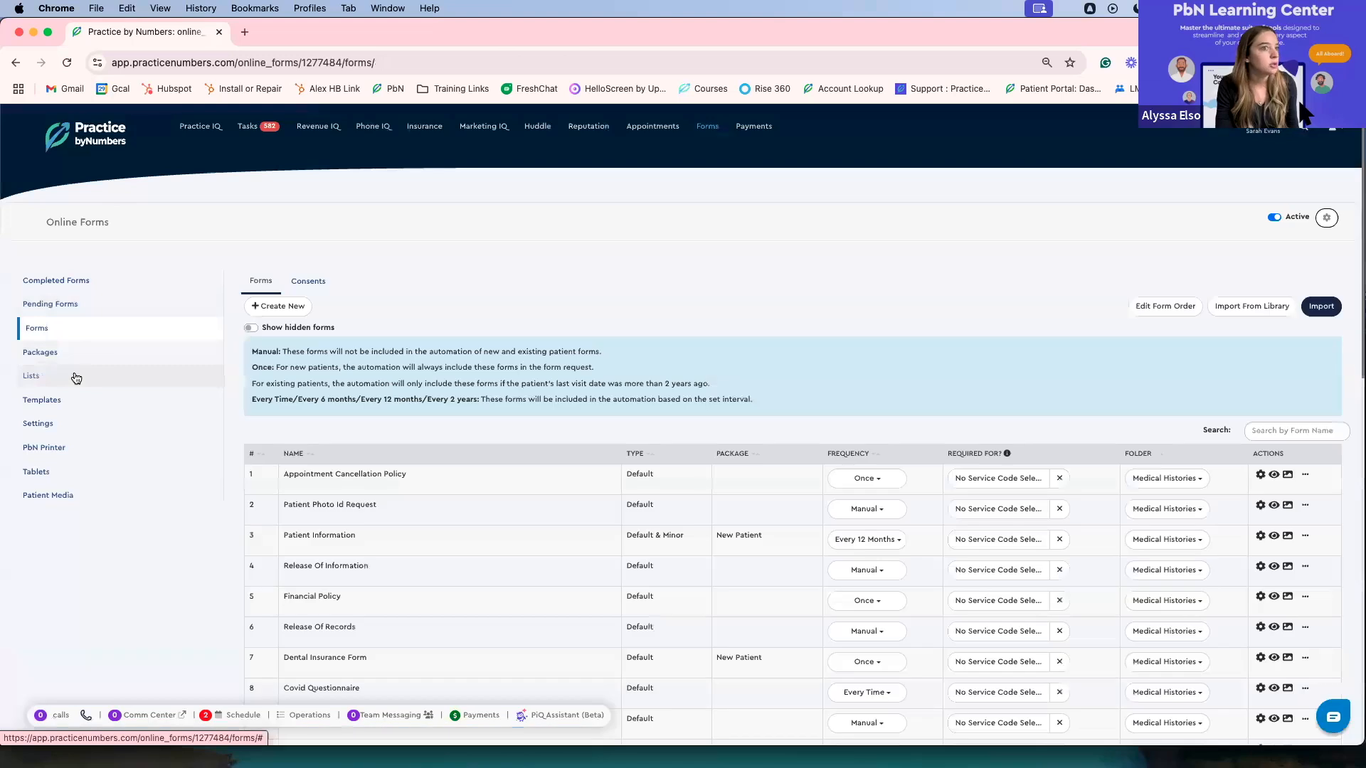
{"action": "left_click", "coordinate": [76, 378]}
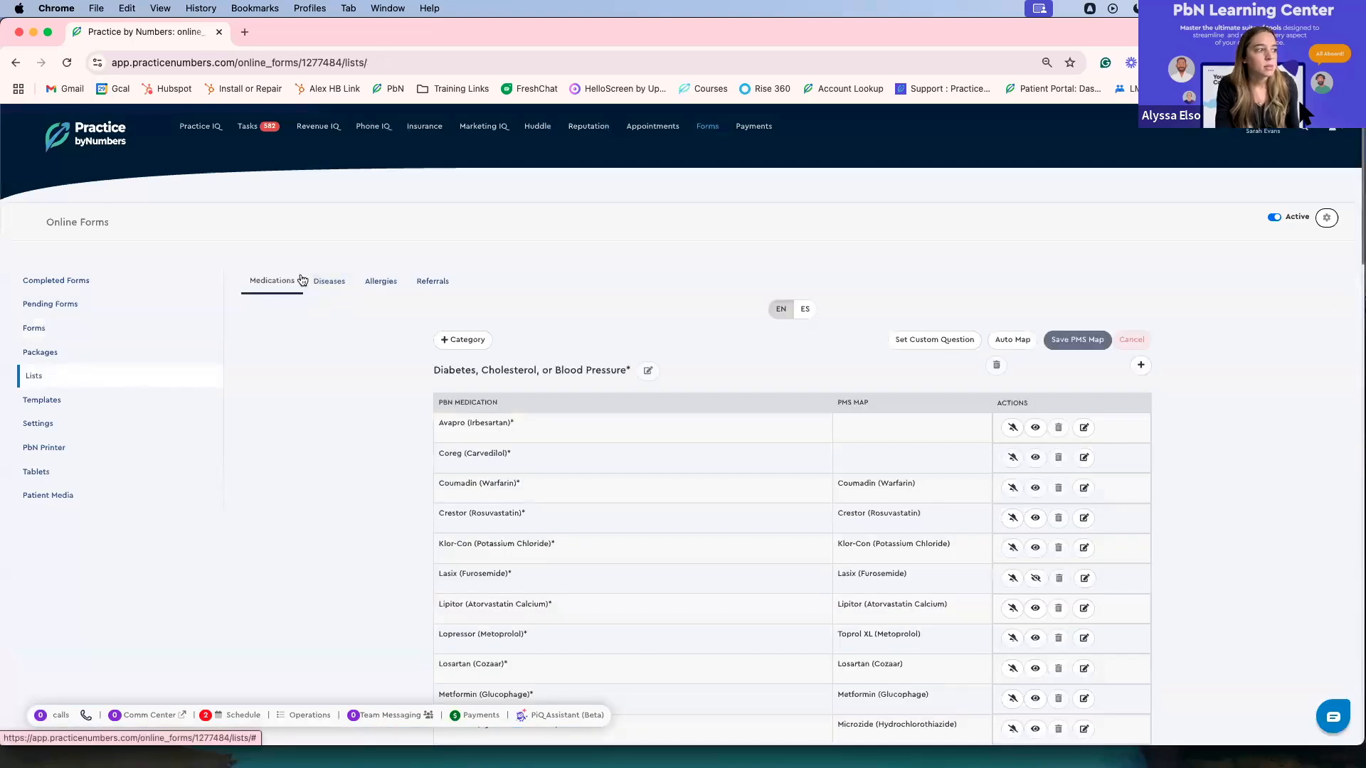
{"action": "scroll", "coordinate": [586, 411], "scroll_direction": "down", "scroll_amount": 1}
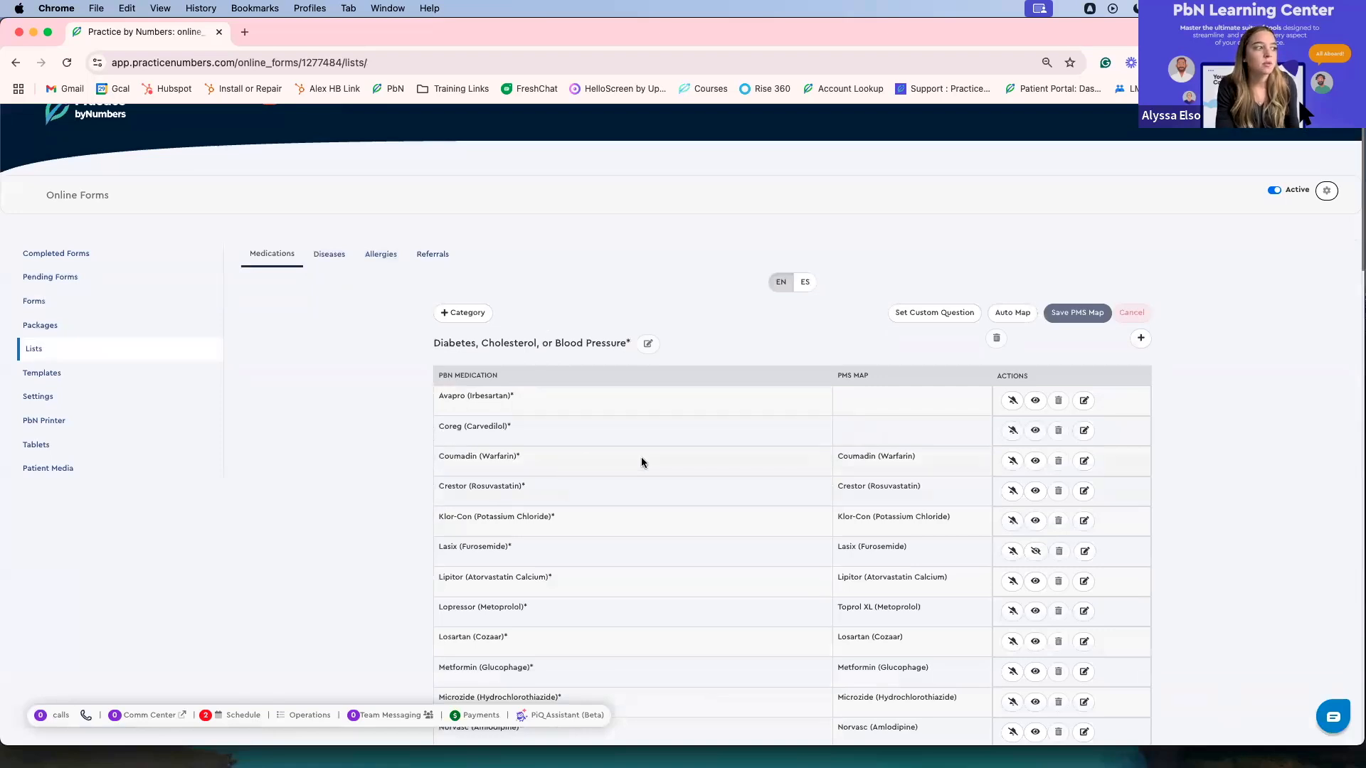
{"action": "scroll", "coordinate": [641, 462], "scroll_direction": "down", "scroll_amount": 5}
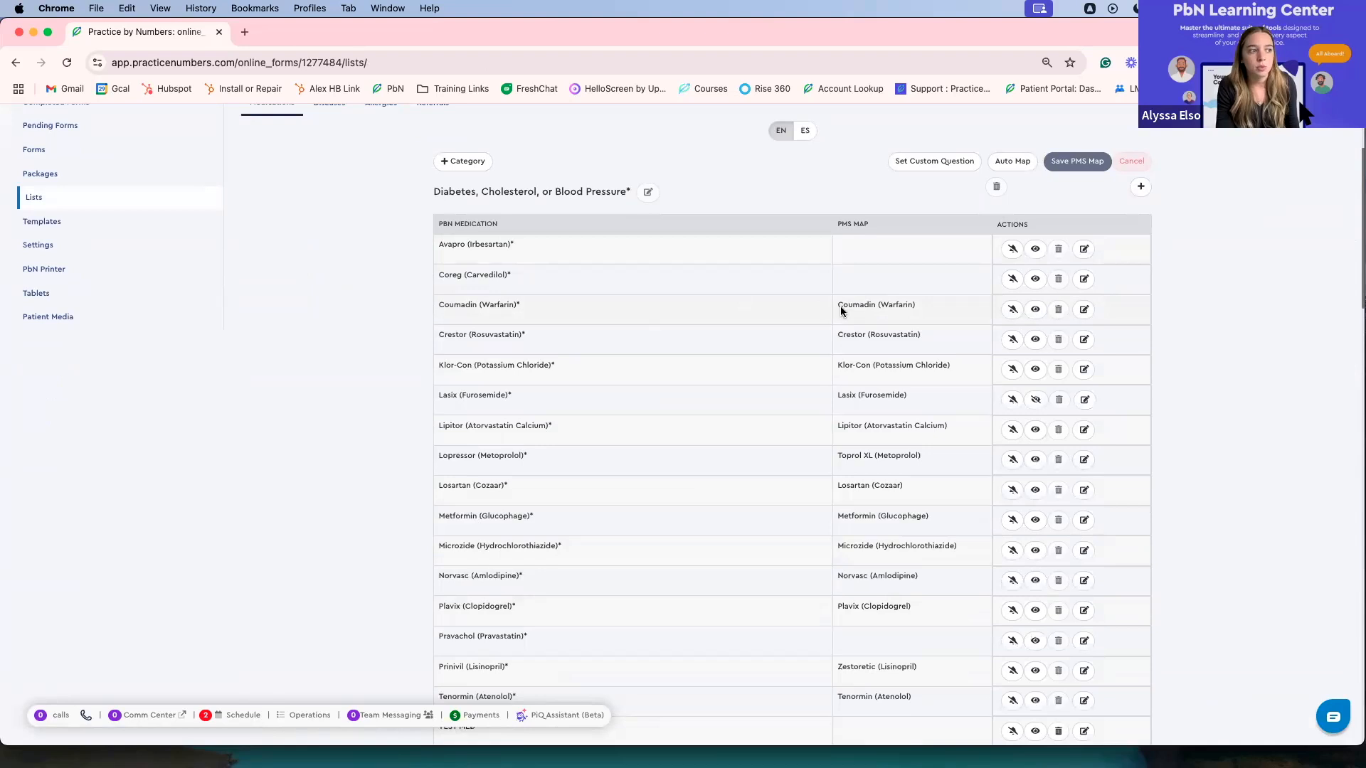
Browse the available PMS map options for Coumadin (Warfarin) without changing its mapping
{"action": "left_click_drag", "start_coordinate": [841, 314], "coordinate": [884, 315]}
{"action": "left_click", "coordinate": [926, 313]}
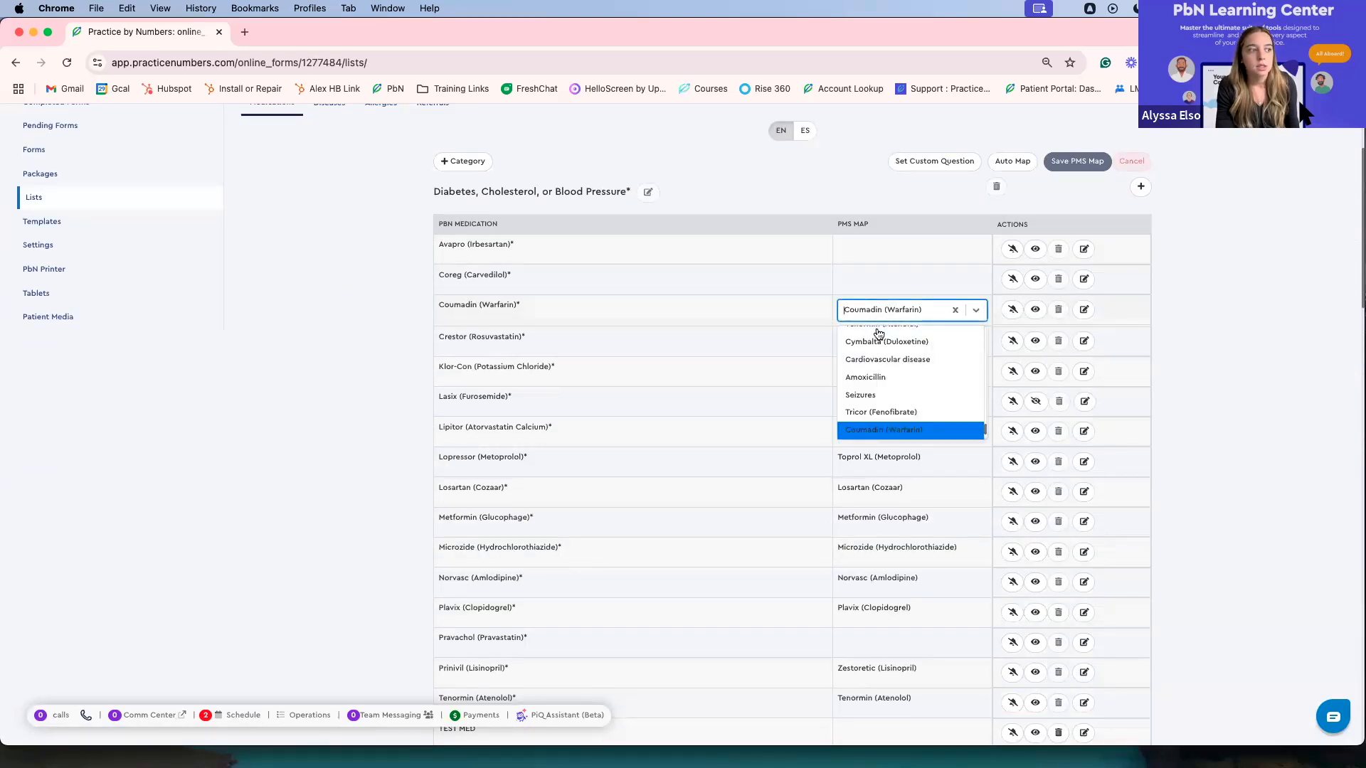
{"action": "scroll", "coordinate": [868, 381], "scroll_direction": "up", "scroll_amount": 5}
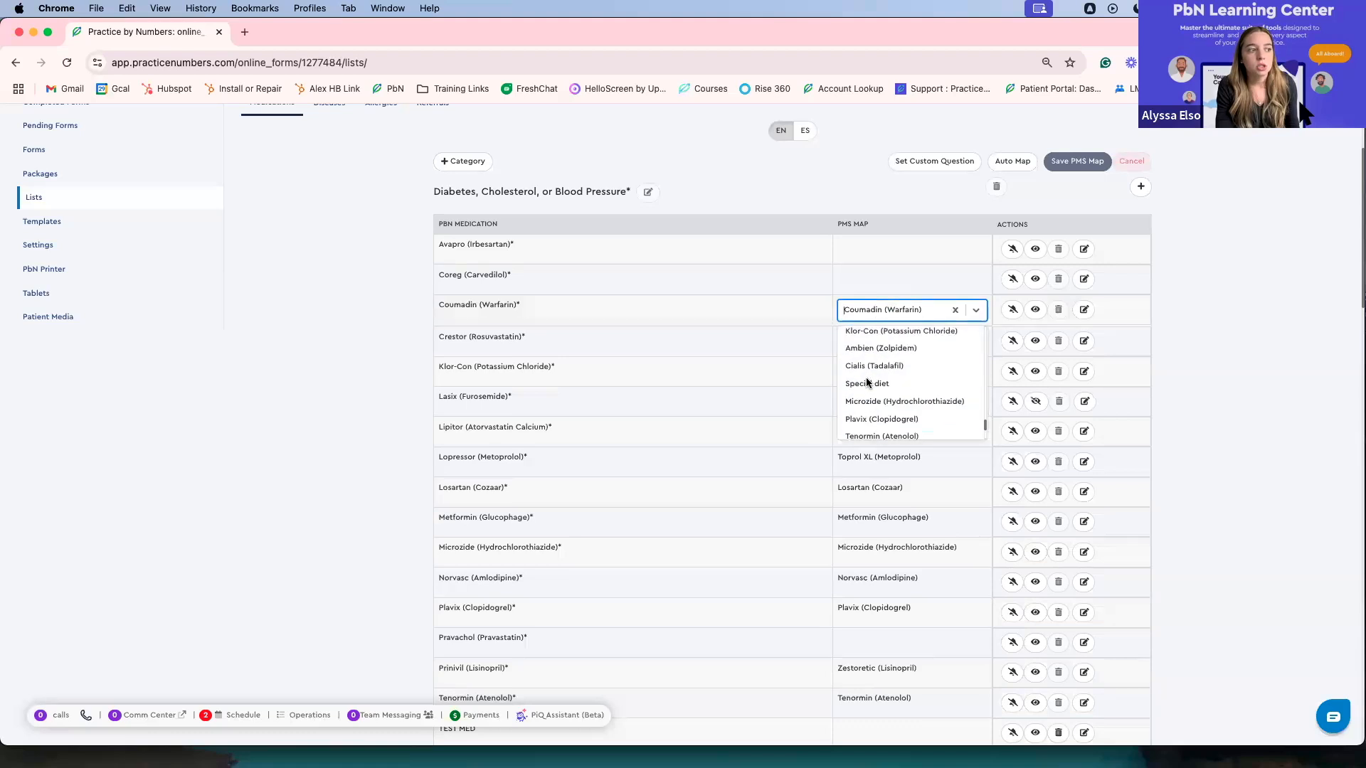
{"action": "scroll", "coordinate": [869, 377], "scroll_direction": "up", "scroll_amount": 3}
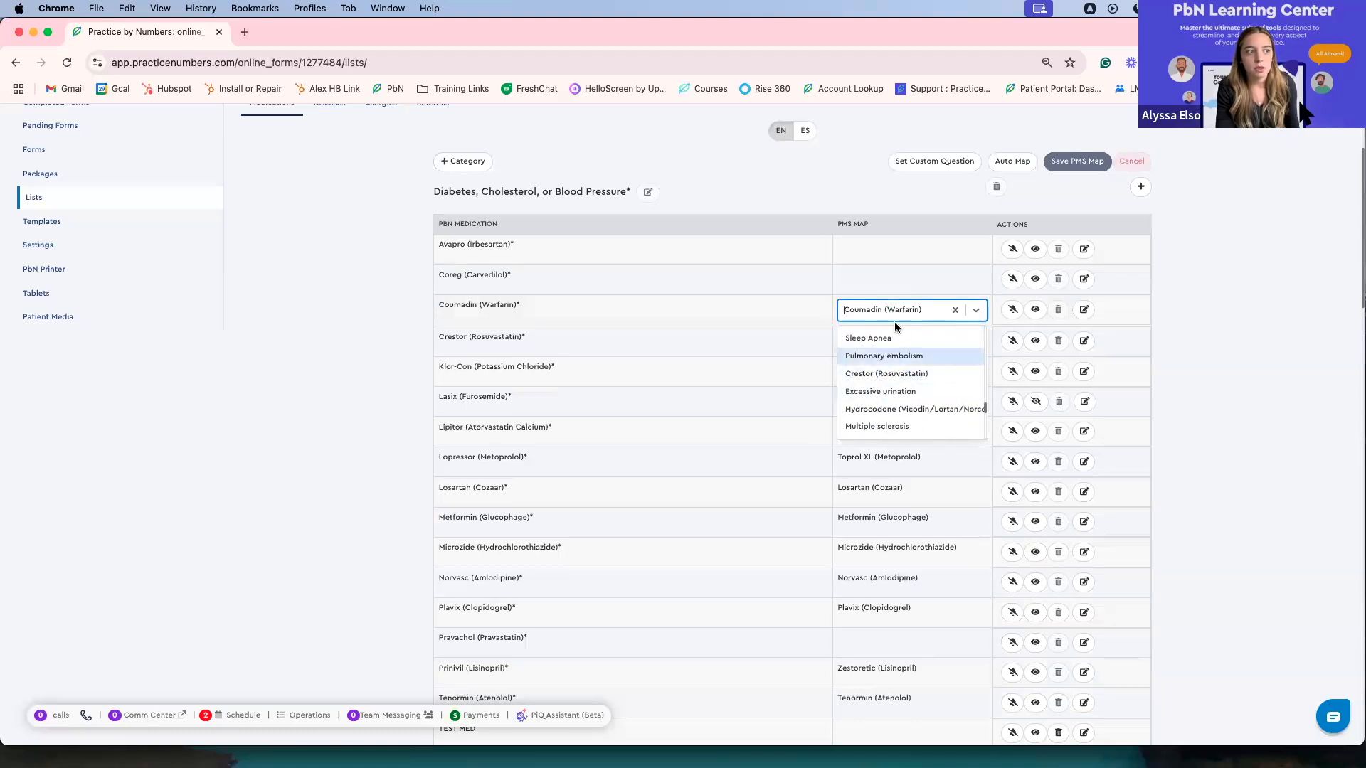
{"action": "left_click", "coordinate": [976, 309]}
{"action": "left_click", "coordinate": [973, 309]}
{"action": "left_click", "coordinate": [972, 309]}
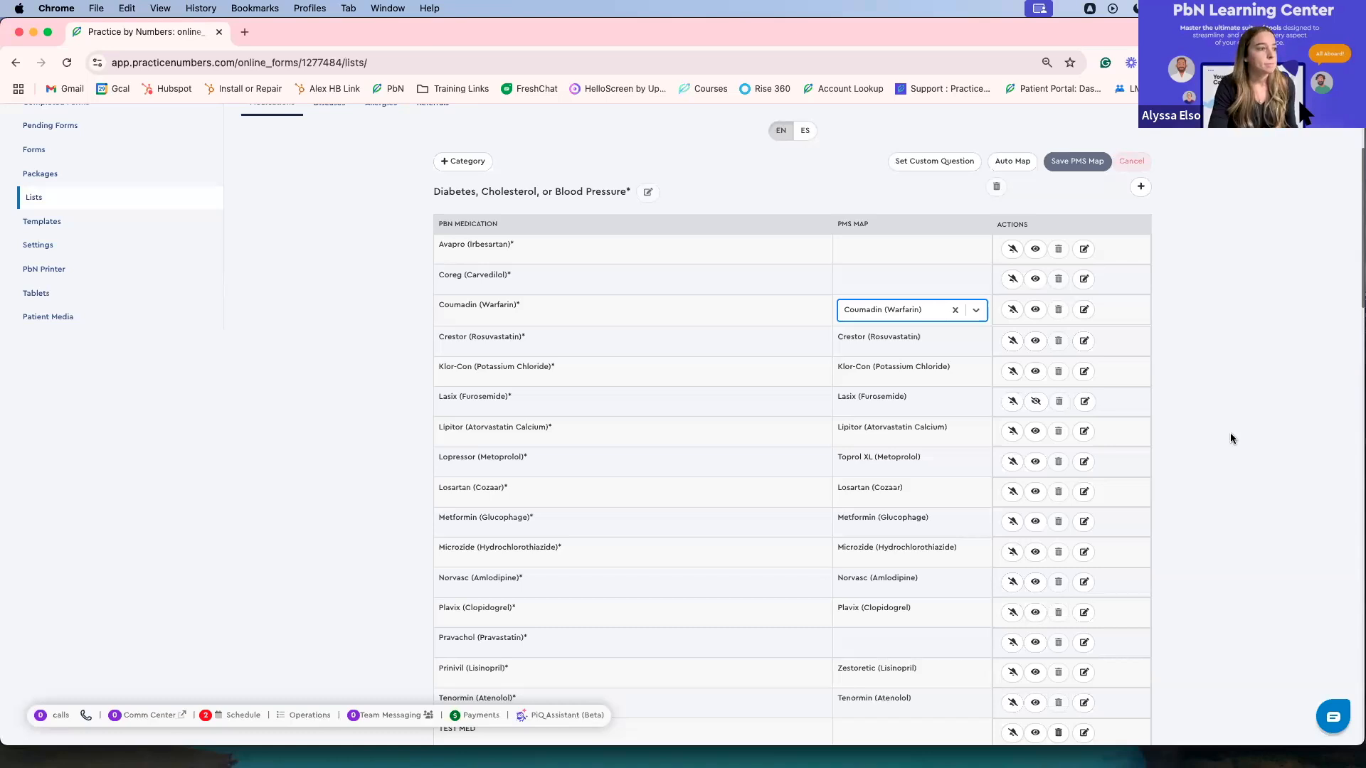
Open Coumadin (Warfarin) for editing, check its English name and PMS map choices, and close it without changes
{"action": "left_click", "coordinate": [1084, 313]}
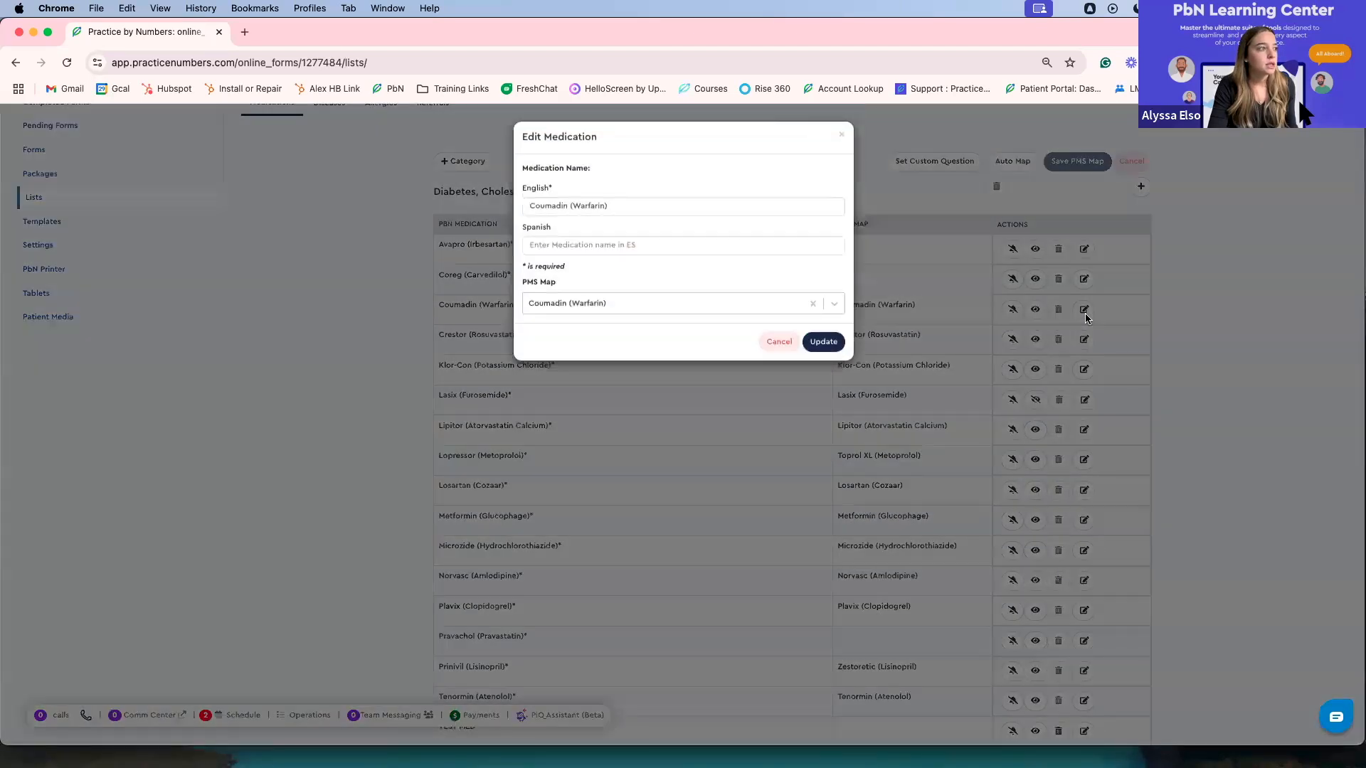
{"action": "triple_click", "coordinate": [571, 205]}
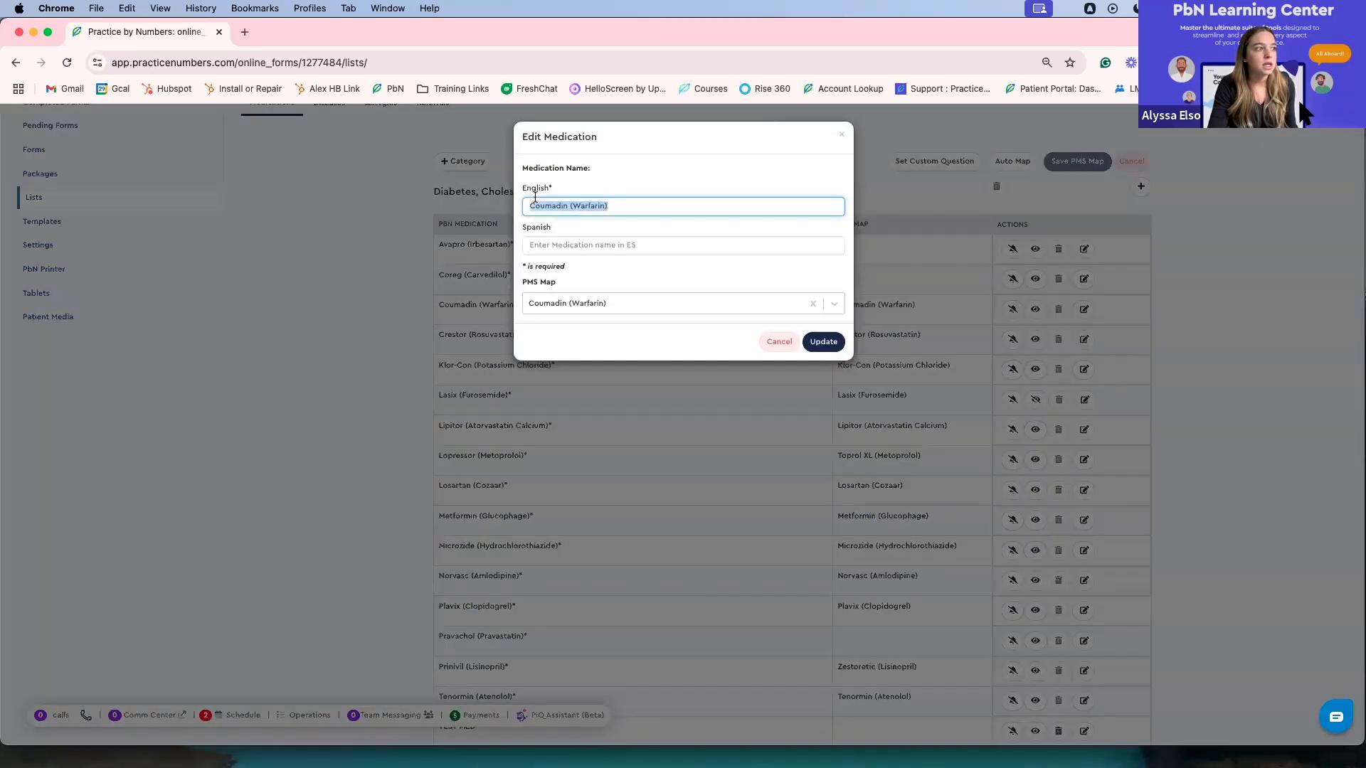
{"action": "left_click", "coordinate": [577, 302]}
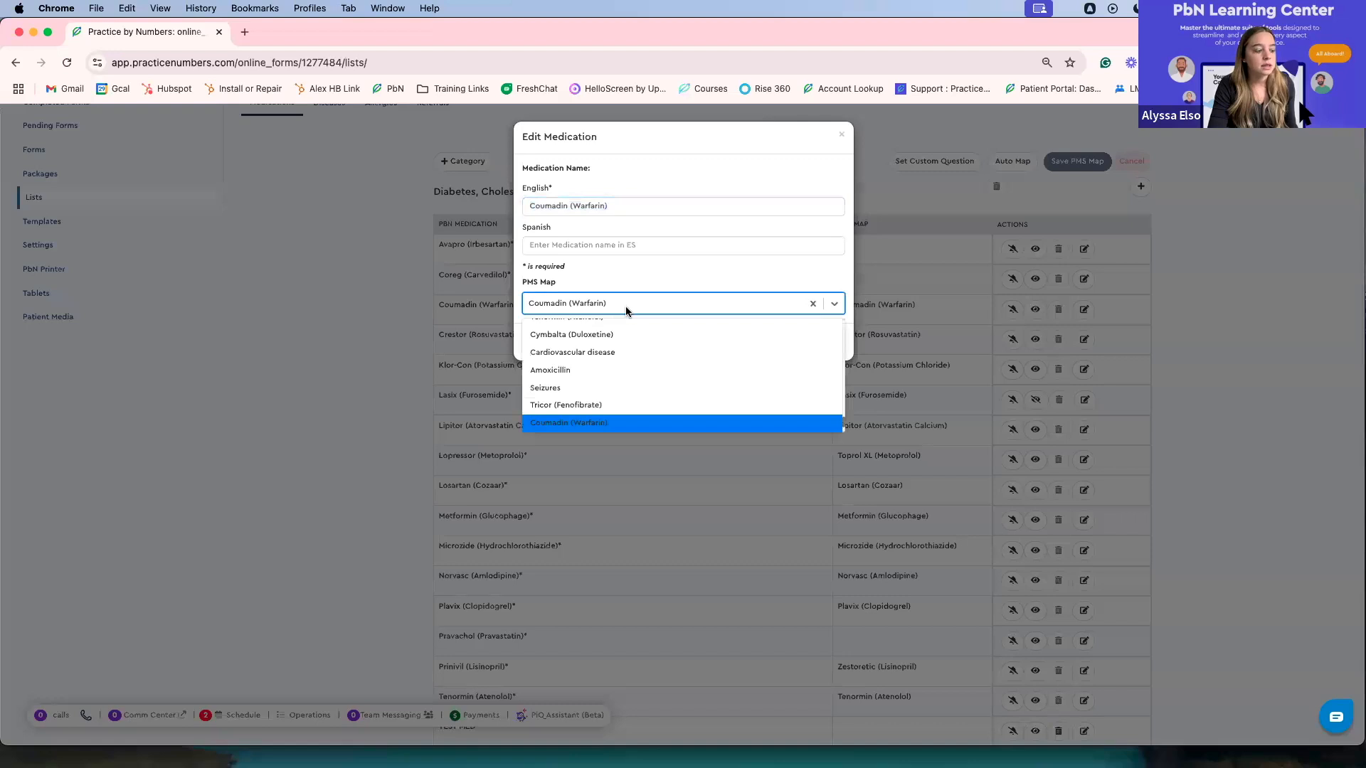
{"action": "left_click", "coordinate": [654, 281]}
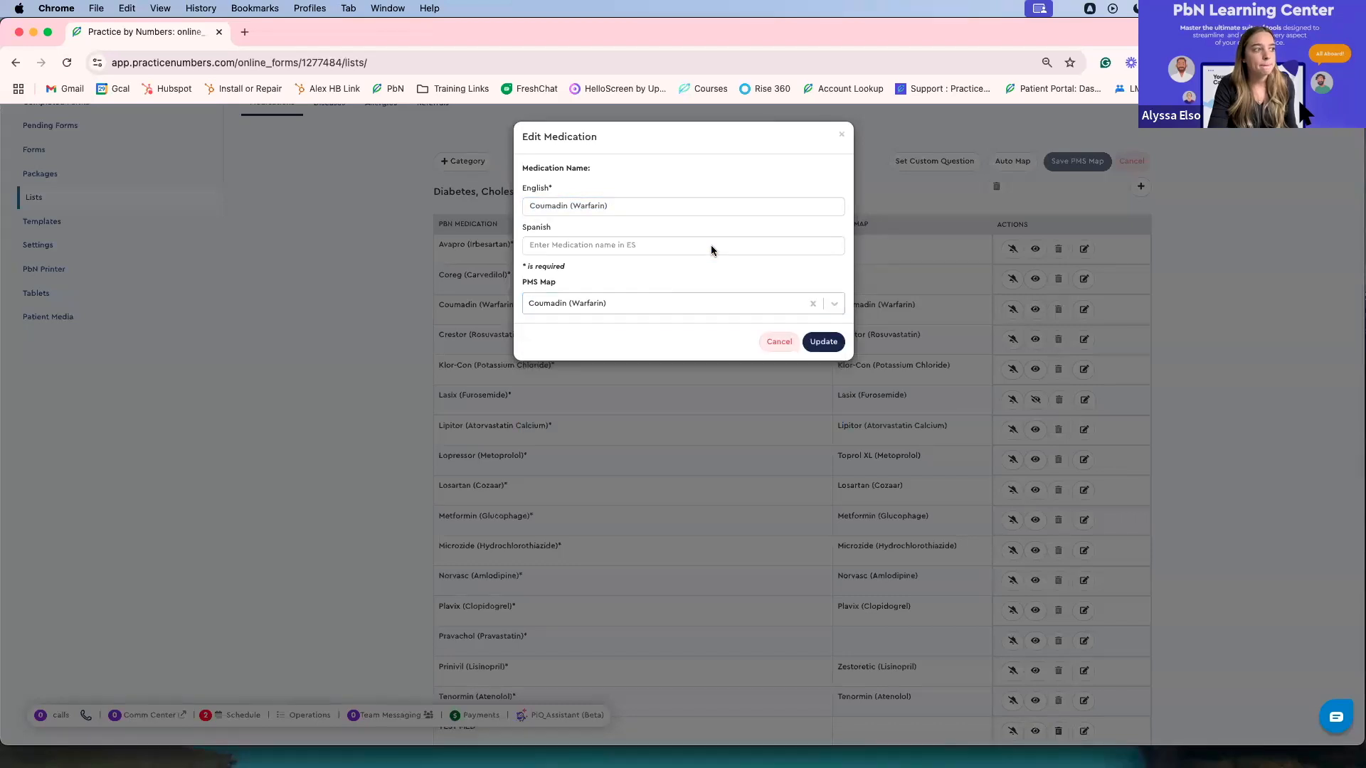
{"action": "left_click", "coordinate": [840, 138]}
Open the custom questions for medications and submit the required Dosage text question asked for all medications
{"action": "scroll", "coordinate": [842, 202], "scroll_direction": "up", "scroll_amount": 1}
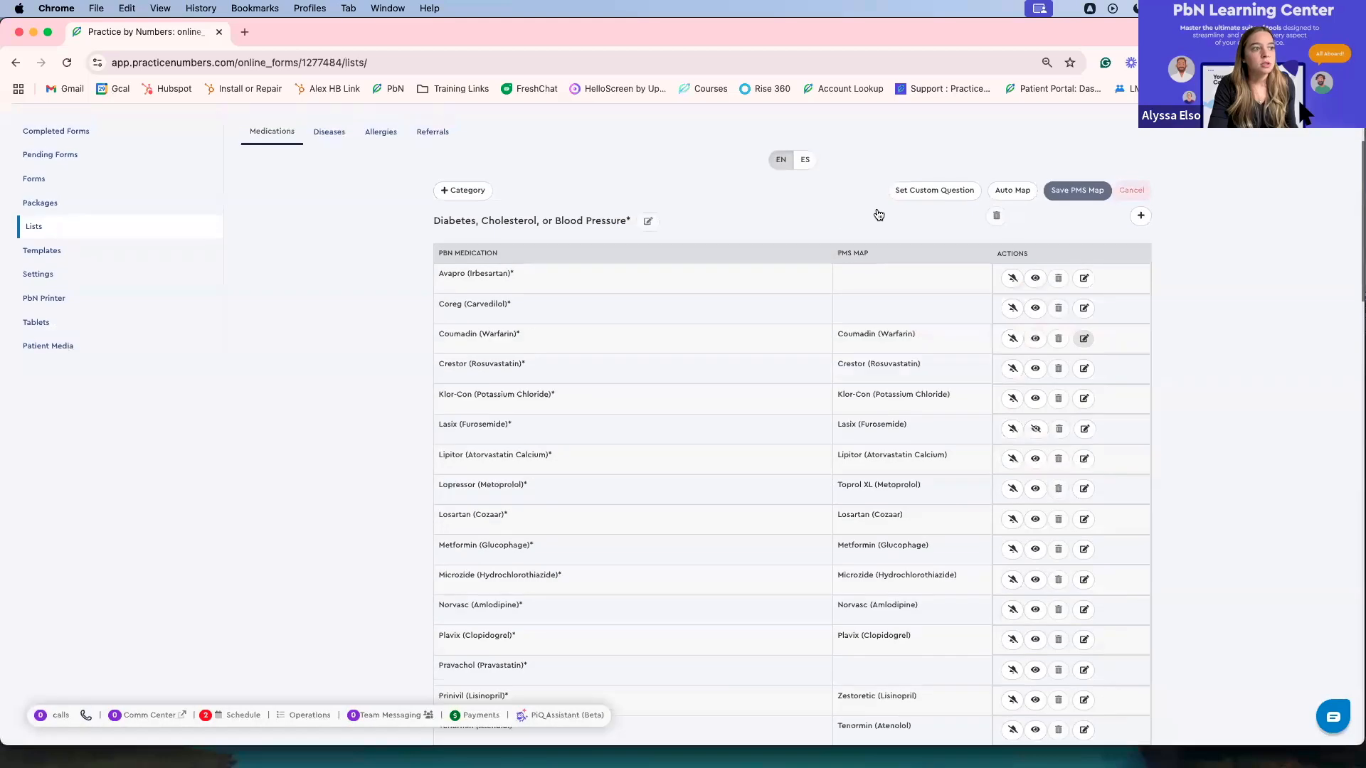
{"action": "left_click", "coordinate": [933, 191]}
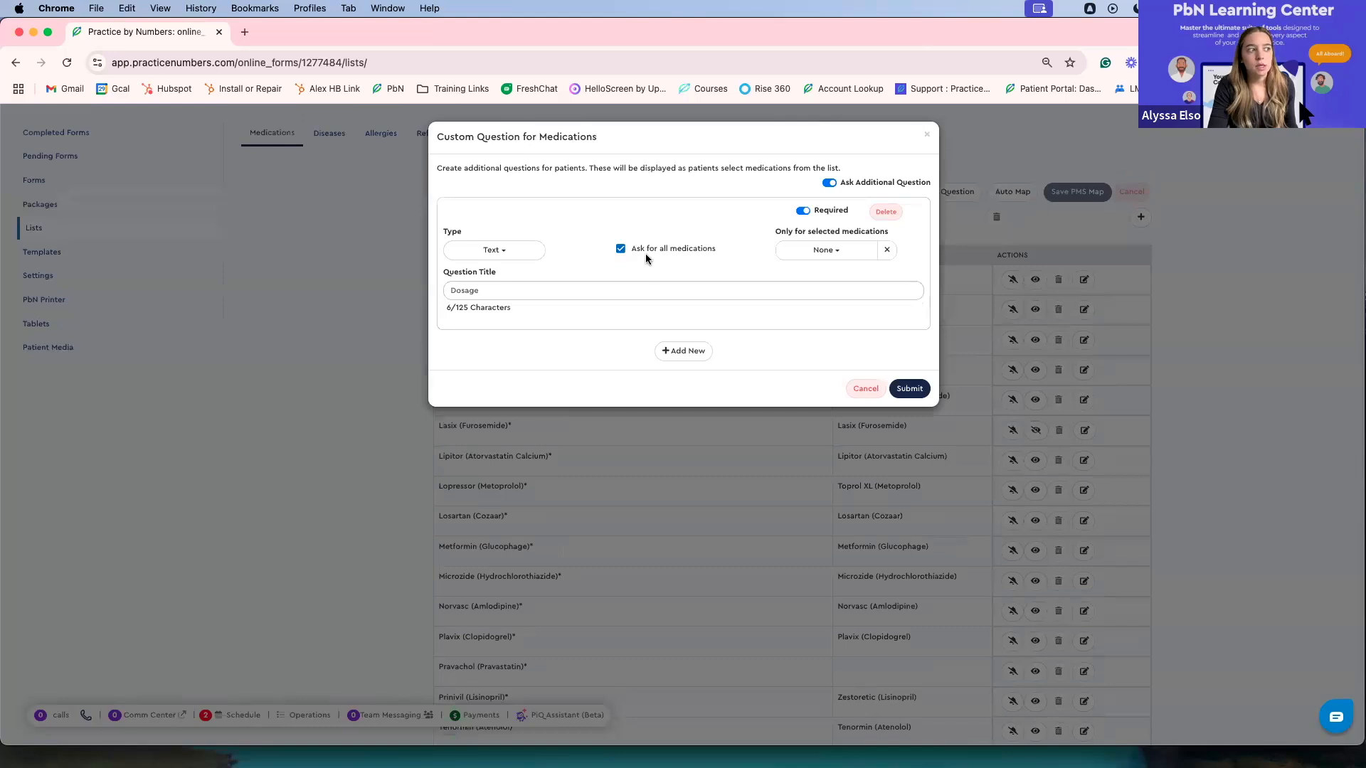
{"action": "left_click", "coordinate": [569, 290]}
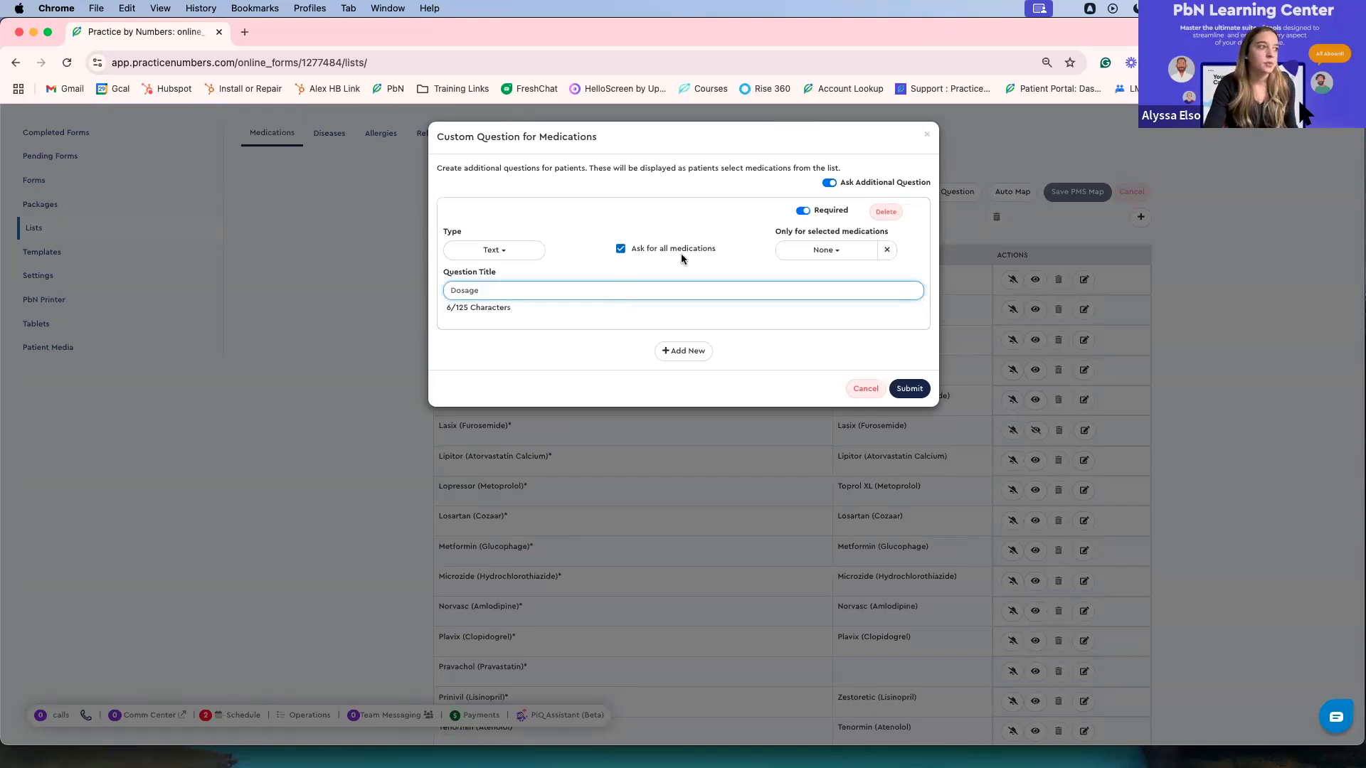
{"action": "left_click", "coordinate": [915, 393]}
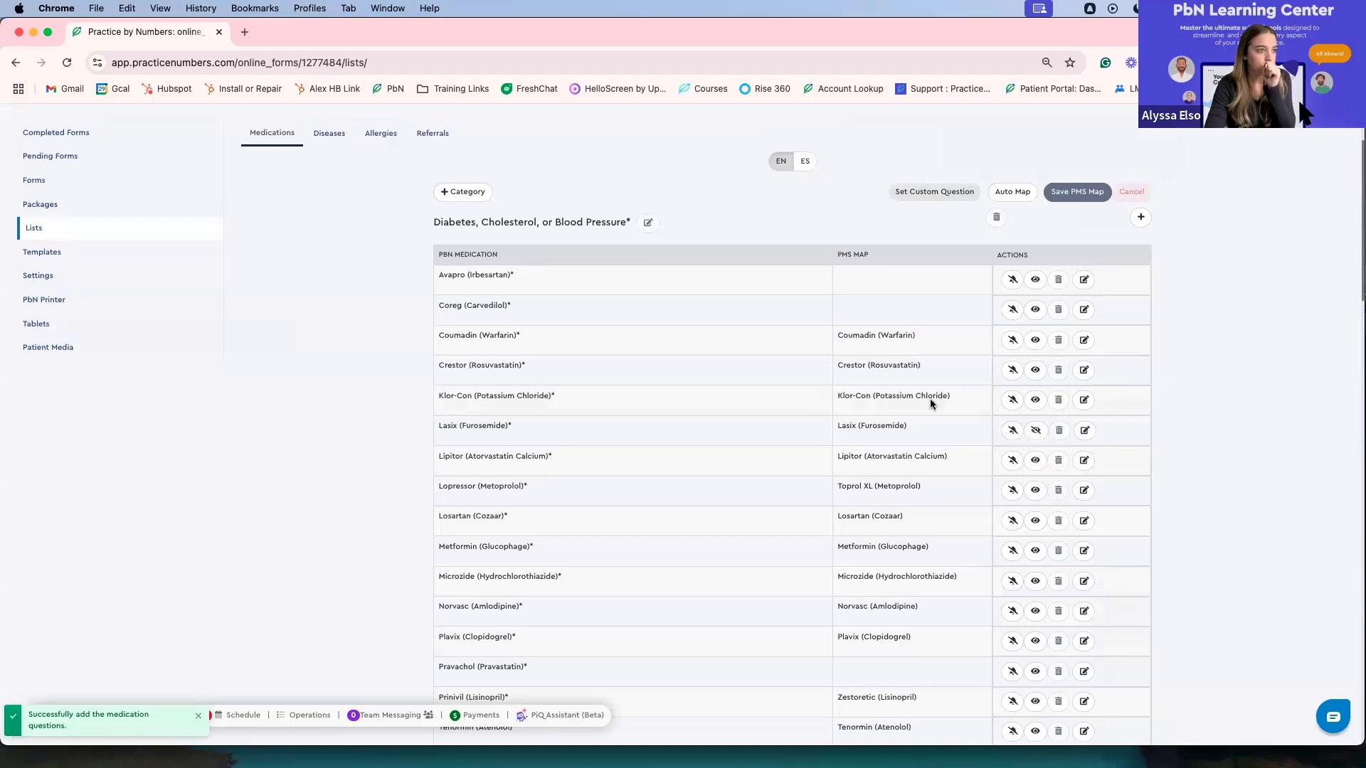
Look through the remaining medications, and open the Diseases list to review its categories
{"action": "scroll", "coordinate": [613, 371], "scroll_direction": "down", "scroll_amount": 7}
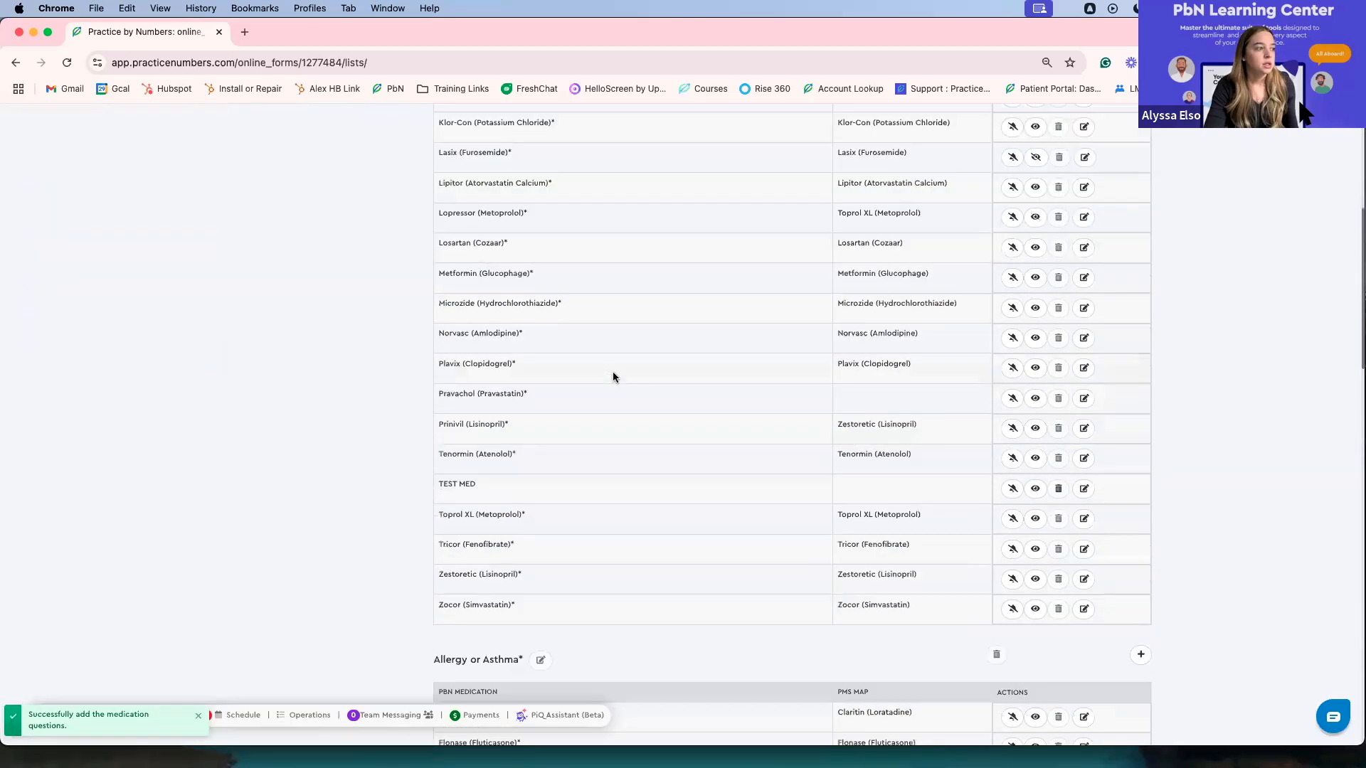
{"action": "scroll", "coordinate": [612, 371], "scroll_direction": "up", "scroll_amount": 15}
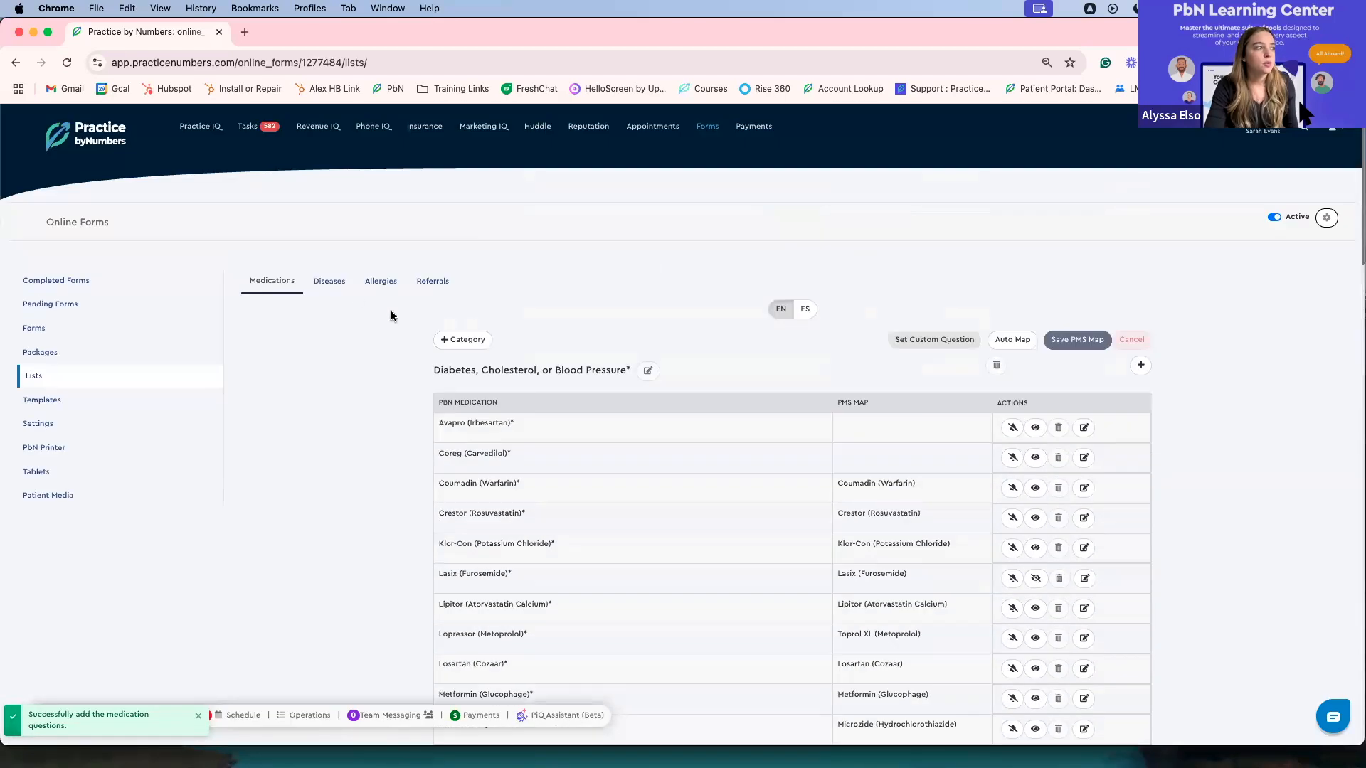
{"action": "left_click", "coordinate": [330, 281]}
{"action": "scroll", "coordinate": [590, 455], "scroll_direction": "down", "scroll_amount": 2}
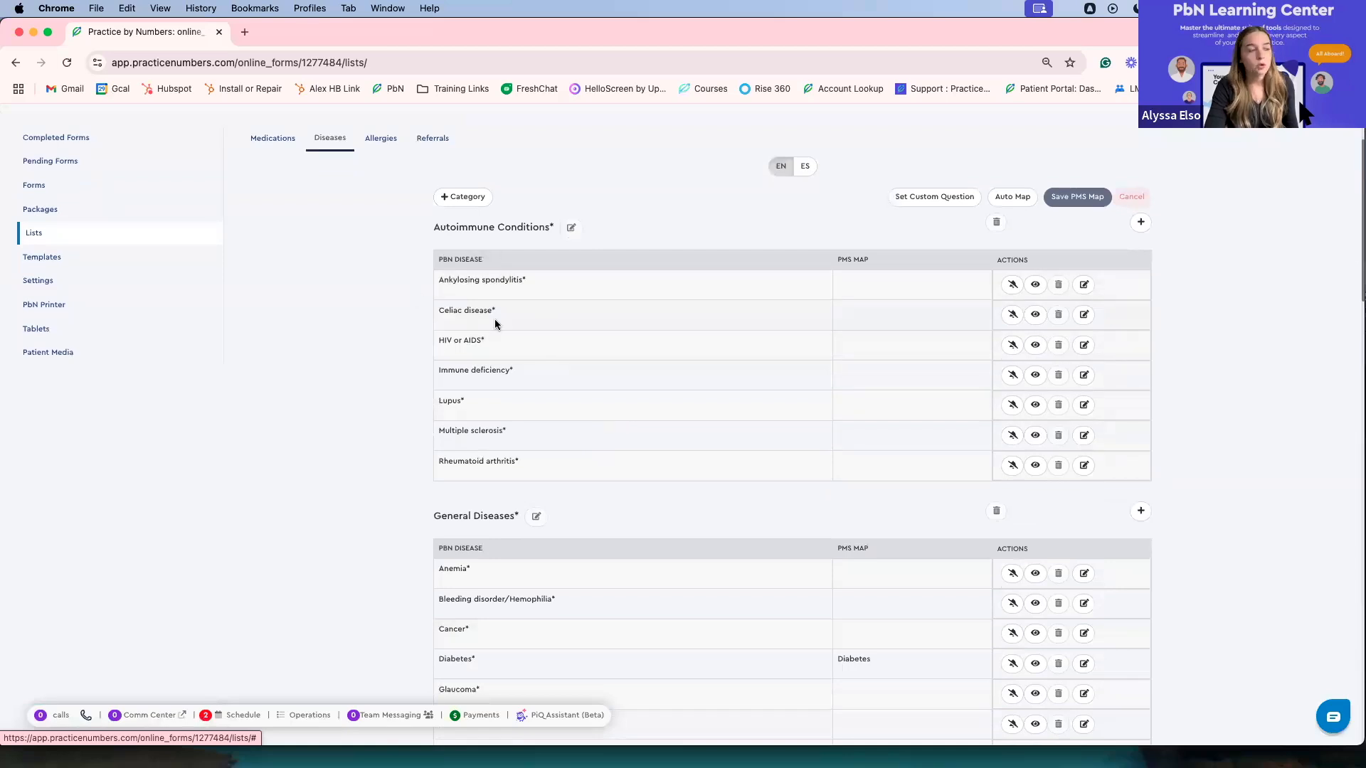
Open the Allergies list and check the hide option for Animals and the edit details of Iodine, without changing either
{"action": "left_click", "coordinate": [370, 142]}
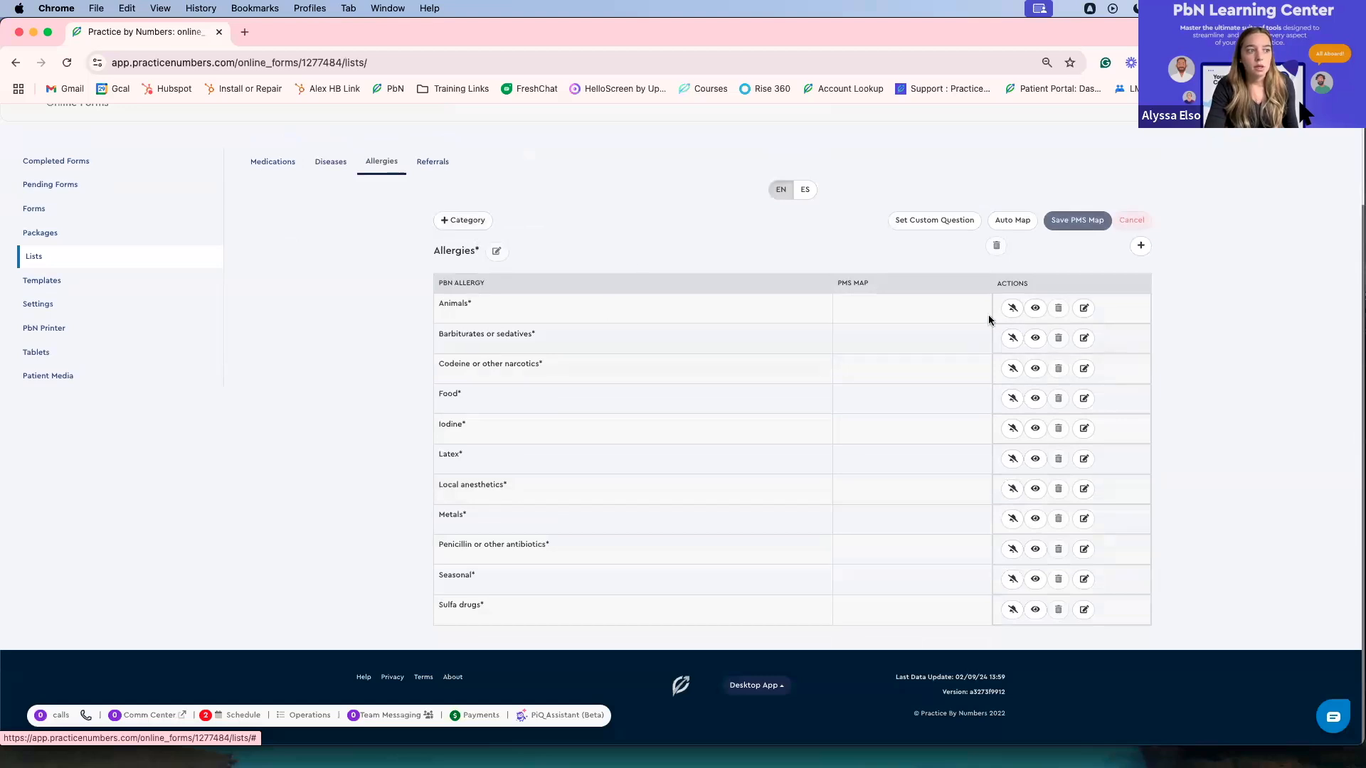
{"action": "left_click", "coordinate": [1035, 313]}
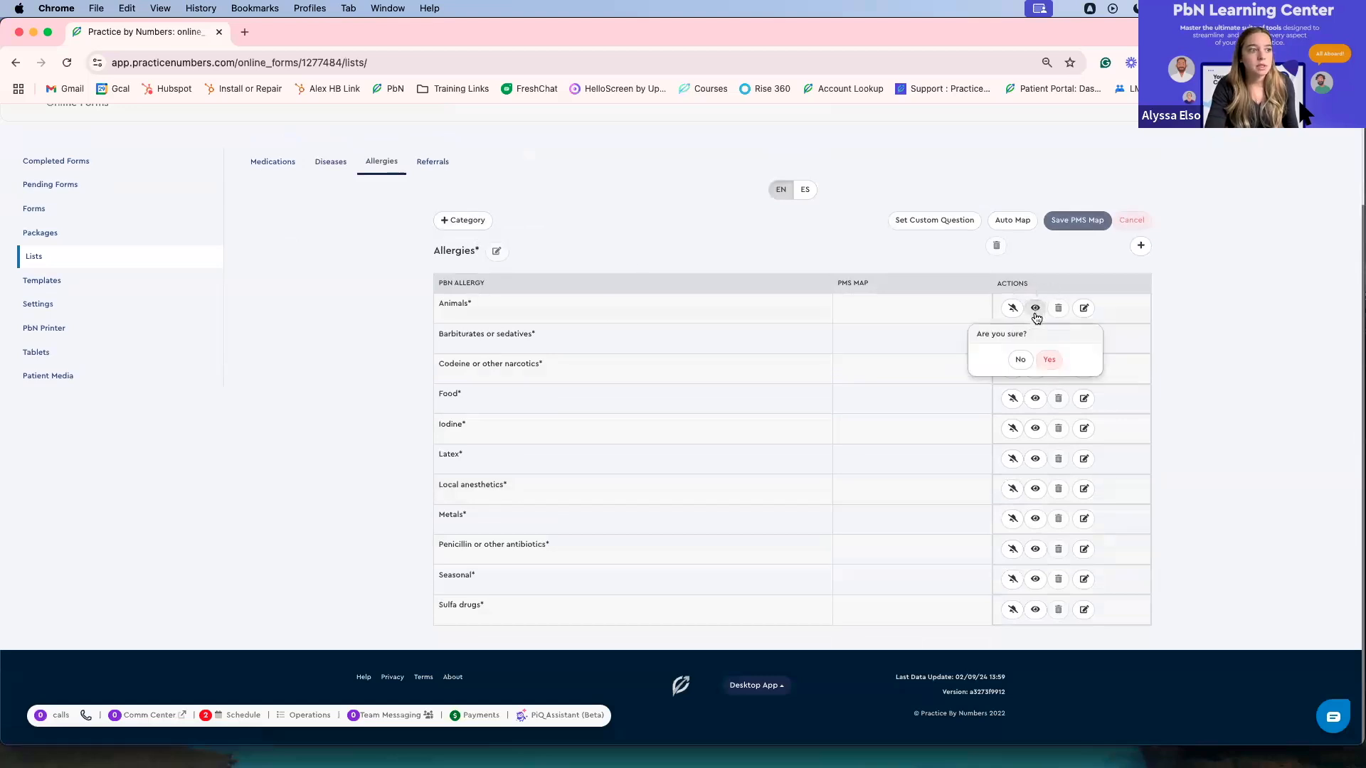
{"action": "left_click", "coordinate": [1020, 359]}
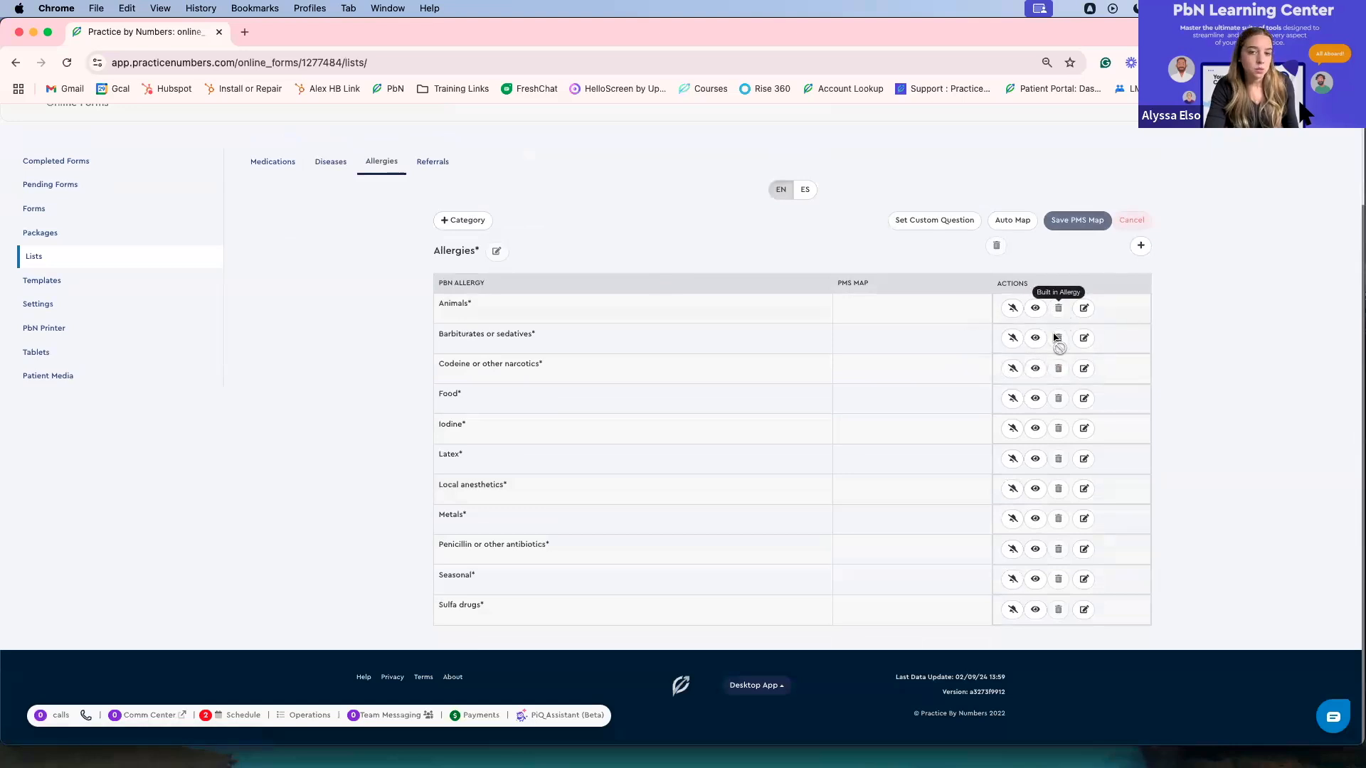
{"action": "left_click", "coordinate": [1083, 428]}
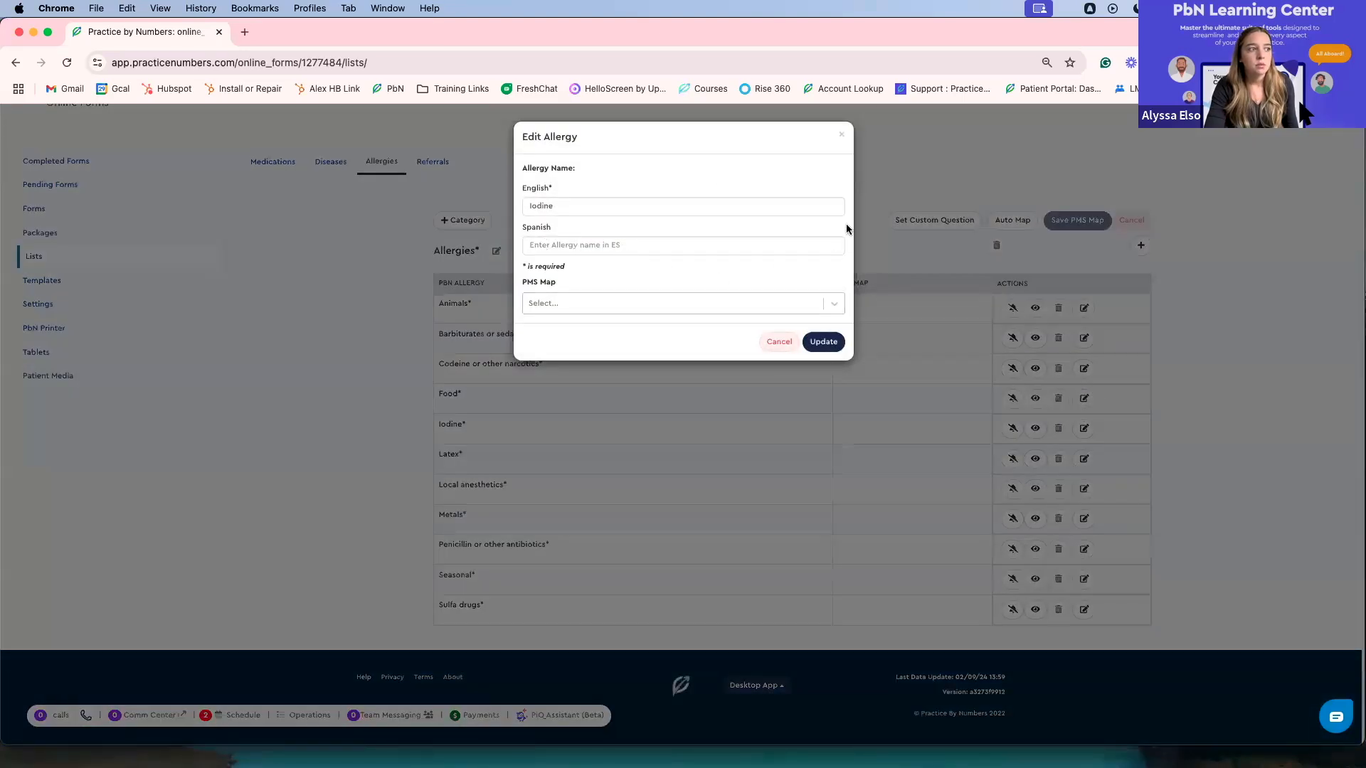
{"action": "left_click", "coordinate": [840, 135]}
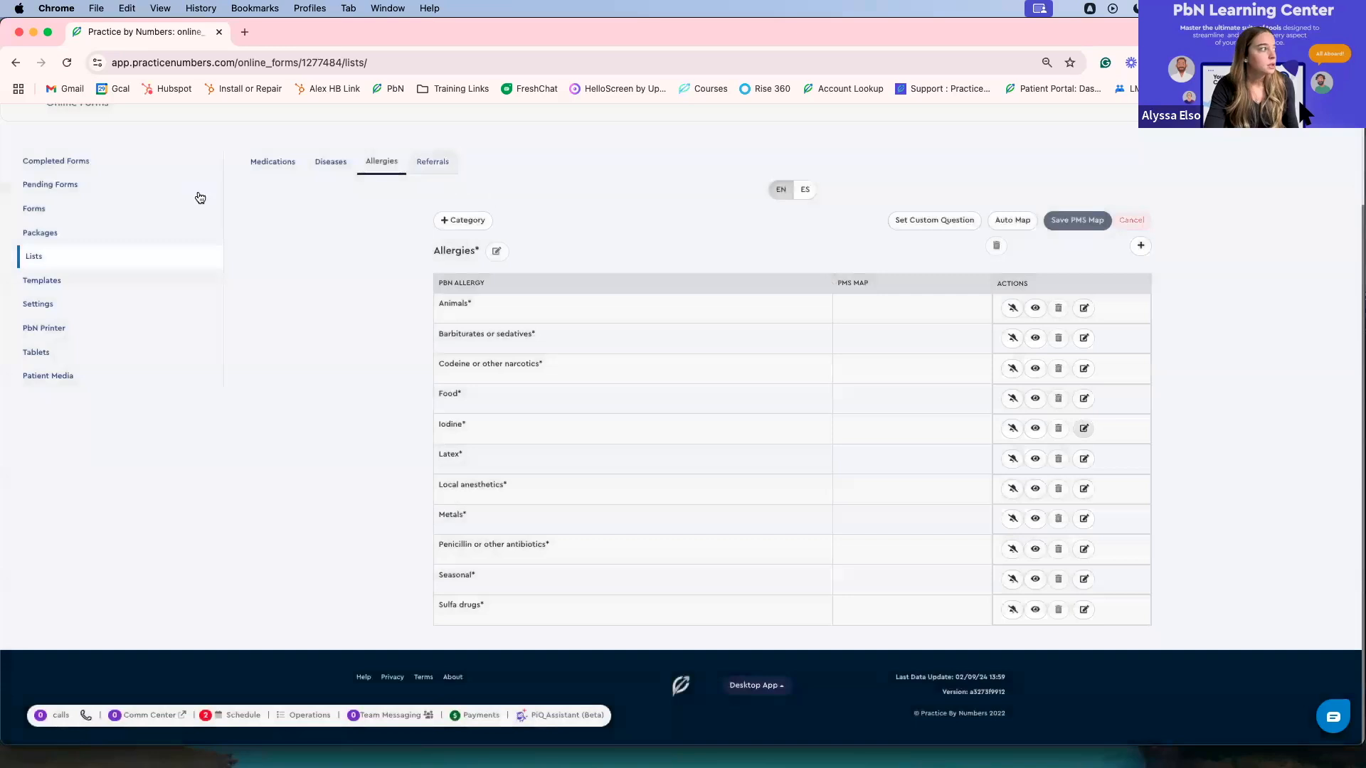
Open the Patient Information form in the form editor and review the Basic Information fields on its Introduction page
{"action": "left_click", "coordinate": [159, 208]}
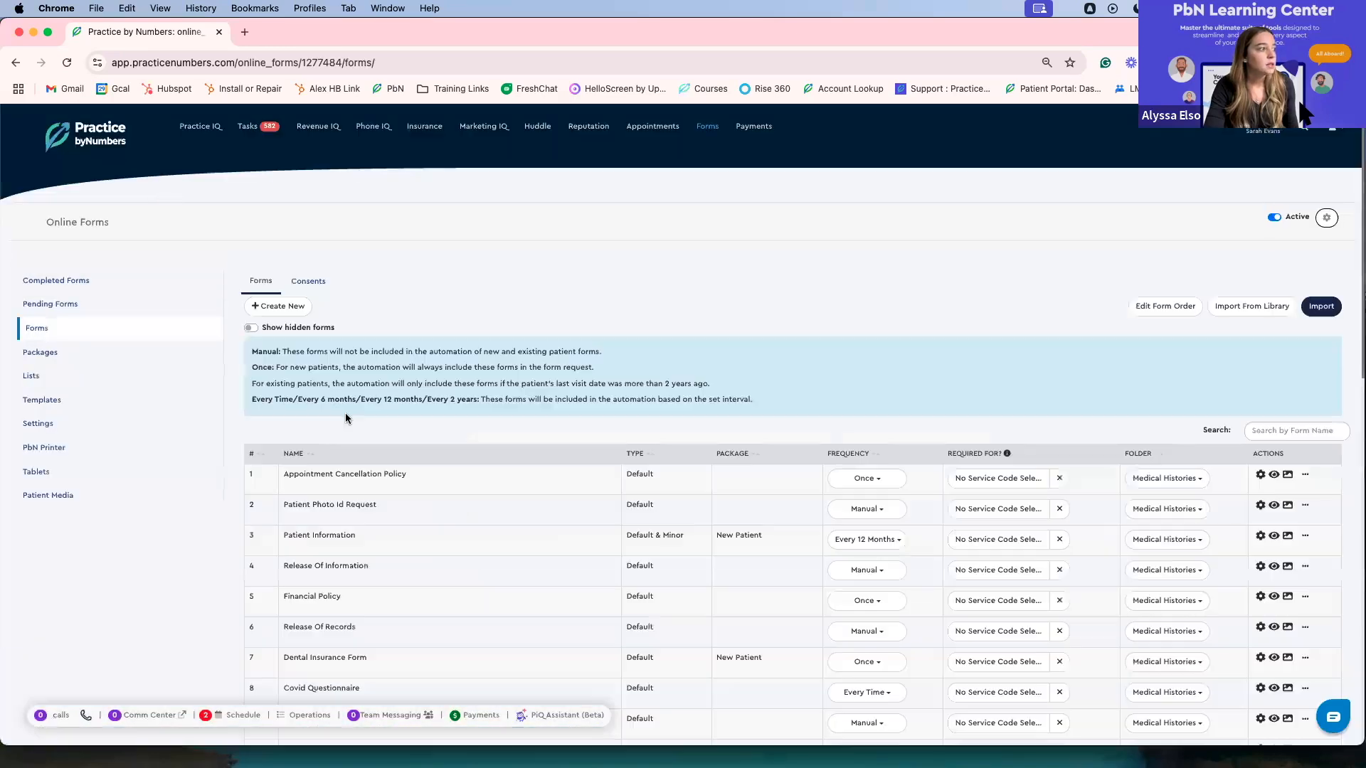
{"action": "scroll", "coordinate": [335, 502], "scroll_direction": "down", "scroll_amount": 1}
{"action": "left_click", "coordinate": [321, 519]}
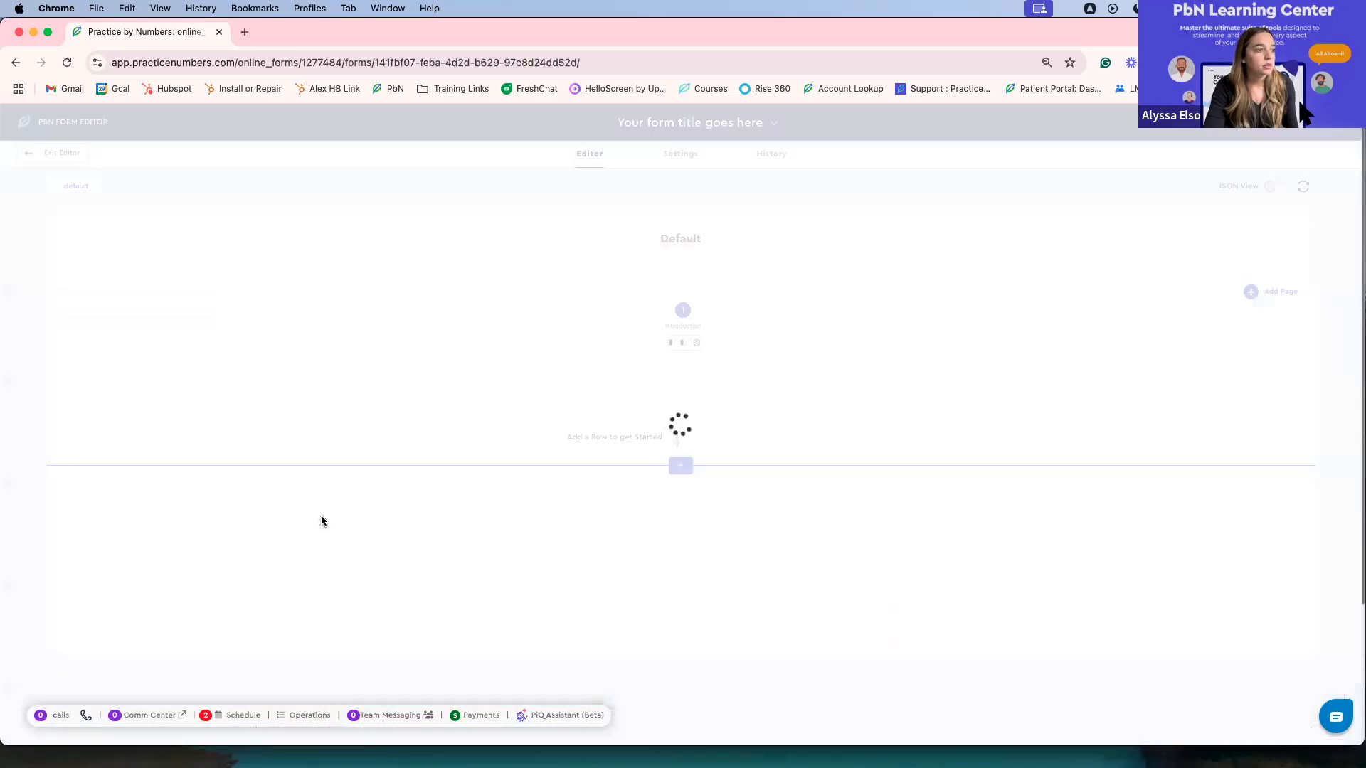
{"action": "scroll", "coordinate": [363, 503], "scroll_direction": "down", "scroll_amount": 3}
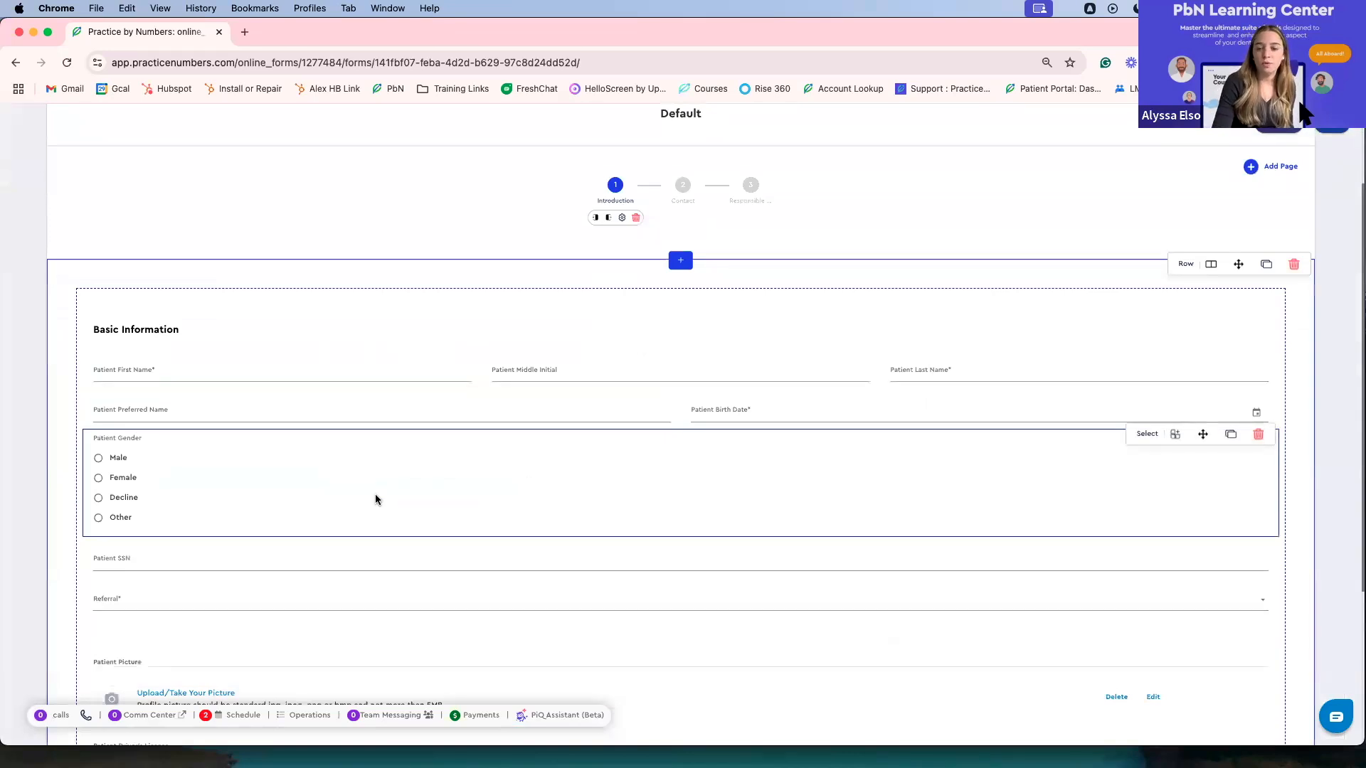
{"action": "scroll", "coordinate": [383, 487], "scroll_direction": "down", "scroll_amount": 1}
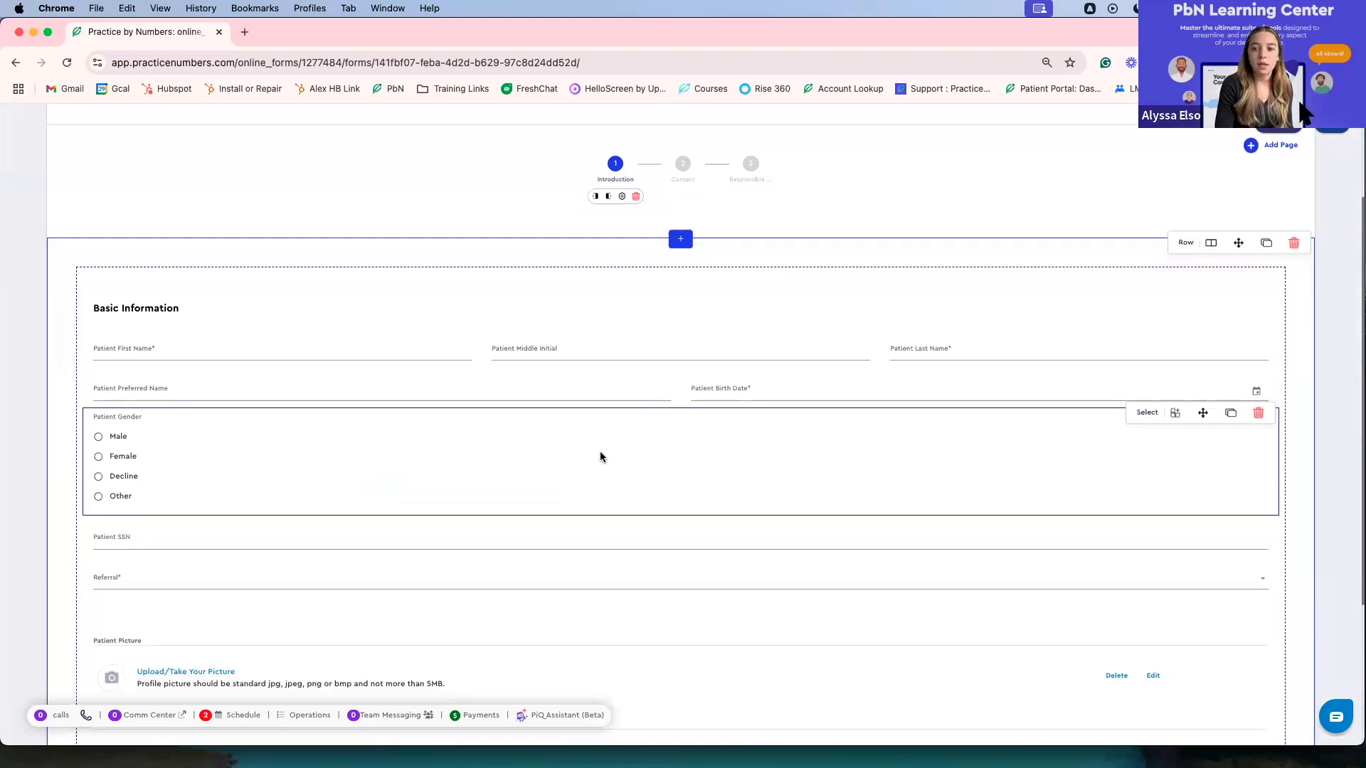
{"action": "scroll", "coordinate": [600, 456], "scroll_direction": "down", "scroll_amount": 5}
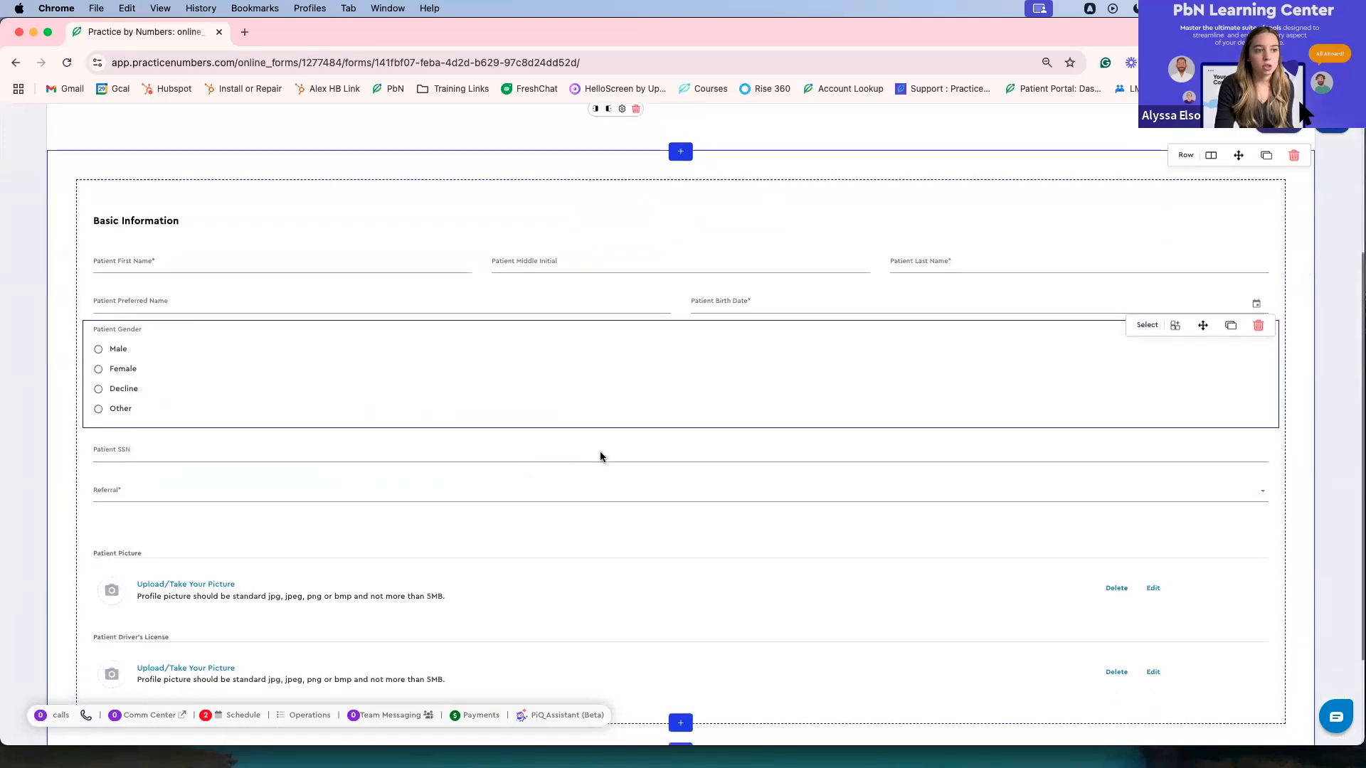
{"action": "scroll", "coordinate": [600, 456], "scroll_direction": "down", "scroll_amount": 4}
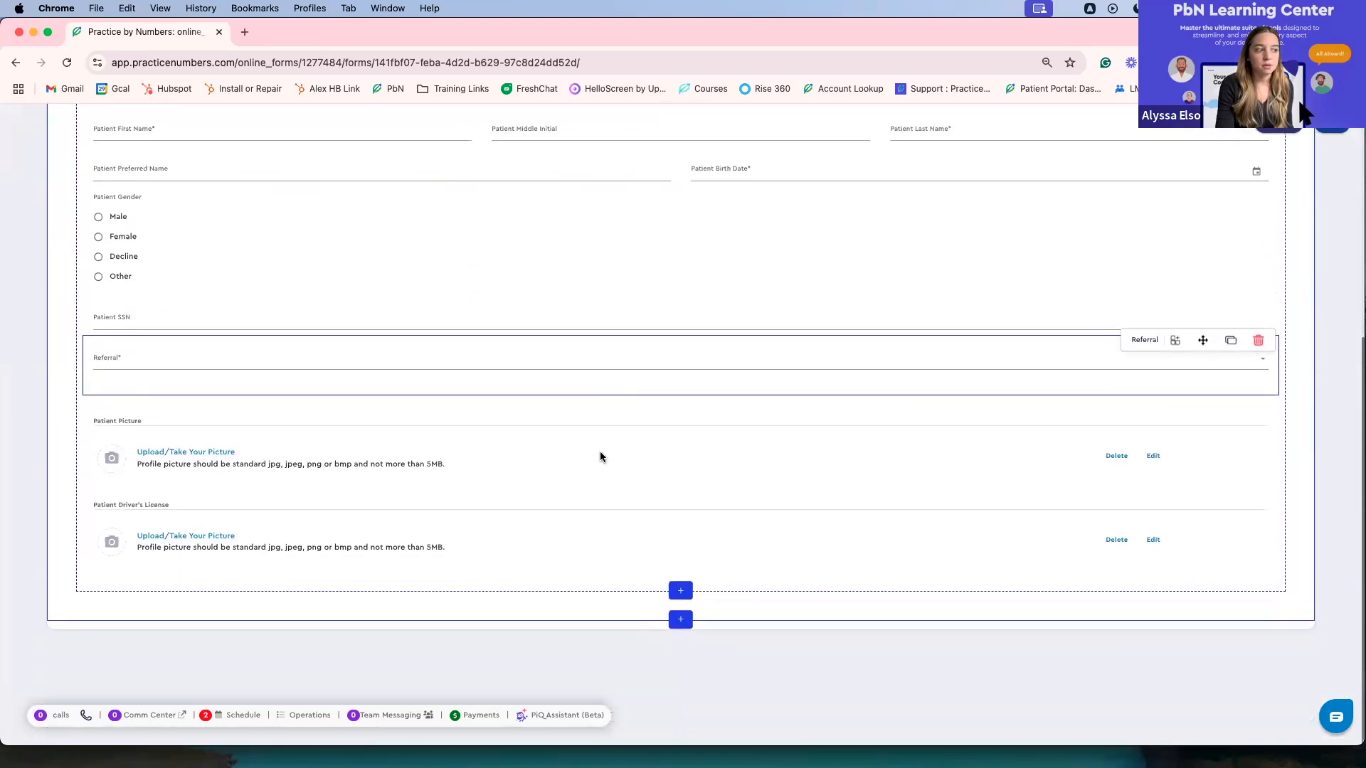
{"action": "scroll", "coordinate": [600, 455], "scroll_direction": "up", "scroll_amount": 10}
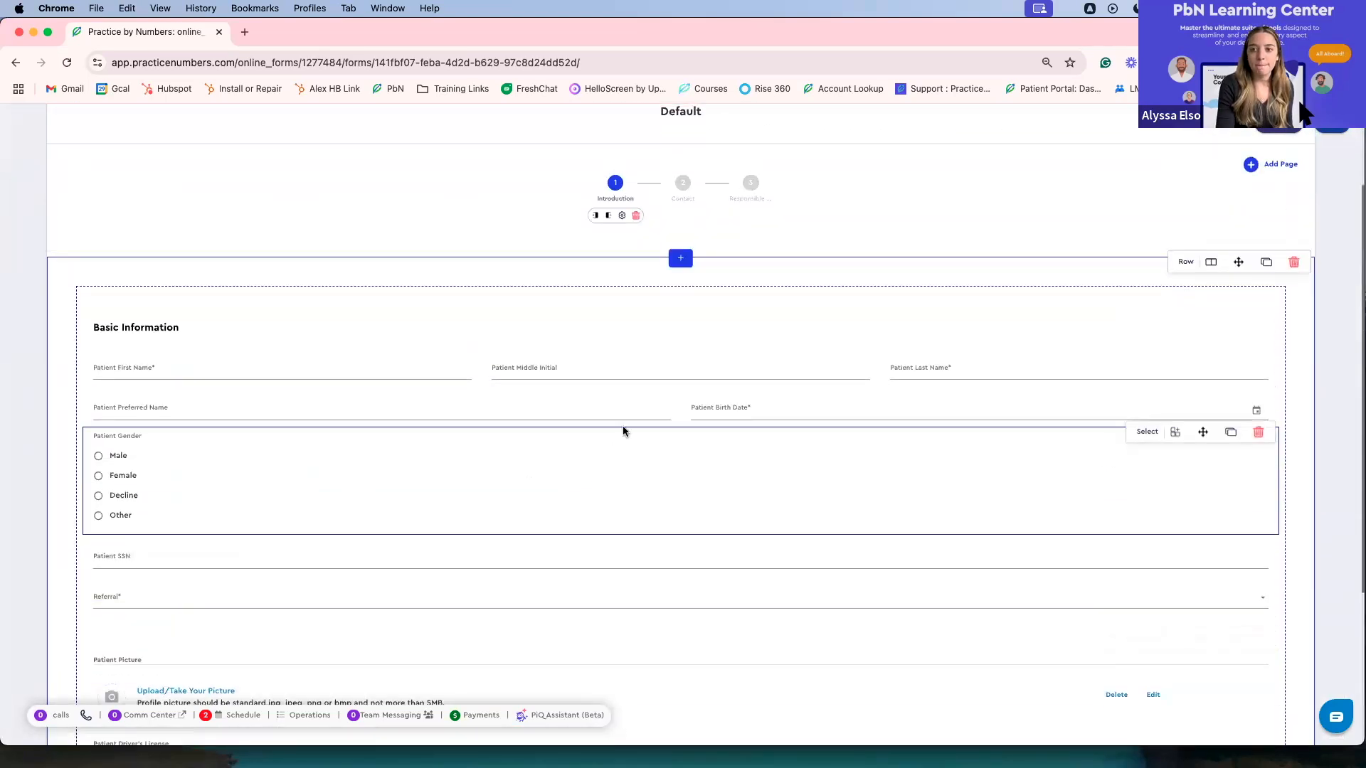